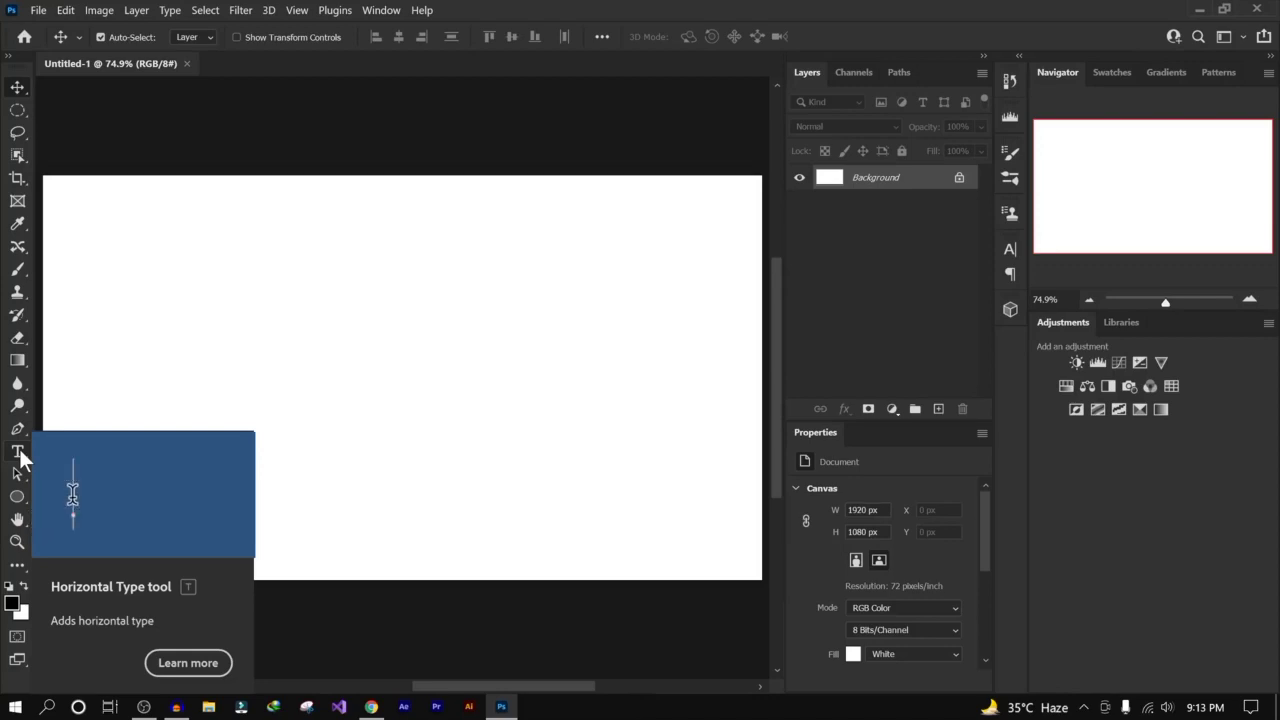
# Step: Start a point-text line on the canvas with the Horizontal Type tool, set the font size to 72 pt, and cancel the text
pyautogui.click(20, 458)
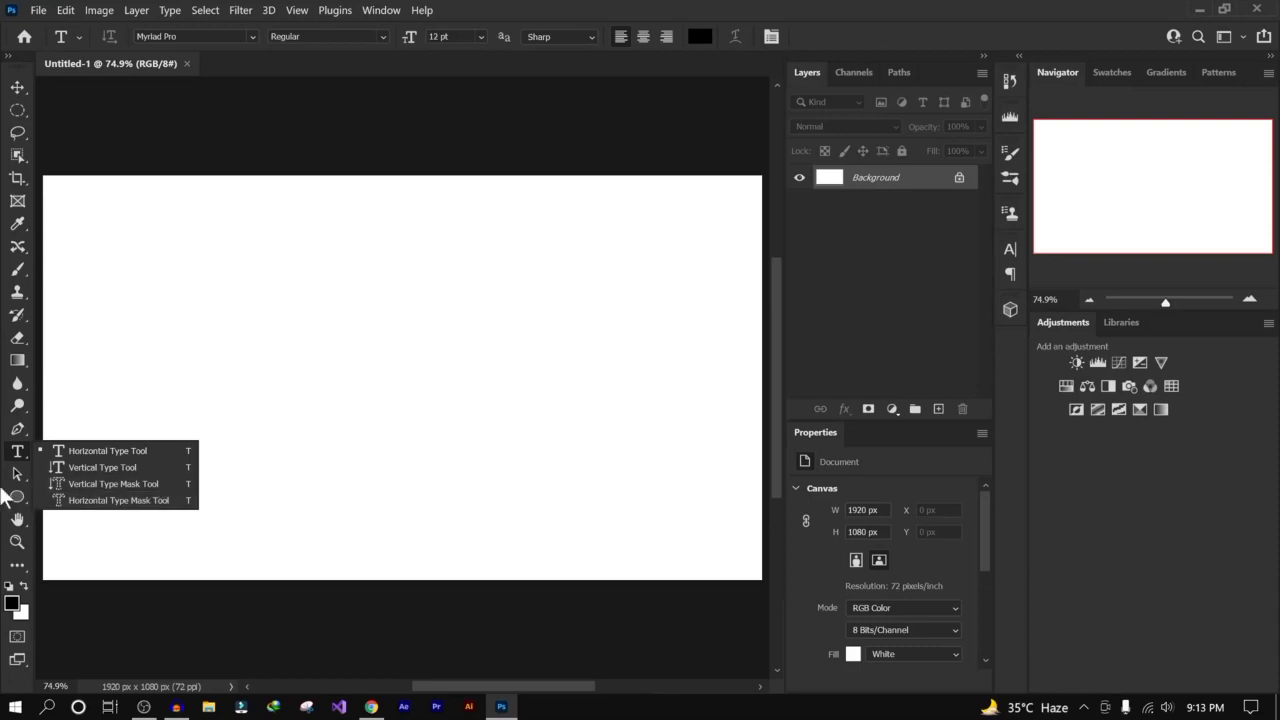
pyautogui.click(108, 450)
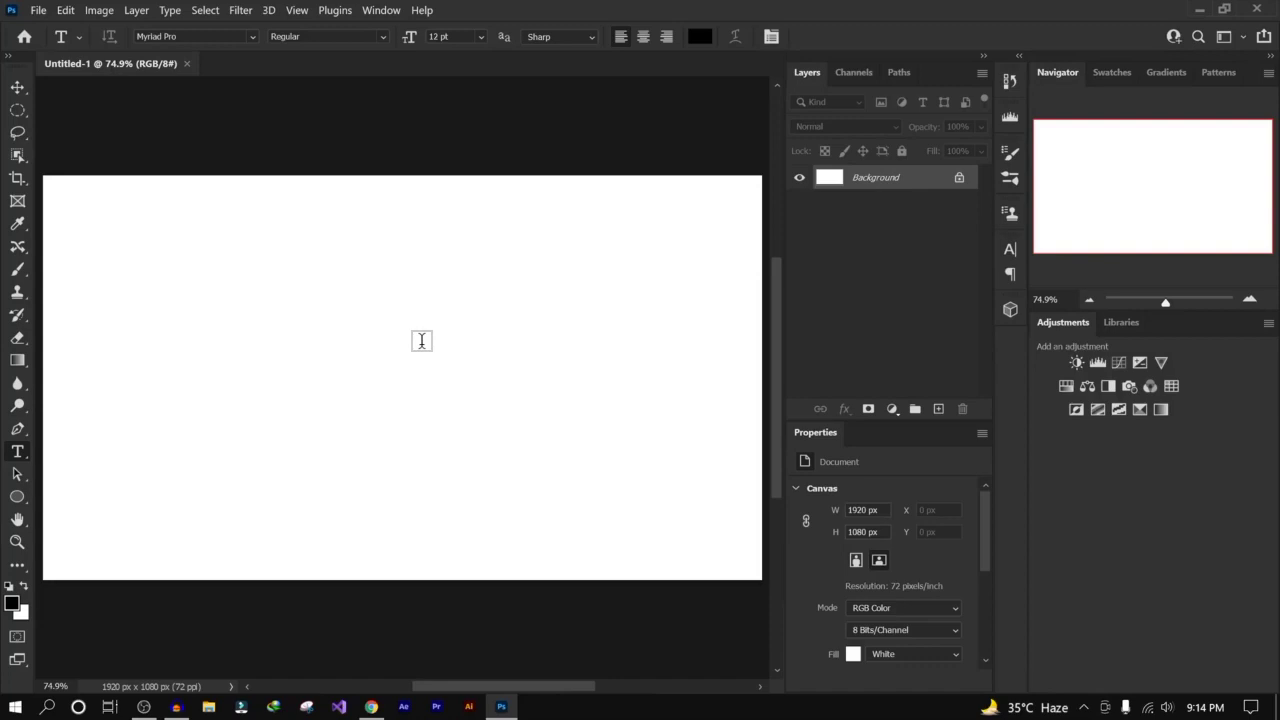
pyautogui.click(224, 335)
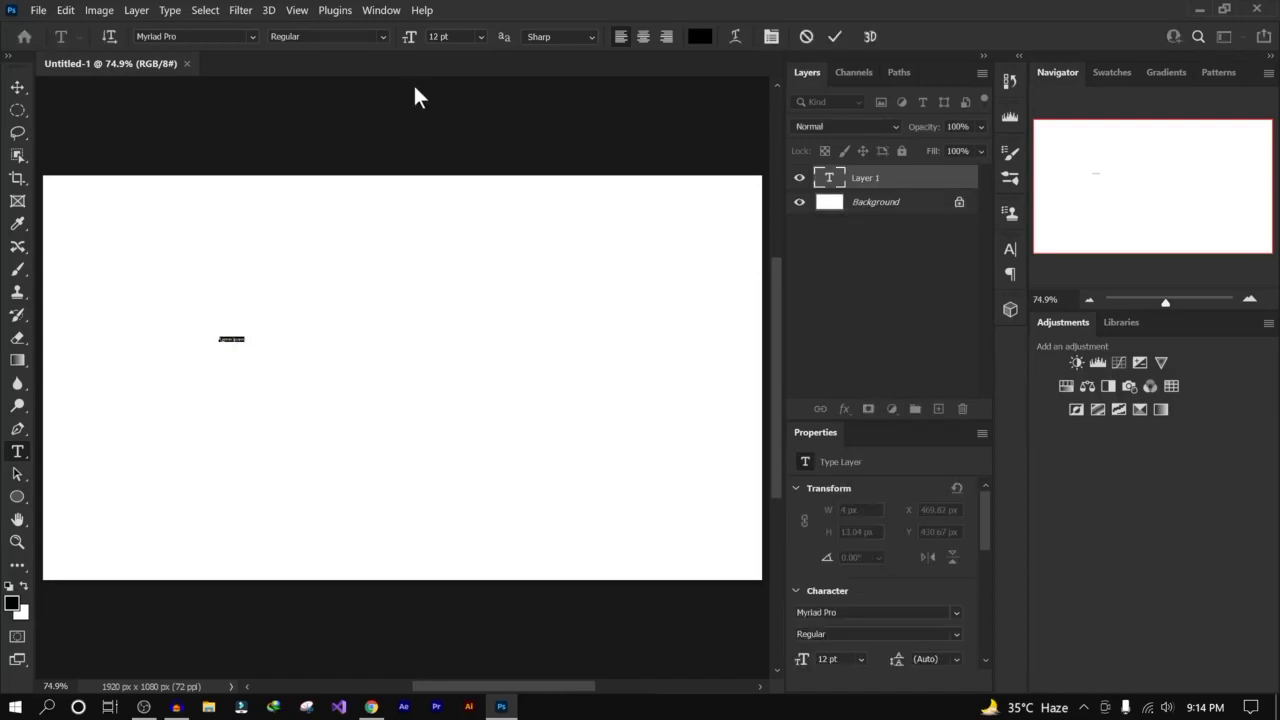
pyautogui.click(481, 36)
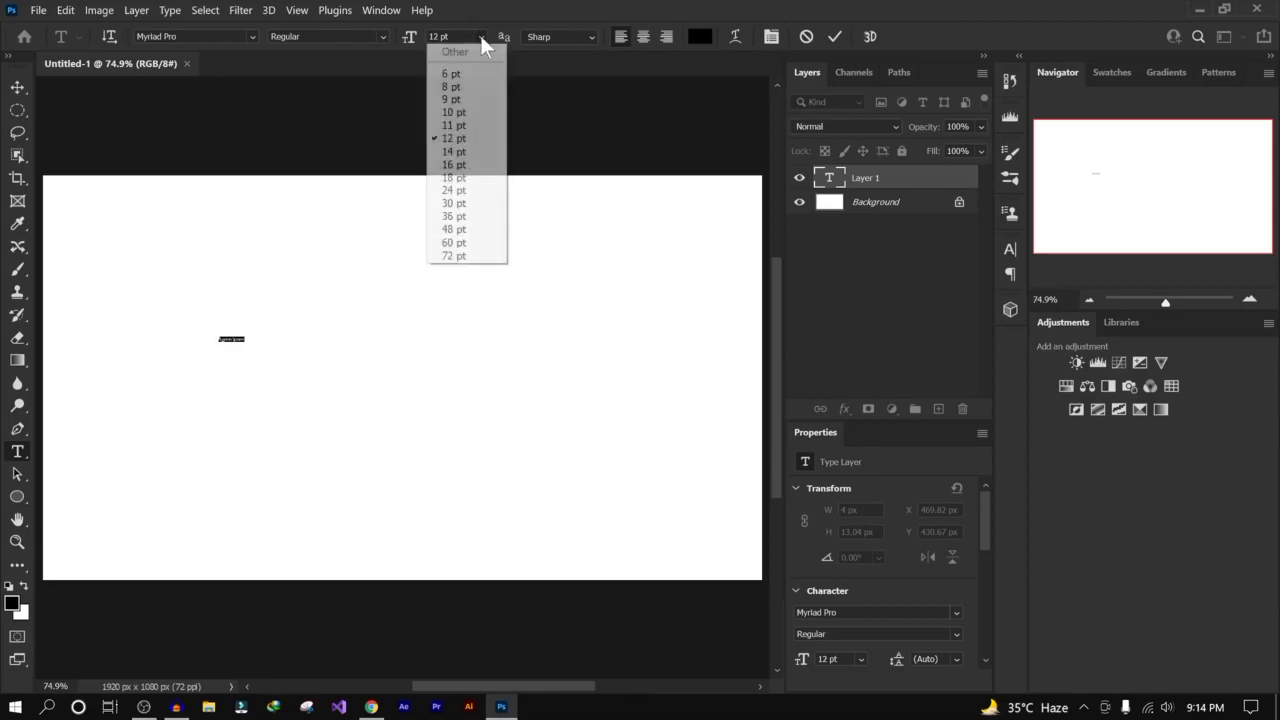
pyautogui.click(467, 252)
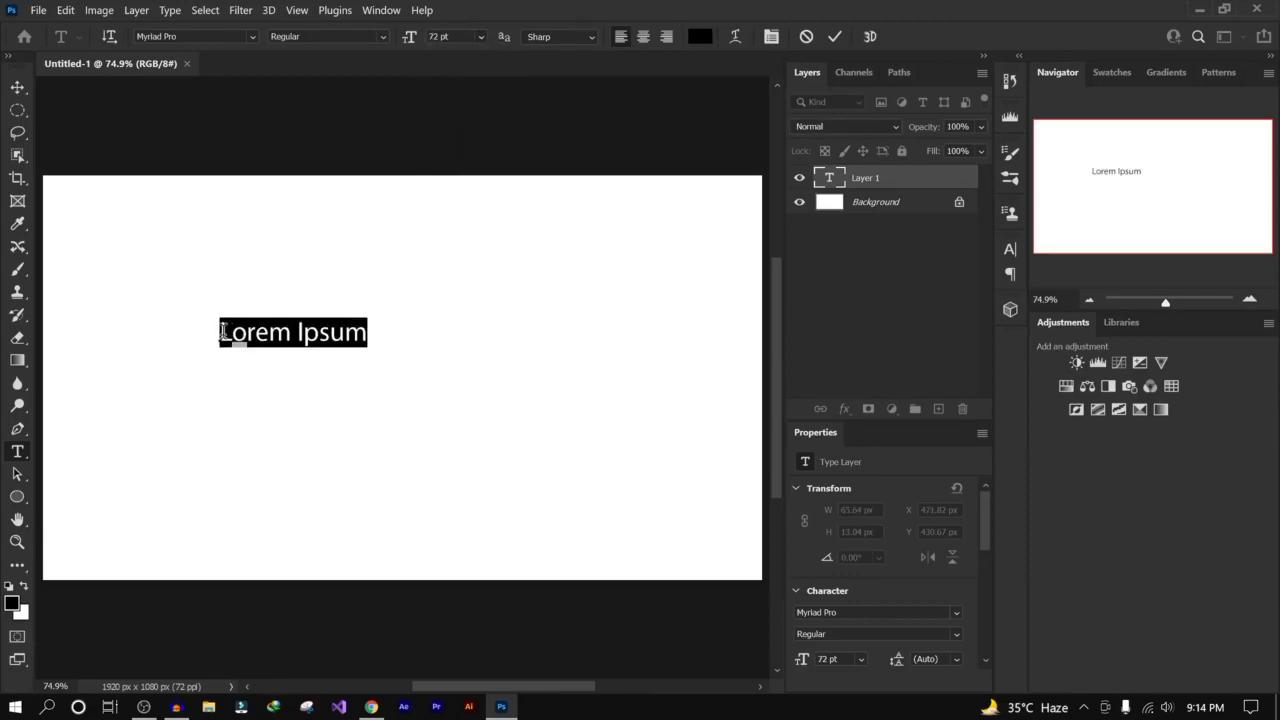
pyautogui.press('Escape')
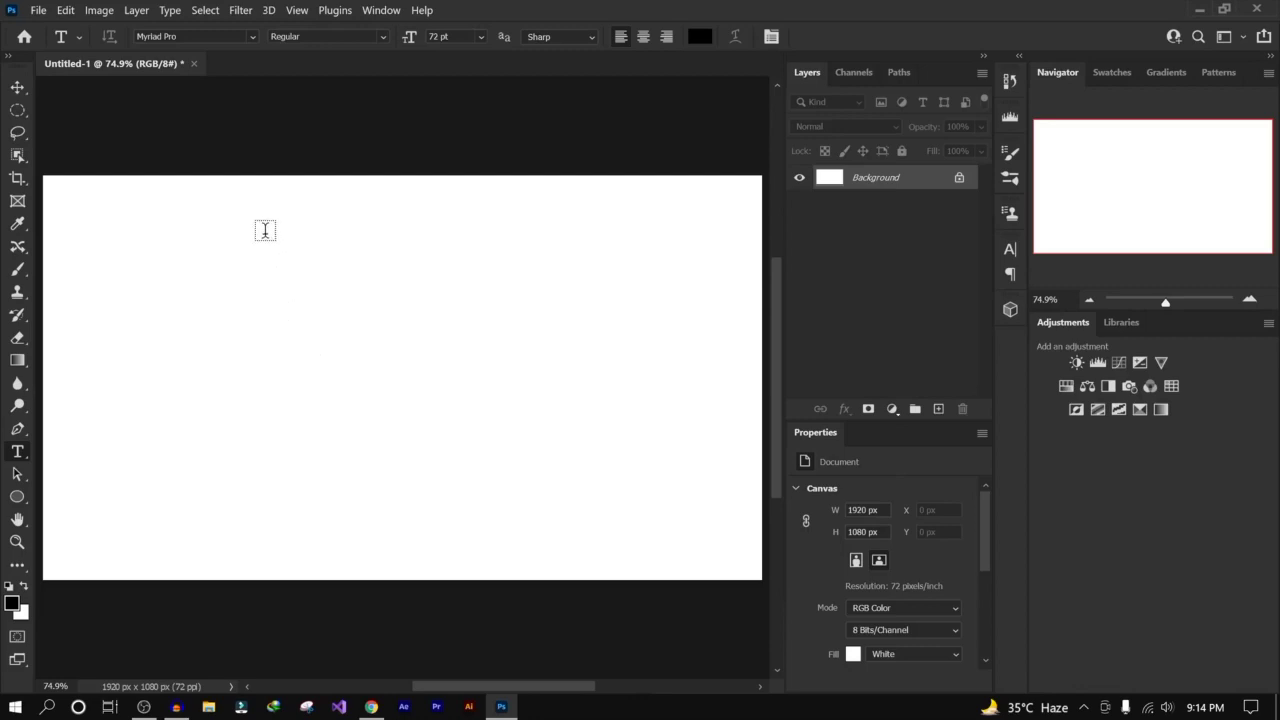
# Step: Draw a placeholder paragraph text box about 820 × 537 px near the middle of the canvas
pyautogui.moveTo(233, 237); pyautogui.dragTo(540, 438)
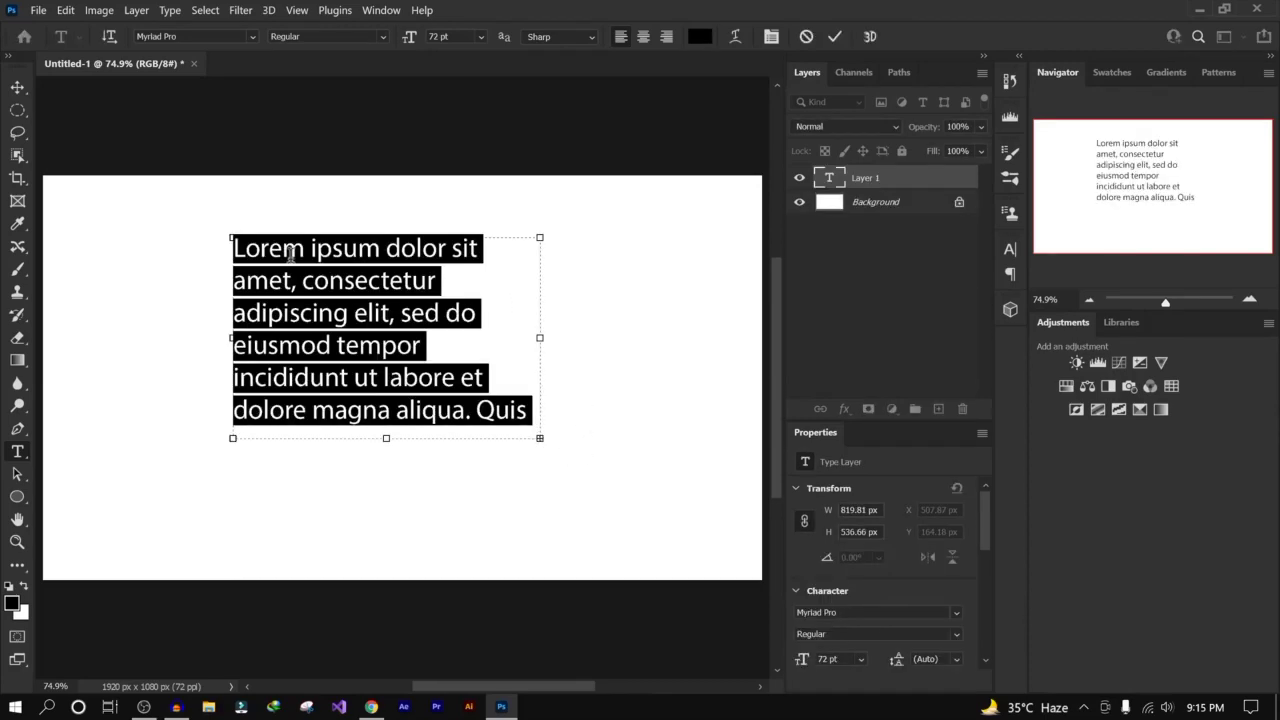
pyautogui.click(424, 314)
pyautogui.moveTo(527, 410); pyautogui.dragTo(230, 245)
pyautogui.click(329, 271)
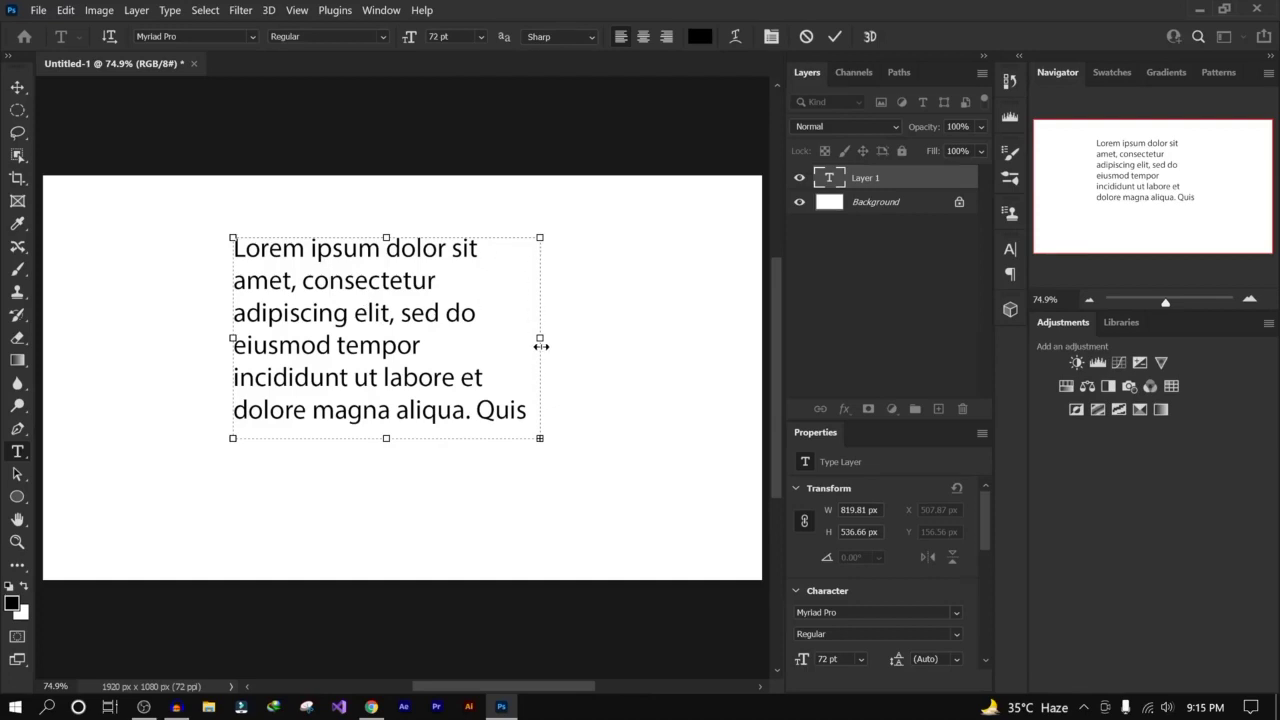
# Step: Widen the paragraph text box, then enlarge it from its corner to about 1024 × 818 px
pyautogui.moveTo(538, 339)
pyautogui.mouseDown()
pyautogui.moveTo(714, 354)
pyautogui.moveTo(530, 361)
pyautogui.moveTo(553, 352)
pyautogui.mouseUp()
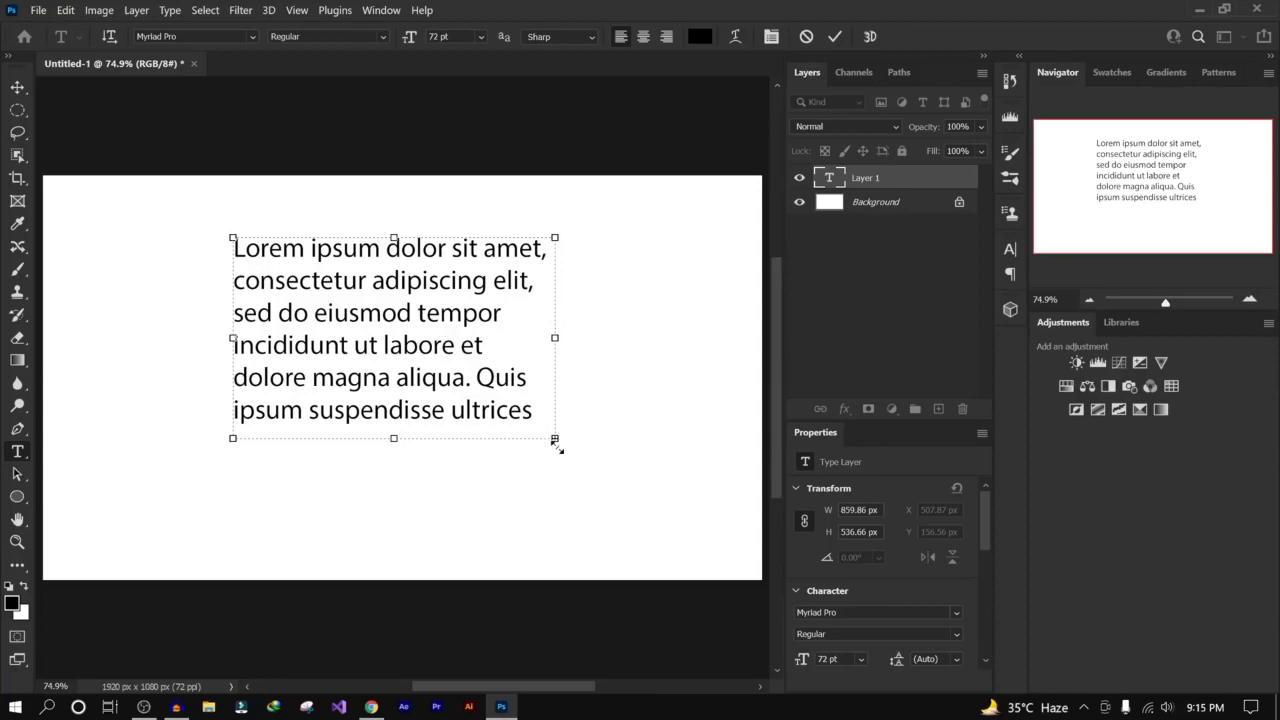
pyautogui.moveTo(538, 410); pyautogui.dragTo(312, 378)
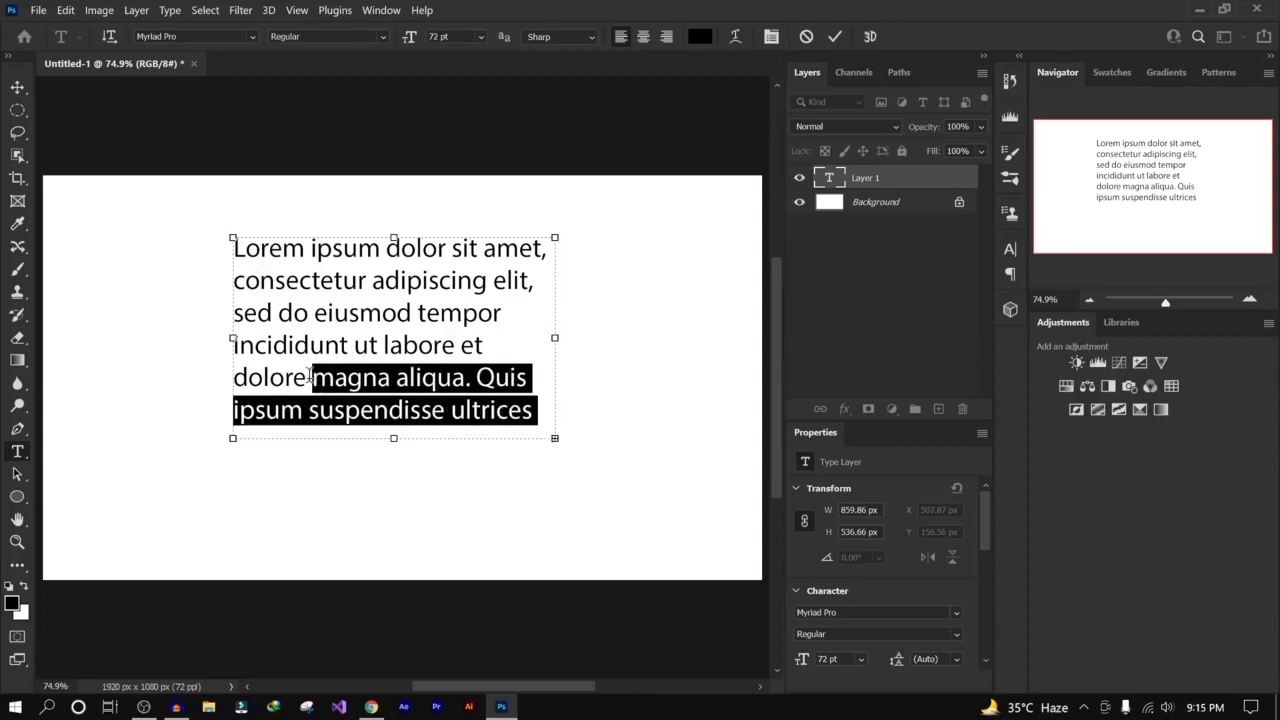
pyautogui.click(464, 382)
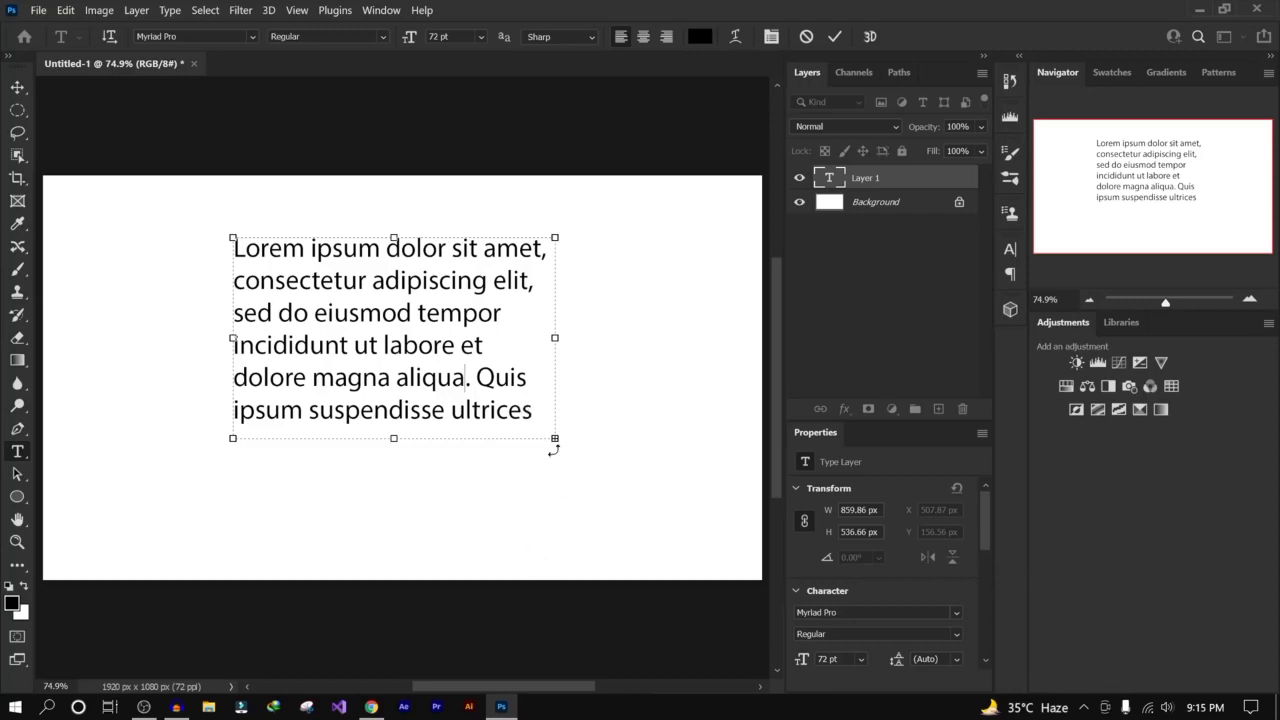
pyautogui.moveTo(554, 438); pyautogui.dragTo(616, 544)
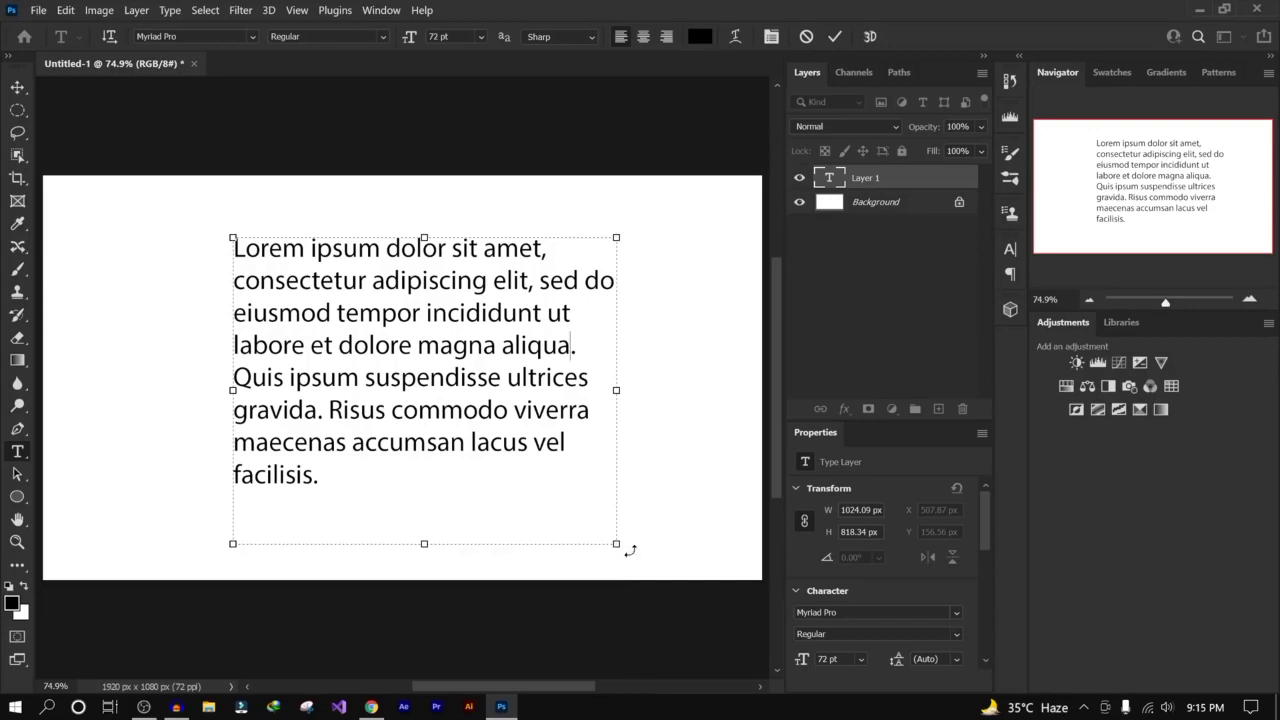
# Step: Select all the paragraph text, narrow its box to about 720 px wide, and centre the text
pyautogui.moveTo(434, 470); pyautogui.dragTo(117, 225)
pyautogui.click(442, 376)
pyautogui.moveTo(235, 249); pyautogui.dragTo(471, 471)
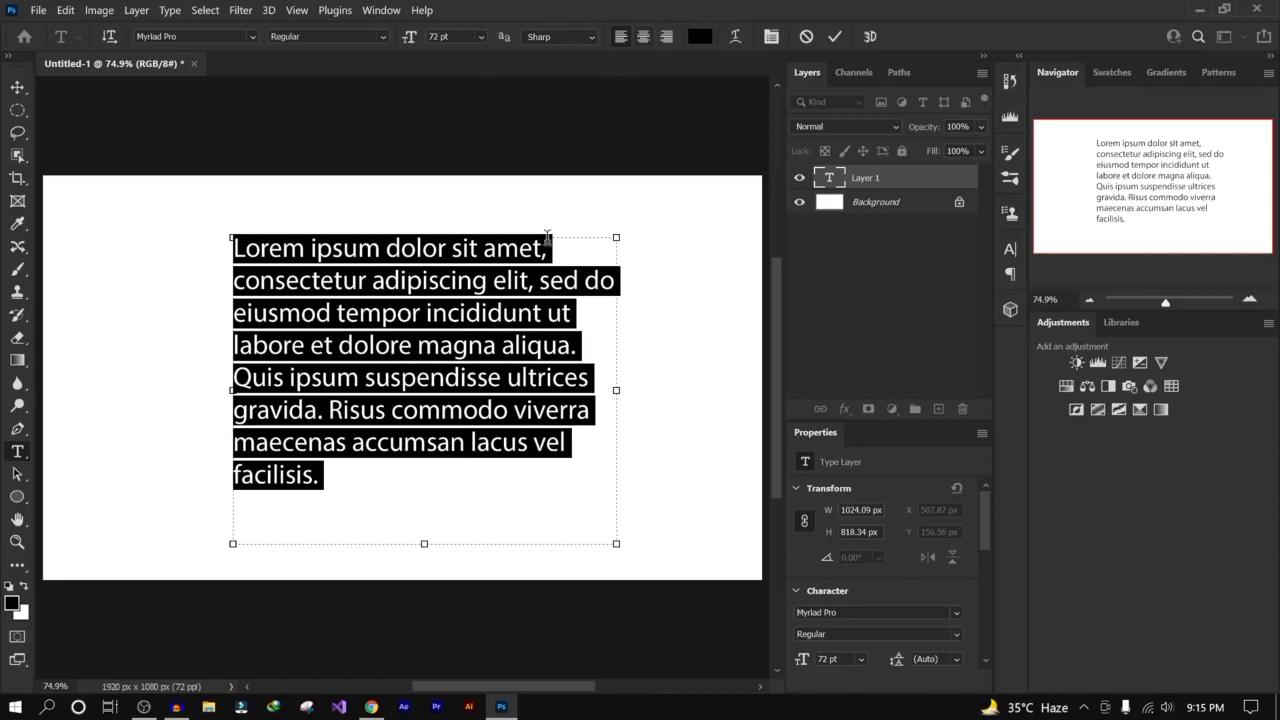
pyautogui.moveTo(616, 393); pyautogui.dragTo(502, 390)
pyautogui.click(643, 36)
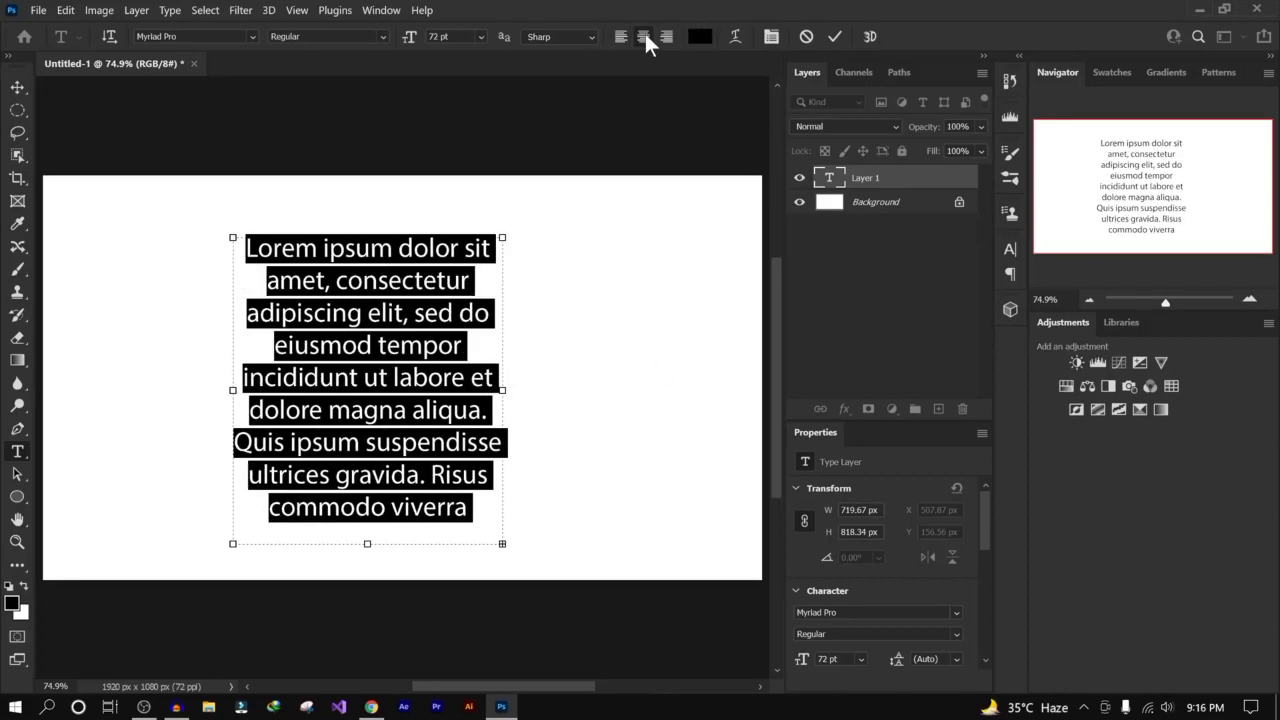
# Step: Right-align the selected text in the paragraph settings, then justify it with the last line aligned left
pyautogui.click(771, 36)
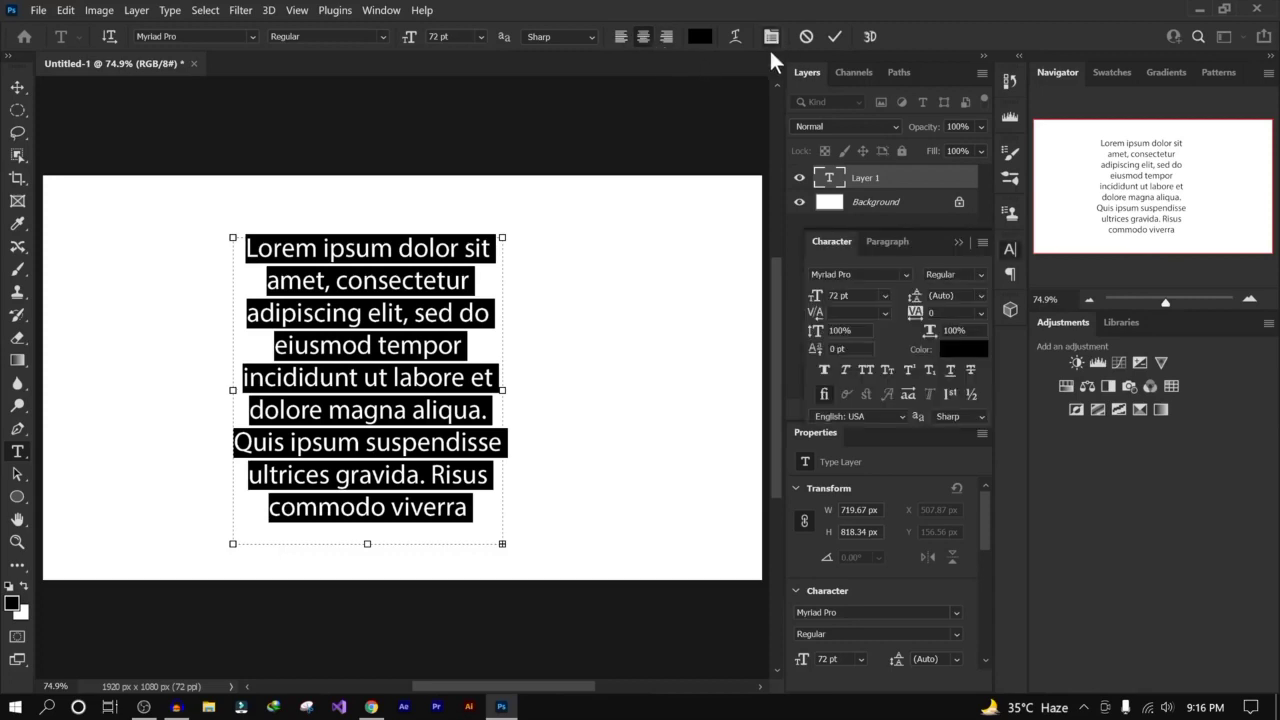
pyautogui.click(887, 242)
pyautogui.click(867, 272)
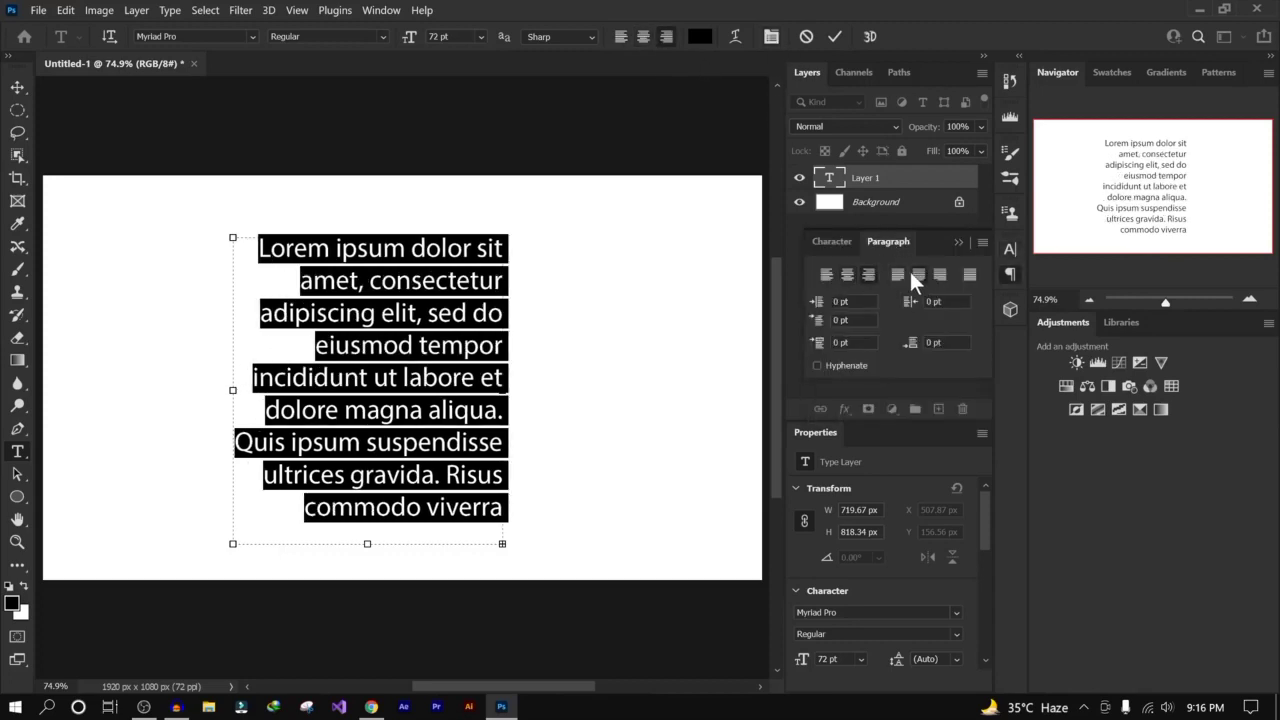
pyautogui.click(920, 274)
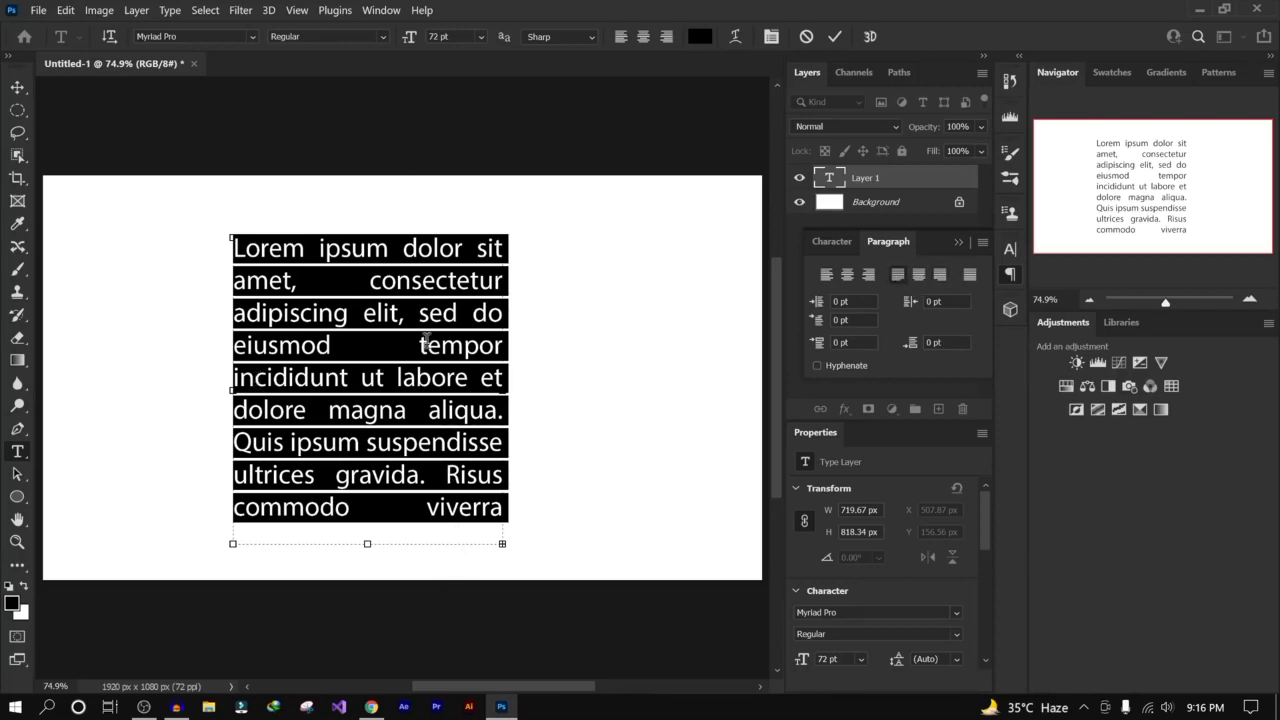
# Step: Commit the paragraph text, delete its layer, and close the paragraph settings
pyautogui.click(917, 185)
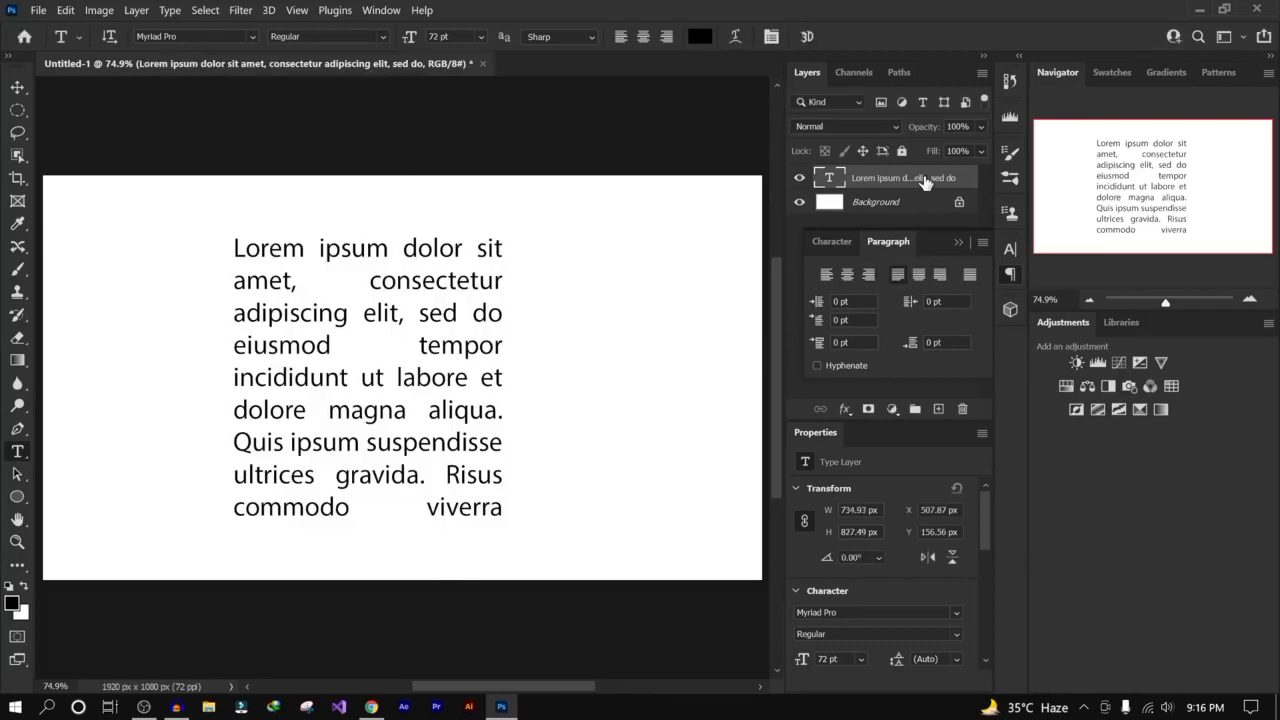
pyautogui.moveTo(861, 162); pyautogui.dragTo(962, 409)
pyautogui.click(960, 243)
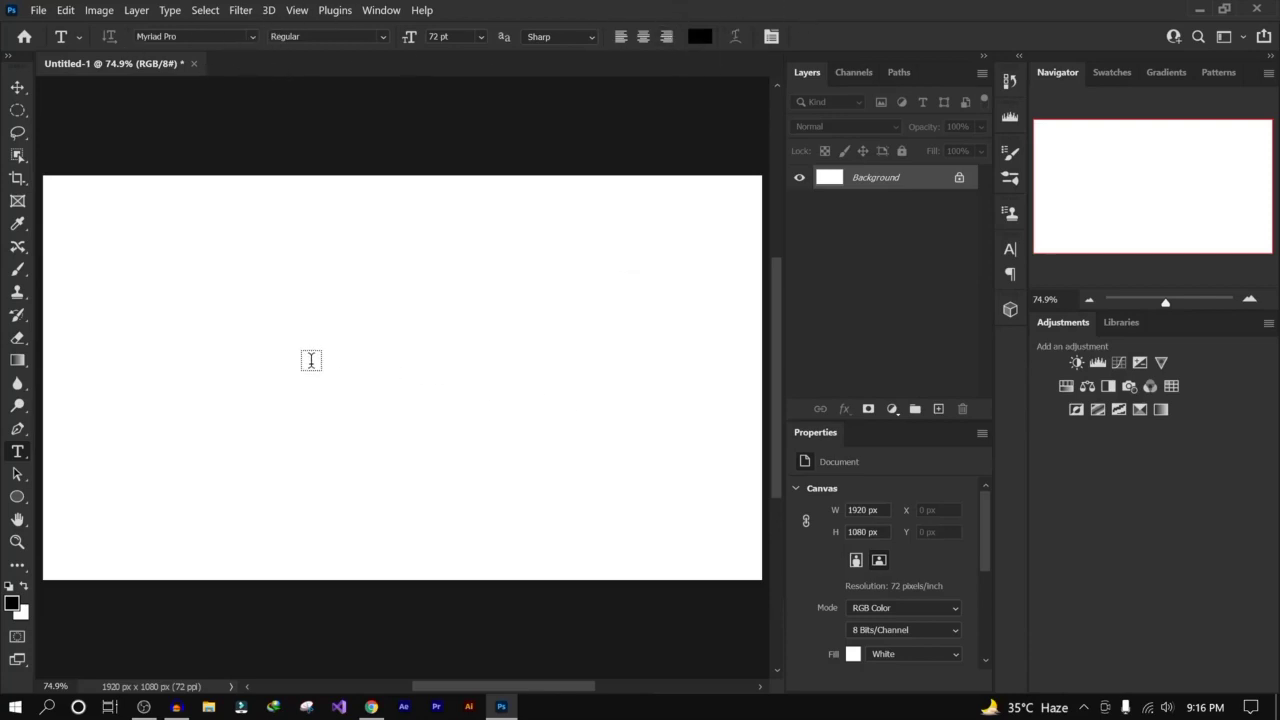
# Step: Add the text "Billi 4 You" to the canvas and preview the available fonts on it, including the font class filter
pyautogui.click(212, 369)
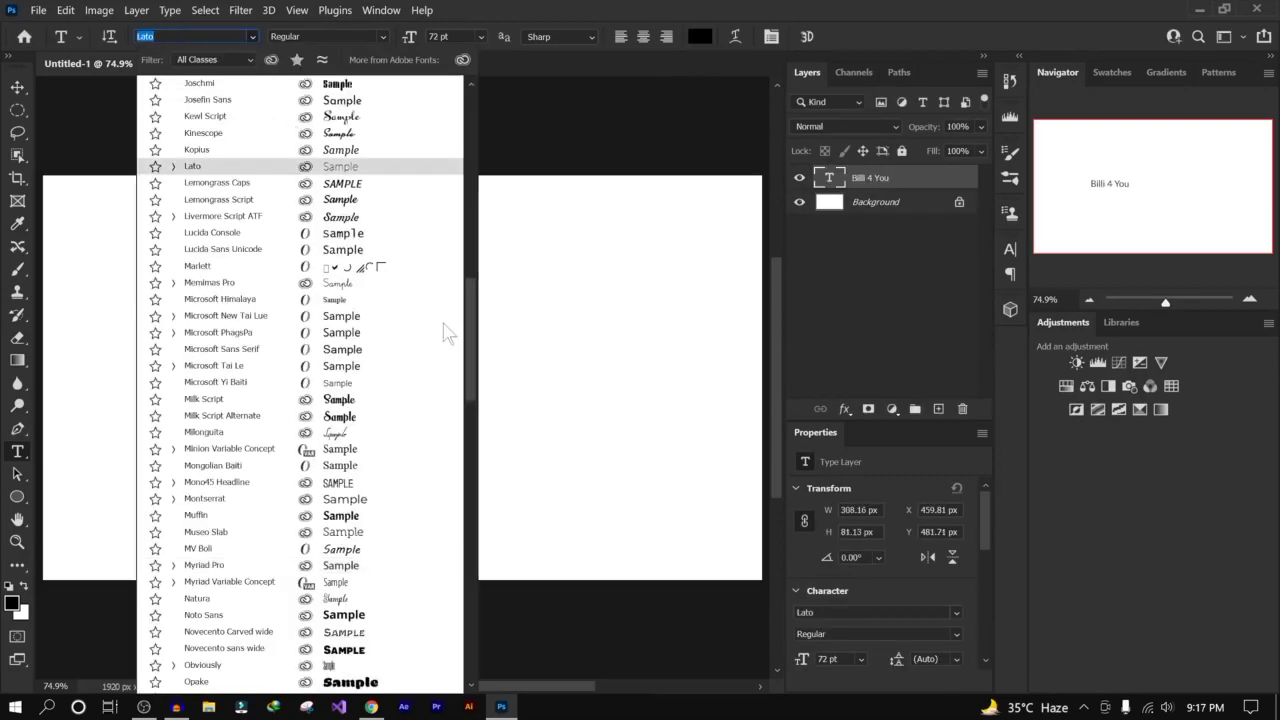
pyautogui.moveTo(466, 343); pyautogui.dragTo(470, 607)
pyautogui.write('Arial')
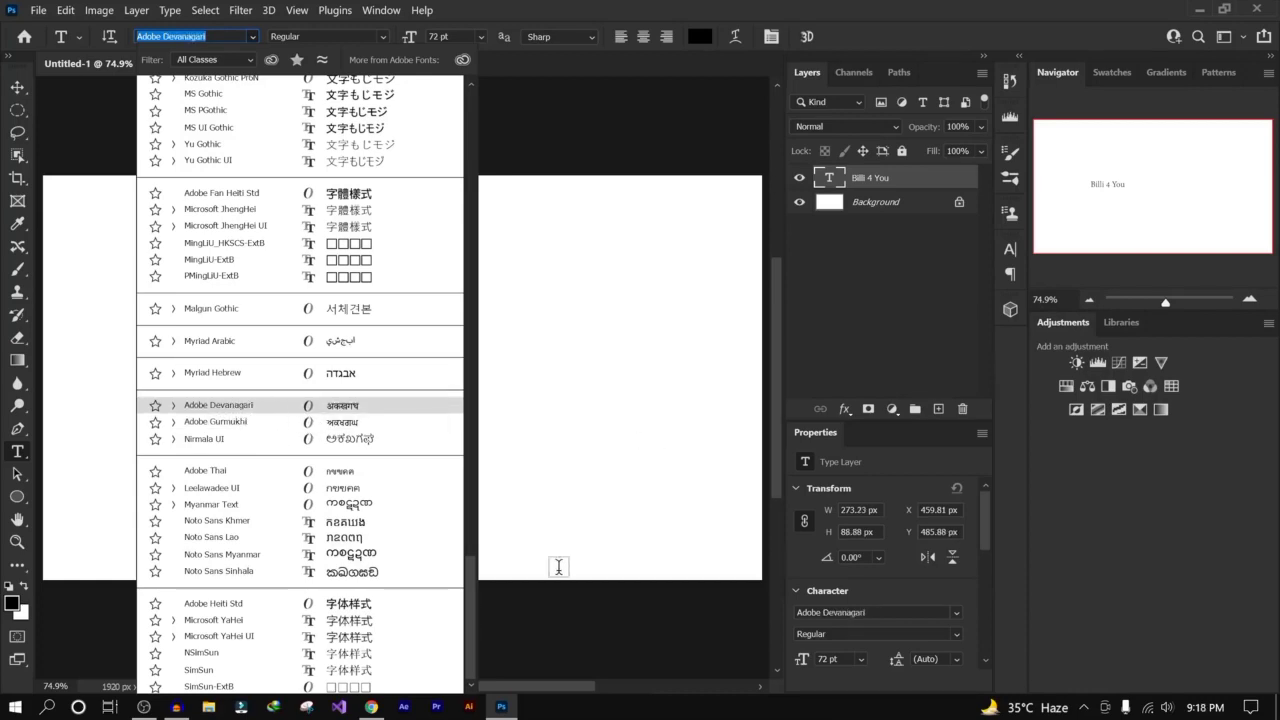
pyautogui.moveTo(466, 608); pyautogui.dragTo(481, 79)
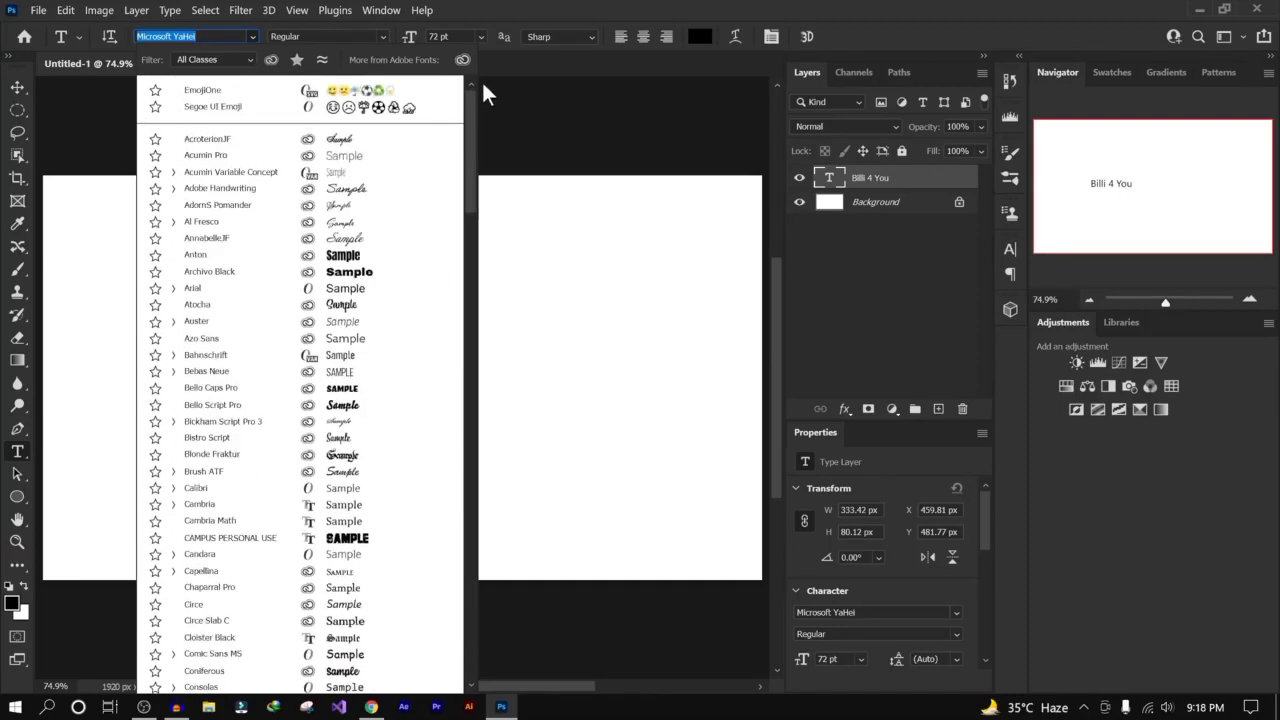
pyautogui.click(218, 60)
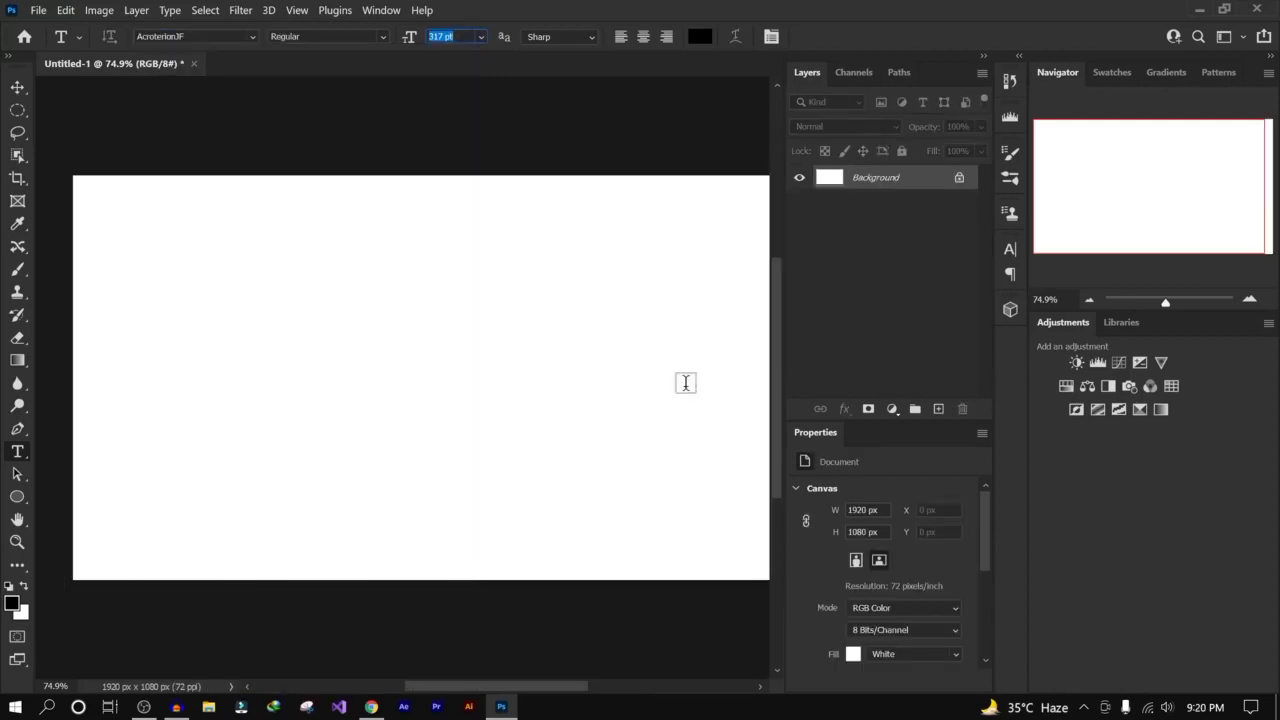
# Step: Draw a new paragraph text box about 1103 × 773 px on the canvas with the Horizontal Type tool
pyautogui.rightClick(19, 456)
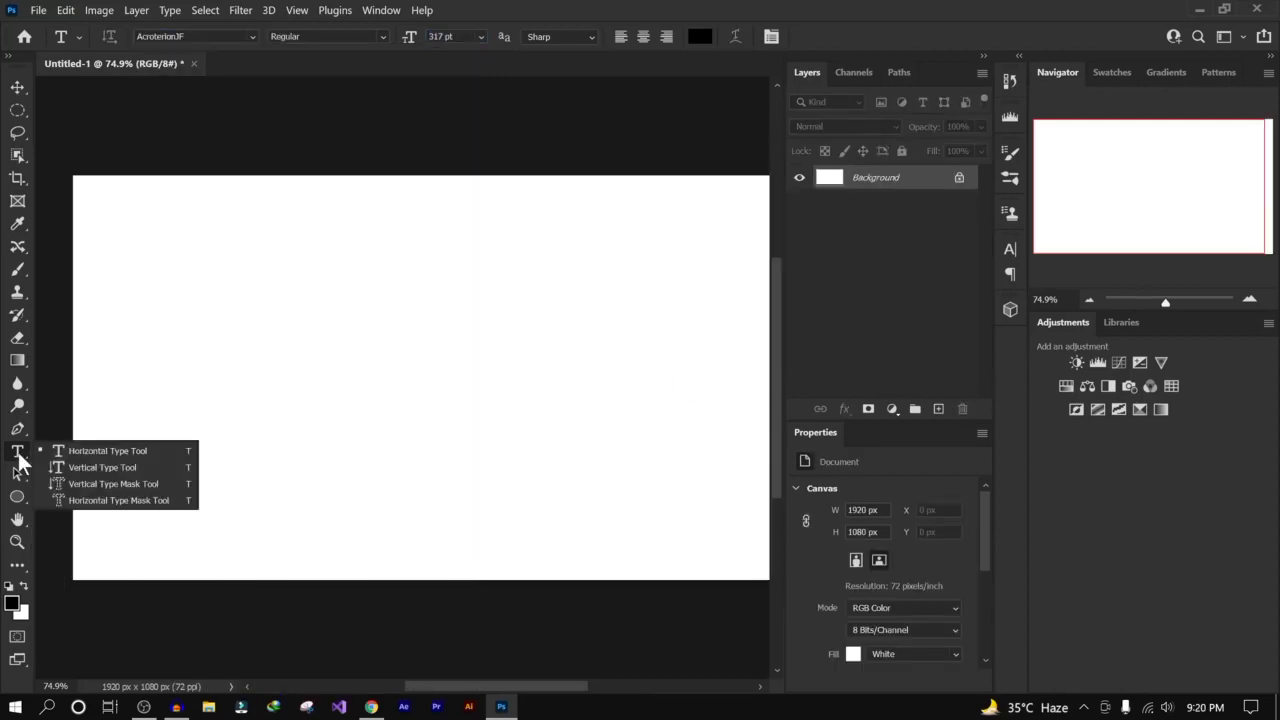
pyautogui.click(84, 450)
pyautogui.moveTo(220, 224); pyautogui.dragTo(631, 513)
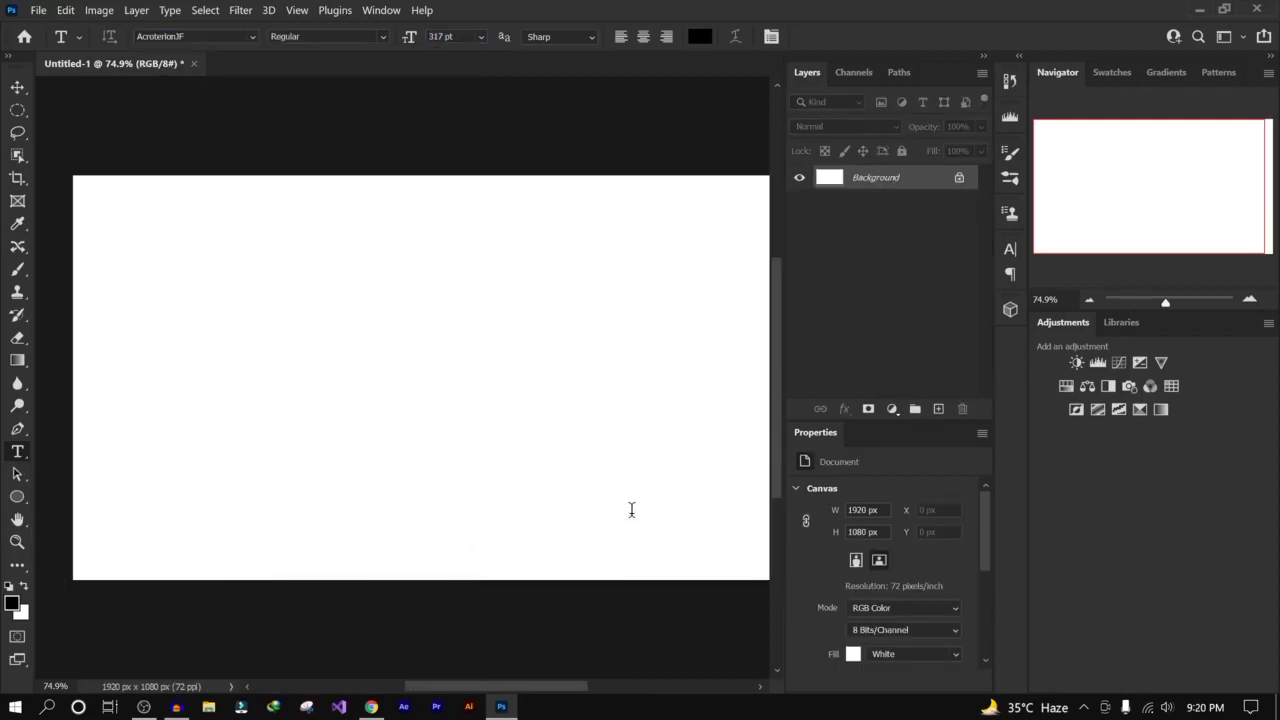
# Step: Try a 30 pt font size on the placeholder paragraph, then set it to 72 pt
pyautogui.click(482, 35)
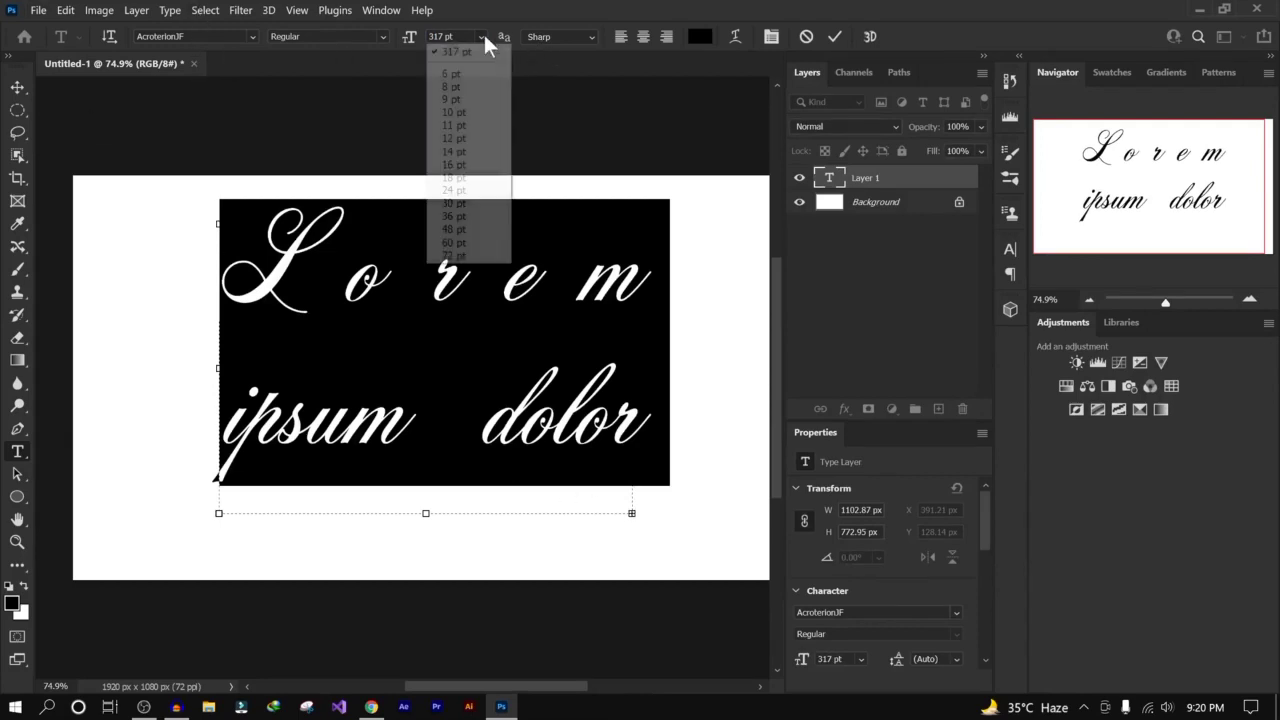
pyautogui.click(471, 204)
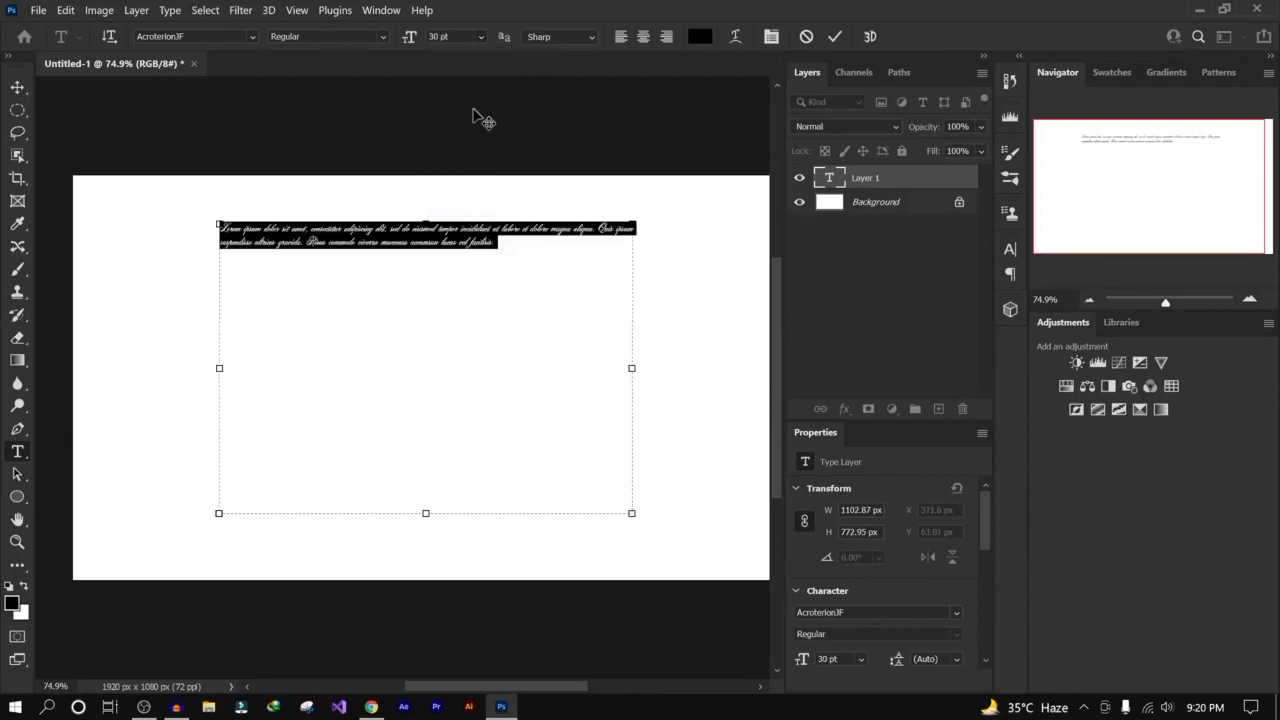
pyautogui.click(482, 36)
pyautogui.click(476, 254)
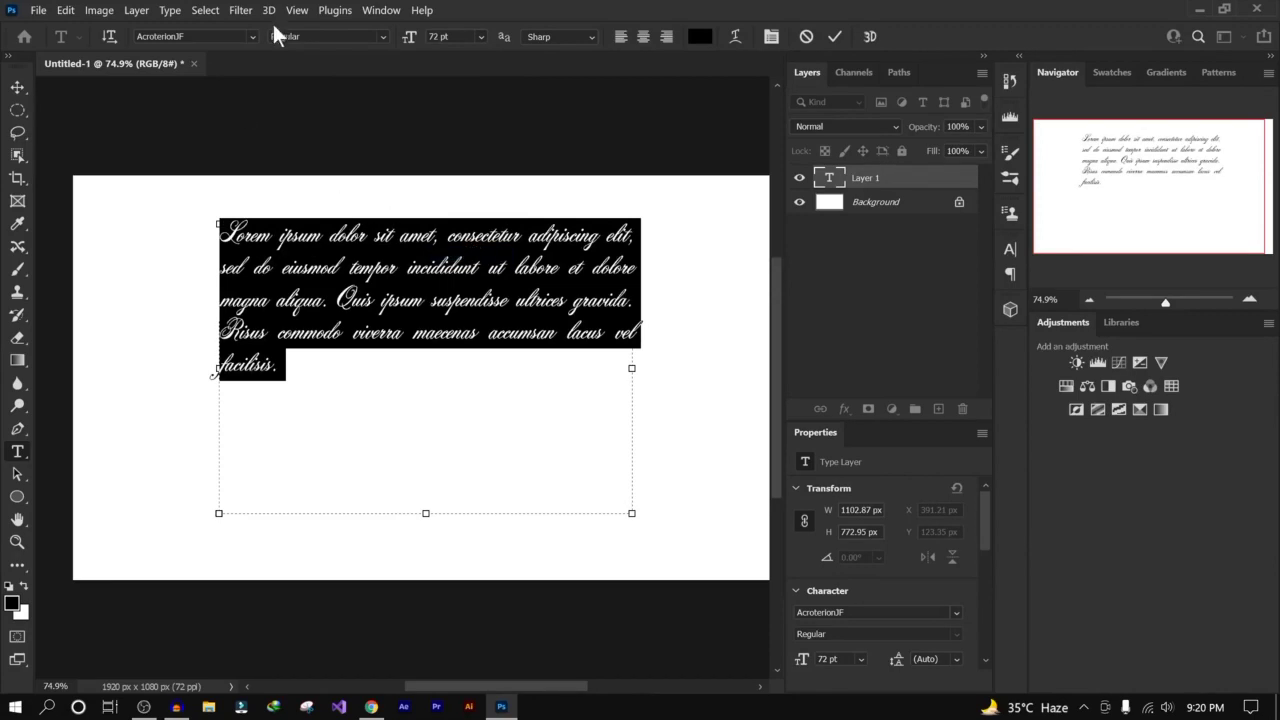
# Step: Change the placeholder paragraph's font to Acumin Pro Thin and deselect the text
pyautogui.click(248, 33)
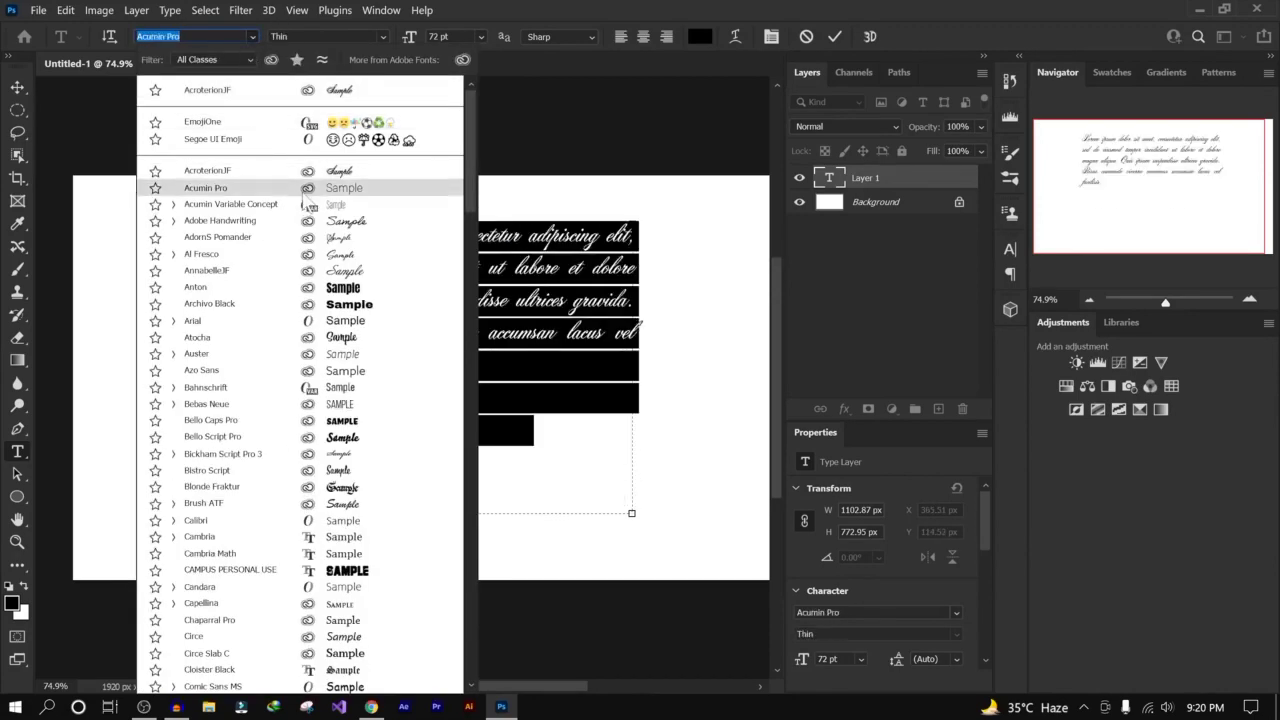
pyautogui.click(310, 188)
pyautogui.click(536, 304)
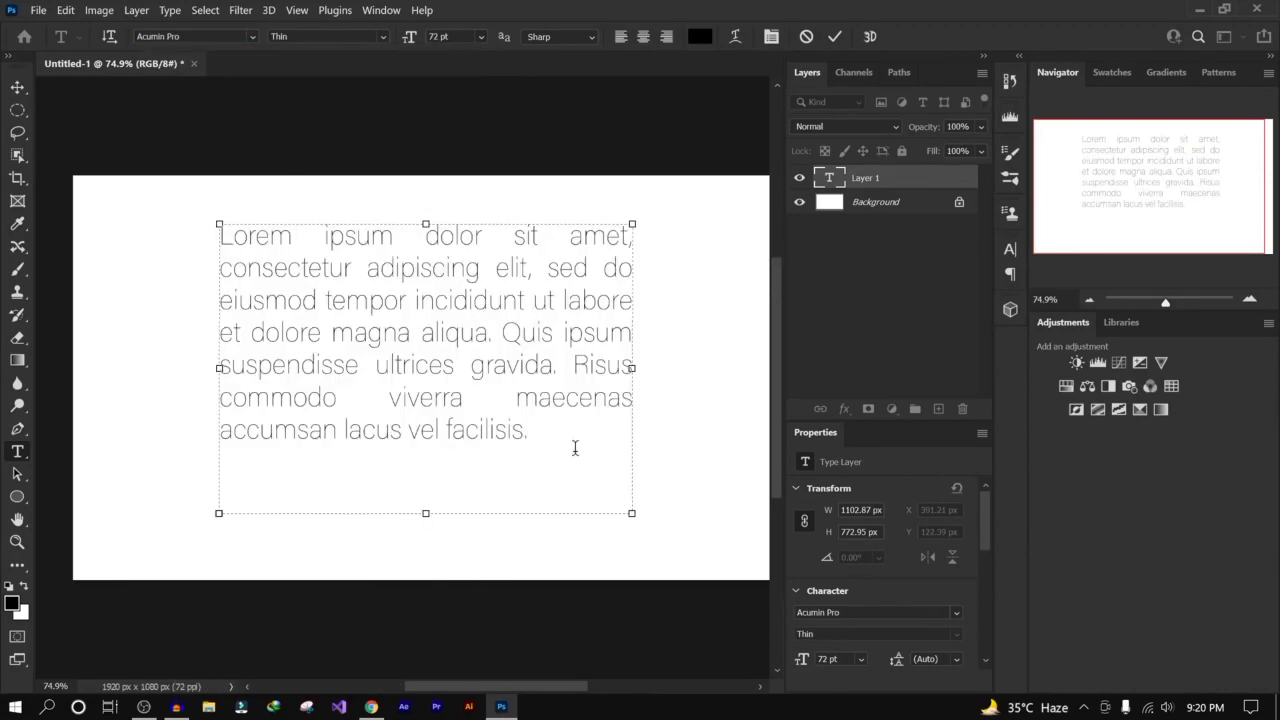
# Step: Select the whole paragraph, align it left, and commit the text
pyautogui.moveTo(575, 447); pyautogui.dragTo(194, 234)
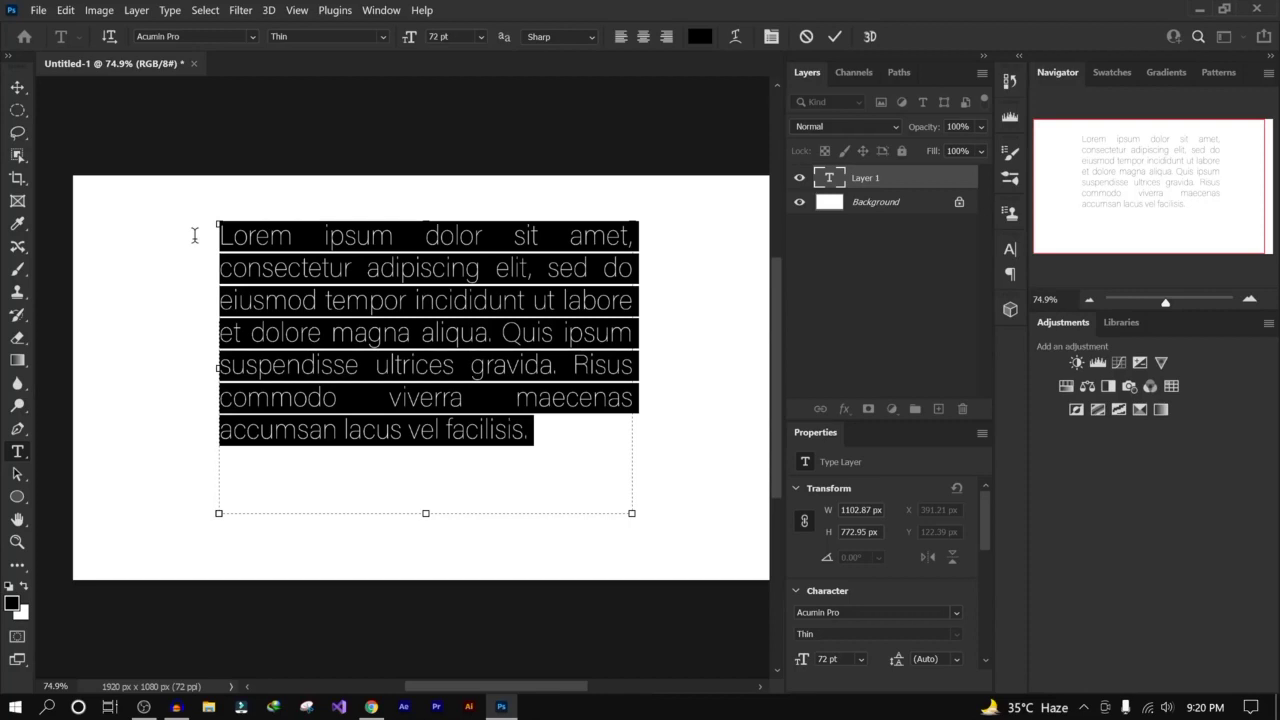
pyautogui.click(622, 36)
pyautogui.click(853, 254)
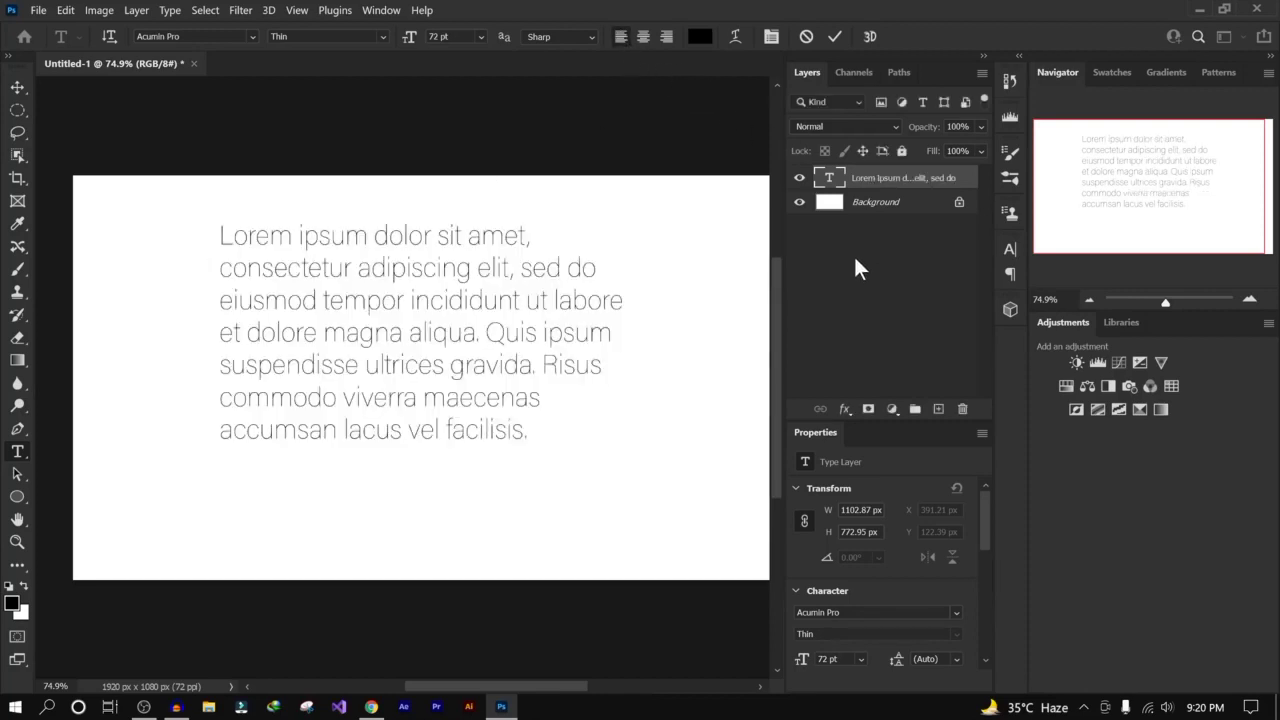
# Step: Cycle the paragraph layer through centre, right and left alignment, ending with right alignment
pyautogui.click(918, 178)
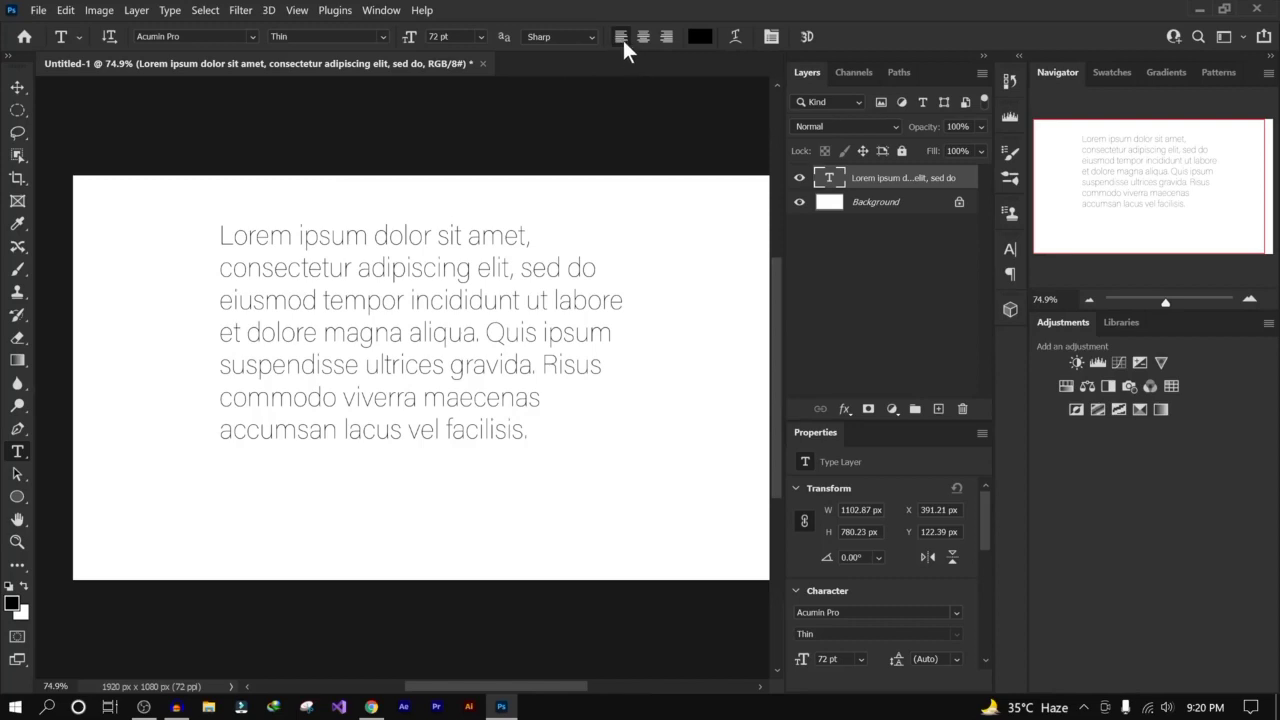
pyautogui.click(644, 36)
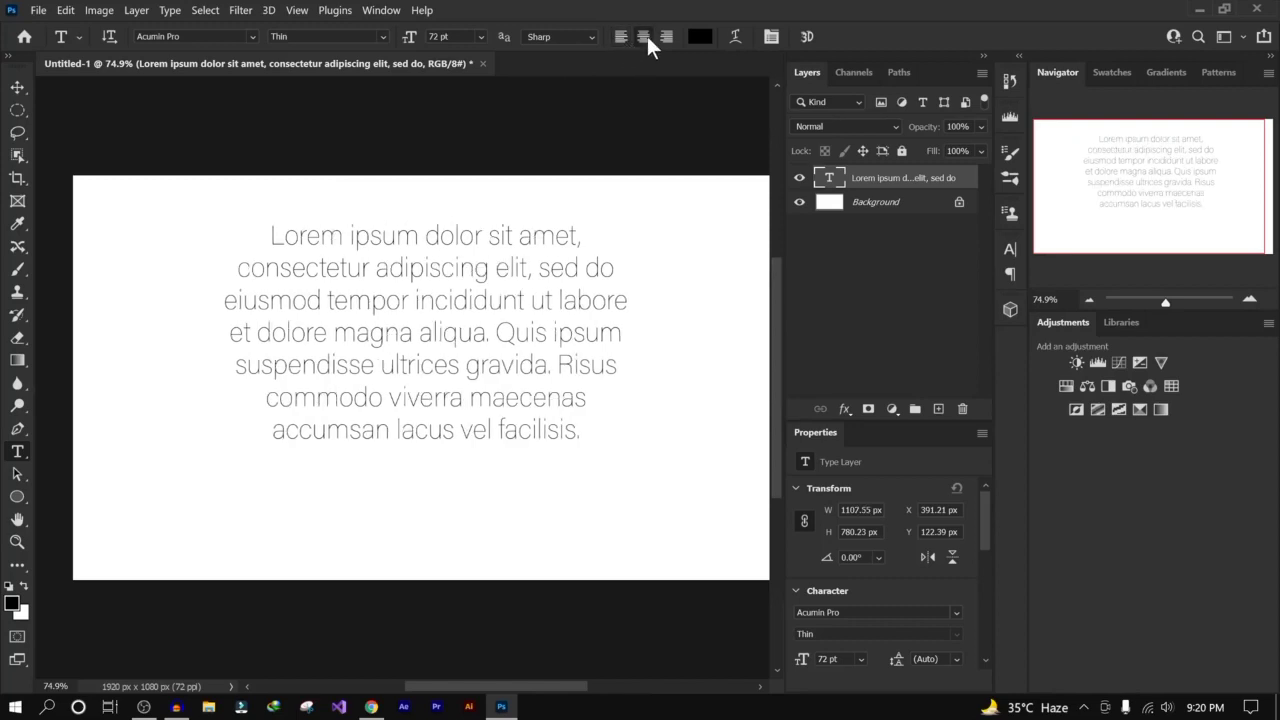
pyautogui.click(665, 36)
pyautogui.click(641, 37)
pyautogui.click(621, 37)
pyautogui.click(642, 37)
pyautogui.click(666, 37)
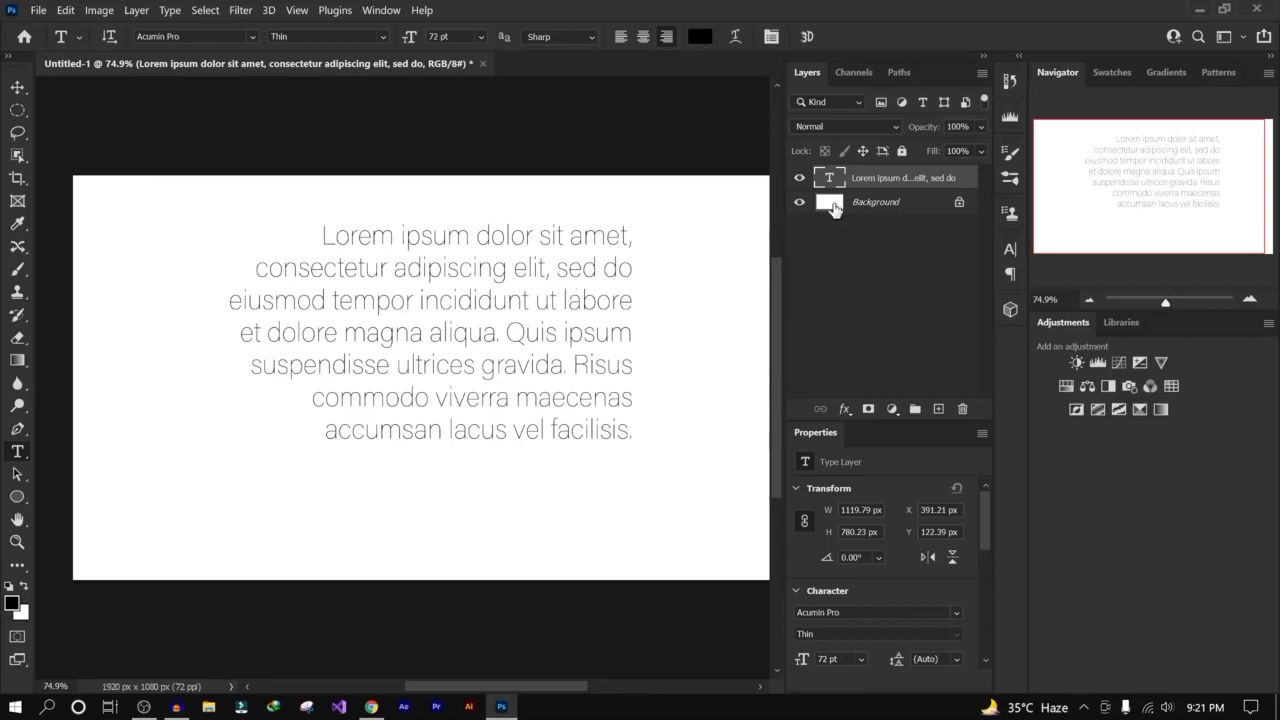
# Step: Set the text colour of the whole paragraph layer to red, ff0000
pyautogui.click(699, 36)
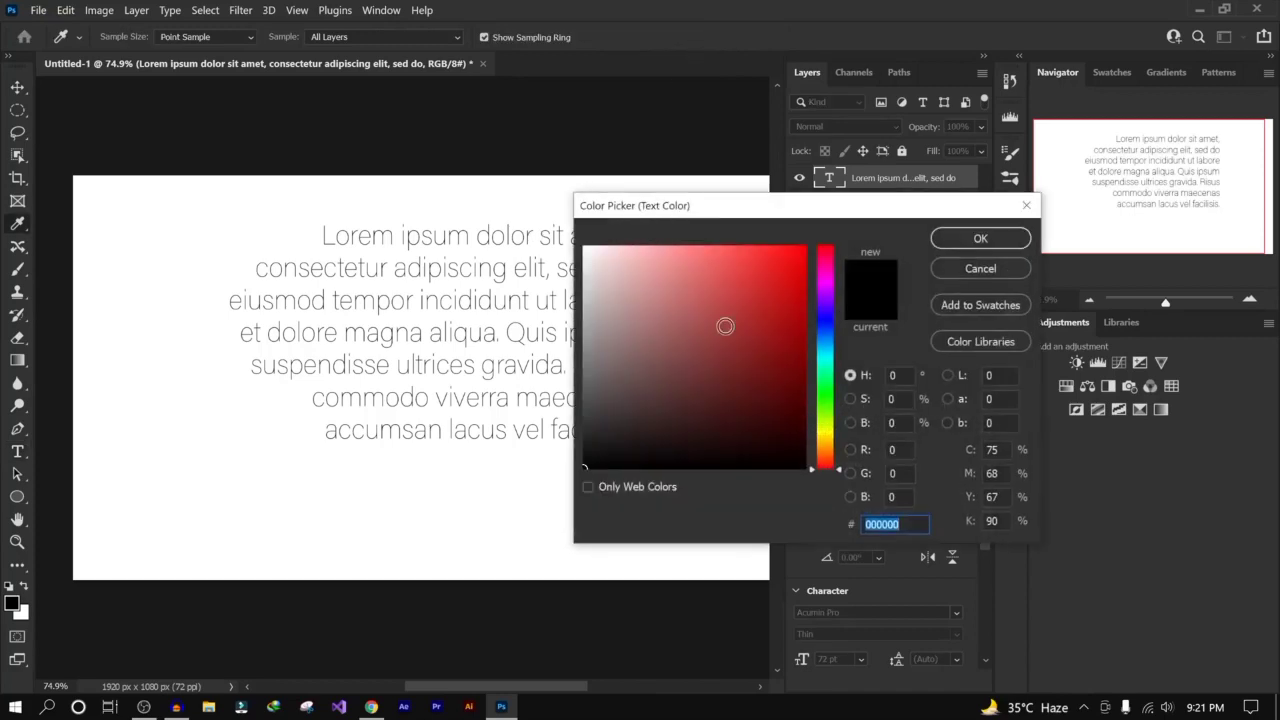
pyautogui.write('ff0000')
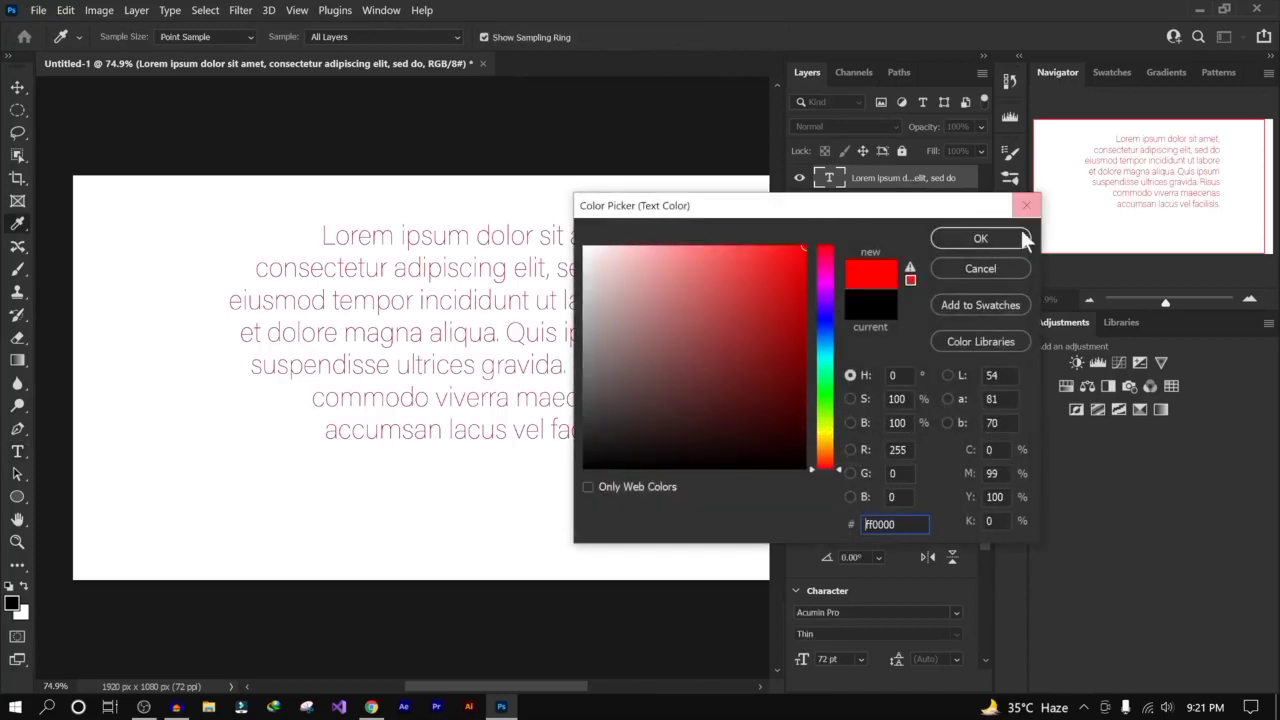
pyautogui.click(950, 240)
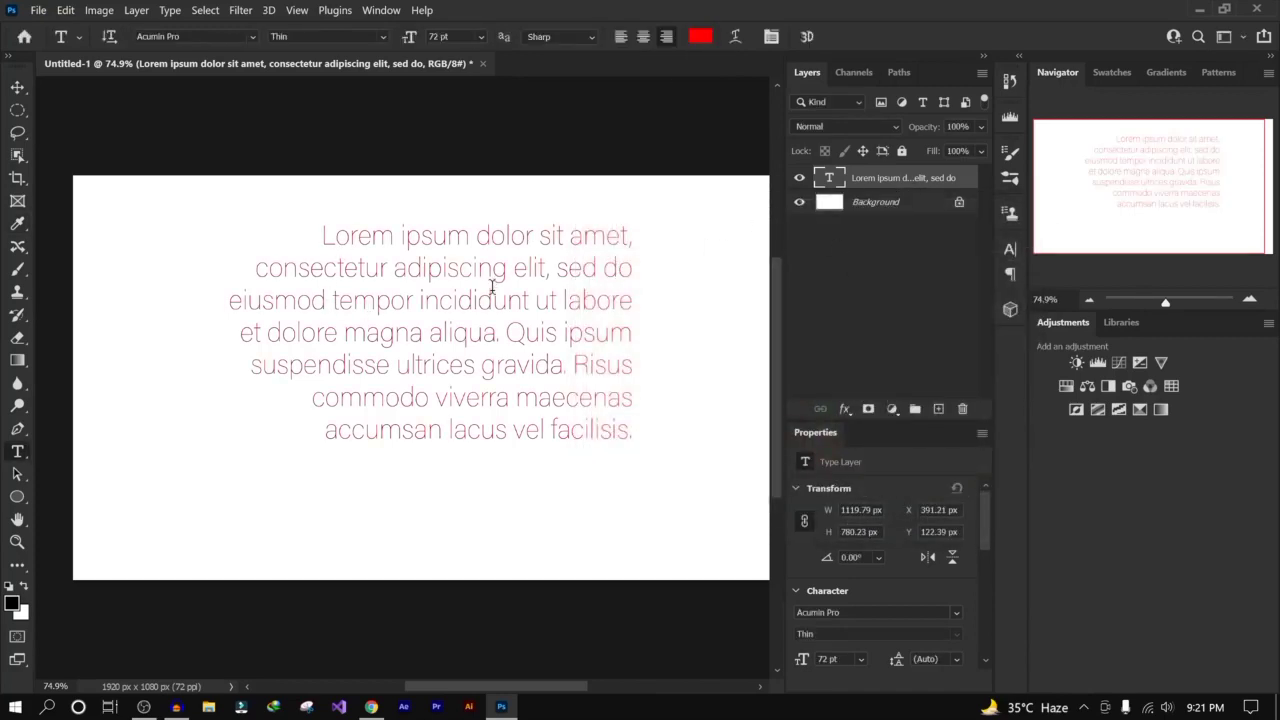
# Step: Try to recolour the paragraph black with only an insertion point in the text, then deselect the layer
pyautogui.click(491, 287)
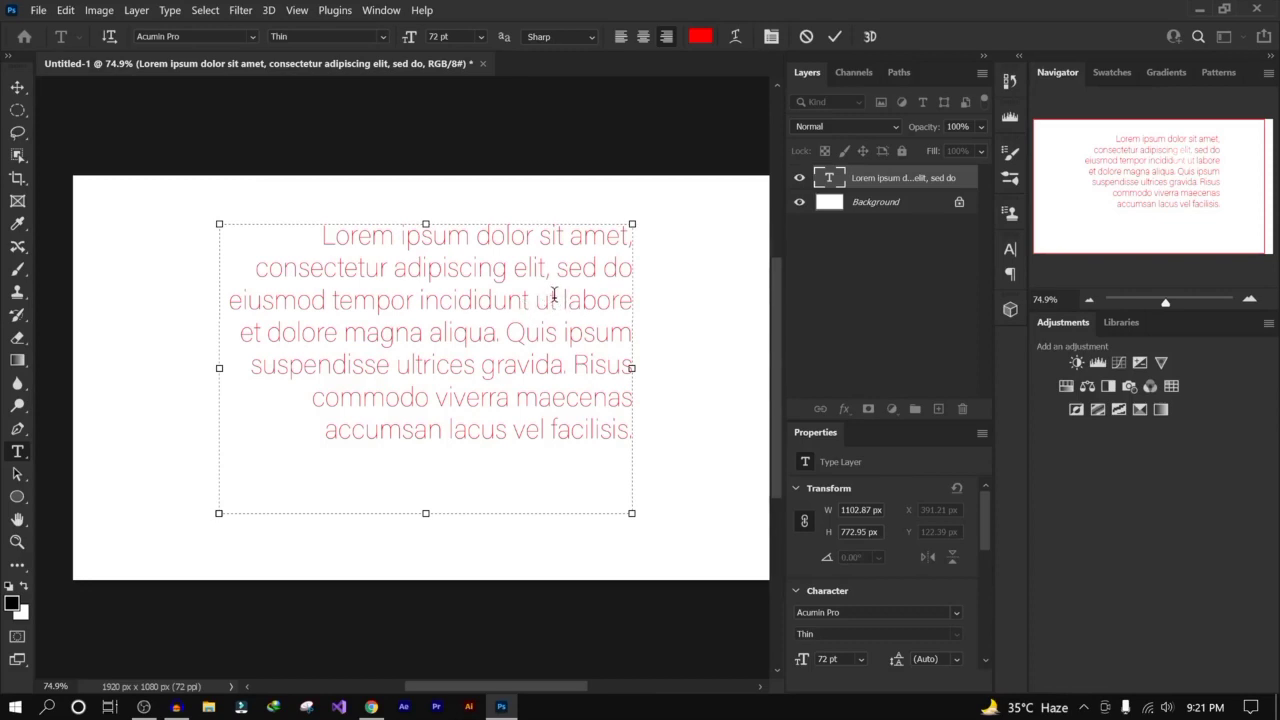
pyautogui.click(559, 303)
pyautogui.click(700, 36)
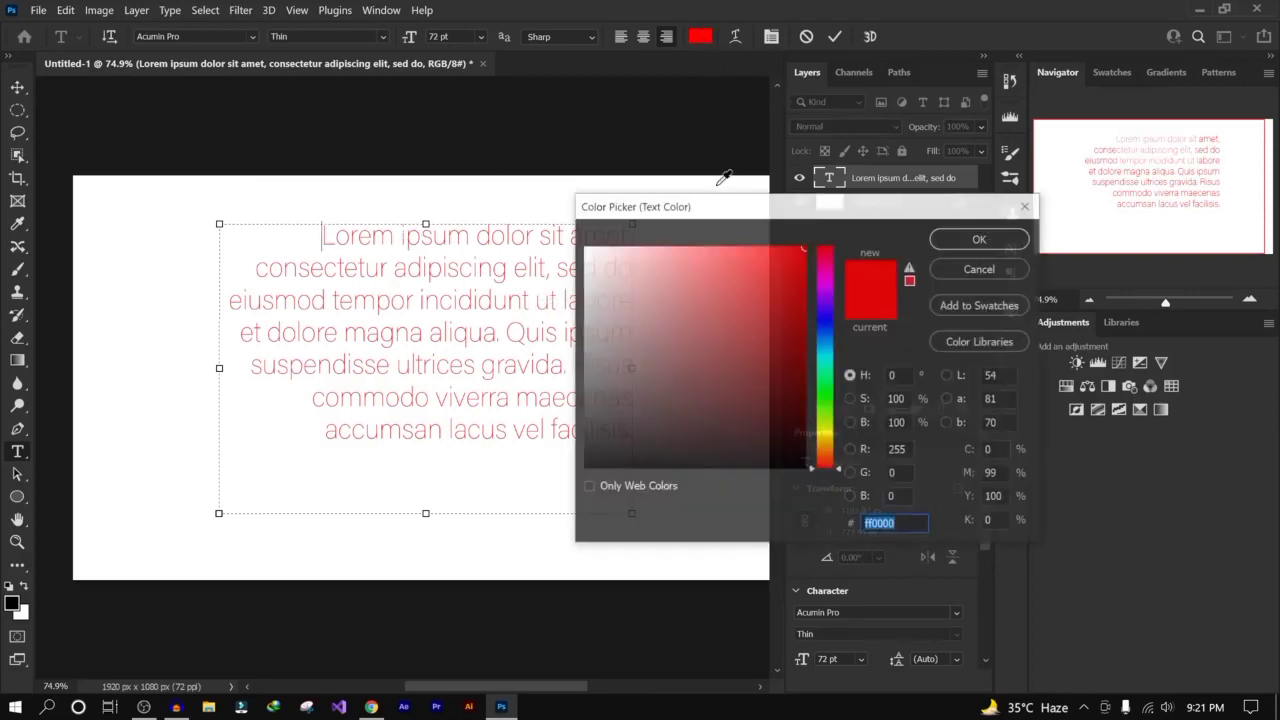
pyautogui.click(617, 467)
pyautogui.click(981, 238)
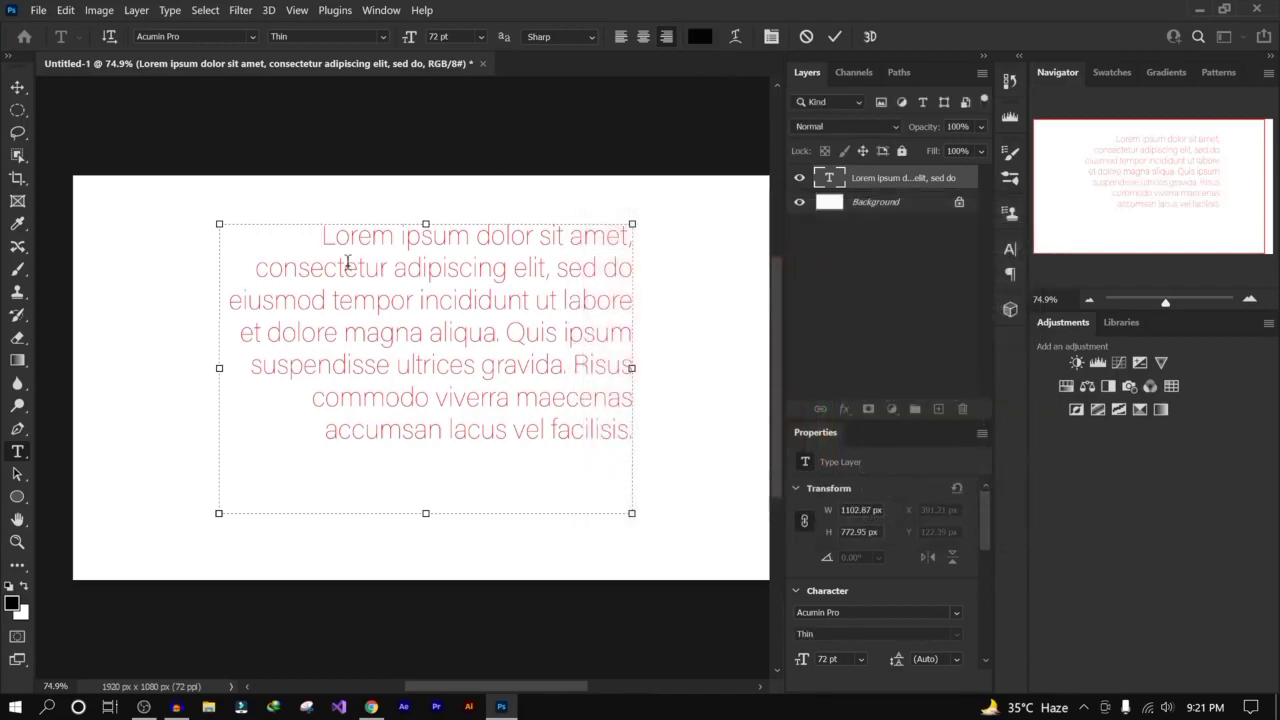
pyautogui.click(848, 266)
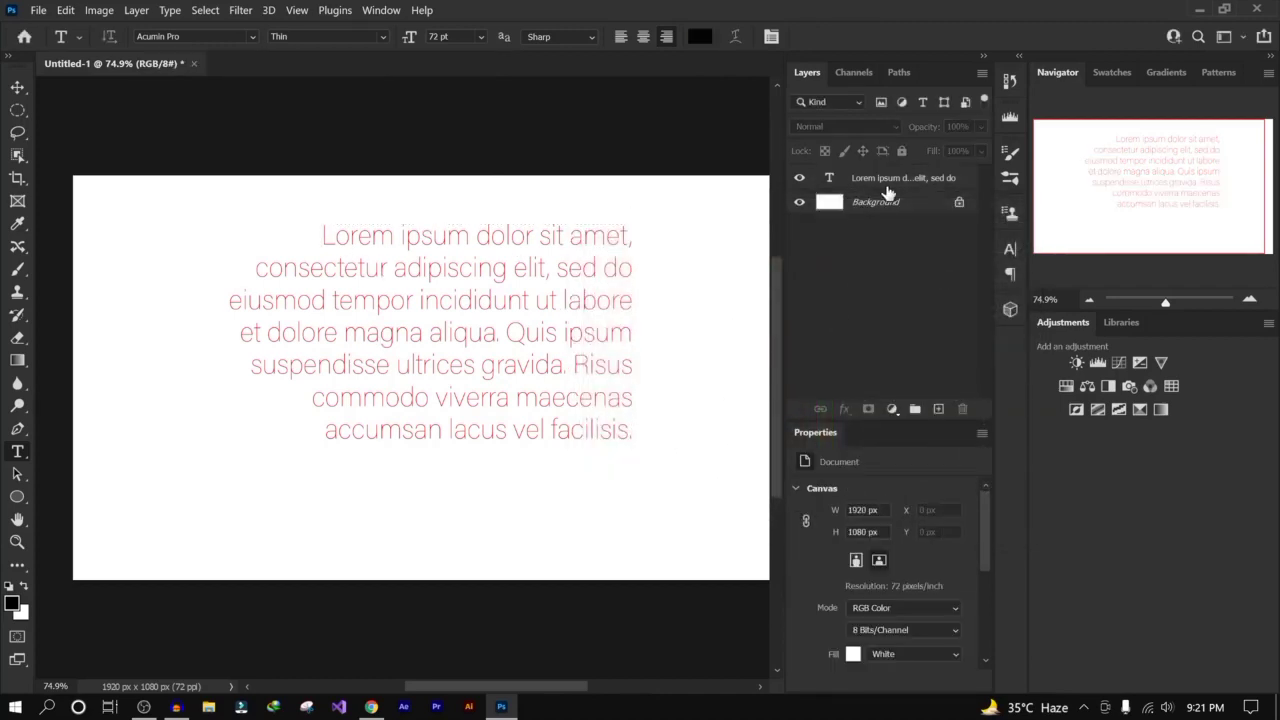
# Step: Select the word "Lorem" at the start of the paragraph and change only its colour to black, 000000
pyautogui.click(895, 185)
pyautogui.click(436, 302)
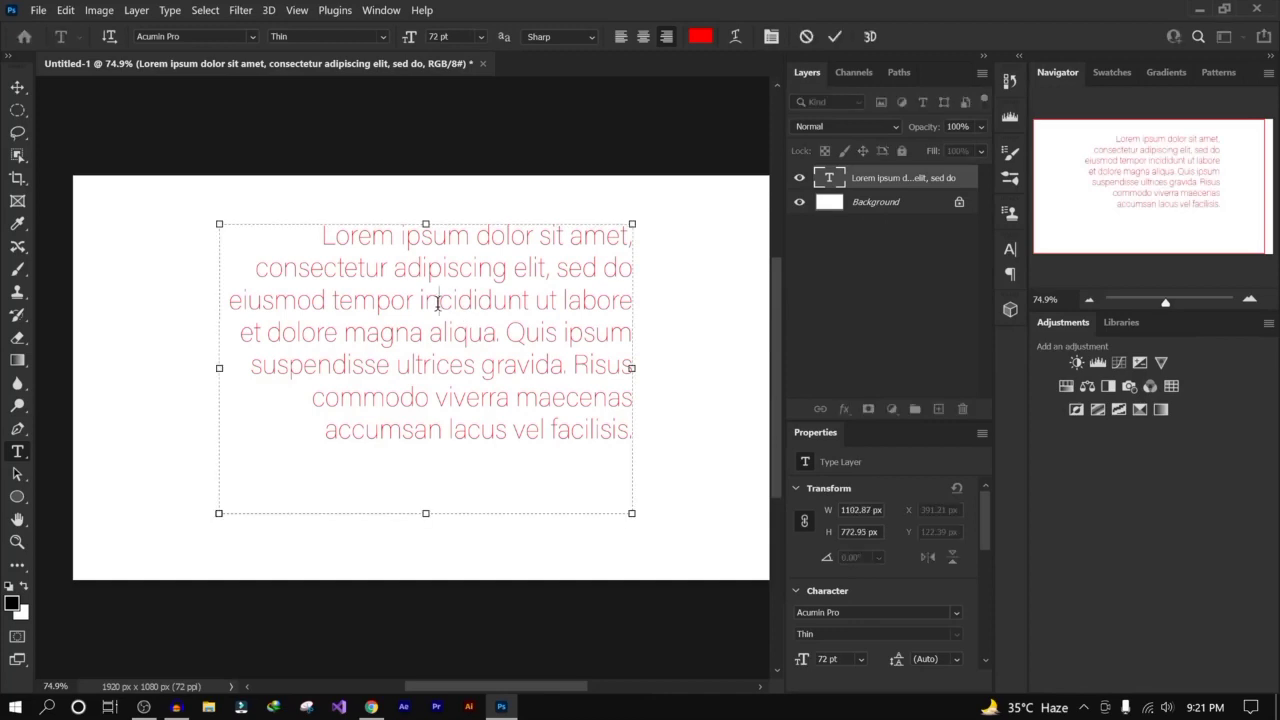
pyautogui.click(324, 232)
pyautogui.hotkey('shift', 'Right')
pyautogui.hotkey('shift', 'Right')
pyautogui.hotkey('shift', 'Right')
pyautogui.hotkey('shift', 'Right')
pyautogui.hotkey('shift', 'Right')
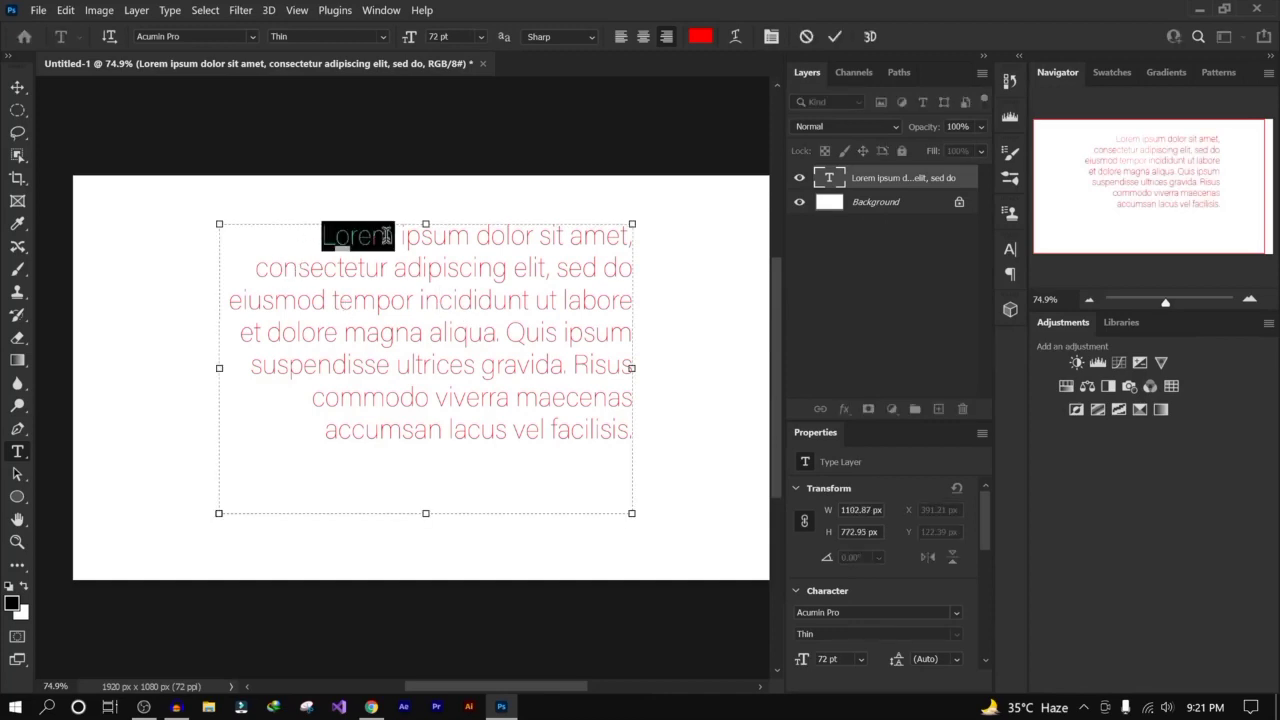
pyautogui.click(304, 235)
pyautogui.hotkey('shift', 'Right')
pyautogui.hotkey('shift', 'Right')
pyautogui.hotkey('shift', 'Right')
pyautogui.hotkey('shift', 'Right')
pyautogui.hotkey('shift', 'Right')
pyautogui.click(700, 36)
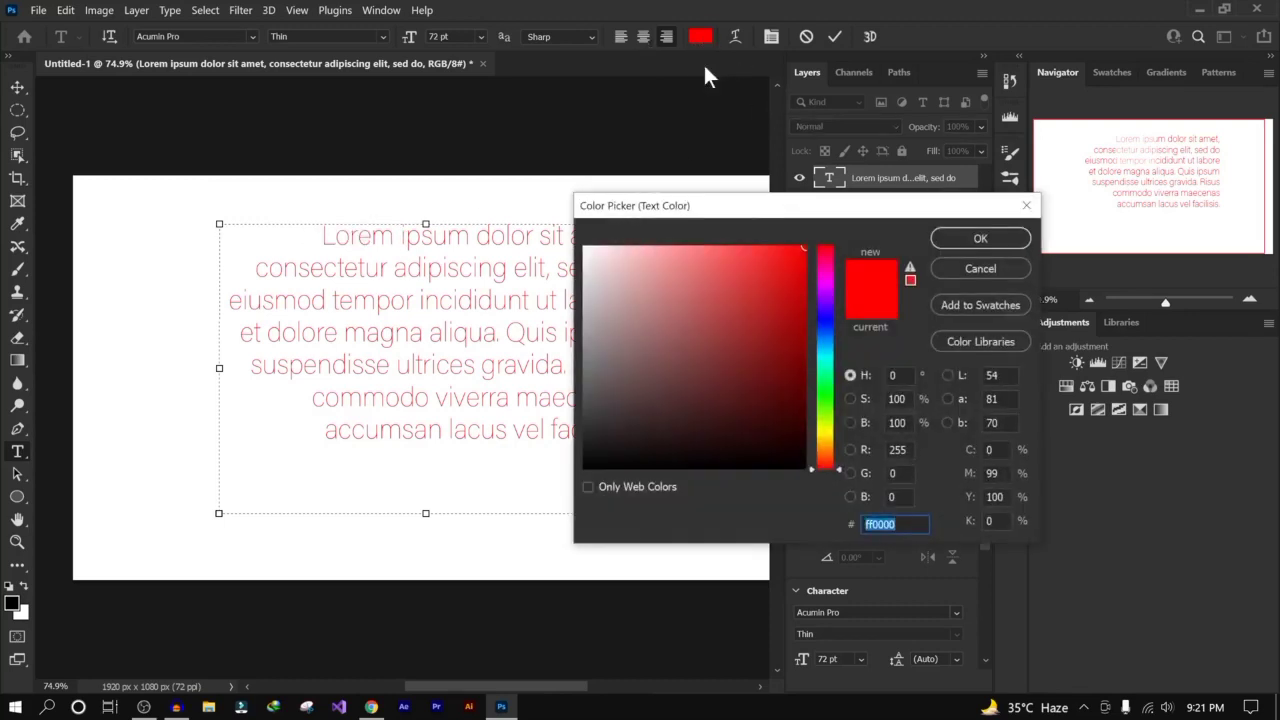
pyautogui.moveTo(623, 394); pyautogui.dragTo(489, 534)
pyautogui.click(971, 236)
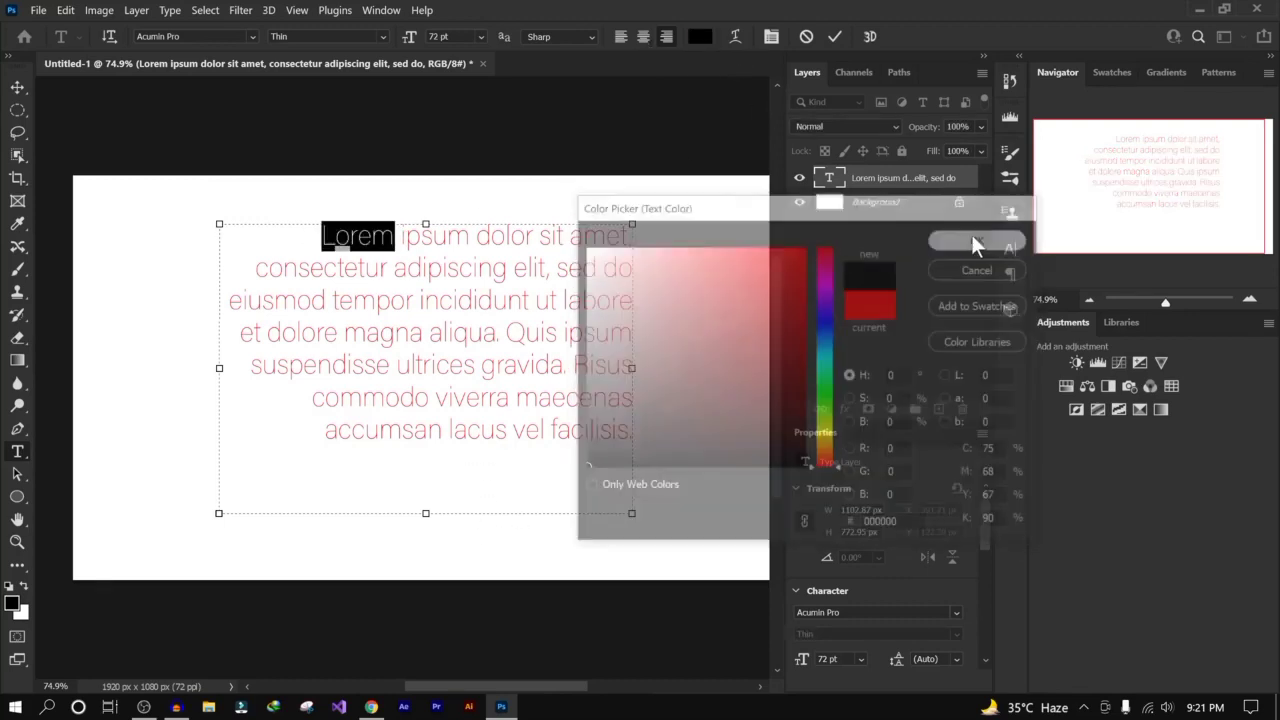
# Step: Select the word "Quis" in the fourth line and recolour it bright green
pyautogui.click(507, 334)
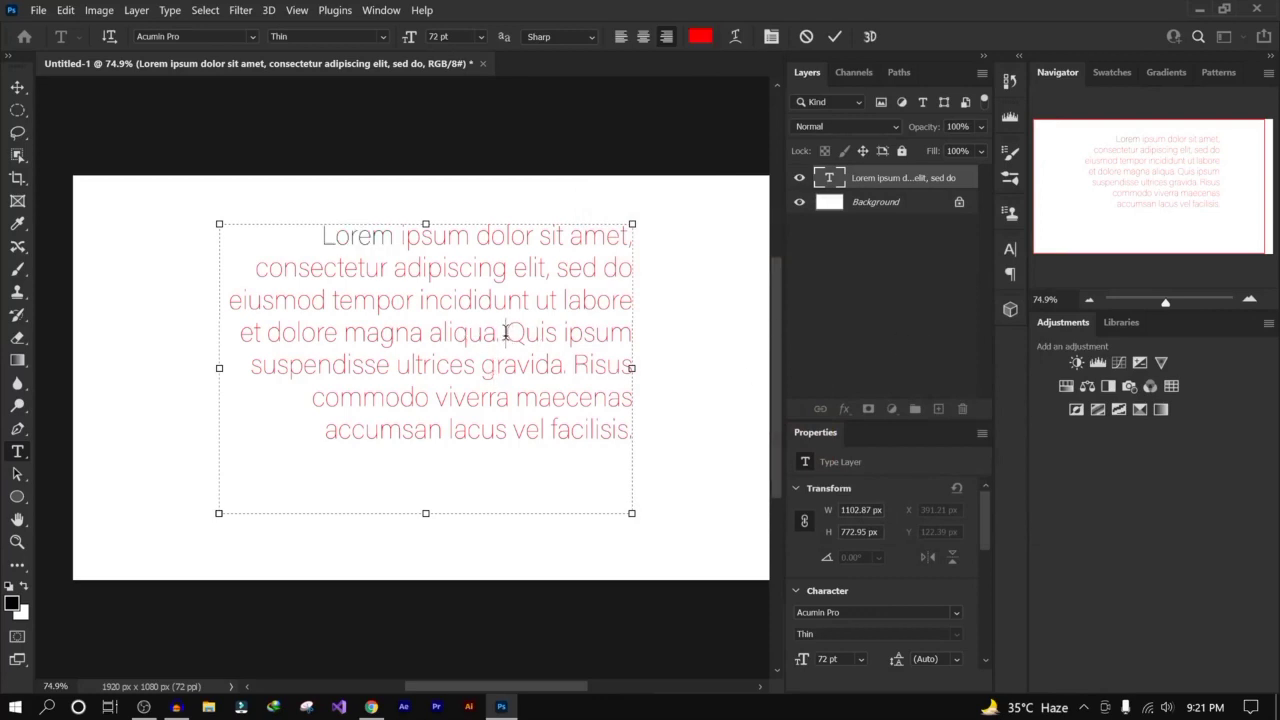
pyautogui.moveTo(507, 334); pyautogui.dragTo(557, 333)
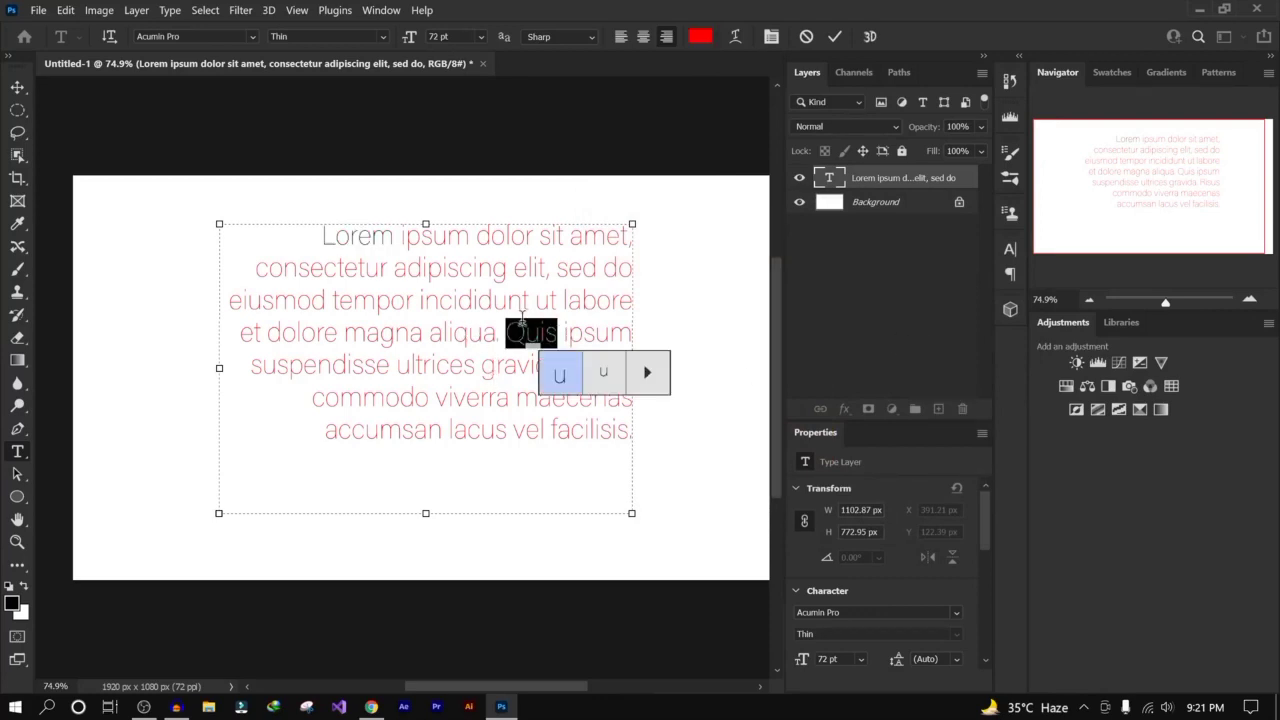
pyautogui.click(700, 36)
pyautogui.click(740, 411)
pyautogui.moveTo(740, 411)
pyautogui.mouseDown()
pyautogui.moveTo(803, 447)
pyautogui.moveTo(826, 440)
pyautogui.moveTo(826, 378)
pyautogui.mouseUp()
pyautogui.click(768, 268)
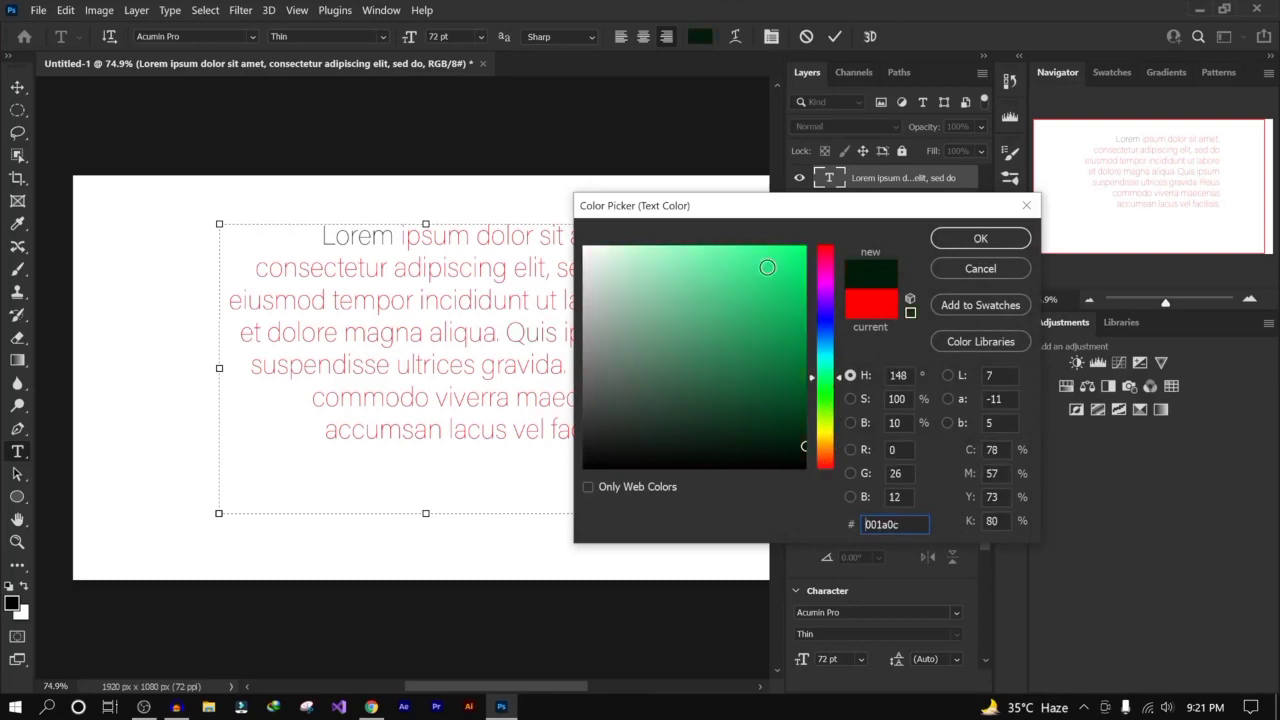
pyautogui.click(945, 238)
pyautogui.click(382, 337)
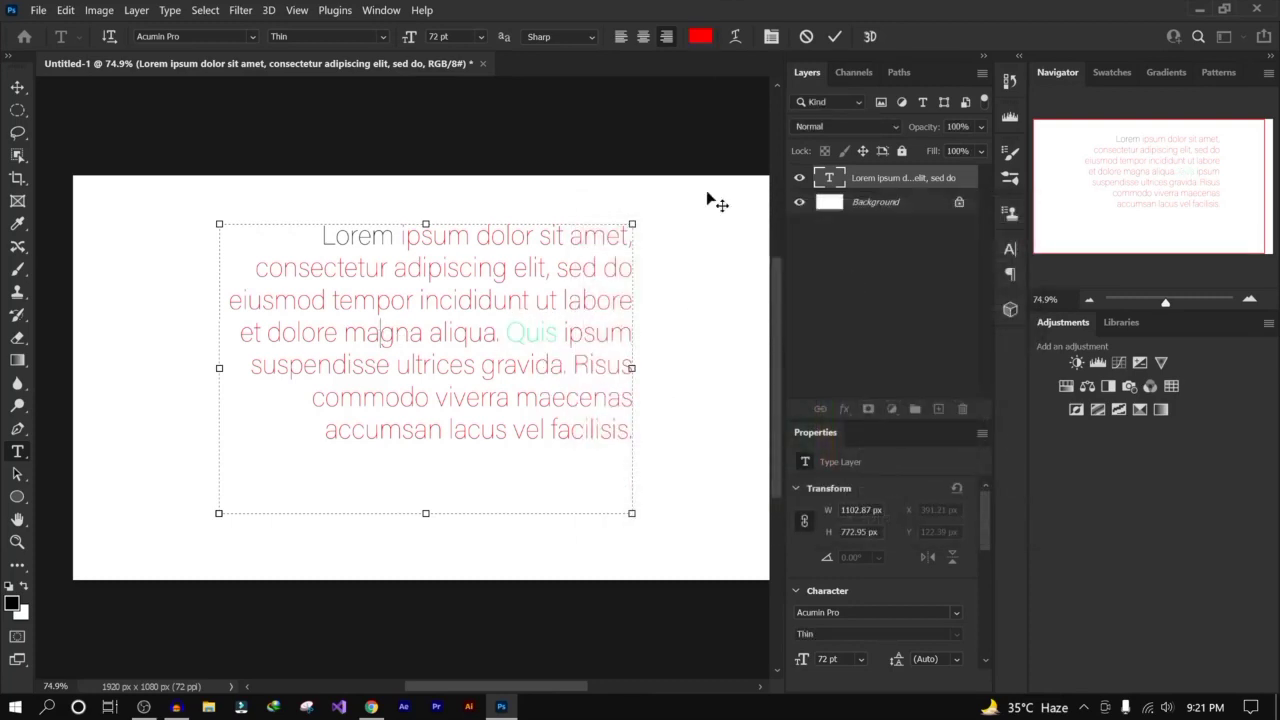
# Step: Dismiss the Warp Text options, delete the paragraph layer and place new "Lorem Ipsum" point text on the empty canvas
pyautogui.click(730, 40)
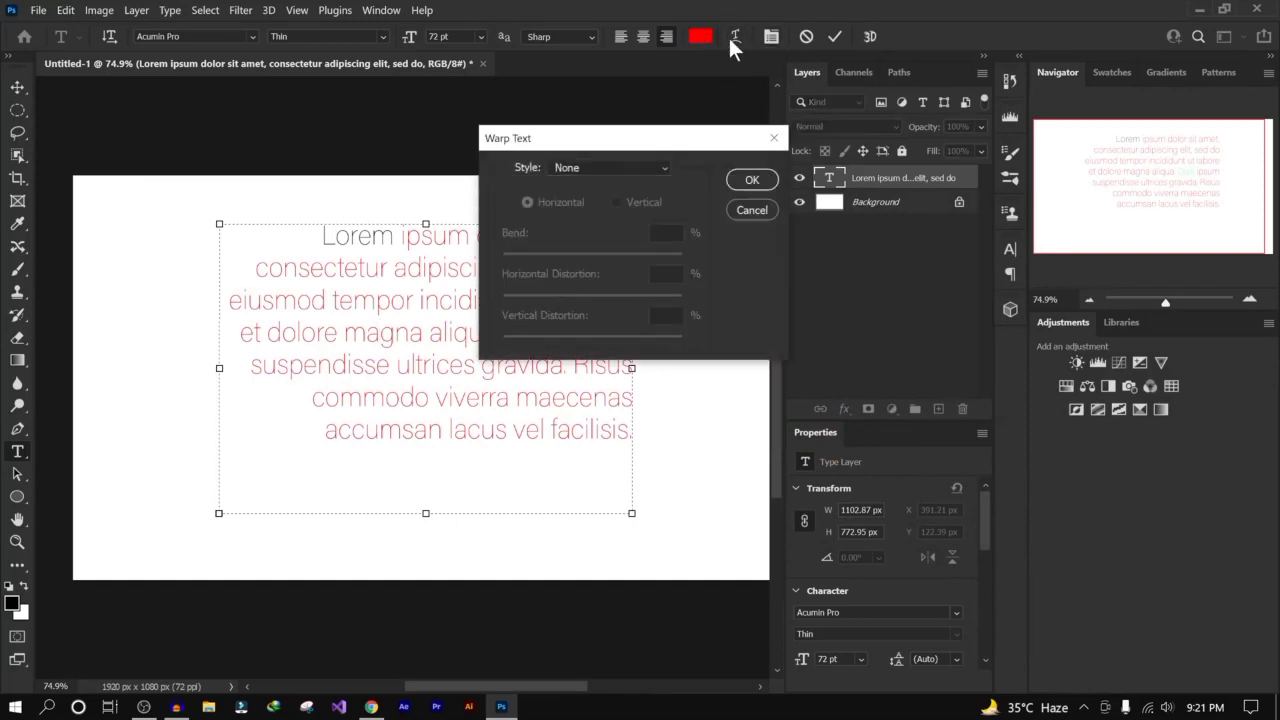
pyautogui.click(755, 209)
pyautogui.moveTo(940, 177); pyautogui.dragTo(962, 410)
pyautogui.click(237, 332)
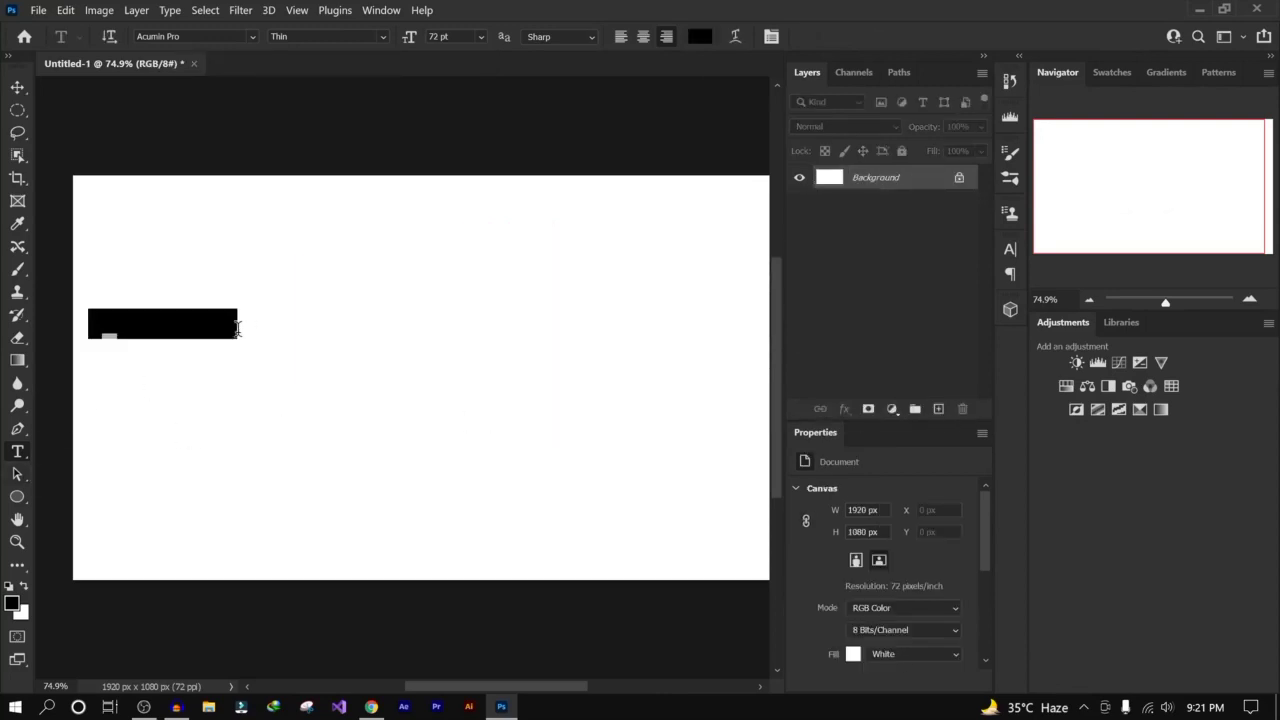
# Step: Move the "Lorem Ipsum" text towards the canvas centre and scale it up to about 940 px wide
pyautogui.click(20, 88)
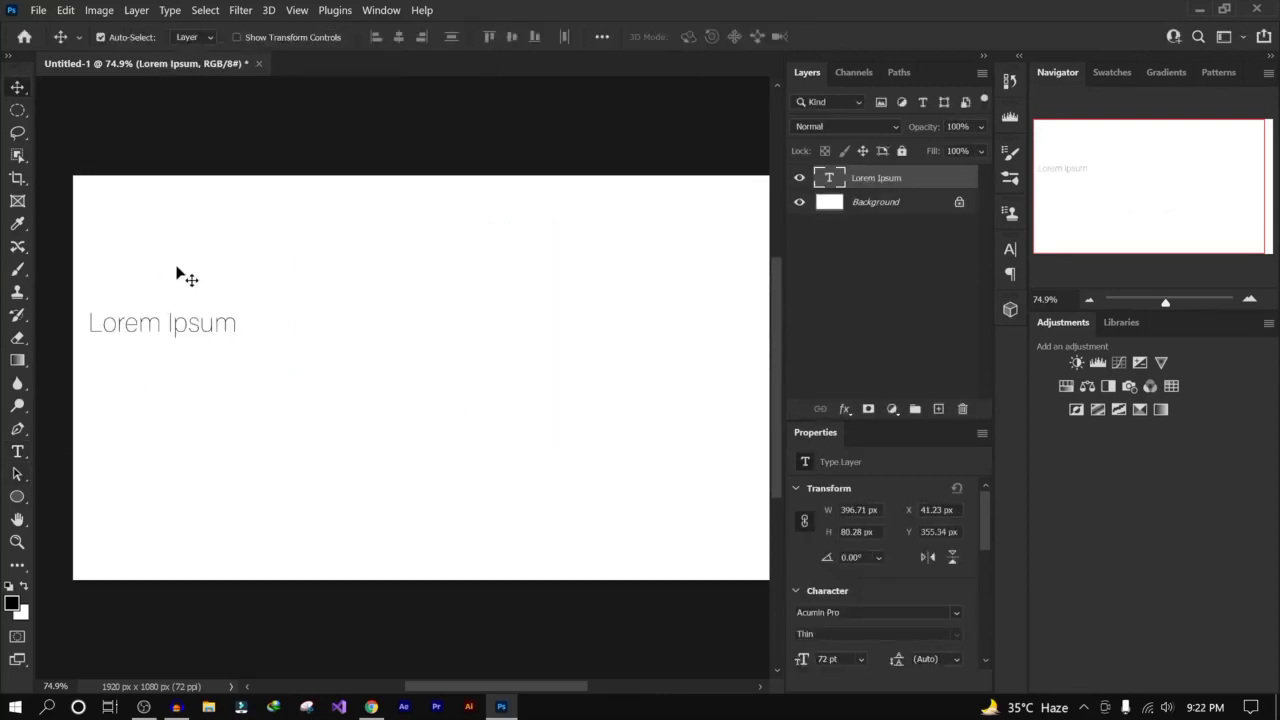
pyautogui.moveTo(210, 332); pyautogui.dragTo(670, 267)
pyautogui.hotkey('ctrl', 'y')
pyautogui.hotkey('ctrl', 't')
pyautogui.moveTo(615, 312); pyautogui.dragTo(576, 352)
pyautogui.press('Return')
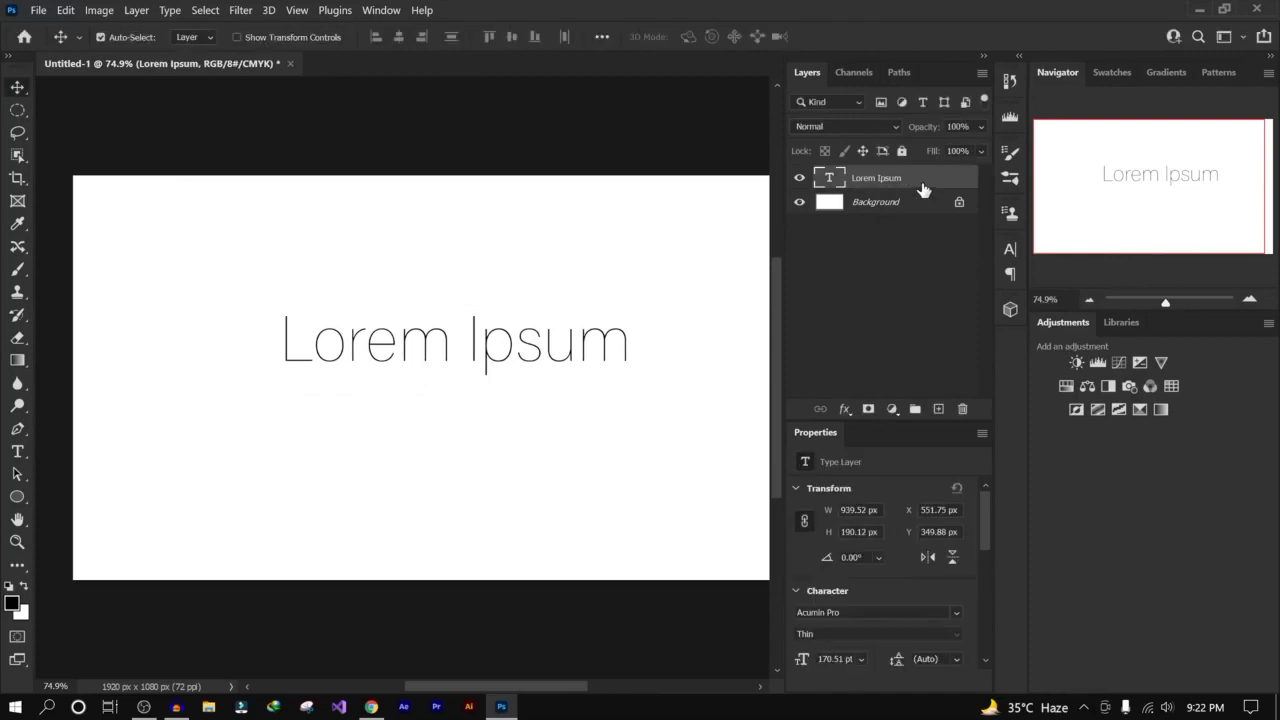
# Step: Try the Arc warp style on the "Lorem Ipsum" text, keeping the Warp Text dialog clear of the canvas
pyautogui.click(17, 451)
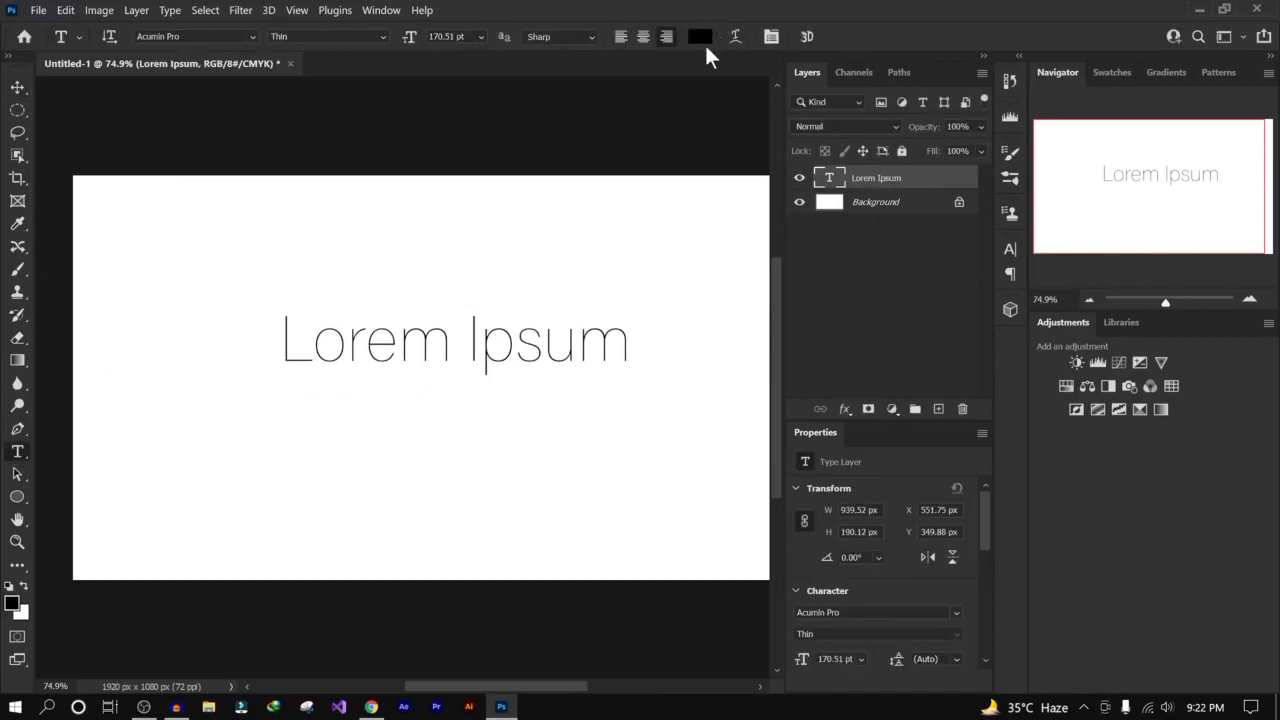
pyautogui.click(735, 37)
pyautogui.moveTo(683, 72); pyautogui.dragTo(606, 149)
pyautogui.moveTo(692, 143); pyautogui.dragTo(972, 132)
pyautogui.click(425, 118)
pyautogui.click(405, 168)
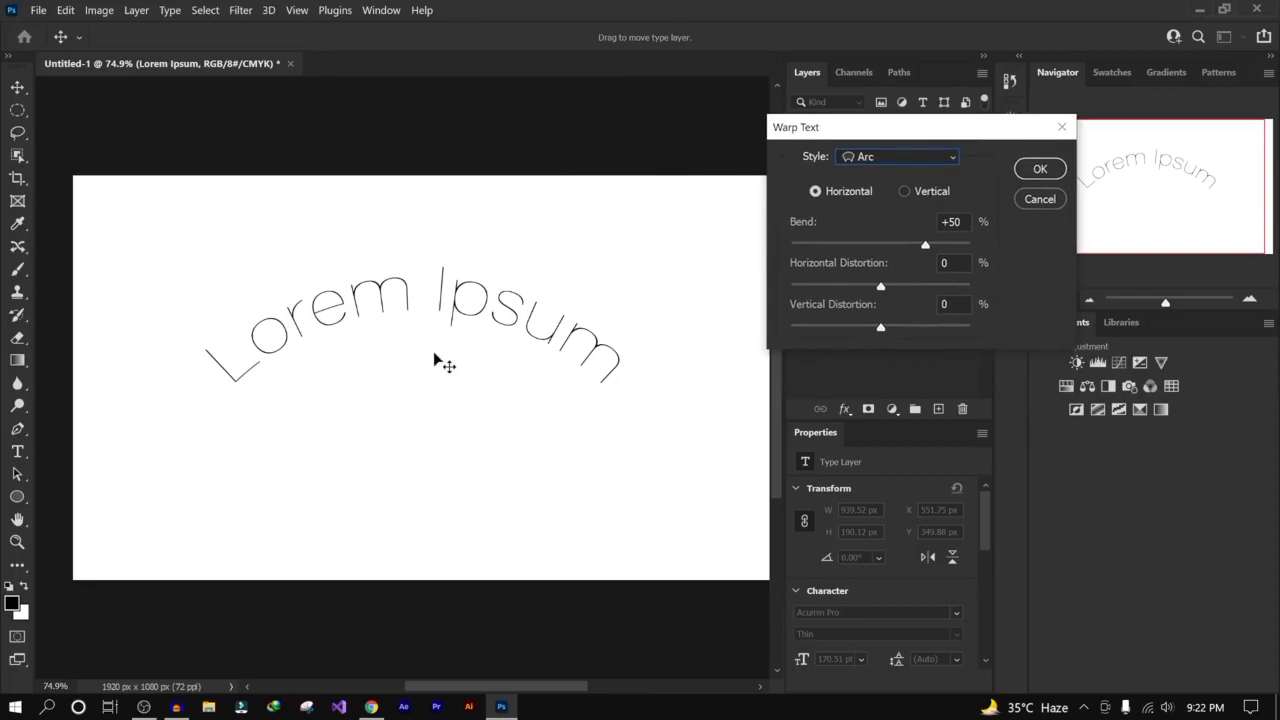
# Step: Preview the Arc Lower warp style on the text, then switch back to Arc
pyautogui.click(920, 156)
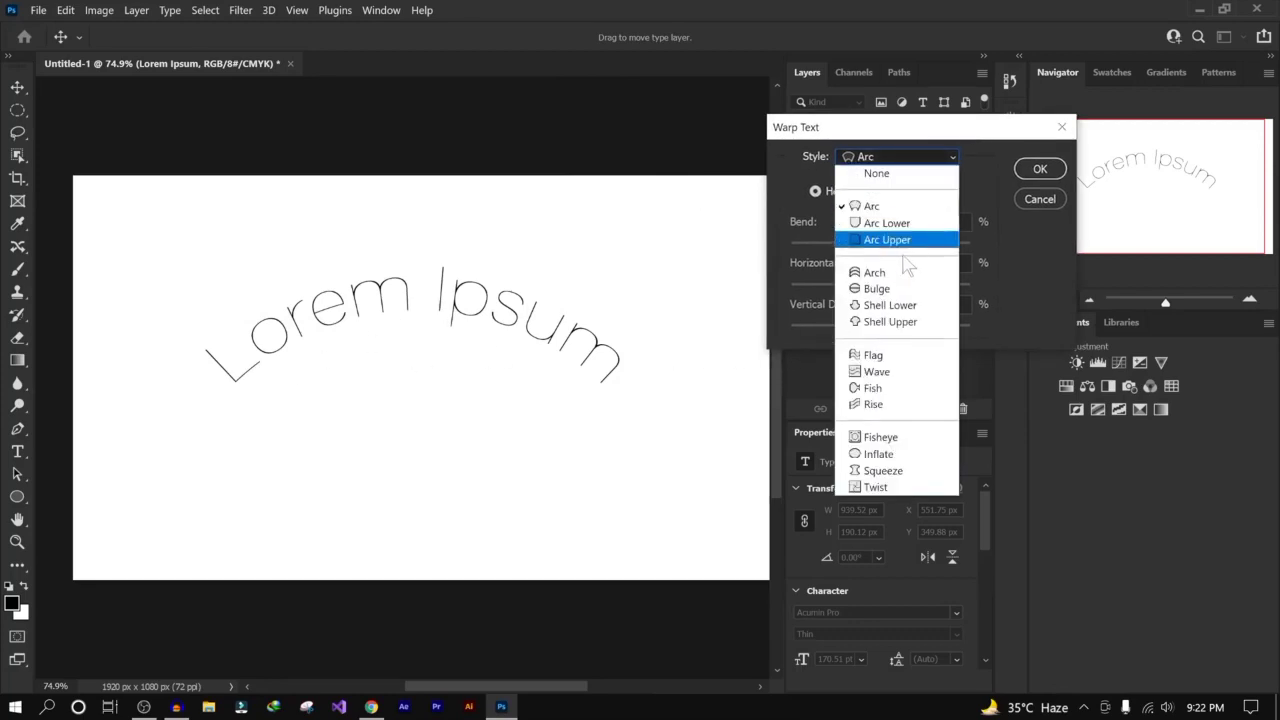
pyautogui.click(895, 224)
pyautogui.click(913, 155)
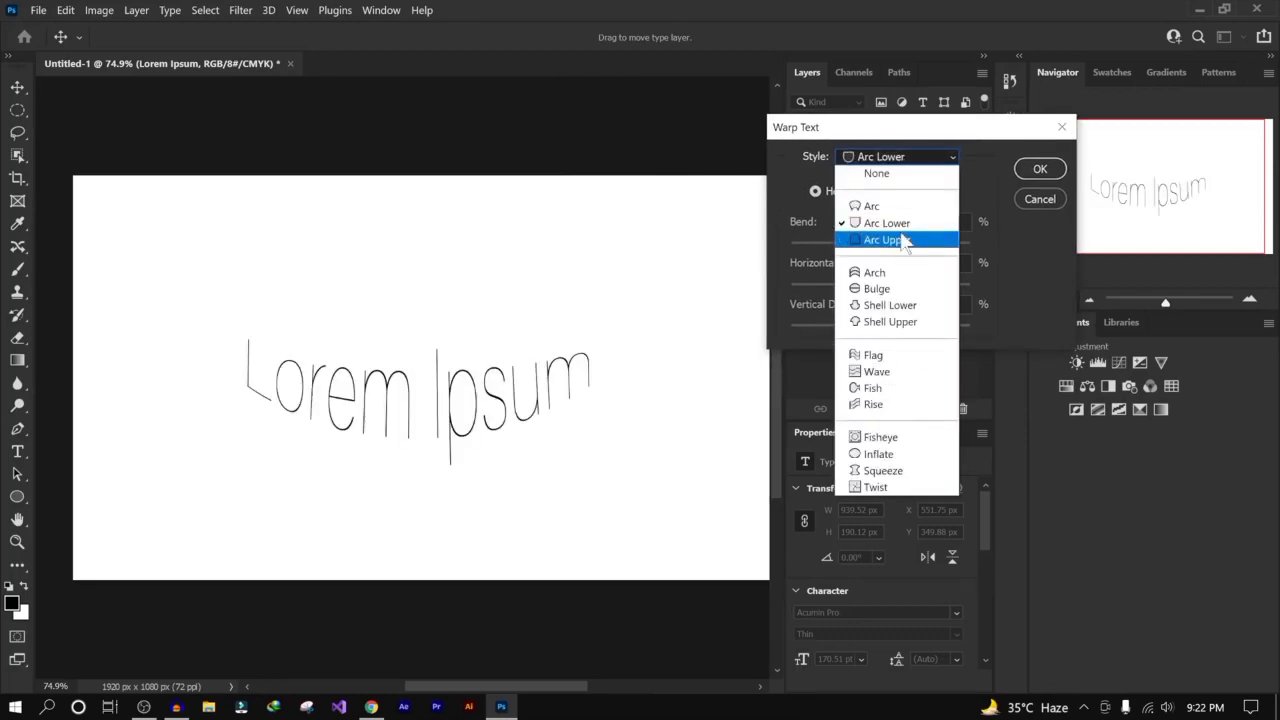
pyautogui.click(895, 206)
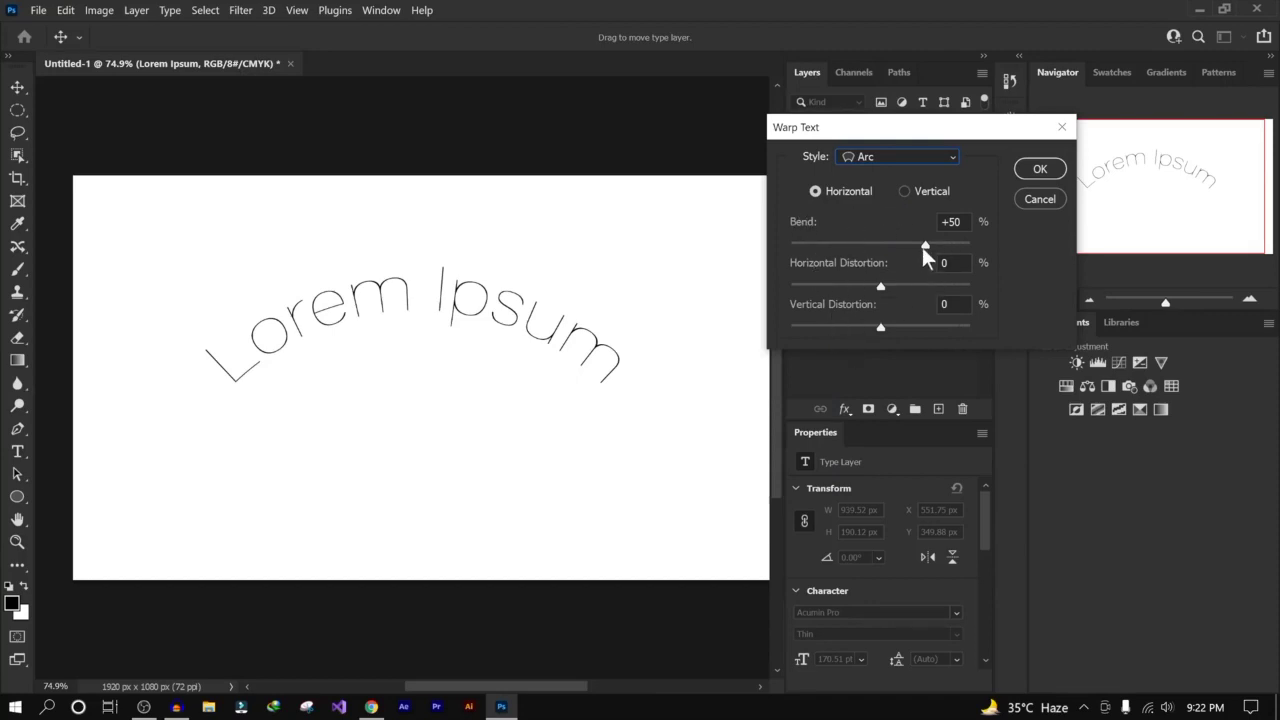
# Step: Try a +7% bend, +94% horizontal distortion and -51% vertical distortion on the Arc warp
pyautogui.moveTo(922, 247); pyautogui.dragTo(964, 287)
pyautogui.click(918, 287)
pyautogui.moveTo(861, 326); pyautogui.dragTo(833, 322)
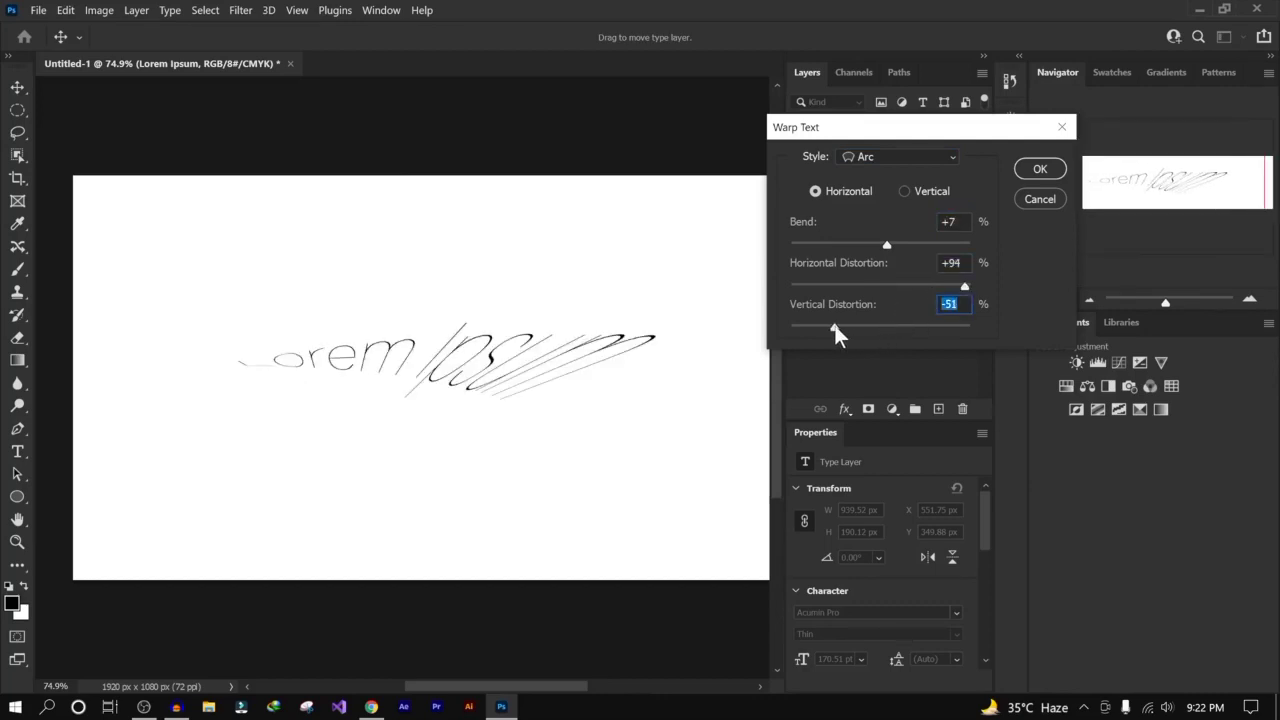
# Step: Try the Arc warp in vertical orientation with a -30% bend, then cancel the text warp
pyautogui.click(905, 191)
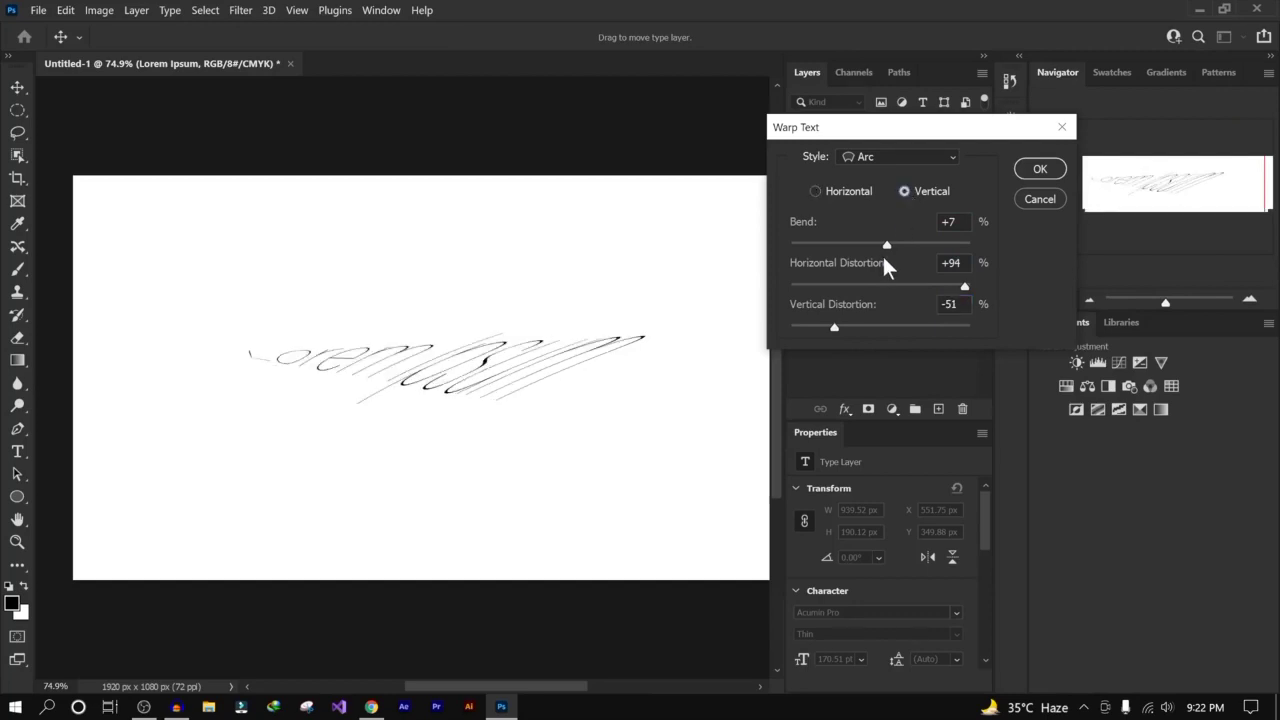
pyautogui.moveTo(885, 245); pyautogui.dragTo(853, 238)
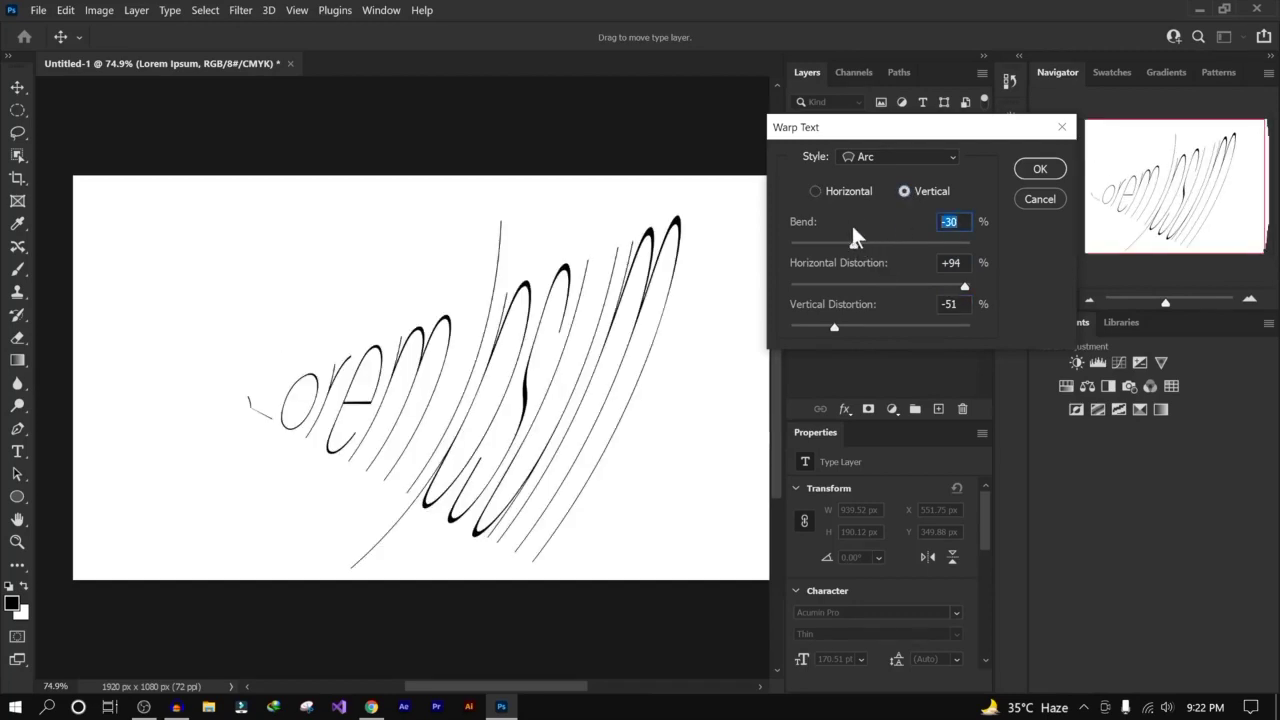
pyautogui.click(1040, 199)
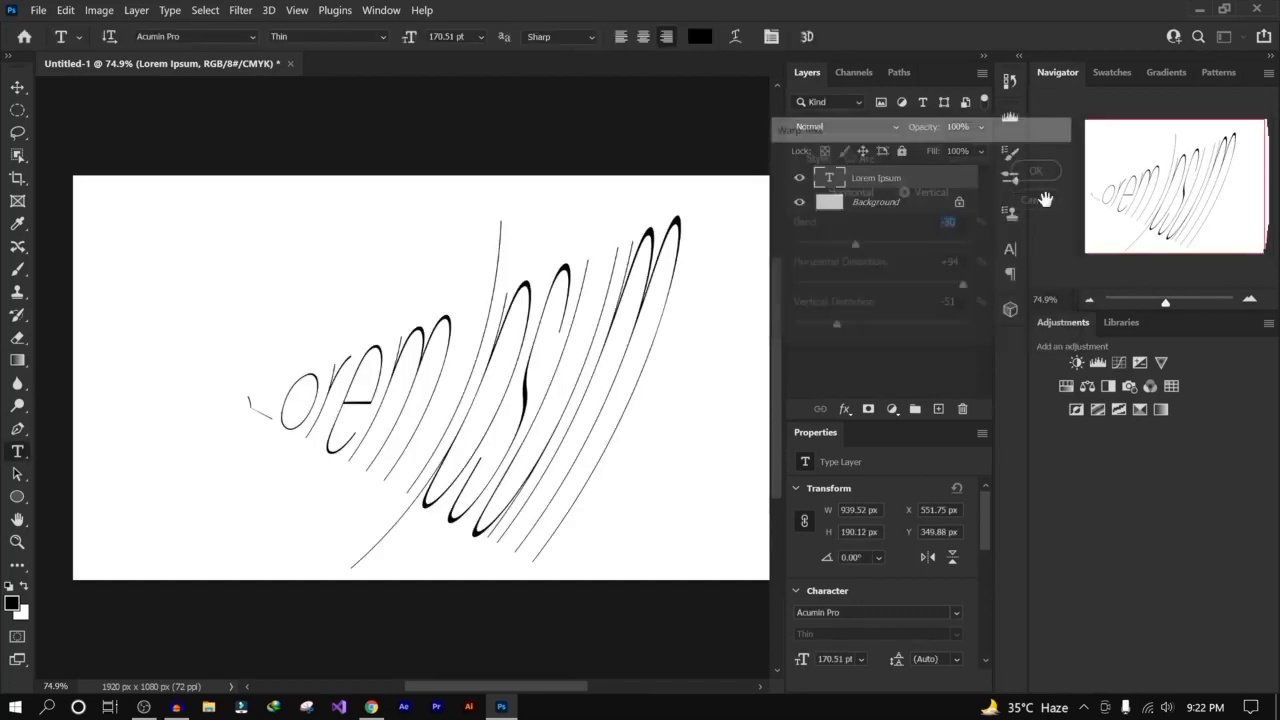
# Step: Show the Character panel, dock the Properties panel beside Adjustments and Libraries, and deselect the text layer
pyautogui.click(771, 37)
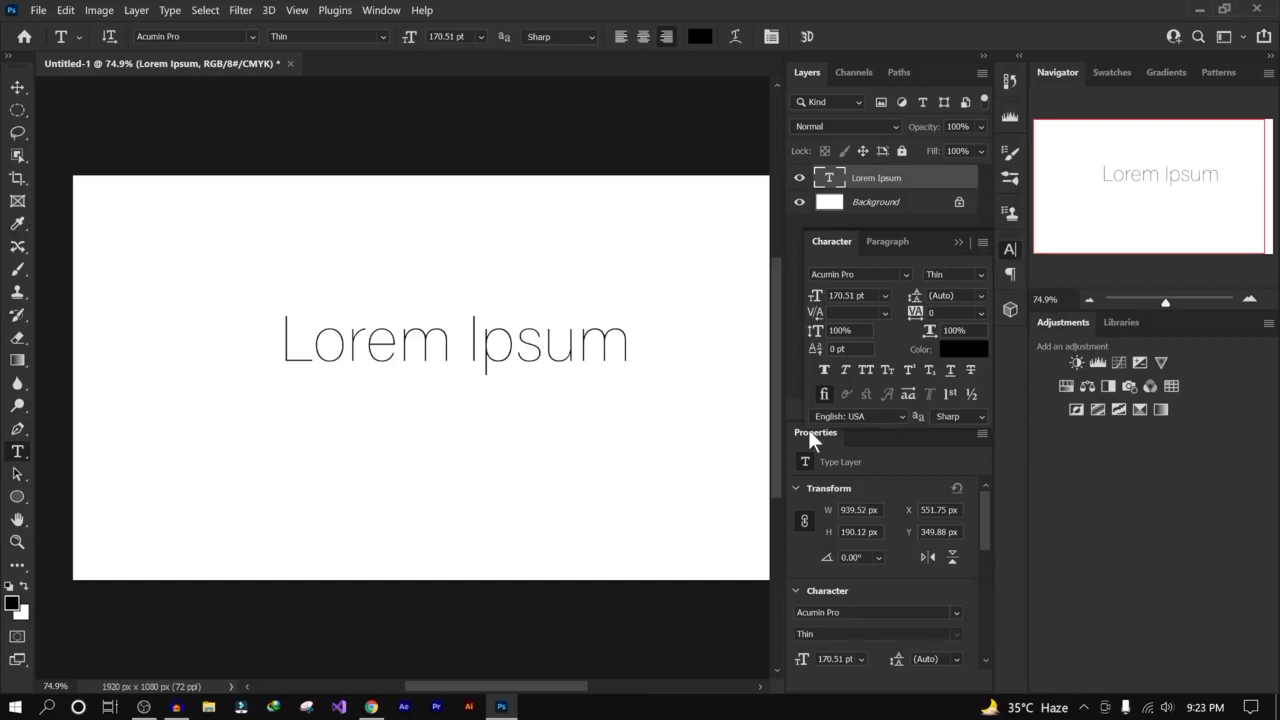
pyautogui.moveTo(812, 432); pyautogui.dragTo(1055, 330)
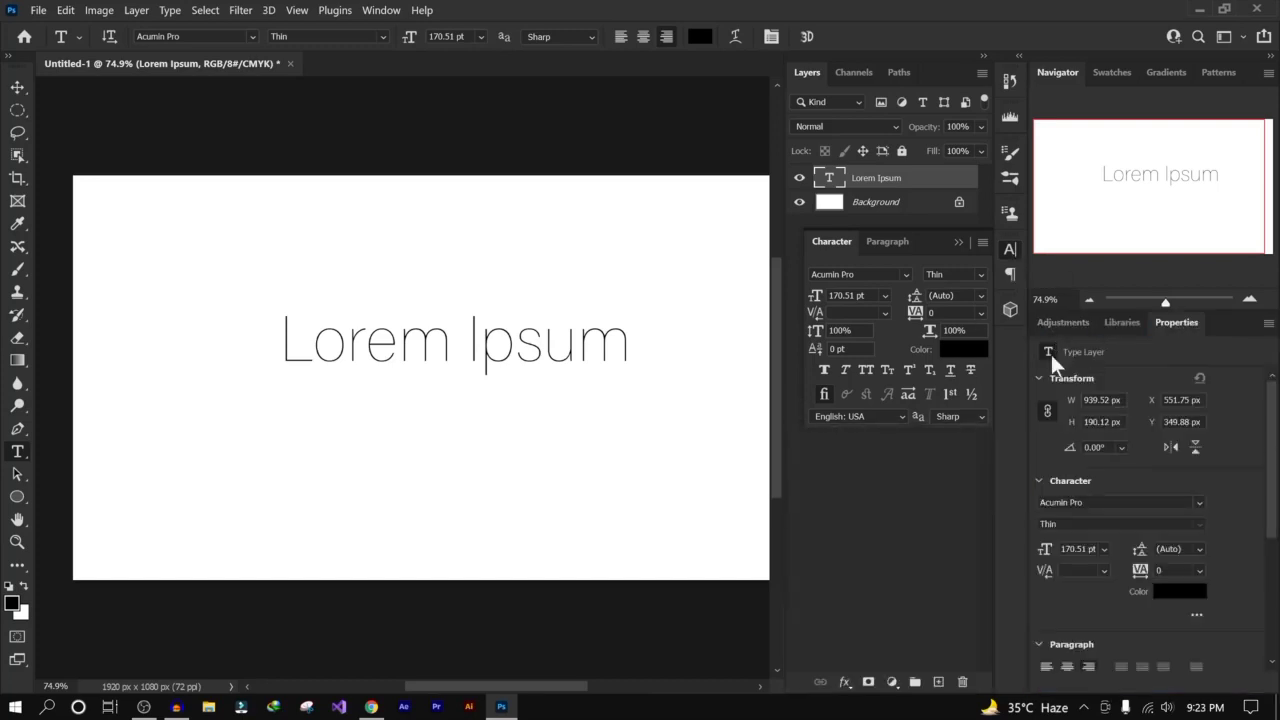
pyautogui.click(931, 488)
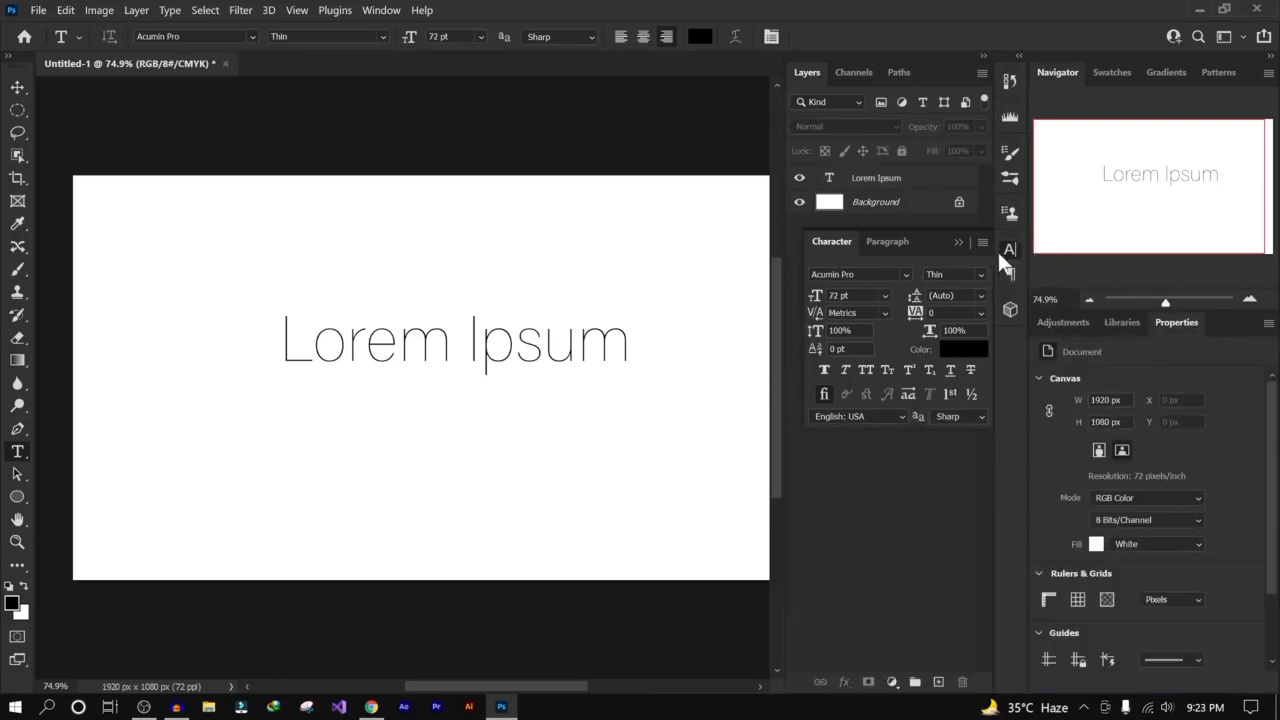
# Step: Examine the Character and Paragraph panel options in turn and bring up the list of available panels
pyautogui.click(827, 250)
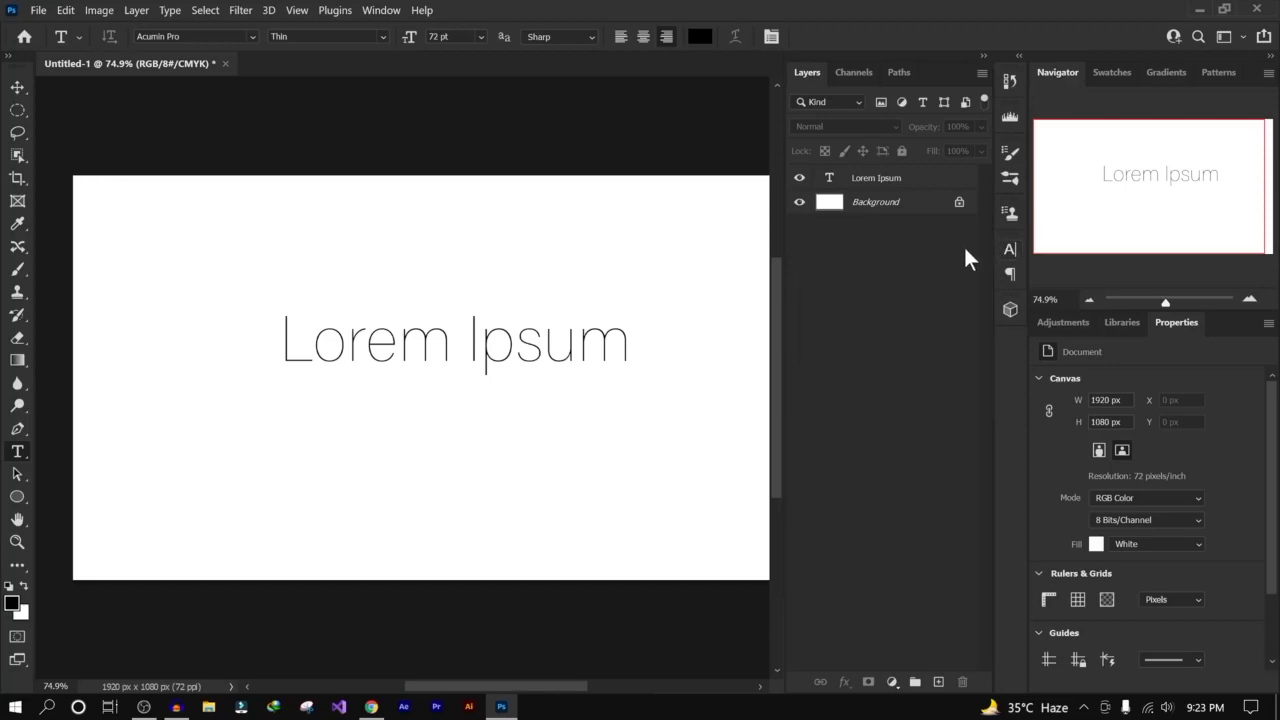
pyautogui.click(1010, 251)
pyautogui.click(821, 241)
pyautogui.click(1010, 250)
pyautogui.click(890, 242)
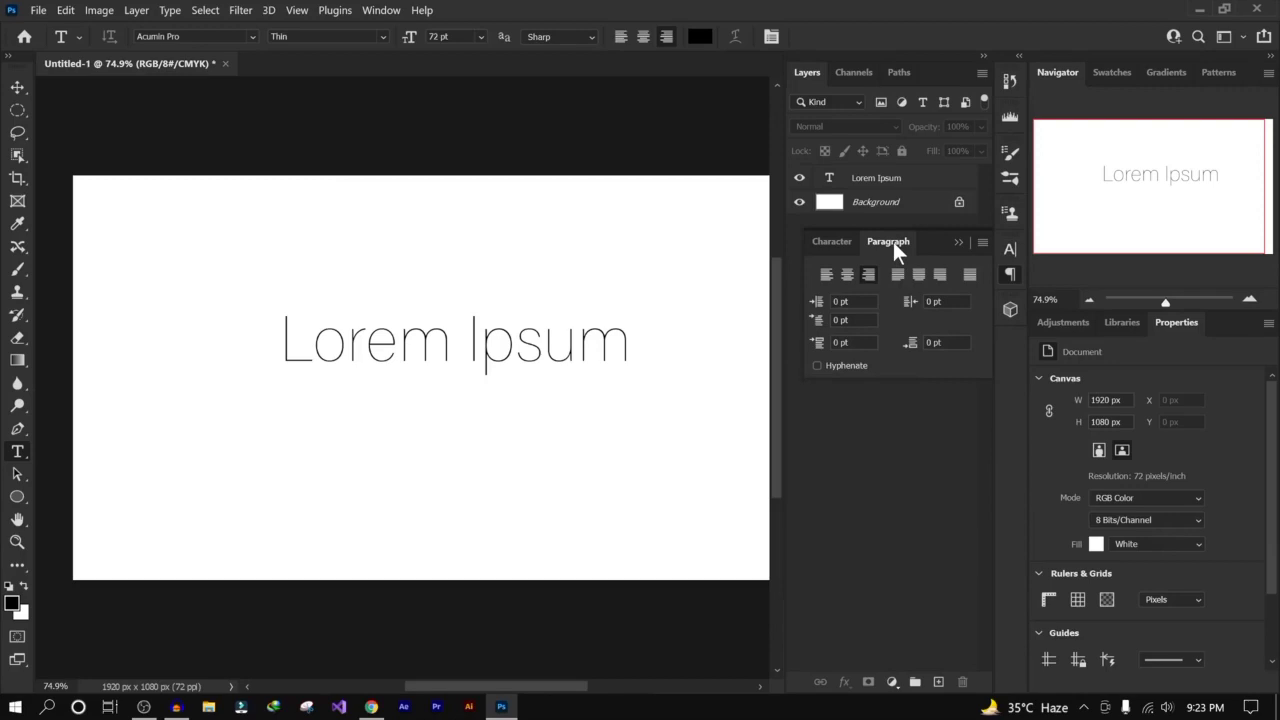
pyautogui.click(814, 240)
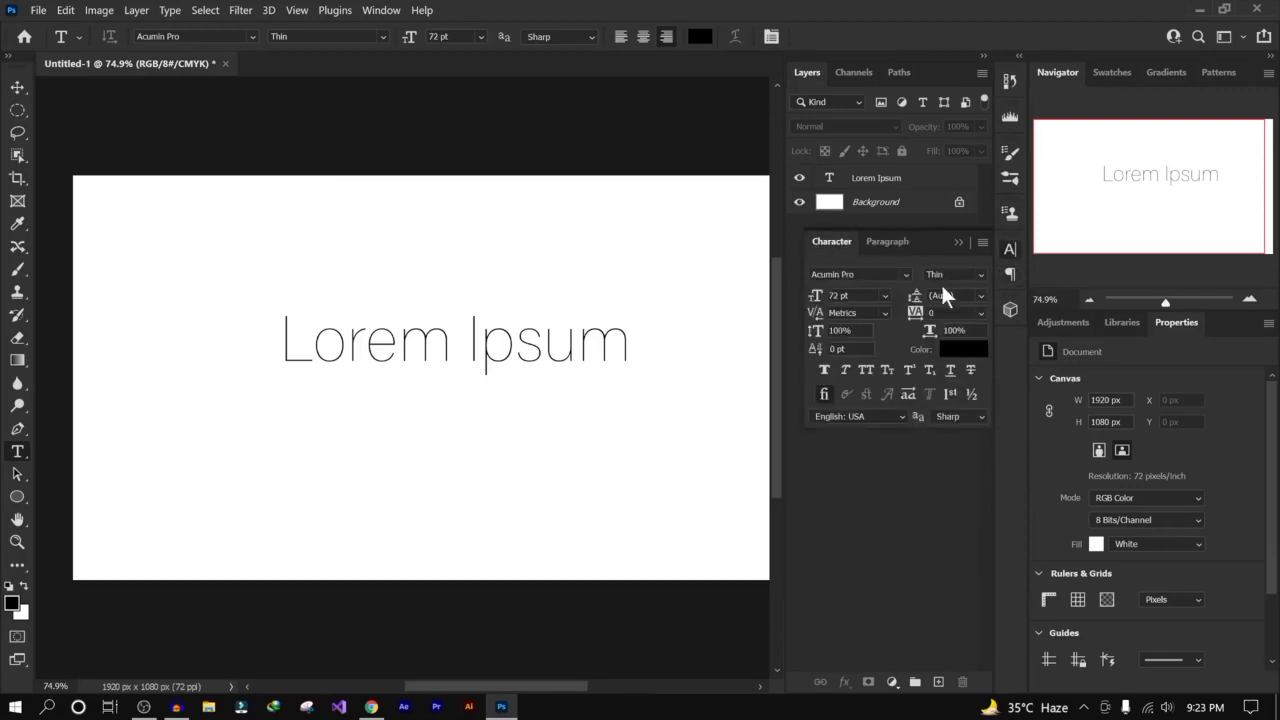
pyautogui.click(1013, 274)
pyautogui.click(1015, 255)
pyautogui.click(384, 12)
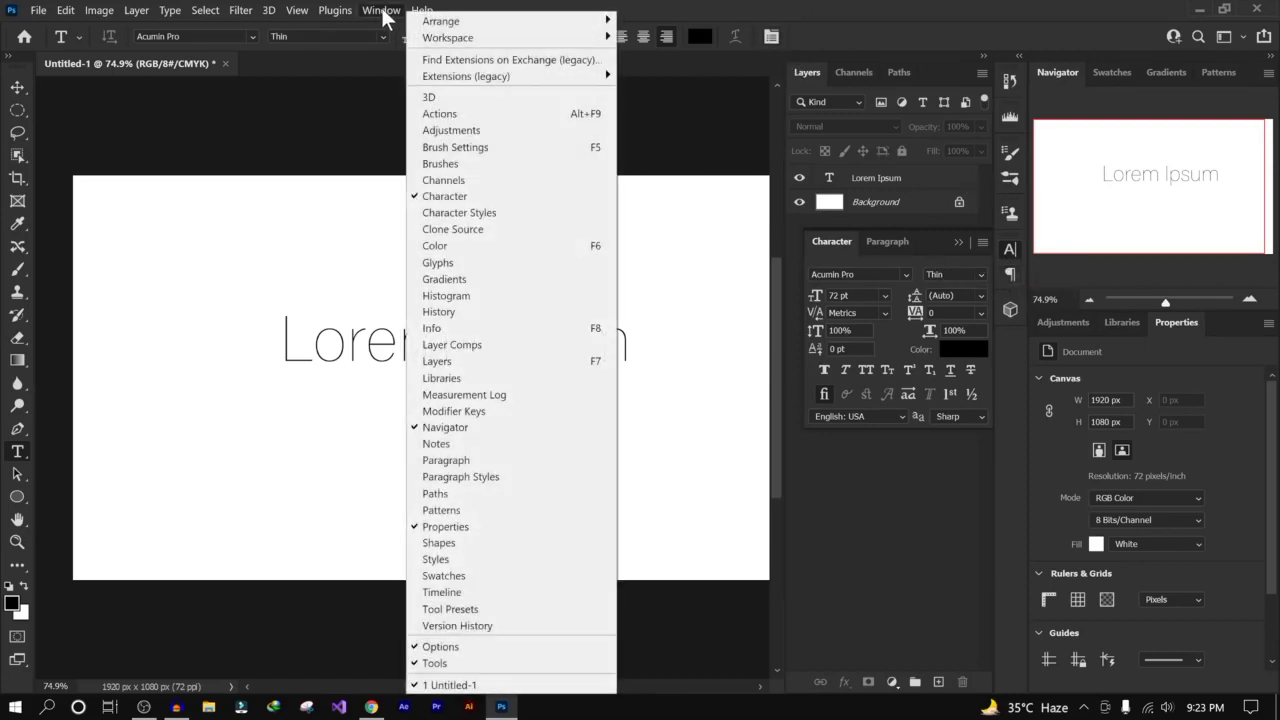
# Step: Hide and show the Character panel again, then examine its font, style, size and leading choices
pyautogui.click(444, 196)
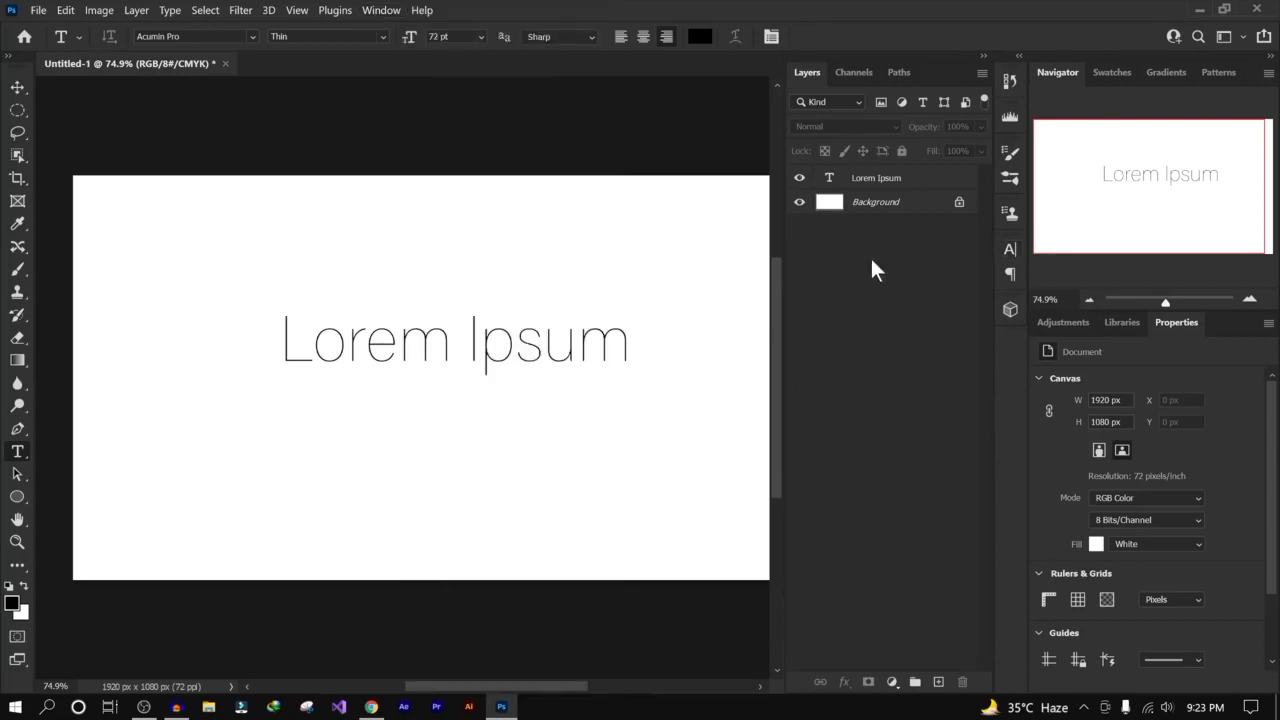
pyautogui.click(1012, 250)
pyautogui.click(903, 271)
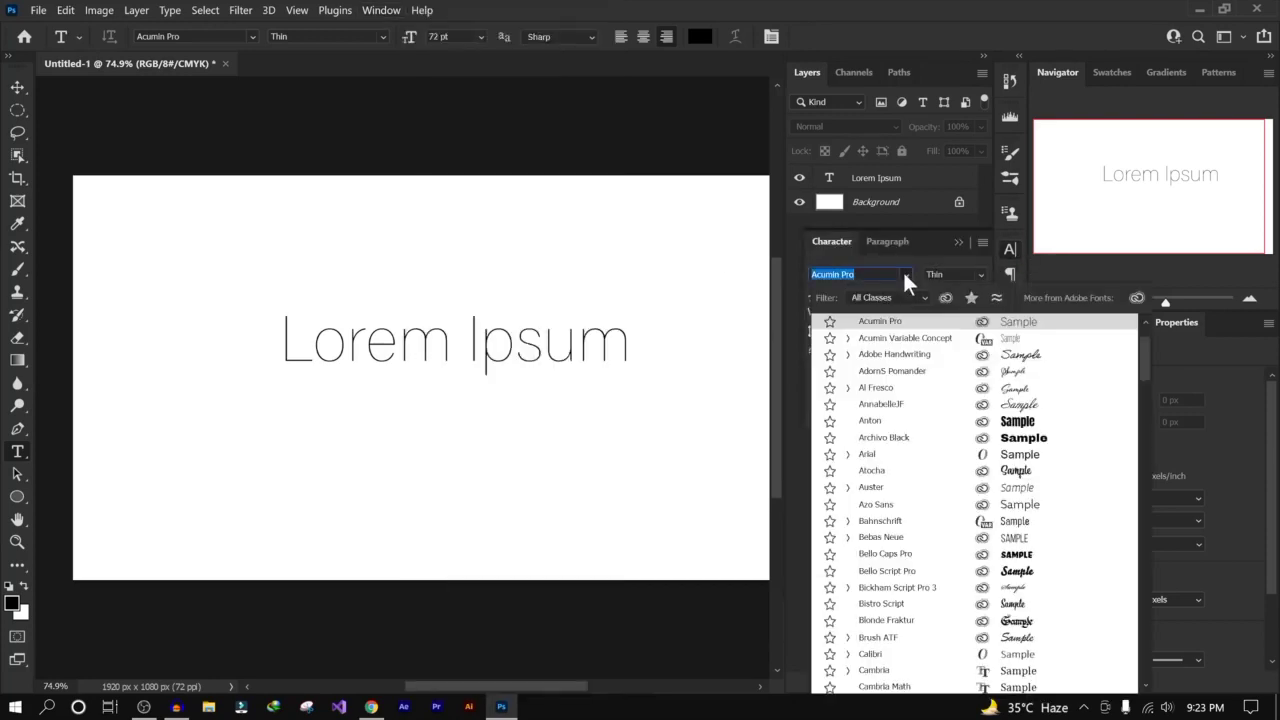
pyautogui.click(903, 271)
pyautogui.click(981, 274)
pyautogui.click(982, 289)
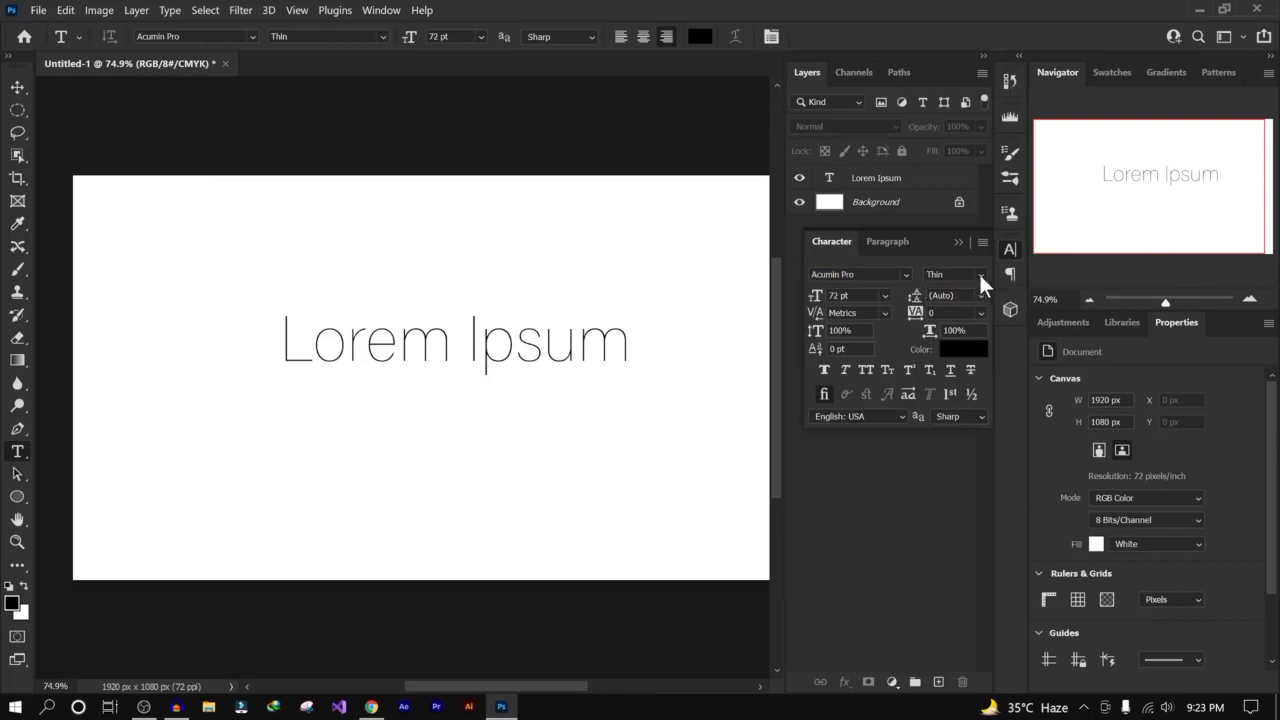
pyautogui.click(884, 295)
pyautogui.click(884, 295)
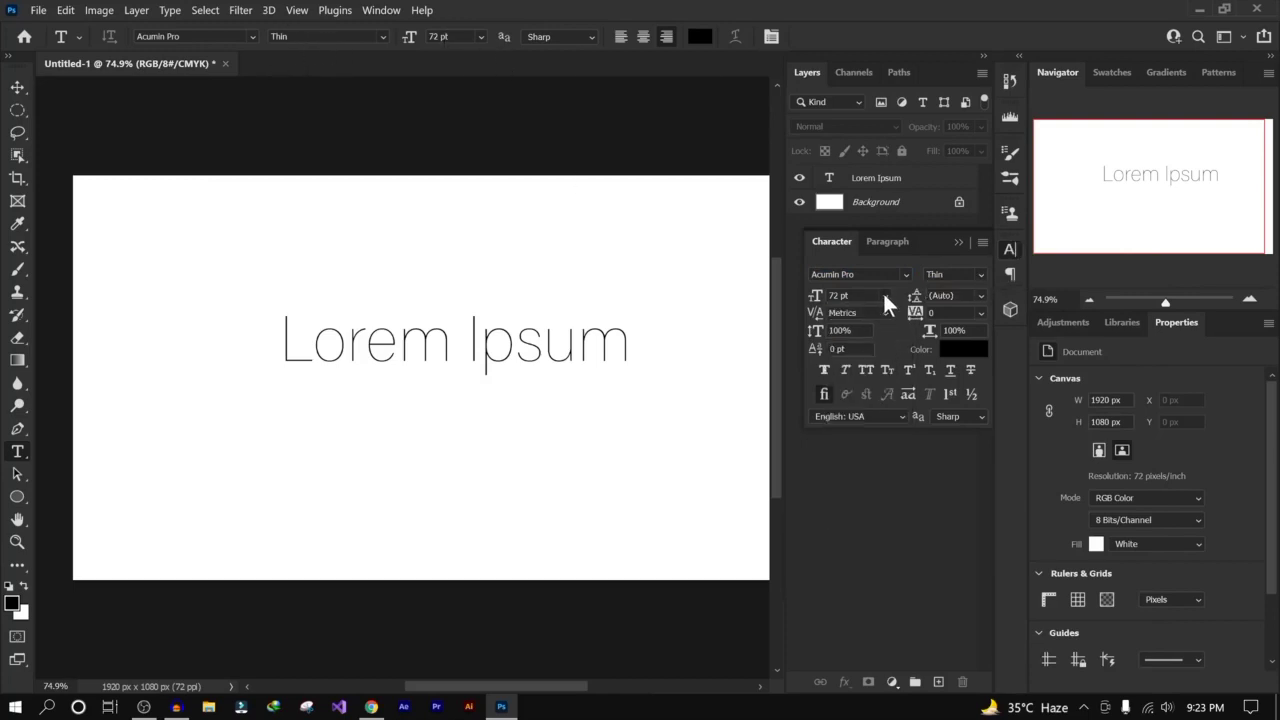
pyautogui.click(981, 295)
pyautogui.click(981, 295)
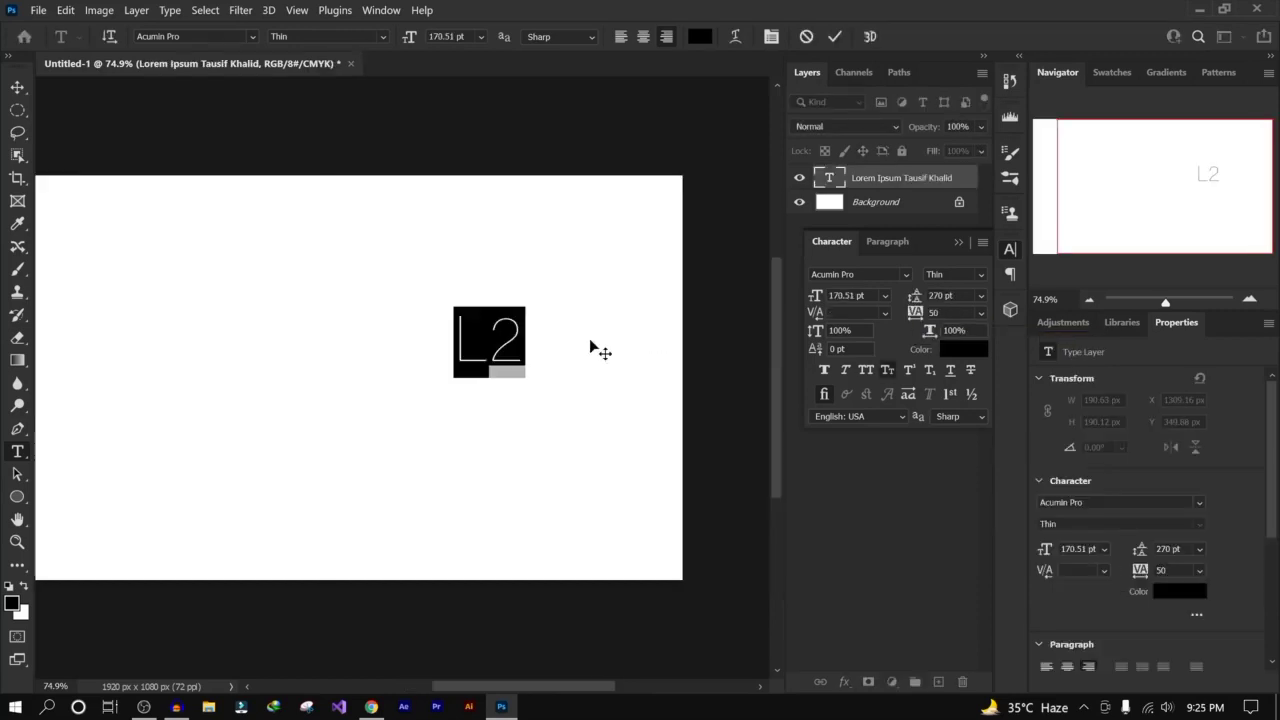
# Step: Replace the selected text with H2 and make the 2 a superscript
pyautogui.write('H')
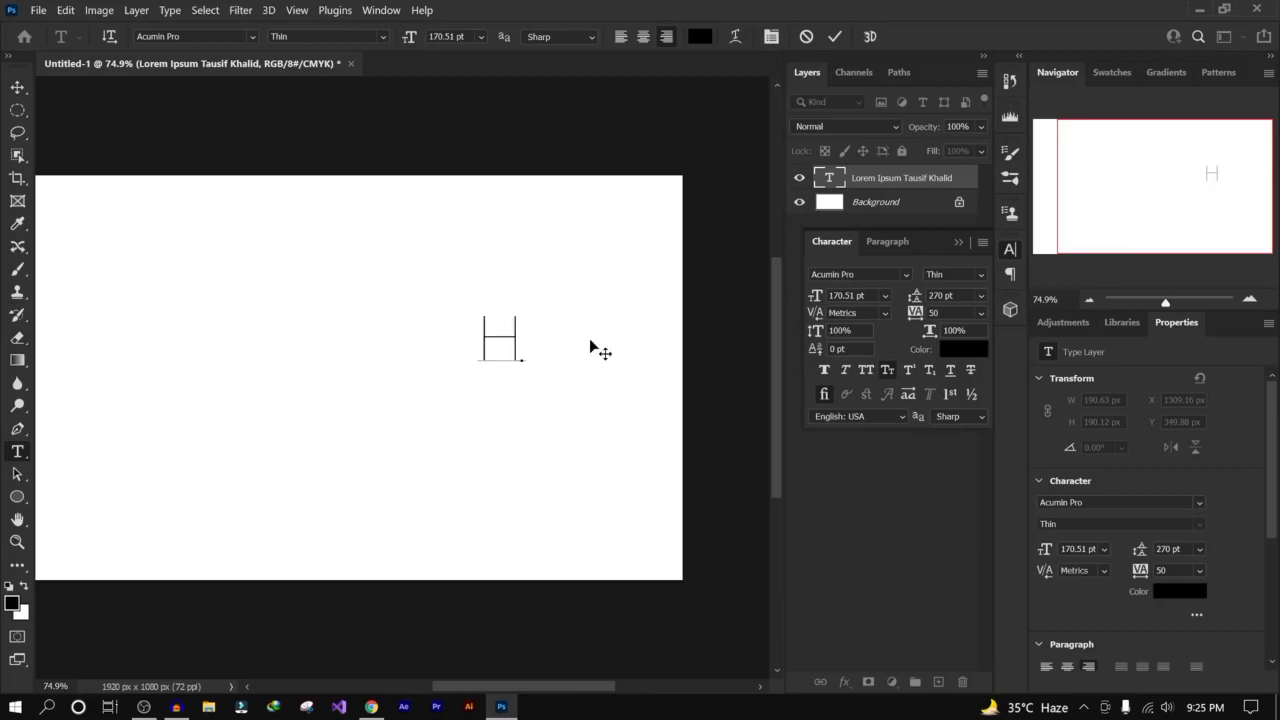
pyautogui.write('2')
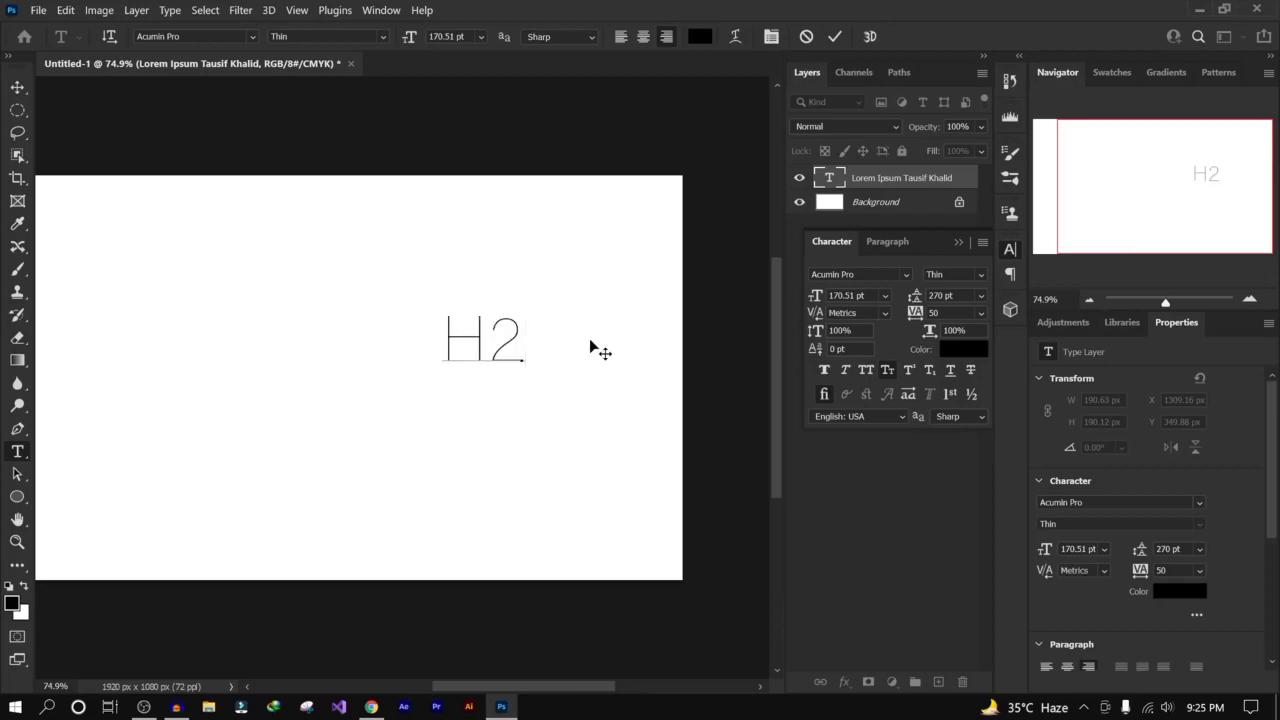
pyautogui.hotkey('shift', 'Left')
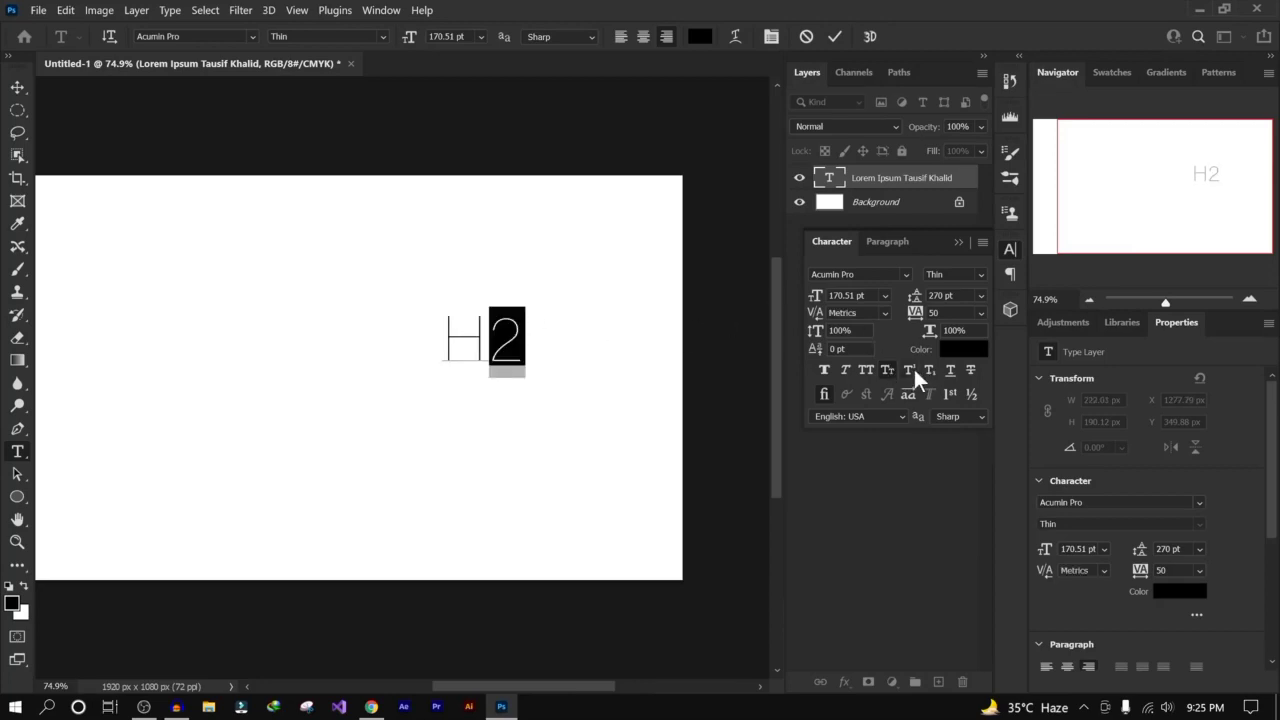
pyautogui.click(909, 369)
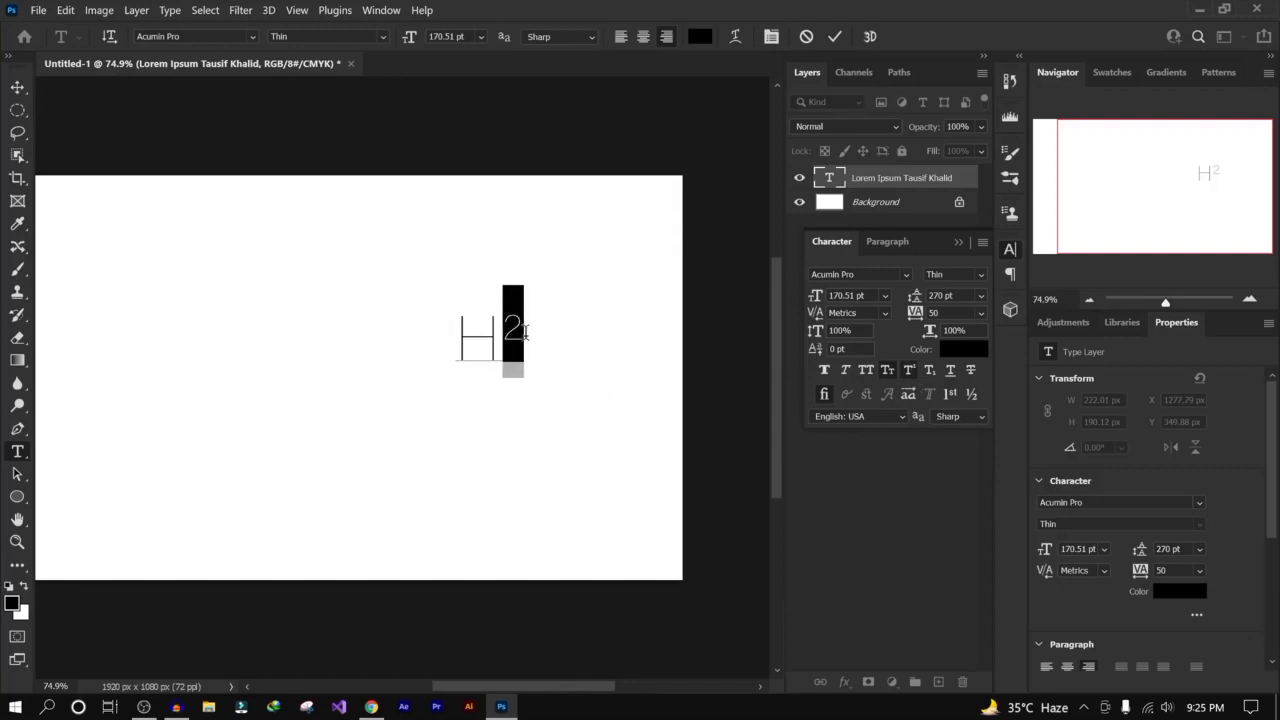
# Step: Add an O after the superscript 2 and remove the superscript style from the O
pyautogui.click(458, 337)
pyautogui.press('Right')
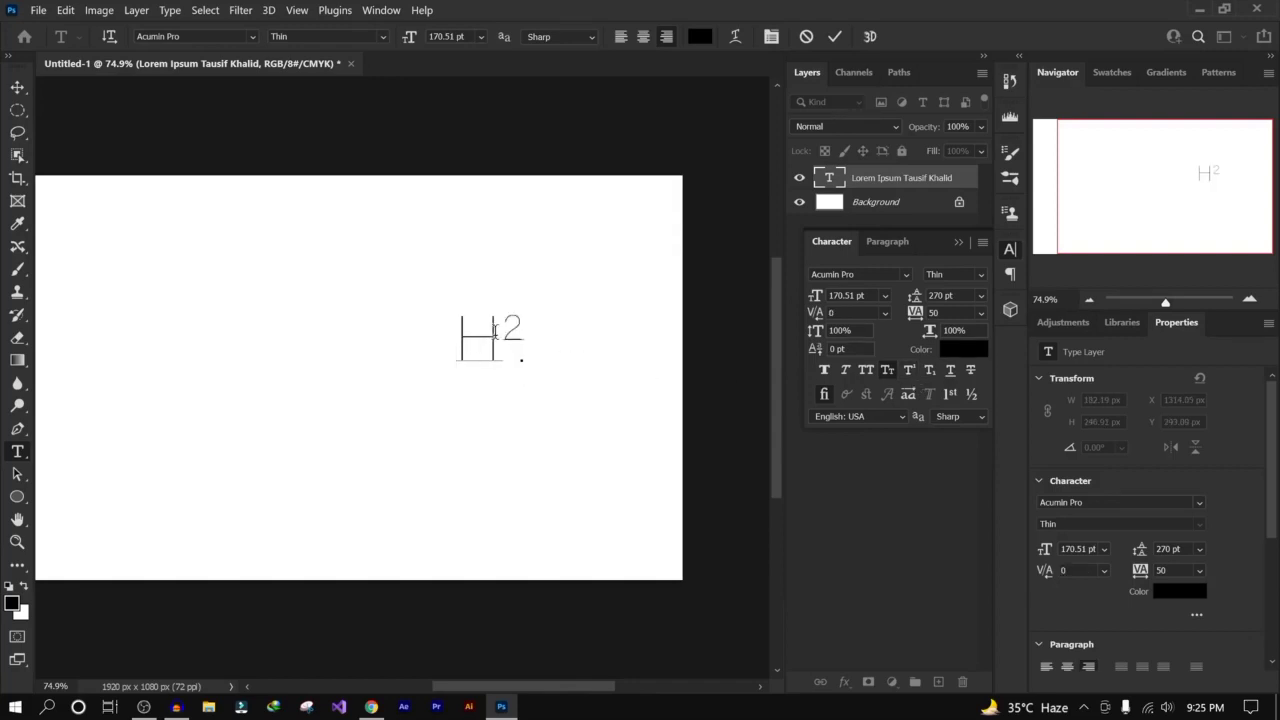
pyautogui.press('Right')
pyautogui.hotkey('shift', 'Left')
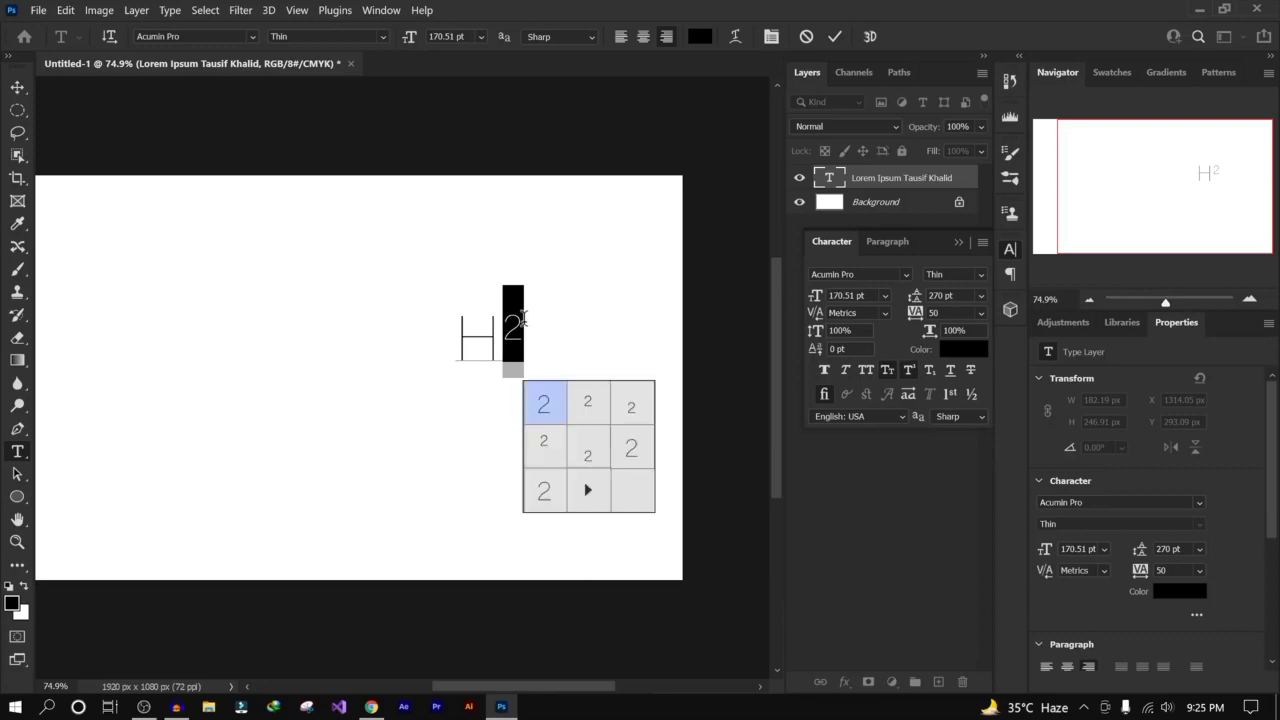
pyautogui.press('Right')
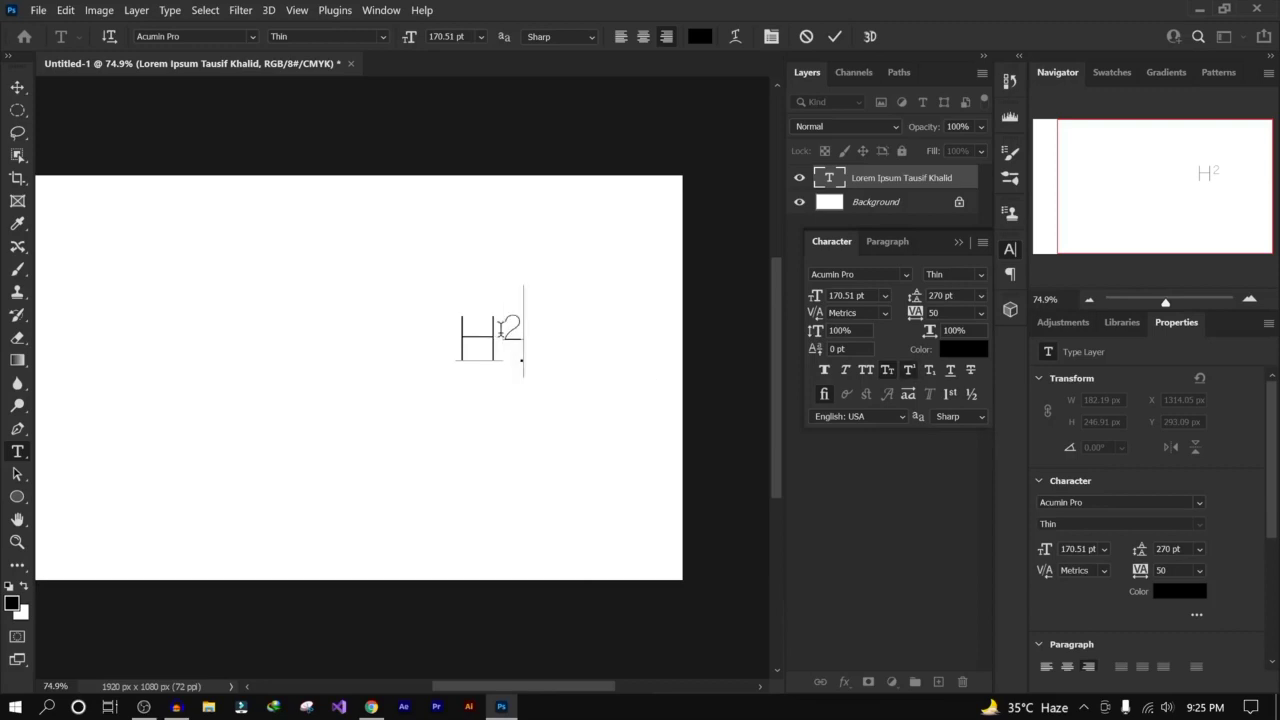
pyautogui.write('O')
pyautogui.hotkey('shift', 'Left')
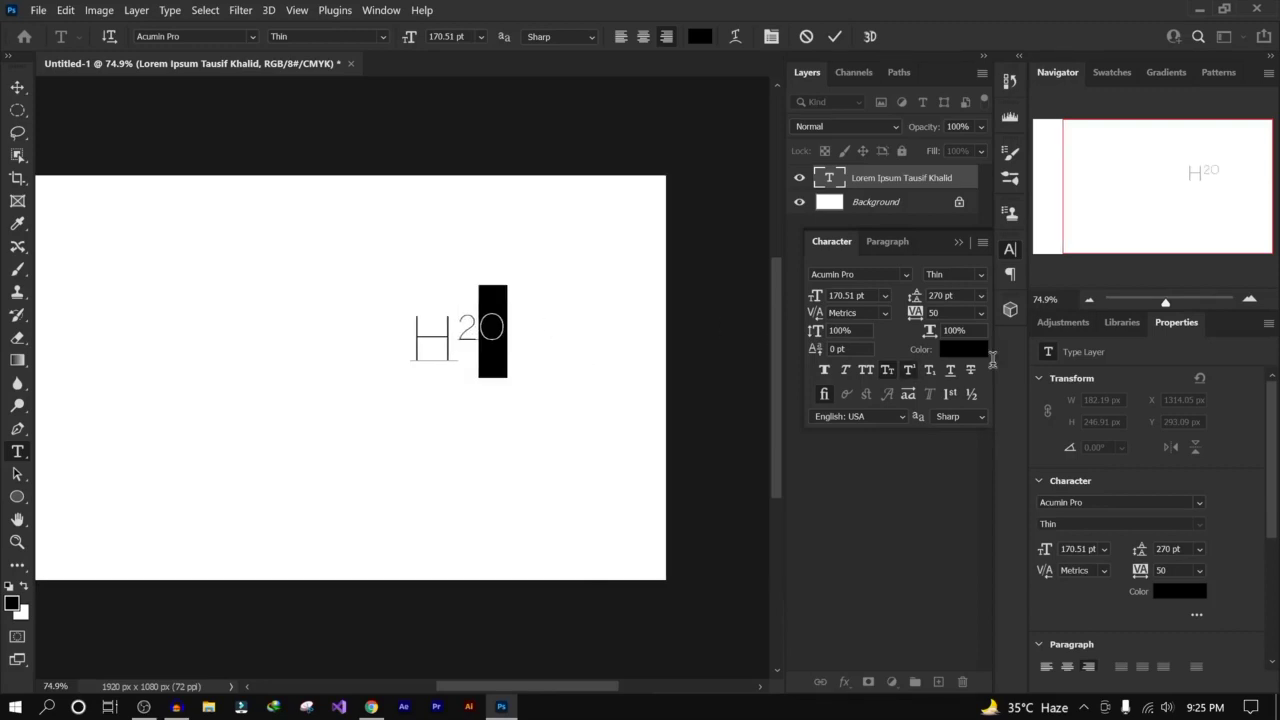
pyautogui.click(906, 368)
# Step: Change the 2 in H2O from superscript to subscript
pyautogui.click(438, 330)
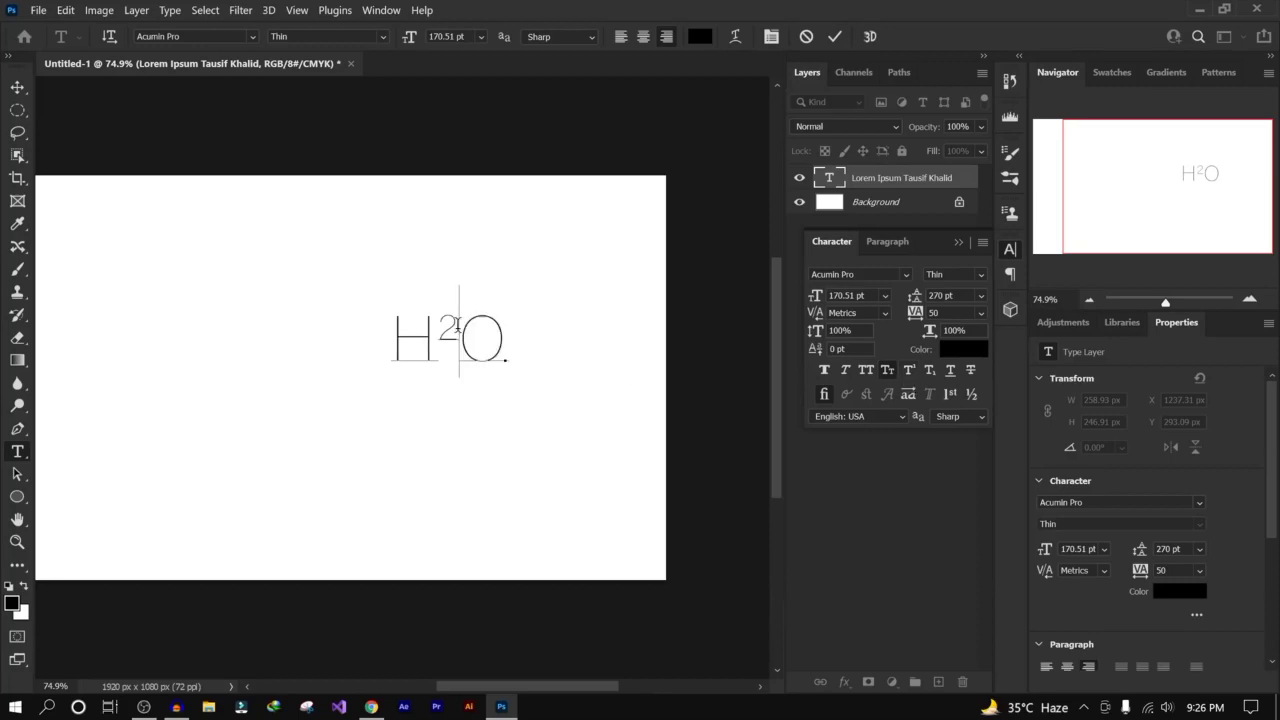
pyautogui.moveTo(438, 330); pyautogui.dragTo(460, 336)
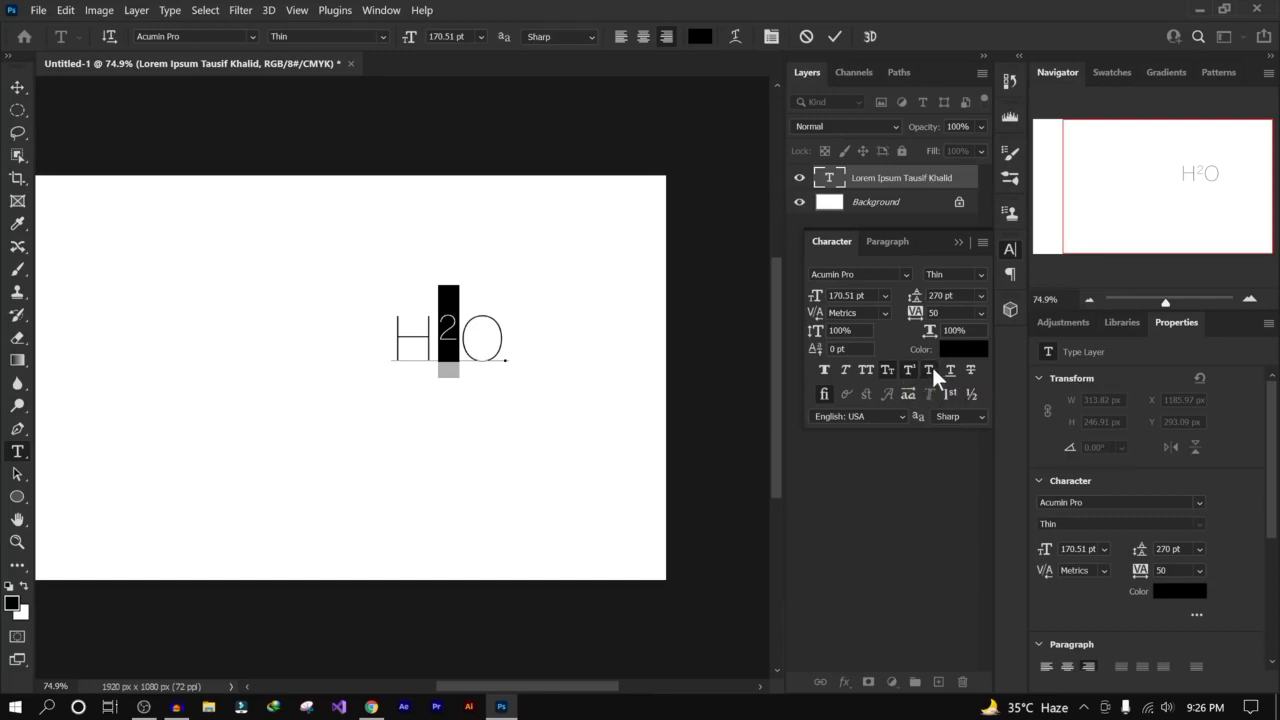
pyautogui.click(399, 345)
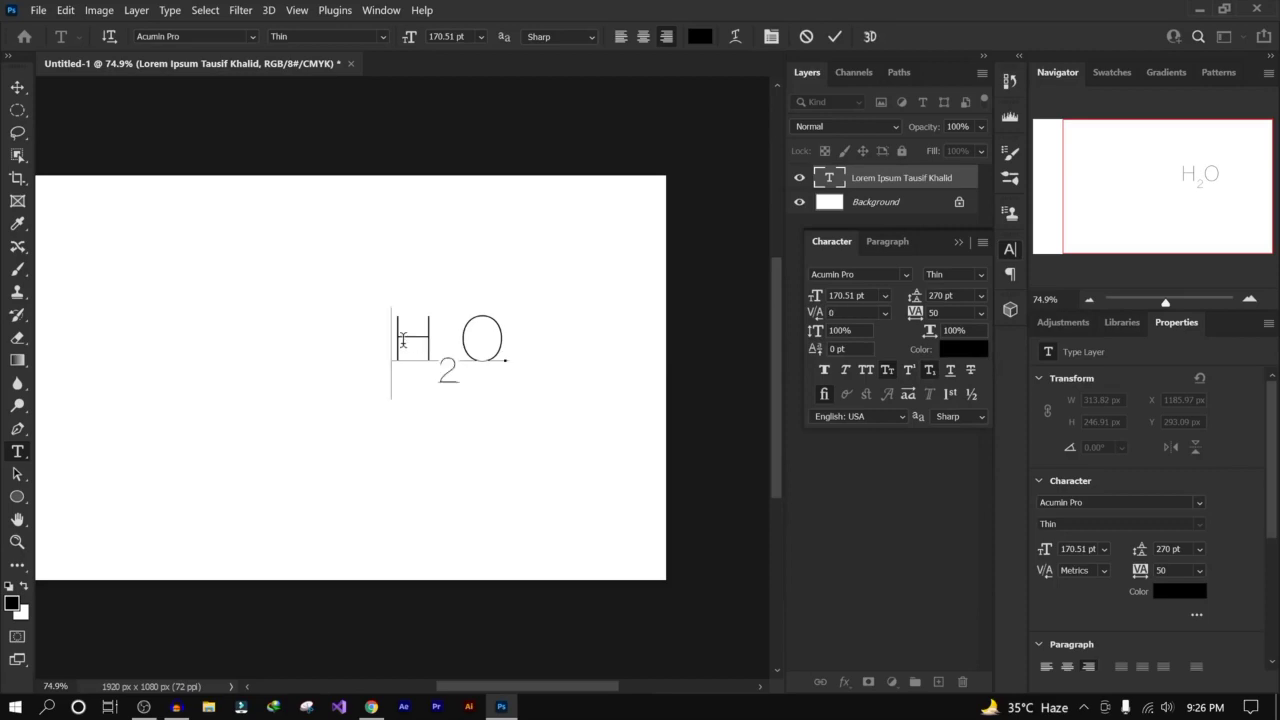
# Step: Underline the entire H2O text and commit the text edit
pyautogui.moveTo(399, 345); pyautogui.dragTo(586, 380)
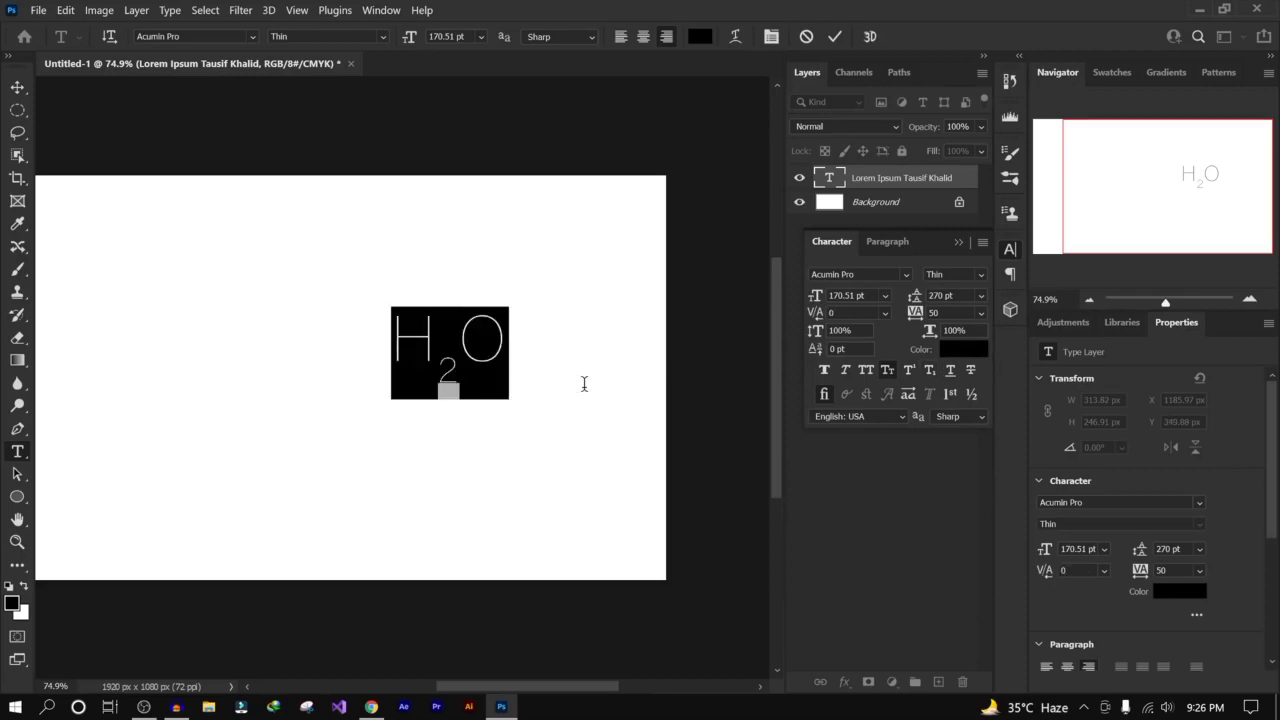
pyautogui.click(495, 335)
pyautogui.moveTo(386, 331); pyautogui.dragTo(965, 388)
pyautogui.click(952, 371)
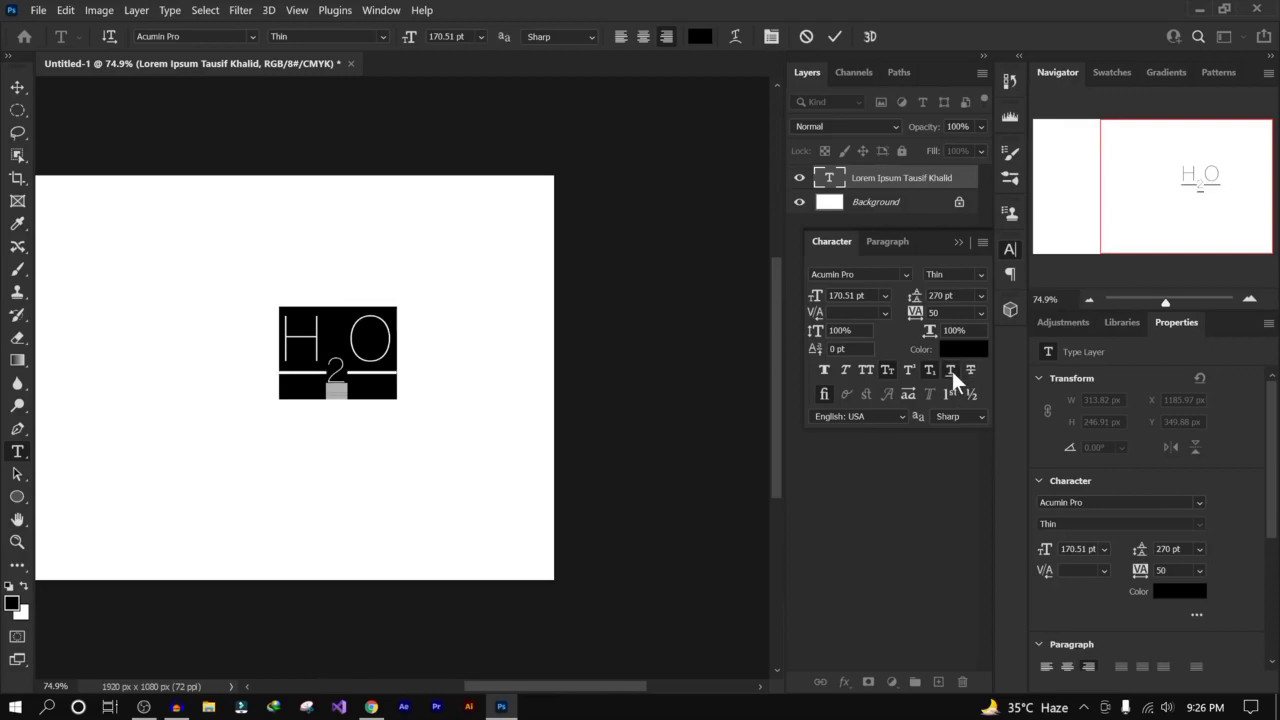
pyautogui.click(922, 497)
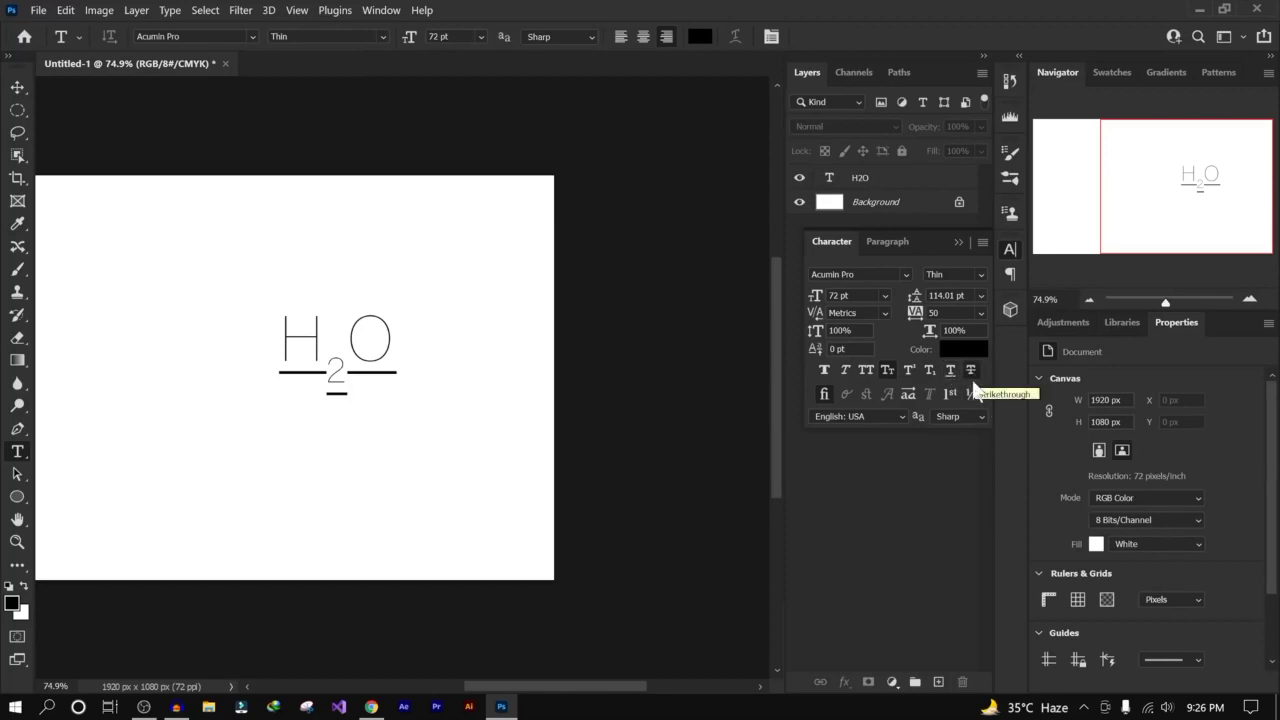
# Step: Remove the subscript and underline styles from the whole H2O text layer
pyautogui.click(889, 177)
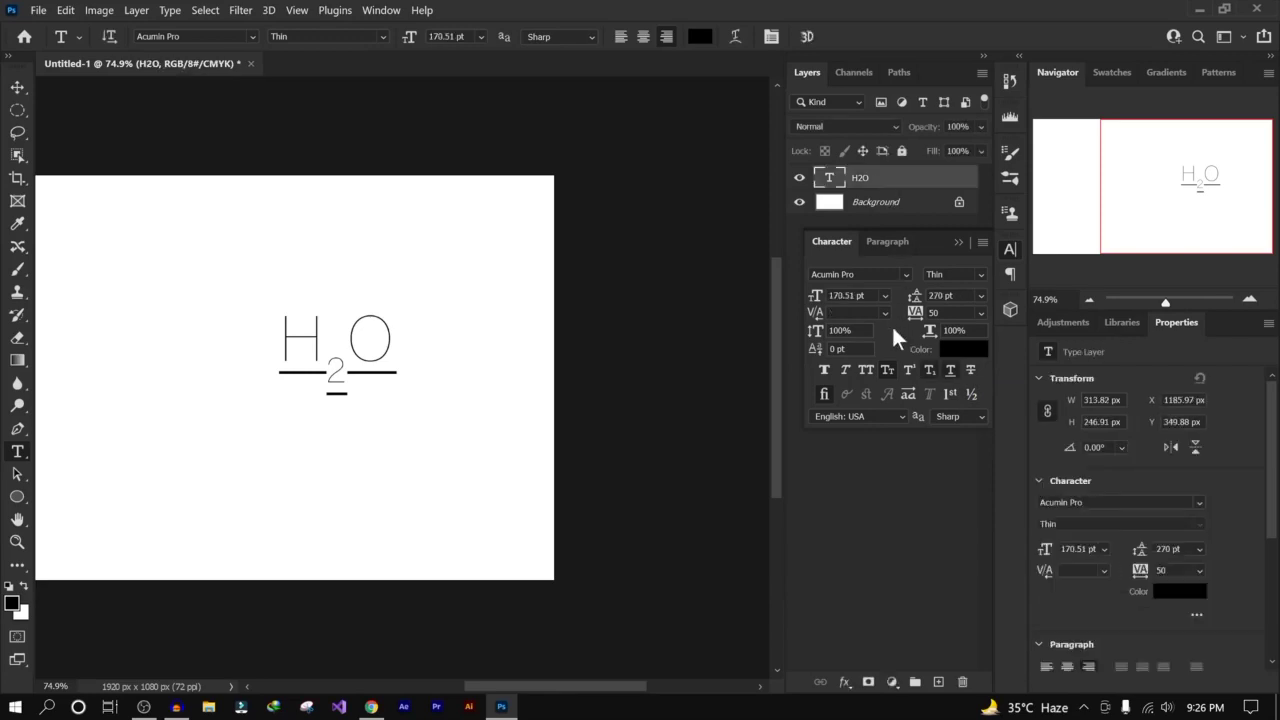
pyautogui.click(928, 370)
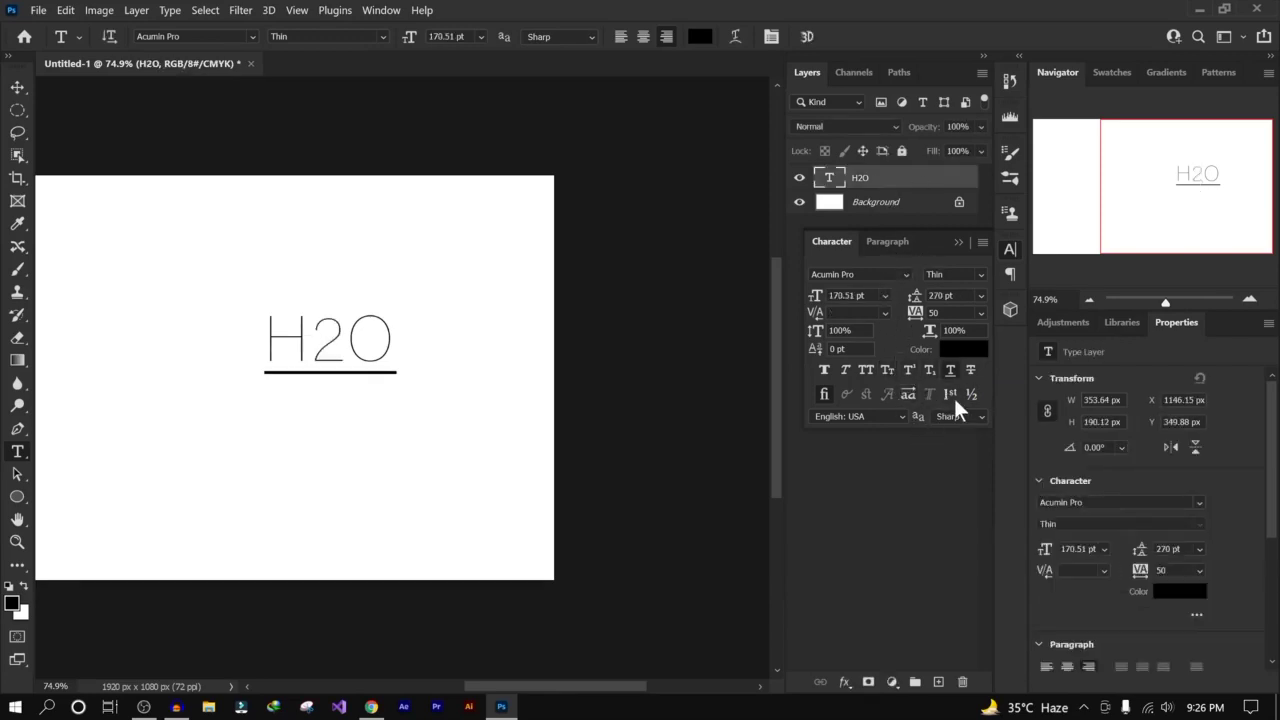
pyautogui.click(951, 370)
pyautogui.click(949, 368)
pyautogui.click(948, 366)
# Step: Try the strikethrough style on the H2O text and turn it off again, then show the Paragraph options
pyautogui.click(969, 367)
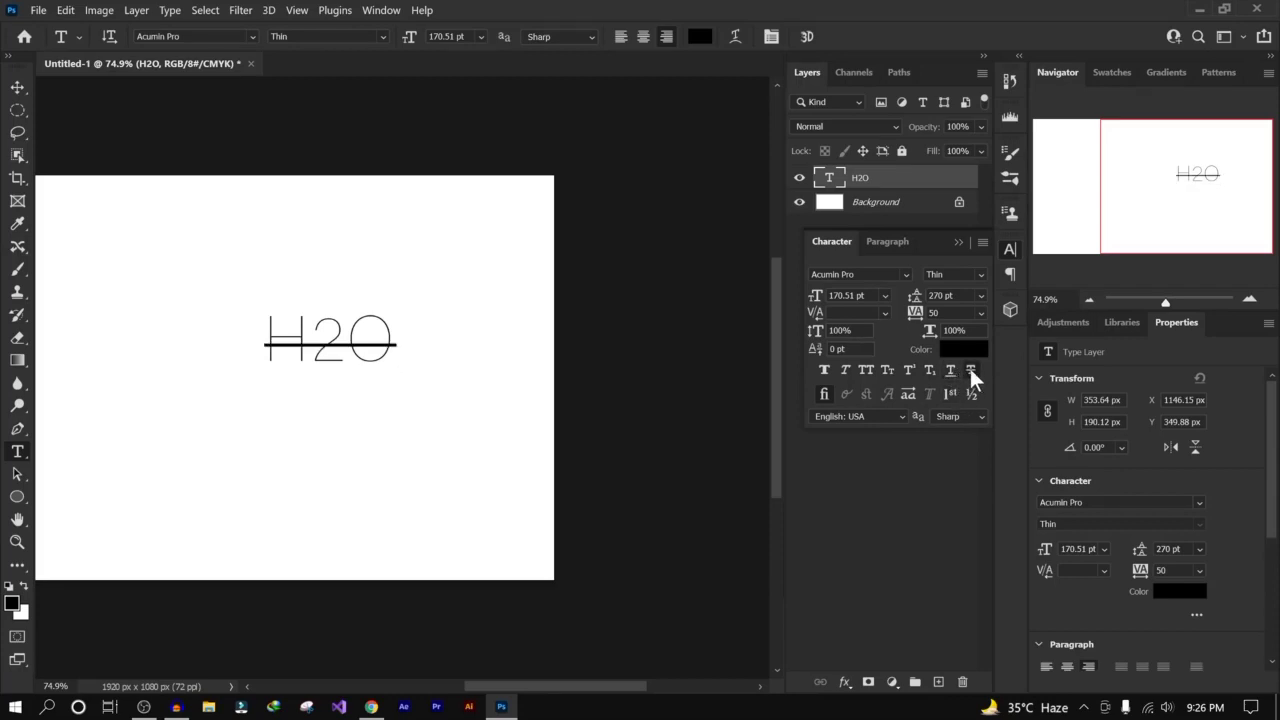
pyautogui.click(969, 367)
pyautogui.click(969, 367)
pyautogui.click(969, 367)
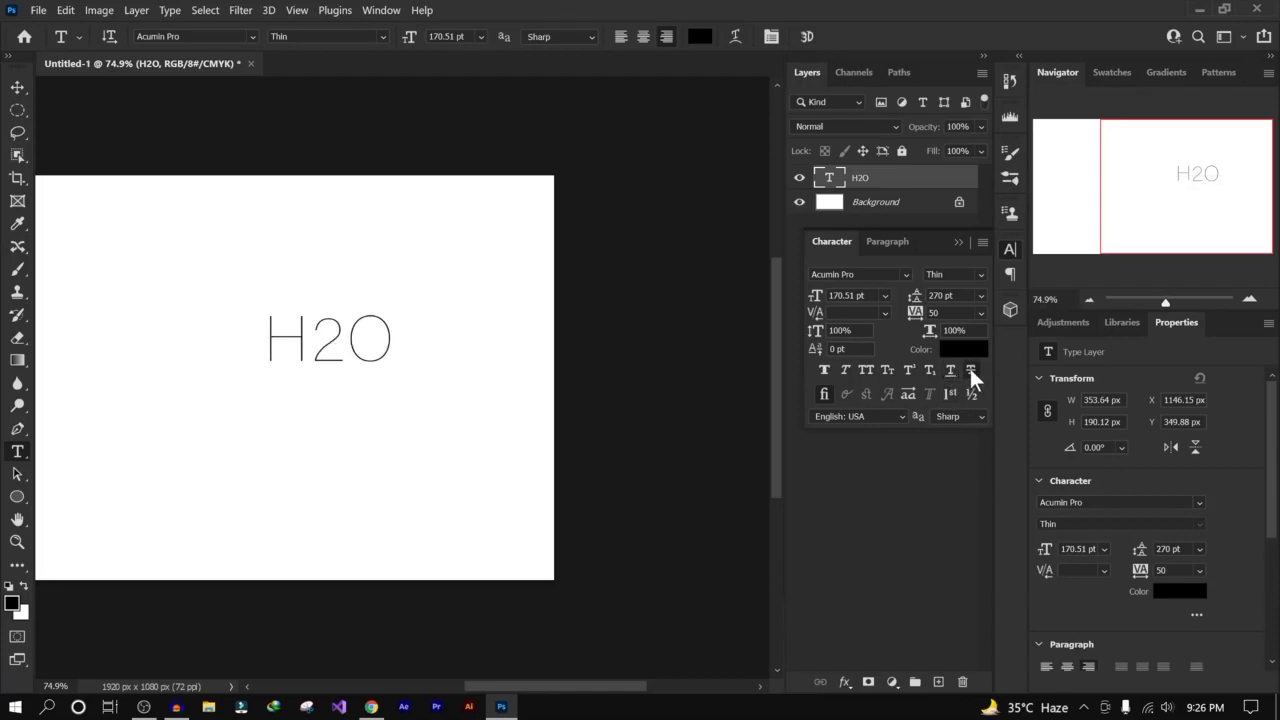
pyautogui.click(888, 242)
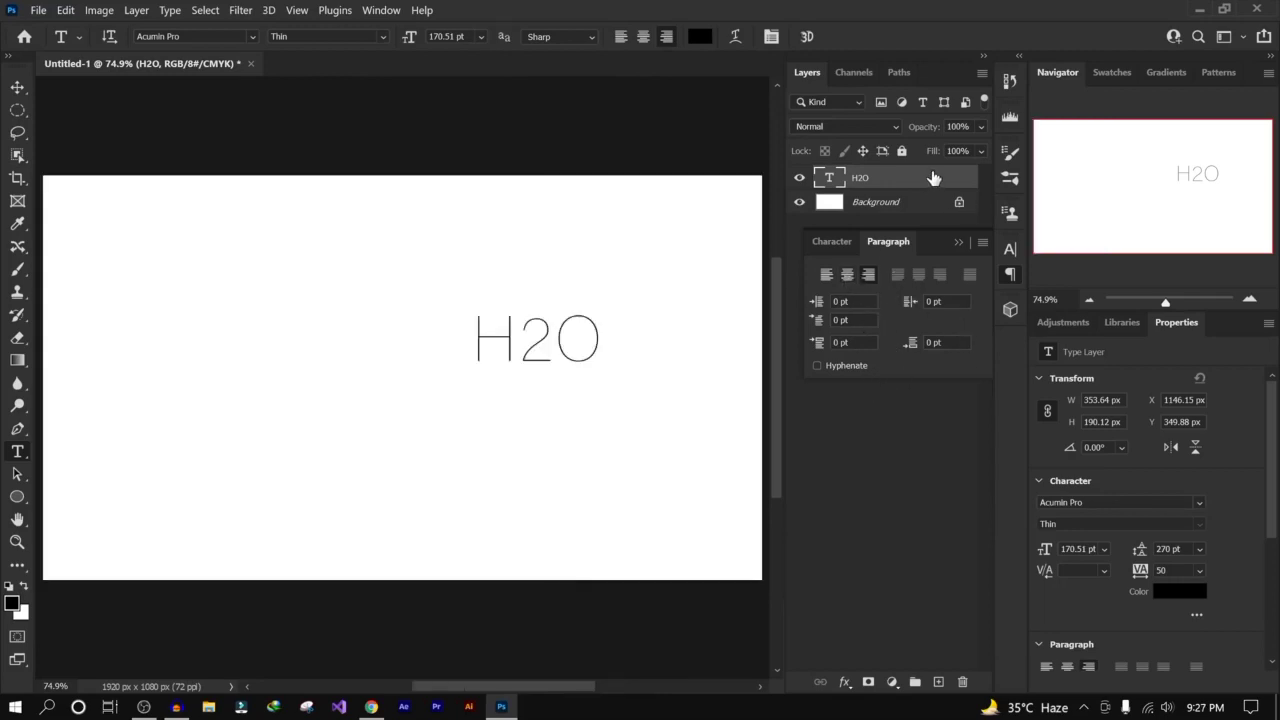
# Step: Delete the H2O text layer and choose the Horizontal Type tool from the group of type tools
pyautogui.moveTo(940, 182); pyautogui.dragTo(963, 681)
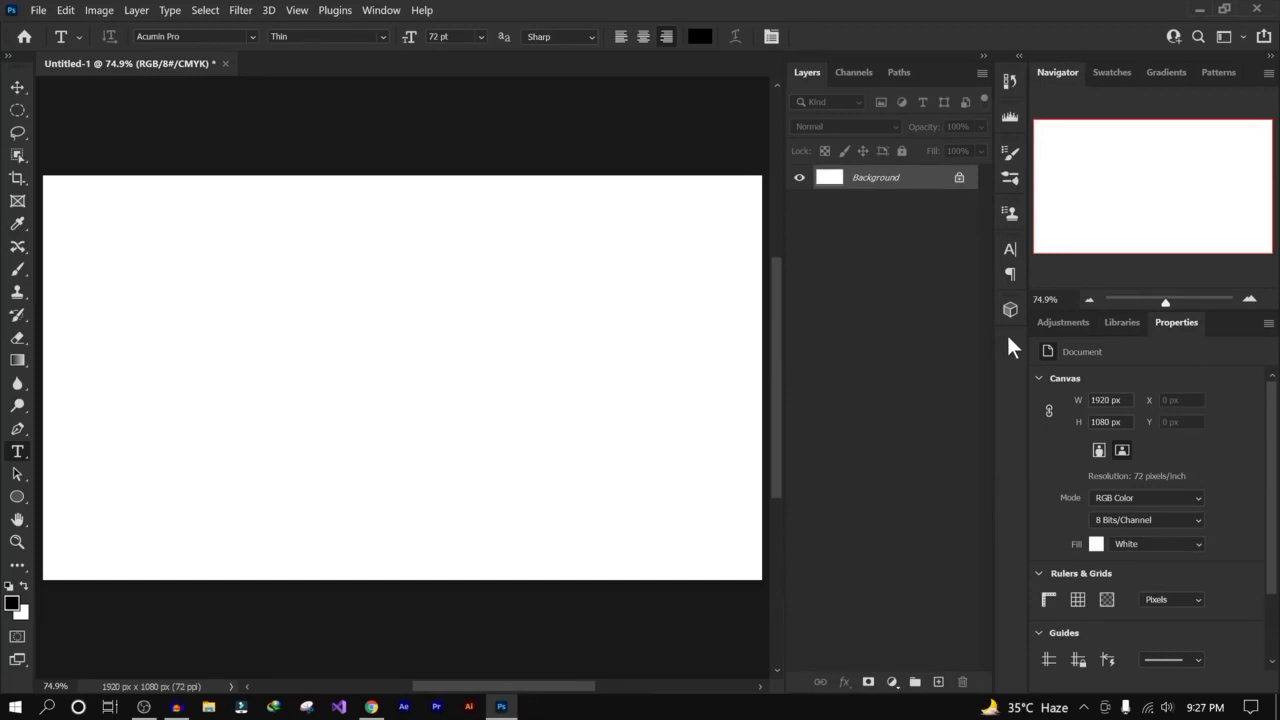
pyautogui.rightClick(16, 450)
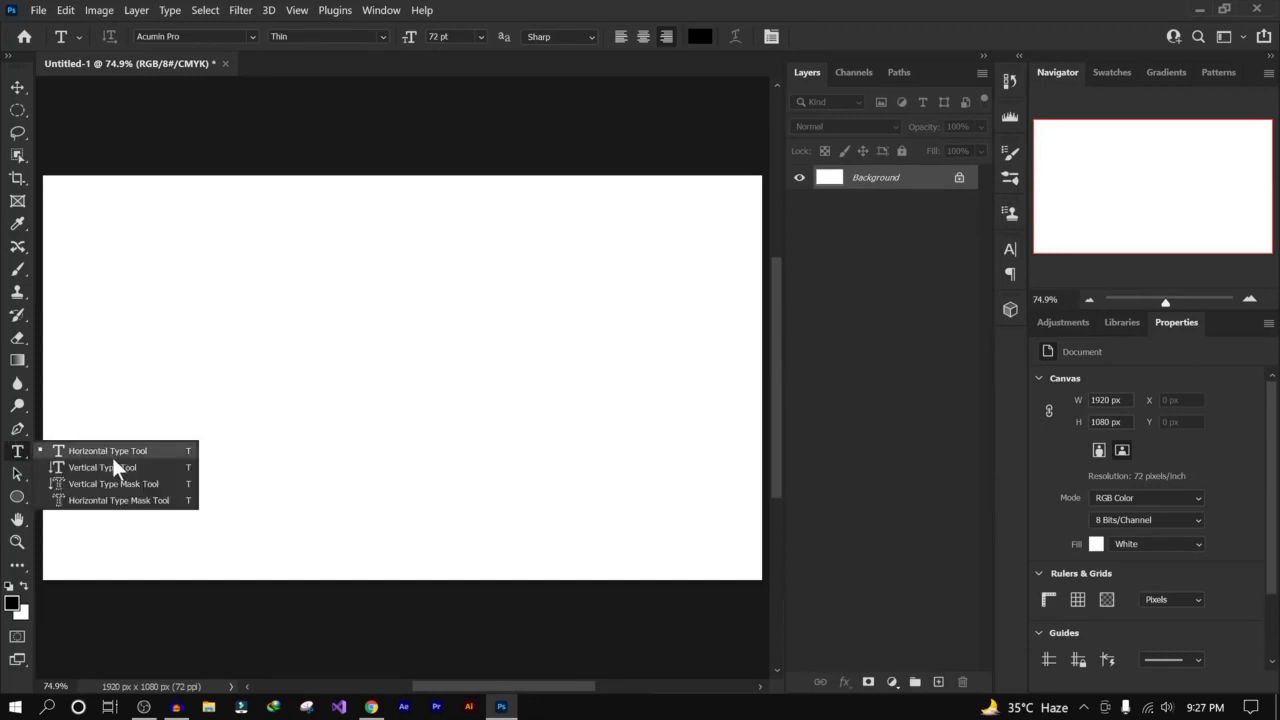
pyautogui.click(140, 451)
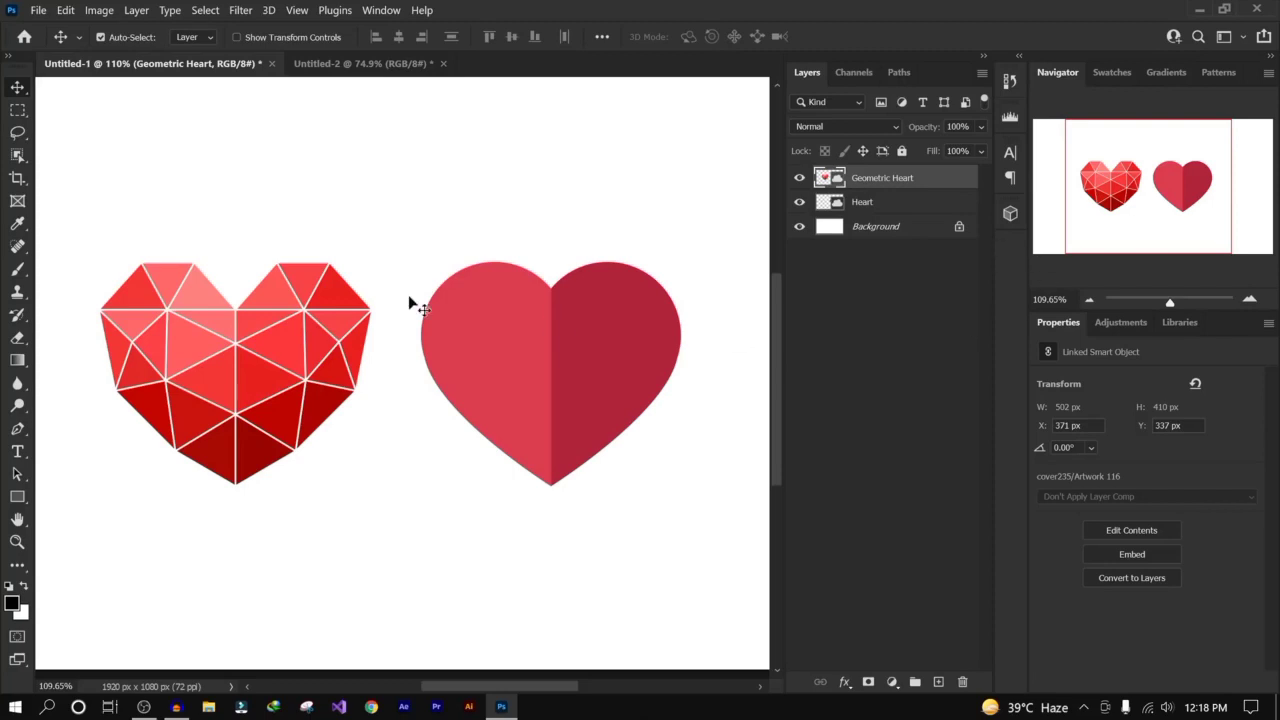
# Step: Switch to the Untitled-2 document and activate the Rectangle tool, listing the other shape tools
pyautogui.click(366, 63)
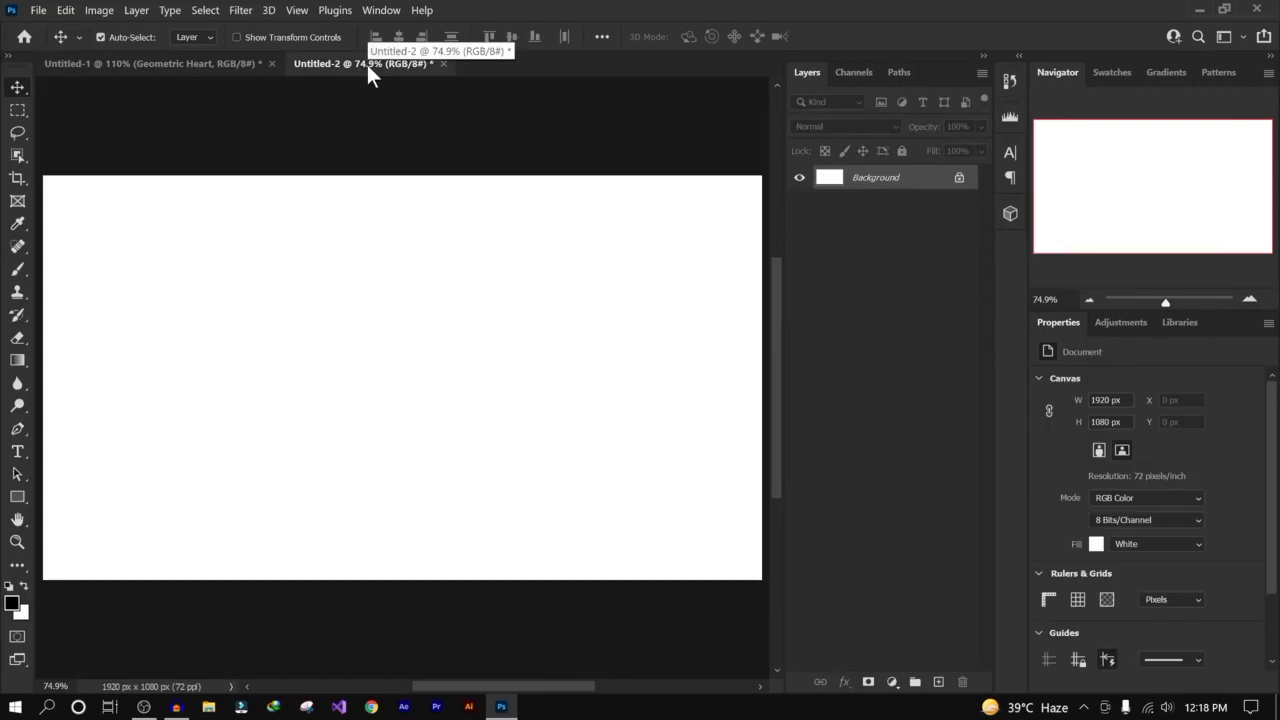
pyautogui.click(18, 497)
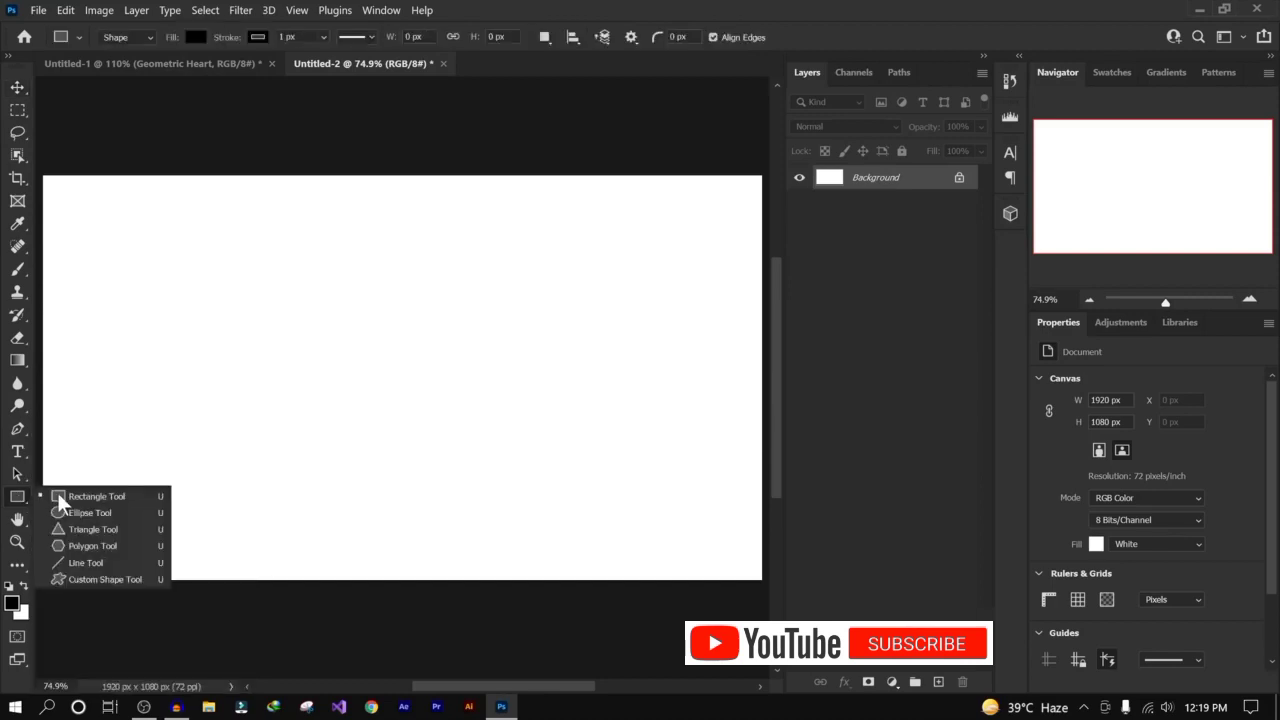
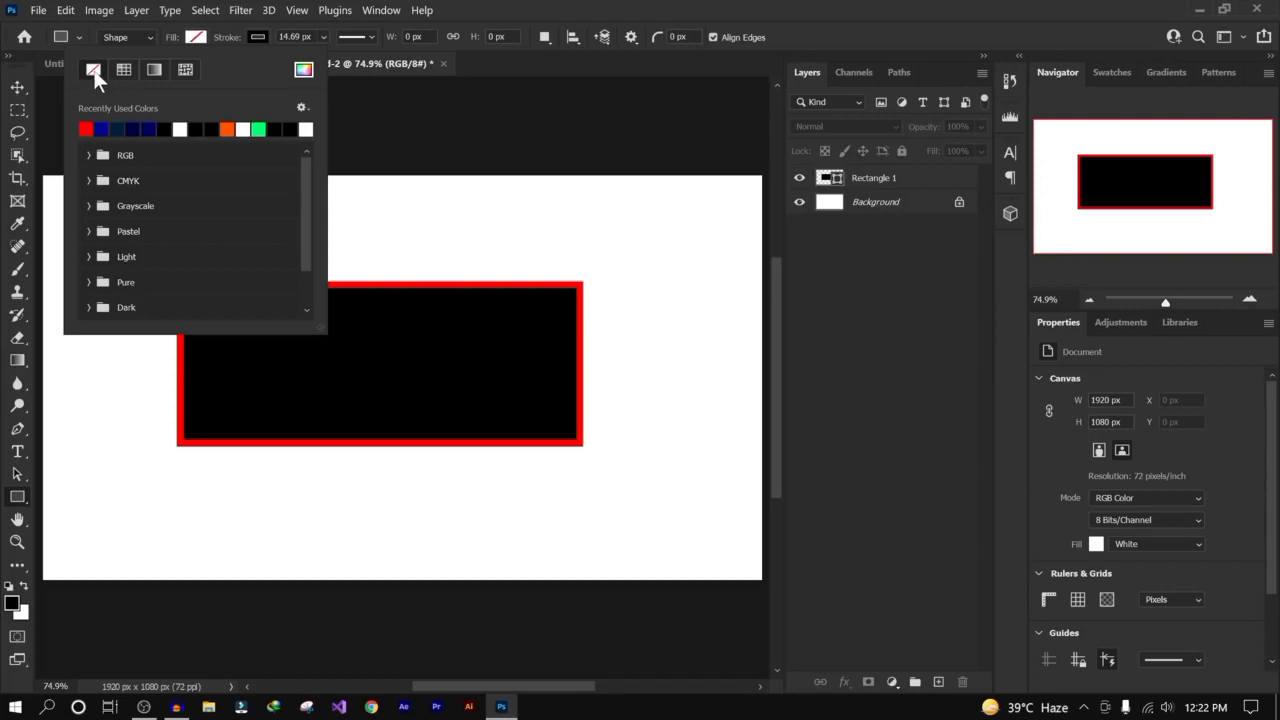
# Step: Set the fill of the Rectangle 1 shape to no color, then deselect and reselect its layer
pyautogui.click(903, 181)
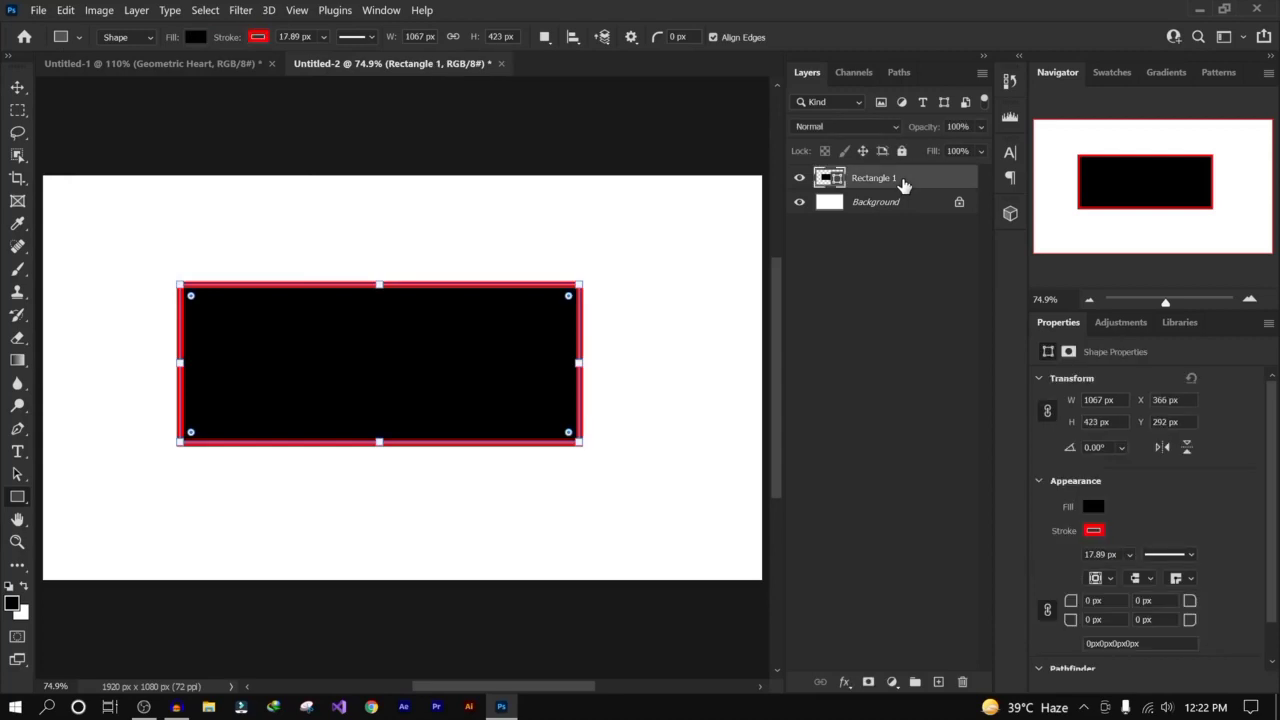
pyautogui.click(194, 38)
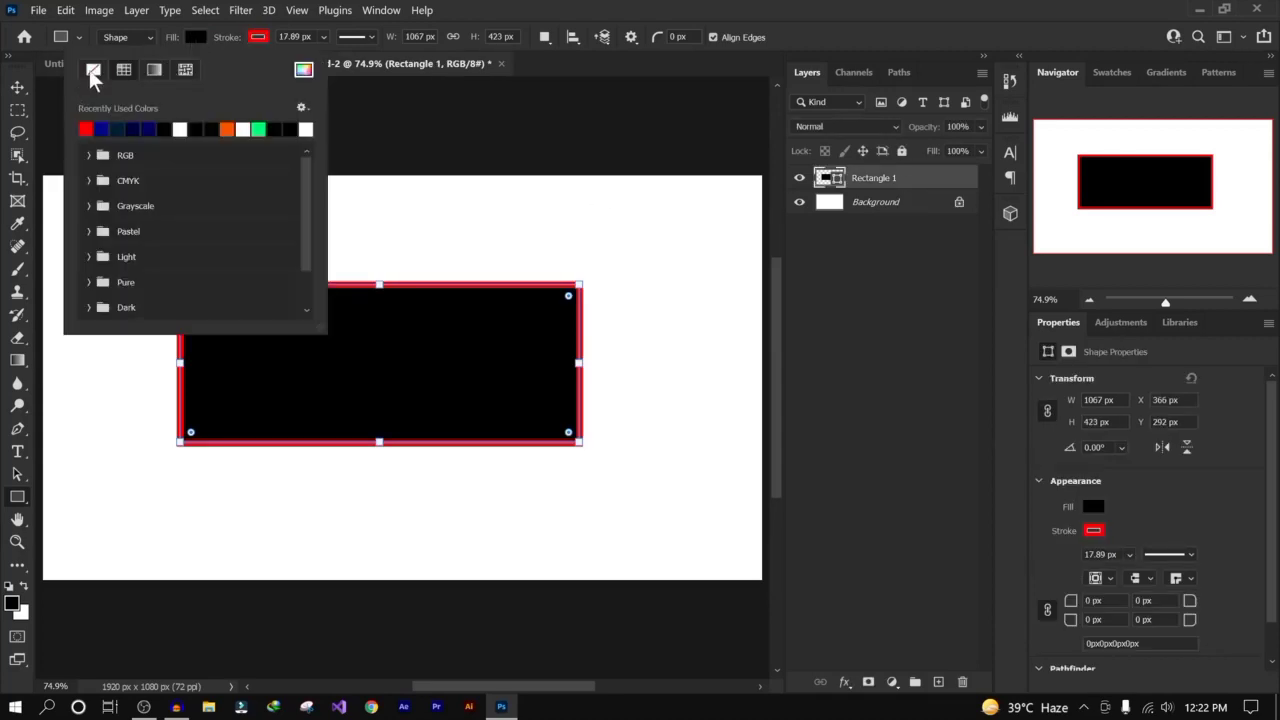
pyautogui.click(92, 70)
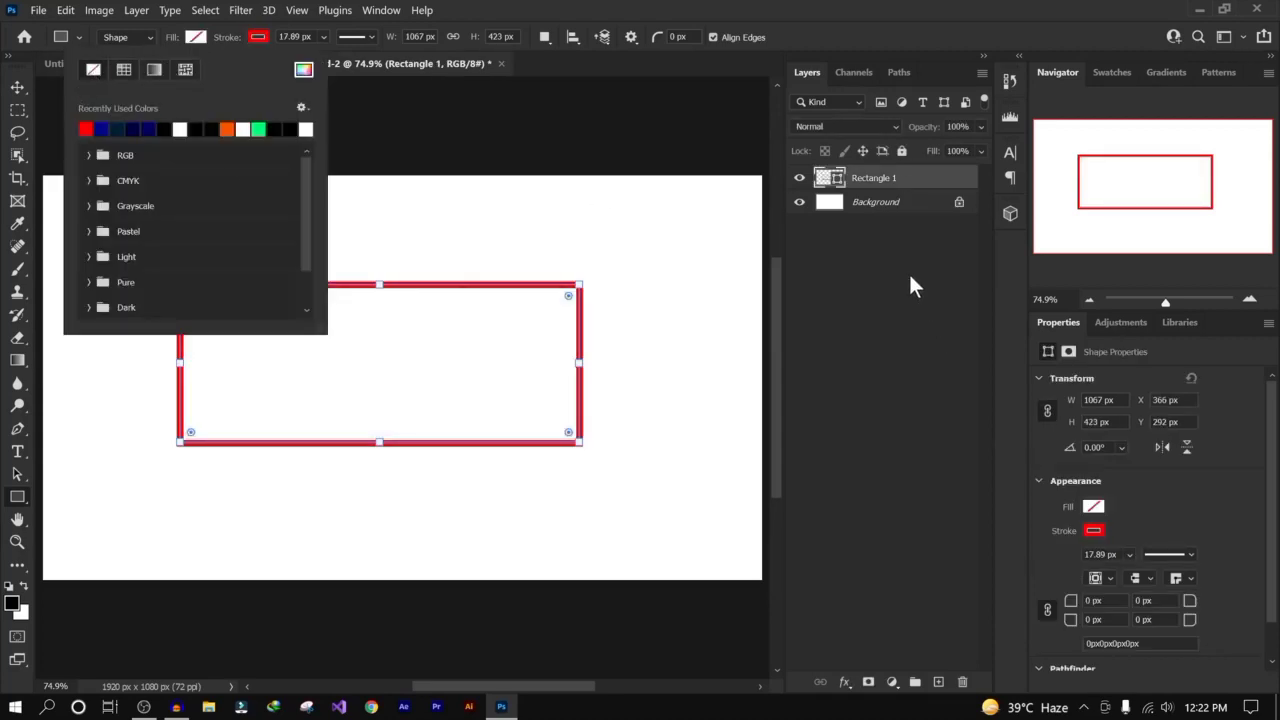
pyautogui.click(875, 357)
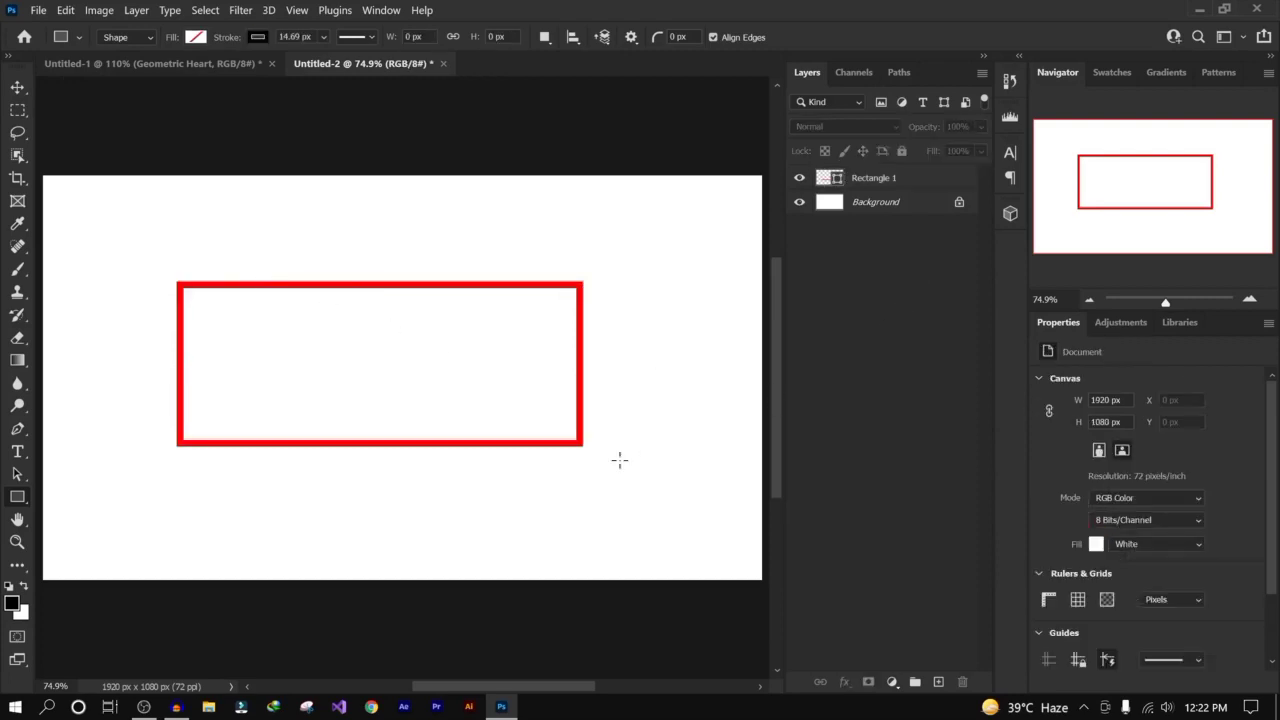
pyautogui.click(913, 189)
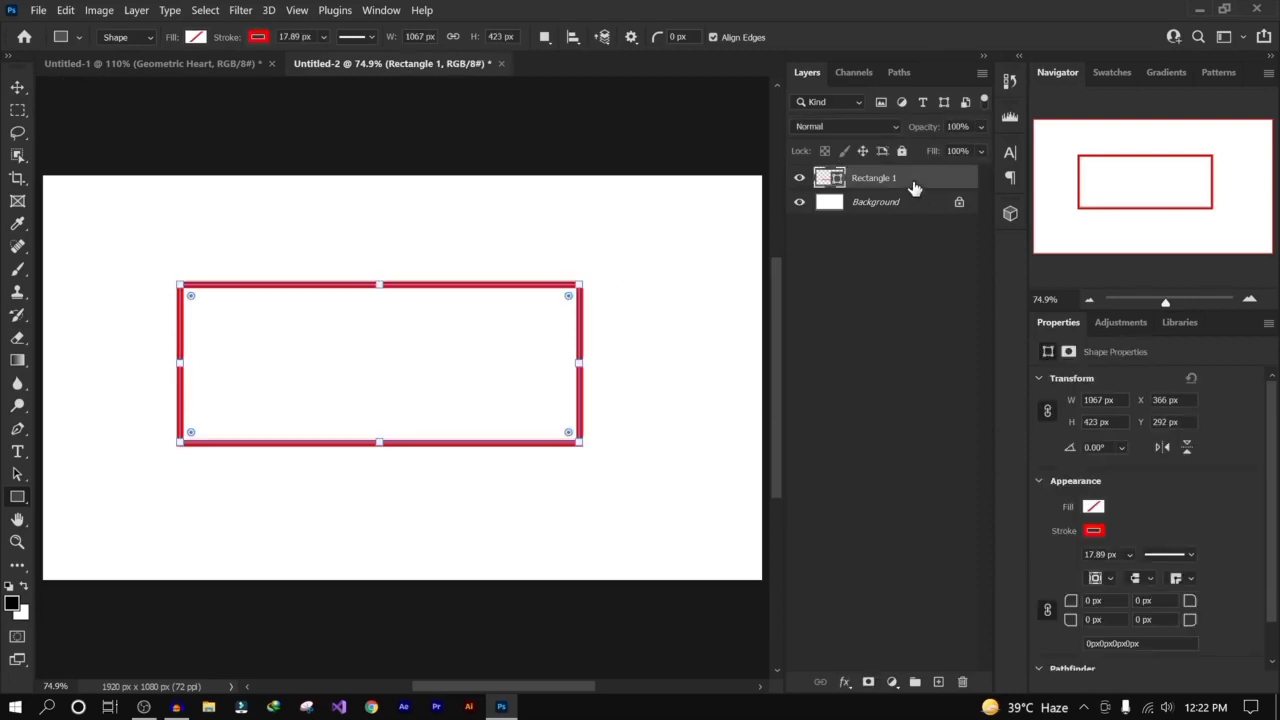
# Step: Switch Rectangle 1's fill from no color to solid black and then to a gradient
pyautogui.click(195, 37)
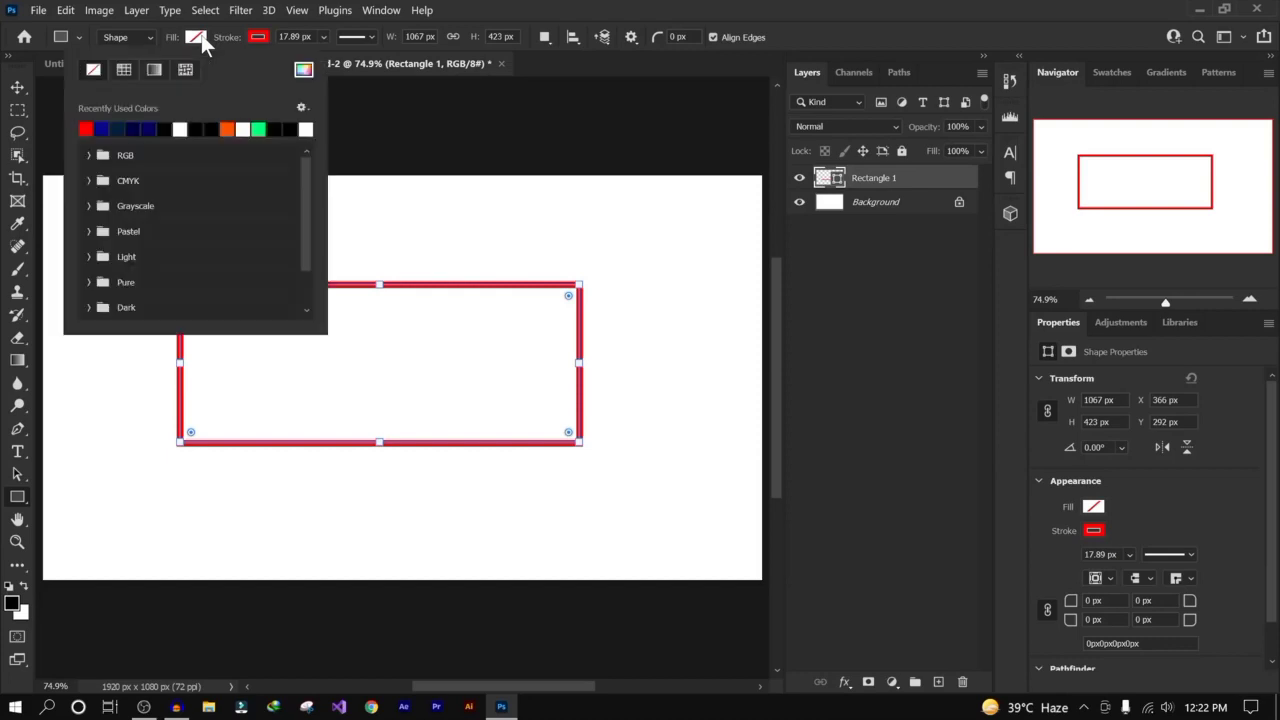
pyautogui.click(124, 71)
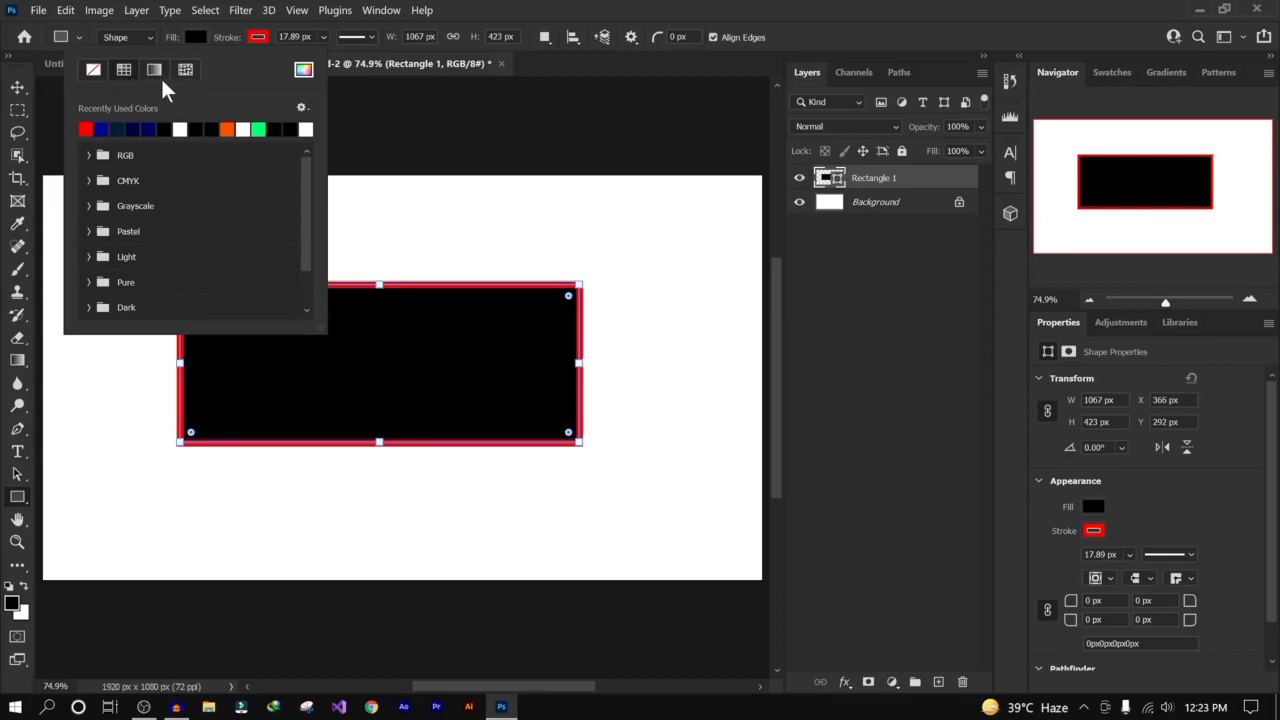
pyautogui.click(153, 69)
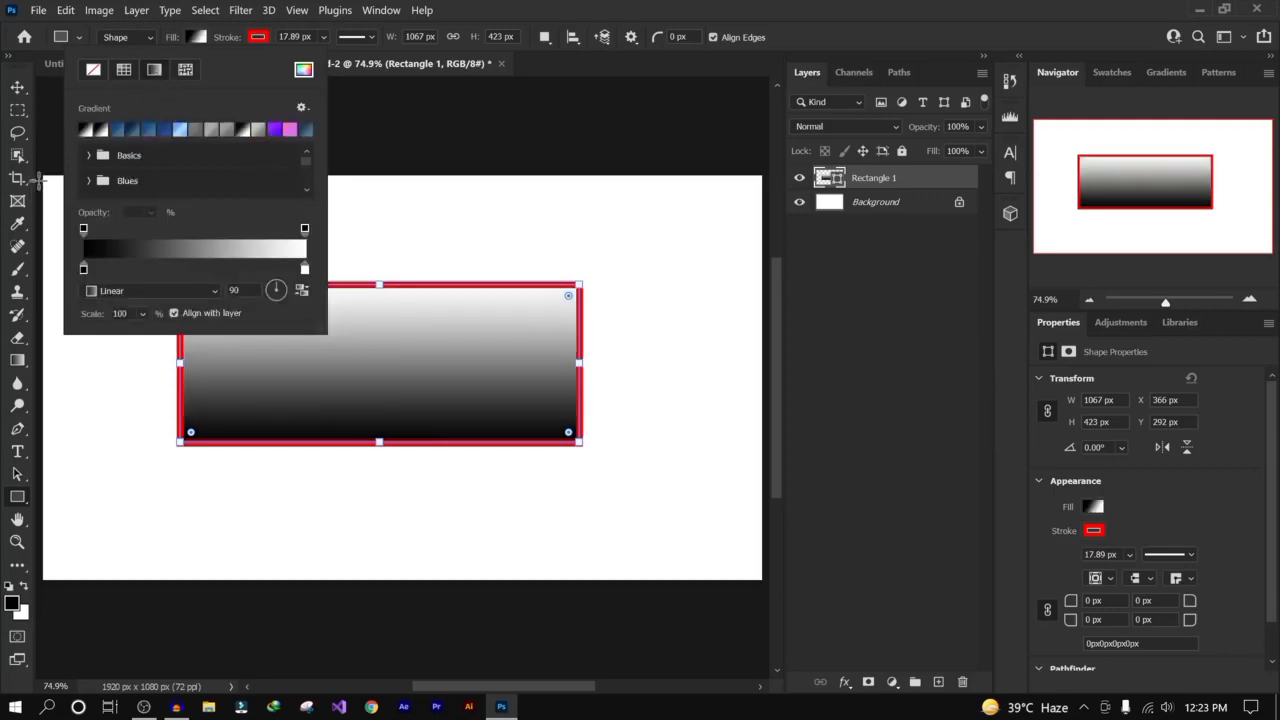
# Step: Try a cyan-to-blue preset from the Blues gradient group on the rectangle, then apply the dark purple-to-teal preset
pyautogui.click(87, 156)
pyautogui.click(87, 156)
pyautogui.scroll(-1, 166, 158)
pyautogui.click(89, 153)
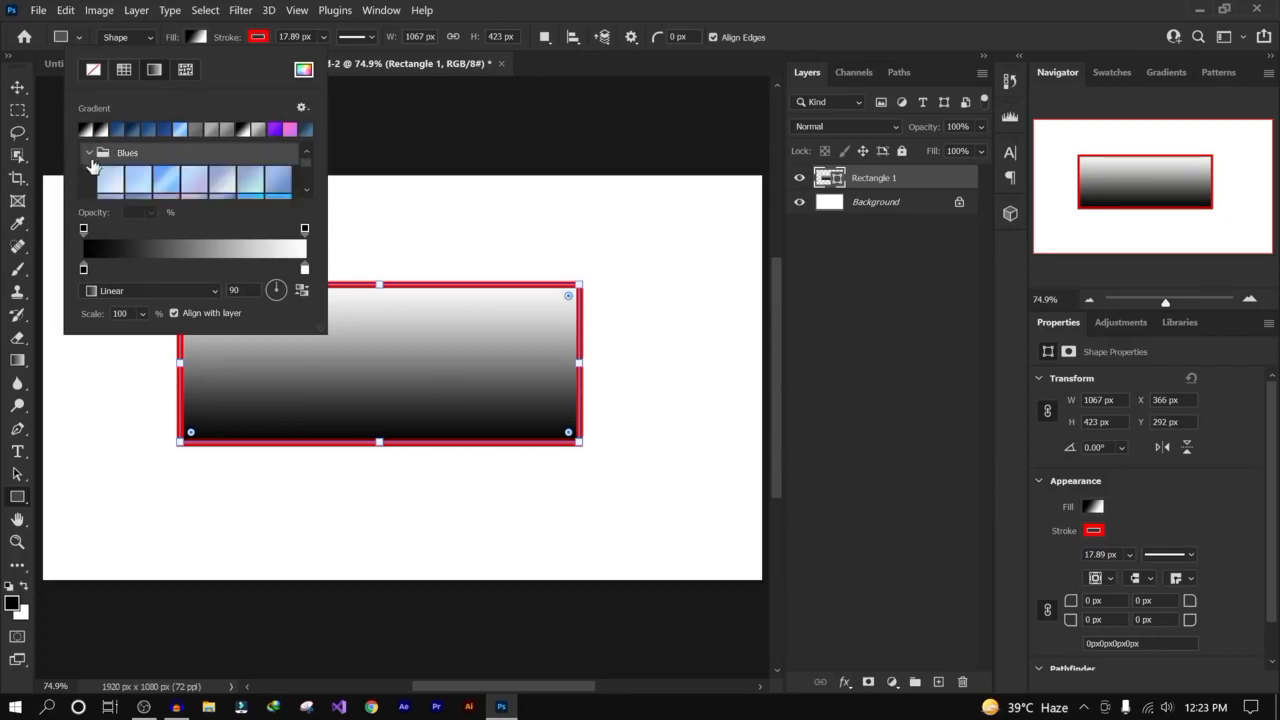
pyautogui.scroll(-3, 188, 197)
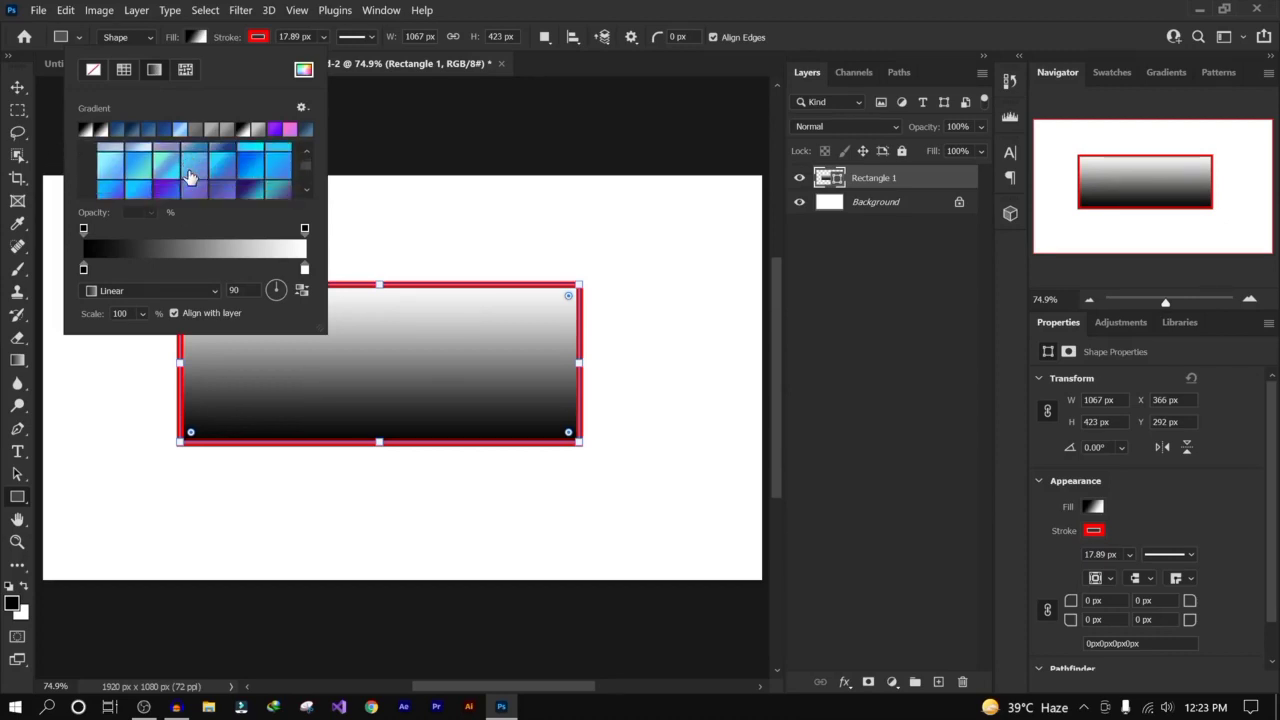
pyautogui.click(138, 180)
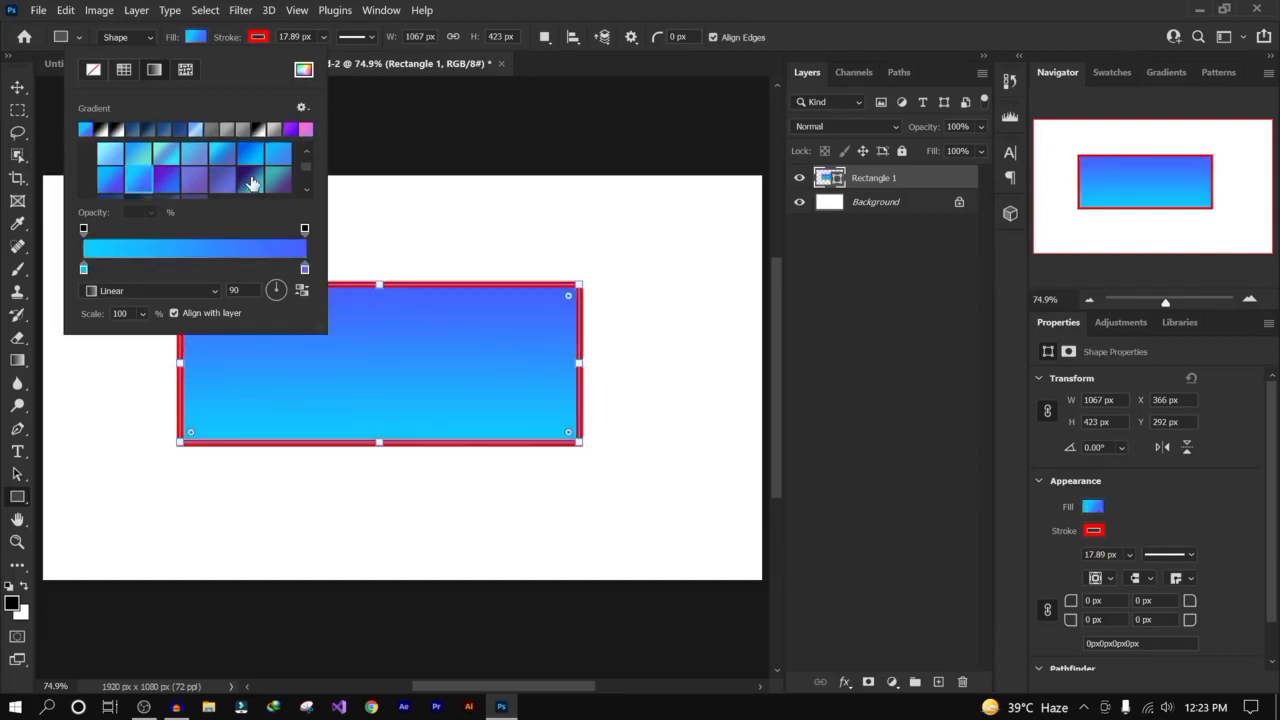
pyautogui.click(251, 181)
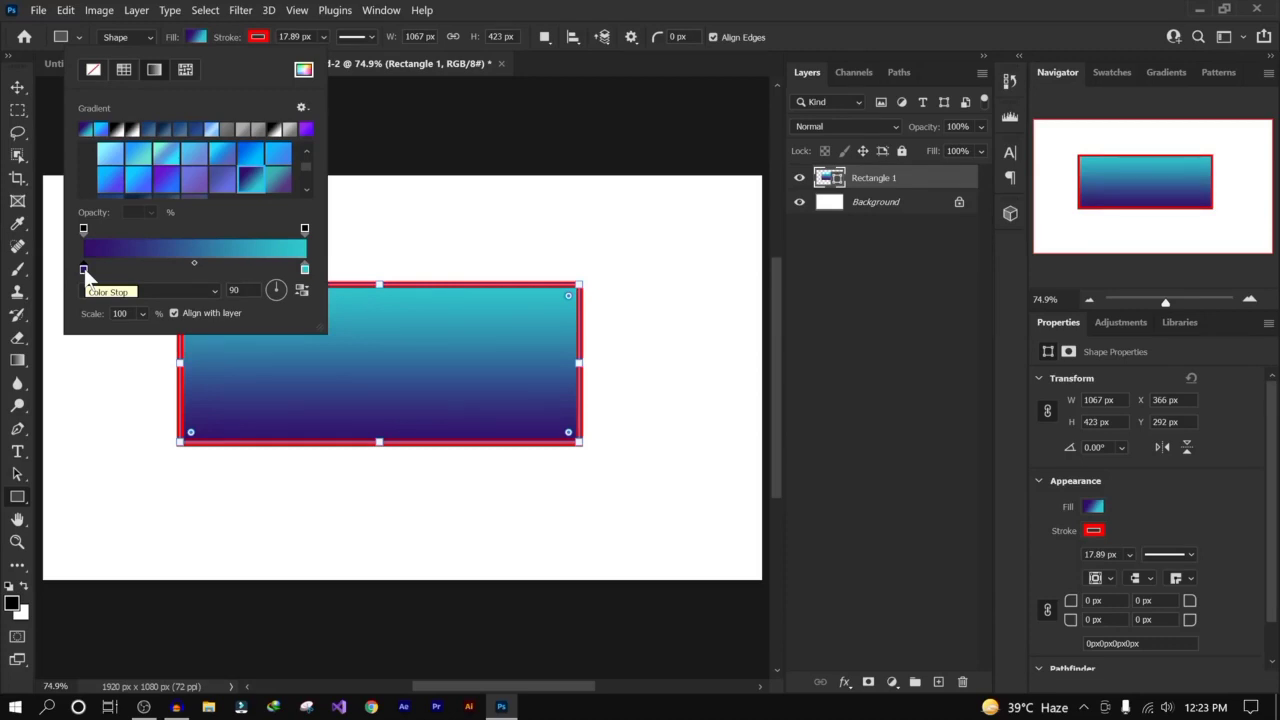
# Step: Recolor the dark purple color stop of the fill gradient to dark red, 960000
pyautogui.doubleClick(84, 268)
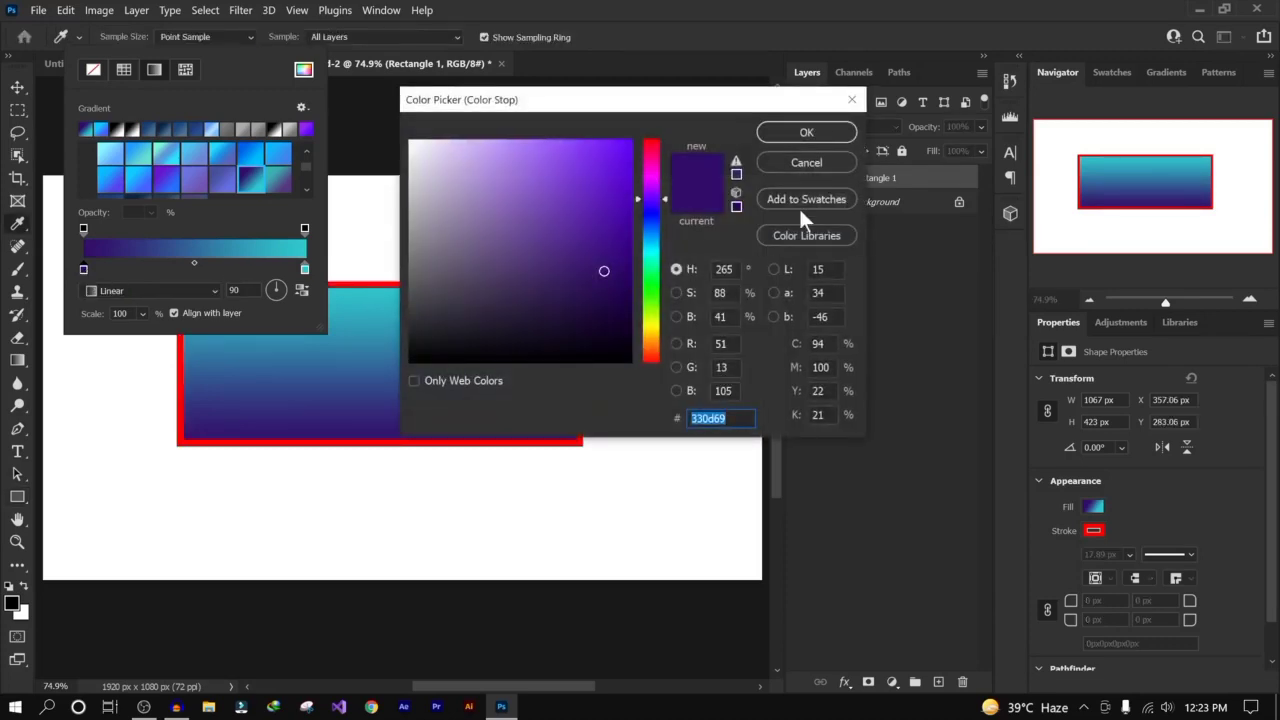
pyautogui.moveTo(656, 268); pyautogui.dragTo(653, 371)
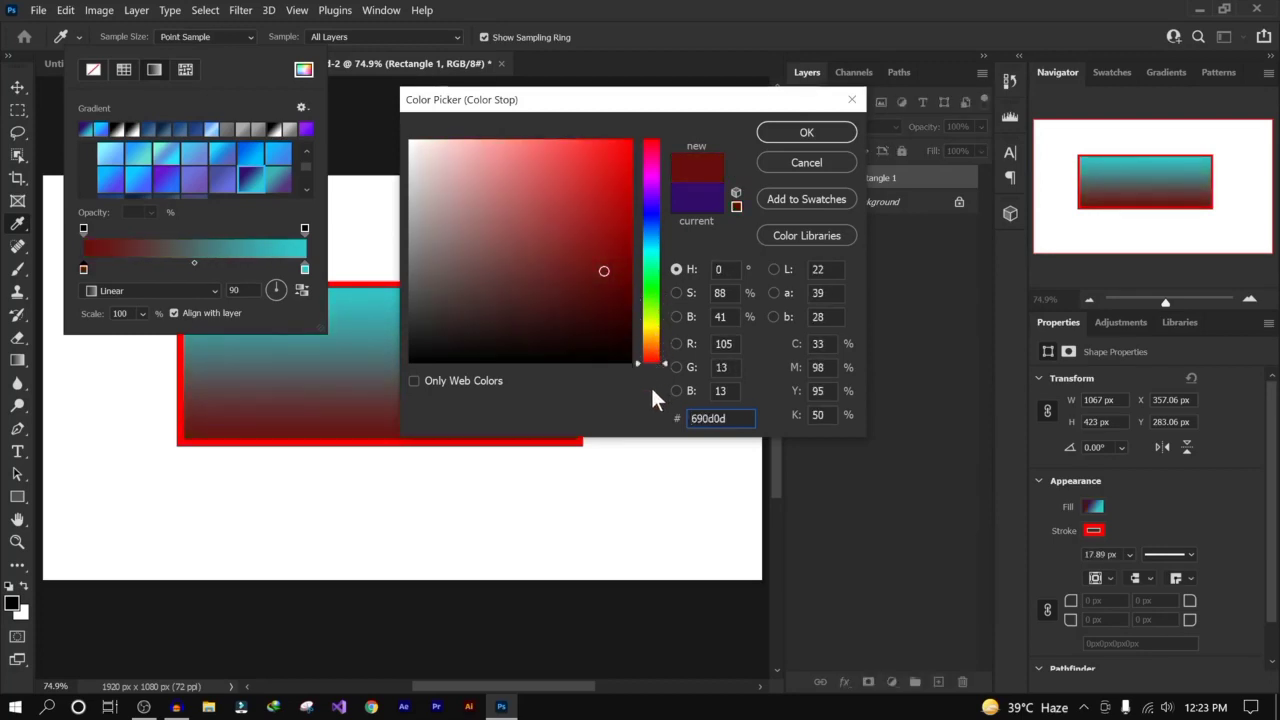
pyautogui.moveTo(606, 285)
pyautogui.mouseDown()
pyautogui.moveTo(631, 283)
pyautogui.moveTo(630, 231)
pyautogui.mouseUp()
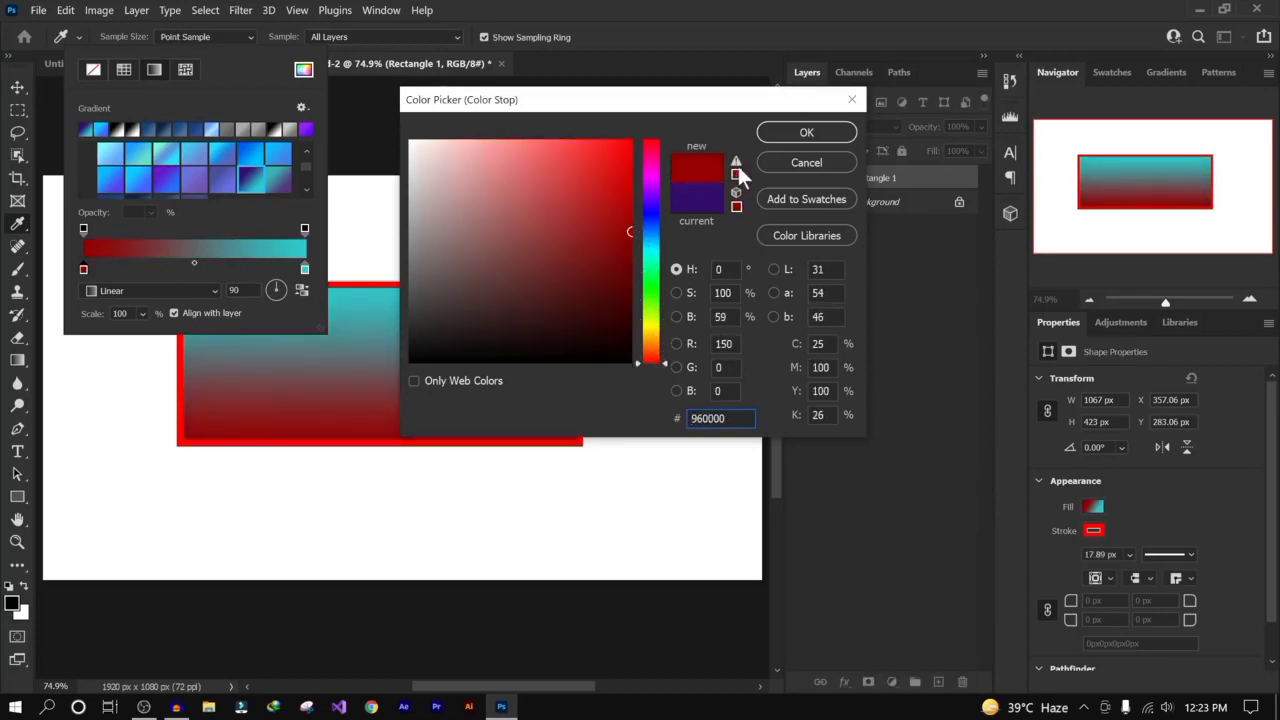
pyautogui.click(806, 133)
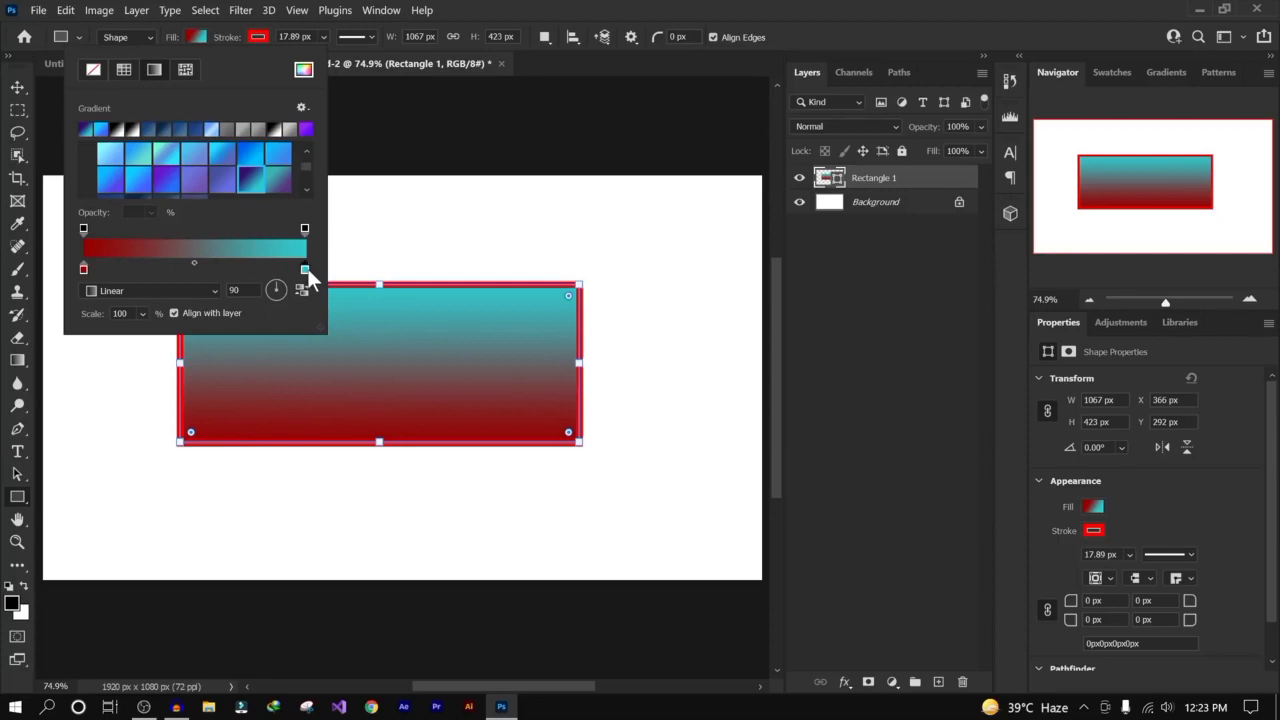
# Step: Recolor the teal color stop at the other end of the fill gradient to bright purple
pyautogui.doubleClick(305, 269)
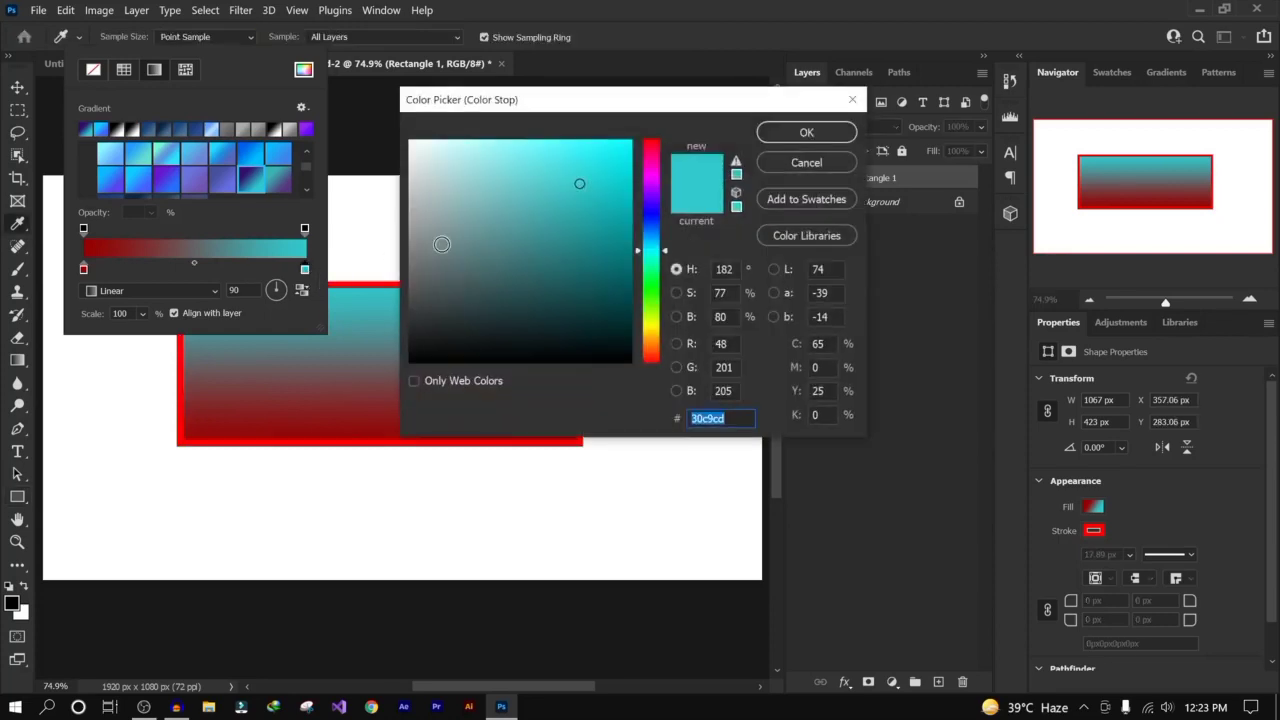
pyautogui.moveTo(650, 256); pyautogui.dragTo(671, 113)
pyautogui.click(818, 134)
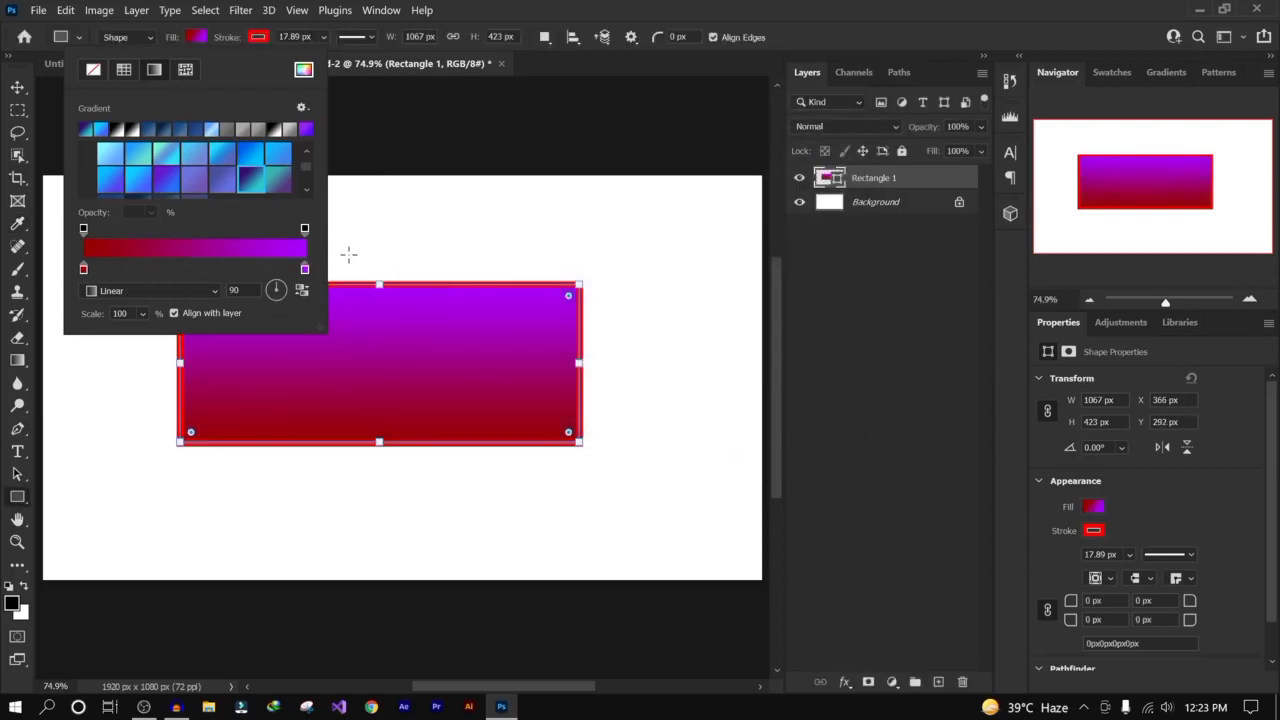
# Step: Add a yellow (fff000) color stop near the middle of the gradient and shift it slightly toward the purple end
pyautogui.click(184, 270)
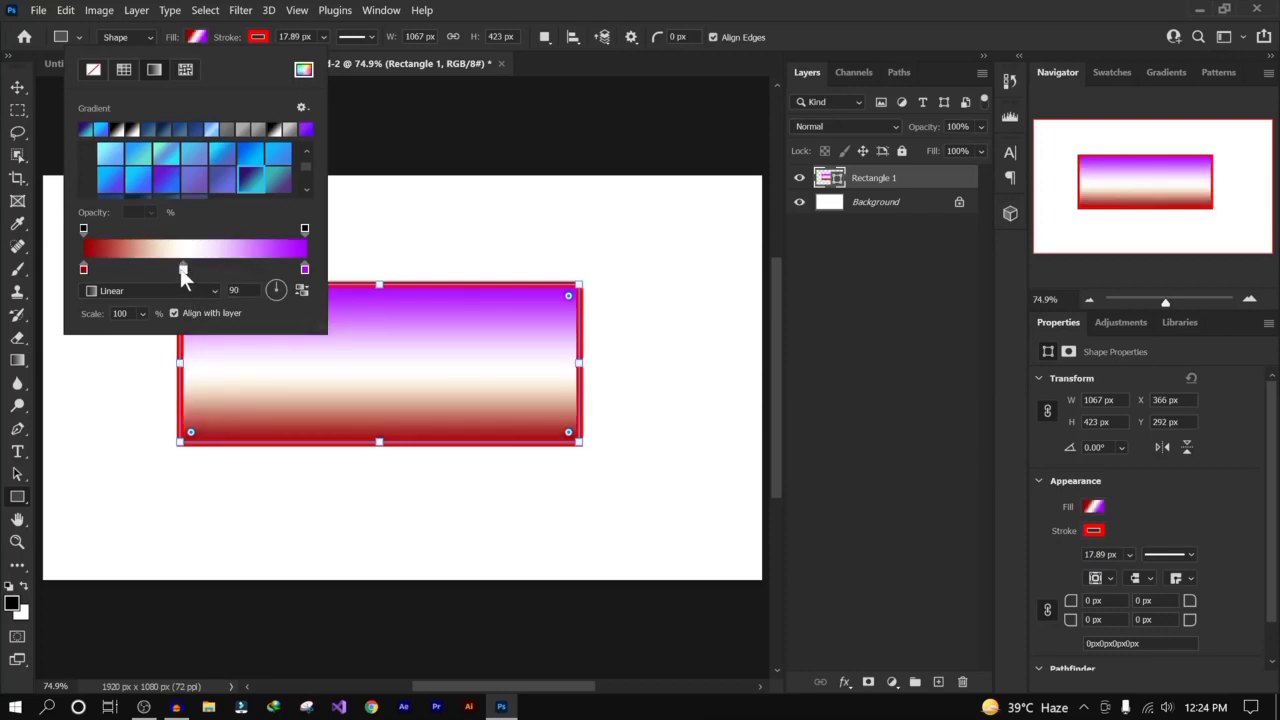
pyautogui.doubleClick(184, 268)
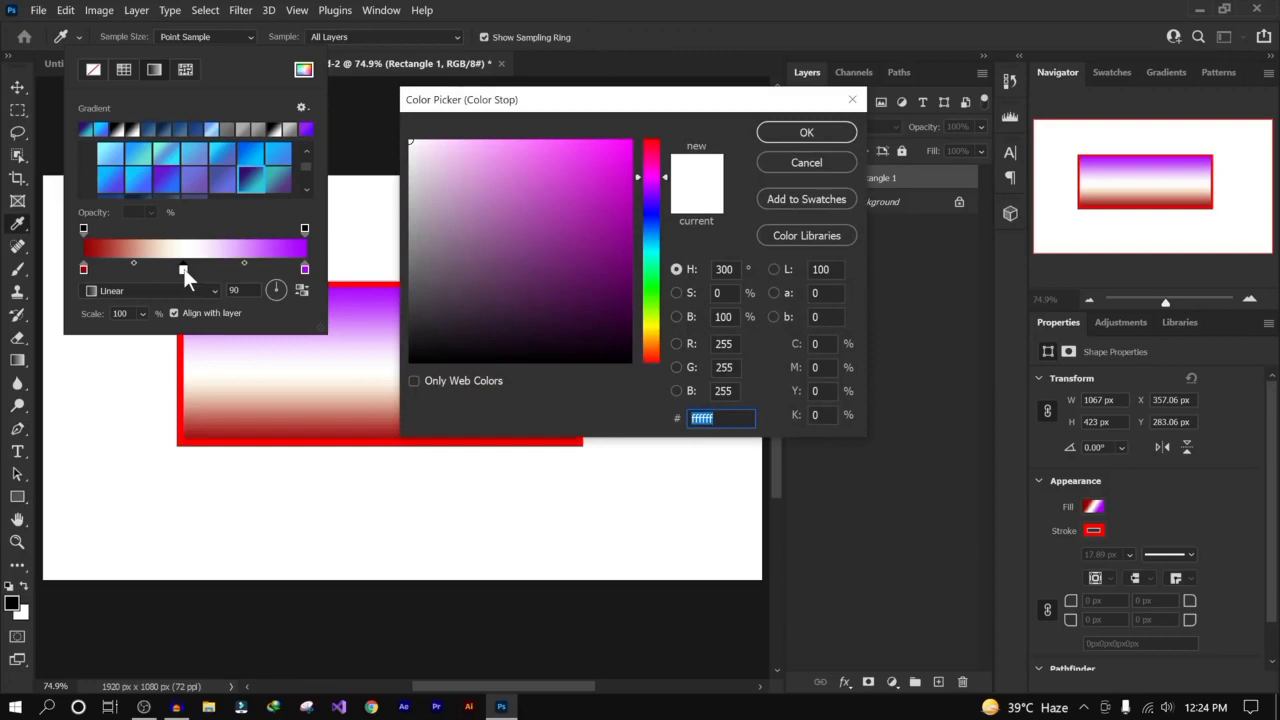
pyautogui.click(652, 266)
pyautogui.click(831, 135)
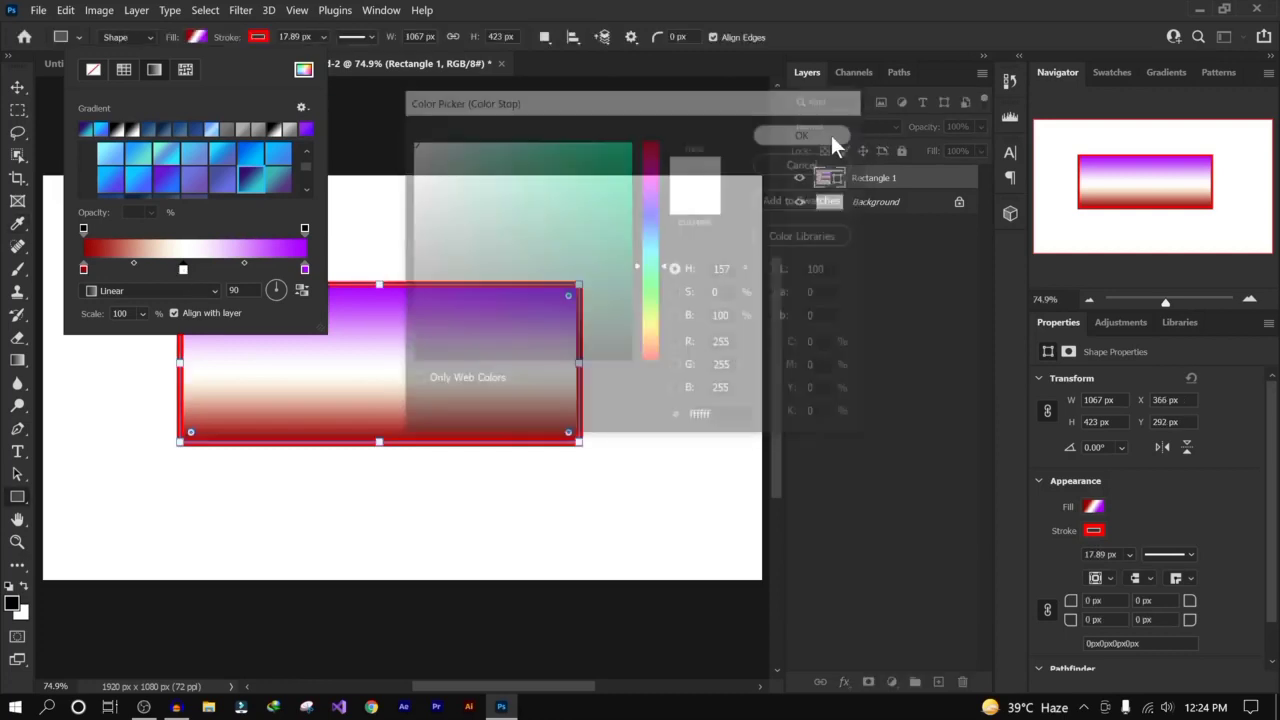
pyautogui.doubleClick(184, 270)
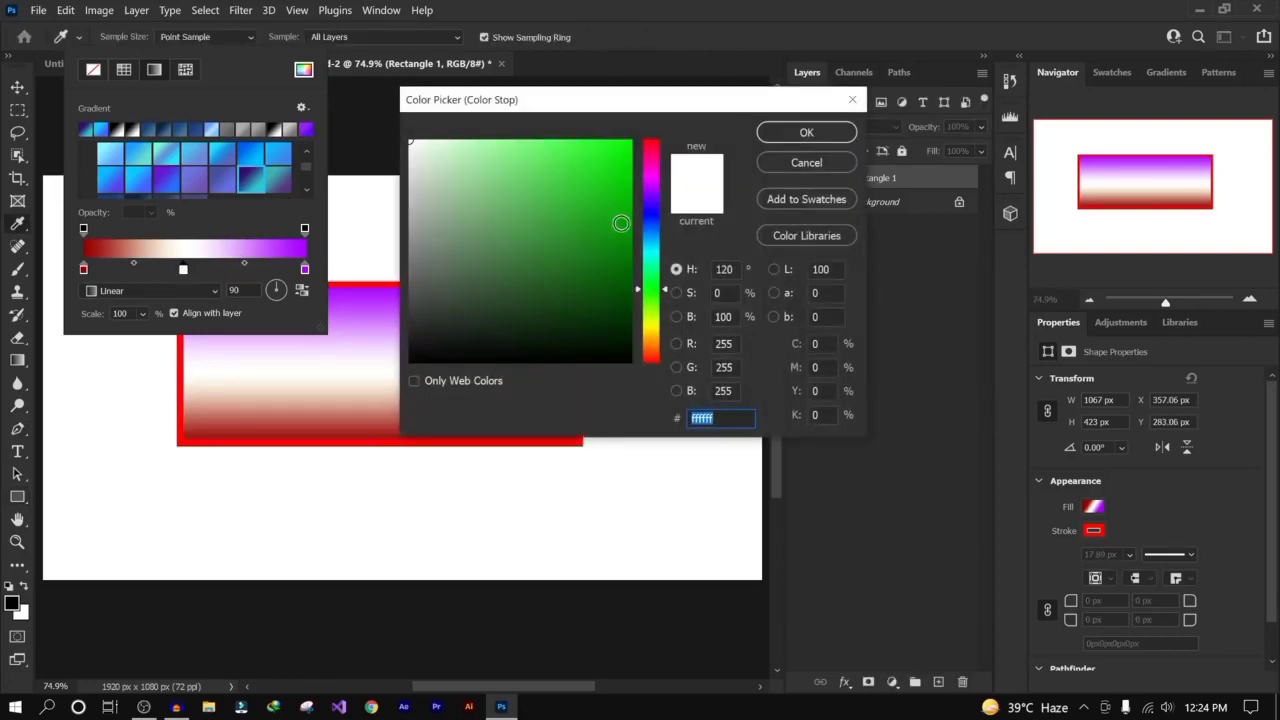
pyautogui.write('00ff00')
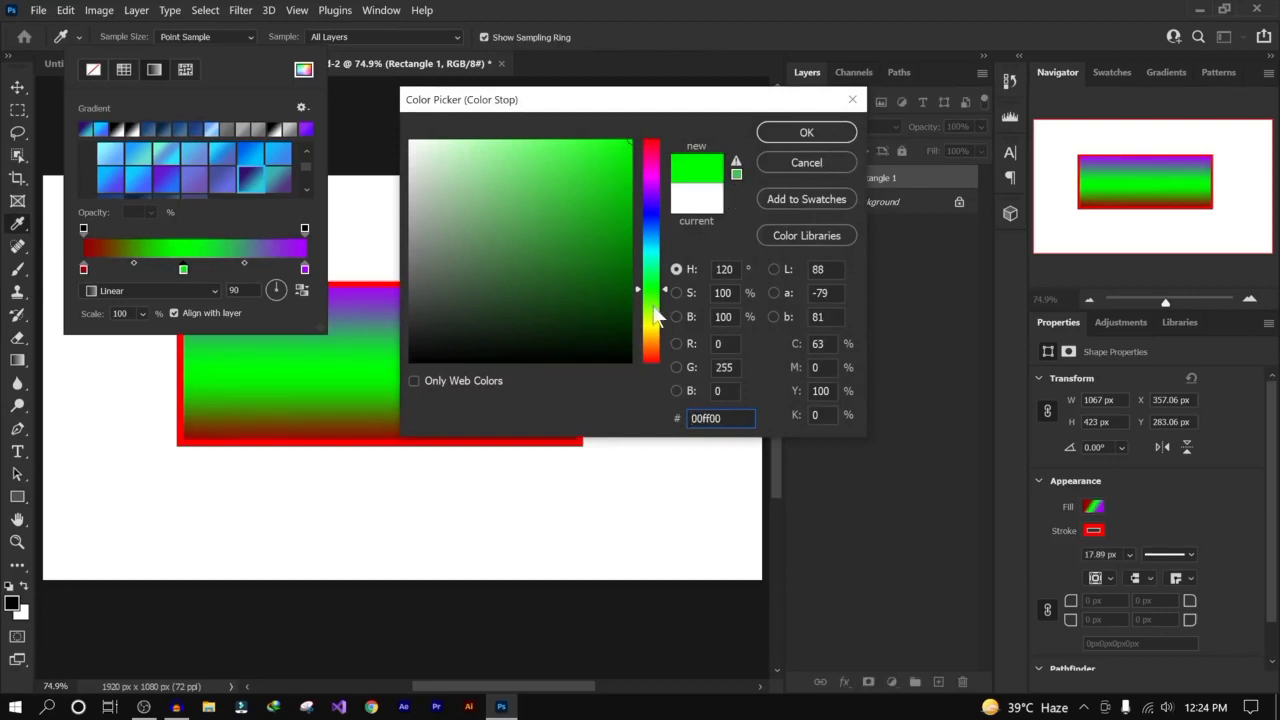
pyautogui.moveTo(657, 316)
pyautogui.mouseDown()
pyautogui.moveTo(657, 343)
pyautogui.moveTo(657, 325)
pyautogui.mouseUp()
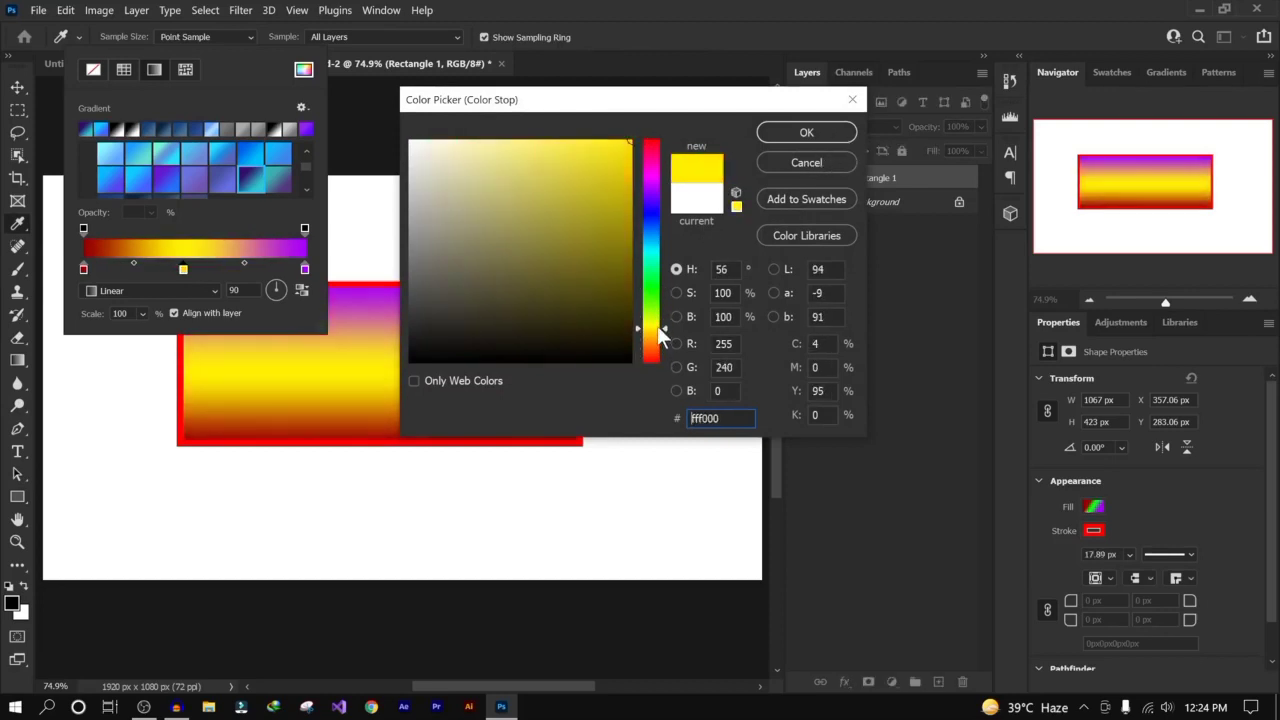
pyautogui.click(834, 134)
pyautogui.moveTo(183, 268)
pyautogui.mouseDown()
pyautogui.moveTo(240, 272)
pyautogui.moveTo(117, 272)
pyautogui.moveTo(220, 268)
pyautogui.moveTo(174, 268)
pyautogui.moveTo(189, 268)
pyautogui.mouseUp()
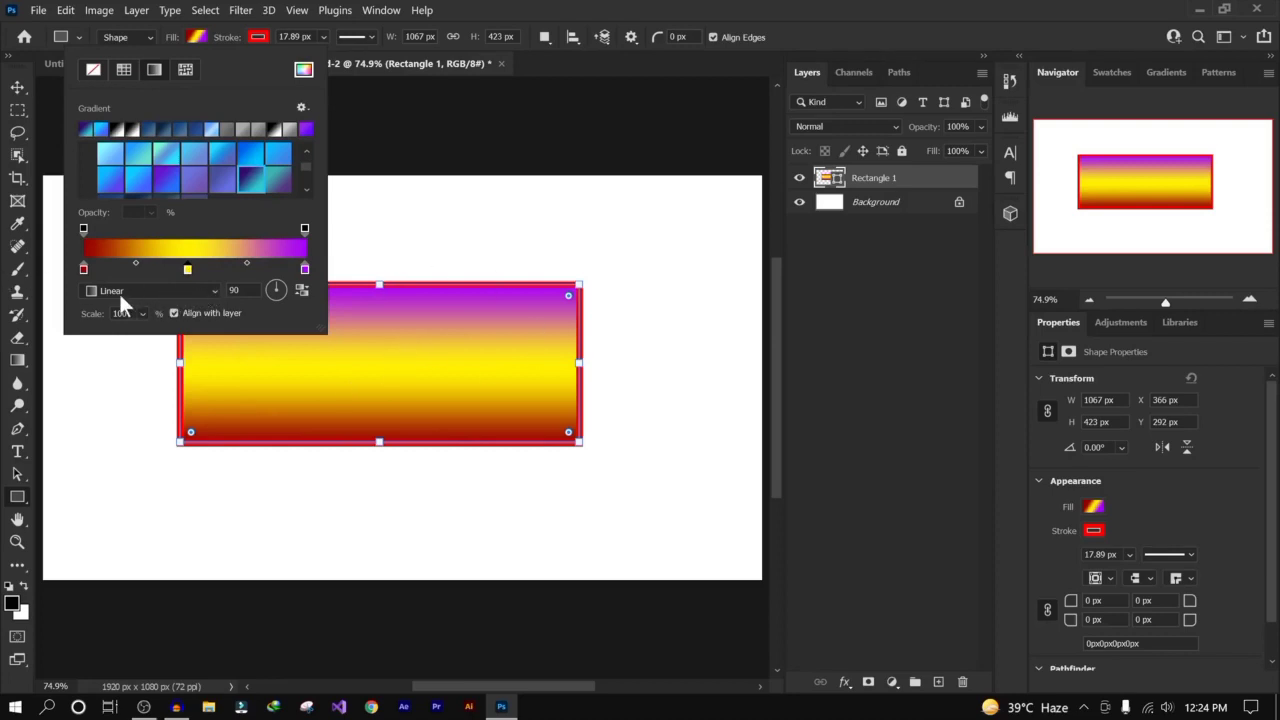
# Step: Try the Linear, Radial, Angle, Reflected and Diamond gradient styles in turn on the rectangle's fill
pyautogui.click(158, 287)
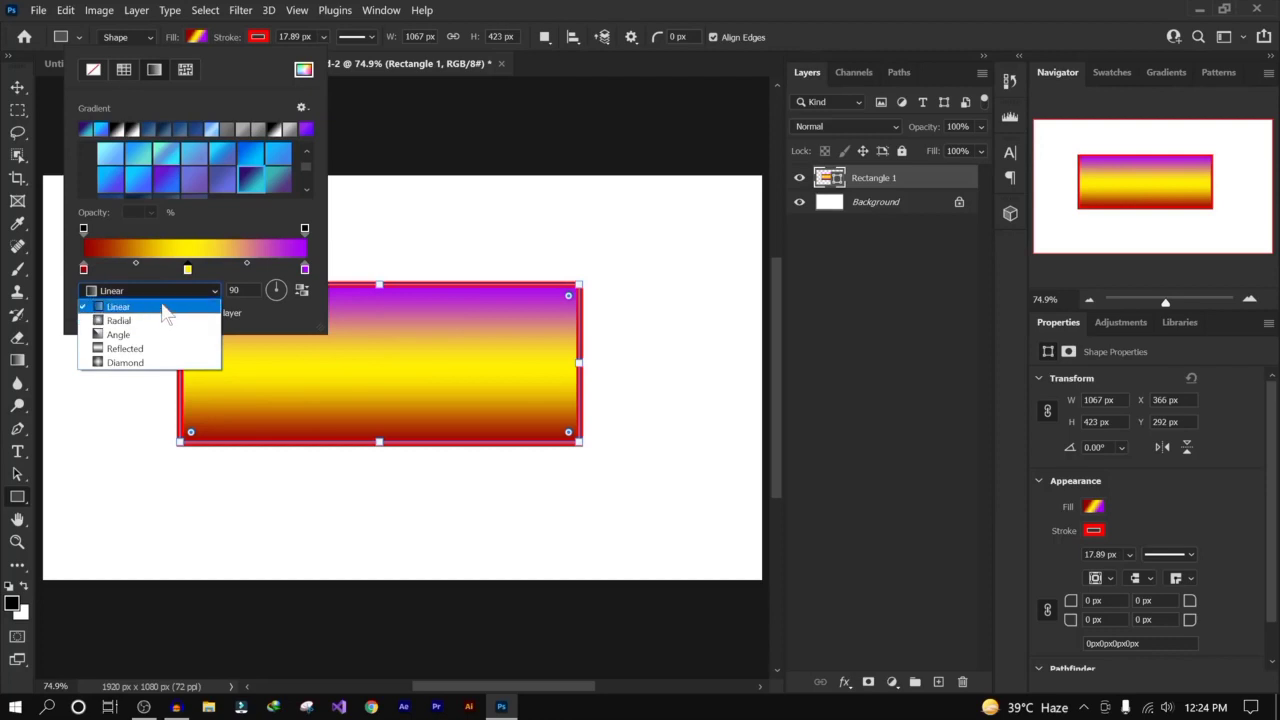
pyautogui.click(120, 306)
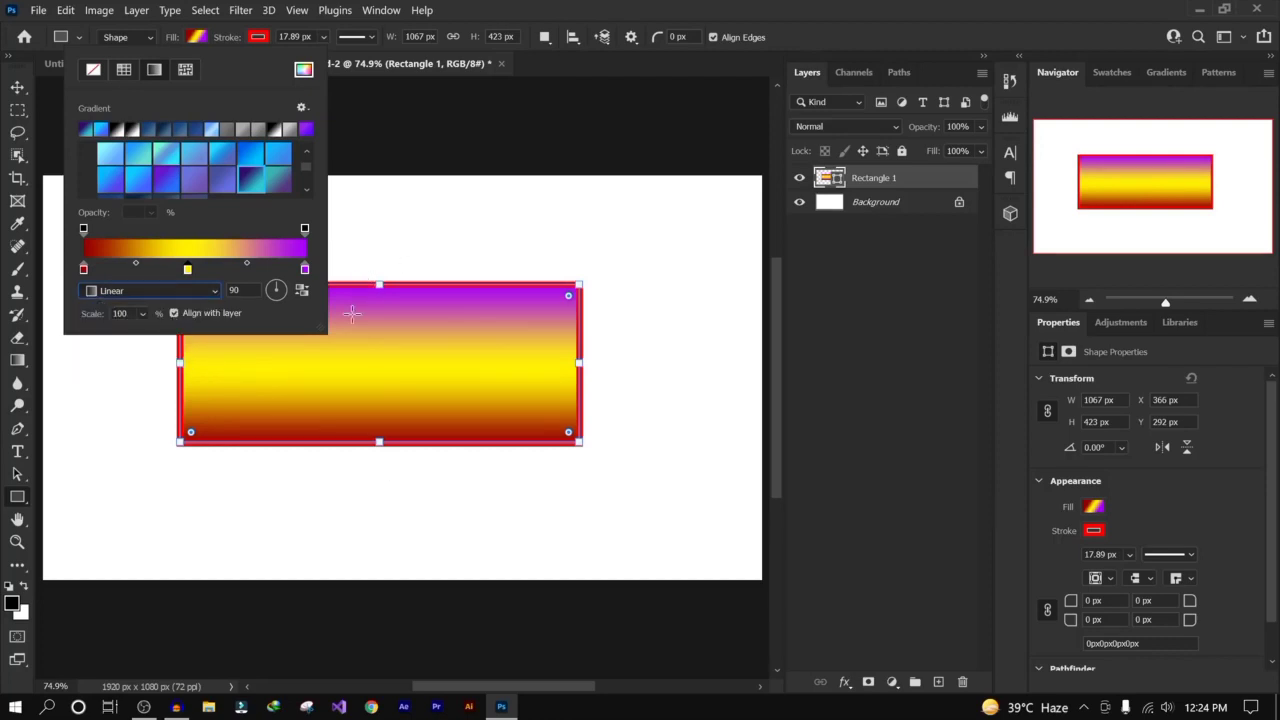
pyautogui.click(173, 288)
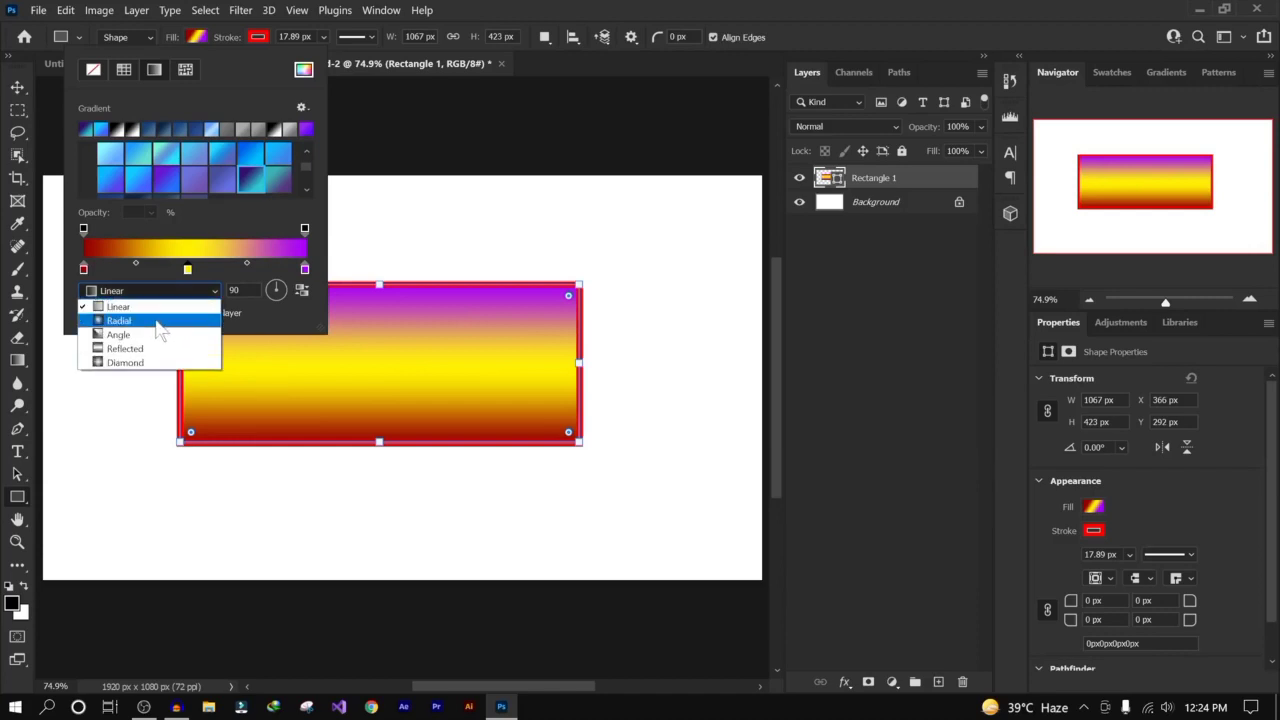
pyautogui.click(160, 330)
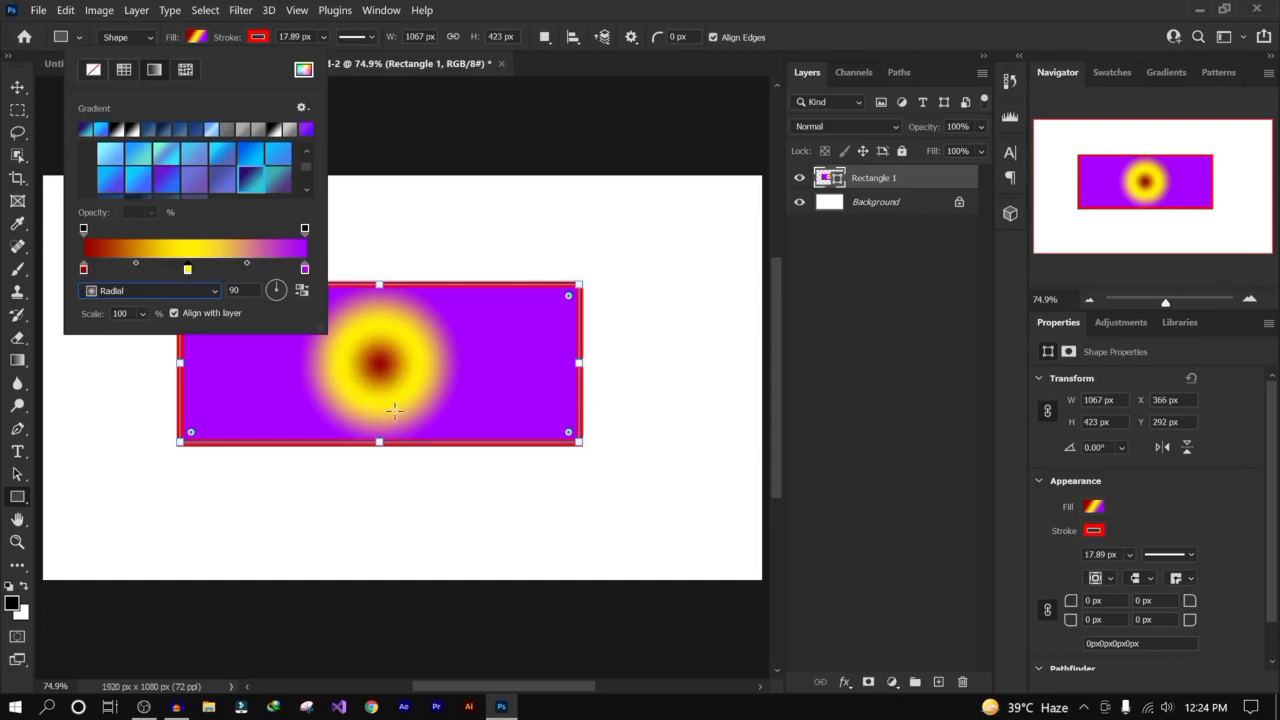
pyautogui.click(184, 293)
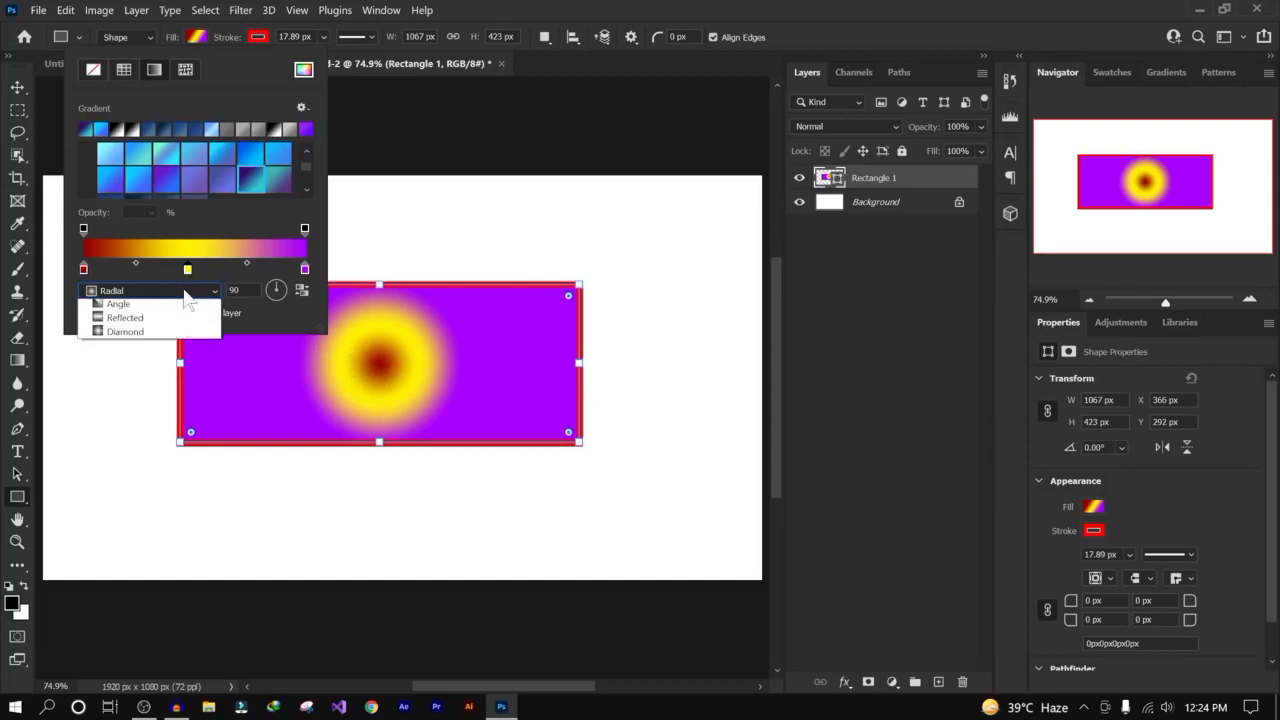
pyautogui.click(172, 331)
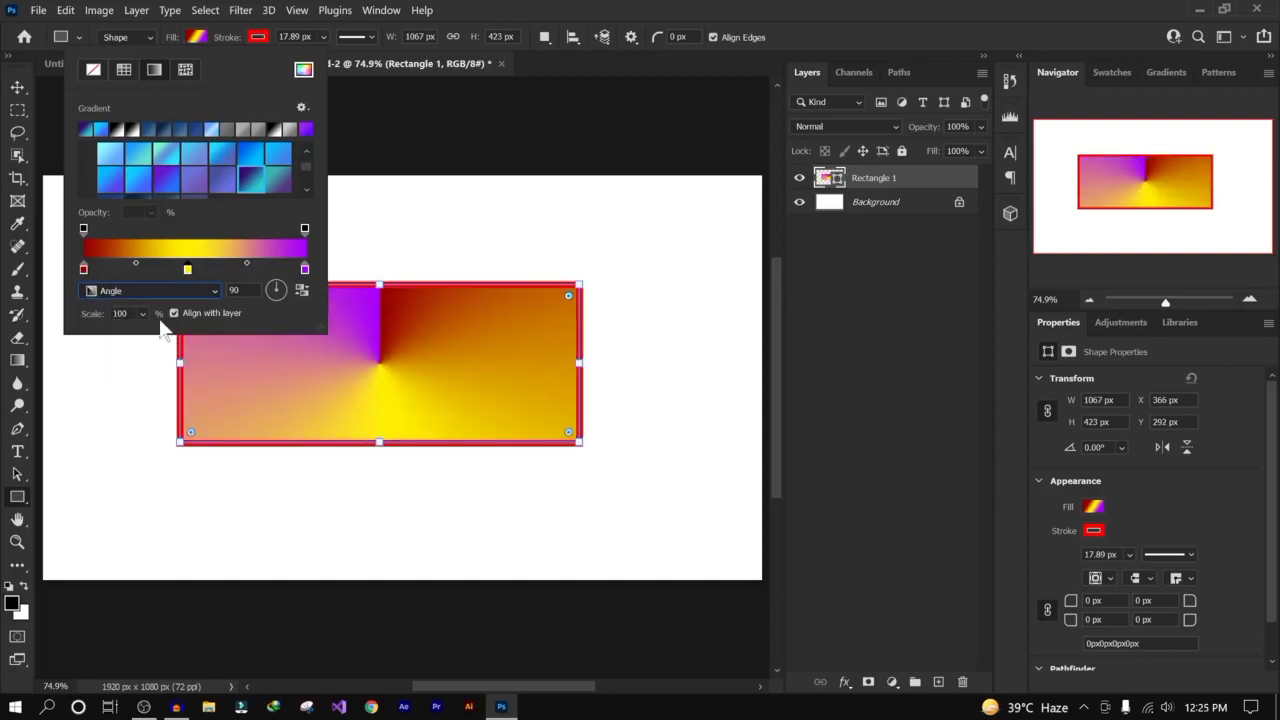
pyautogui.click(165, 291)
pyautogui.click(172, 349)
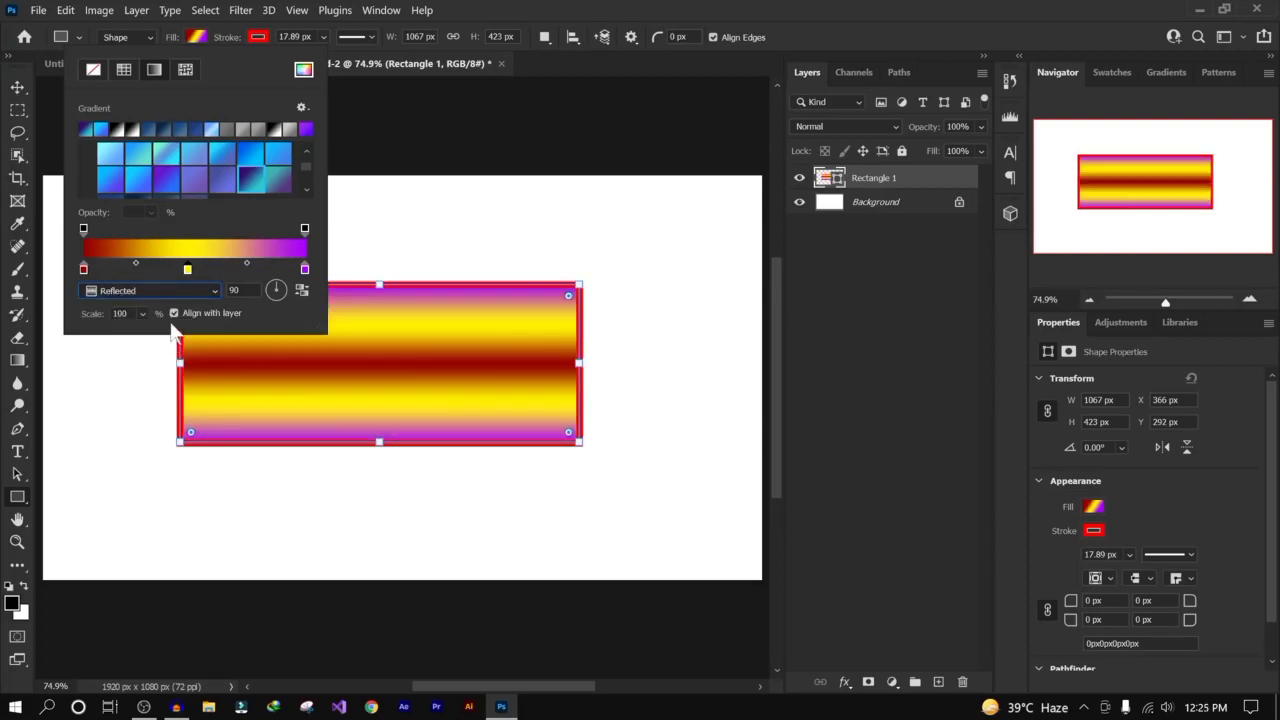
pyautogui.click(175, 290)
pyautogui.click(171, 363)
# Step: Set the fill gradient's style back to Linear and rotate its angle to 34 degrees
pyautogui.click(162, 289)
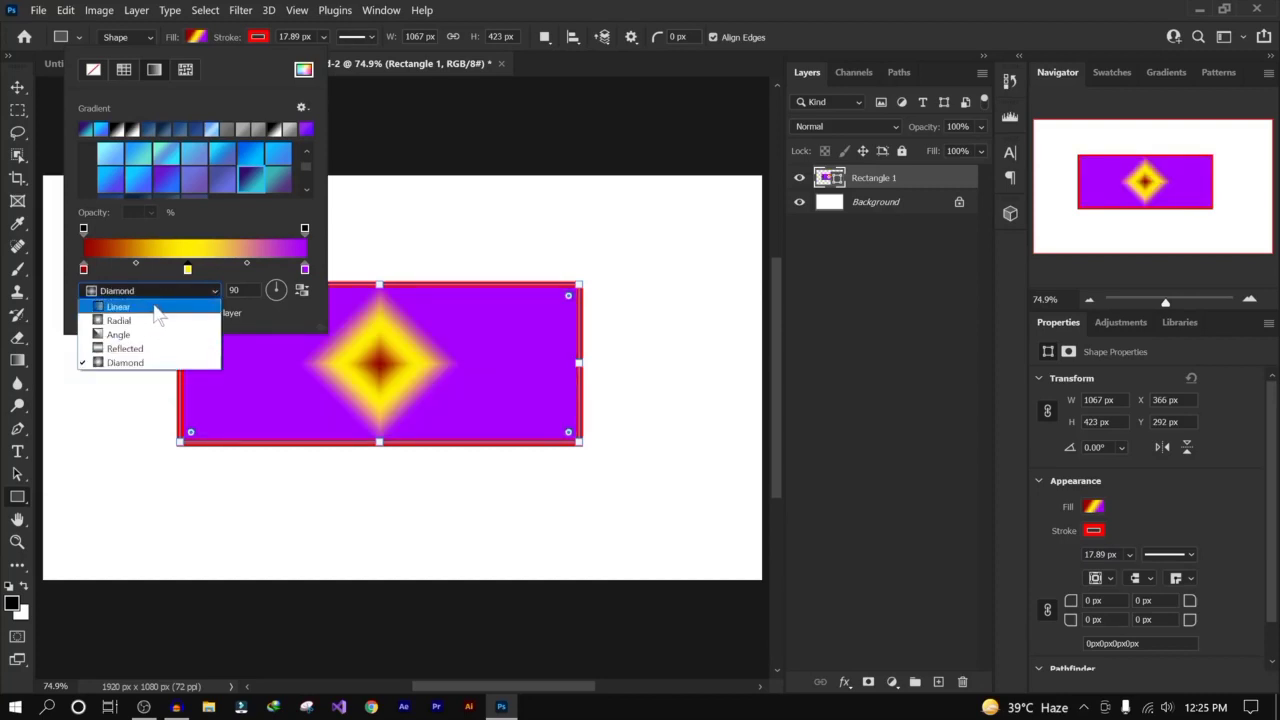
pyautogui.click(165, 305)
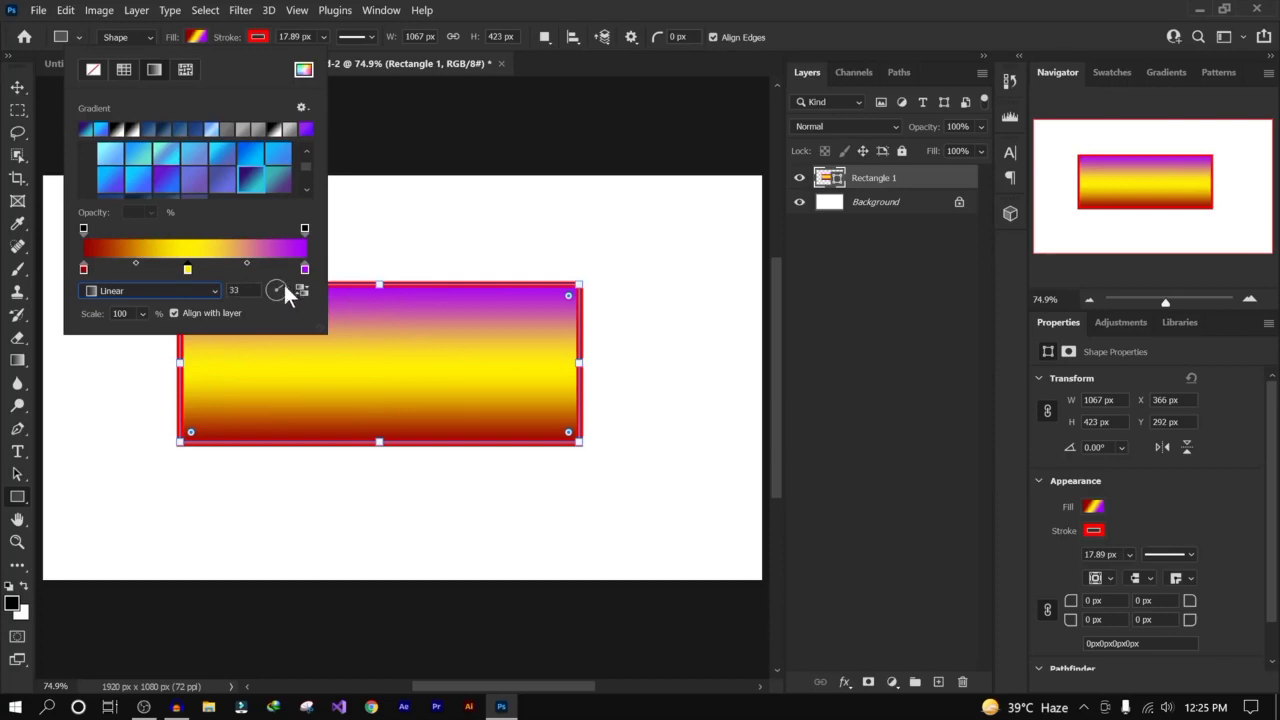
pyautogui.moveTo(283, 282); pyautogui.dragTo(273, 232)
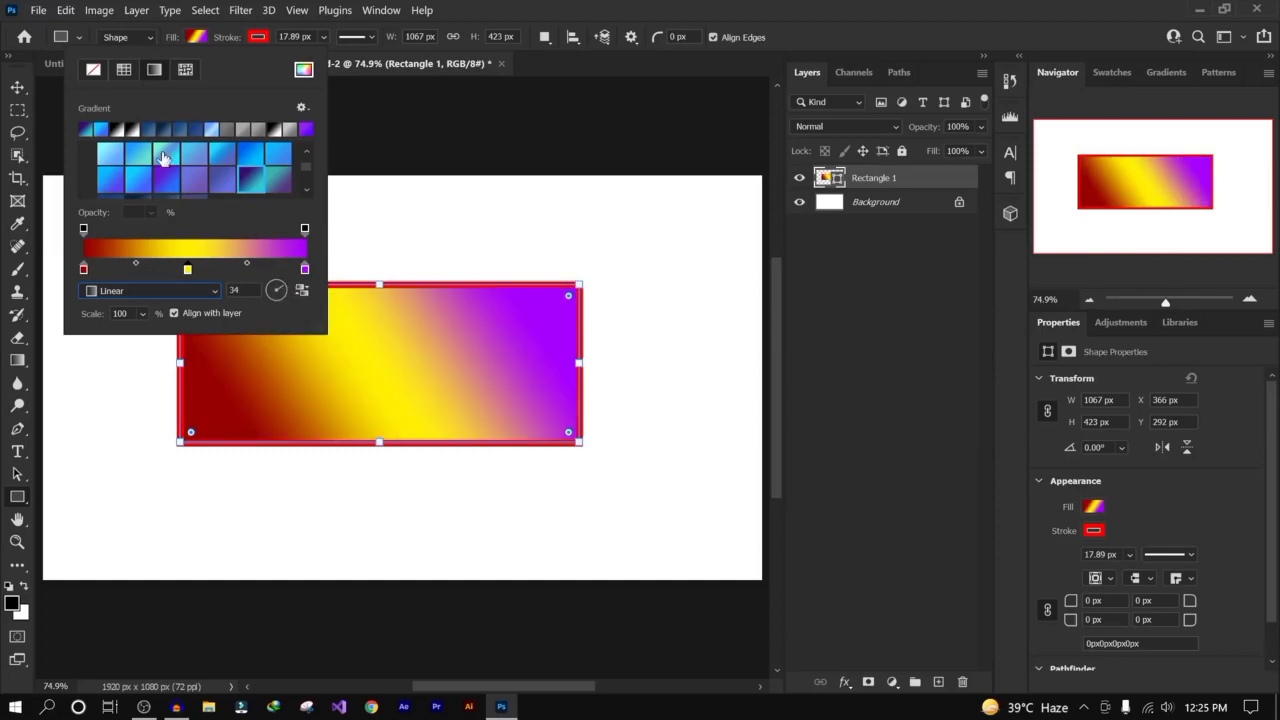
# Step: Collapse the Blues preset group and replace the rectangle's fill with a muted blue gradient from the recently used ones
pyautogui.scroll(-3, 190, 178)
pyautogui.scroll(3, 190, 178)
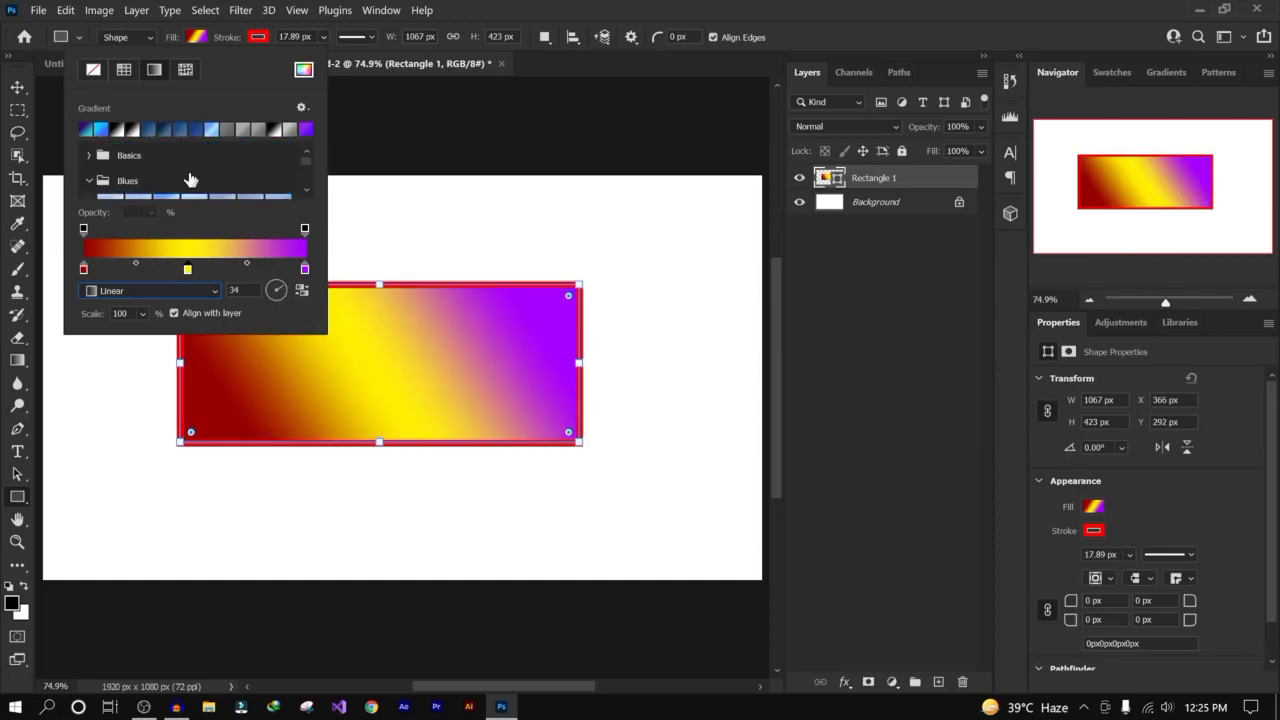
pyautogui.click(90, 181)
pyautogui.scroll(-3, 169, 163)
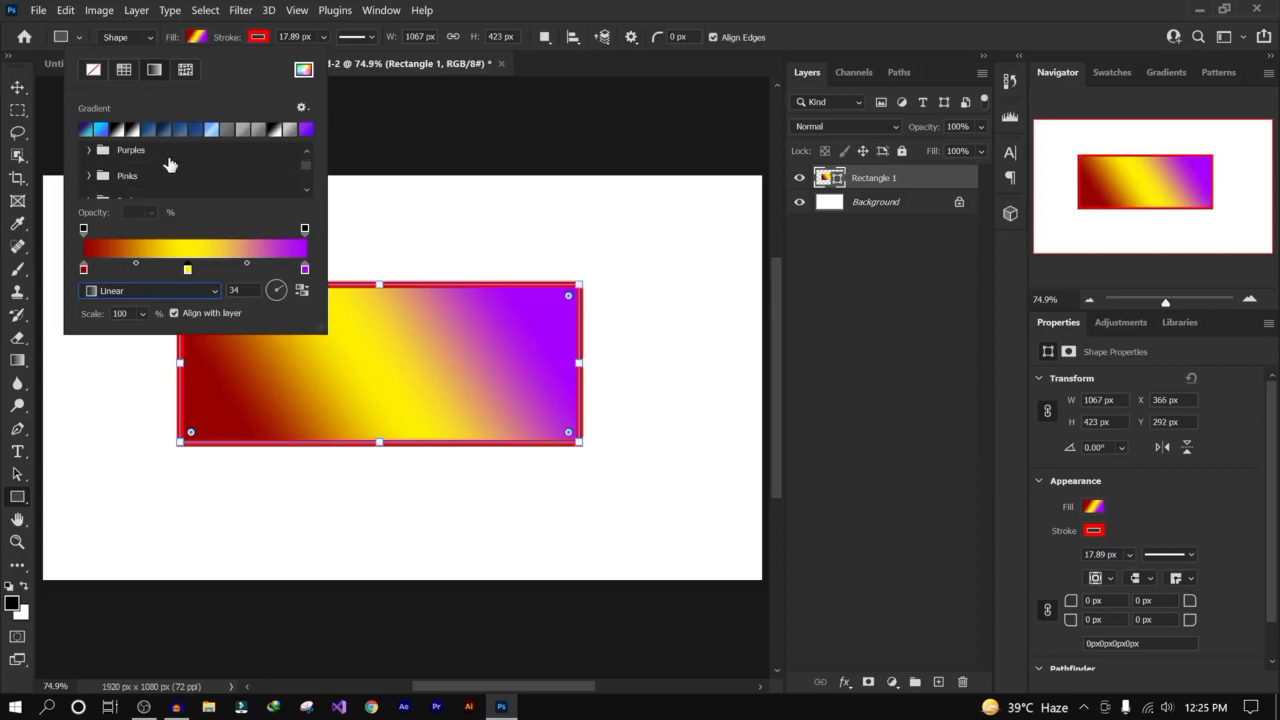
pyautogui.click(89, 130)
pyautogui.click(147, 131)
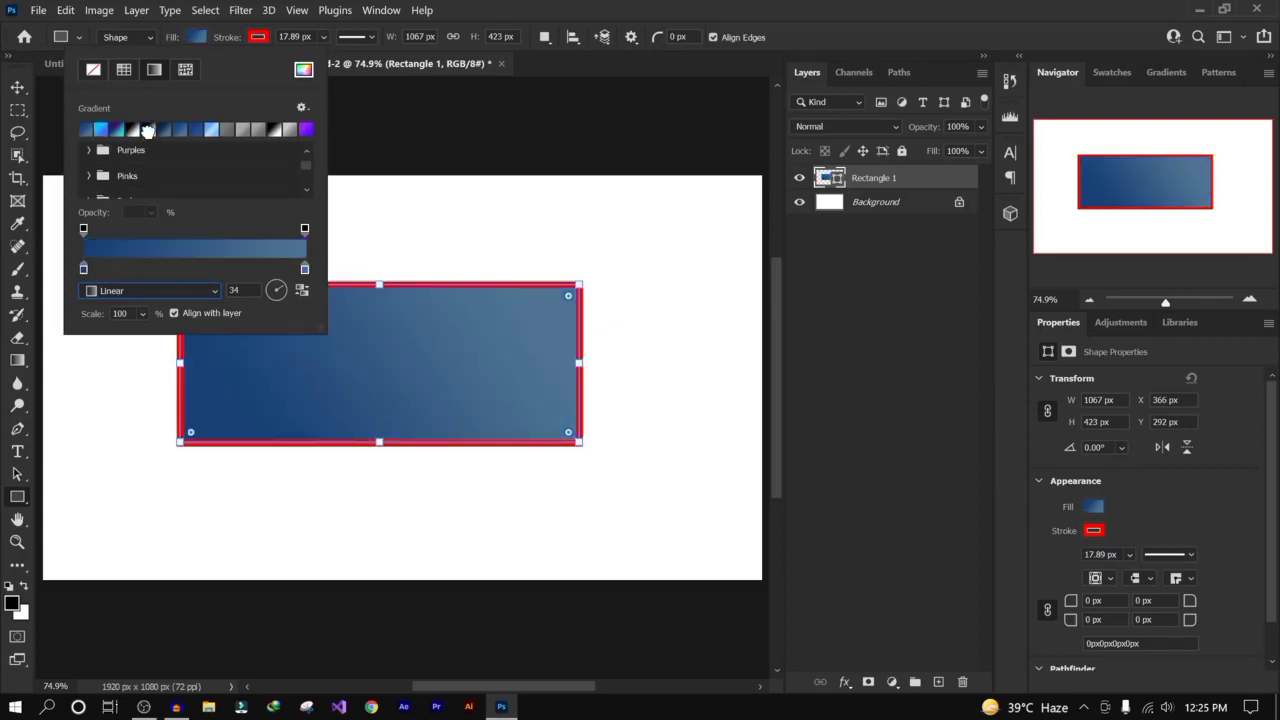
# Step: Try a pattern fill on the rectangle, using the second leaf pattern from the Trees group
pyautogui.click(193, 66)
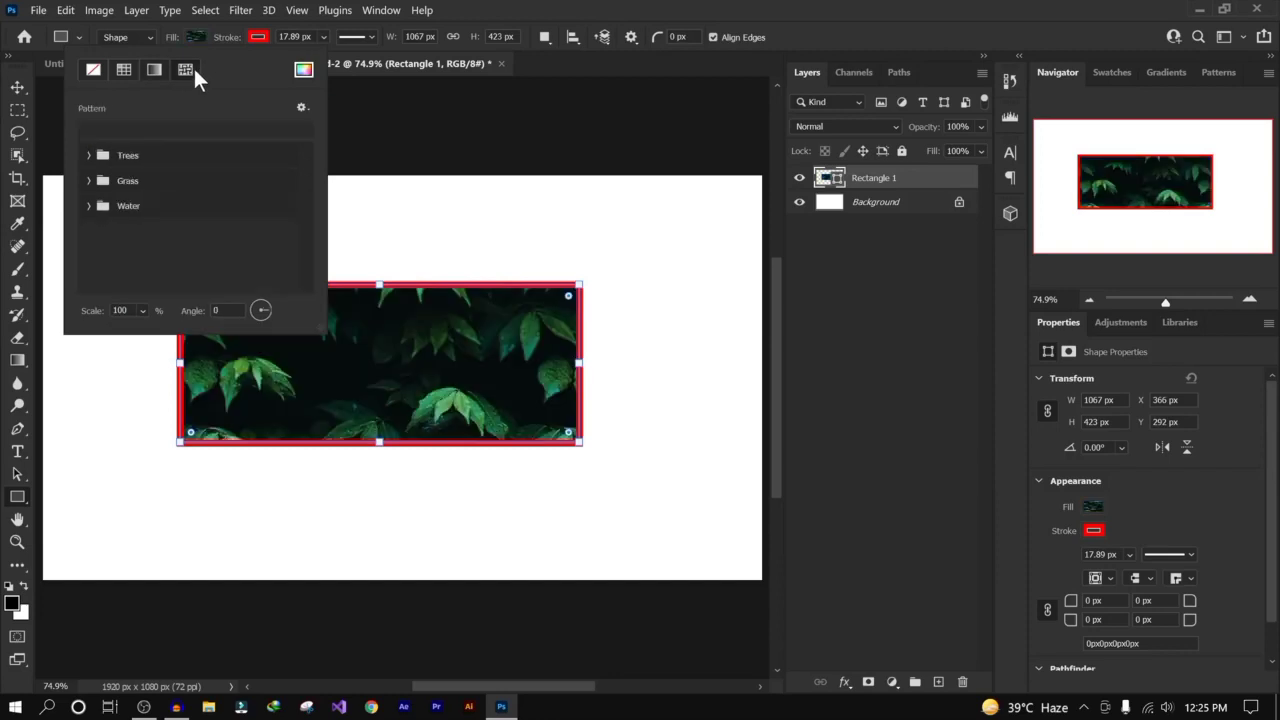
pyautogui.click(88, 155)
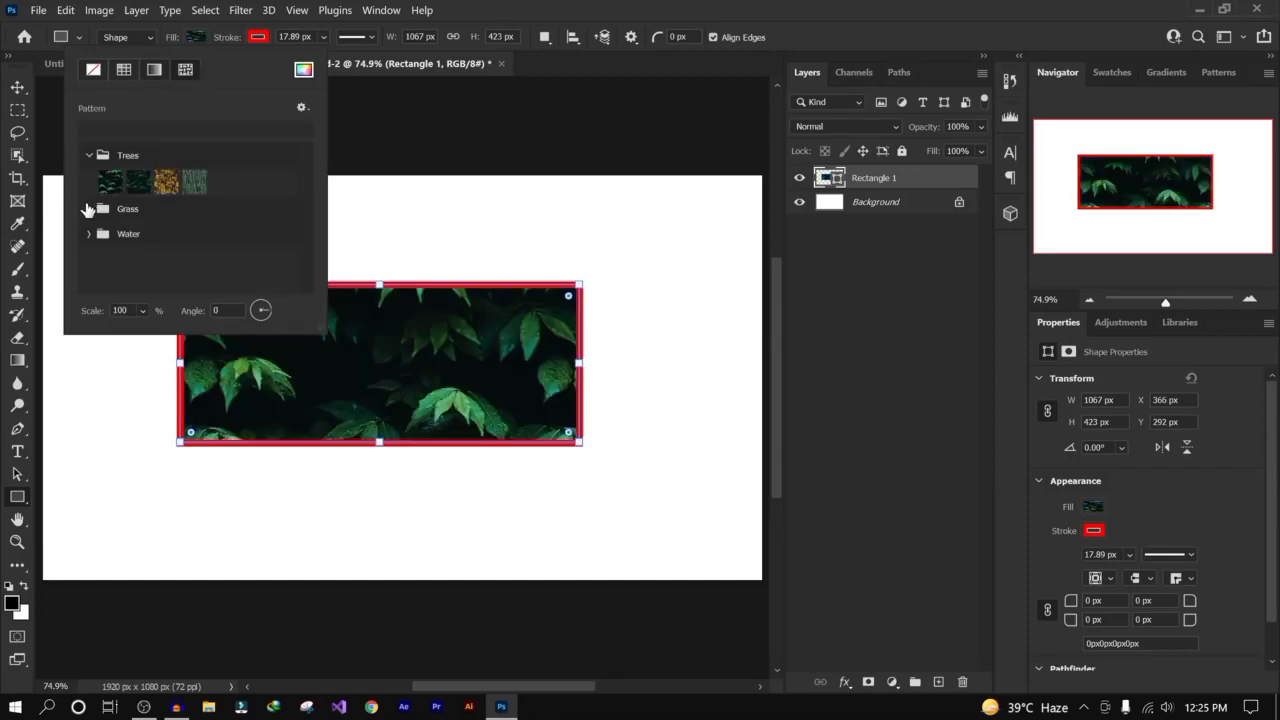
pyautogui.click(88, 209)
pyautogui.click(87, 210)
pyautogui.click(138, 184)
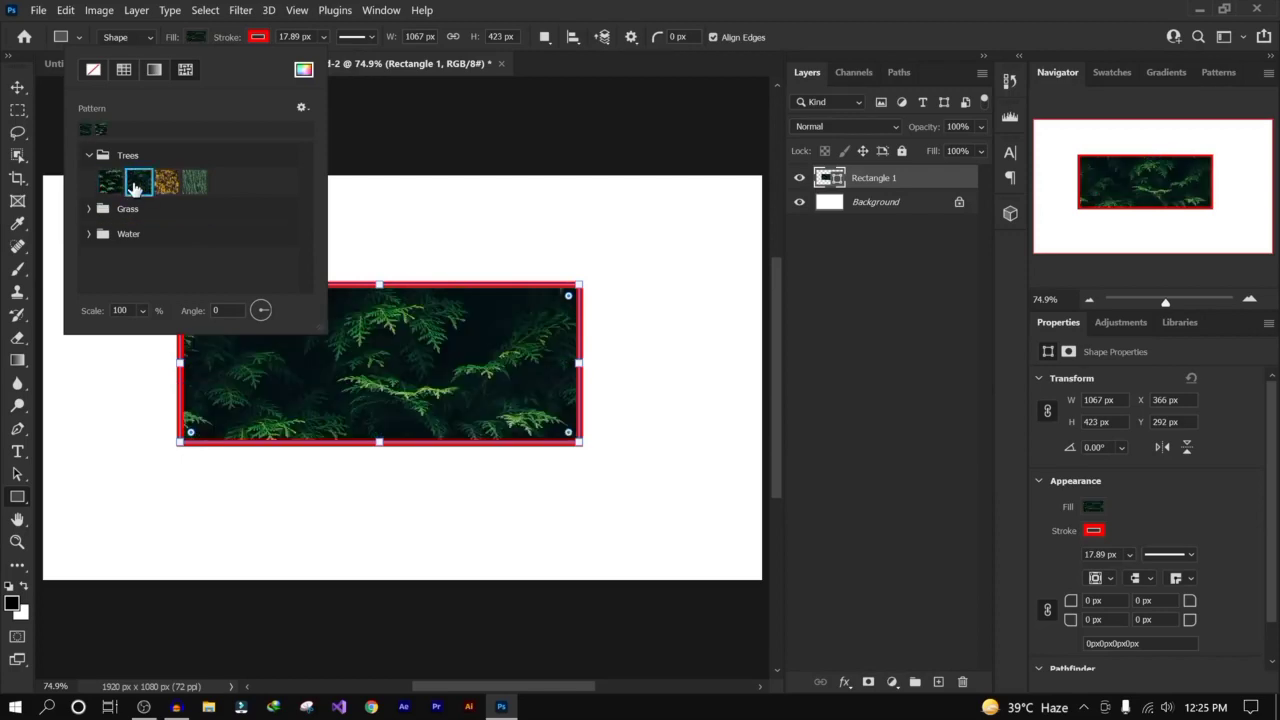
# Step: Switch the rectangle's fill to a solid color and look through the RGB, CMYK and Grayscale swatch groups
pyautogui.click(123, 69)
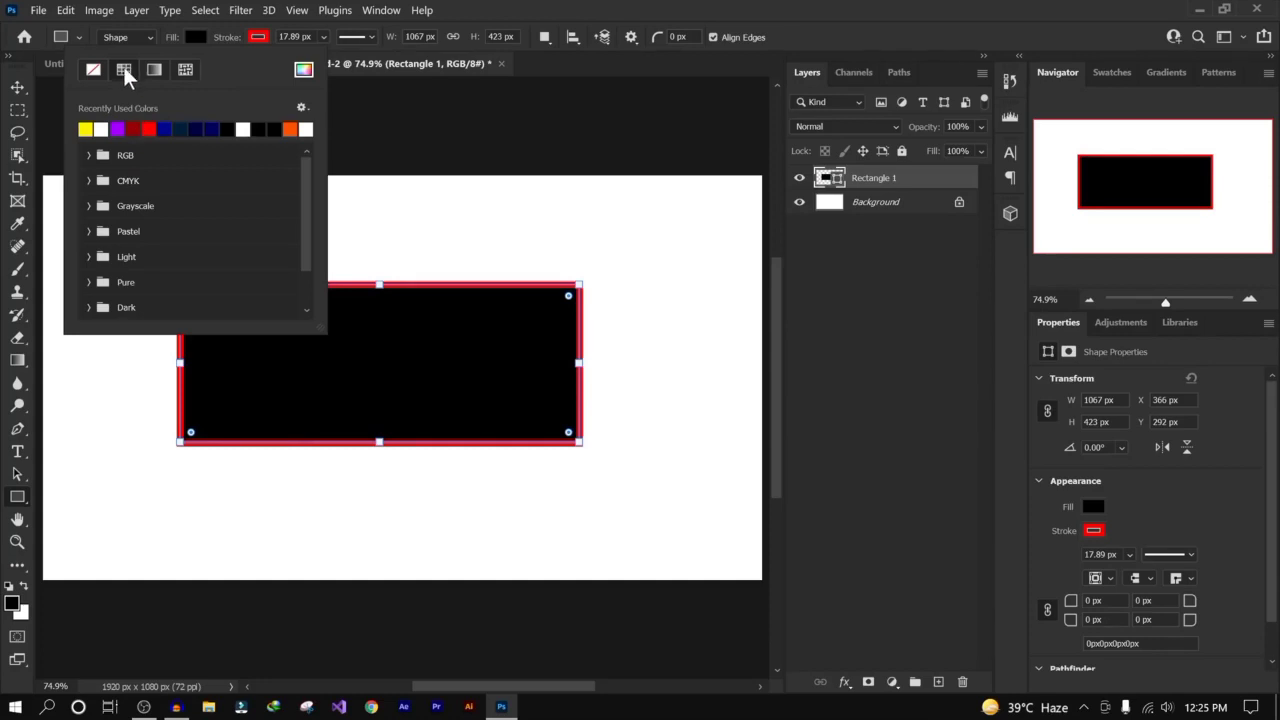
pyautogui.click(85, 158)
pyautogui.click(85, 160)
pyautogui.click(86, 180)
pyautogui.click(87, 181)
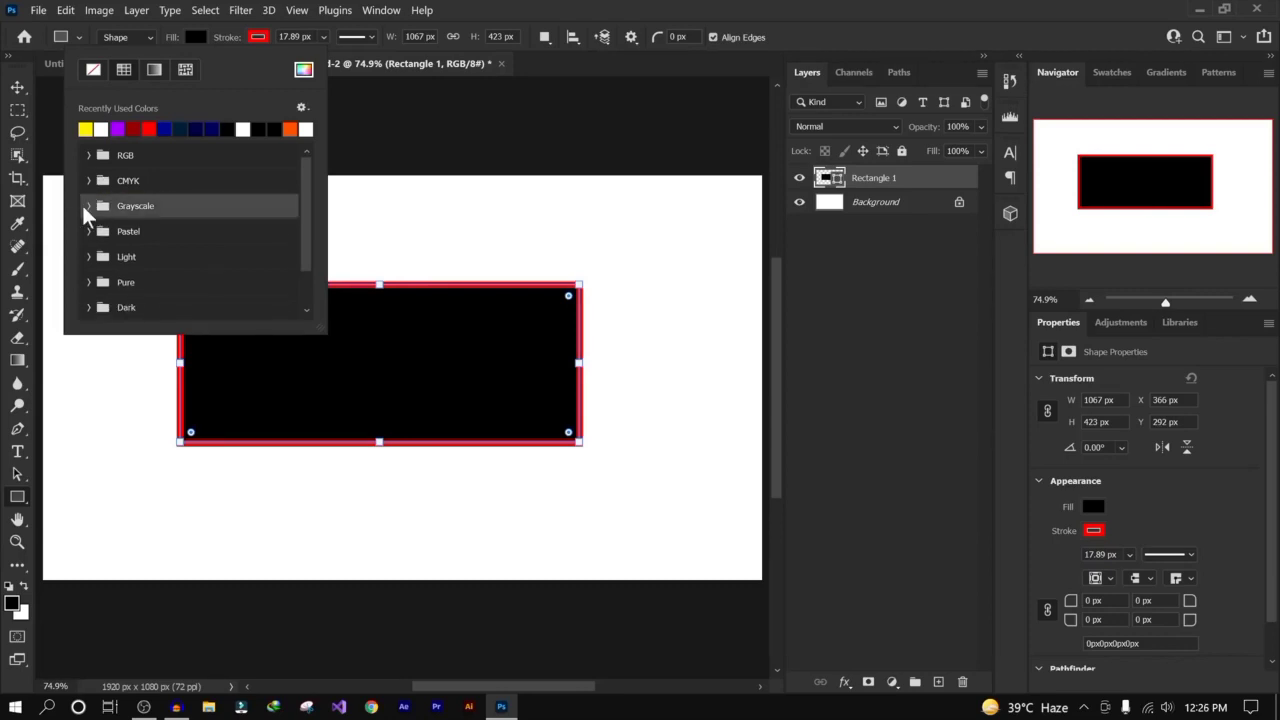
pyautogui.click(85, 205)
pyautogui.click(85, 205)
# Step: Set the rectangle's fill to a custom bright green (06ff00)
pyautogui.click(304, 72)
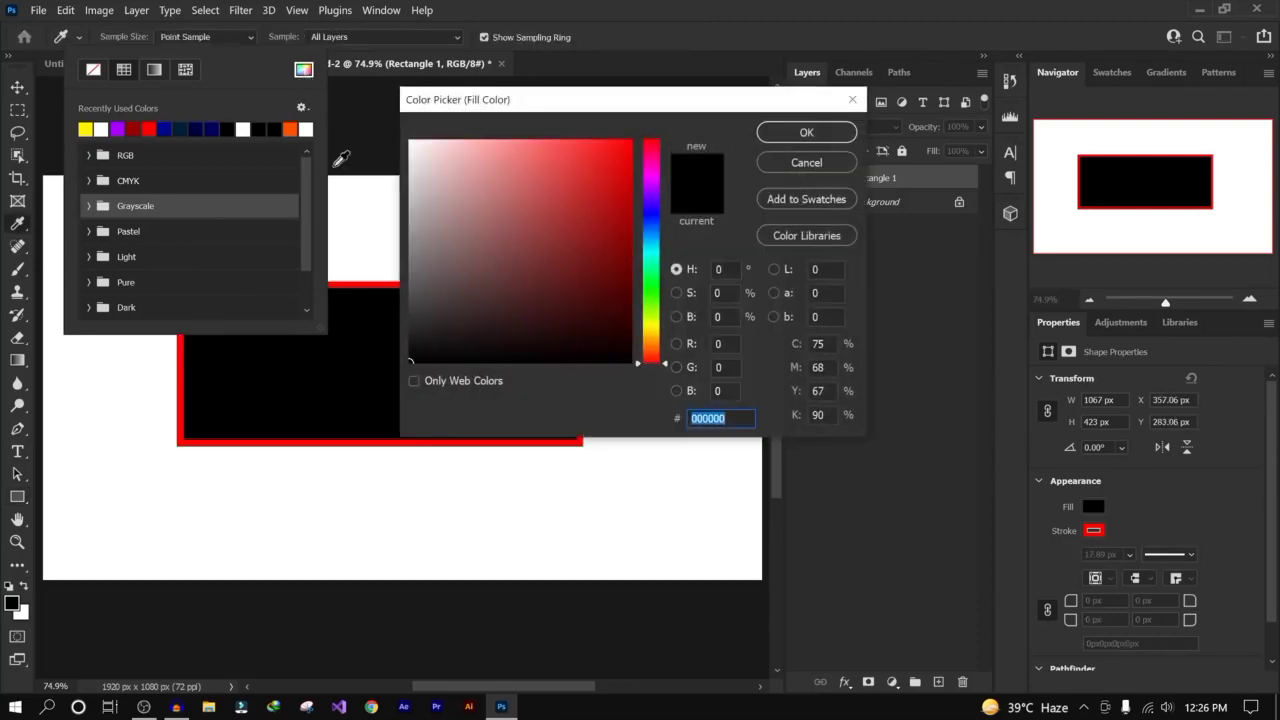
pyautogui.moveTo(652, 333)
pyautogui.mouseDown()
pyautogui.moveTo(652, 270)
pyautogui.moveTo(650, 288)
pyautogui.mouseUp()
pyautogui.moveTo(620, 150); pyautogui.dragTo(684, 101)
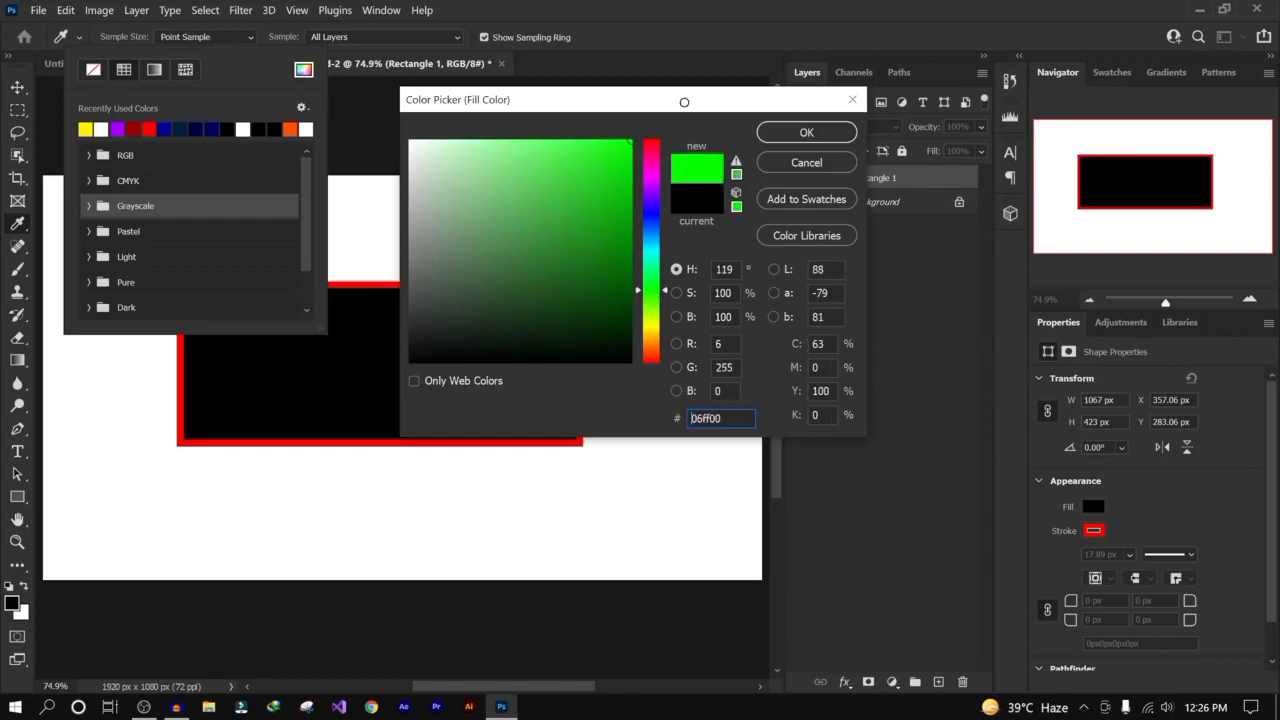
pyautogui.click(810, 129)
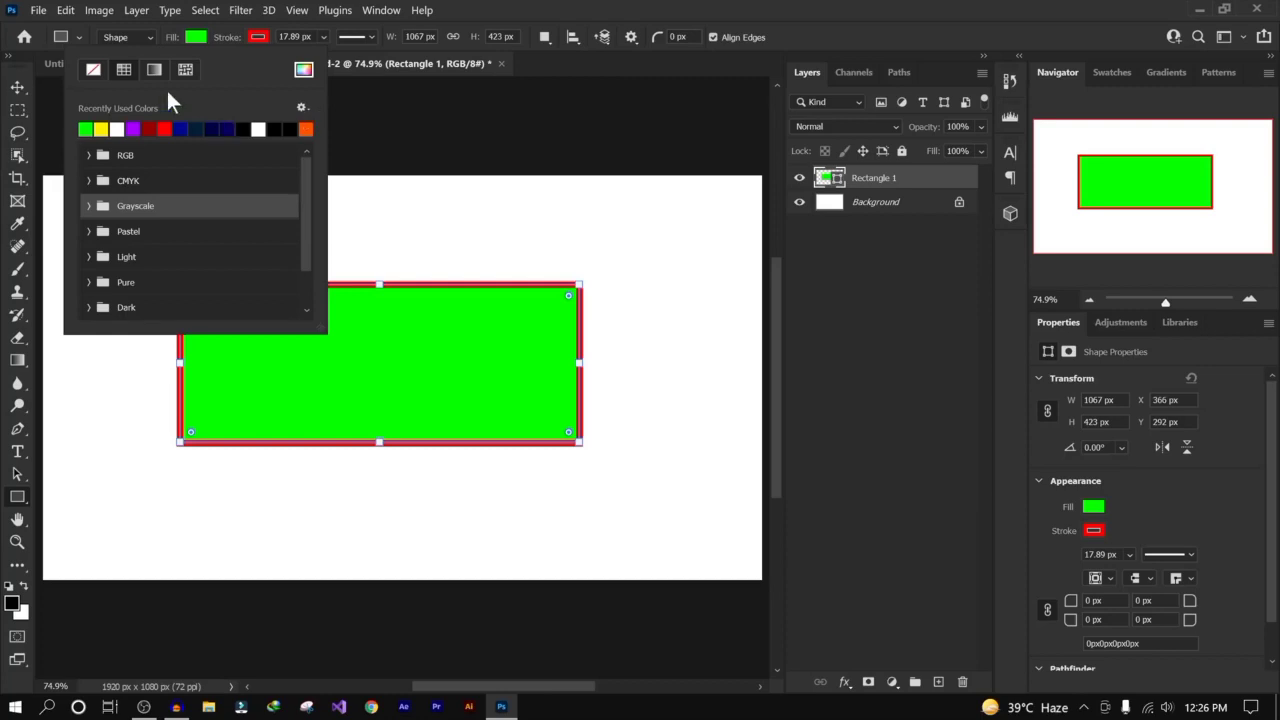
pyautogui.click(199, 37)
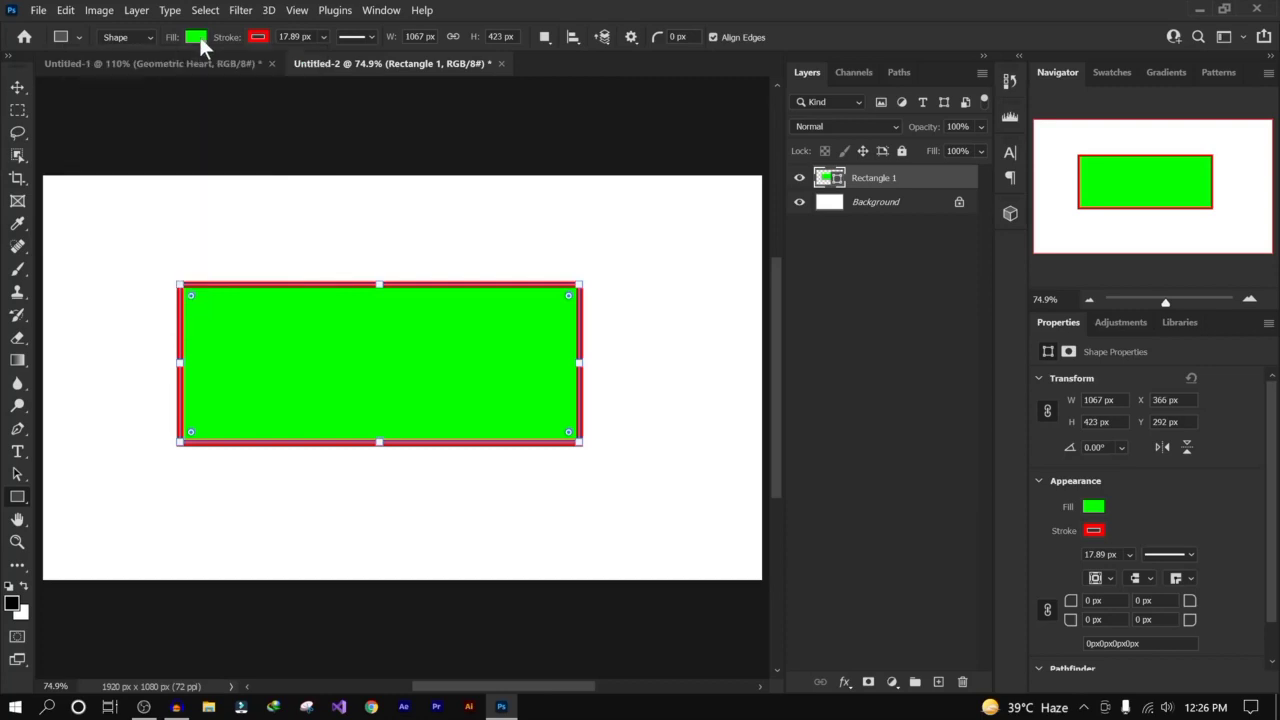
# Step: Try no stroke, a recently used red and a black-to-white gradient in turn on the rectangle's outline
pyautogui.click(258, 36)
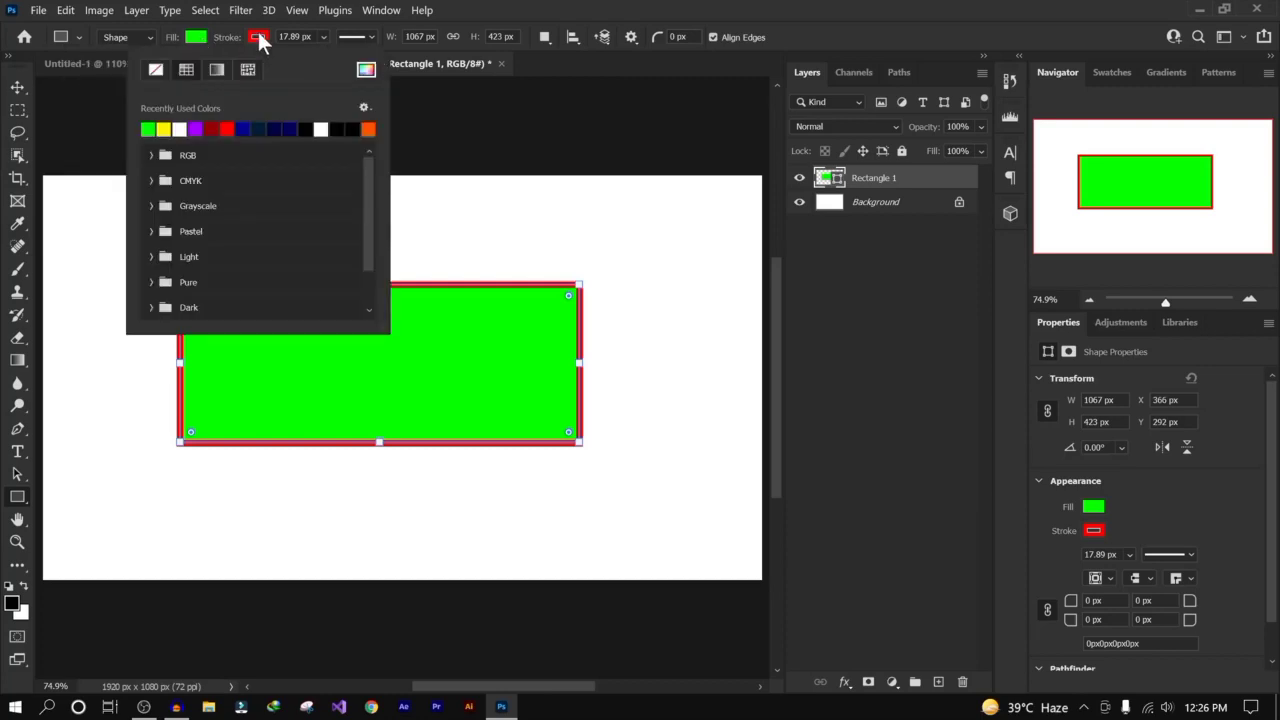
pyautogui.click(156, 72)
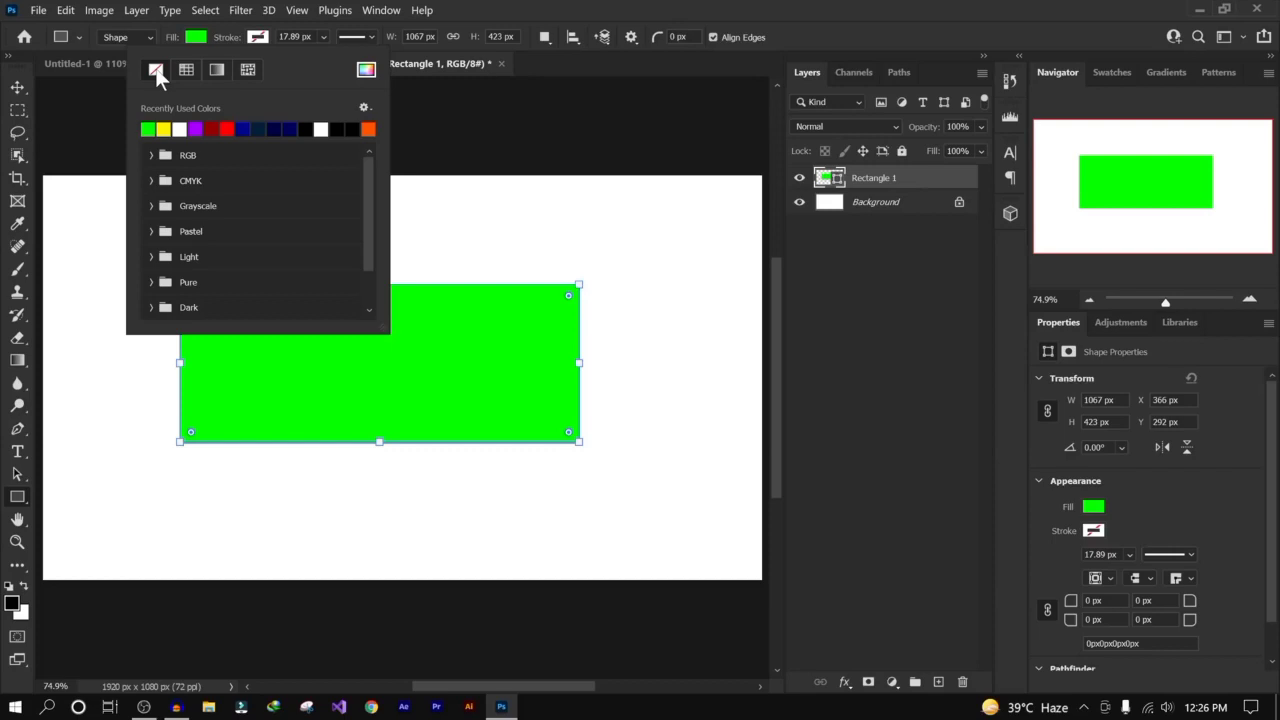
pyautogui.click(228, 128)
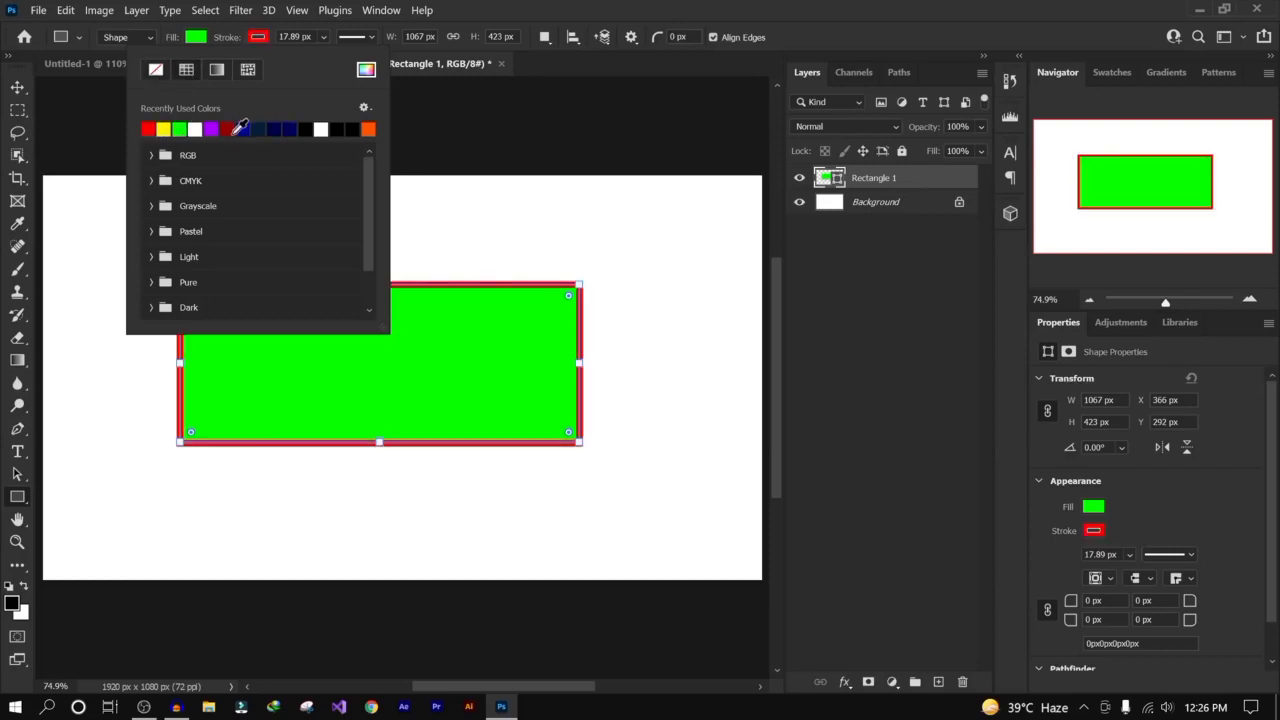
pyautogui.click(220, 70)
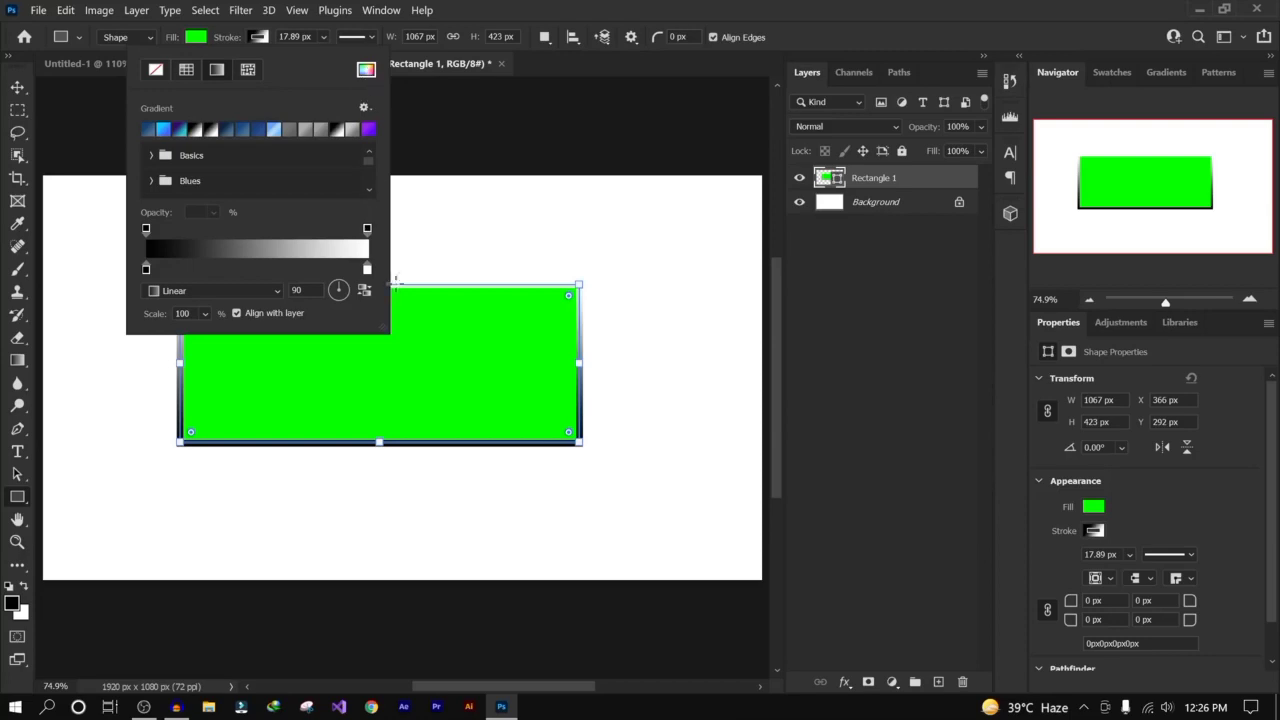
# Step: Switch the rectangle's stroke to a solid color and set it to red (ff0000)
pyautogui.click(183, 70)
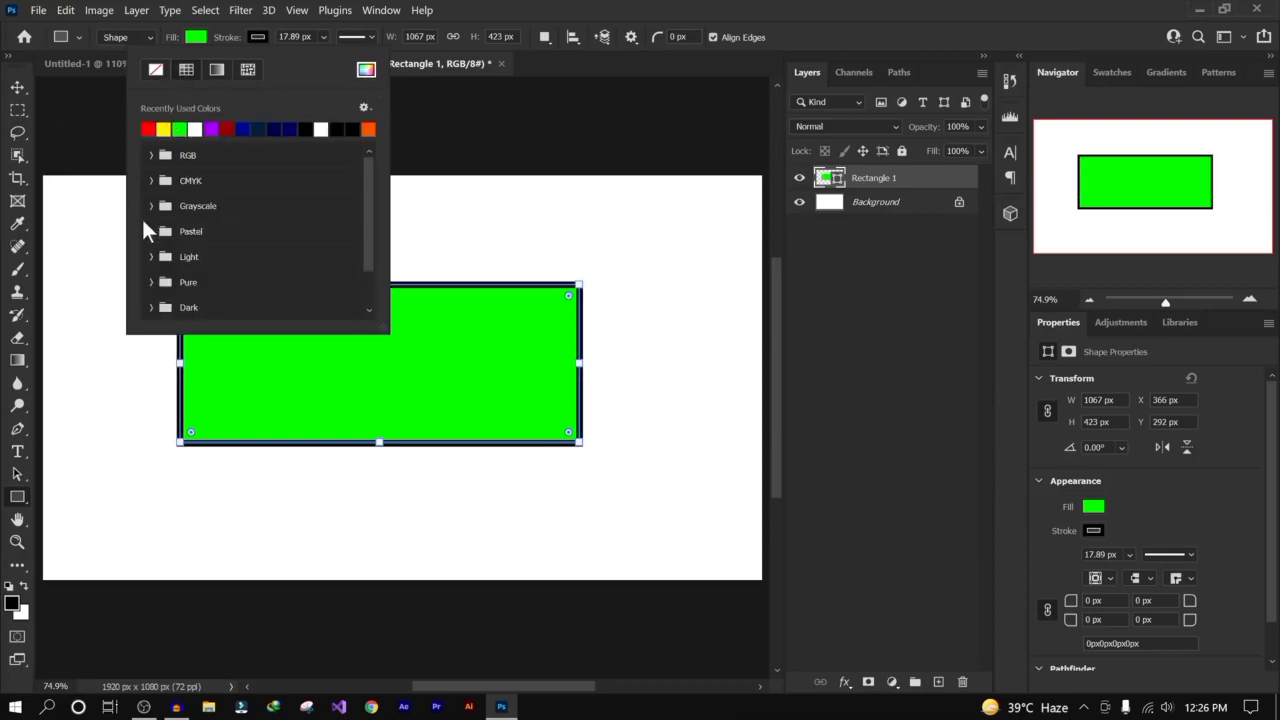
pyautogui.click(366, 69)
pyautogui.click(631, 140)
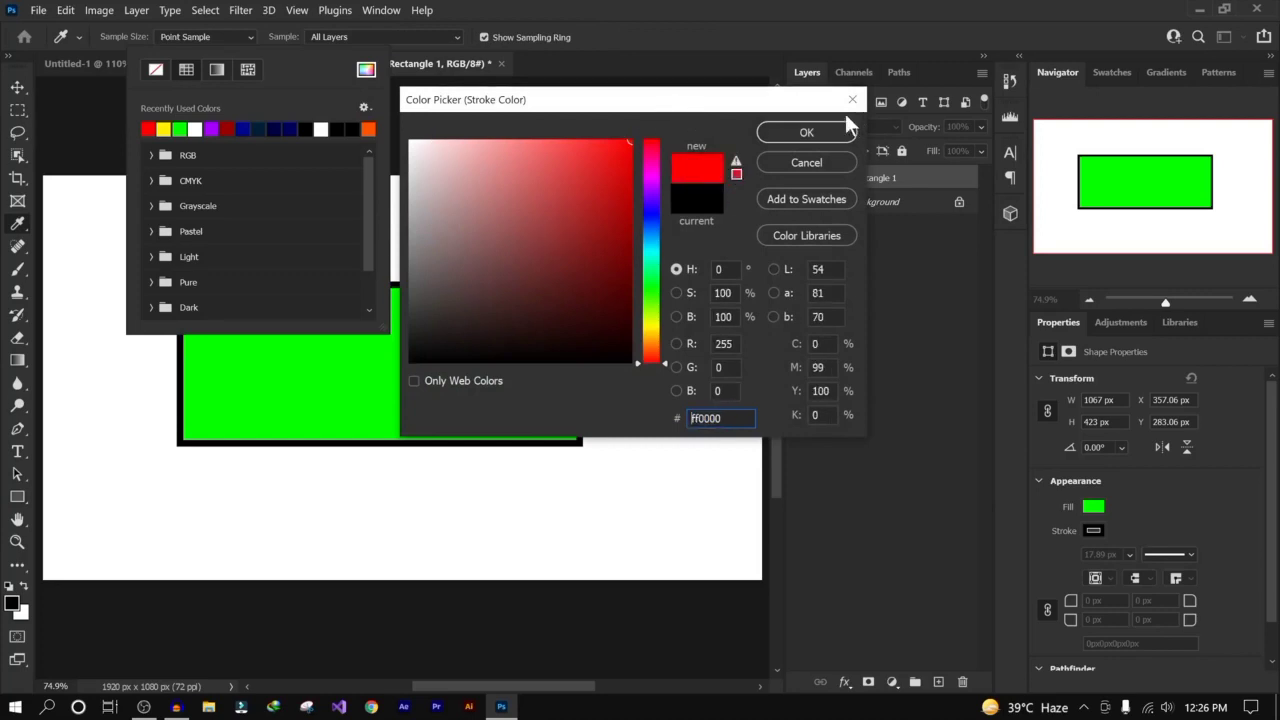
pyautogui.click(797, 135)
pyautogui.click(800, 136)
# Step: Reduce the rectangle's stroke width to 0.95 px and turn the stroke off
pyautogui.click(323, 37)
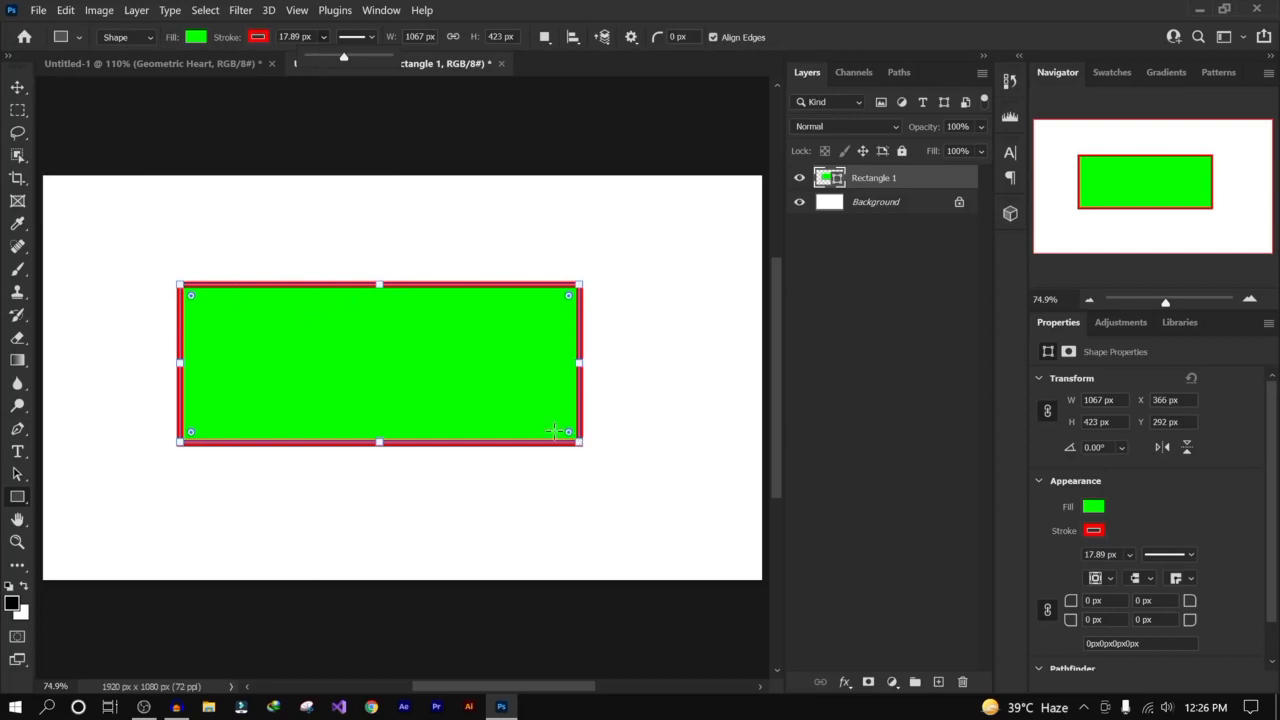
pyautogui.moveTo(345, 52)
pyautogui.mouseDown()
pyautogui.moveTo(310, 52)
pyautogui.moveTo(354, 57)
pyautogui.moveTo(266, 40)
pyautogui.mouseUp()
pyautogui.click(256, 37)
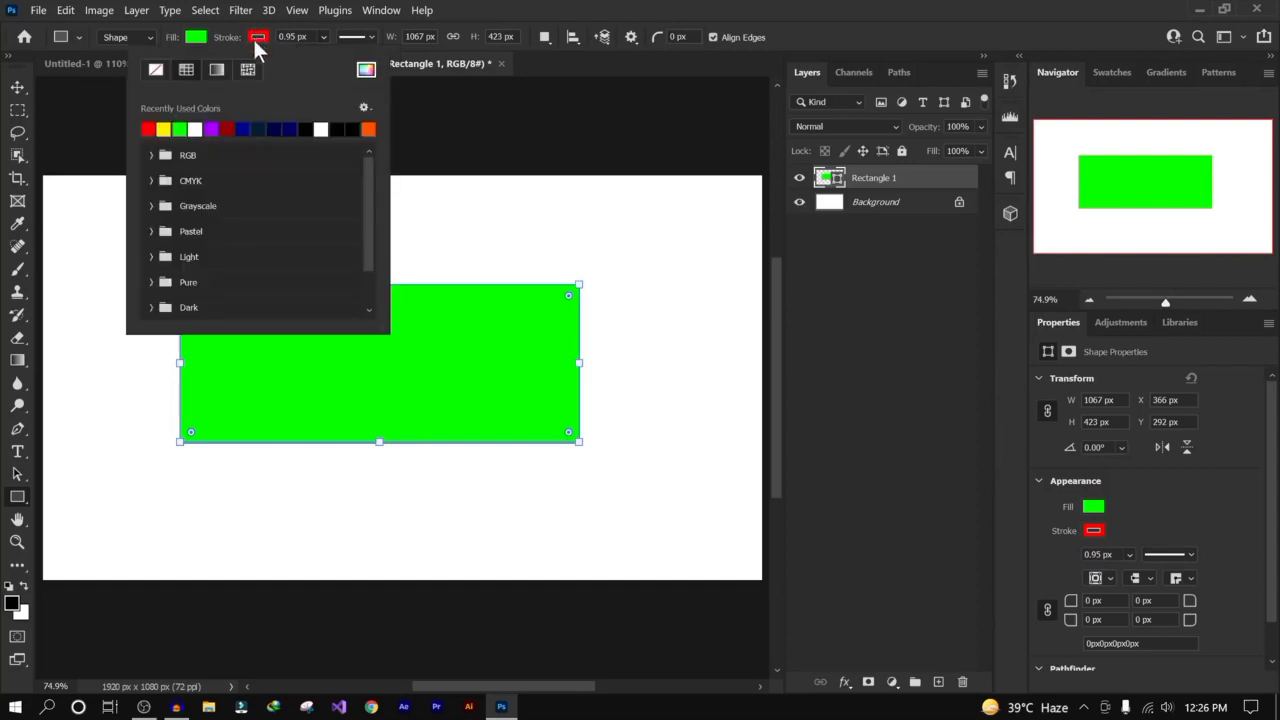
pyautogui.click(153, 69)
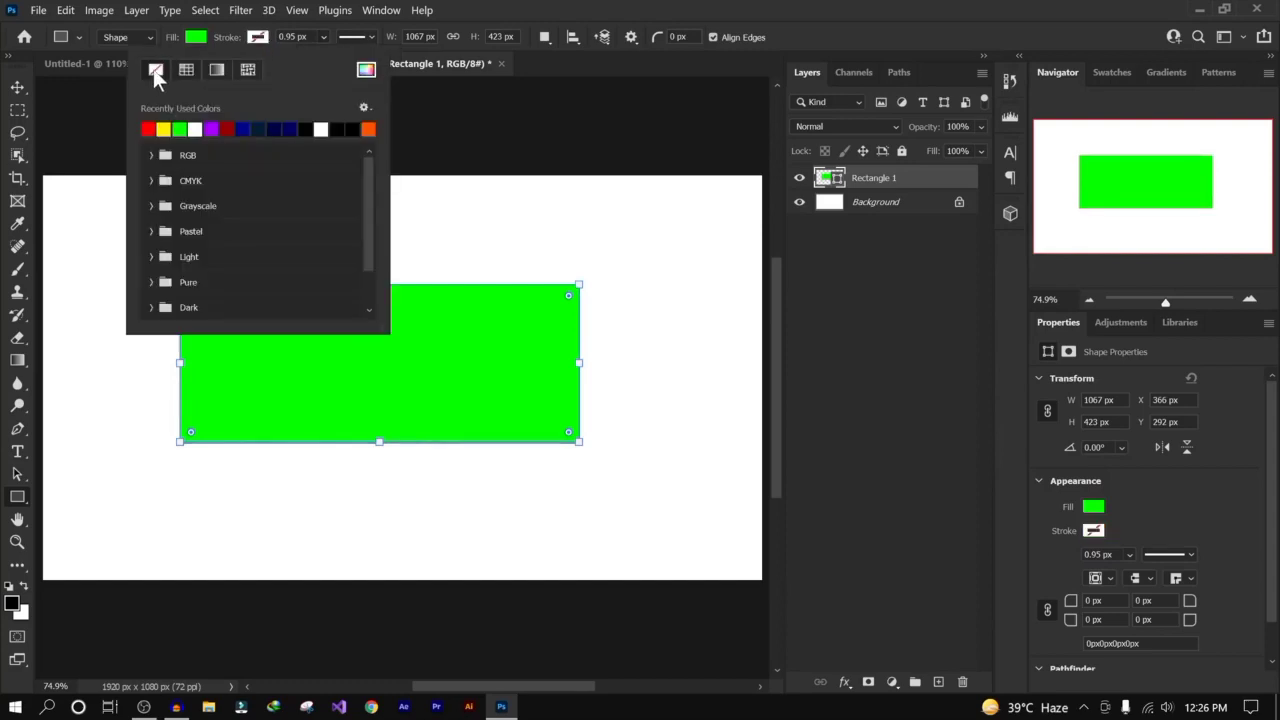
# Step: Give the rectangle a solid dark red stroke with a width of 14.04 px
pyautogui.click(185, 72)
pyautogui.click(323, 37)
pyautogui.moveTo(330, 58)
pyautogui.mouseDown()
pyautogui.moveTo(365, 54)
pyautogui.moveTo(352, 55)
pyautogui.mouseUp()
# Step: Try the dashed and dotted line types on the rectangle's stroke and return it to the solid line
pyautogui.click(366, 37)
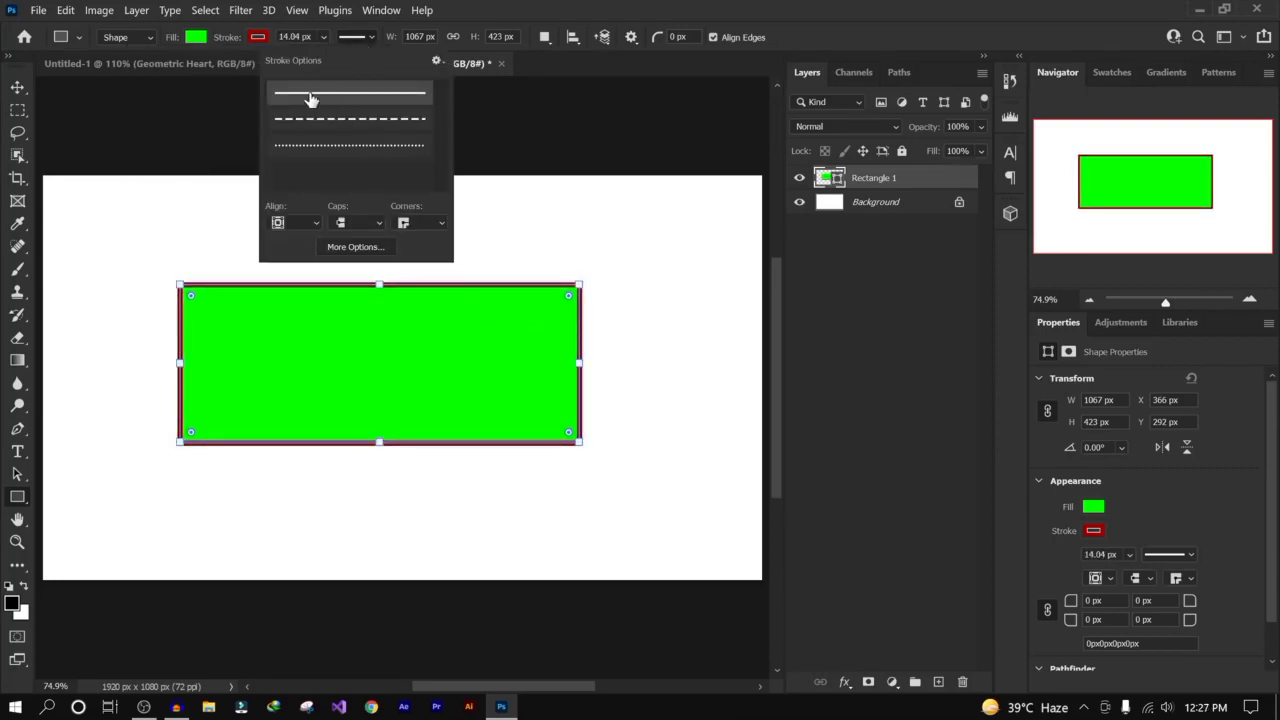
pyautogui.click(347, 128)
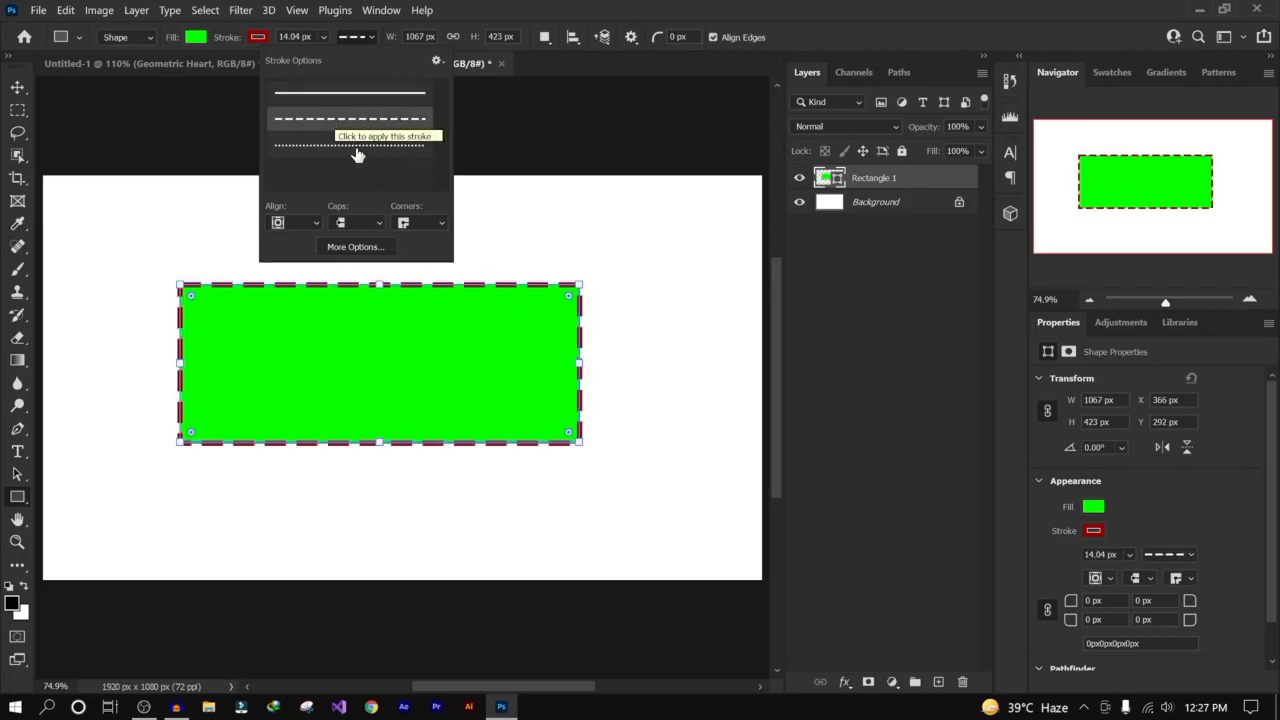
pyautogui.click(357, 155)
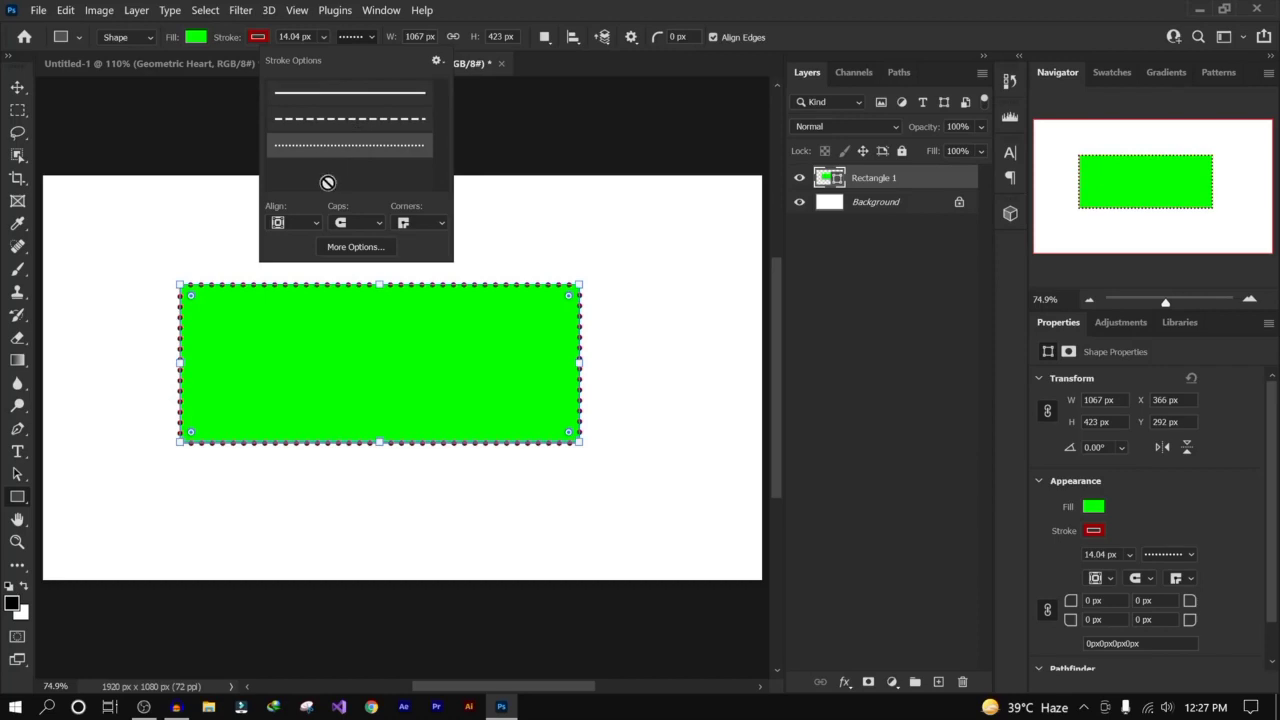
pyautogui.click(304, 222)
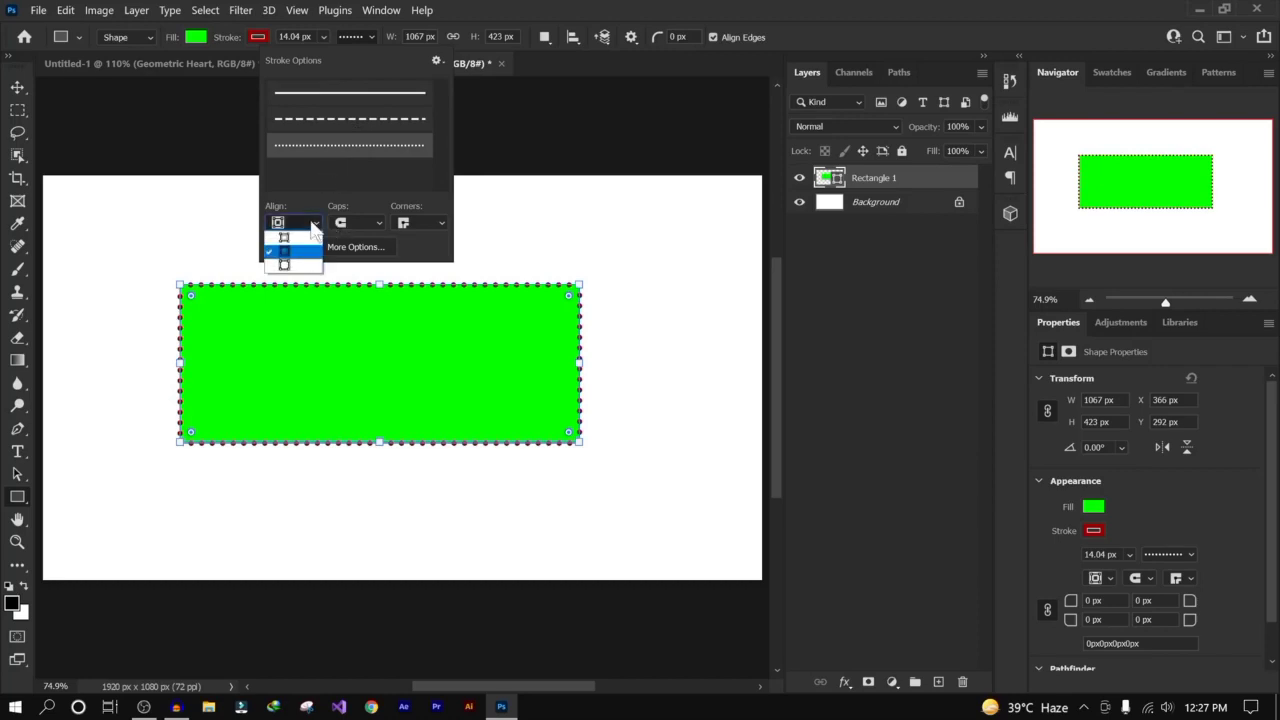
pyautogui.click(350, 175)
pyautogui.click(343, 94)
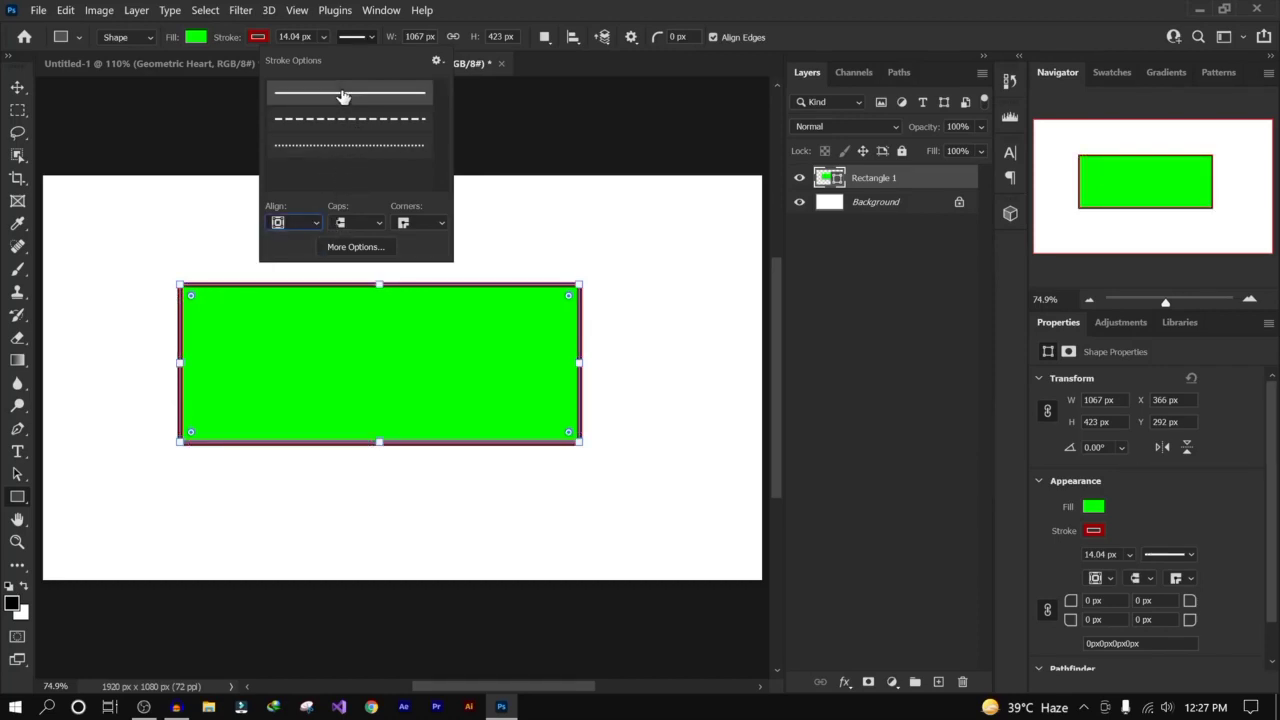
# Step: Increase the rectangle's stroke width to 33.92 px
pyautogui.click(323, 37)
pyautogui.moveTo(318, 55); pyautogui.dragTo(369, 60)
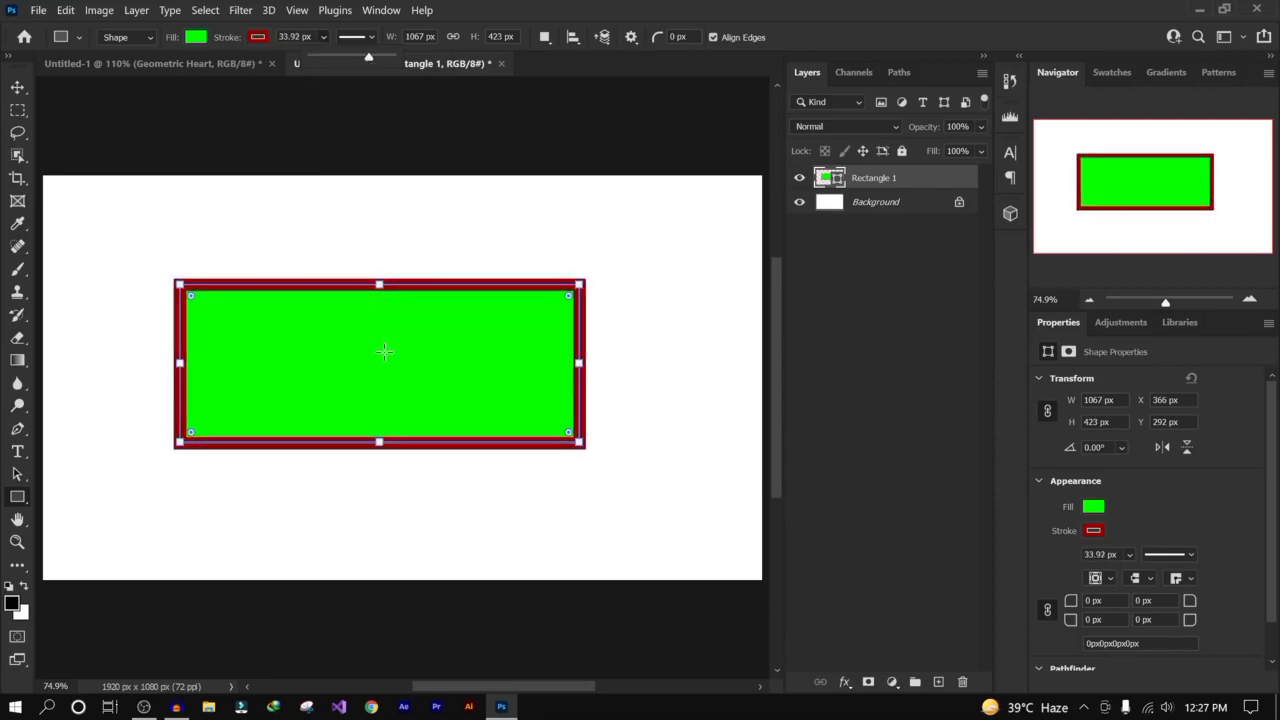
pyautogui.scroll(3, 385, 351)
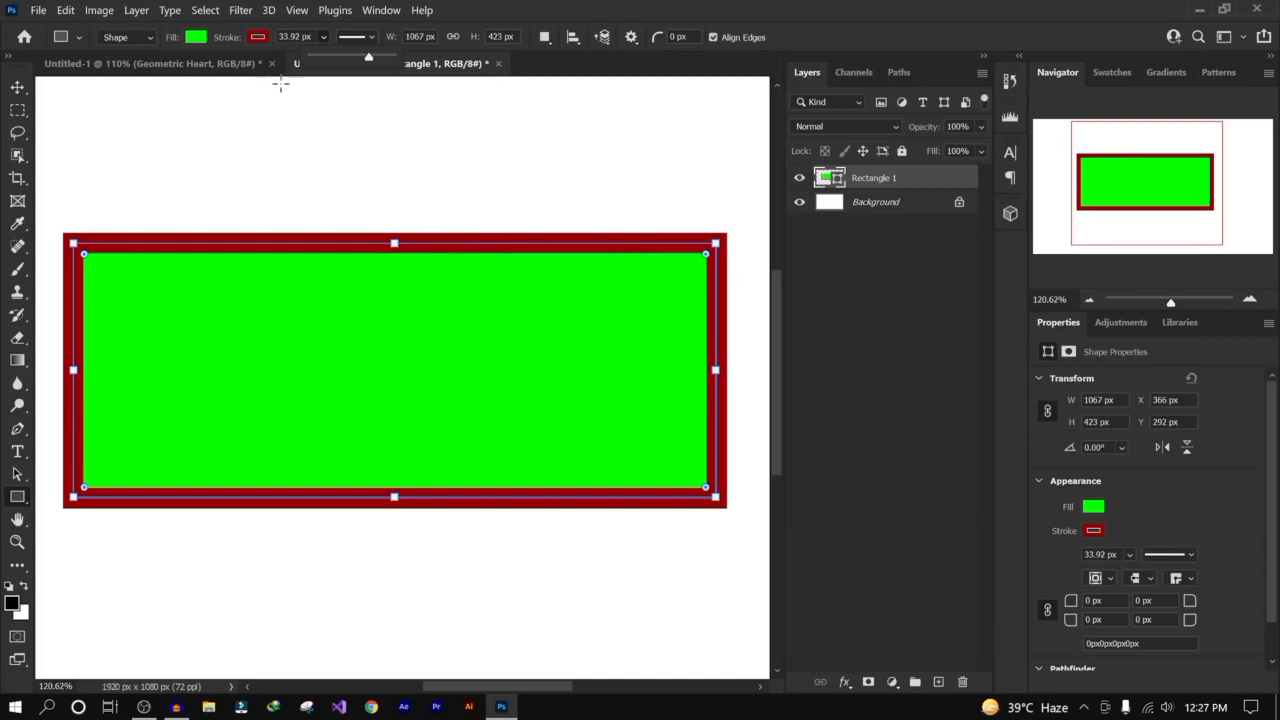
# Step: Try the inside, center and outside stroke alignments on the rectangle and set the alignment back to center
pyautogui.click(368, 32)
pyautogui.click(303, 221)
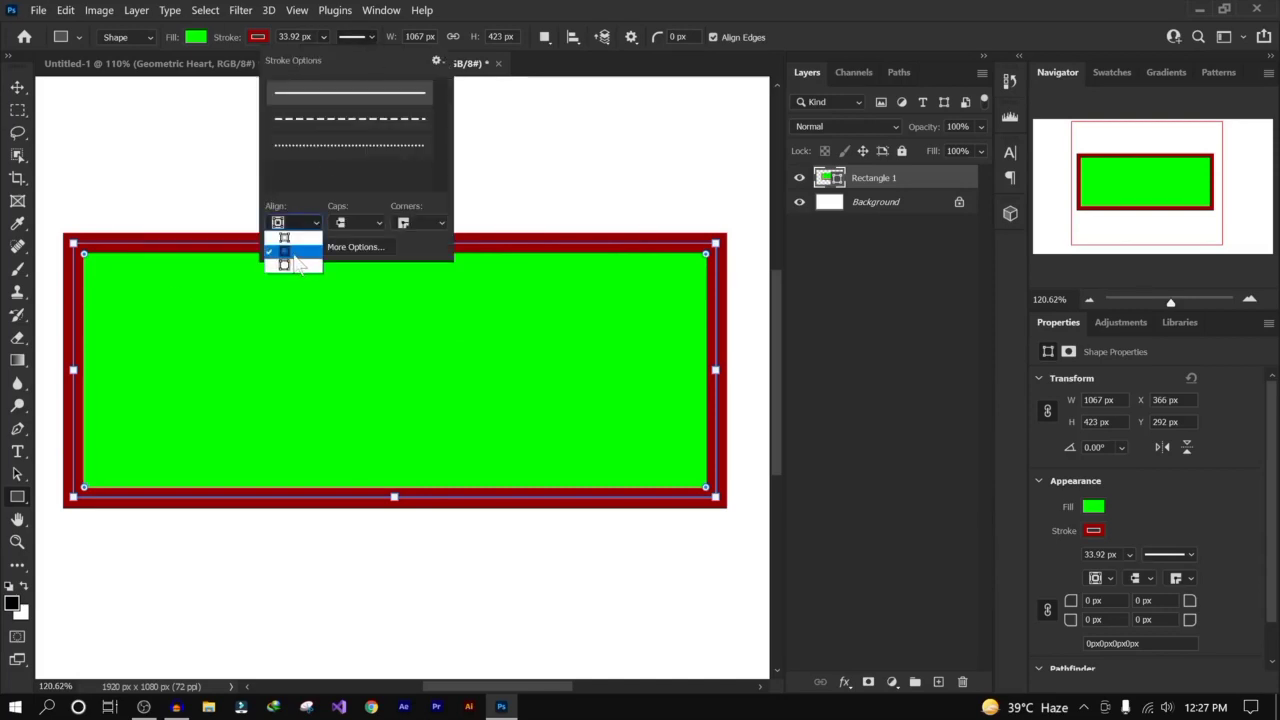
pyautogui.click(306, 238)
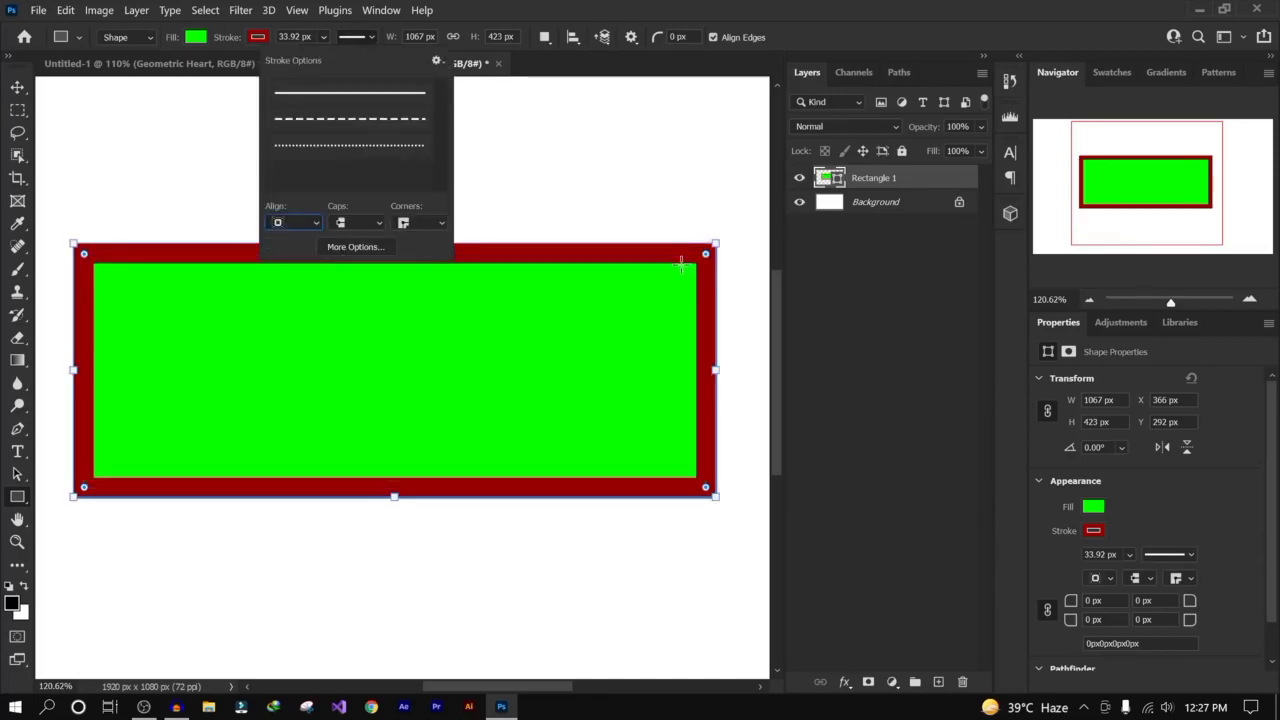
pyautogui.click(303, 221)
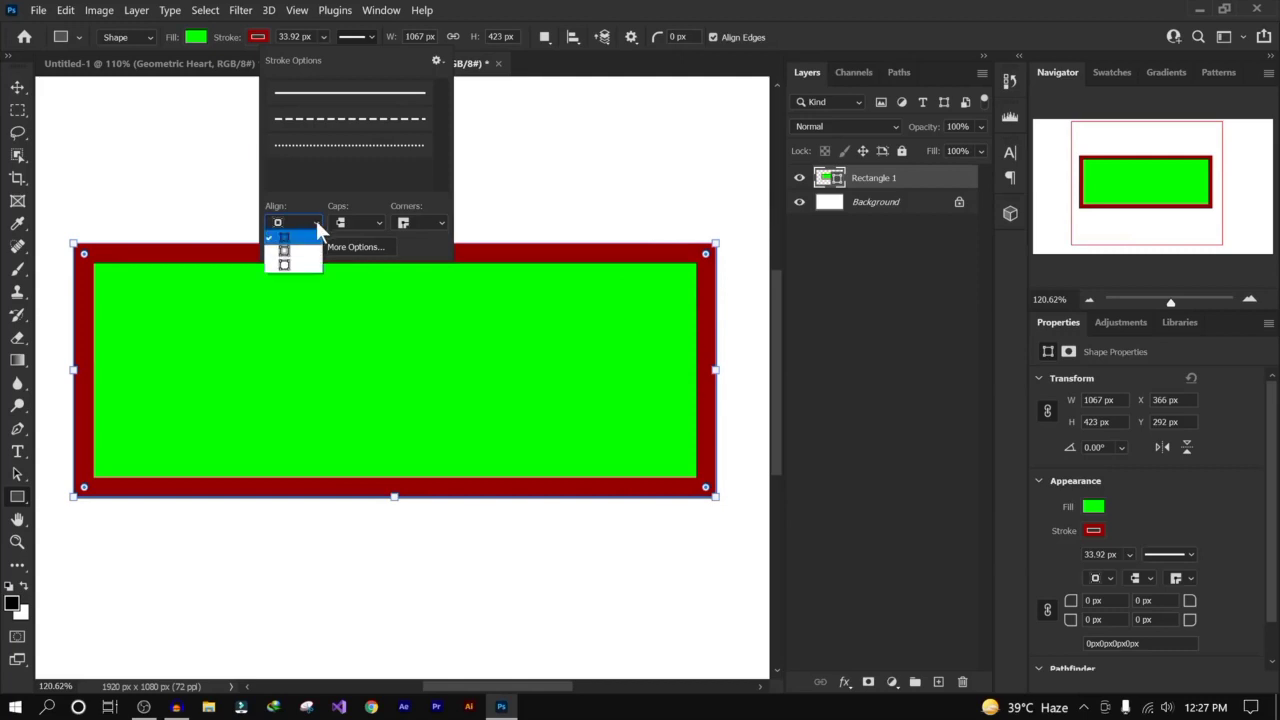
pyautogui.click(307, 252)
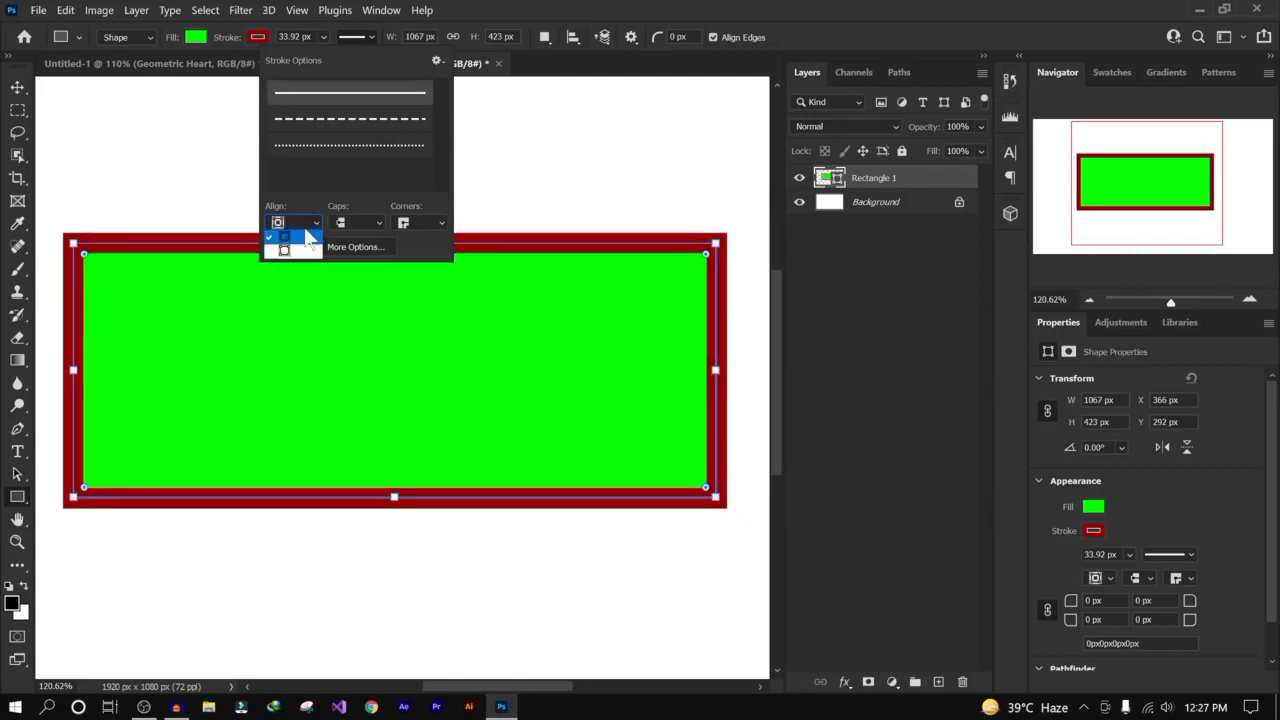
pyautogui.click(295, 261)
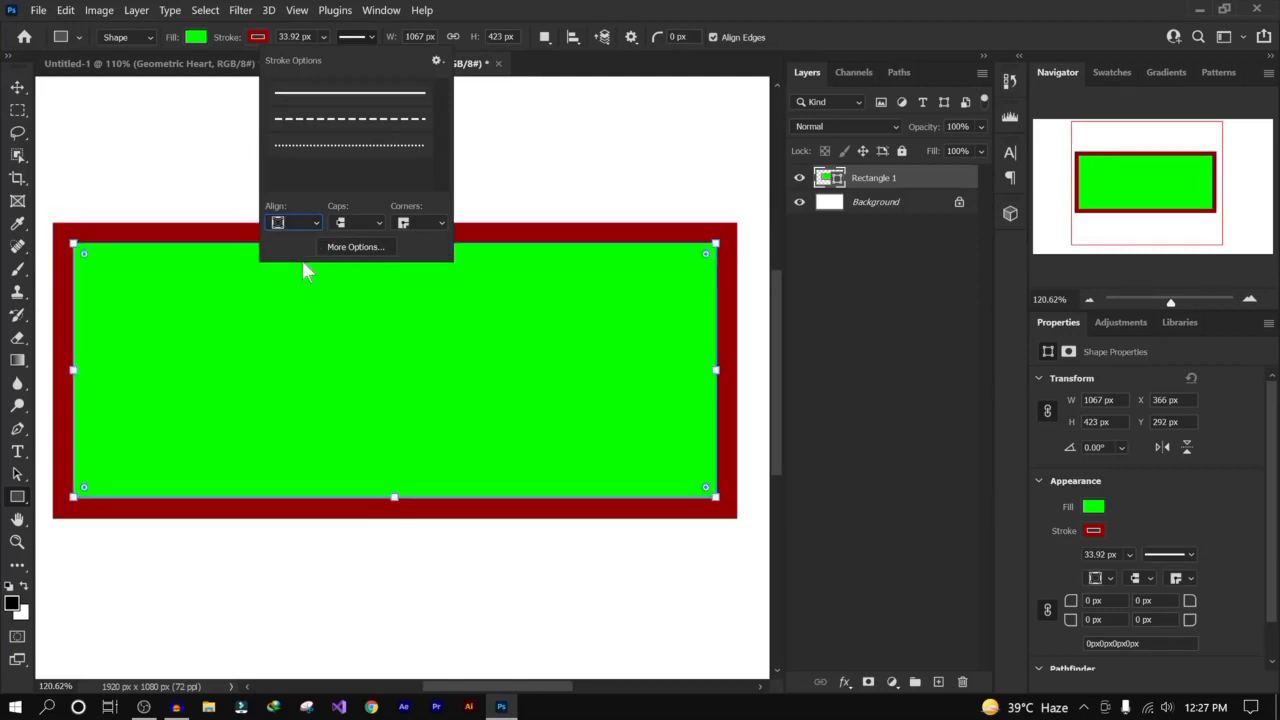
pyautogui.click(297, 222)
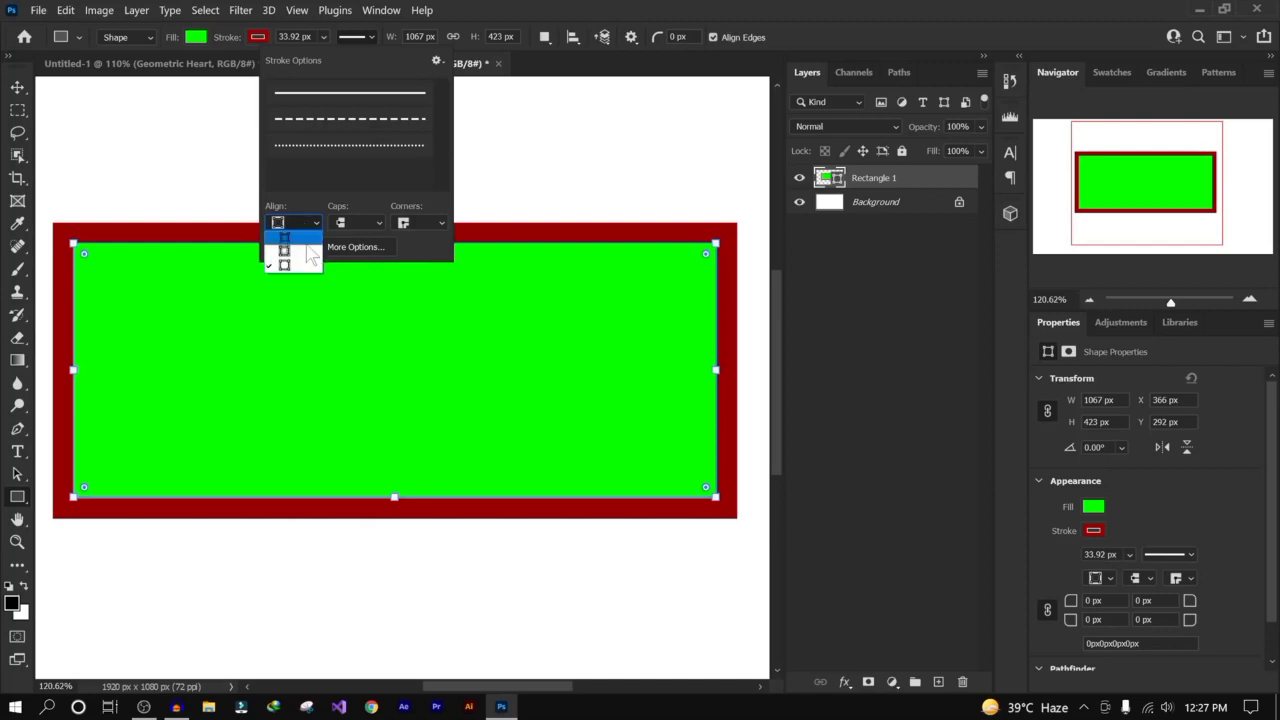
pyautogui.click(307, 253)
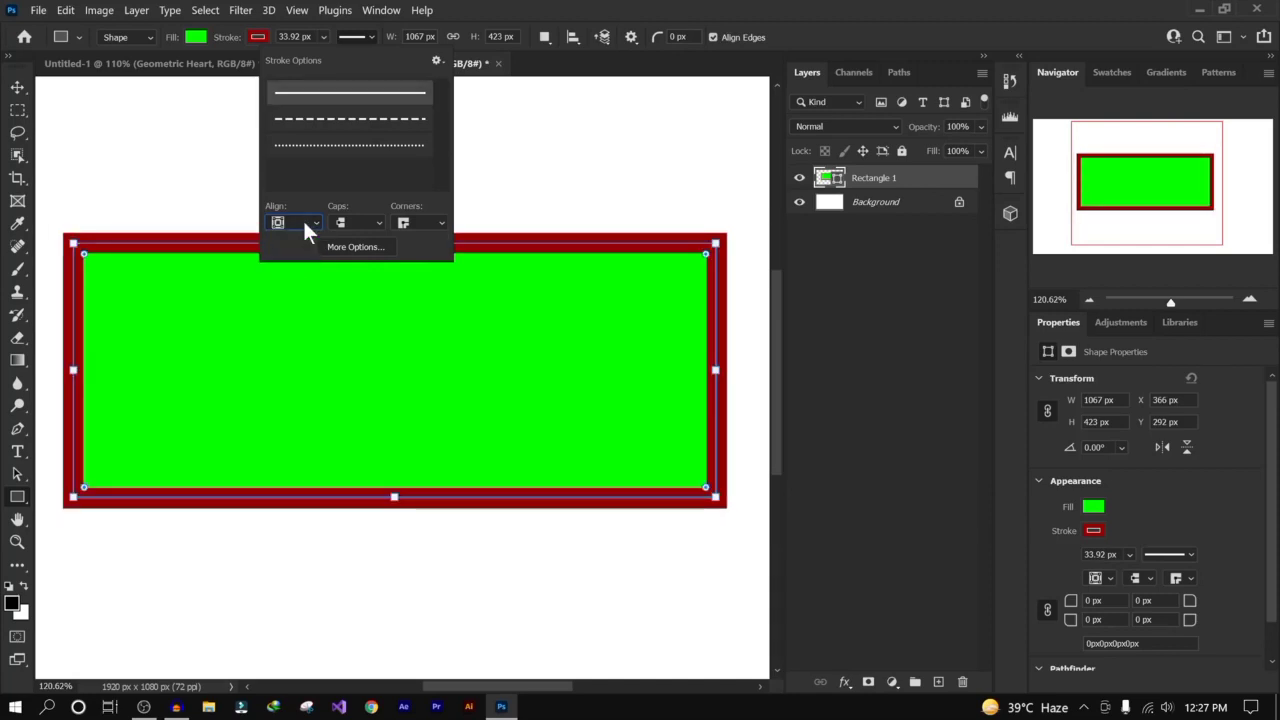
# Step: Switch the rectangle's stroke to the dashed line type and give the dashes round caps
pyautogui.click(368, 223)
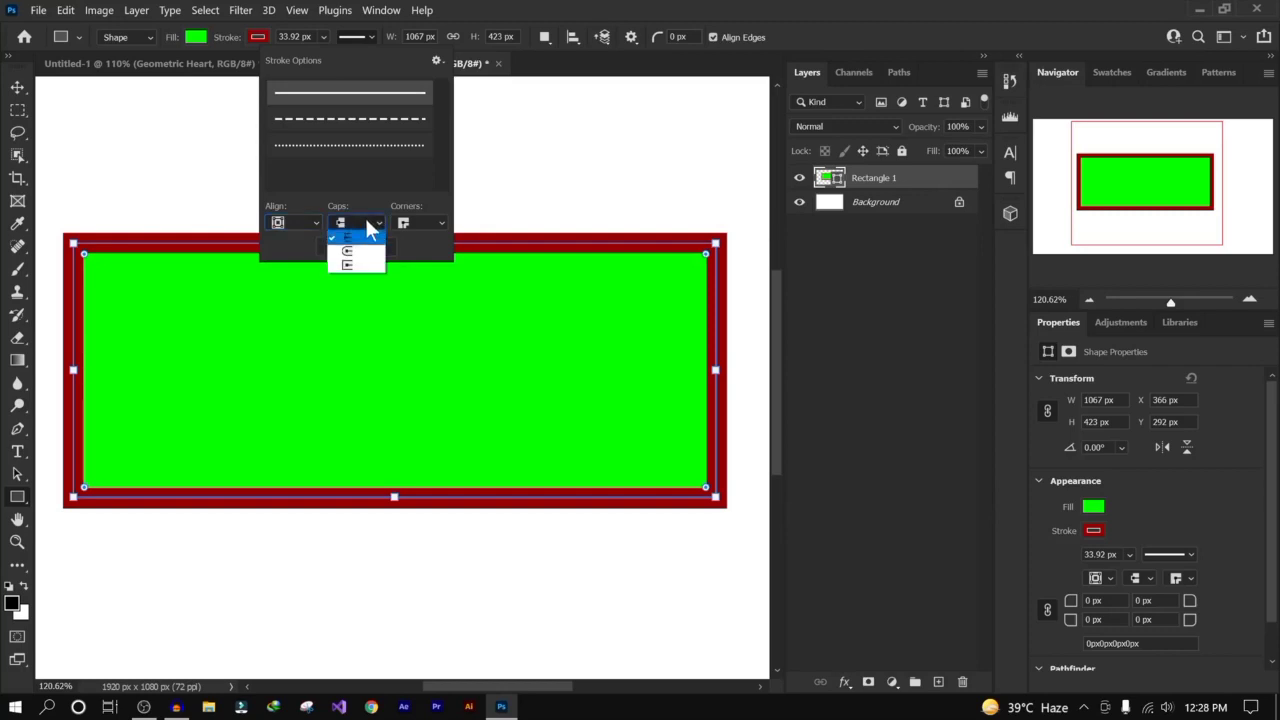
pyautogui.click(344, 127)
pyautogui.click(344, 120)
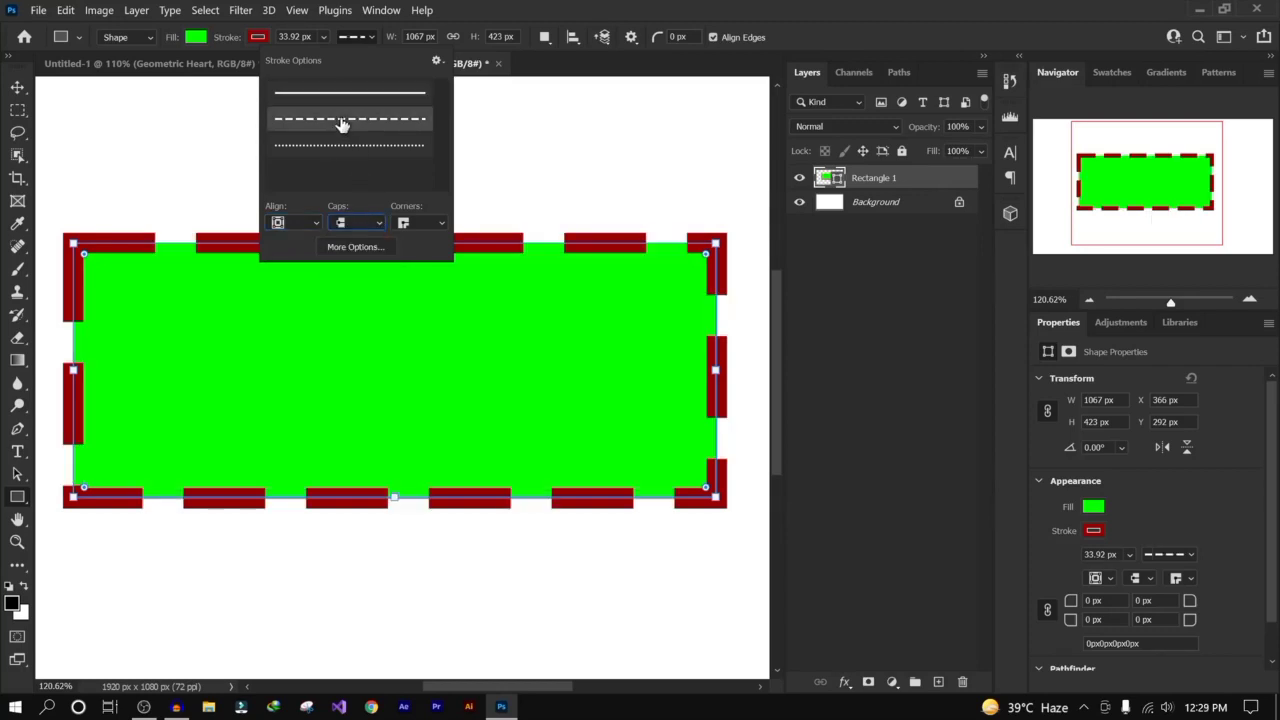
pyautogui.click(358, 220)
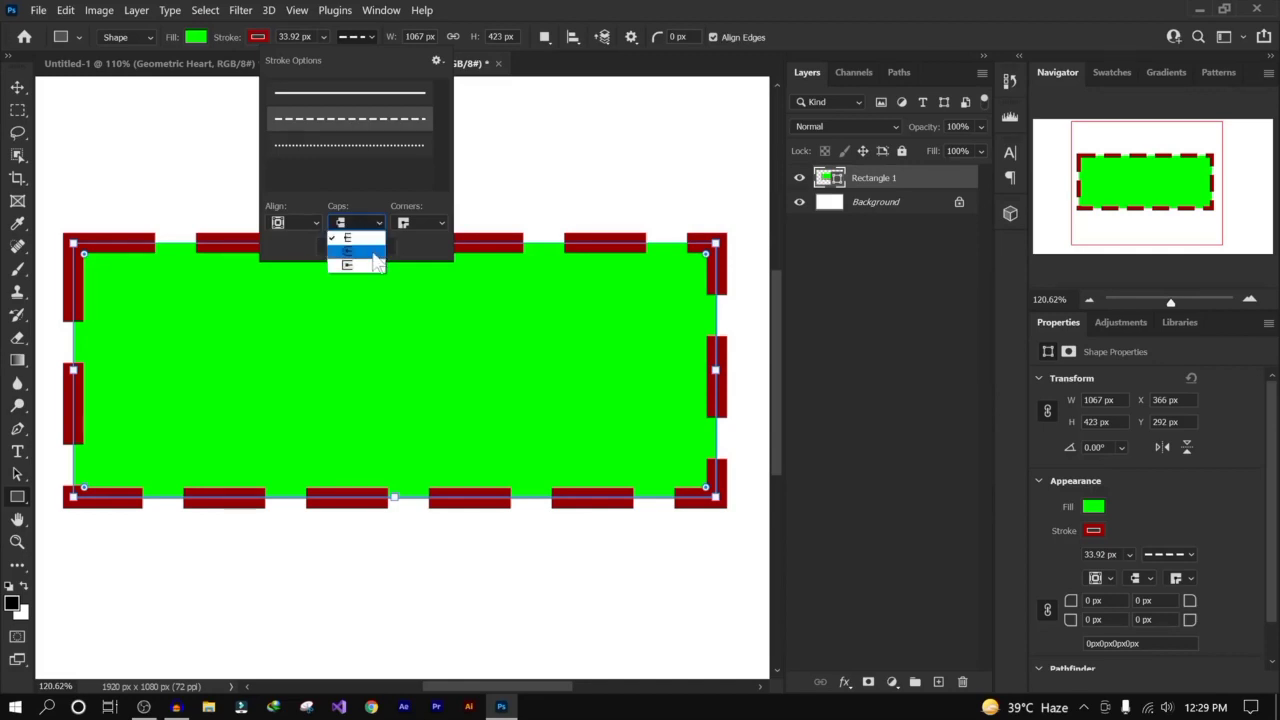
pyautogui.click(356, 251)
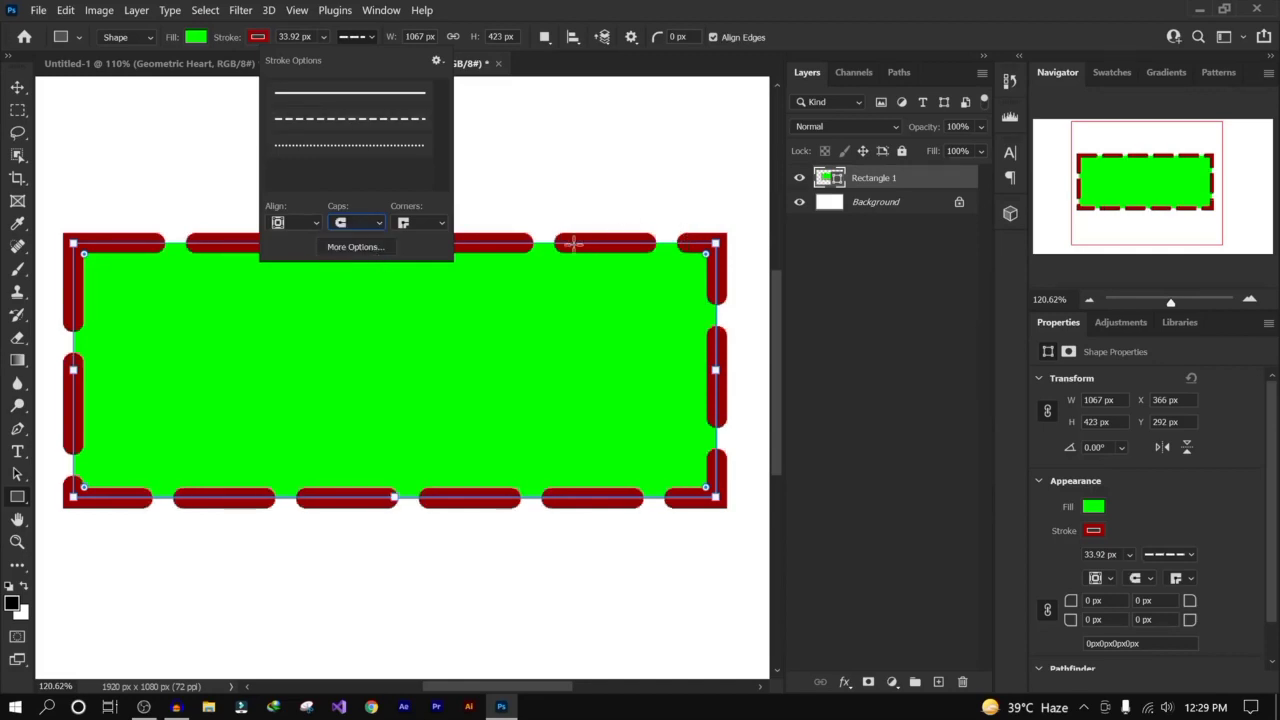
# Step: Try the square, round and butt caps on the dashed stroke and set the caps back to round
pyautogui.click(356, 222)
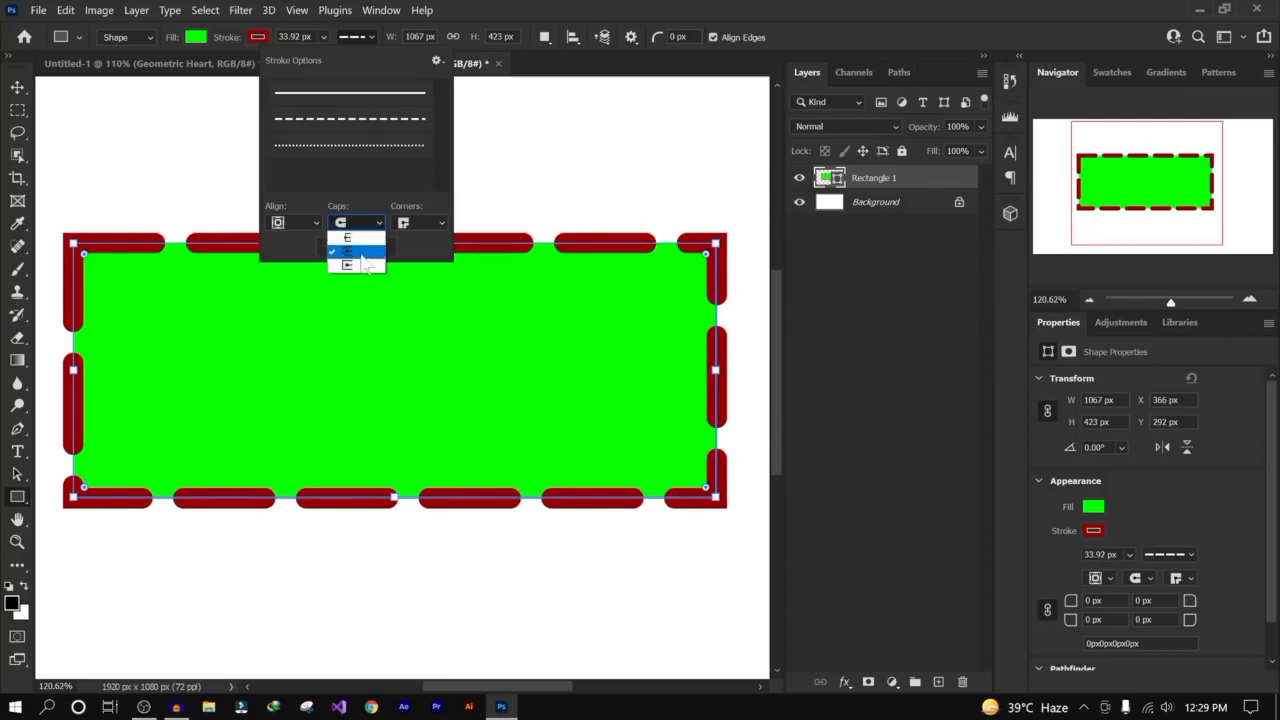
pyautogui.click(356, 265)
pyautogui.click(366, 228)
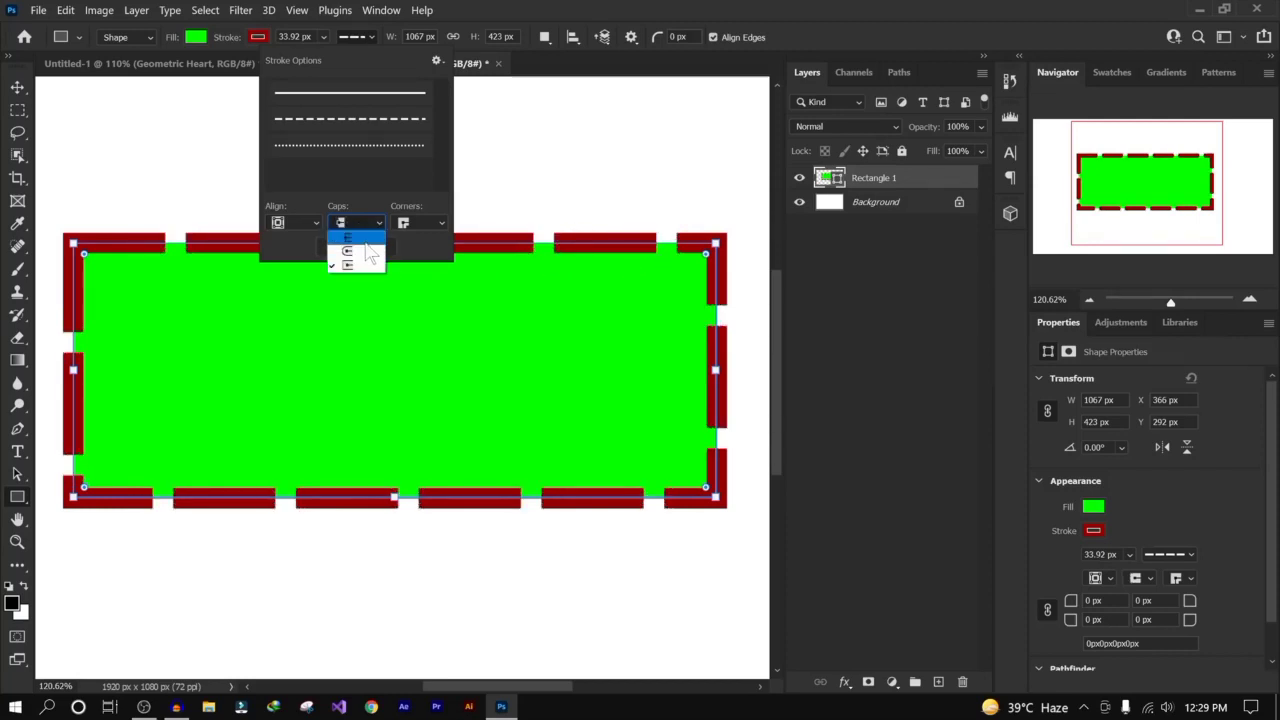
pyautogui.click(368, 252)
pyautogui.click(364, 228)
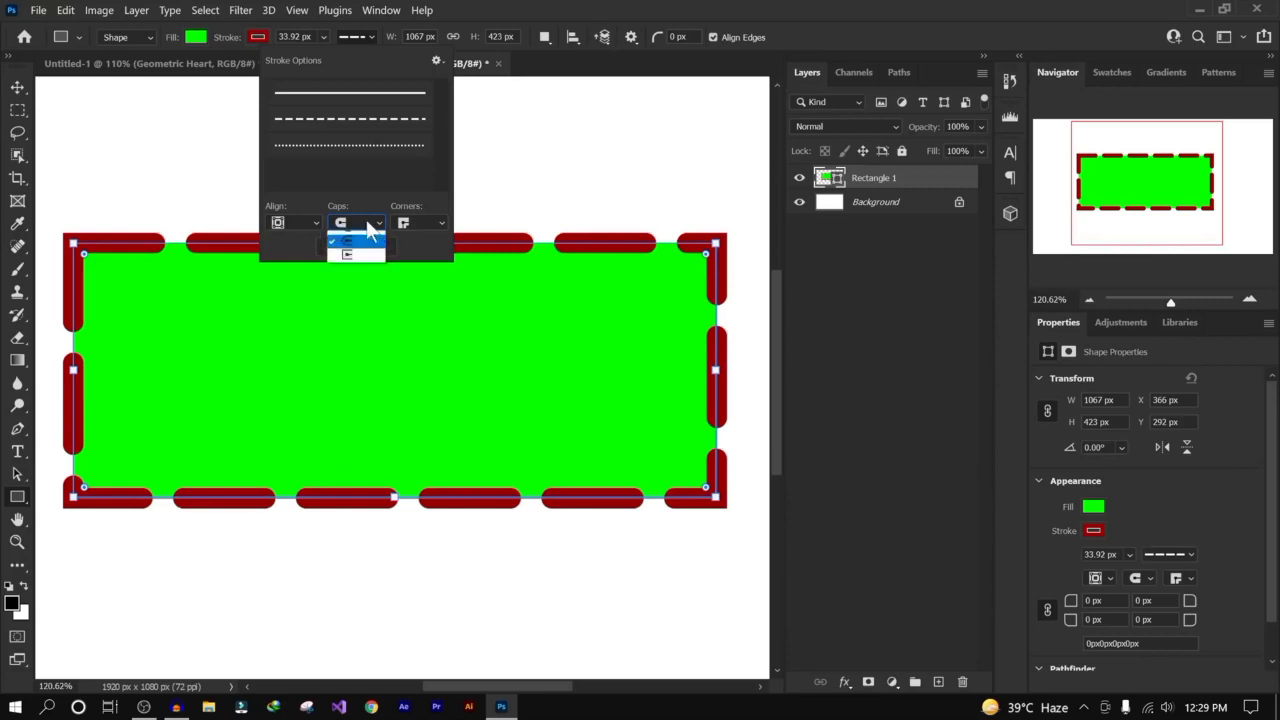
pyautogui.click(366, 235)
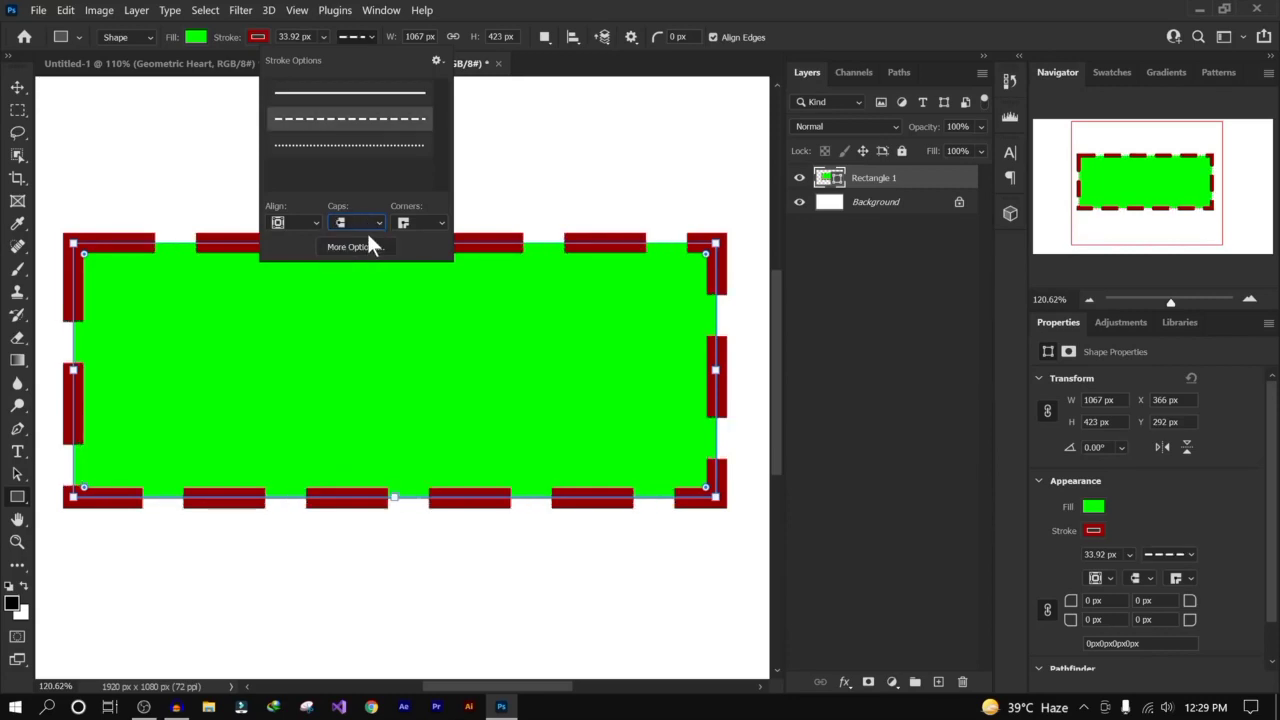
pyautogui.click(375, 224)
pyautogui.click(373, 251)
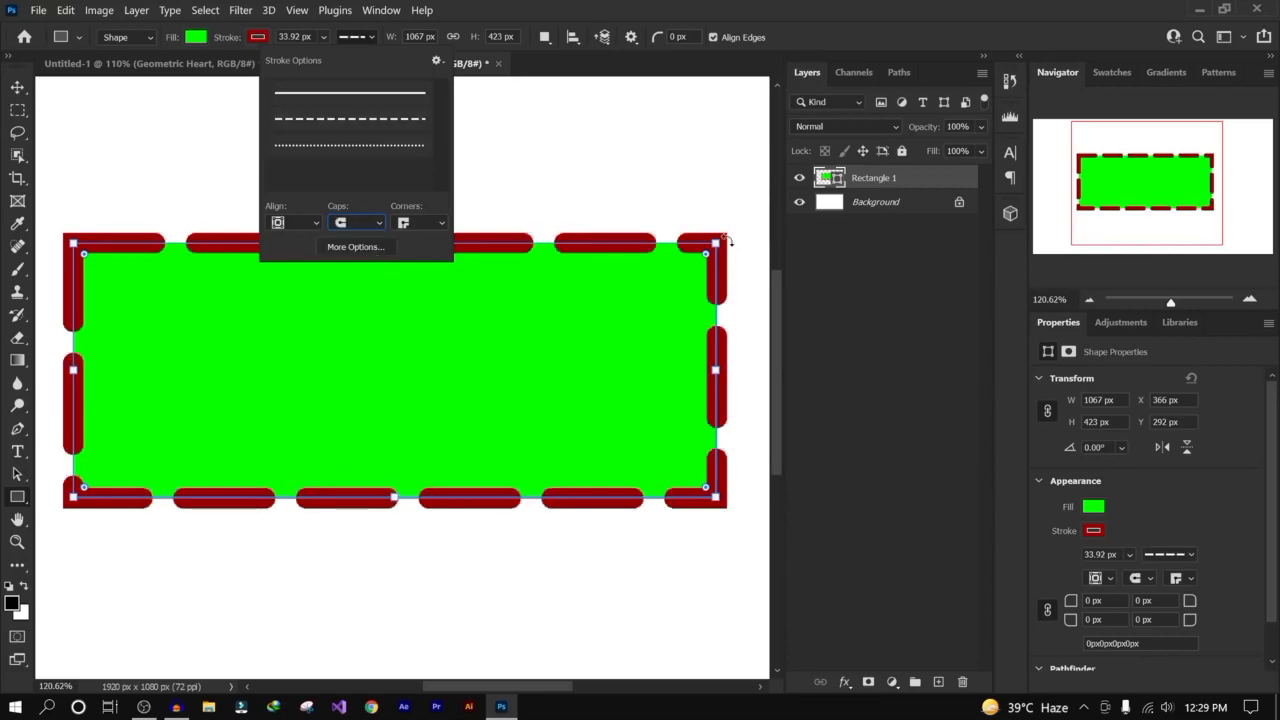
# Step: Try the round and bevel corner joins on the rectangle's dashed stroke and return the corners to miter
pyautogui.click(428, 223)
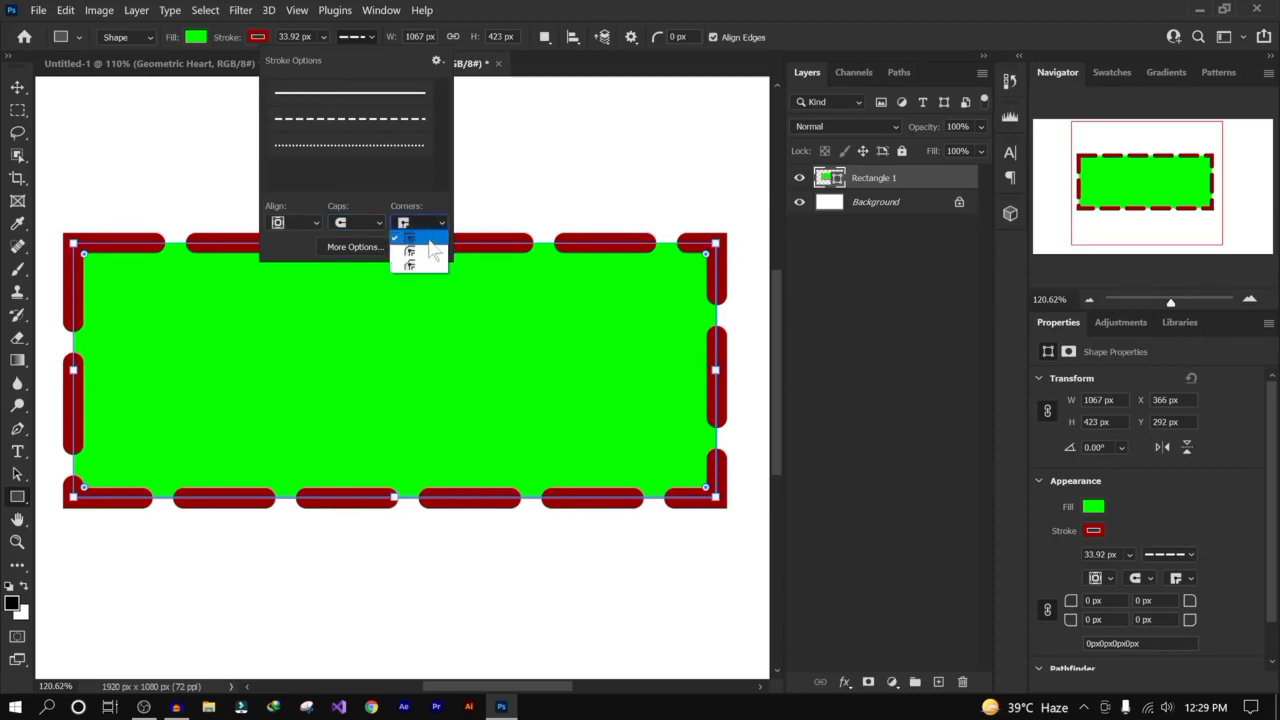
pyautogui.click(429, 238)
pyautogui.click(431, 233)
pyautogui.click(425, 252)
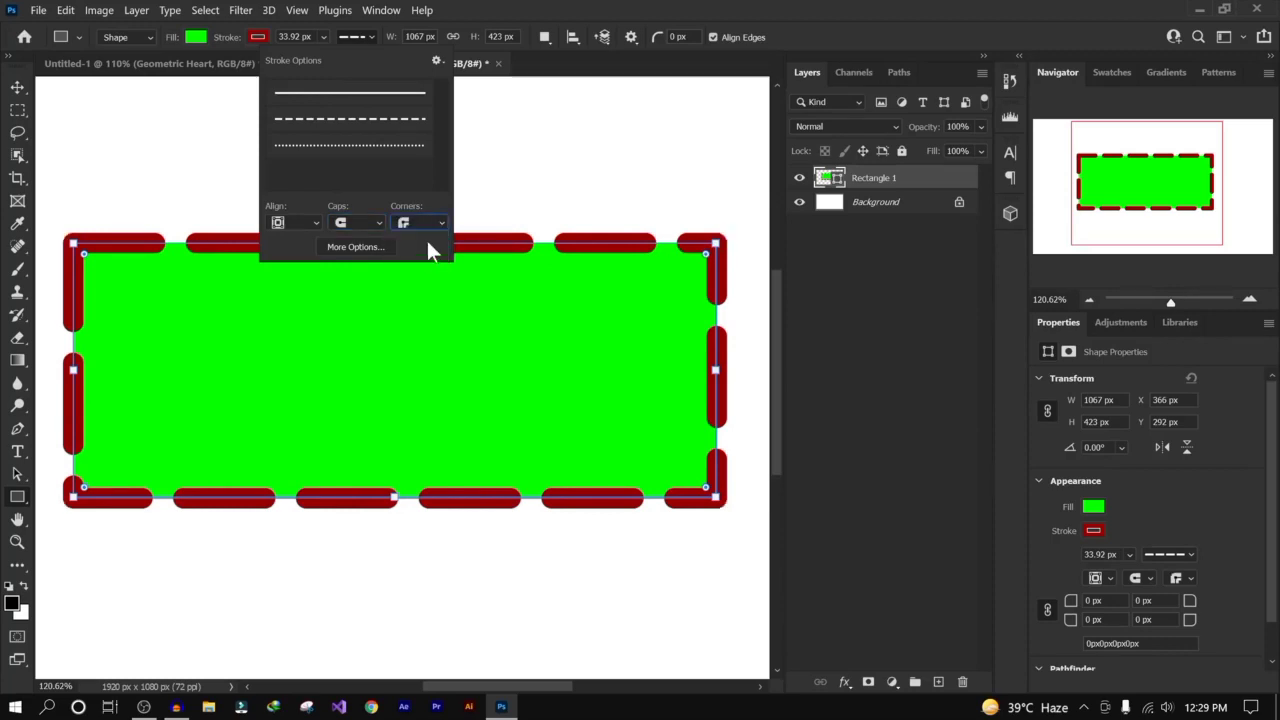
pyautogui.click(435, 226)
pyautogui.click(432, 262)
pyautogui.click(433, 226)
pyautogui.click(431, 250)
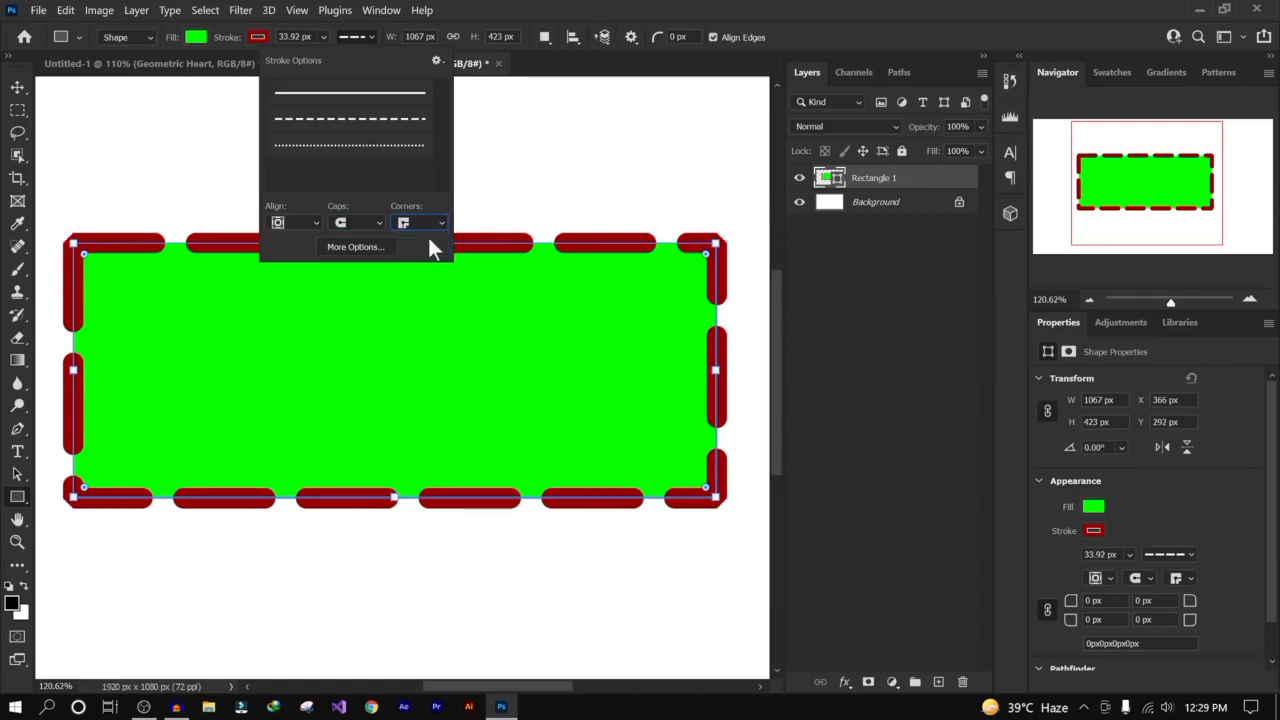
# Step: Try dash gaps of 4 and 1 in the detailed stroke options, then cancel the changes
pyautogui.click(353, 246)
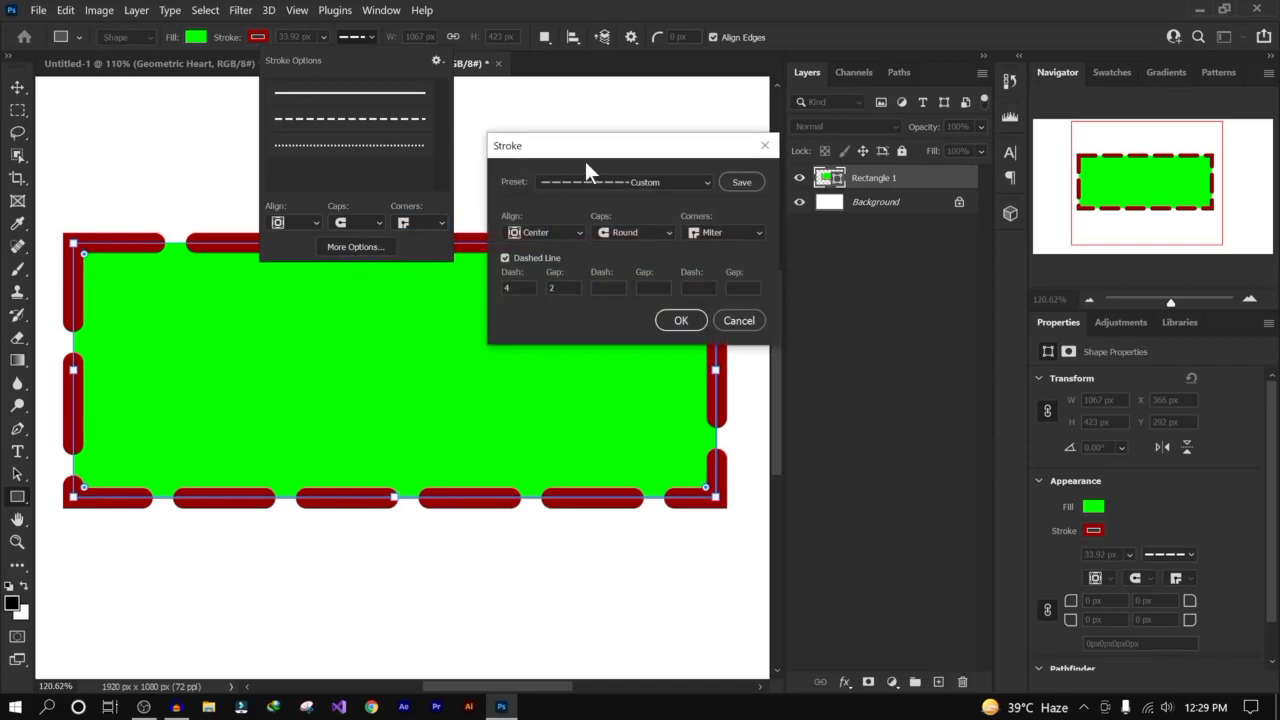
pyautogui.moveTo(629, 160); pyautogui.dragTo(582, 164)
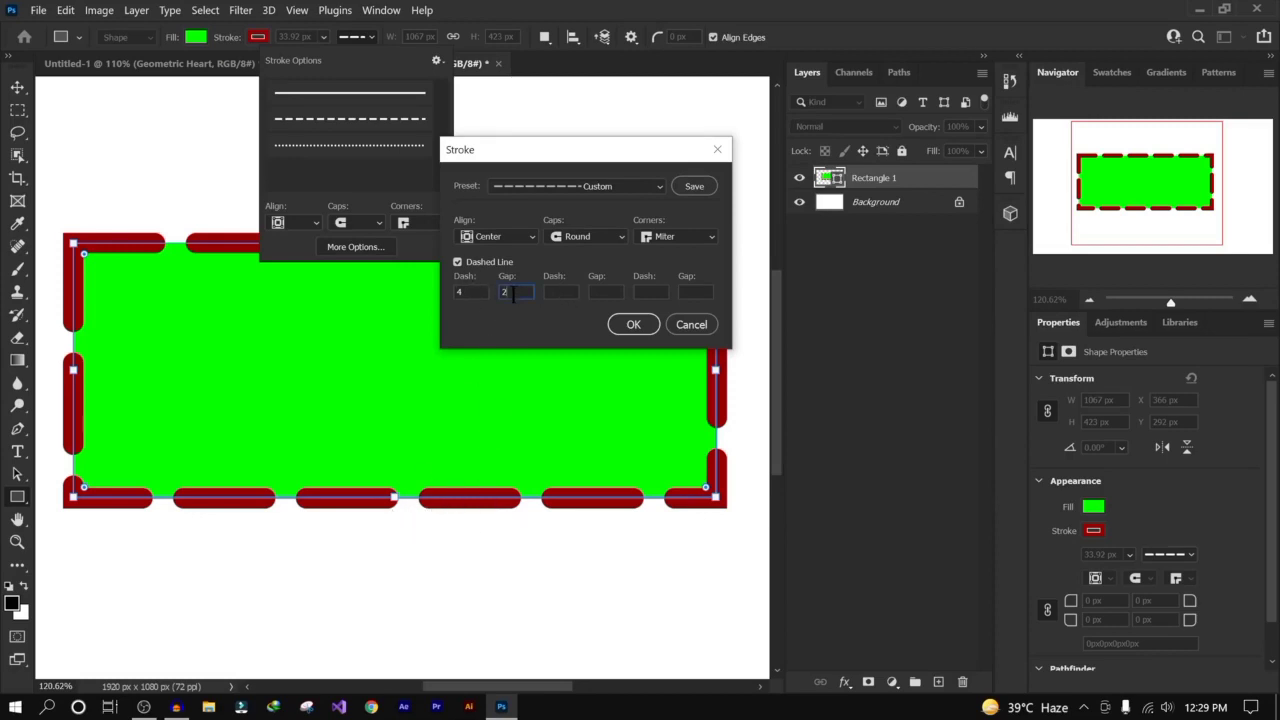
pyautogui.moveTo(512, 292); pyautogui.dragTo(483, 291)
pyautogui.write('4')
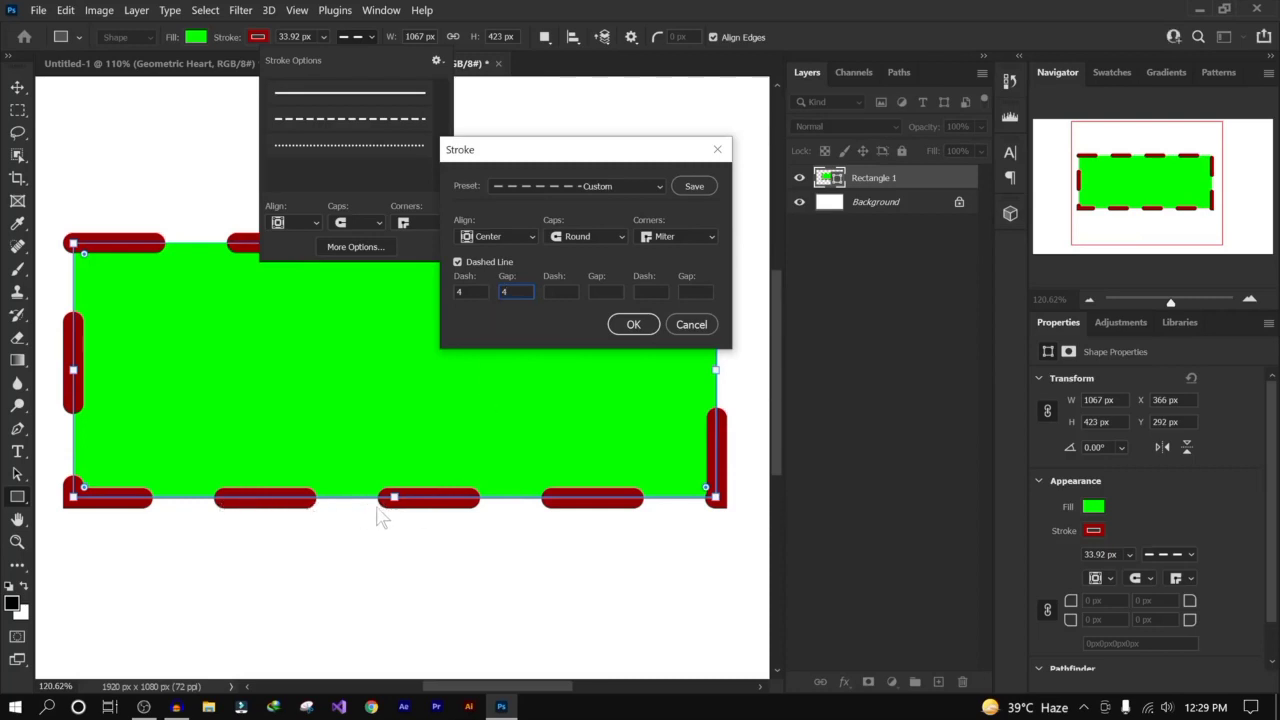
pyautogui.moveTo(512, 292); pyautogui.dragTo(484, 283)
pyautogui.write('1')
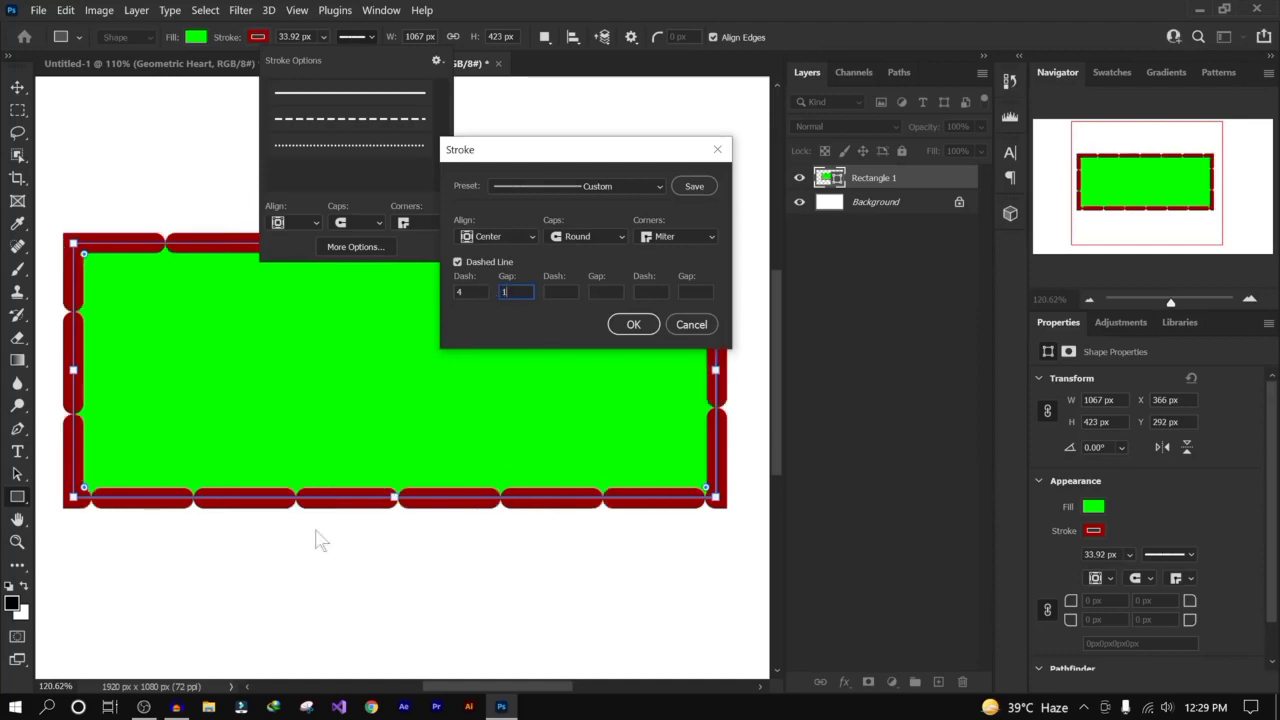
pyautogui.click(706, 320)
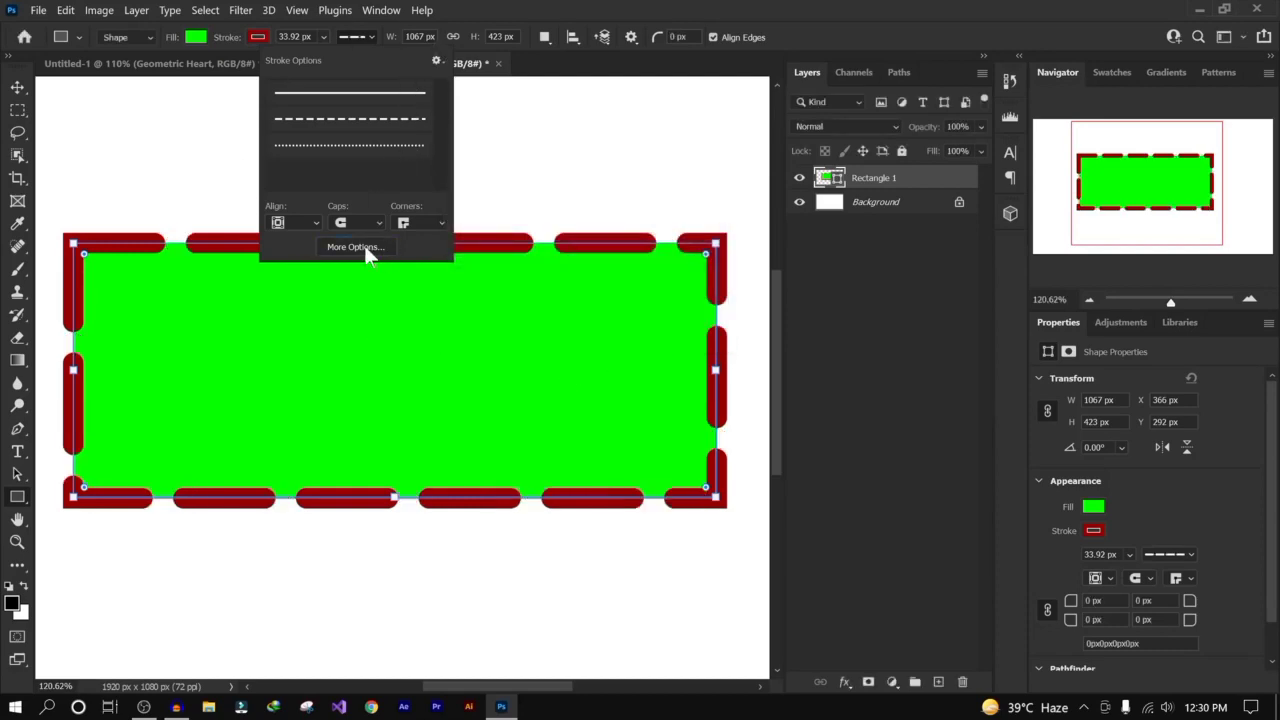
# Step: Return the rectangle's stroke to the solid line type and reselect the Rectangle tool
pyautogui.click(334, 98)
pyautogui.click(465, 35)
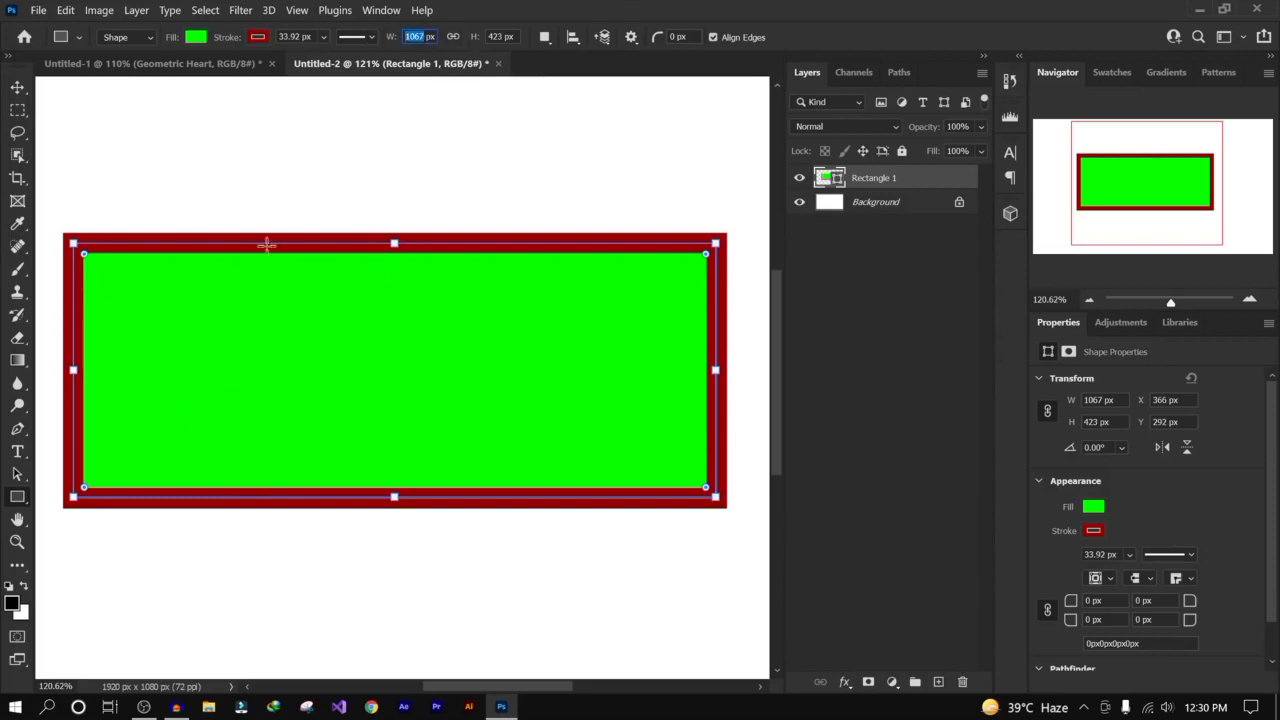
pyautogui.click(502, 34)
pyautogui.rightClick(21, 489)
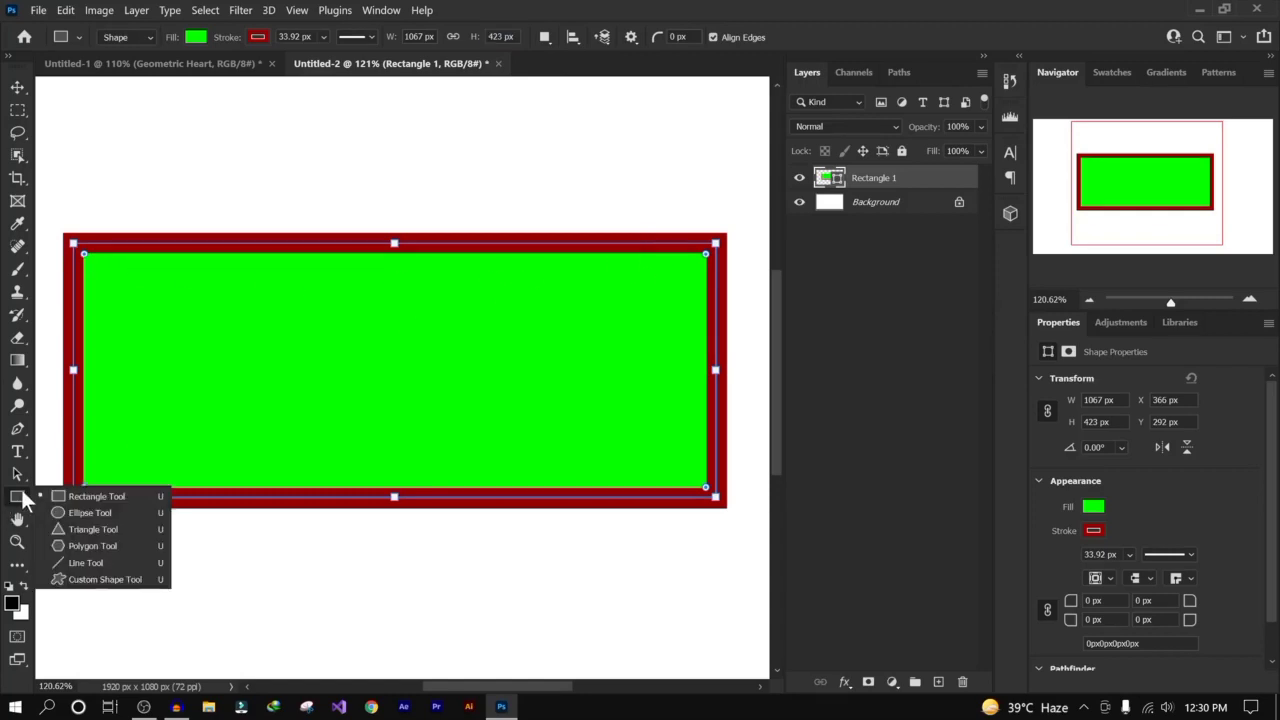
pyautogui.click(109, 493)
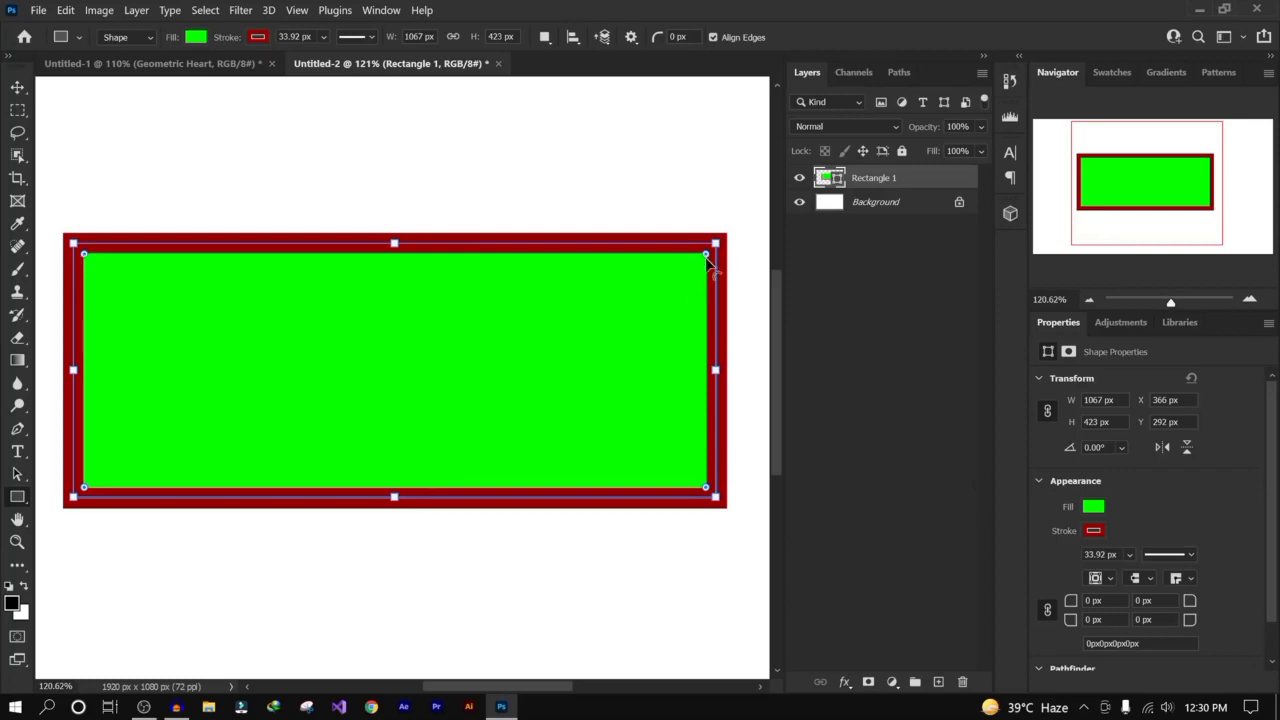
# Step: Round all four corners of the rectangle to about 197 px, then reduce the radius to about 155 px
pyautogui.moveTo(706, 256); pyautogui.dragTo(598, 352)
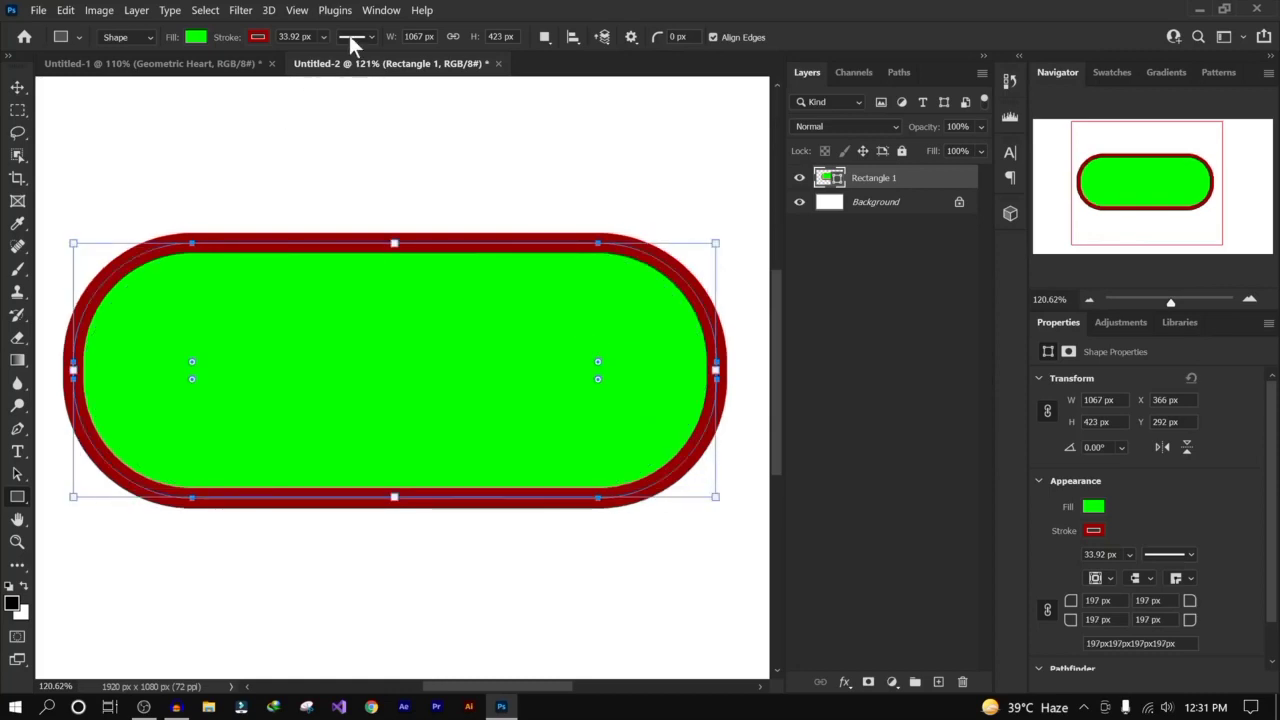
pyautogui.click(302, 12)
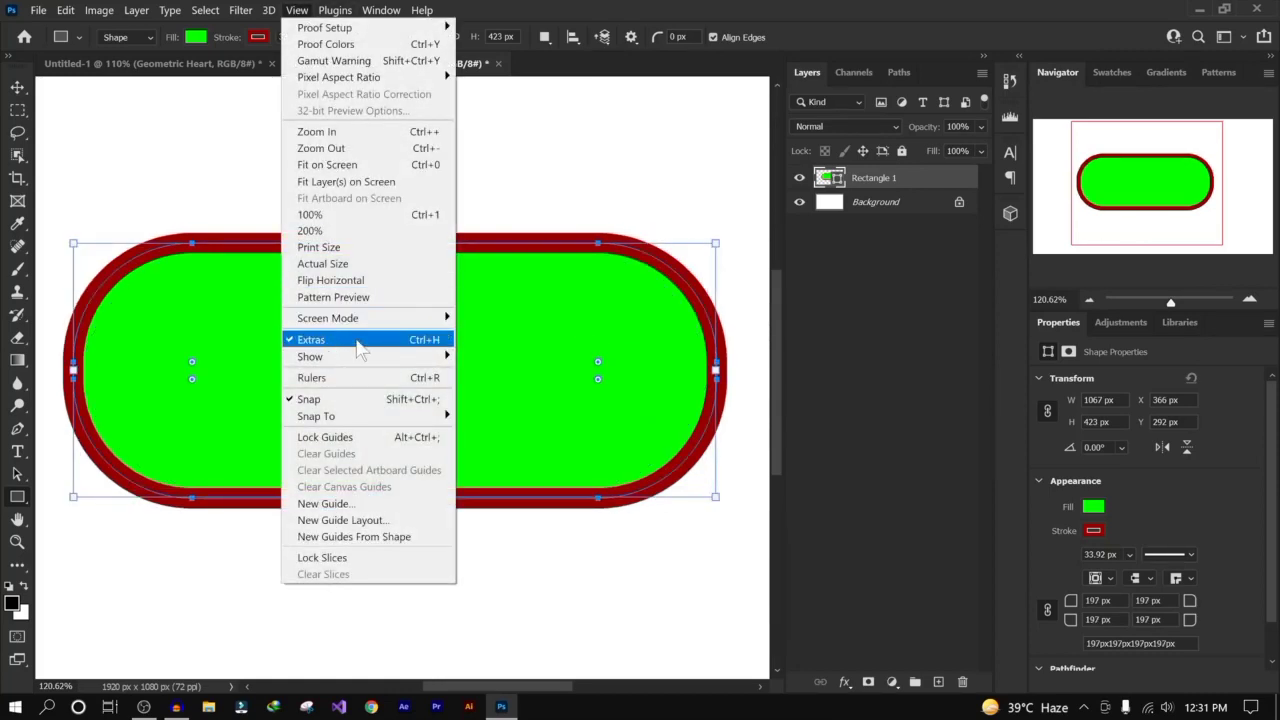
pyautogui.click(599, 360)
pyautogui.moveTo(598, 361); pyautogui.dragTo(620, 316)
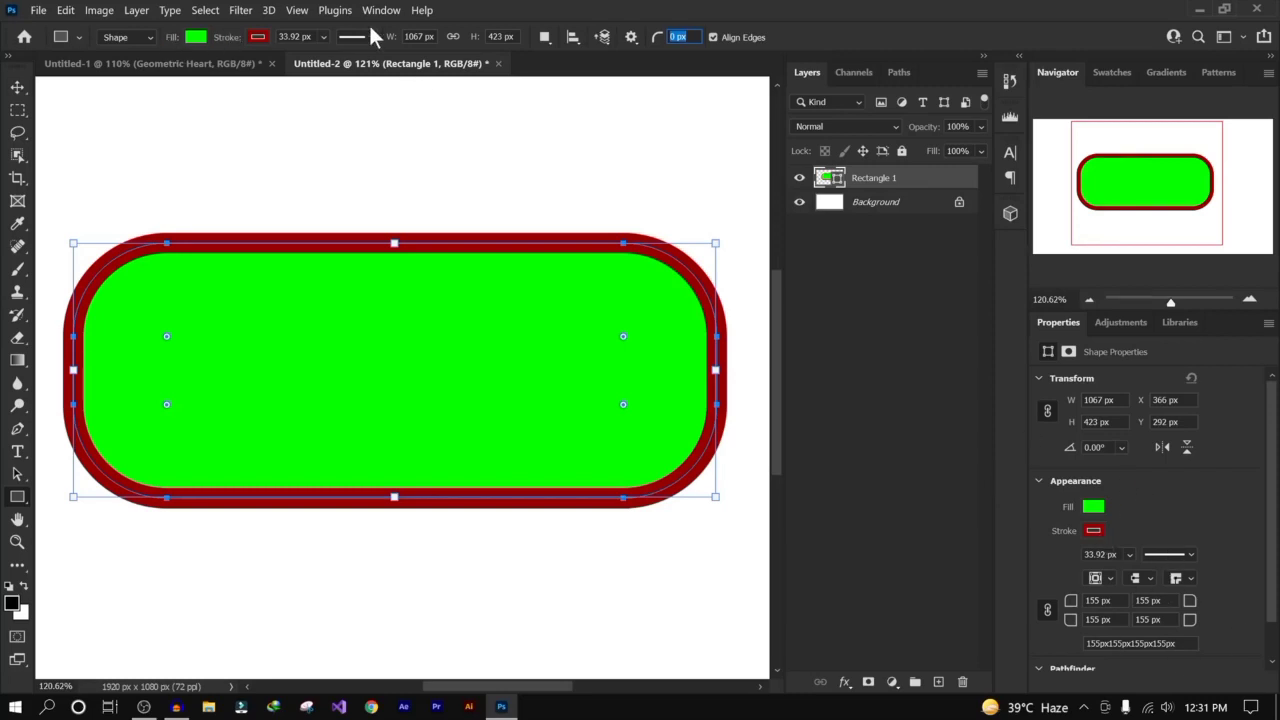
# Step: Unlink the rectangle's corner radii at about 176 px and set the top-left and bottom-right radii to 0 px
pyautogui.click(1047, 610)
pyautogui.moveTo(1071, 604)
pyautogui.mouseDown()
pyautogui.moveTo(1120, 607)
pyautogui.moveTo(1046, 606)
pyautogui.mouseUp()
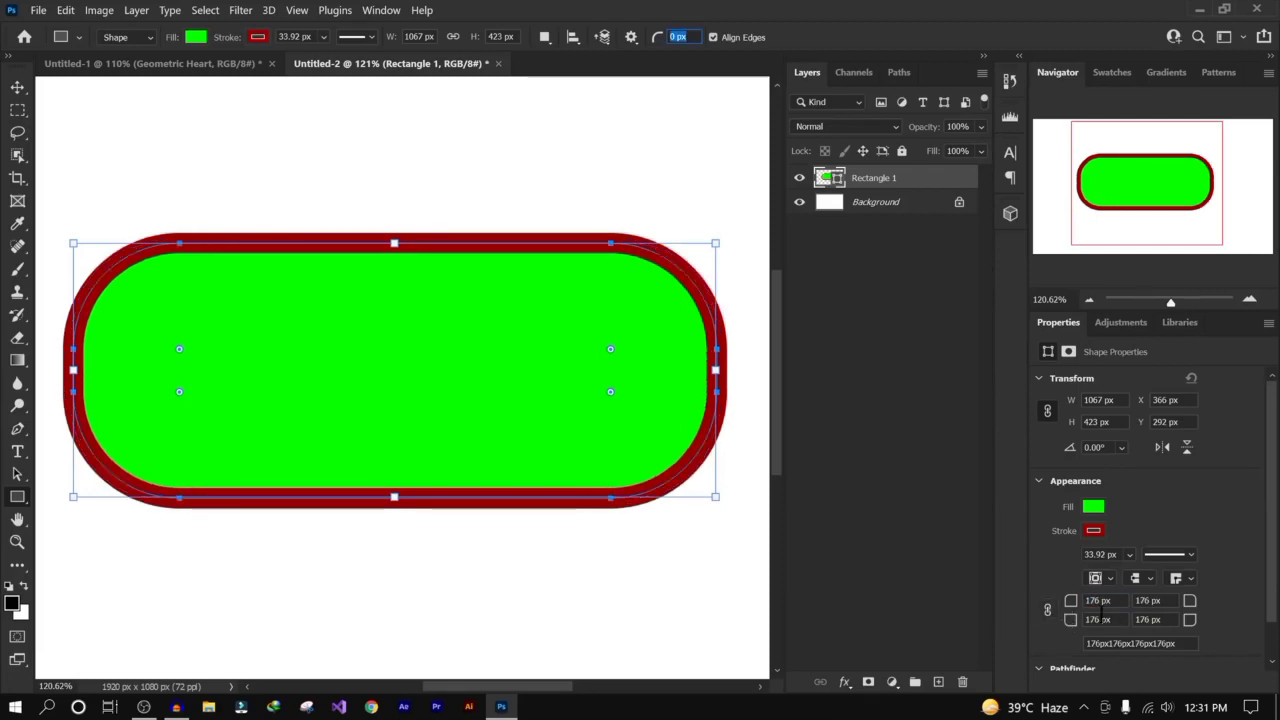
pyautogui.click(1101, 600)
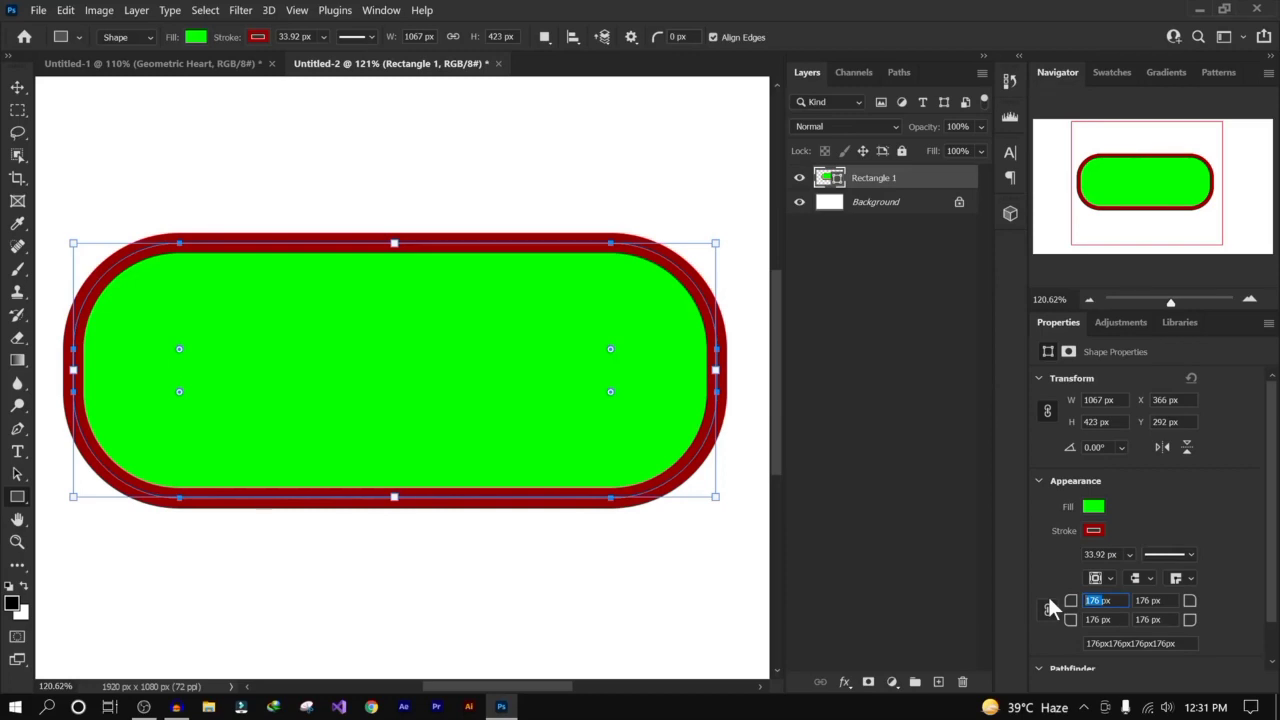
pyautogui.write('0px')
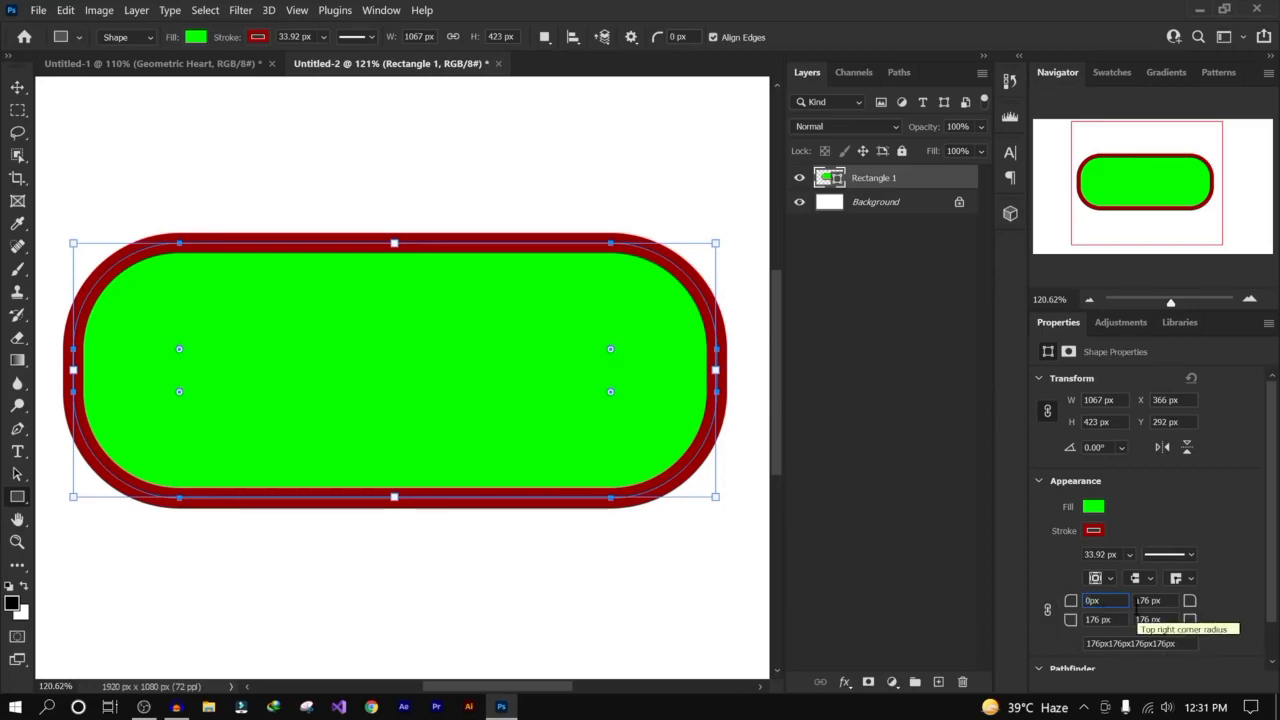
pyautogui.press('Return')
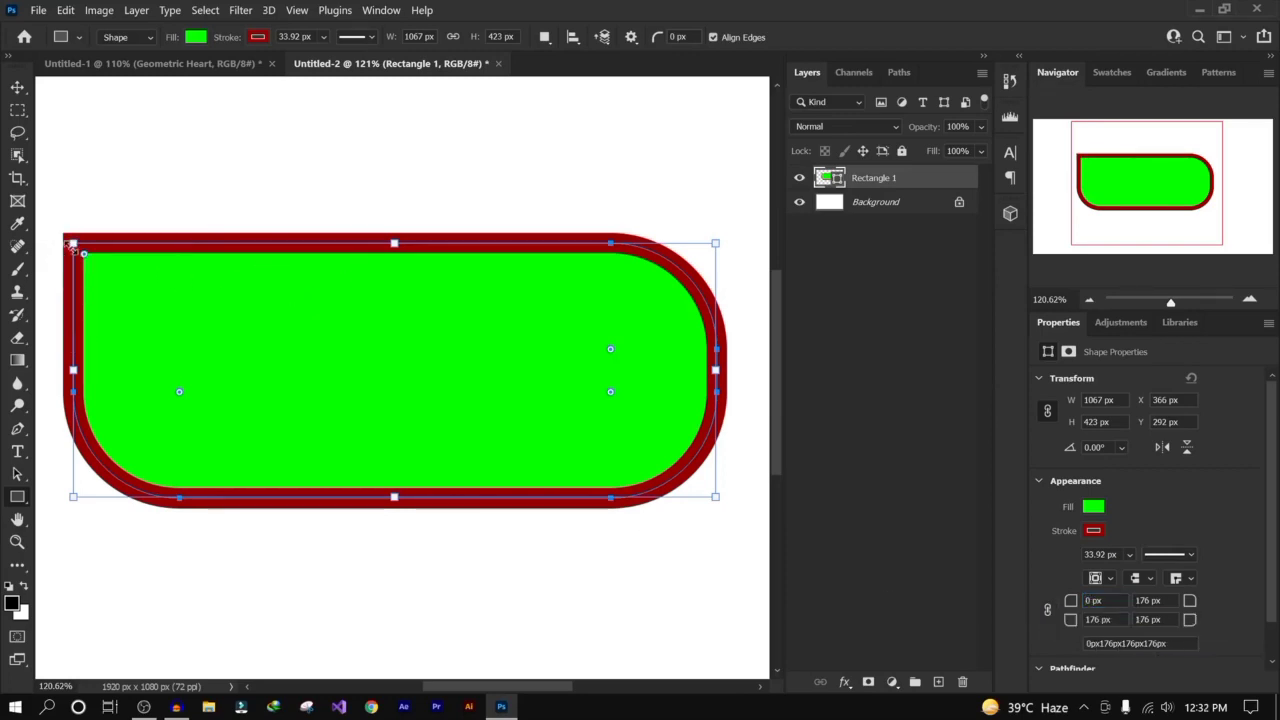
pyautogui.click(1137, 619)
pyautogui.write('0')
pyautogui.press('Return')
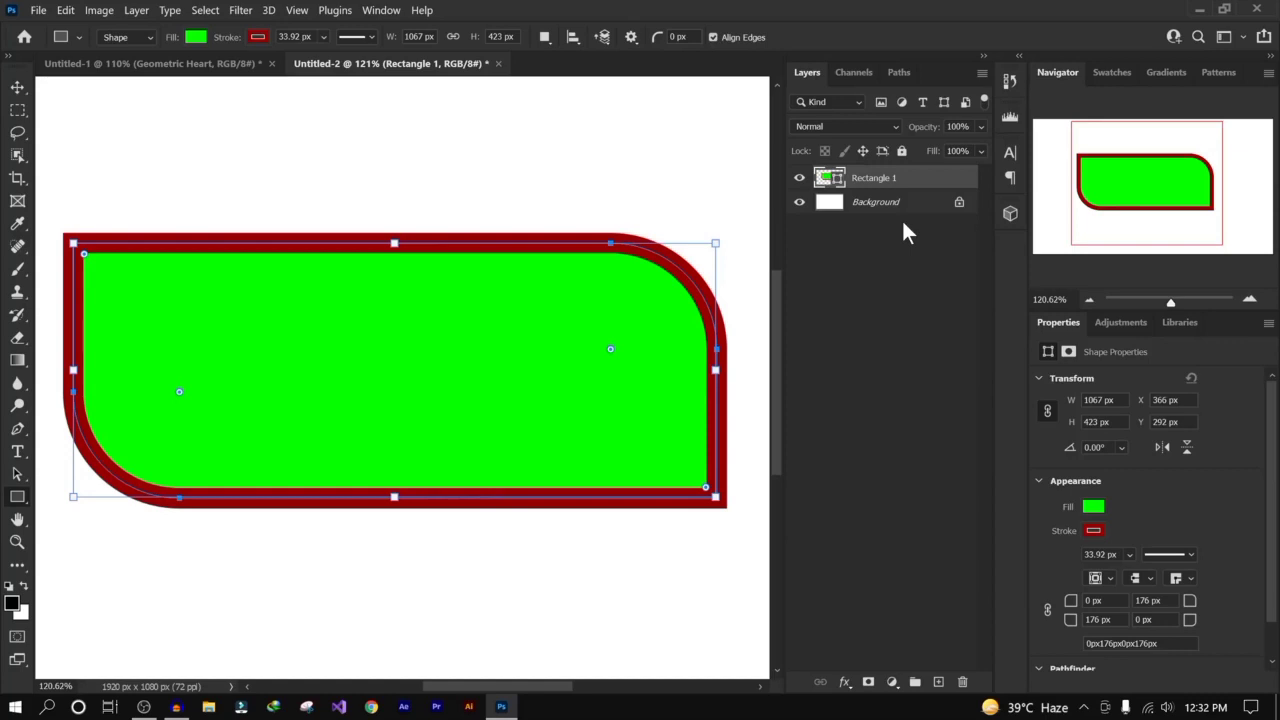
# Step: Delete the Rectangle 1 layer, leaving only the Background layer
pyautogui.rightClick(18, 497)
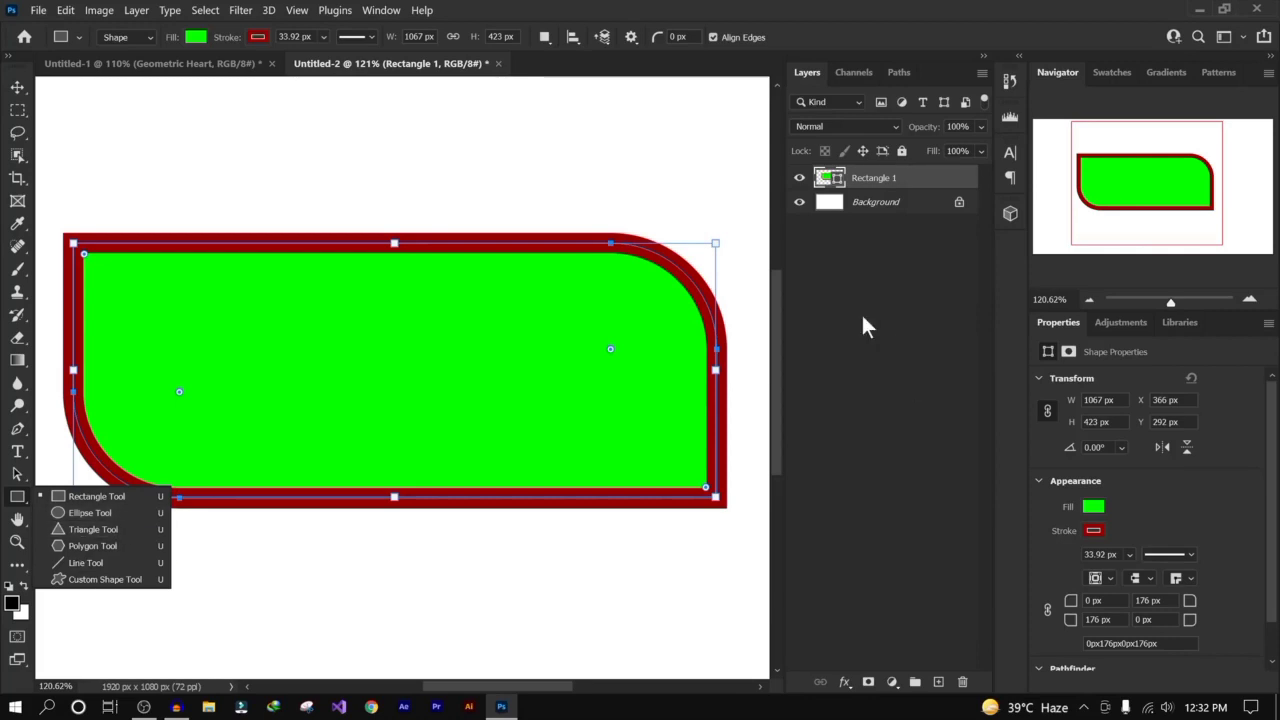
pyautogui.click(875, 245)
pyautogui.click(885, 180)
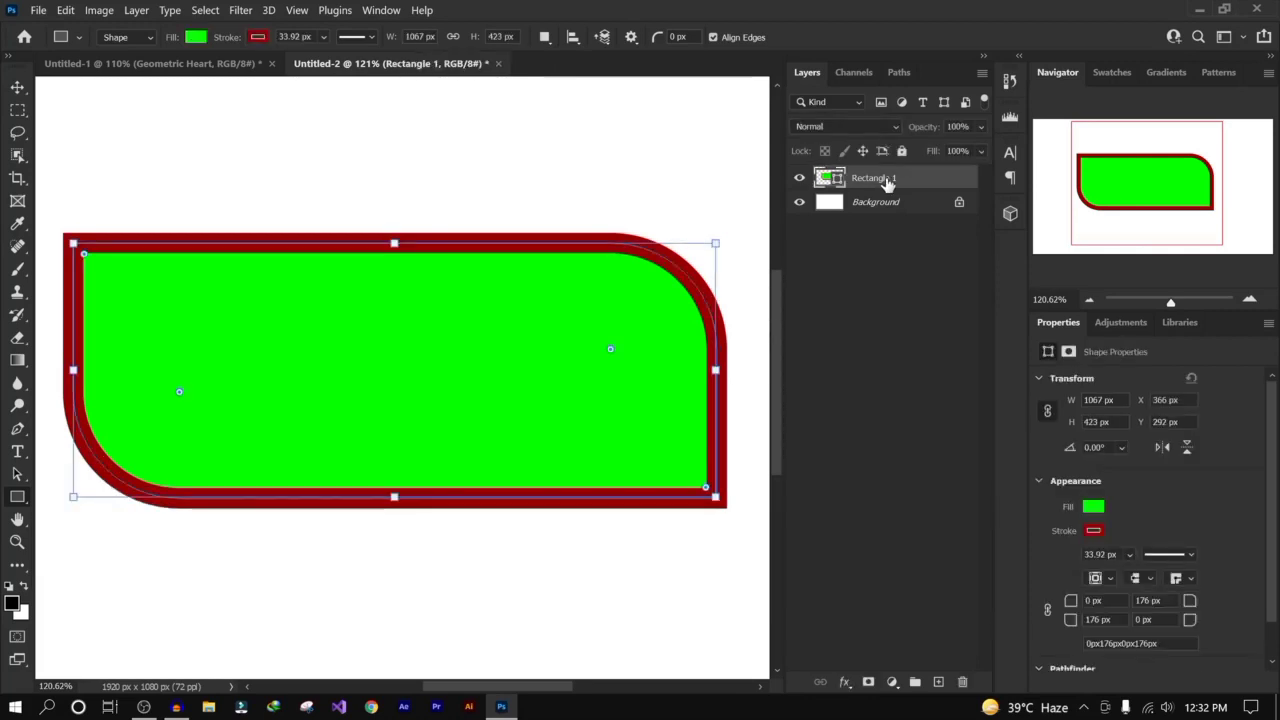
pyautogui.moveTo(885, 180); pyautogui.dragTo(962, 681)
# Step: Draw an unfilled square of about 524 × 524 px with a black stroke and round its corners to 262 px to form a circle
pyautogui.rightClick(17, 497)
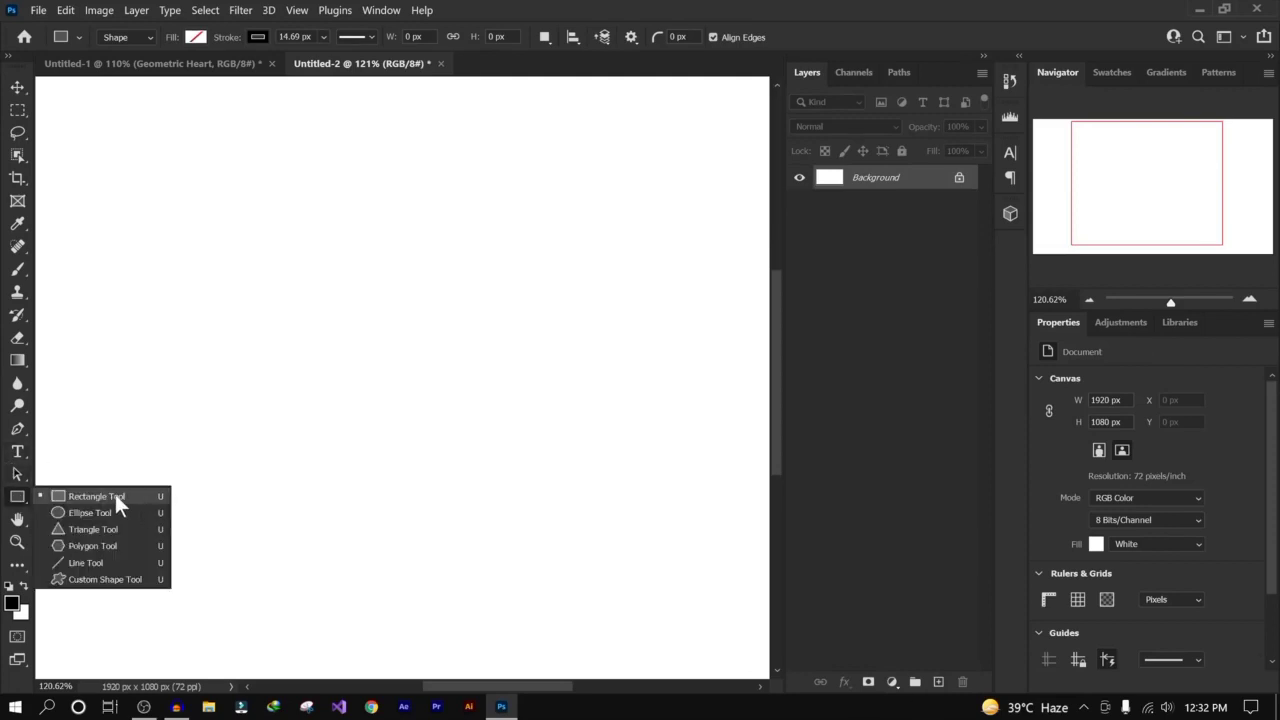
pyautogui.click(114, 493)
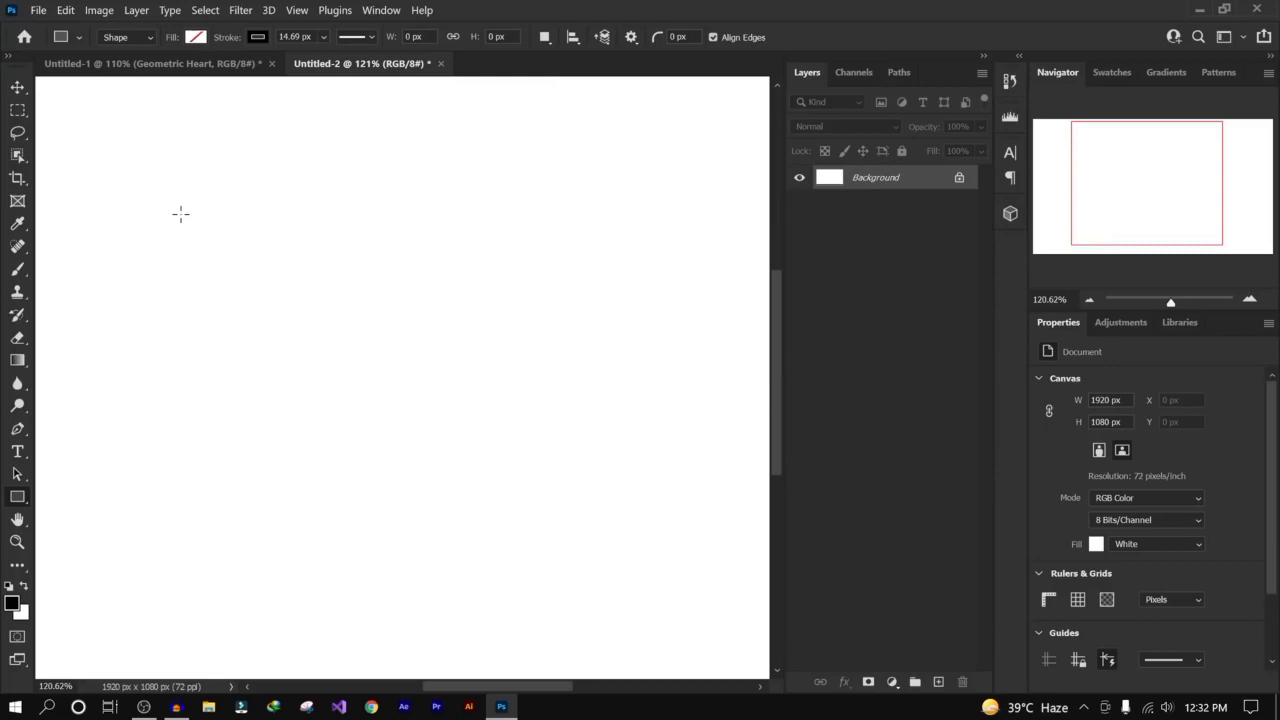
pyautogui.moveTo(144, 203); pyautogui.dragTo(539, 513)
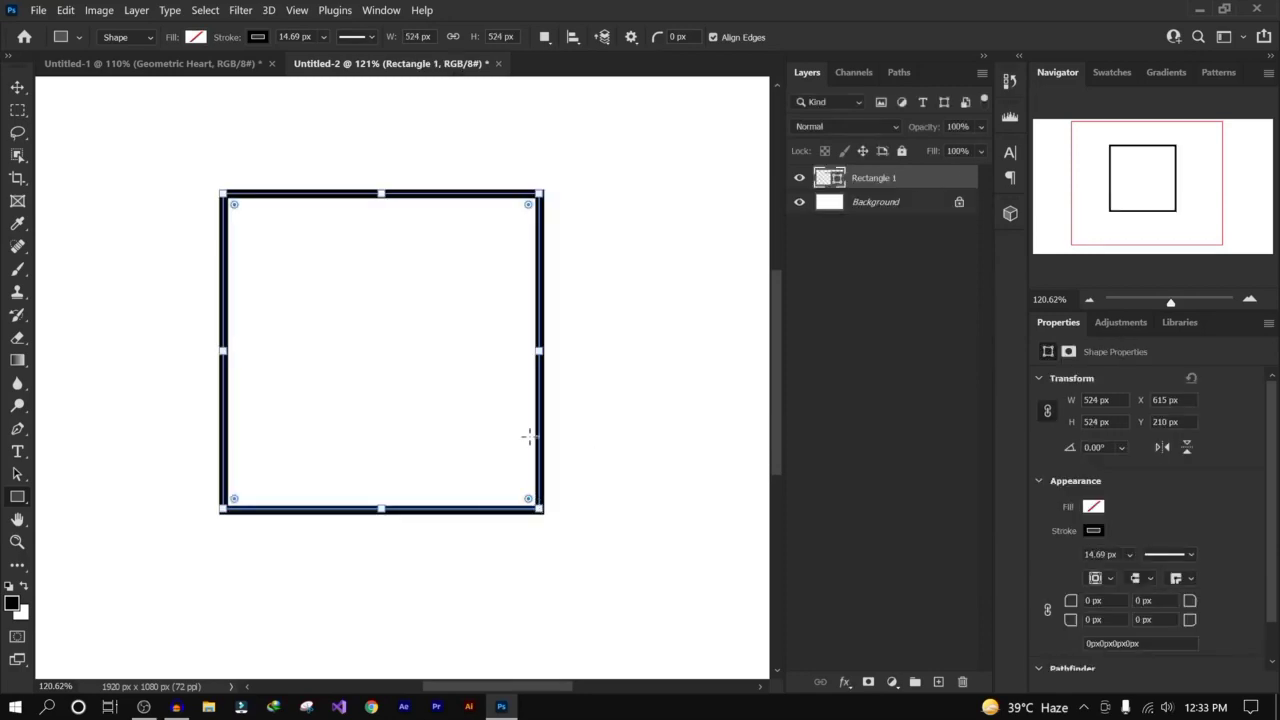
pyautogui.moveTo(236, 206)
pyautogui.mouseDown()
pyautogui.moveTo(337, 309)
pyautogui.moveTo(286, 277)
pyautogui.moveTo(476, 405)
pyautogui.moveTo(300, 273)
pyautogui.moveTo(346, 315)
pyautogui.moveTo(332, 282)
pyautogui.moveTo(458, 408)
pyautogui.mouseUp()
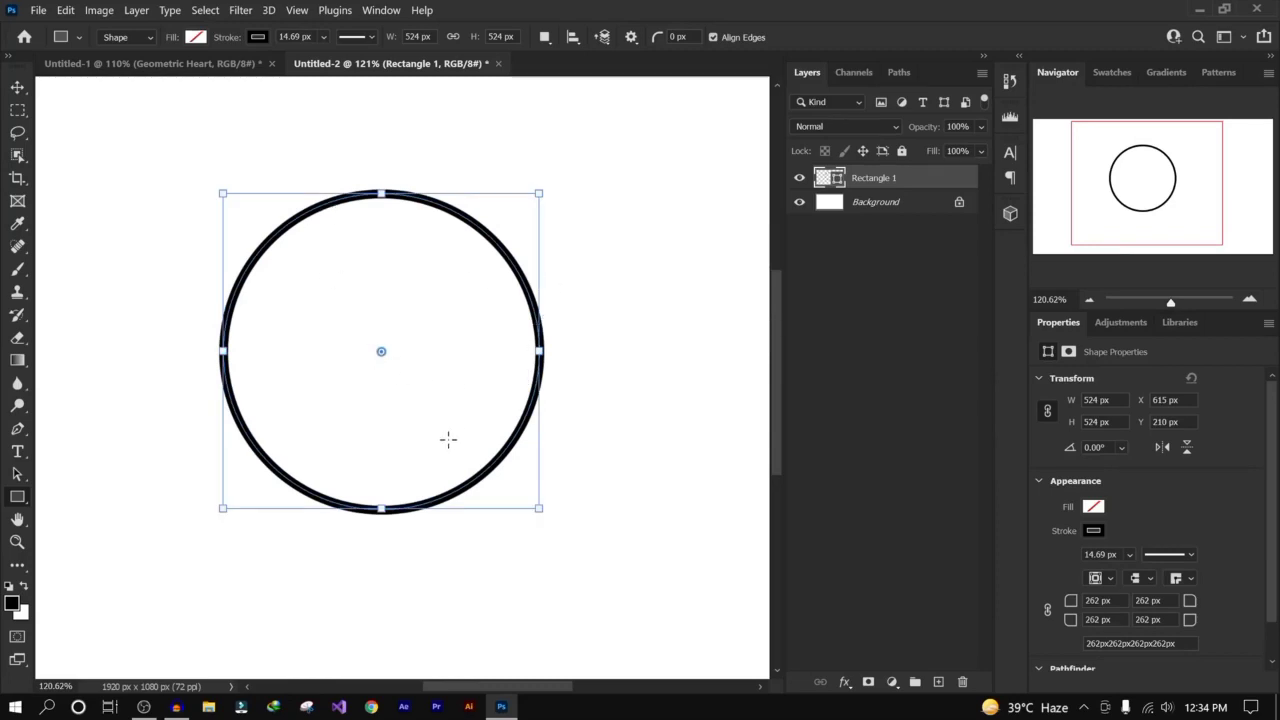
# Step: Draw a rectangle of about 248 × 219 px inside the circle on a new layer, then delete that layer
pyautogui.rightClick(19, 502)
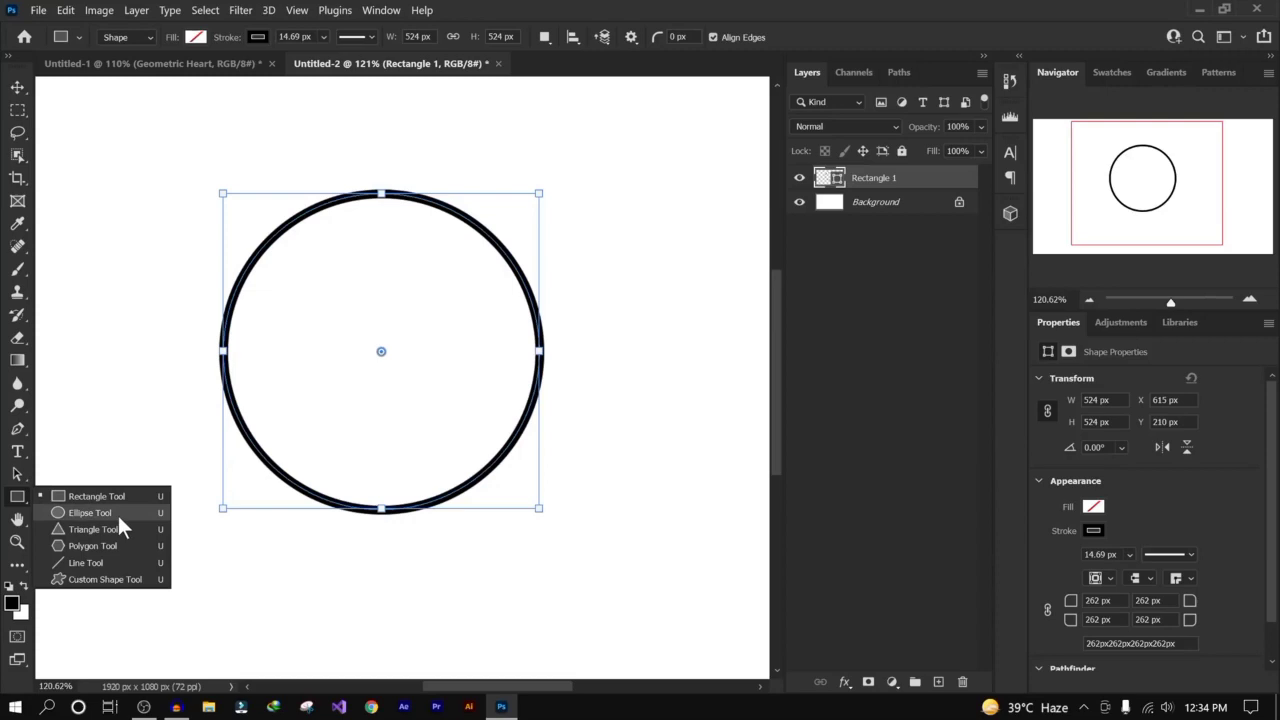
pyautogui.click(545, 38)
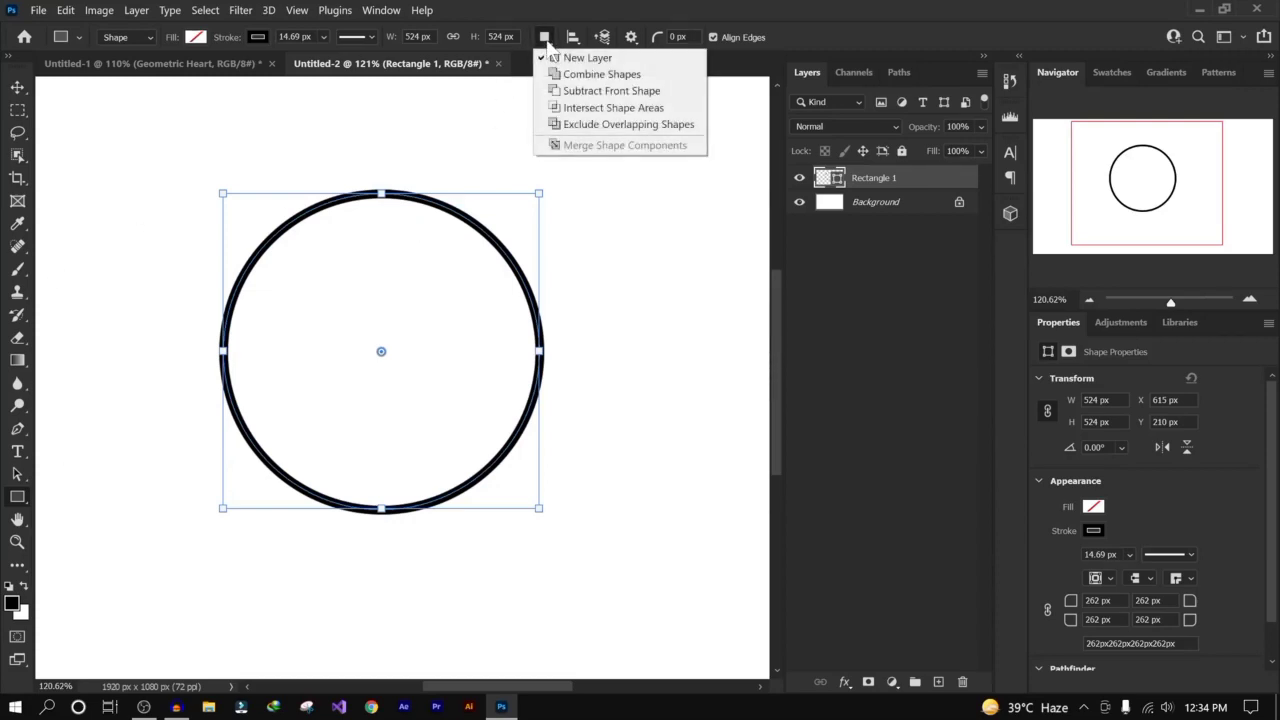
pyautogui.click(612, 58)
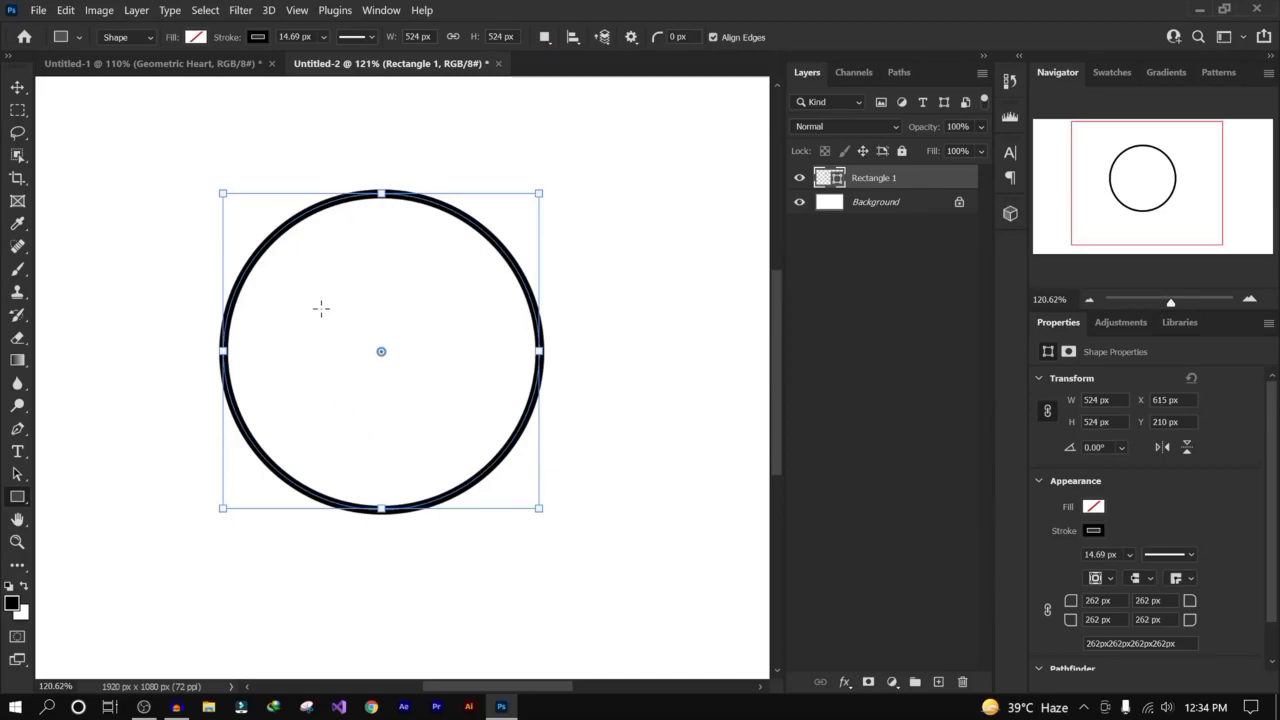
pyautogui.moveTo(305, 285)
pyautogui.mouseDown()
pyautogui.moveTo(386, 333)
pyautogui.moveTo(454, 418)
pyautogui.mouseUp()
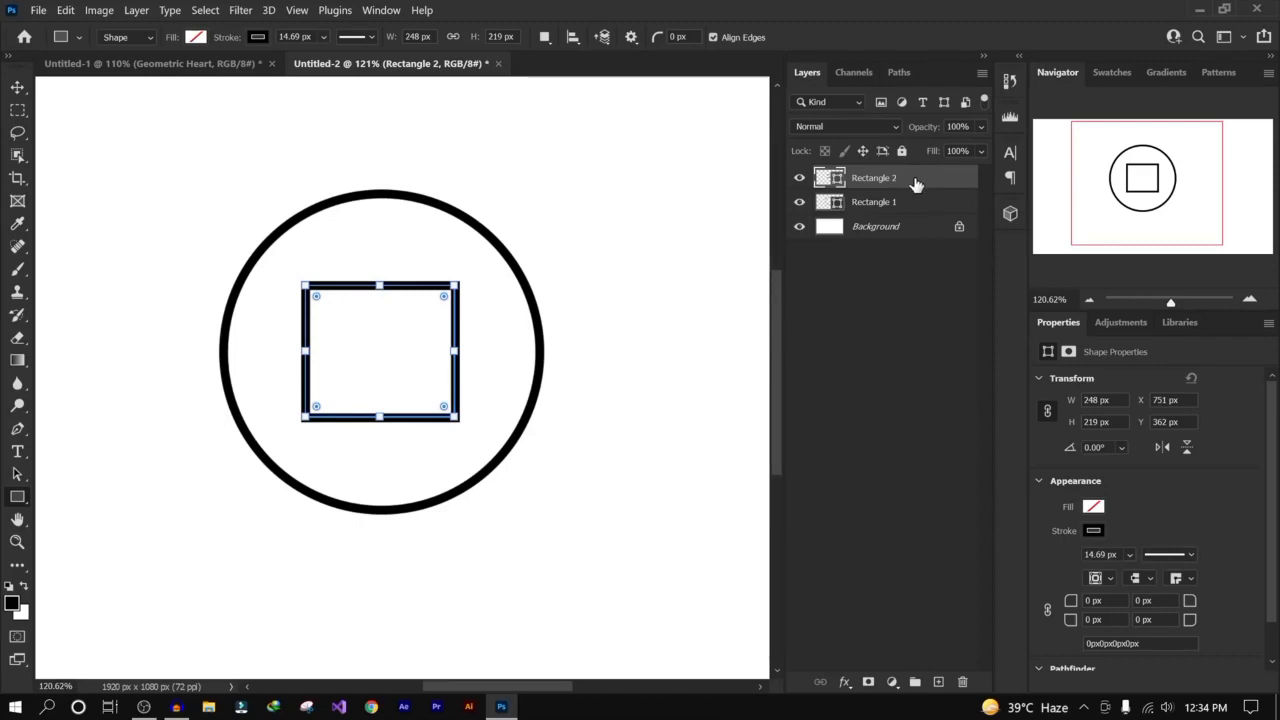
pyautogui.click(544, 37)
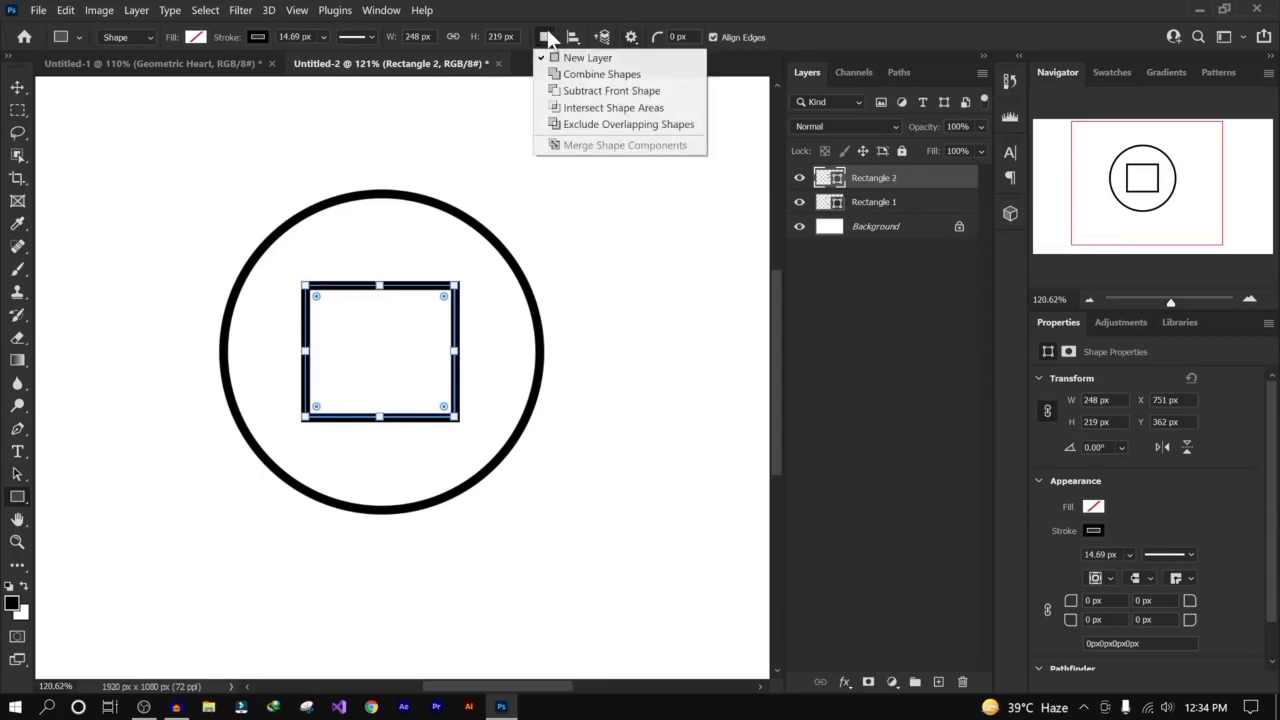
pyautogui.click(880, 198)
pyautogui.moveTo(876, 182); pyautogui.dragTo(961, 681)
# Step: Draw a rectangle of about 309 × 239 px above and right of the circle as a separate layer, then delete it
pyautogui.click(544, 37)
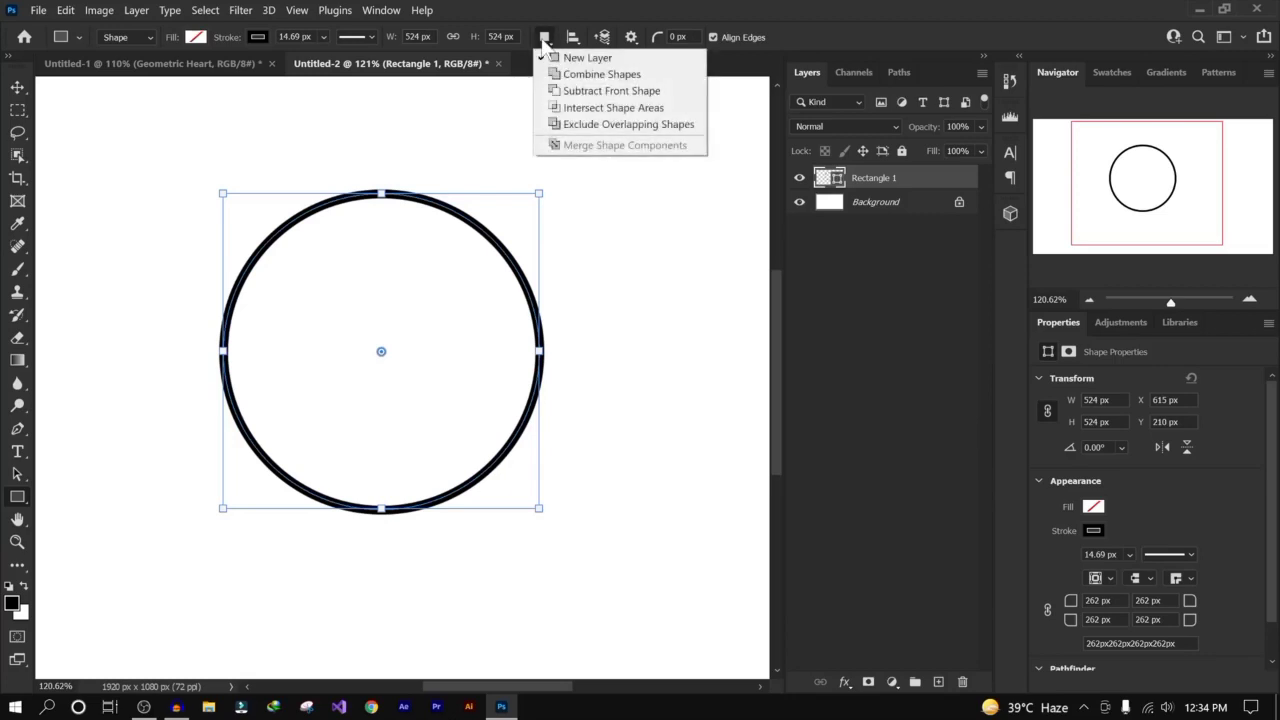
pyautogui.click(560, 112)
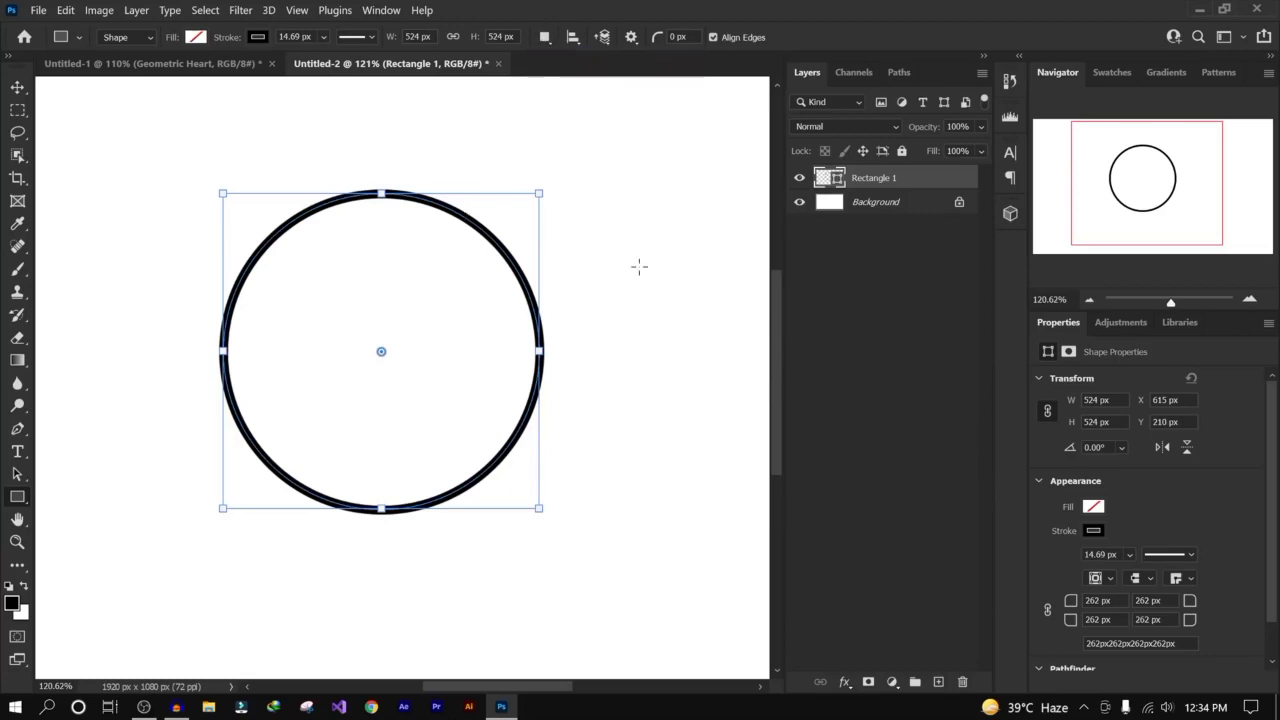
pyautogui.moveTo(528, 113); pyautogui.dragTo(712, 256)
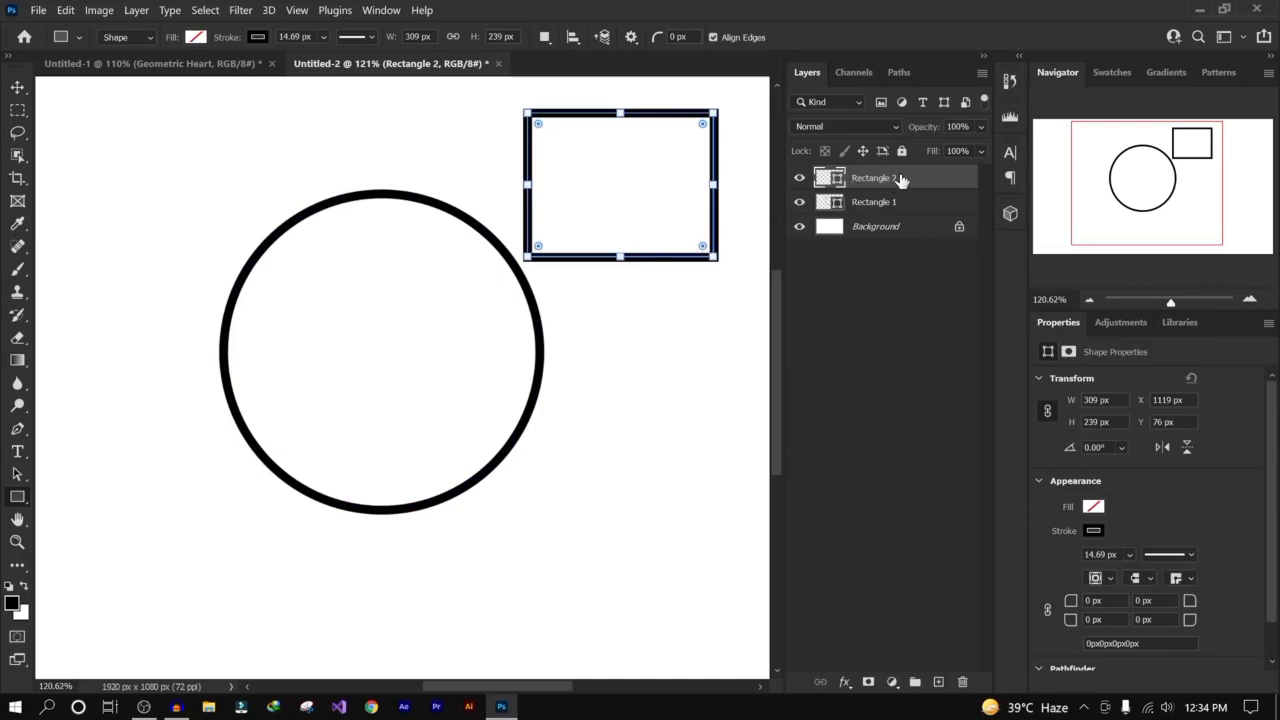
pyautogui.moveTo(923, 180); pyautogui.dragTo(963, 681)
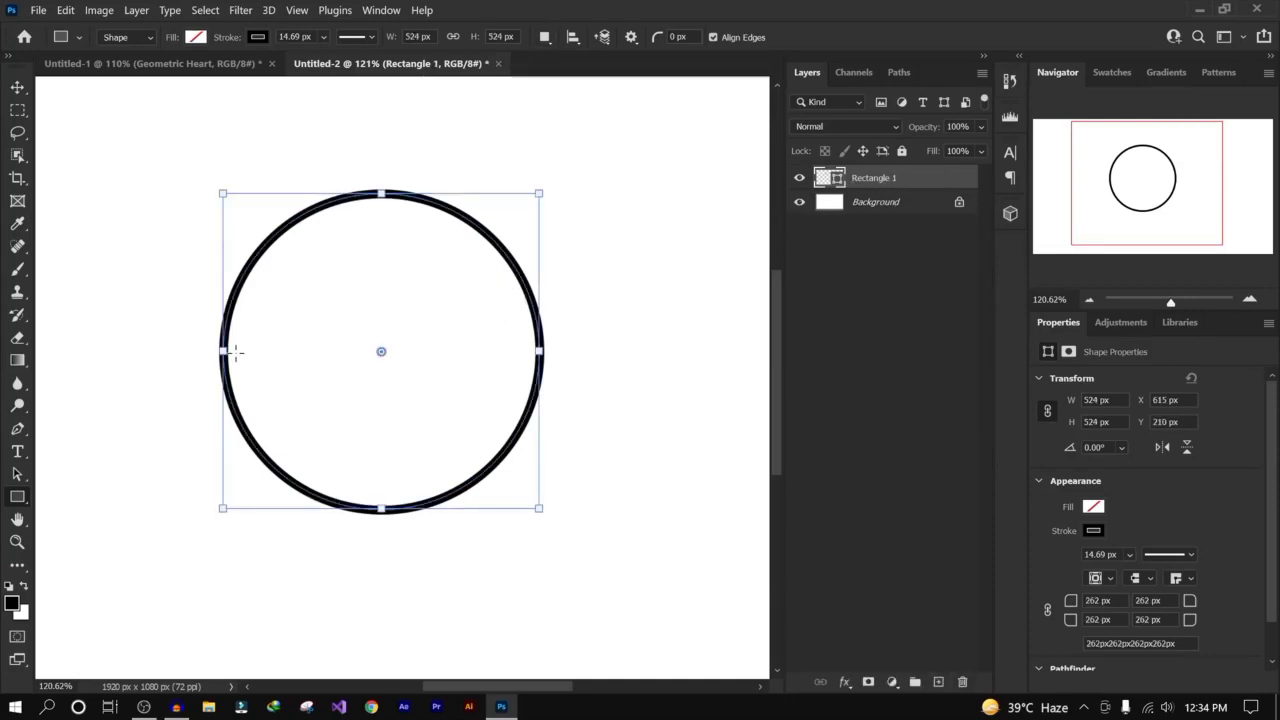
# Step: Delete the Rectangle 1 layer and draw an unfilled circle of about 678 × 678 px with the Ellipse tool
pyautogui.moveTo(897, 180); pyautogui.dragTo(962, 682)
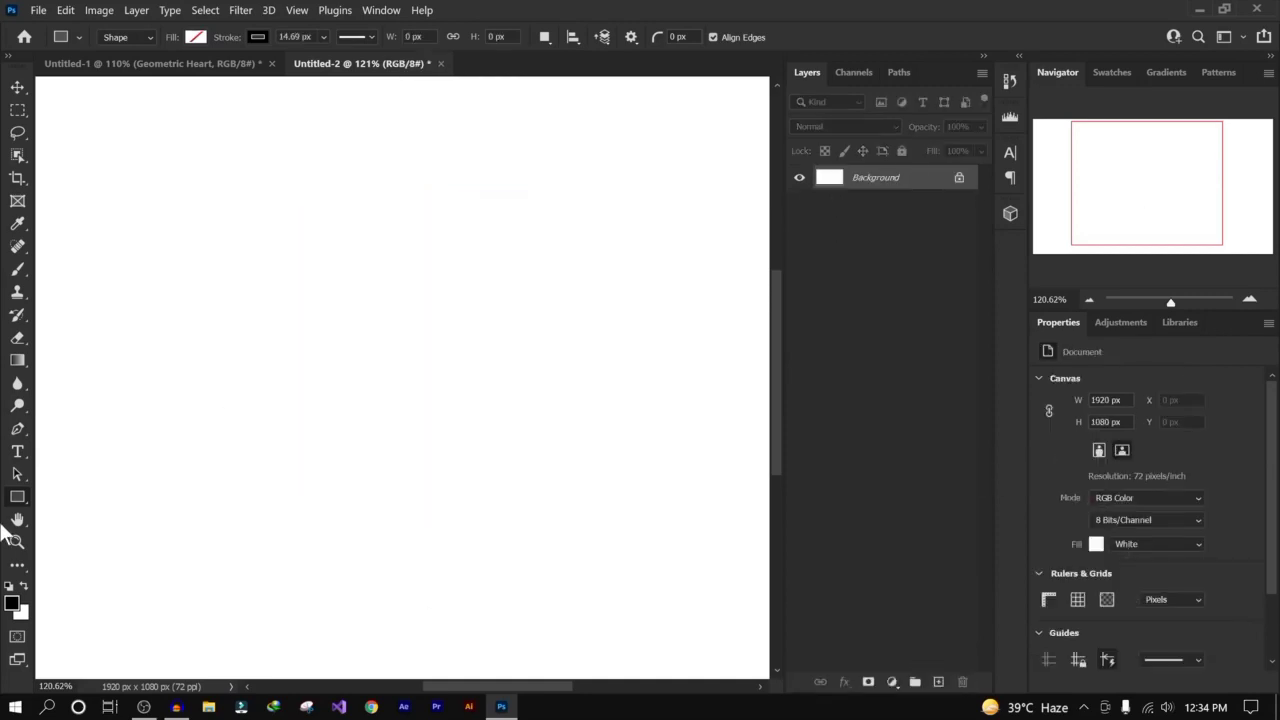
pyautogui.rightClick(17, 497)
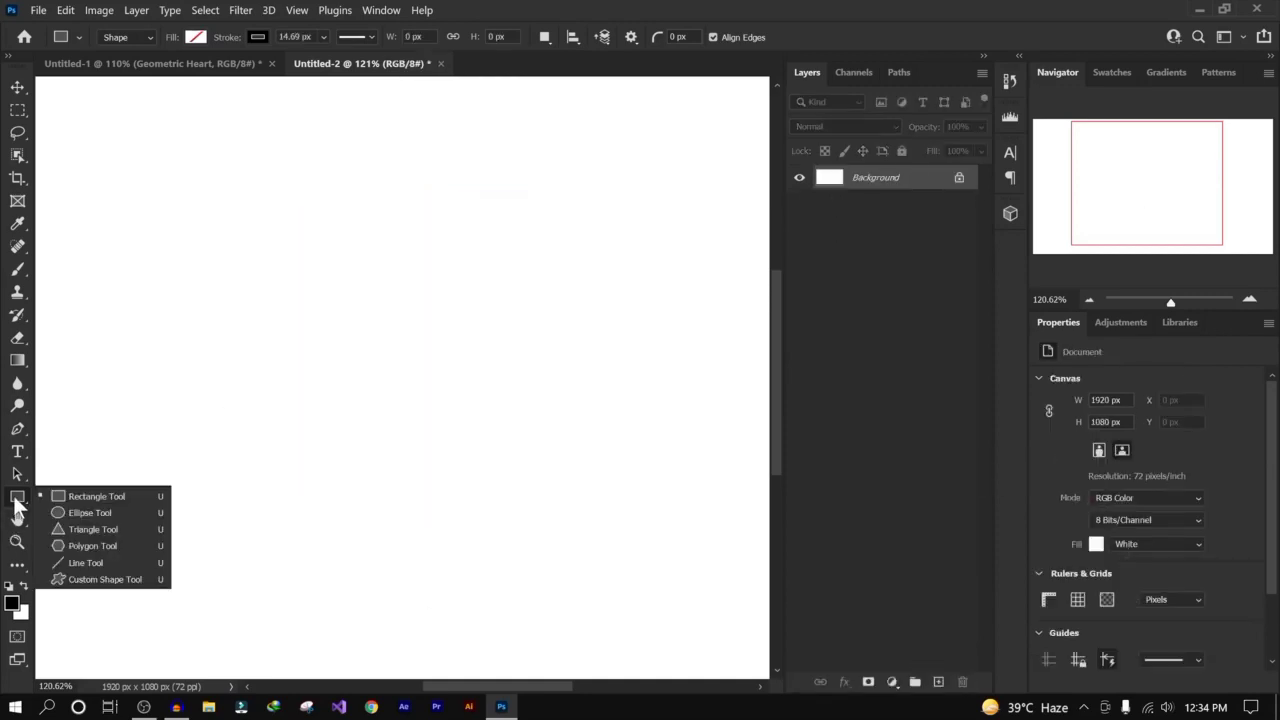
pyautogui.click(95, 495)
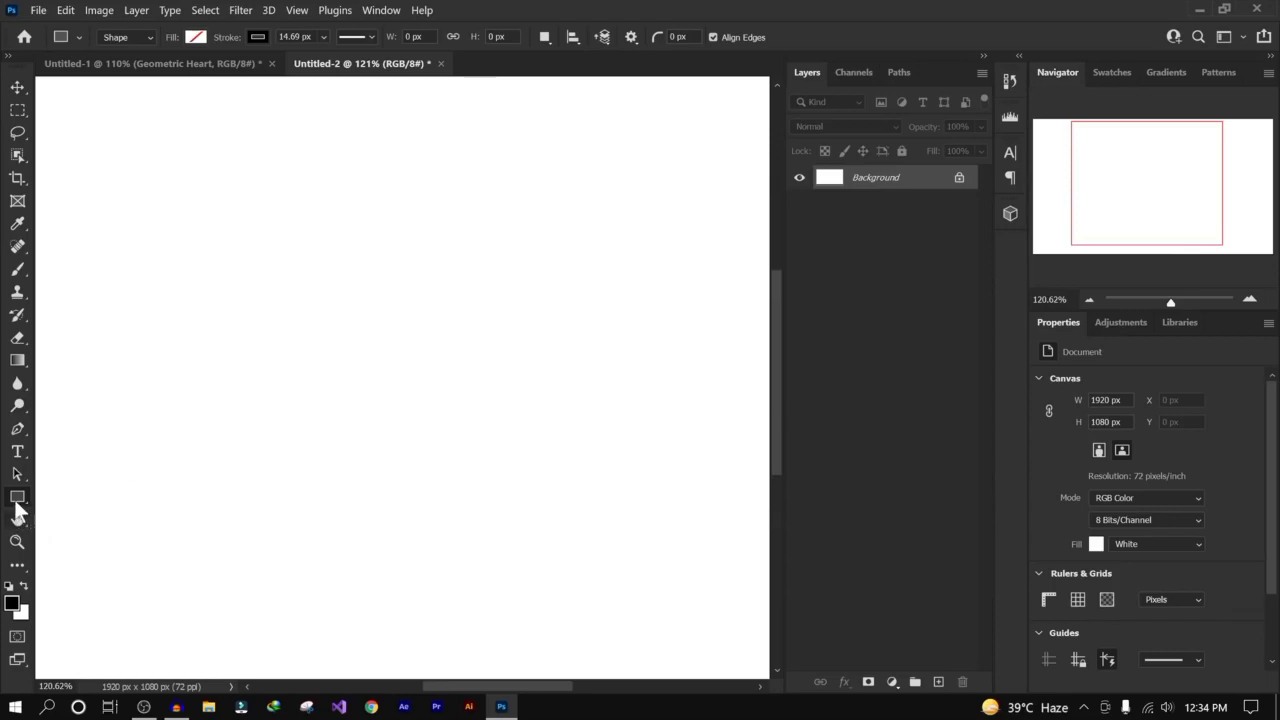
pyautogui.rightClick(16, 503)
pyautogui.click(108, 510)
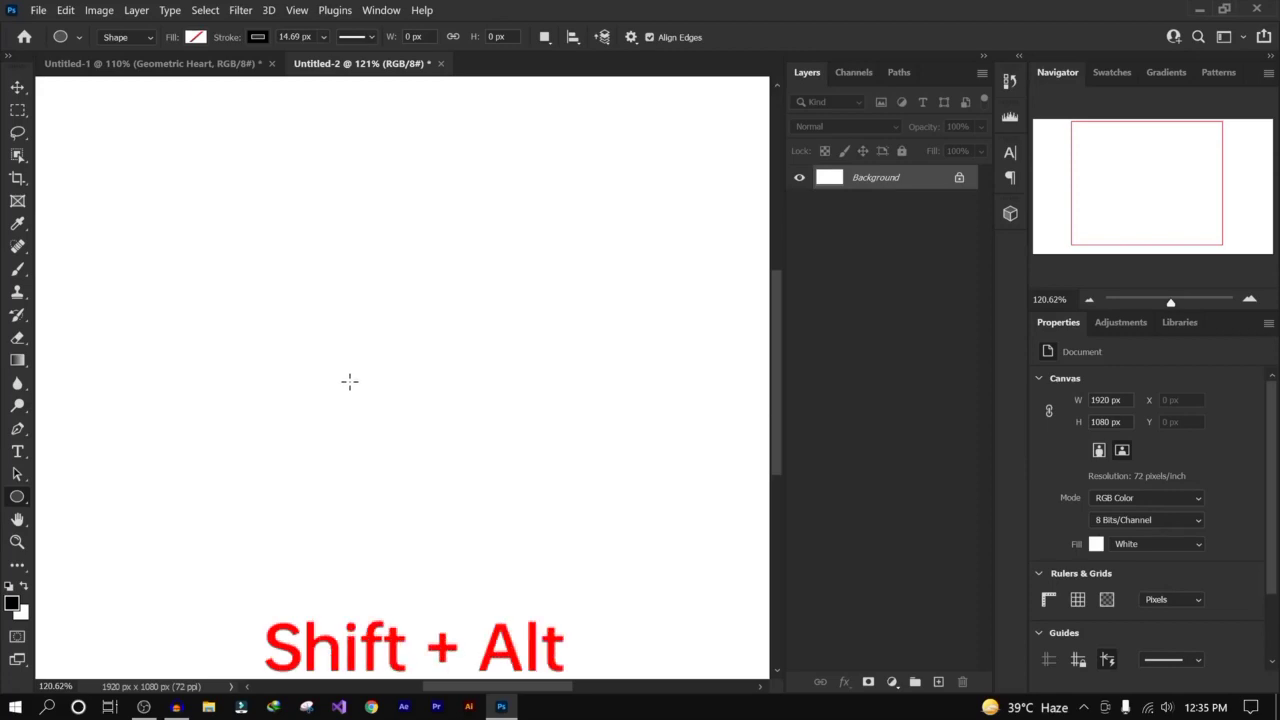
pyautogui.moveTo(349, 388); pyautogui.dragTo(363, 392)
pyautogui.moveTo(401, 410); pyautogui.dragTo(591, 586)
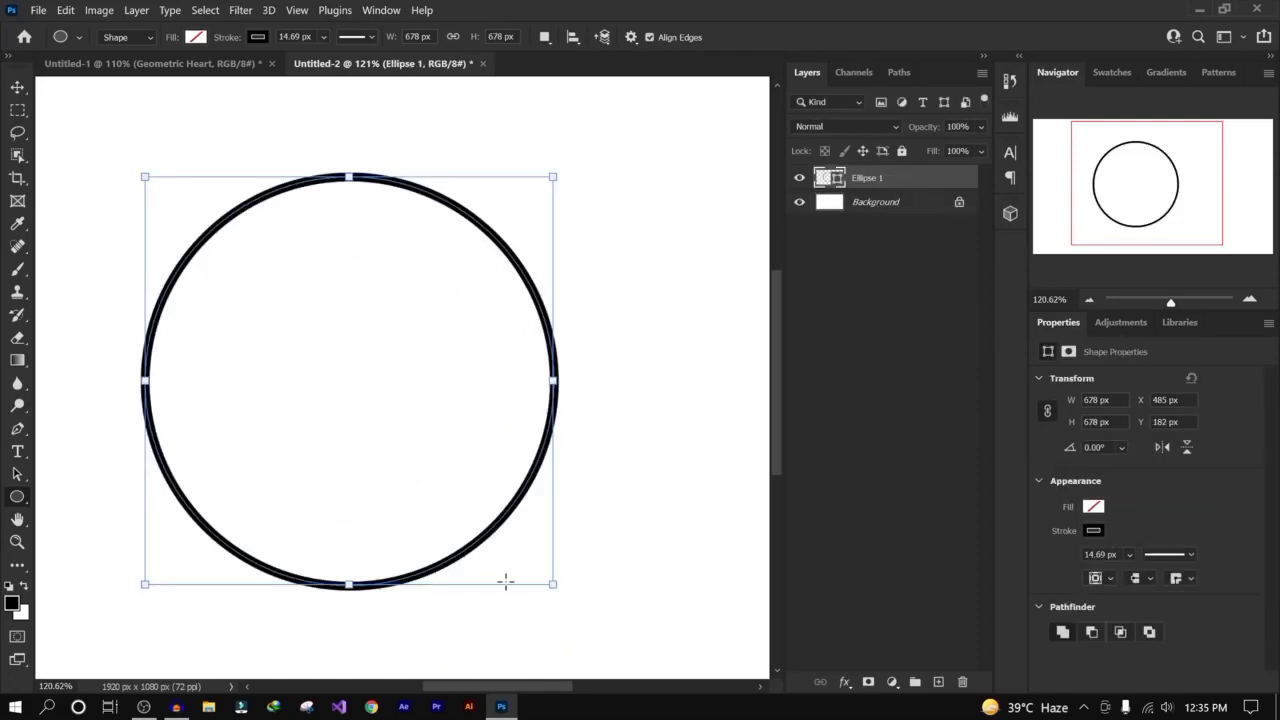
# Step: Fill the circle with the recently used dark red and remove its stroke
pyautogui.click(195, 37)
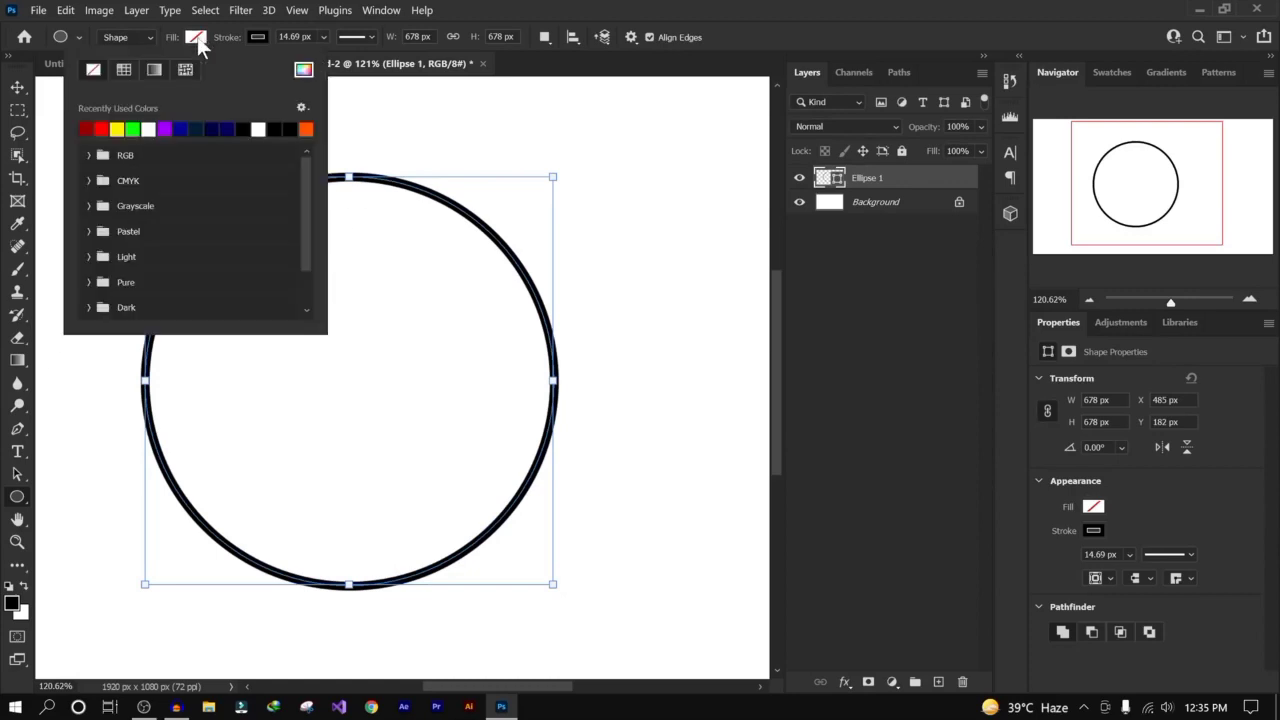
pyautogui.click(90, 128)
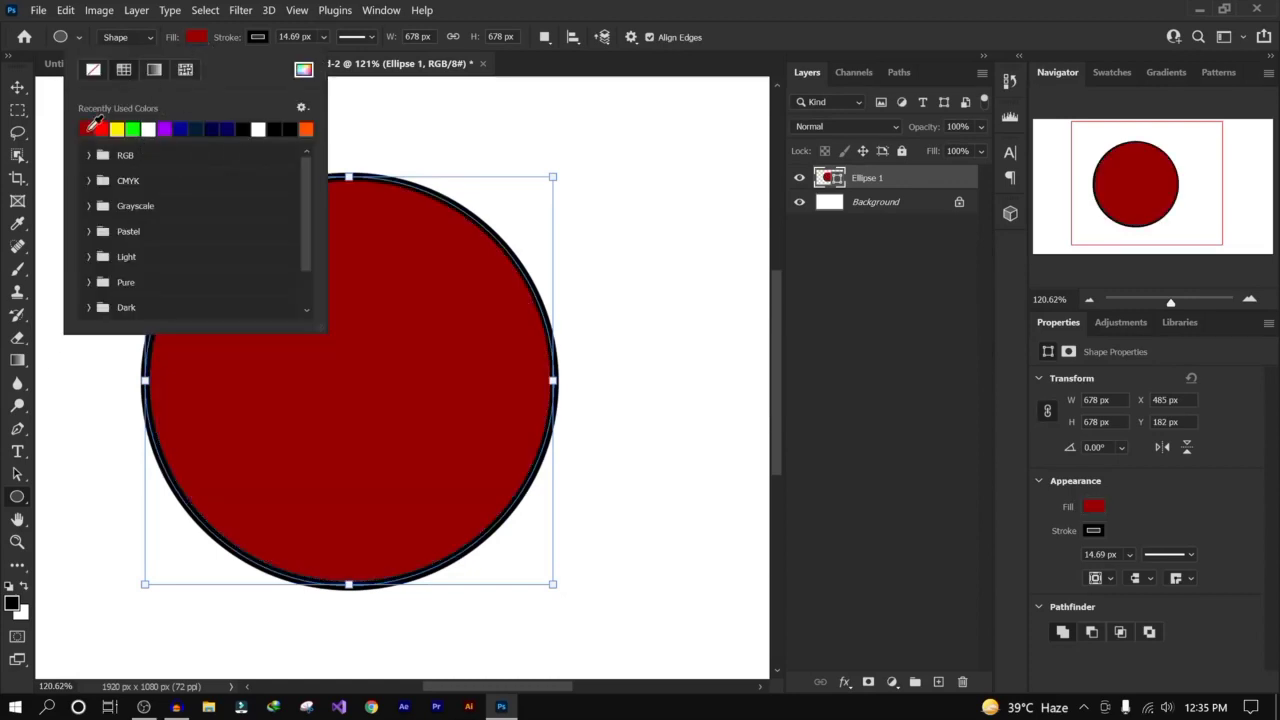
pyautogui.click(258, 37)
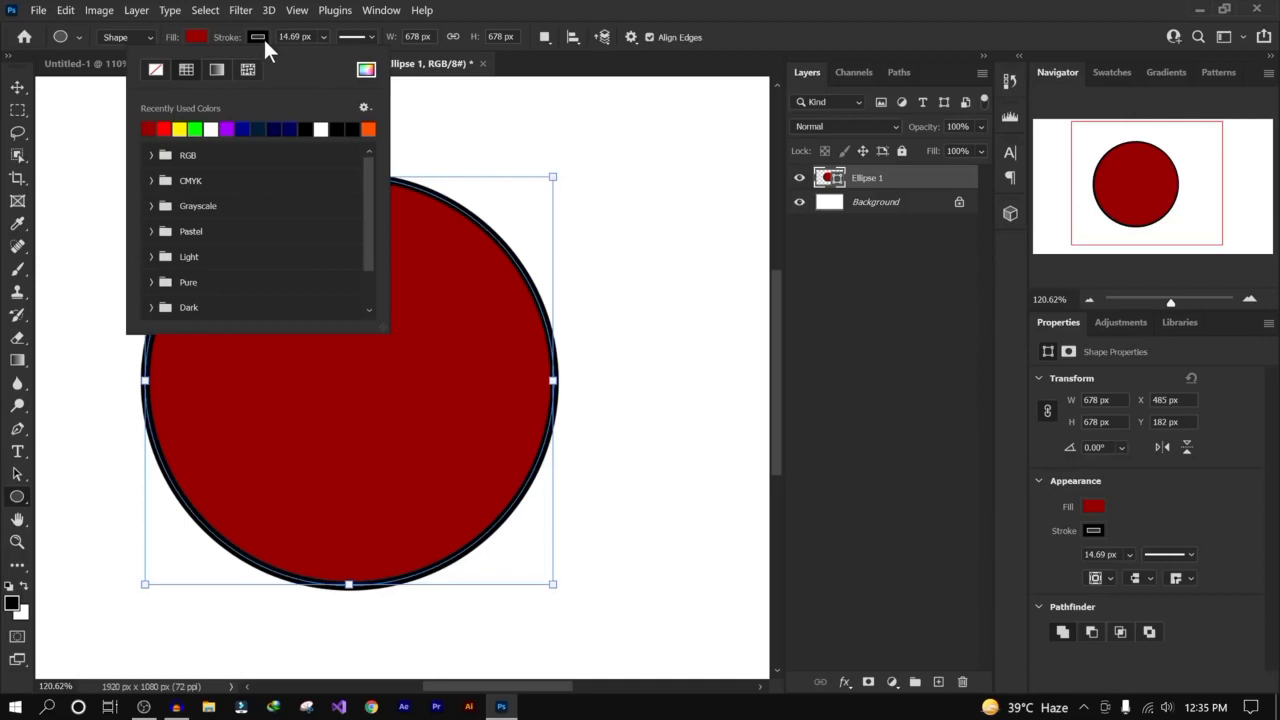
pyautogui.click(153, 70)
pyautogui.click(875, 240)
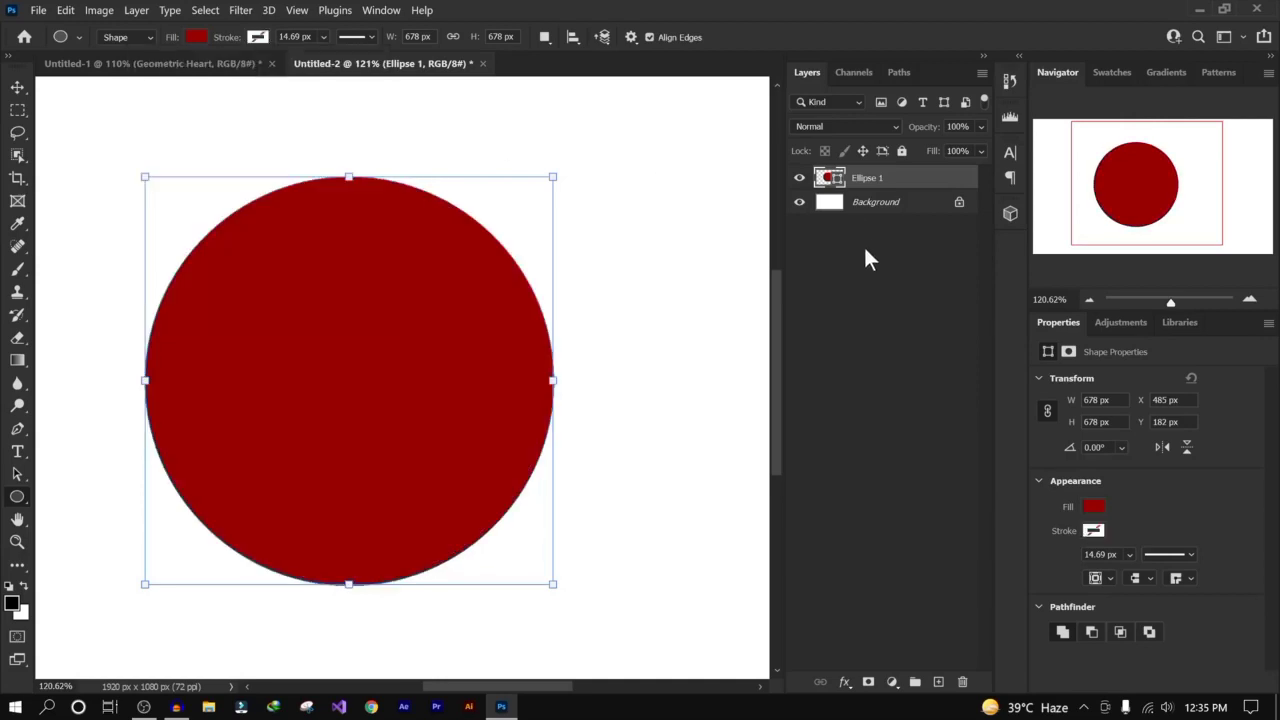
pyautogui.click(866, 258)
pyautogui.click(892, 183)
pyautogui.click(545, 38)
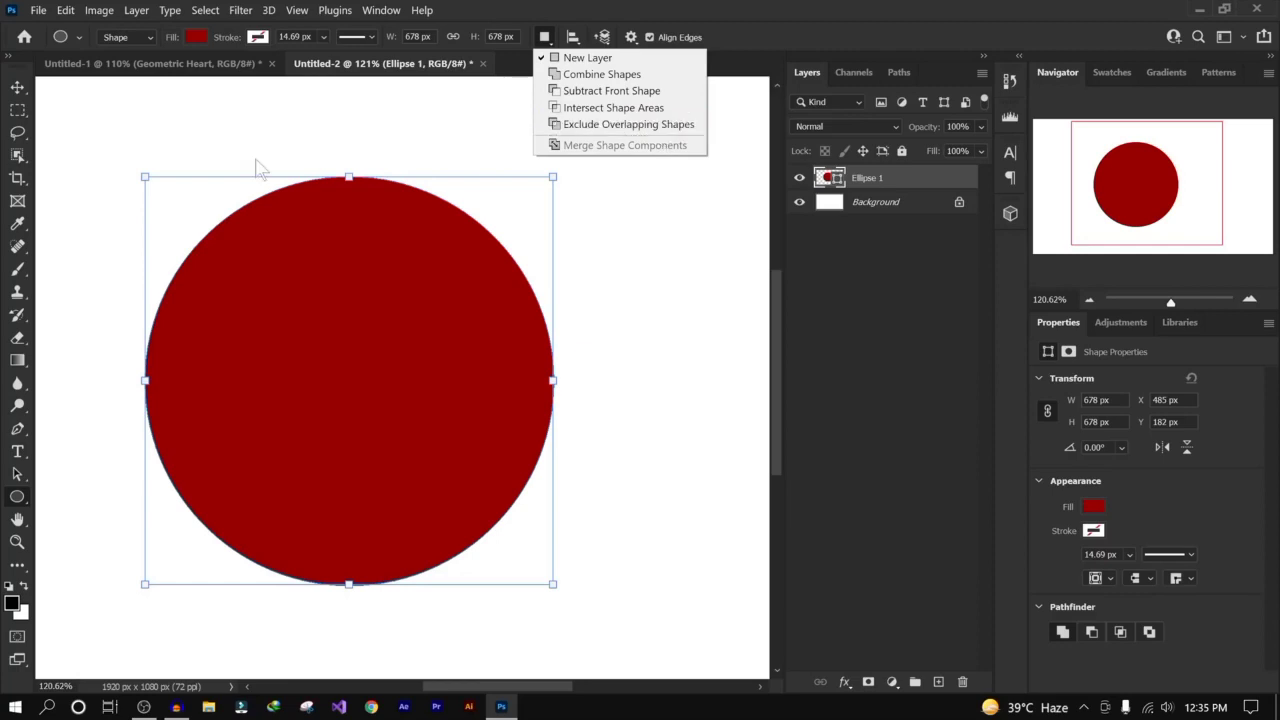
pyautogui.click(19, 113)
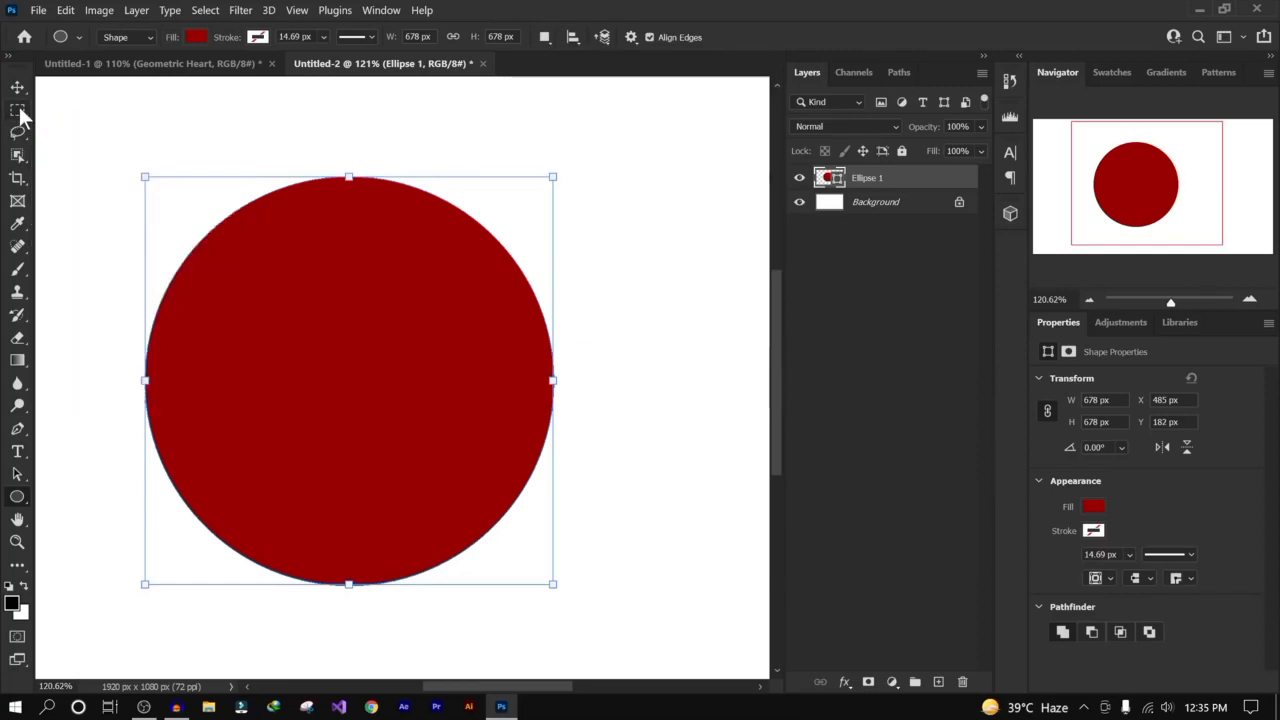
pyautogui.click(19, 111)
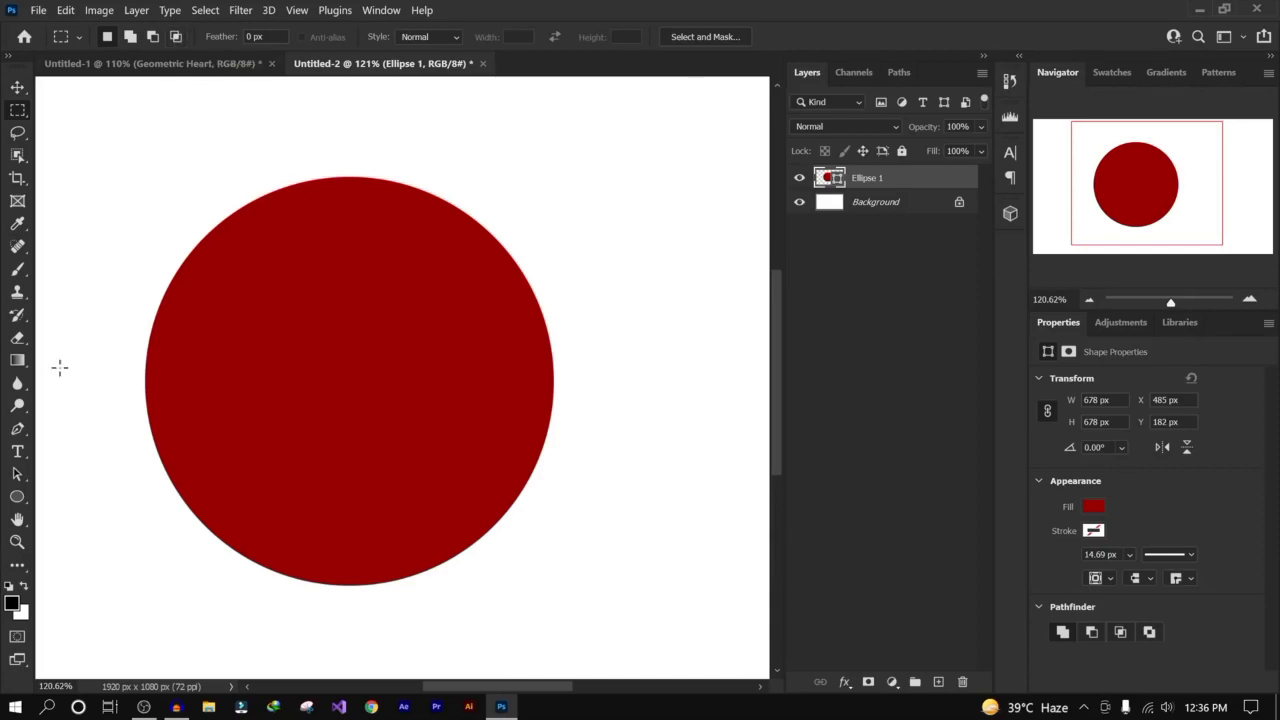
pyautogui.click(17, 497)
# Step: Draw a 7-sided polygon of about 342 × 334 px at the circle's upper right, using the Combine Shapes path operation
pyautogui.click(544, 37)
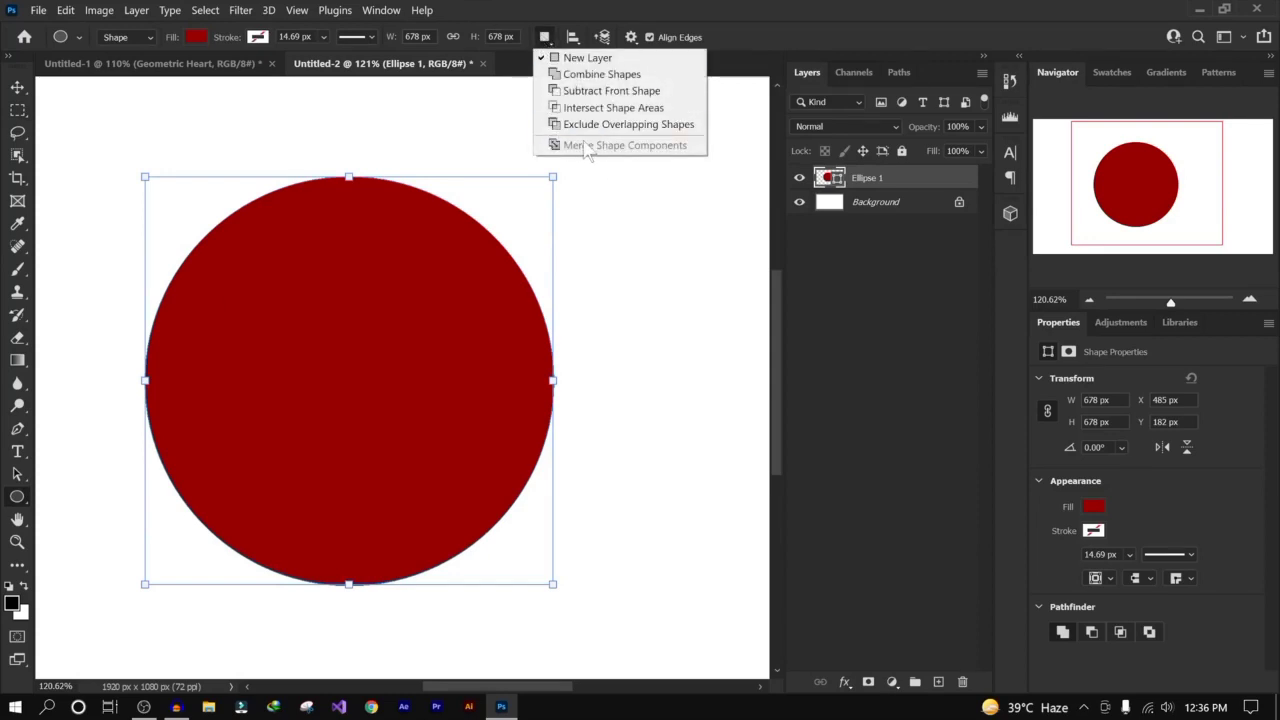
pyautogui.click(626, 77)
pyautogui.rightClick(18, 499)
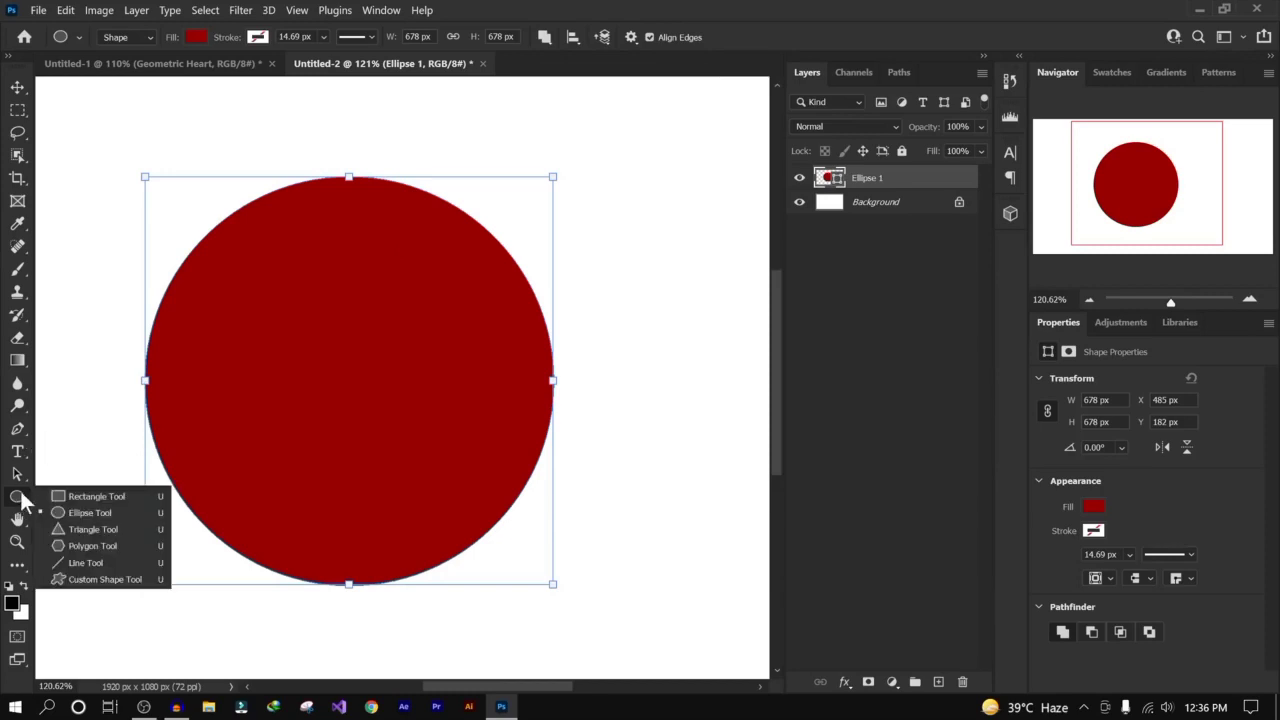
pyautogui.click(120, 548)
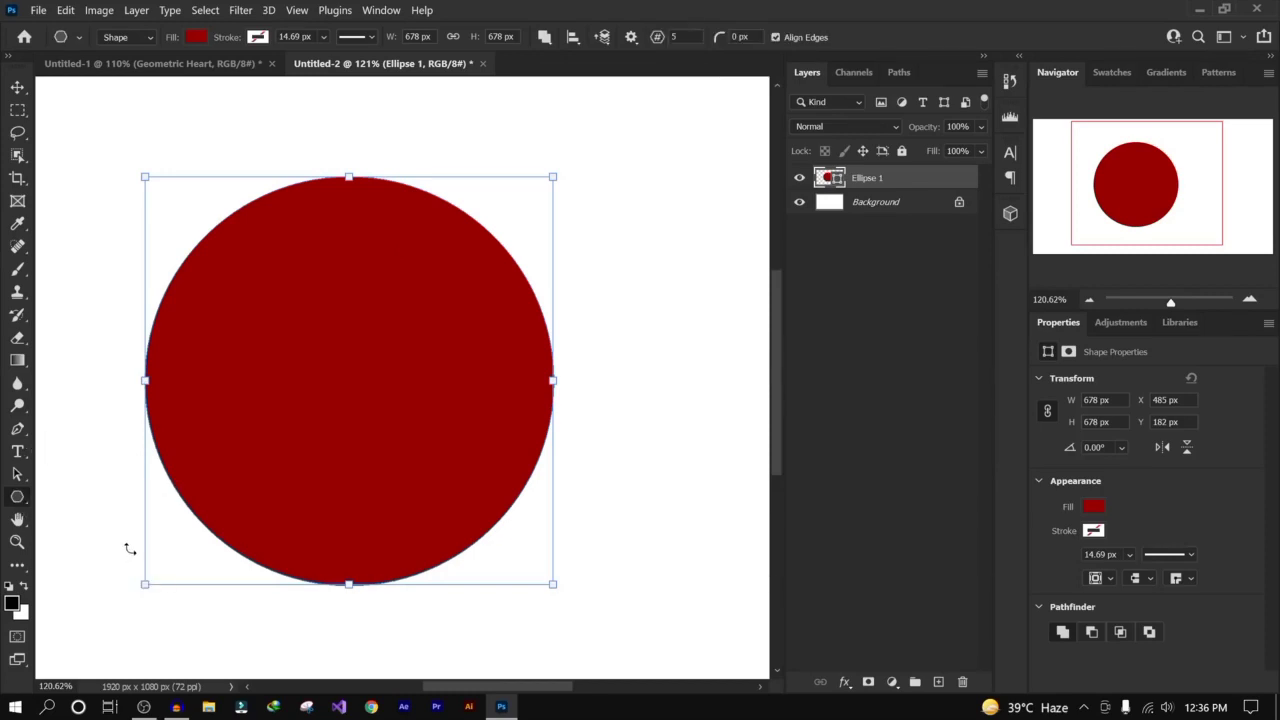
pyautogui.click(693, 35)
pyautogui.press('Return')
pyautogui.moveTo(518, 112); pyautogui.dragTo(748, 321)
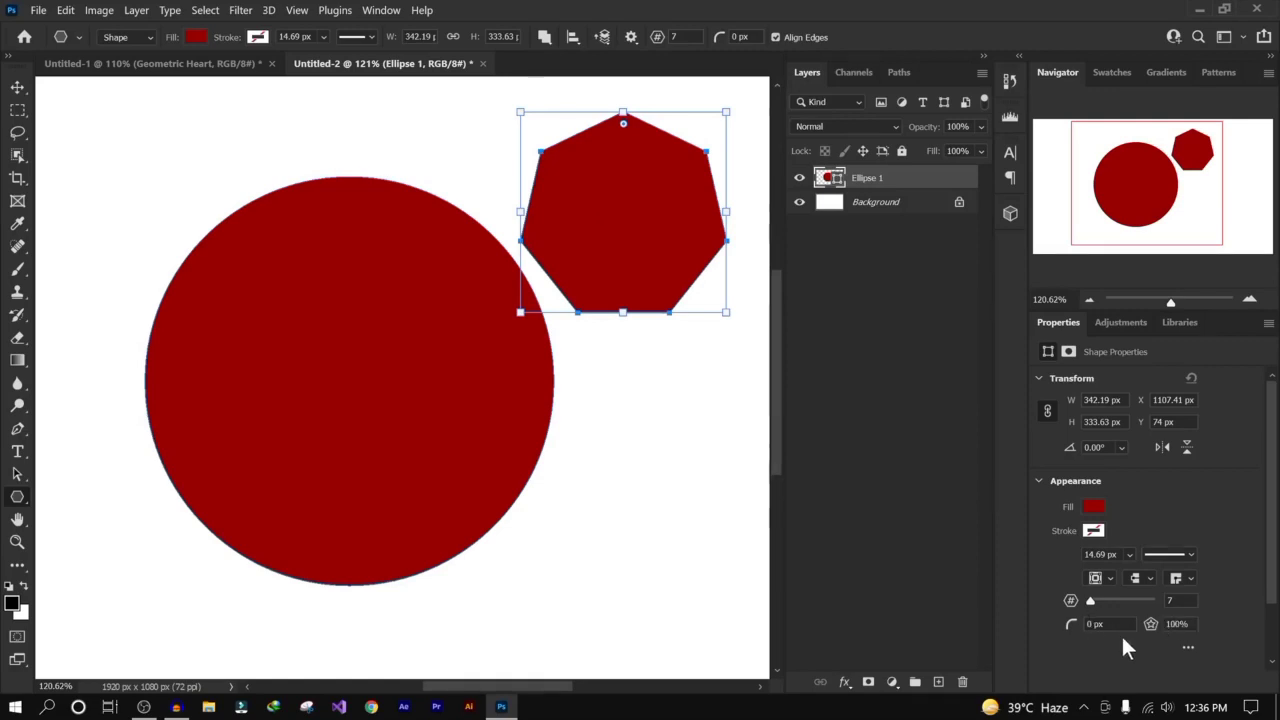
# Step: Reduce the polygon to 3 sides and set its star ratio to 28%
pyautogui.moveTo(1092, 601); pyautogui.dragTo(1072, 599)
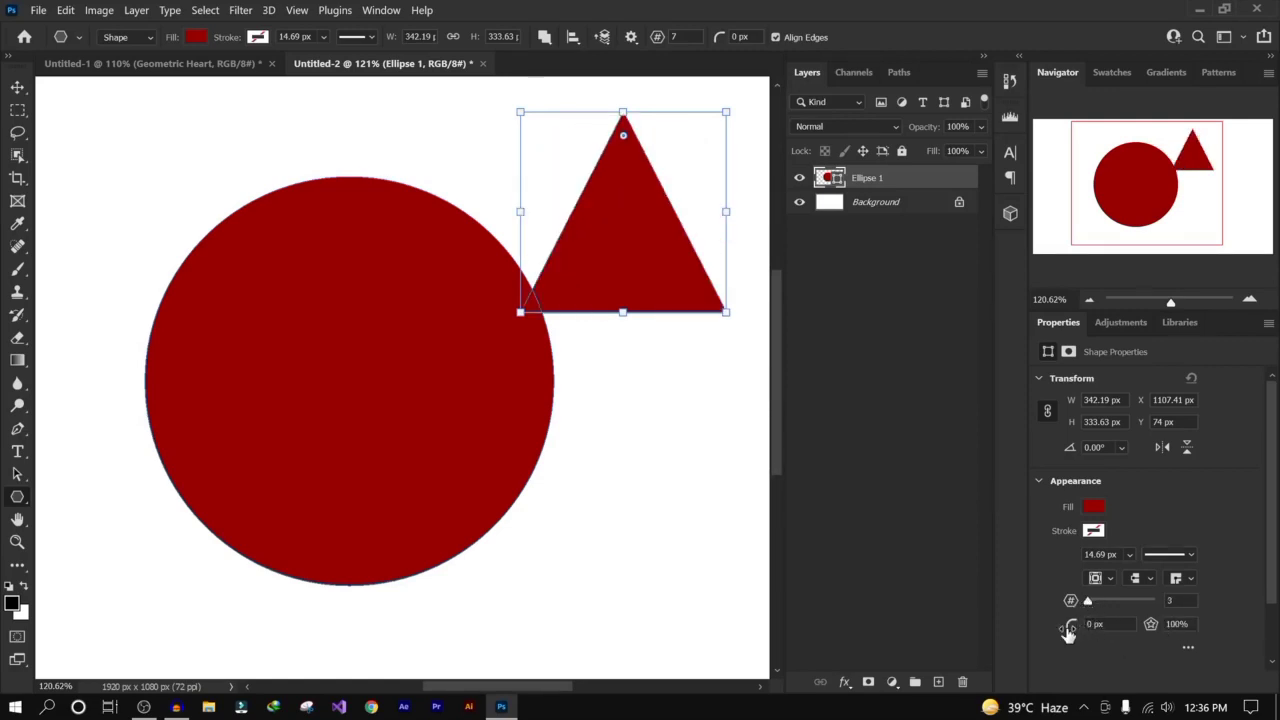
pyautogui.click(1068, 598)
pyautogui.moveTo(1152, 626); pyautogui.dragTo(1100, 628)
# Step: Set the polygon's star ratio to 43% and its number of sides to 11, trying 7 sides first
pyautogui.click(1180, 600)
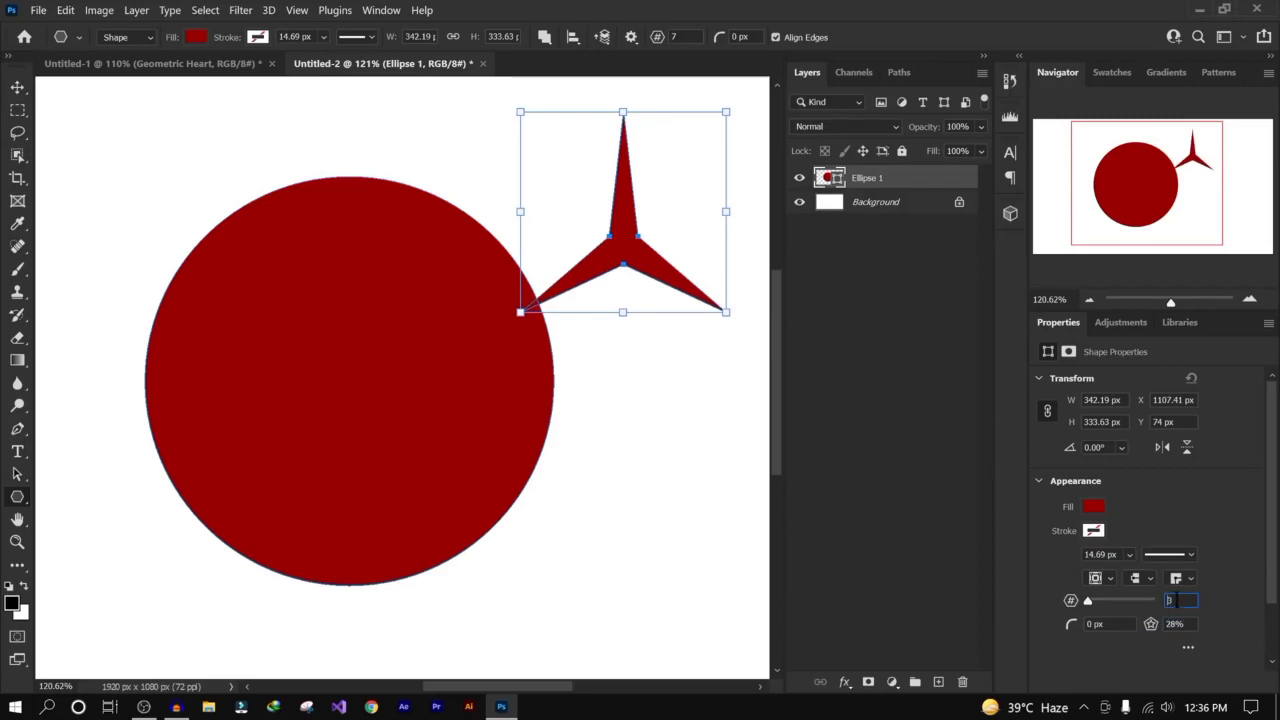
pyautogui.write('7')
pyautogui.moveTo(1151, 623); pyautogui.dragTo(1170, 628)
pyautogui.moveTo(1092, 602); pyautogui.dragTo(1093, 601)
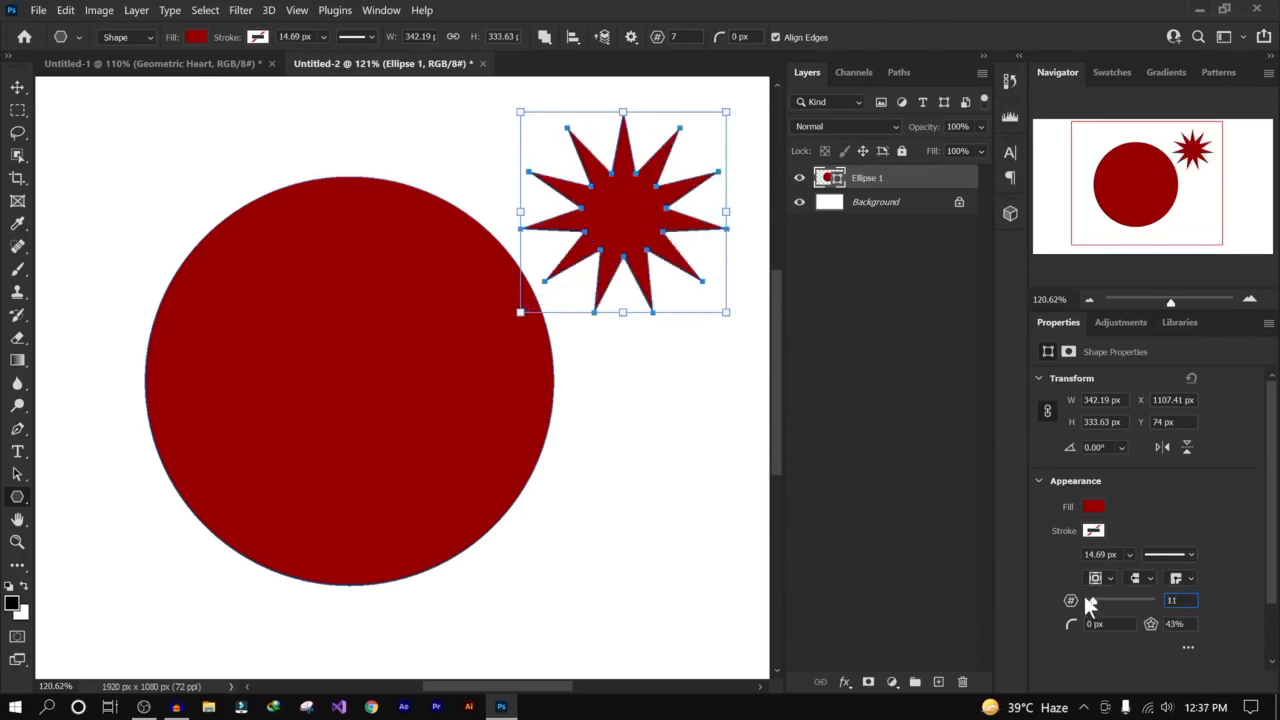
pyautogui.rightClick(17, 497)
pyautogui.click(98, 545)
pyautogui.click(682, 41)
pyautogui.click(1189, 624)
pyautogui.click(19, 89)
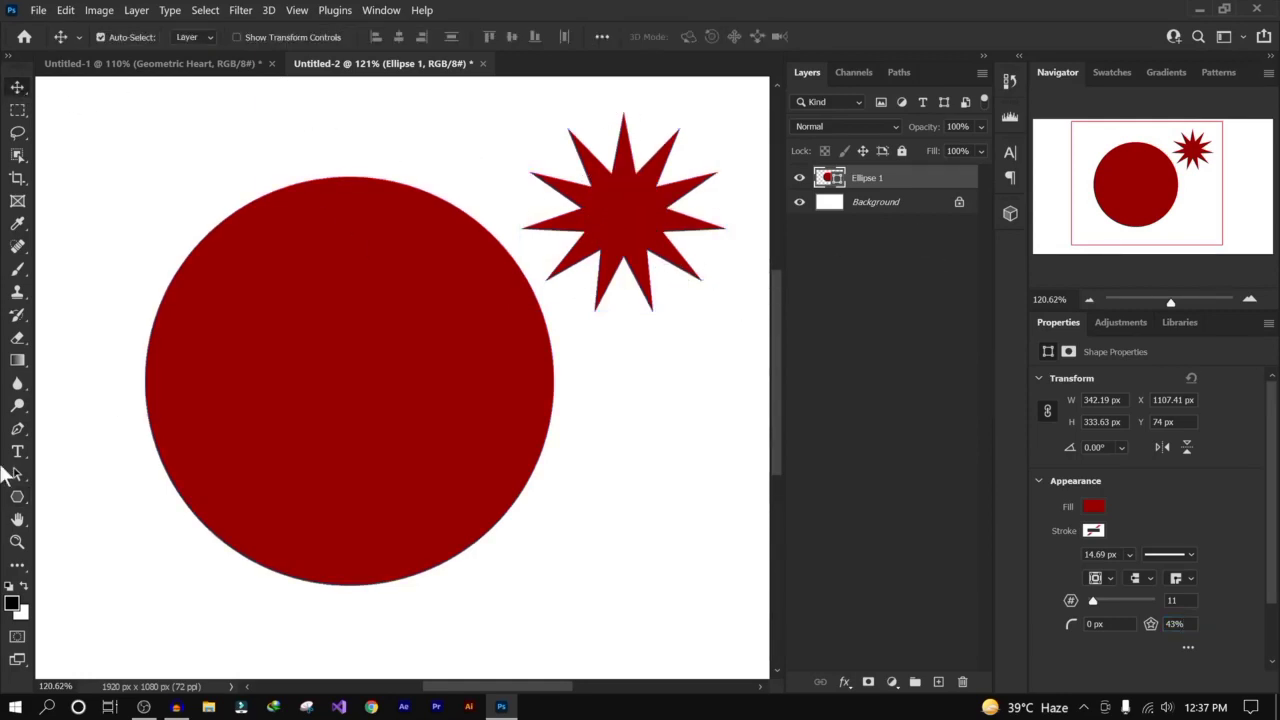
pyautogui.click(17, 497)
# Step: Set the path operation to Combine Shapes and move the star over the circle's upper-right edge with the Path Selection tool
pyautogui.click(544, 37)
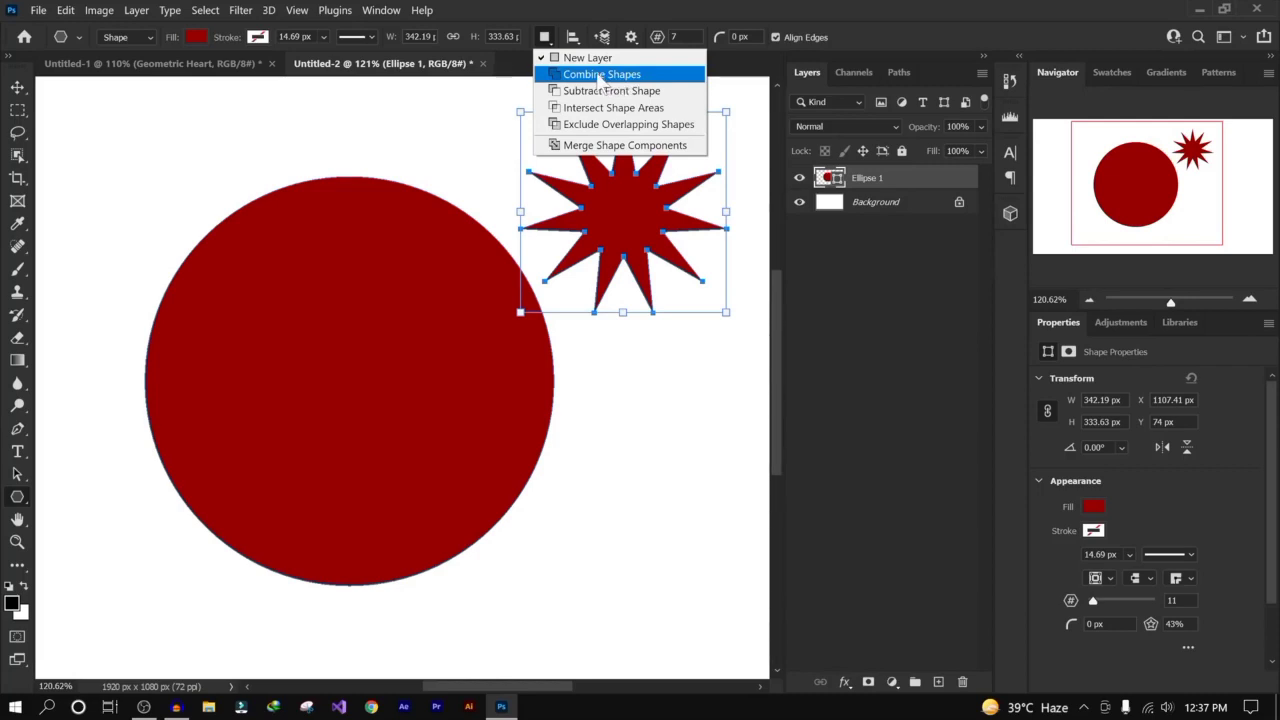
pyautogui.click(600, 75)
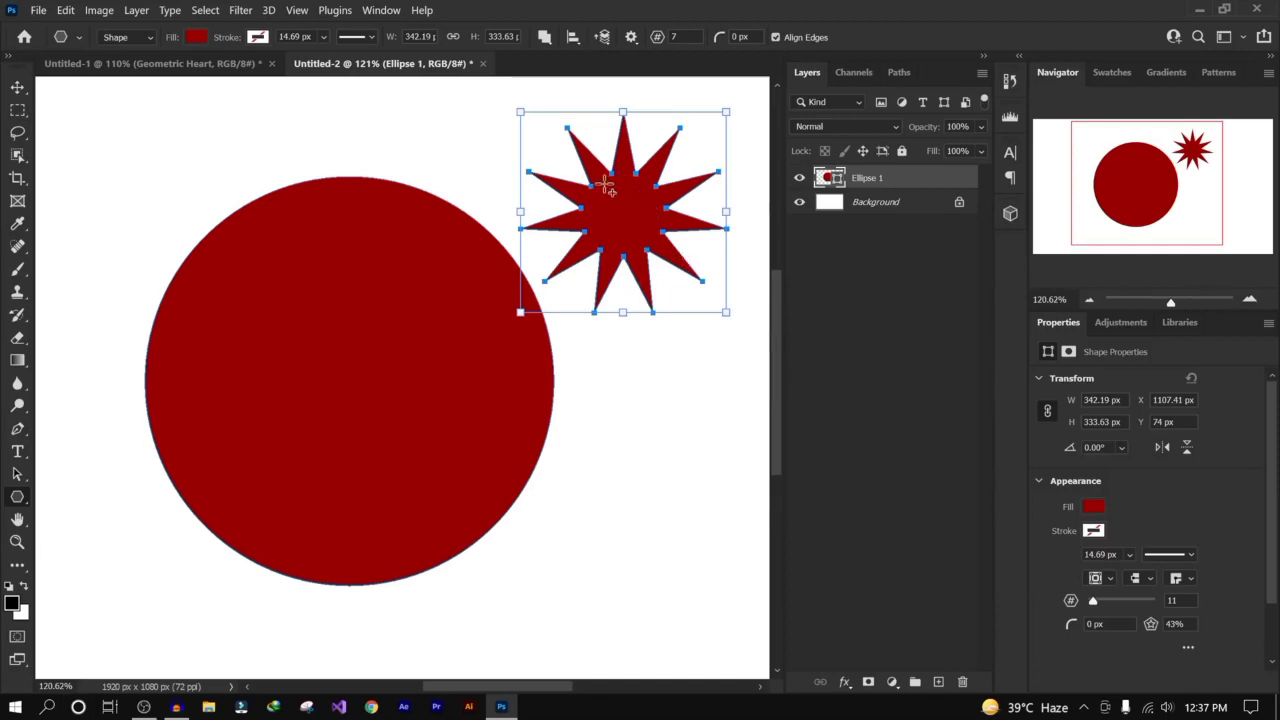
pyautogui.click(17, 474)
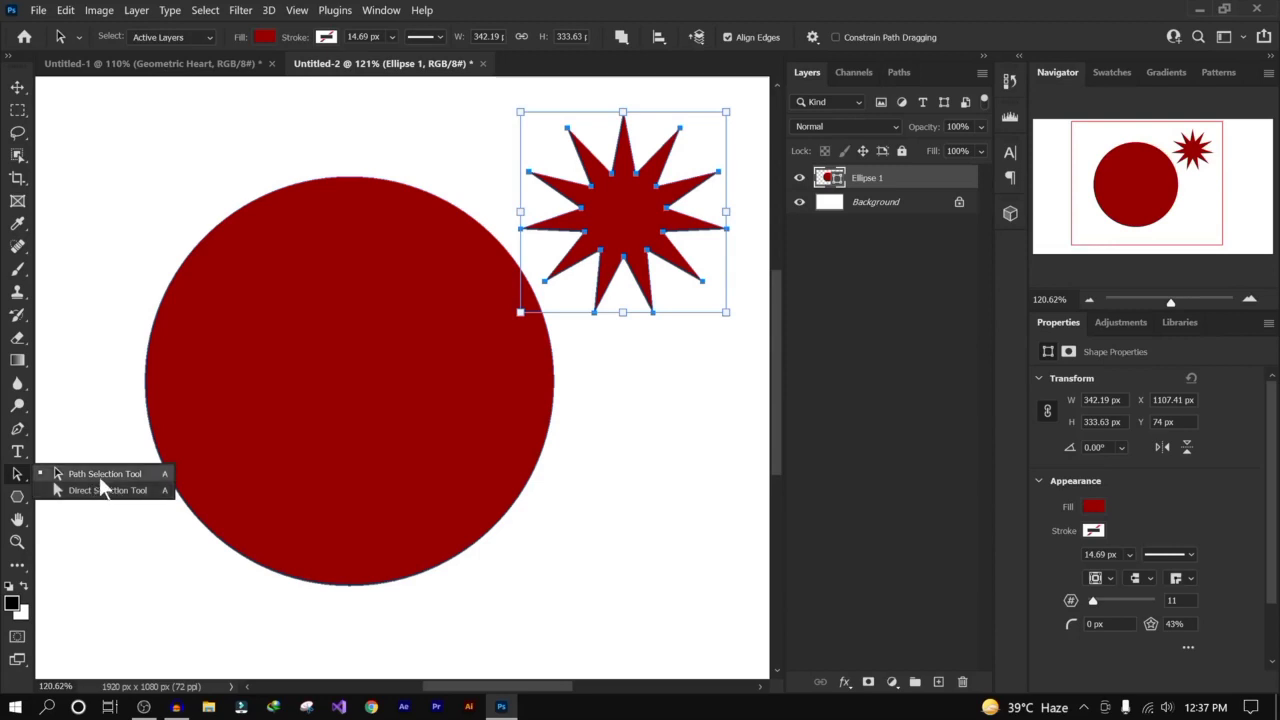
pyautogui.click(100, 488)
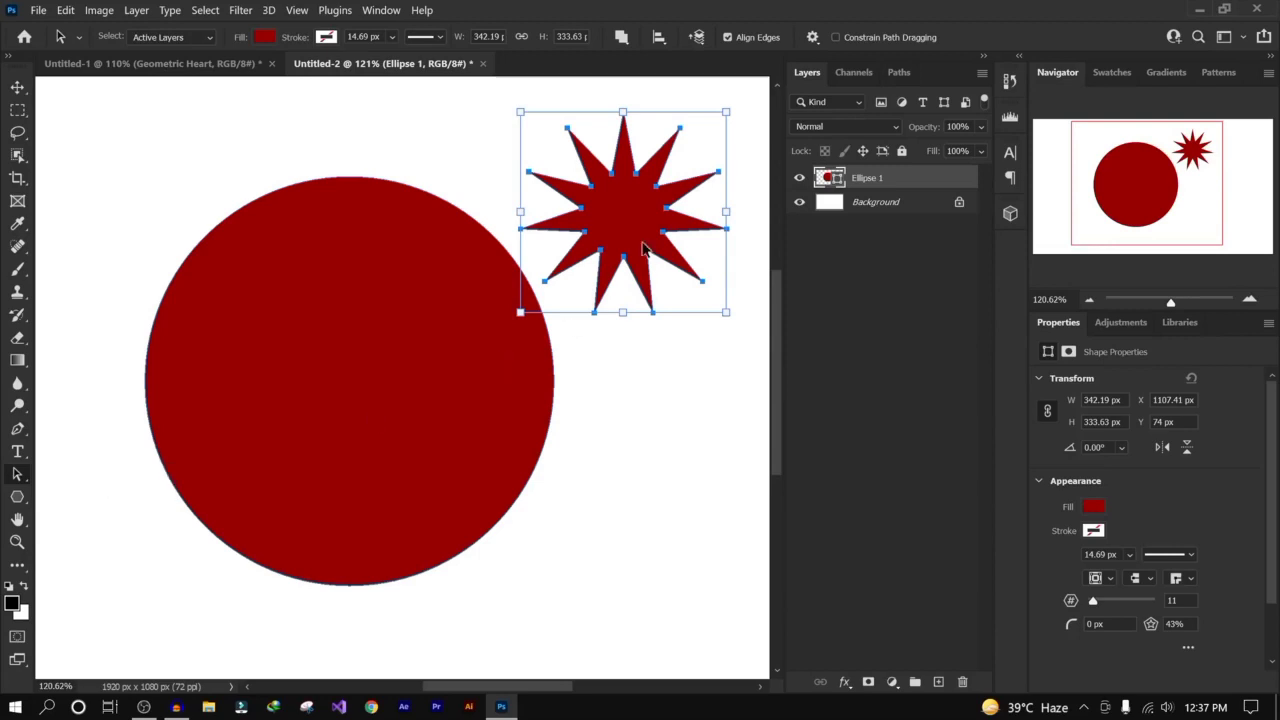
pyautogui.moveTo(633, 228); pyautogui.dragTo(493, 258)
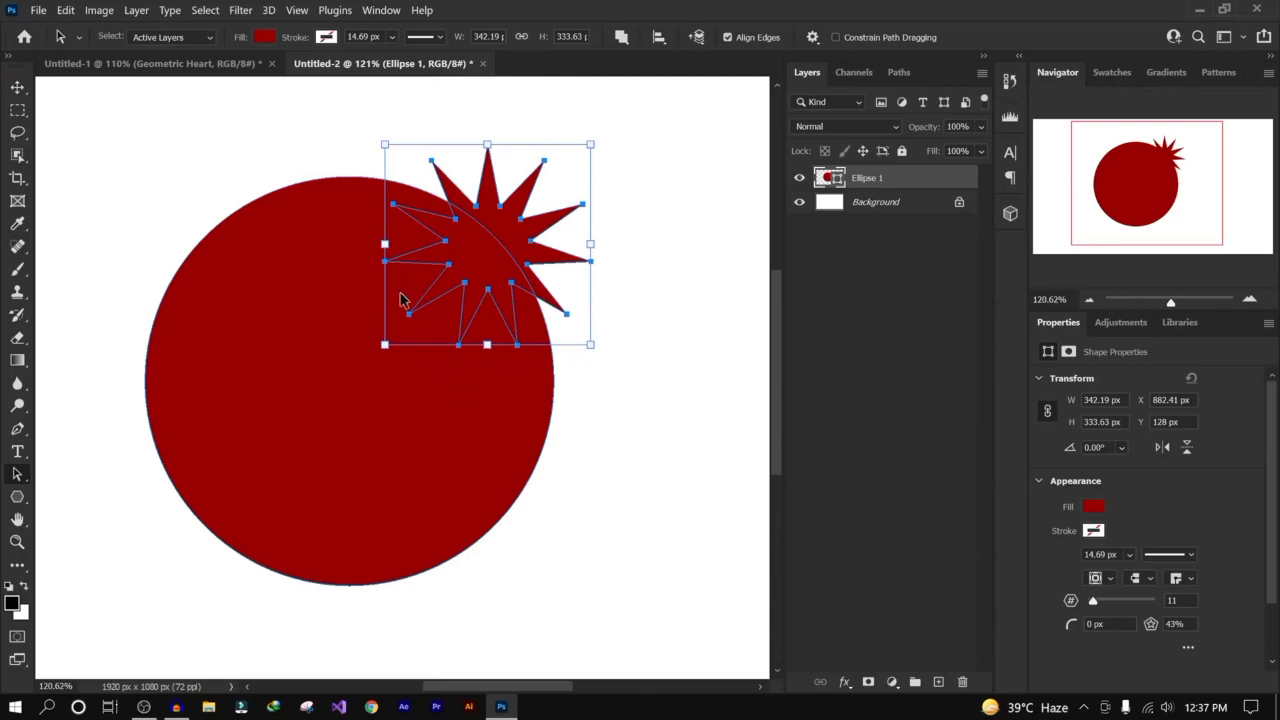
# Step: Apply the Combine Shapes path operation to the star and deselect the layer to view the combined shape
pyautogui.click(621, 37)
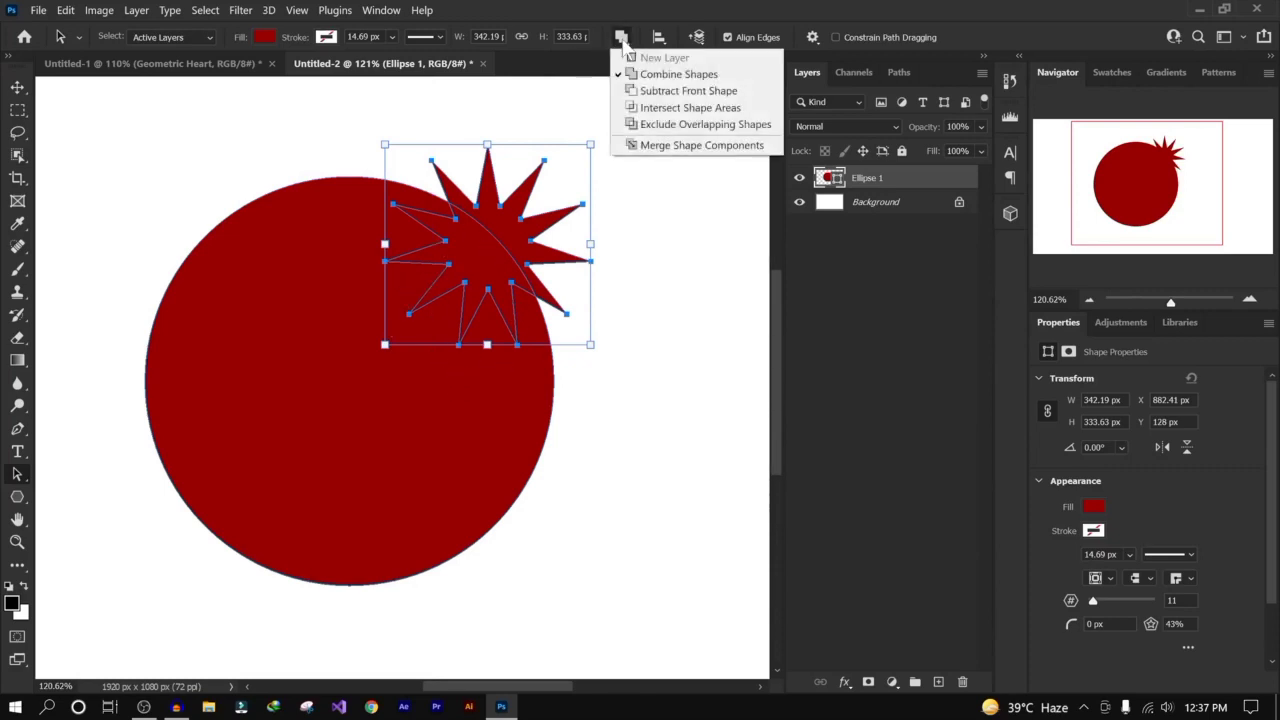
pyautogui.click(675, 76)
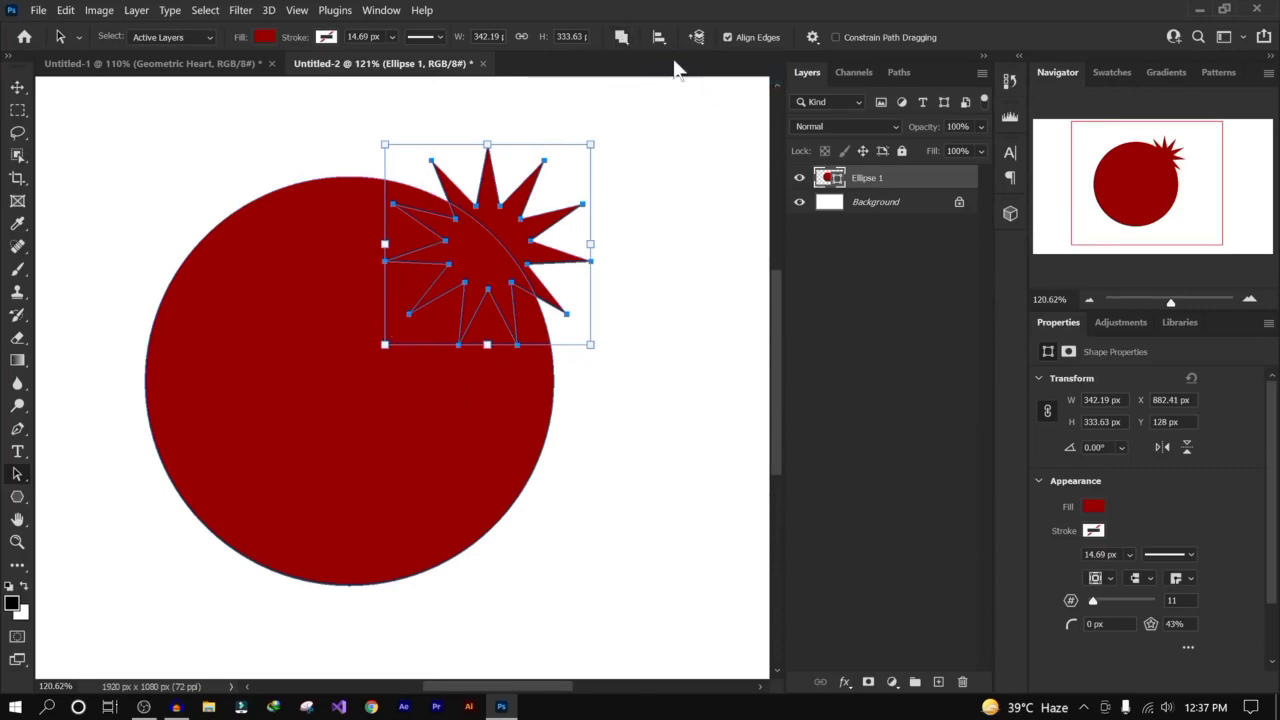
pyautogui.click(875, 251)
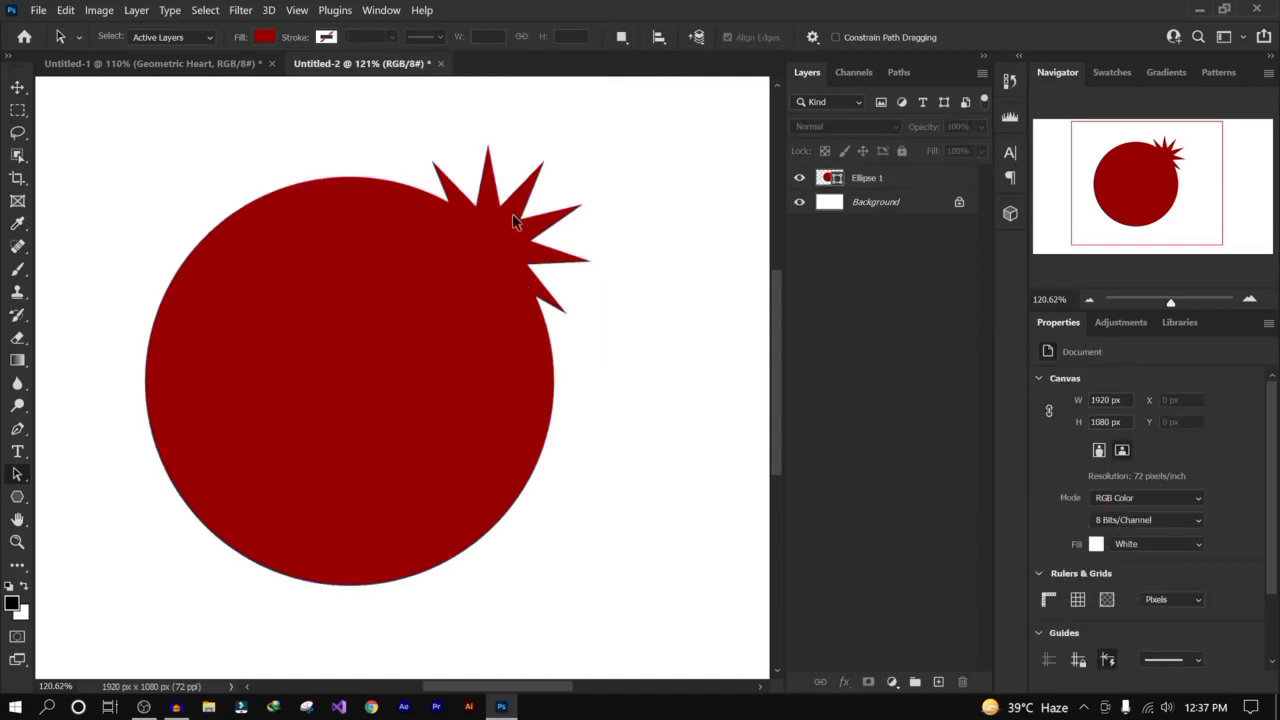
# Step: Set the fill of the Ellipse 1 layer to black, trying yellow and other recently used colors first
pyautogui.click(905, 181)
pyautogui.click(262, 37)
pyautogui.click(185, 128)
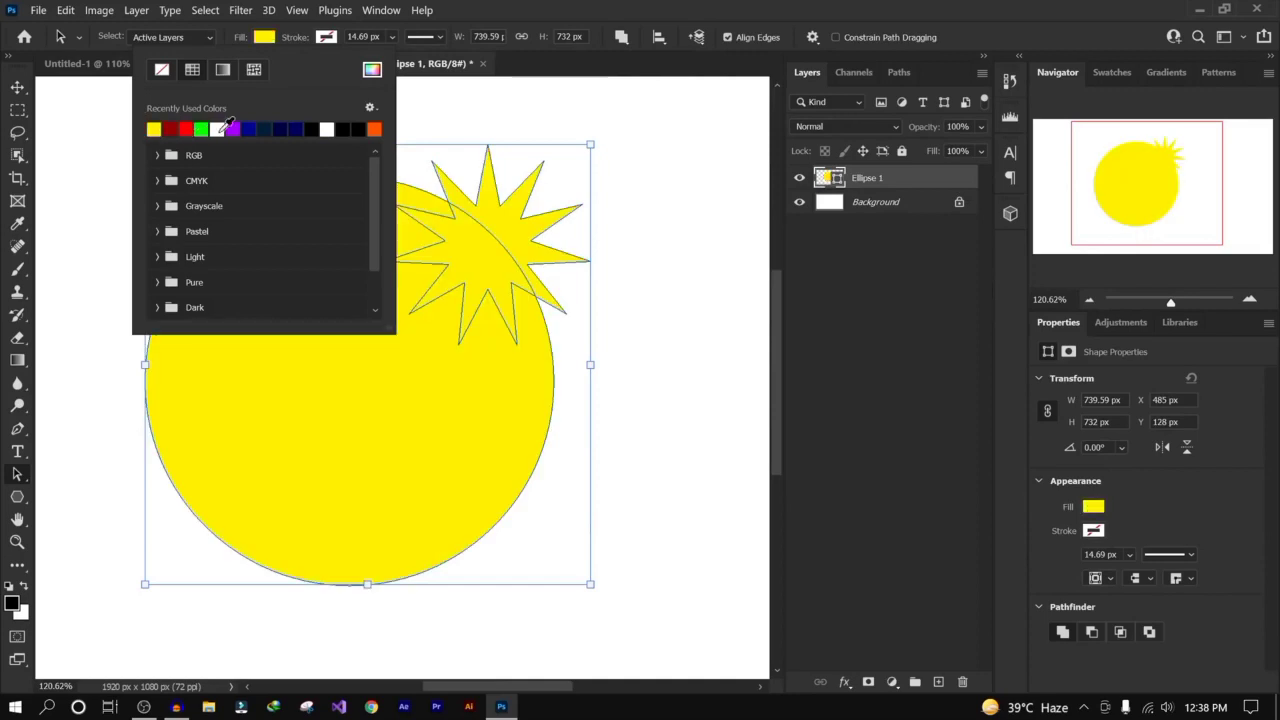
pyautogui.click(216, 128)
pyautogui.click(298, 128)
pyautogui.click(312, 128)
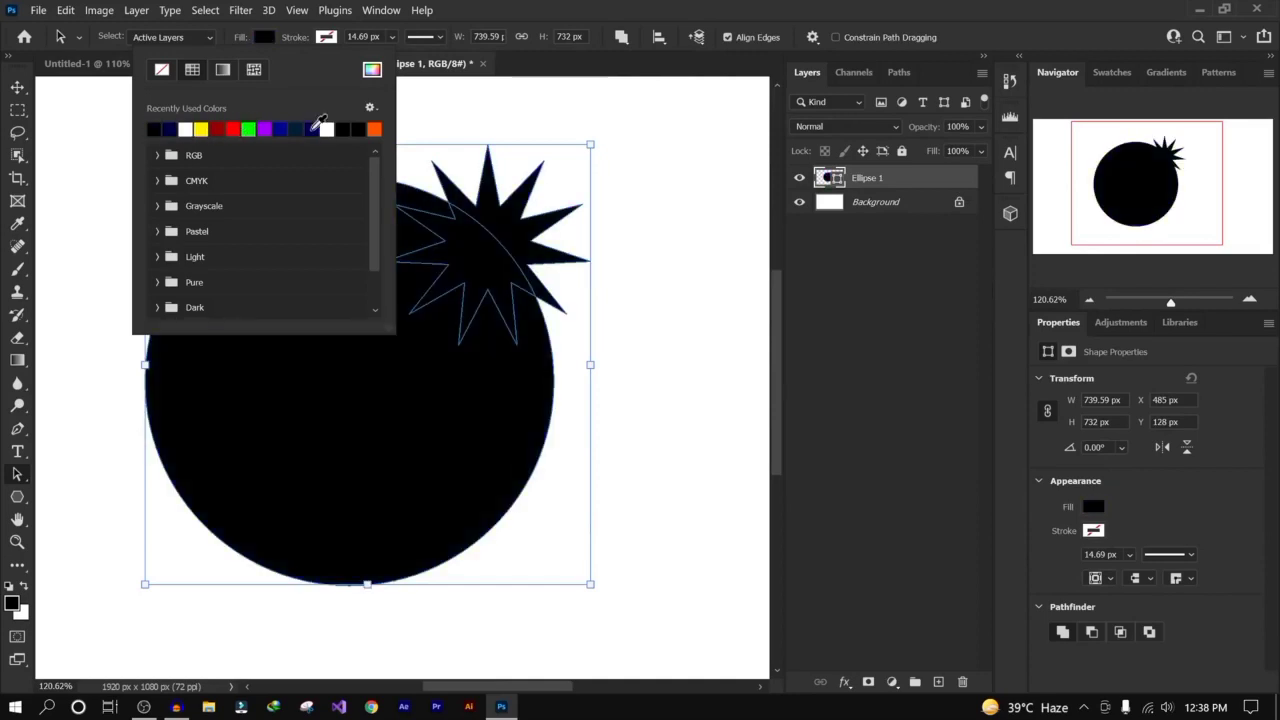
pyautogui.click(971, 305)
pyautogui.click(901, 277)
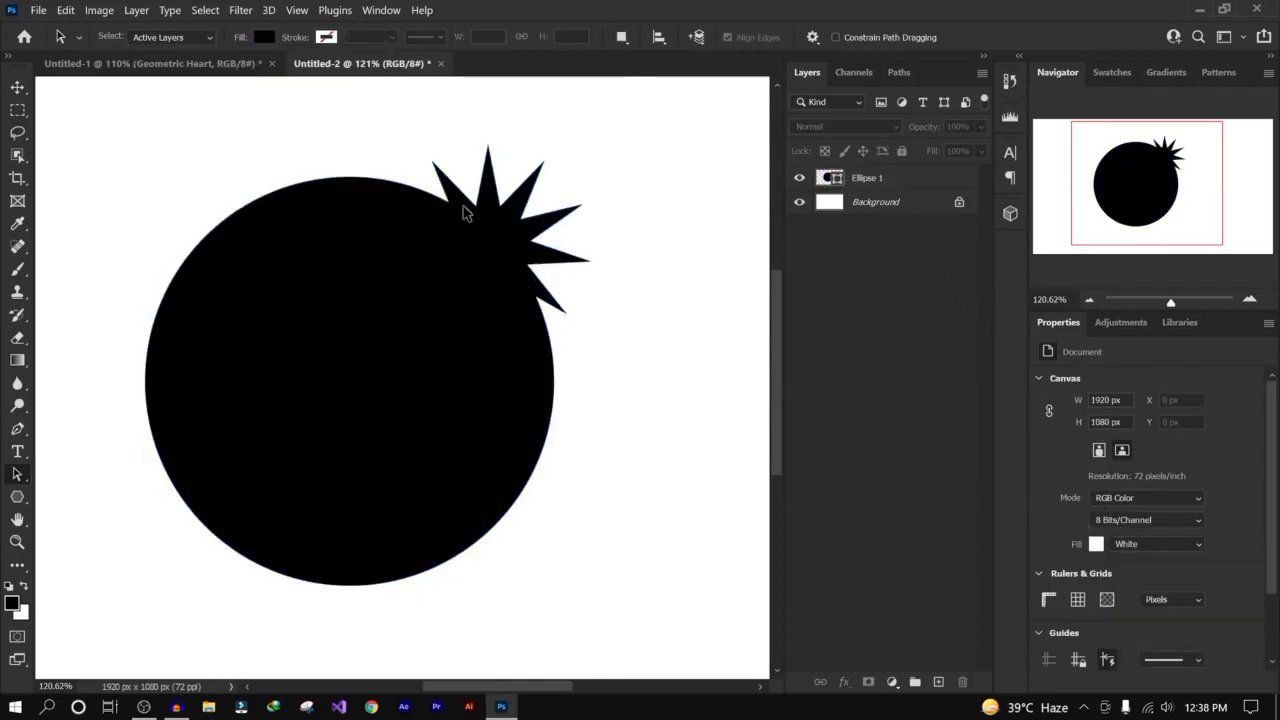
# Step: Select the star path on the Ellipse 1 layer and set its path operation to Subtract Front Shape
pyautogui.click(862, 184)
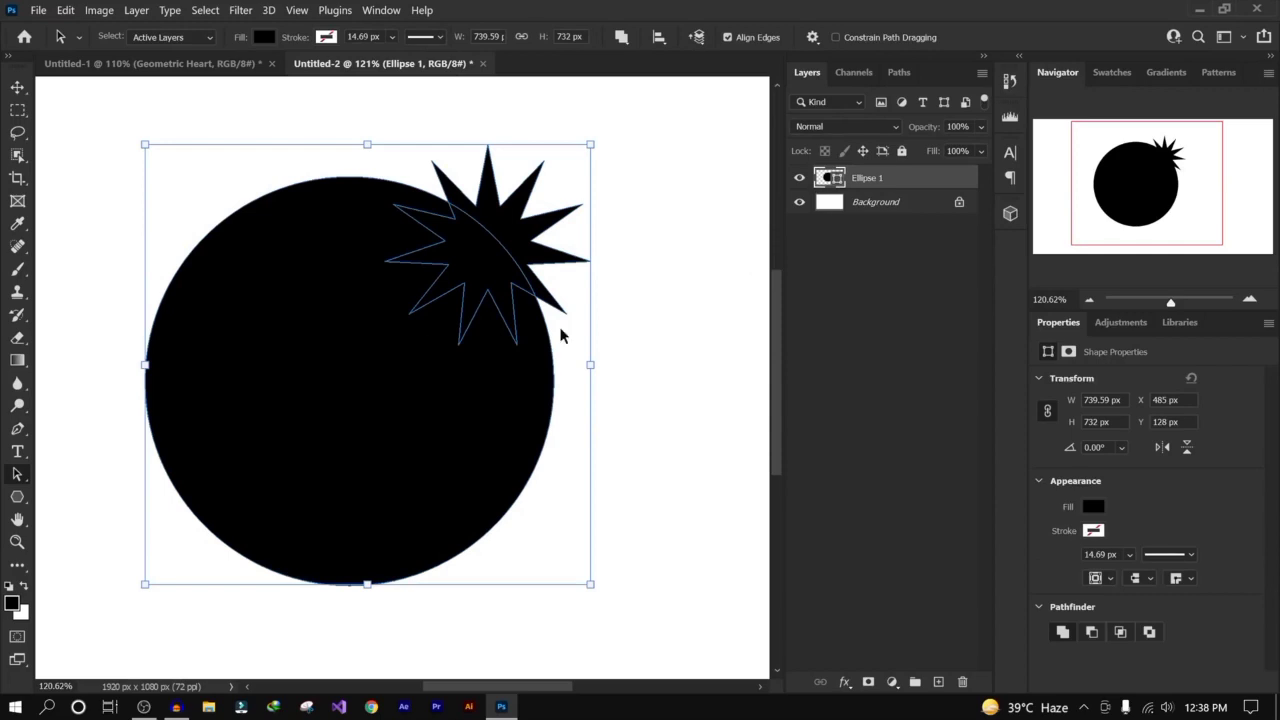
pyautogui.click(482, 257)
pyautogui.click(621, 37)
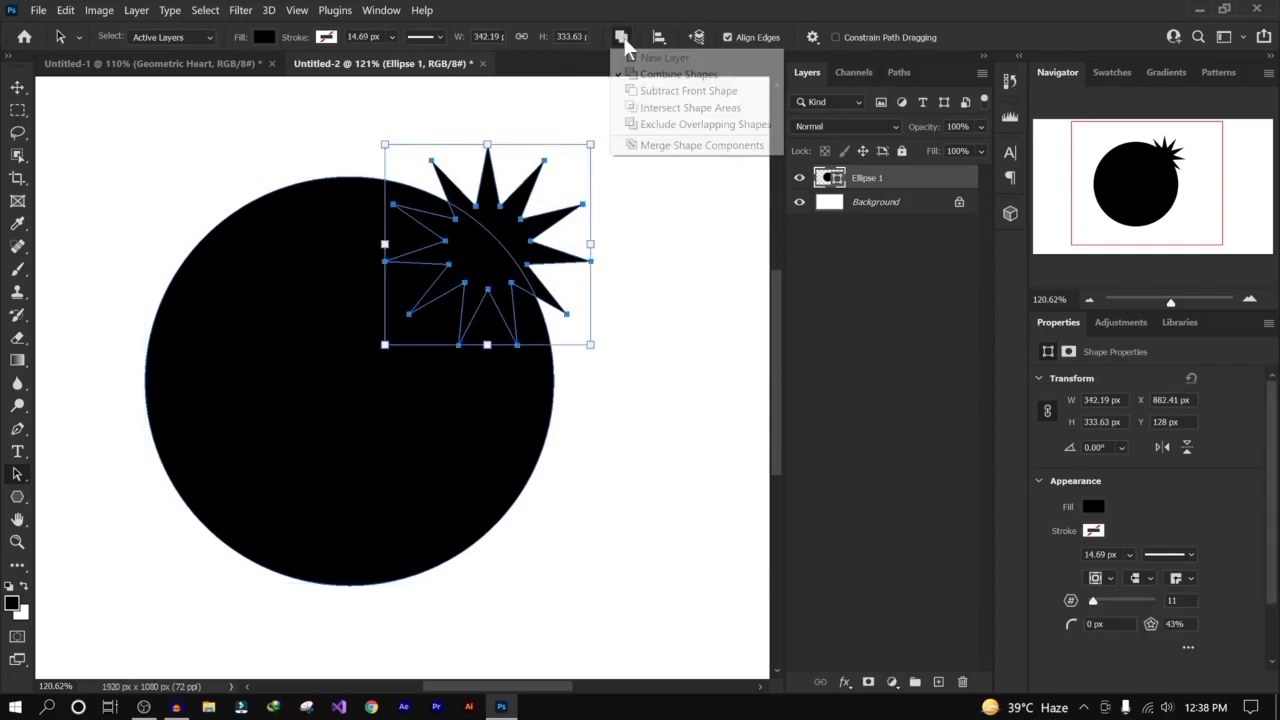
pyautogui.click(679, 94)
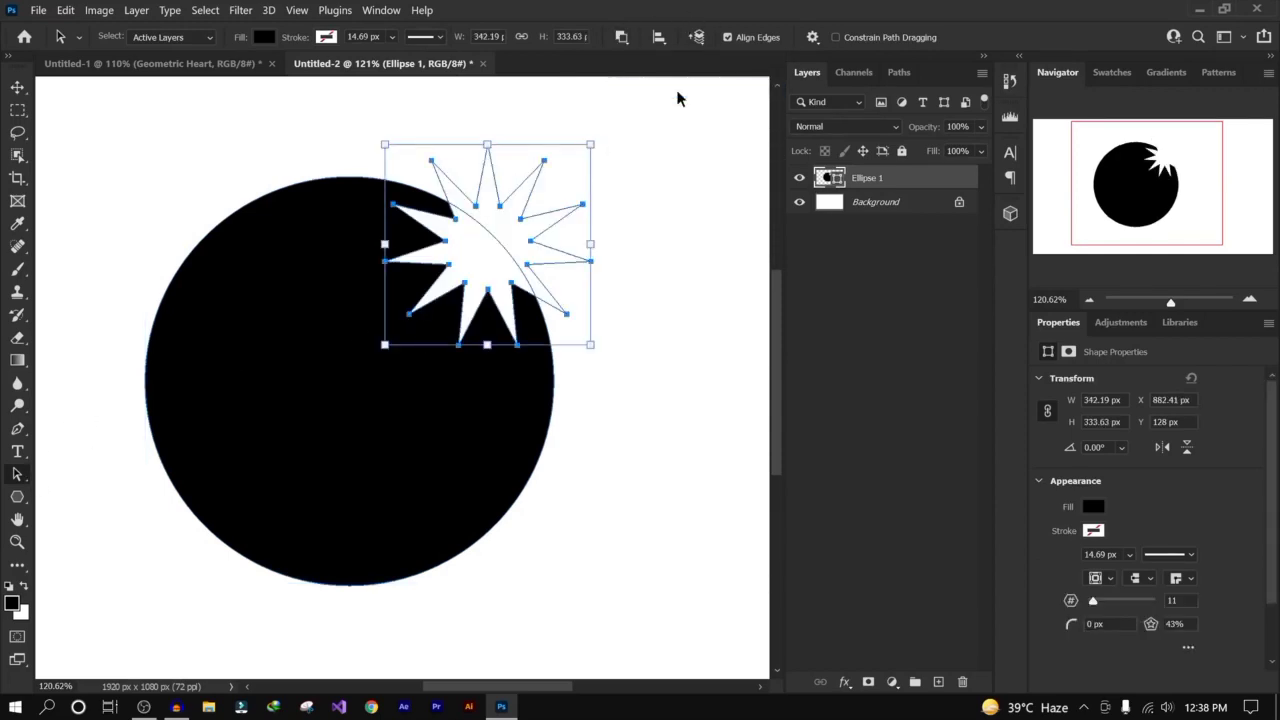
pyautogui.click(880, 290)
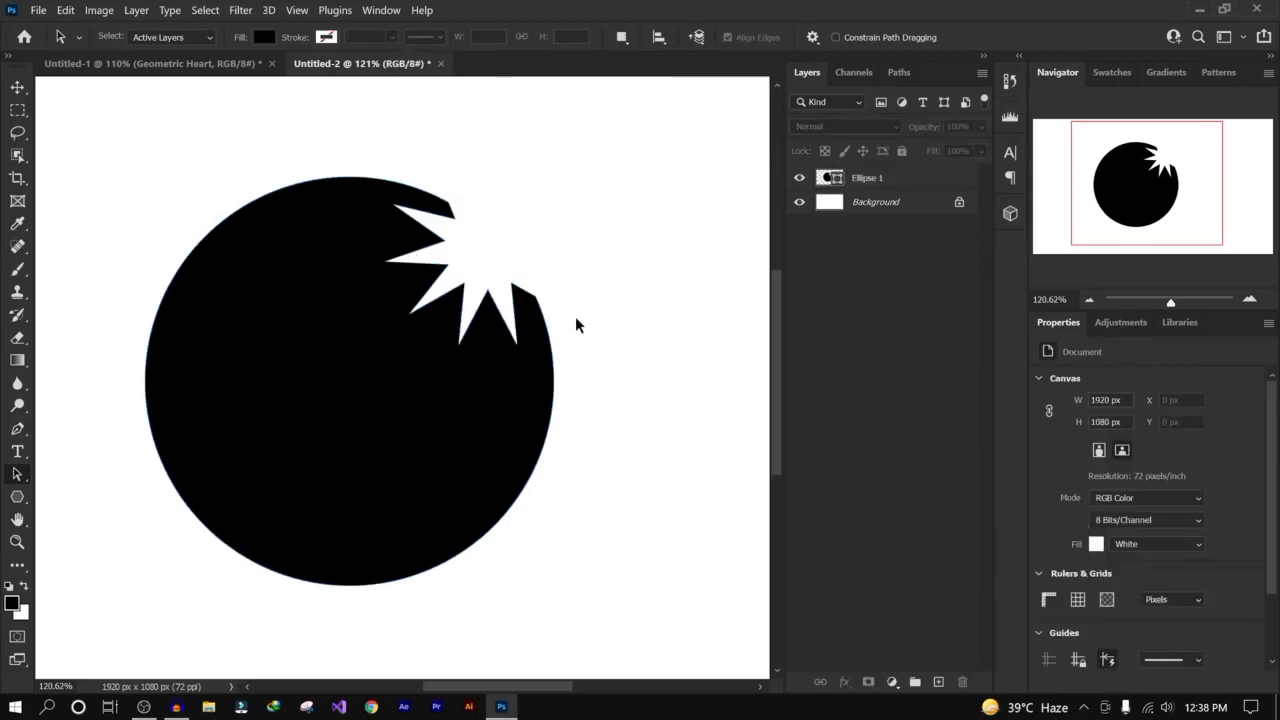
# Step: Move the star slightly up and outward from the circle, to about X 898 px and Y 114 px
pyautogui.click(873, 178)
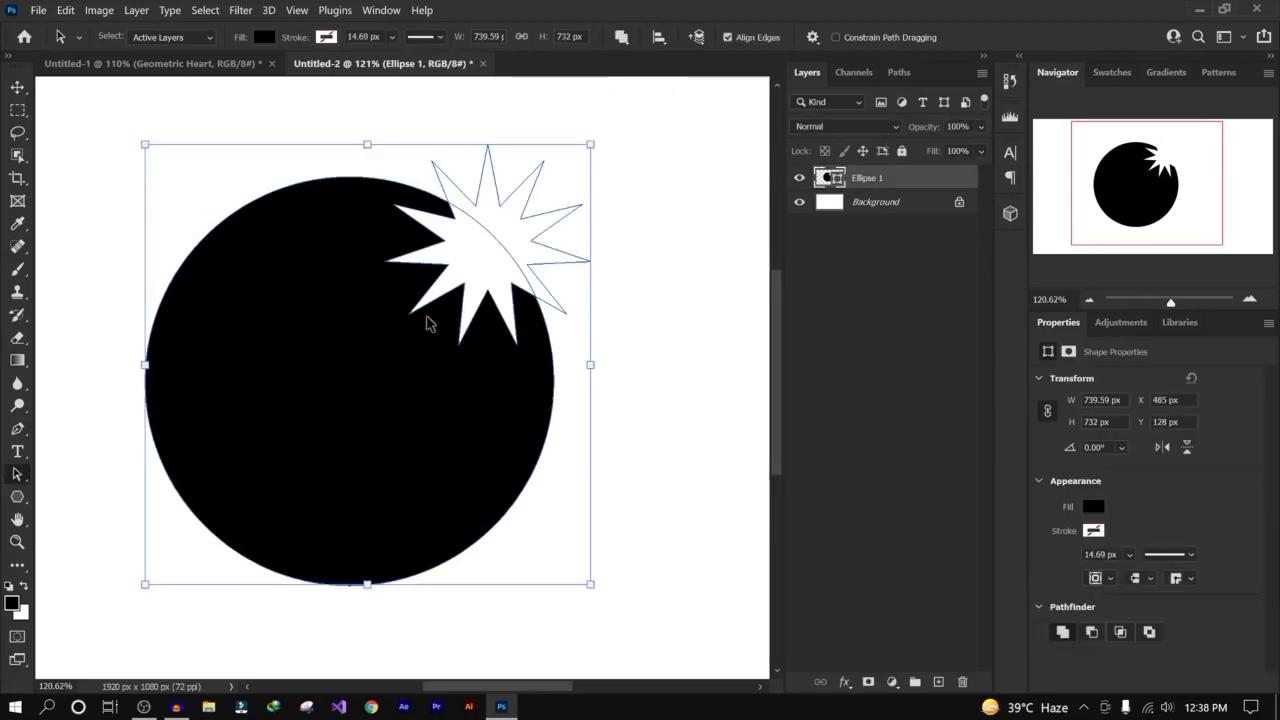
pyautogui.click(525, 230)
pyautogui.moveTo(513, 228); pyautogui.dragTo(523, 220)
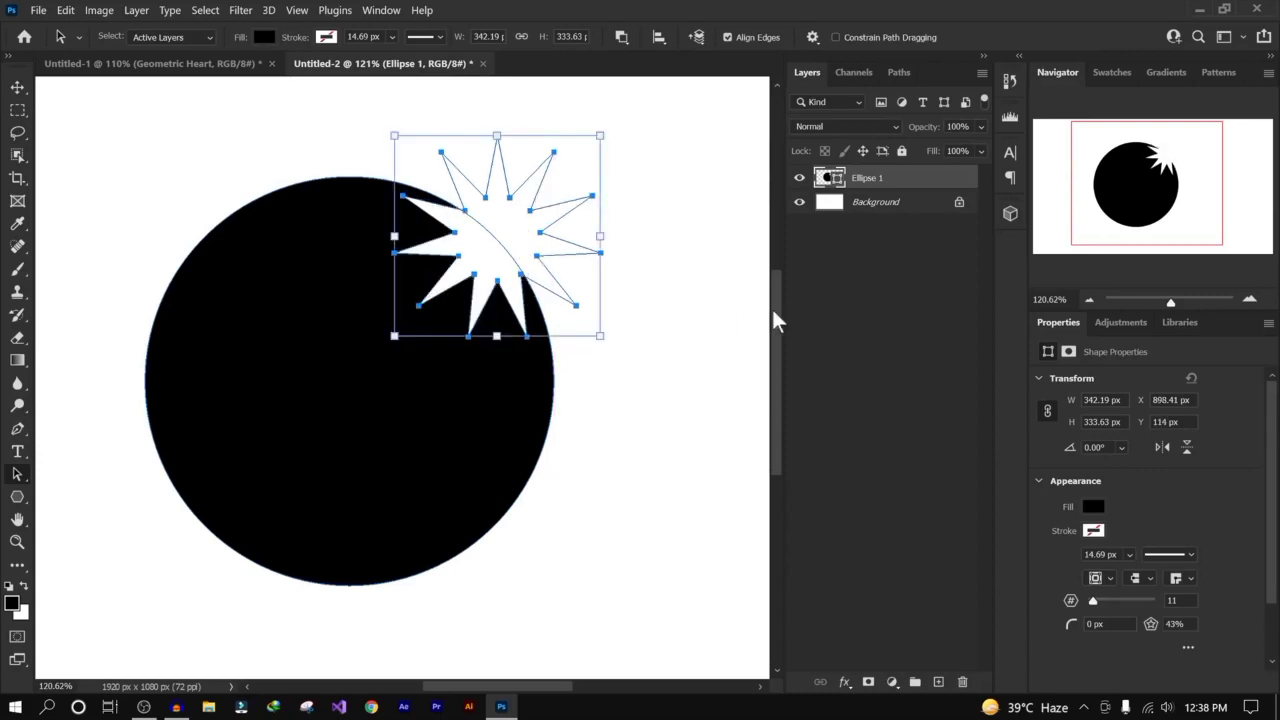
pyautogui.click(850, 290)
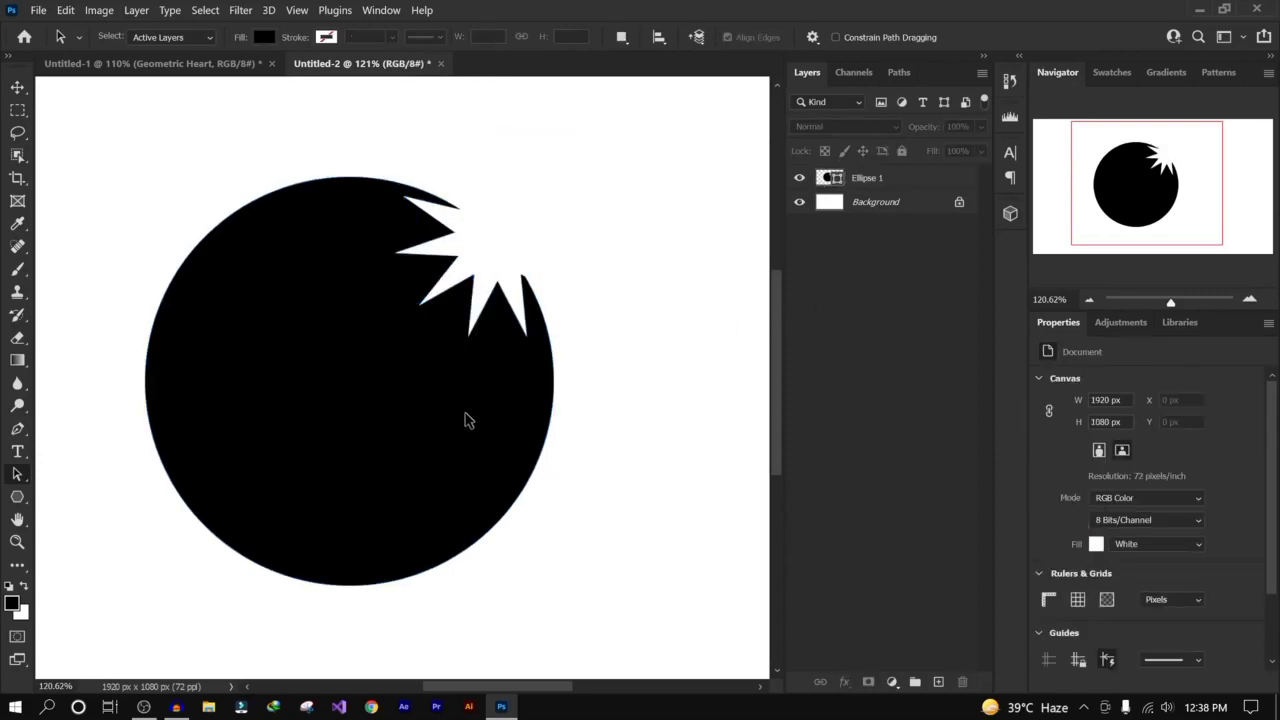
# Step: Set the star's path operation to Intersect Shape Areas and deselect the layer to view the shape
pyautogui.click(881, 187)
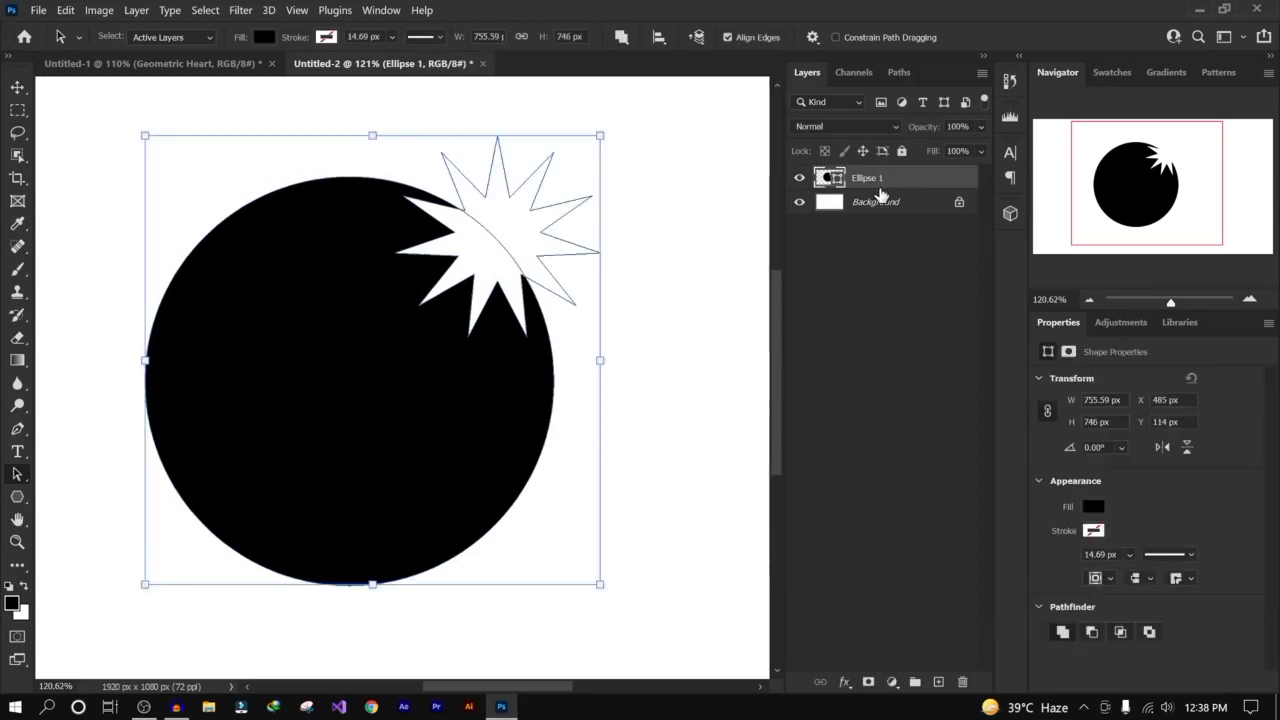
pyautogui.click(470, 215)
pyautogui.click(623, 38)
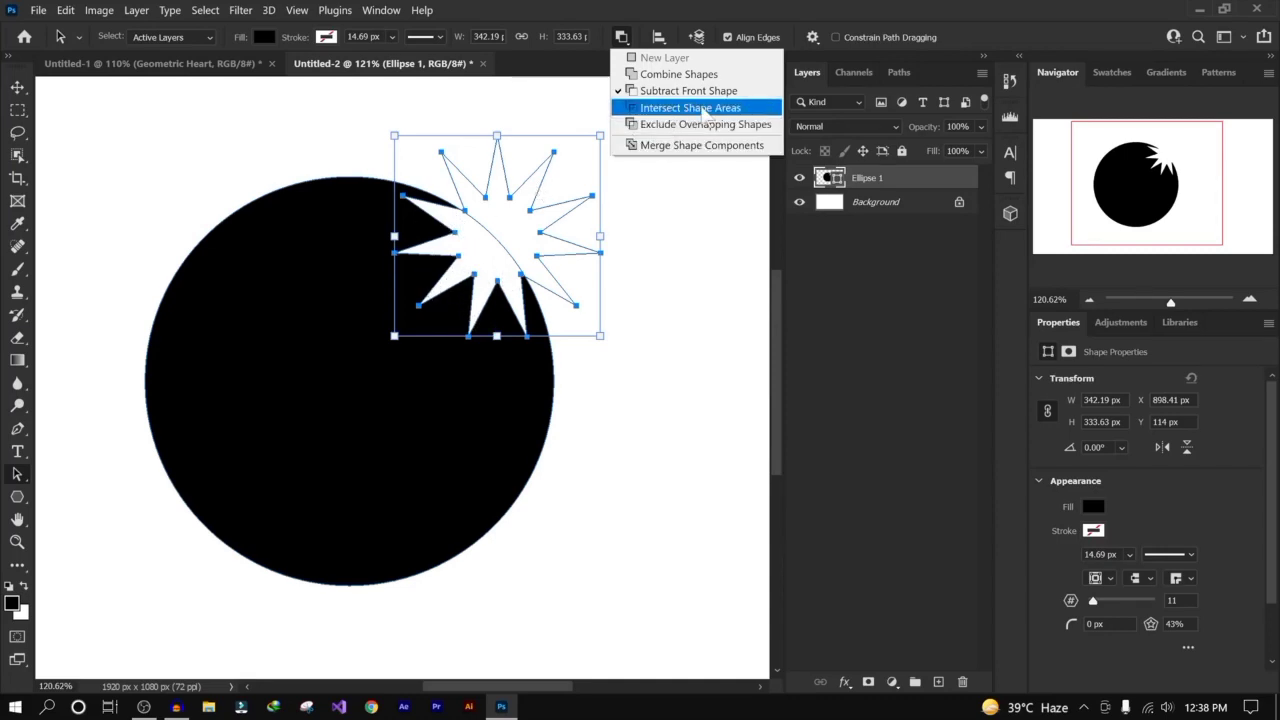
pyautogui.click(669, 112)
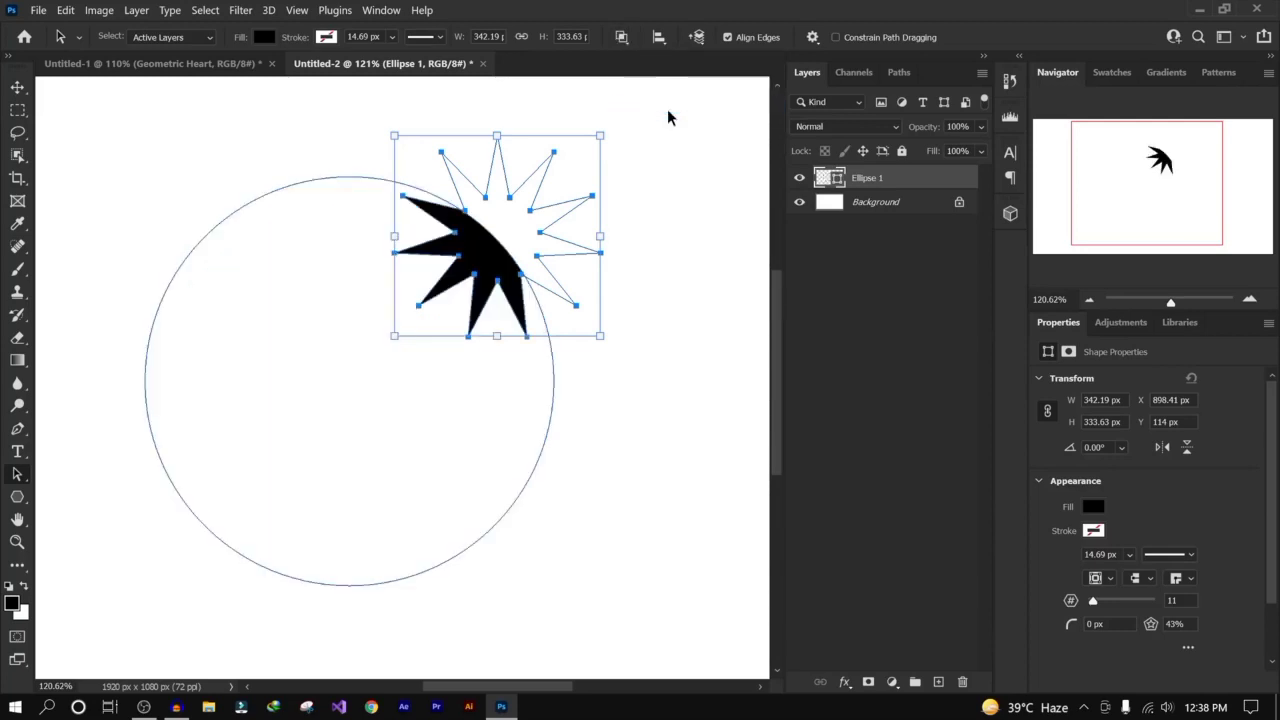
pyautogui.click(884, 306)
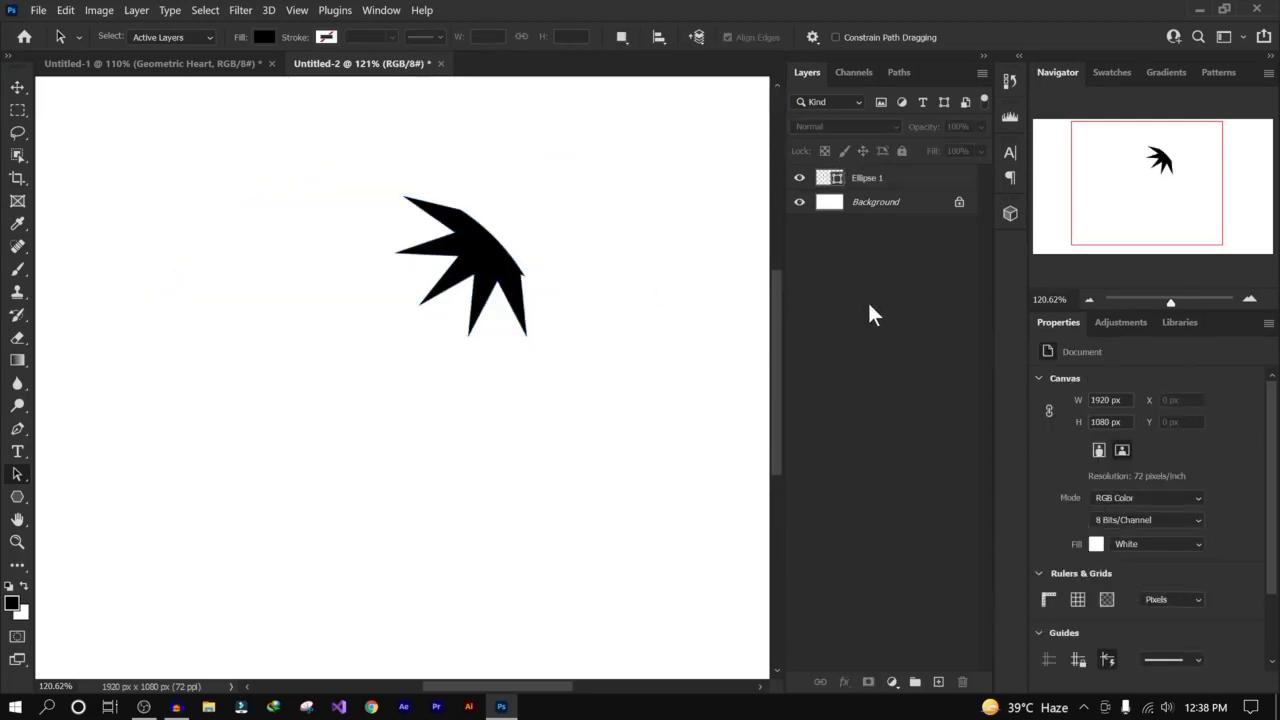
# Step: Change the star's path operation to Exclude Overlapping Shapes and deselect the layer to view the shape
pyautogui.click(870, 187)
pyautogui.click(515, 236)
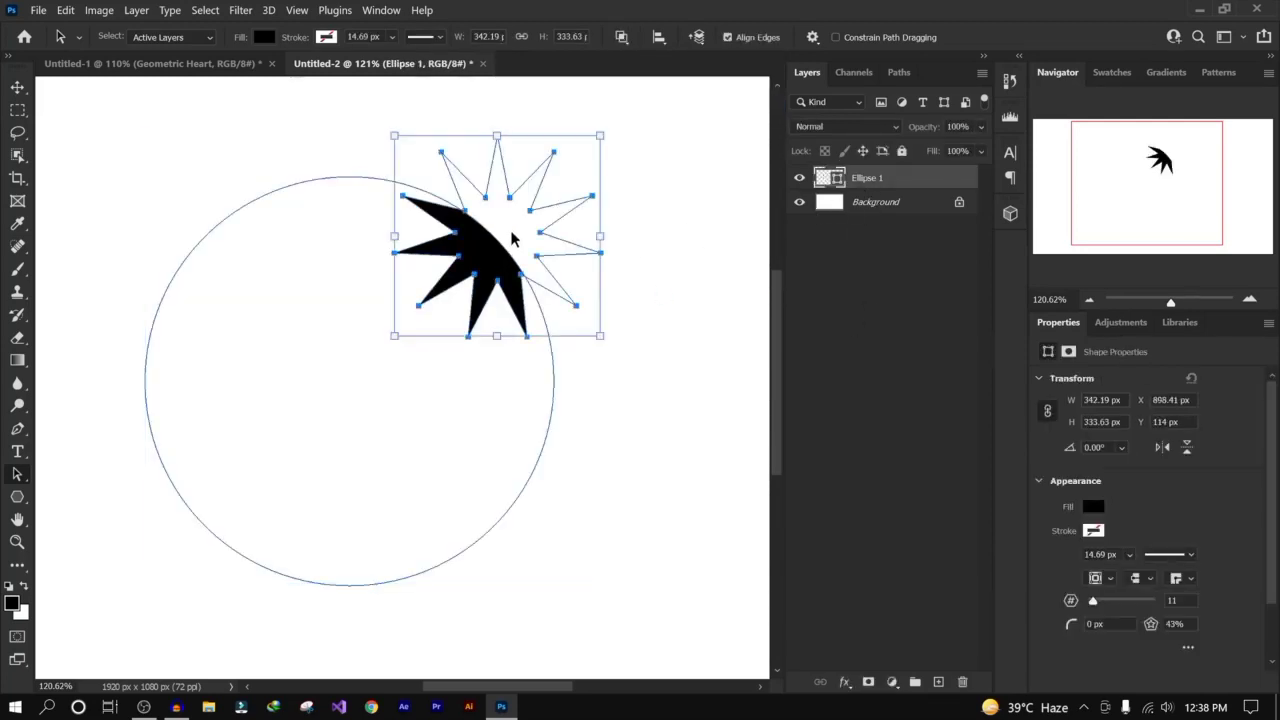
pyautogui.click(621, 37)
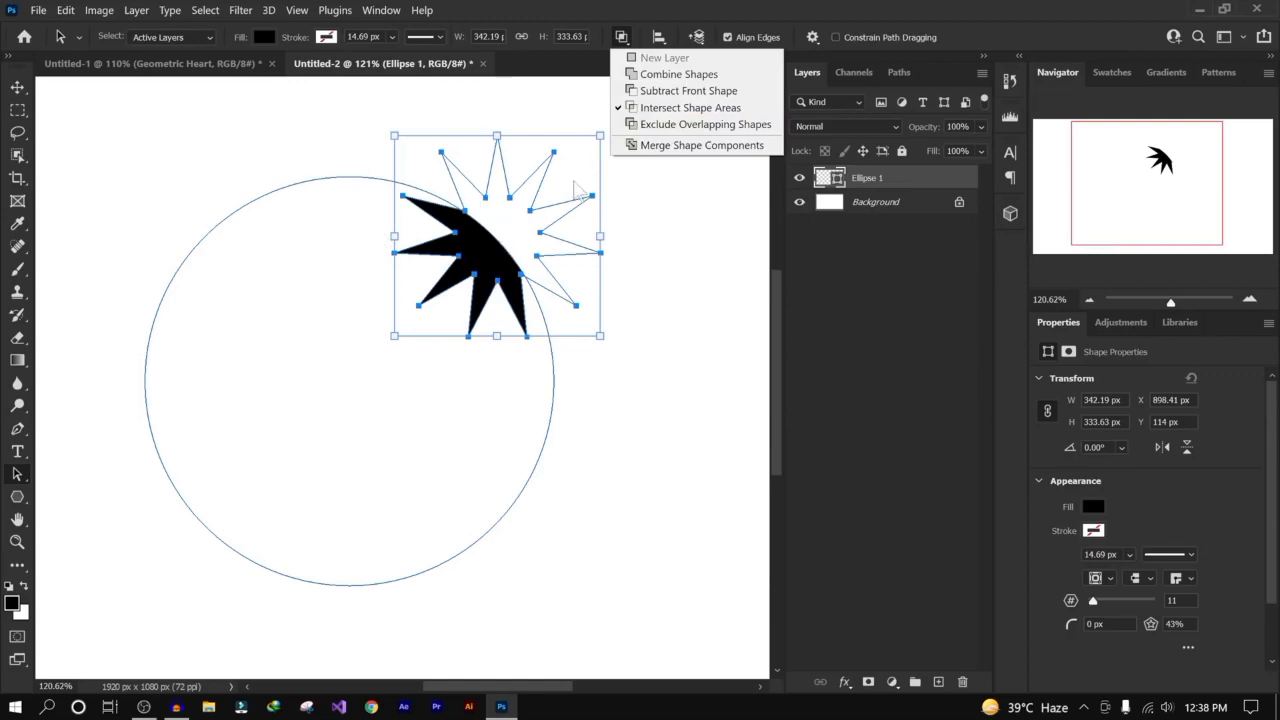
pyautogui.click(686, 126)
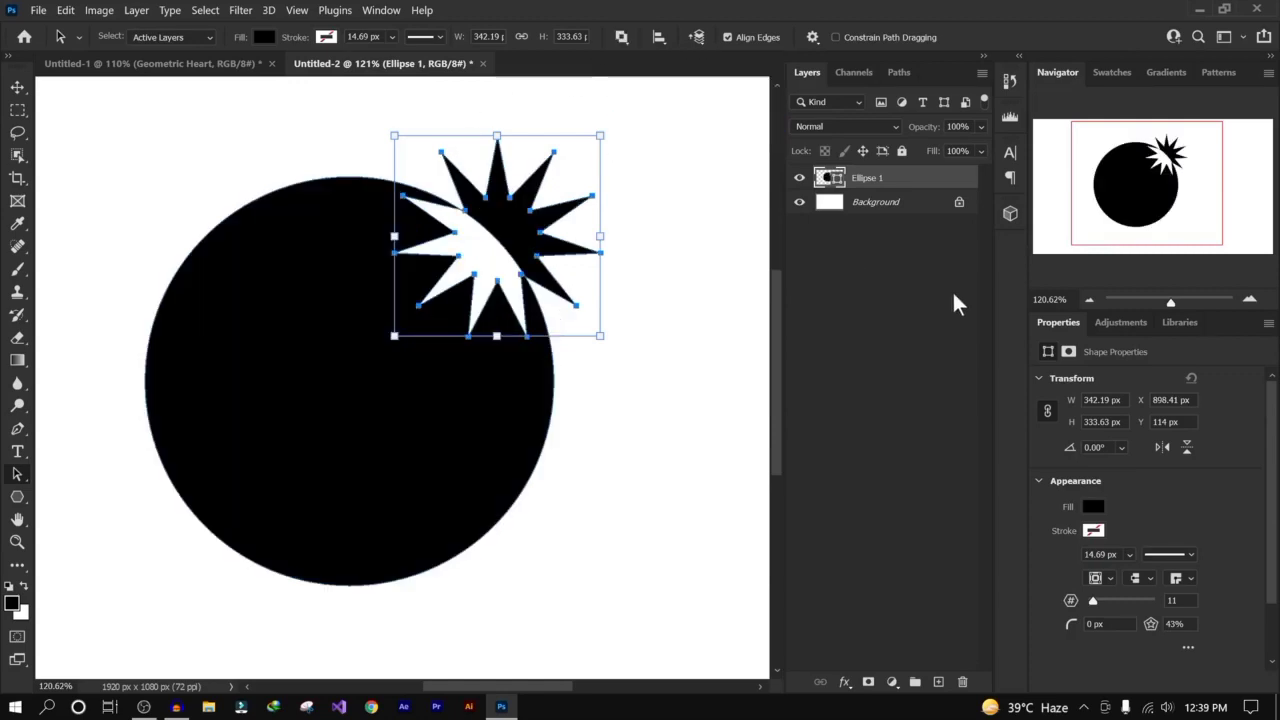
pyautogui.click(889, 280)
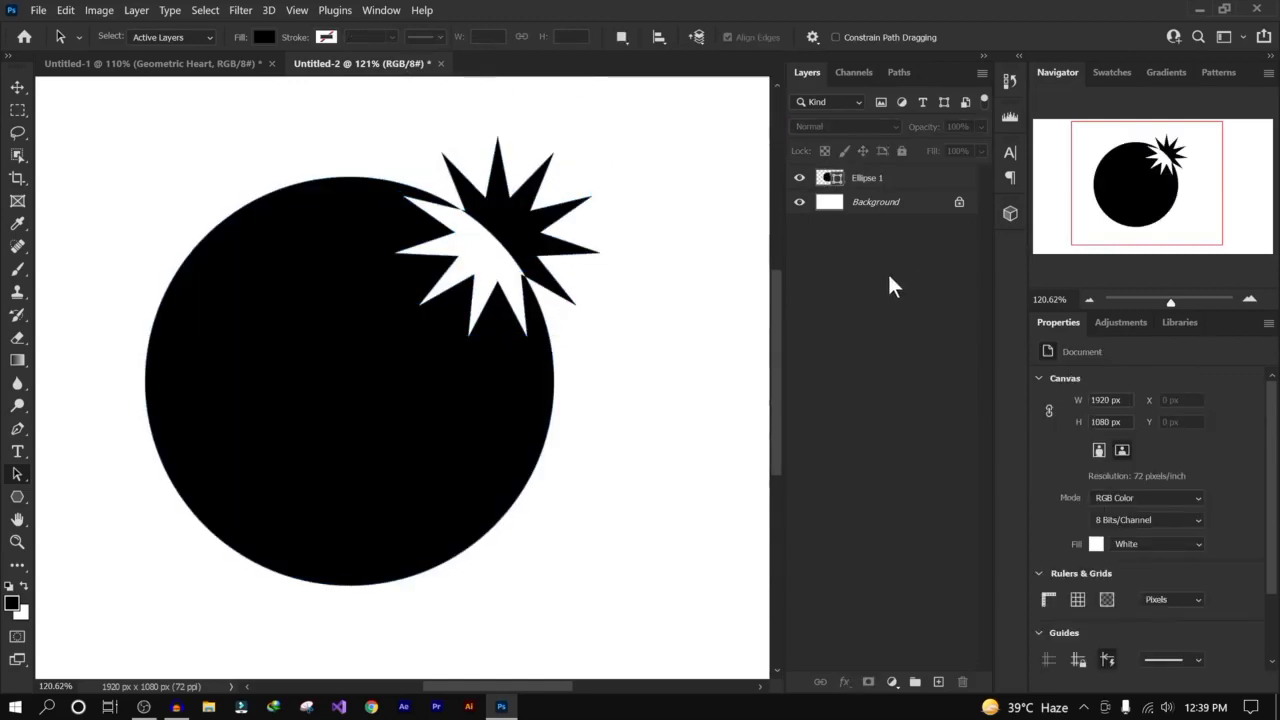
# Step: Select the circle and set the shape layer's fill to yellow, trying red first
pyautogui.click(399, 317)
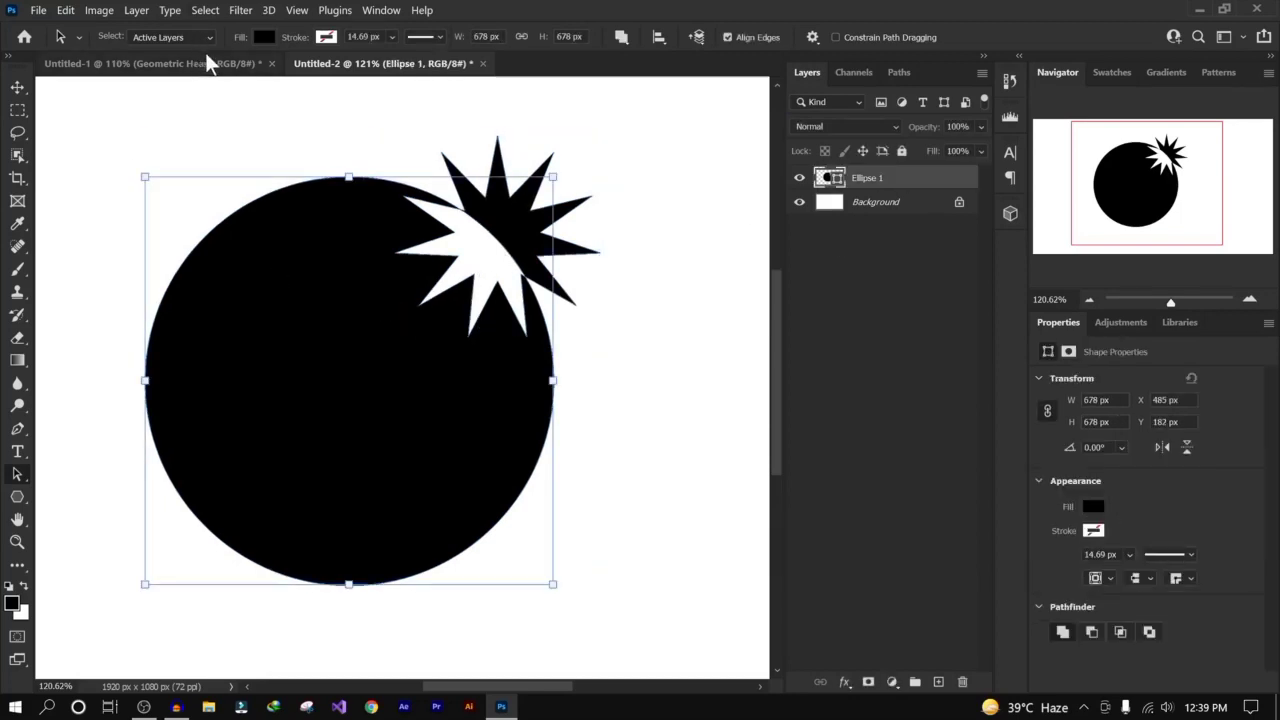
pyautogui.click(263, 36)
pyautogui.click(231, 127)
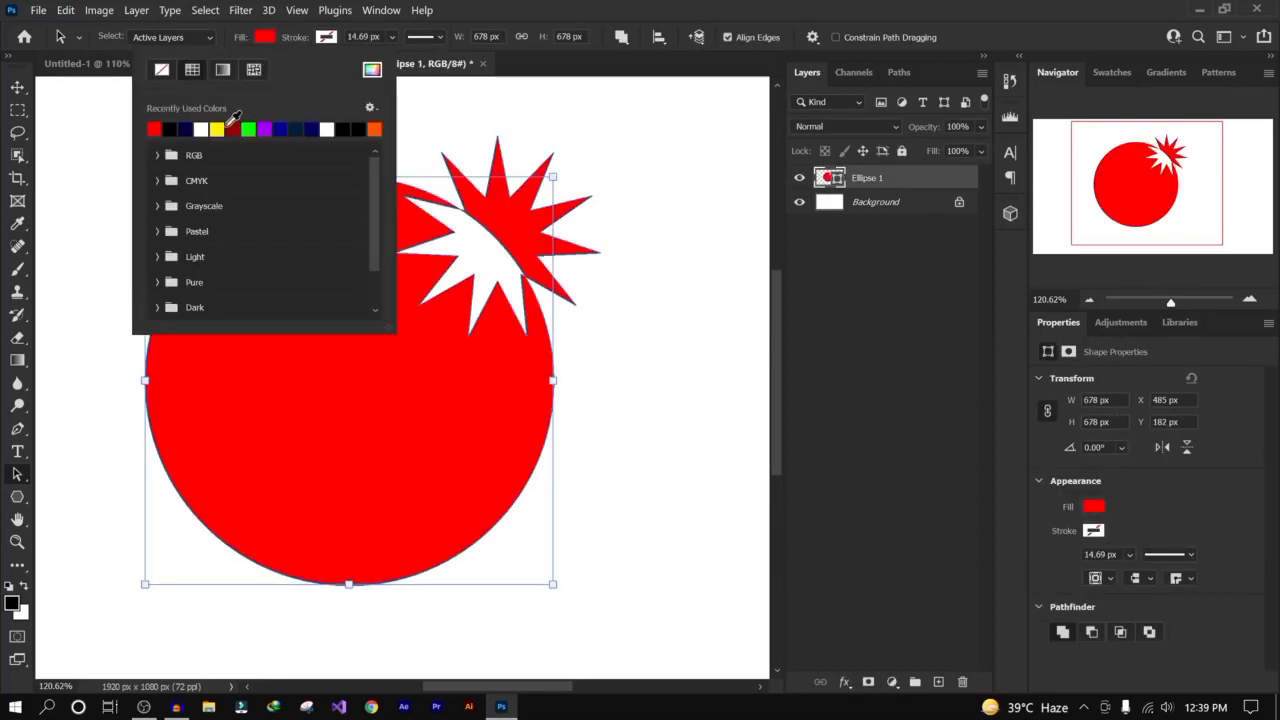
pyautogui.click(232, 128)
pyautogui.click(217, 128)
pyautogui.click(232, 128)
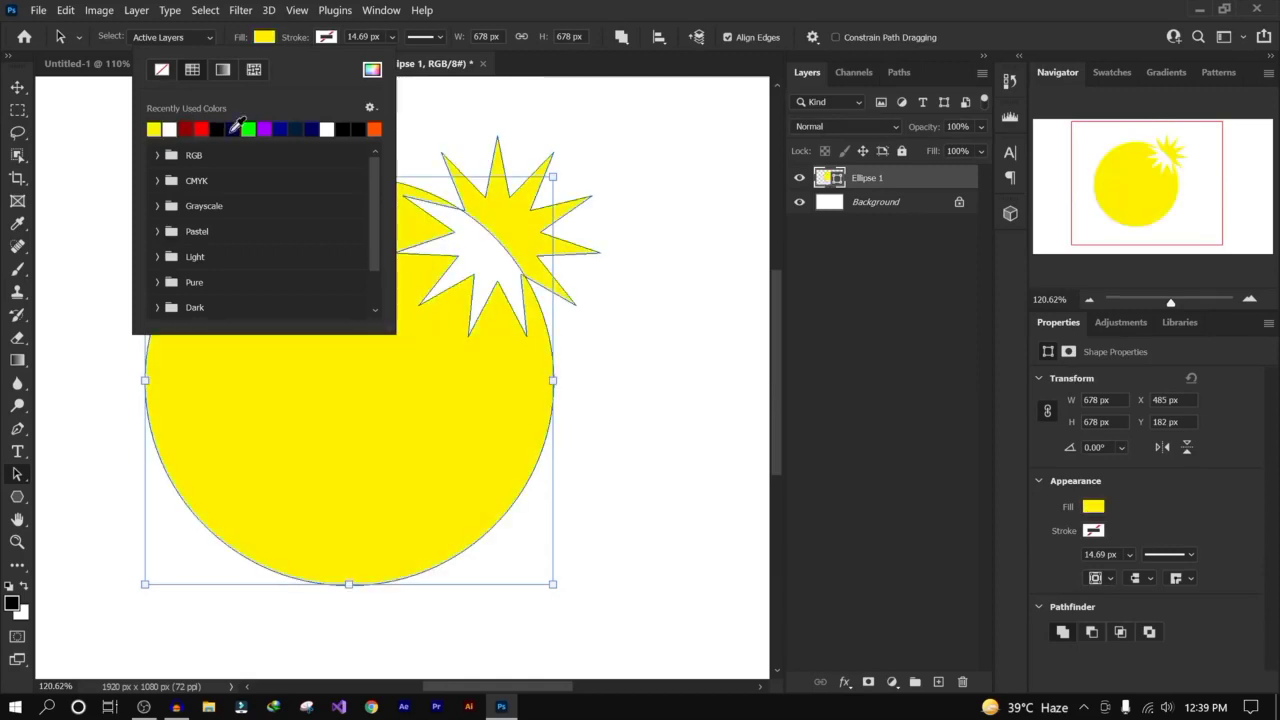
pyautogui.click(843, 272)
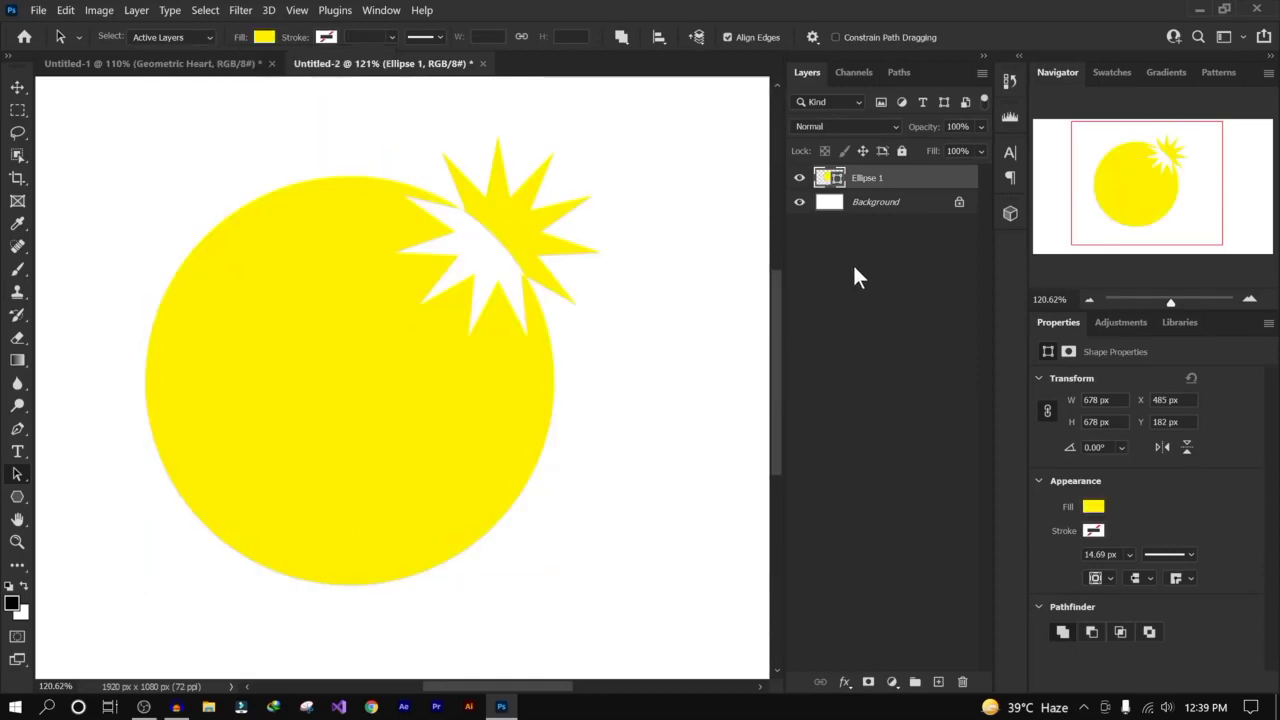
# Step: Try to merge the shape components with only the star path selected
pyautogui.click(872, 180)
pyautogui.click(551, 224)
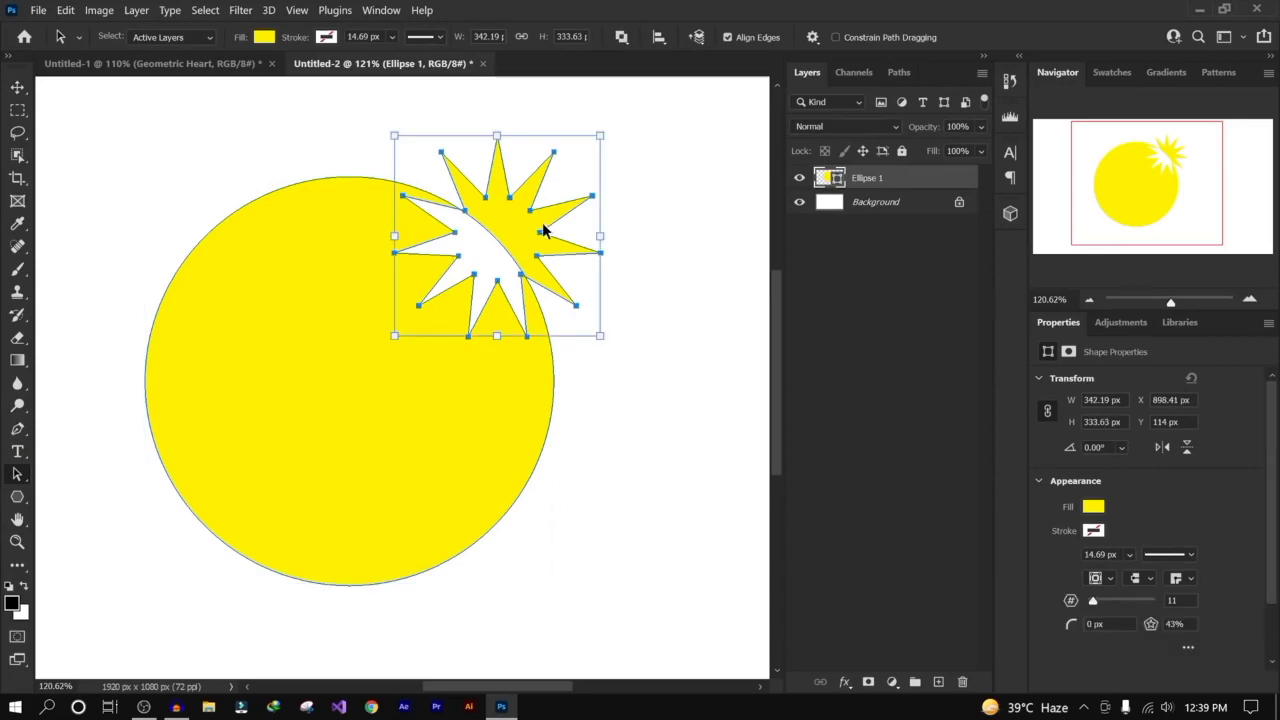
pyautogui.click(629, 37)
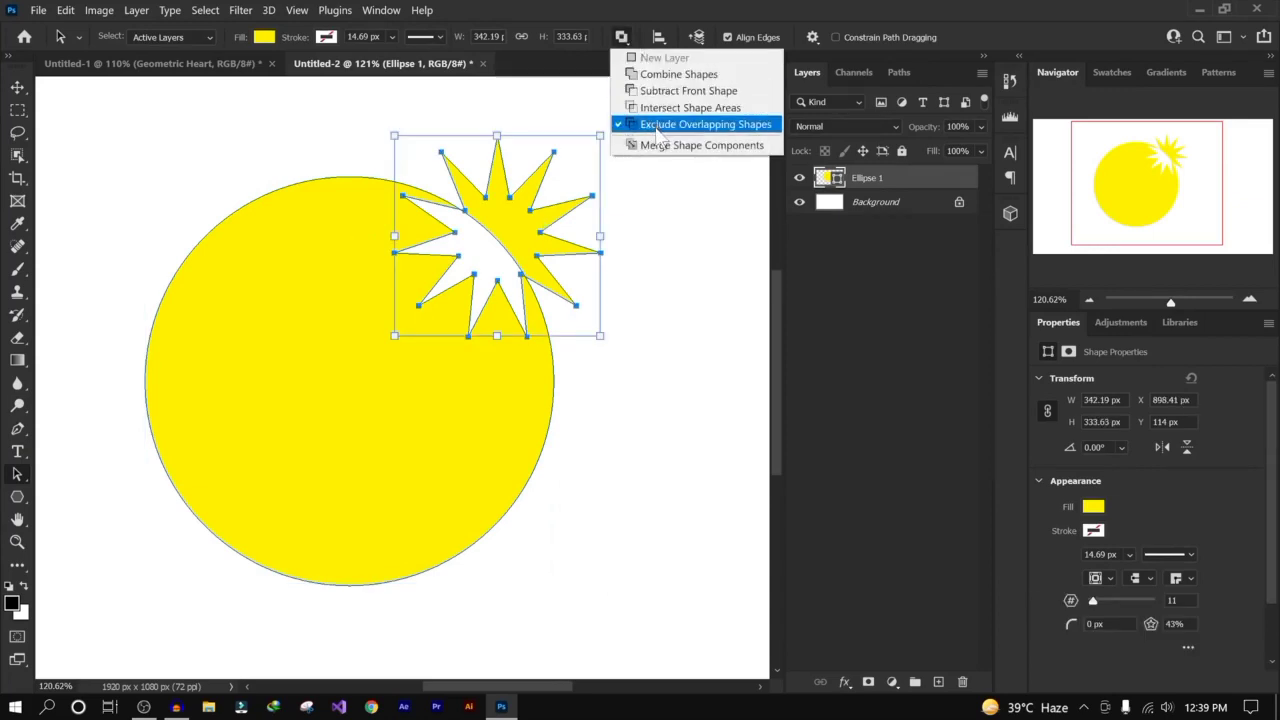
pyautogui.click(700, 146)
# Step: Try to merge the shape components with only the circle selected, declining the conversion to a regular path
pyautogui.click(303, 298)
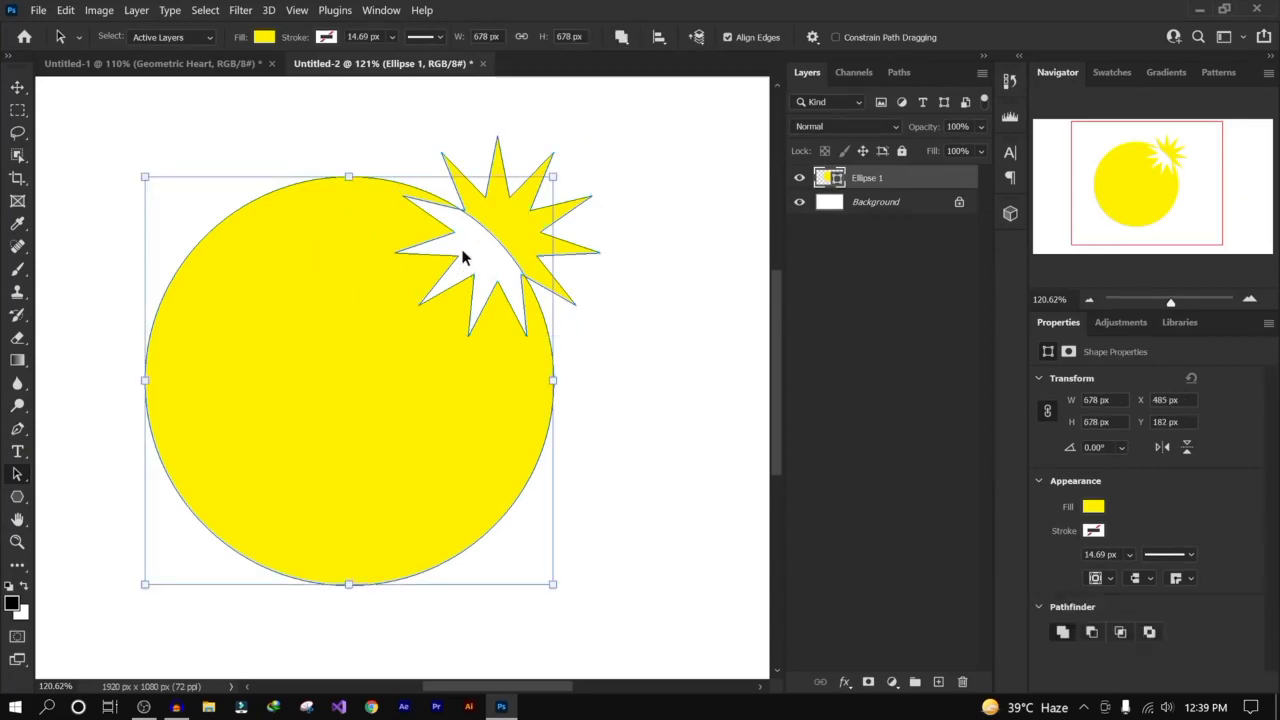
pyautogui.click(492, 222)
pyautogui.click(328, 278)
pyautogui.click(511, 228)
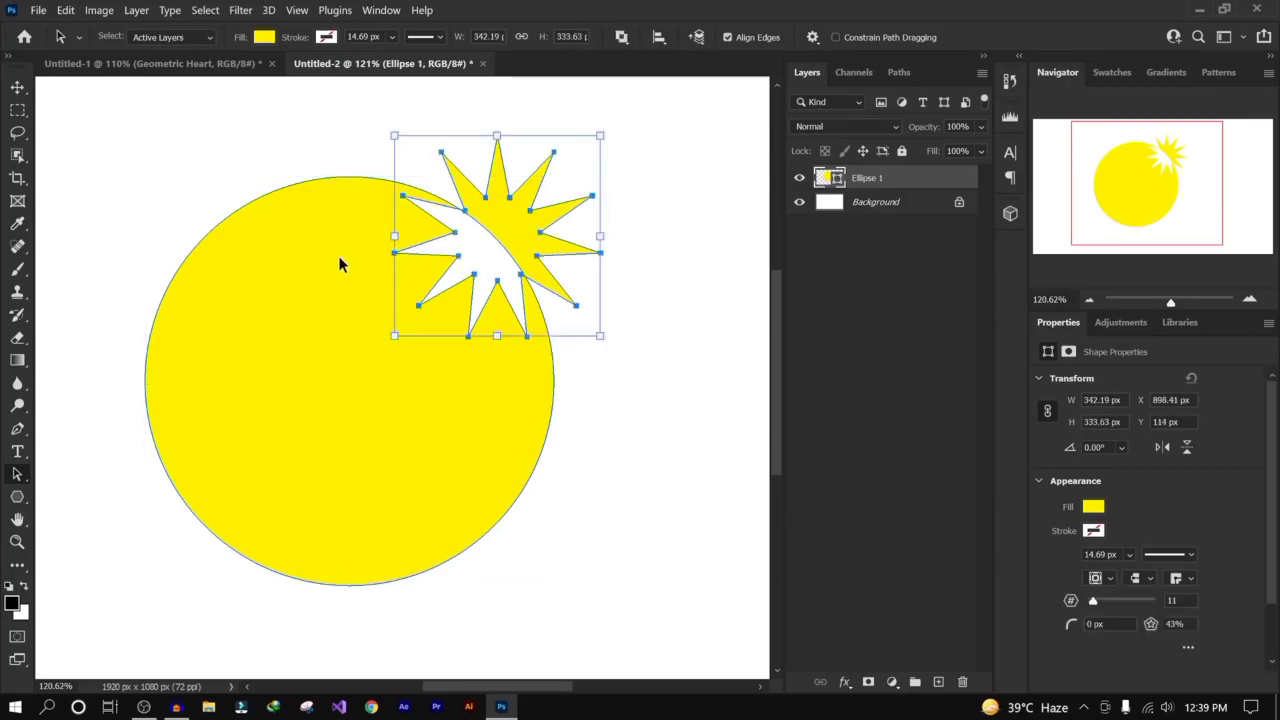
pyautogui.click(345, 263)
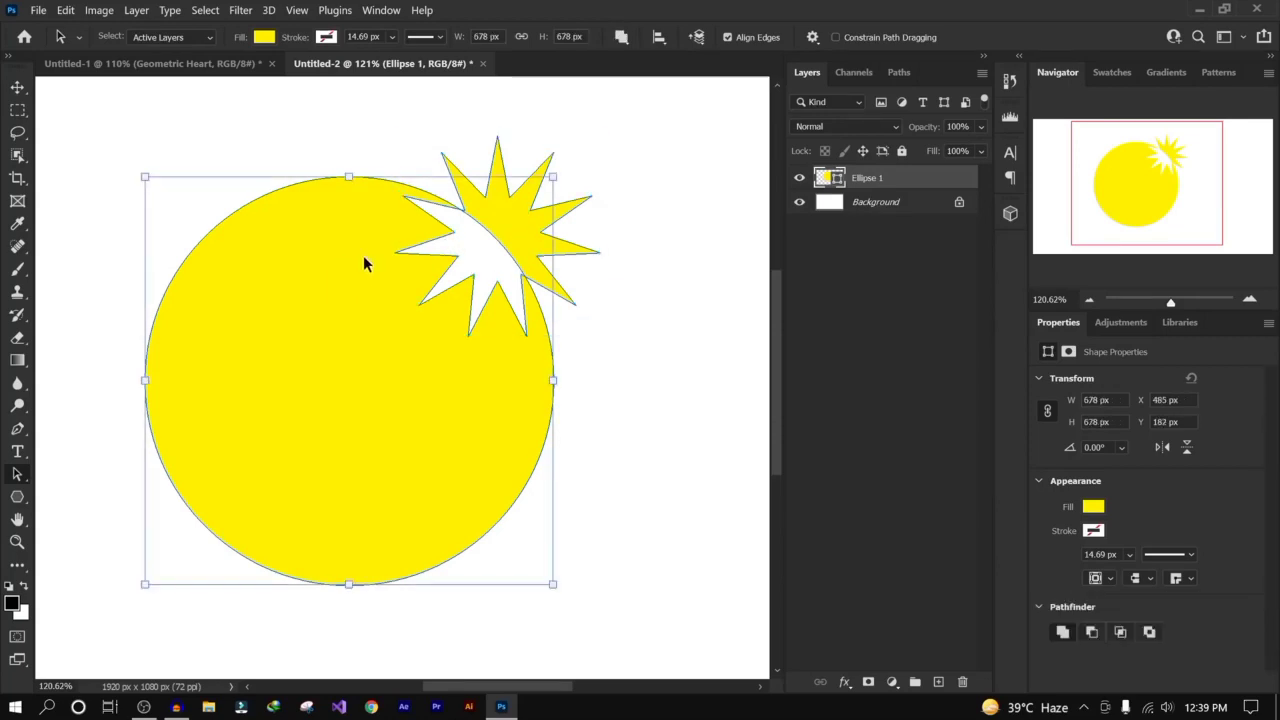
pyautogui.click(621, 40)
pyautogui.click(664, 146)
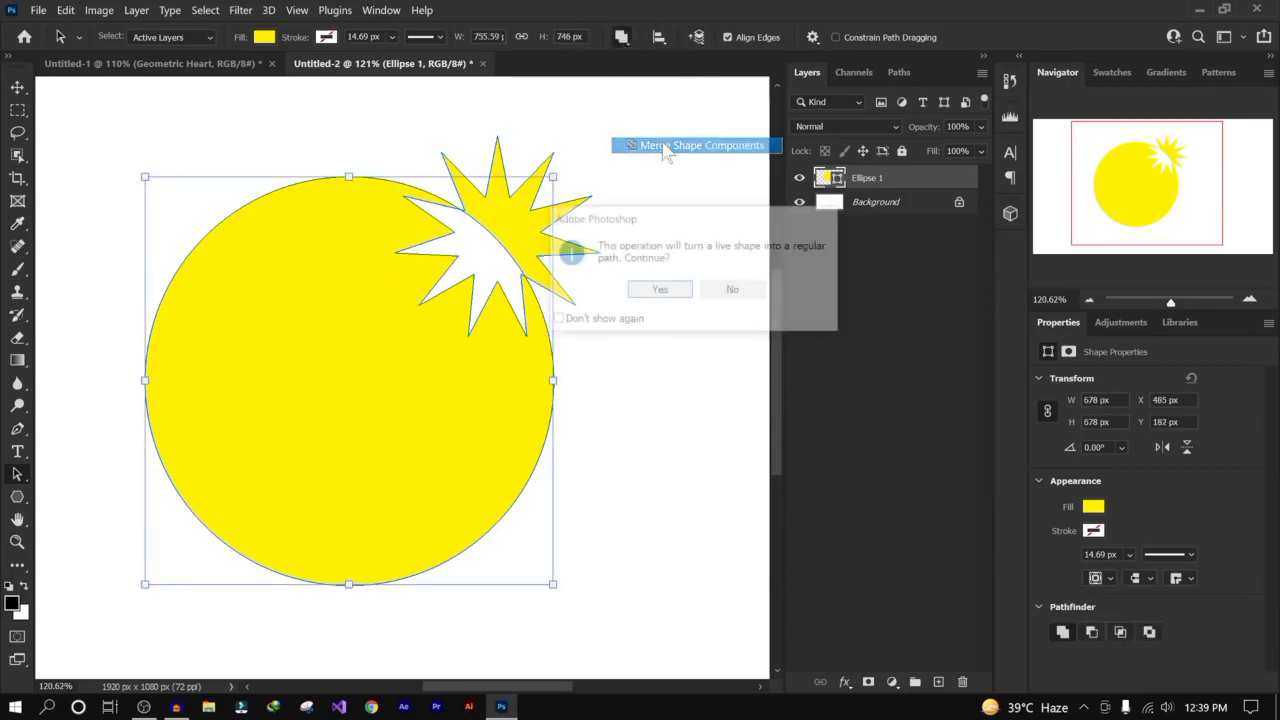
pyautogui.click(737, 288)
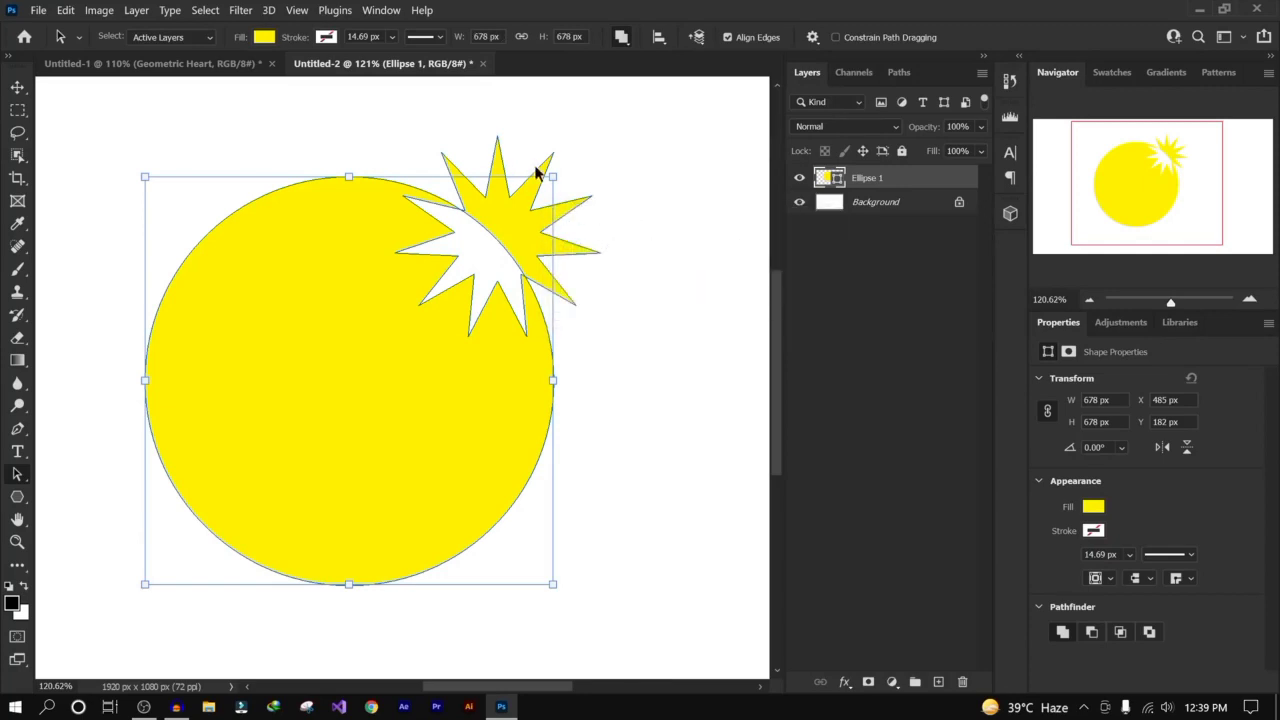
# Step: Select the star and circle paths together and merge their shape components, accepting the conversion to a regular path
pyautogui.click(877, 271)
pyautogui.click(541, 210)
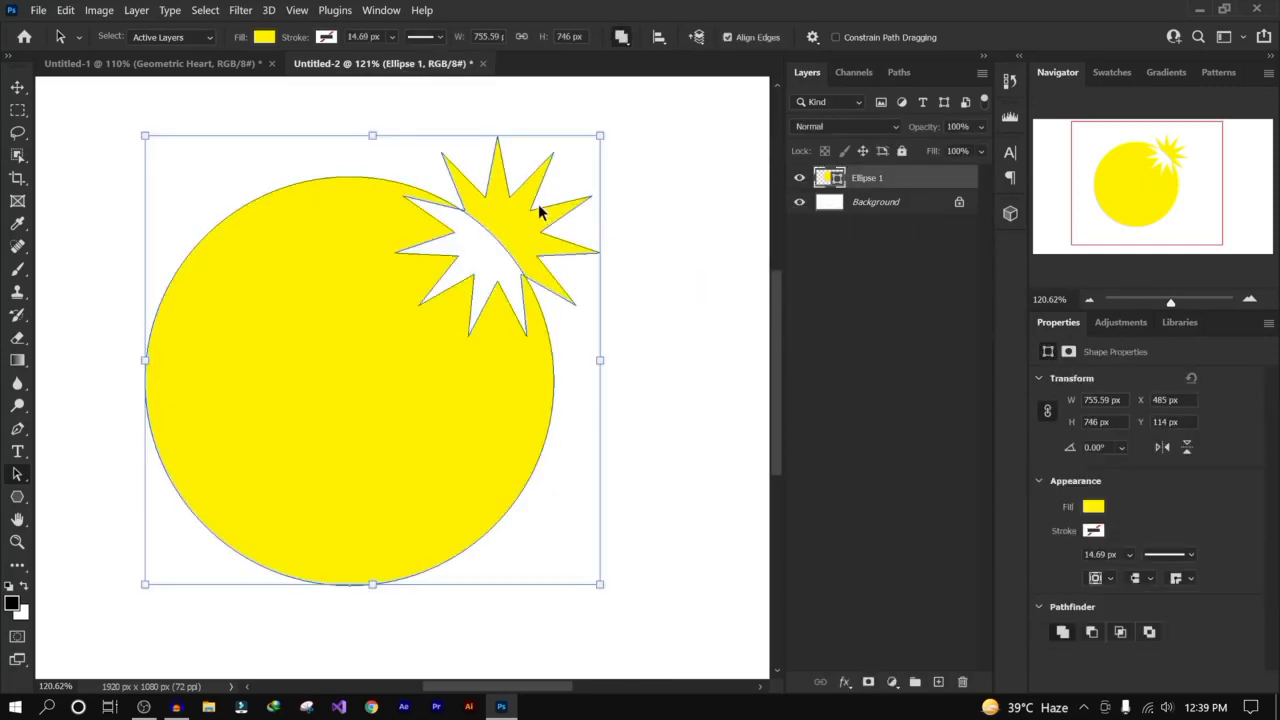
pyautogui.keyDown('shift'); pyautogui.click(310, 290); pyautogui.keyUp('shift')
pyautogui.click(628, 38)
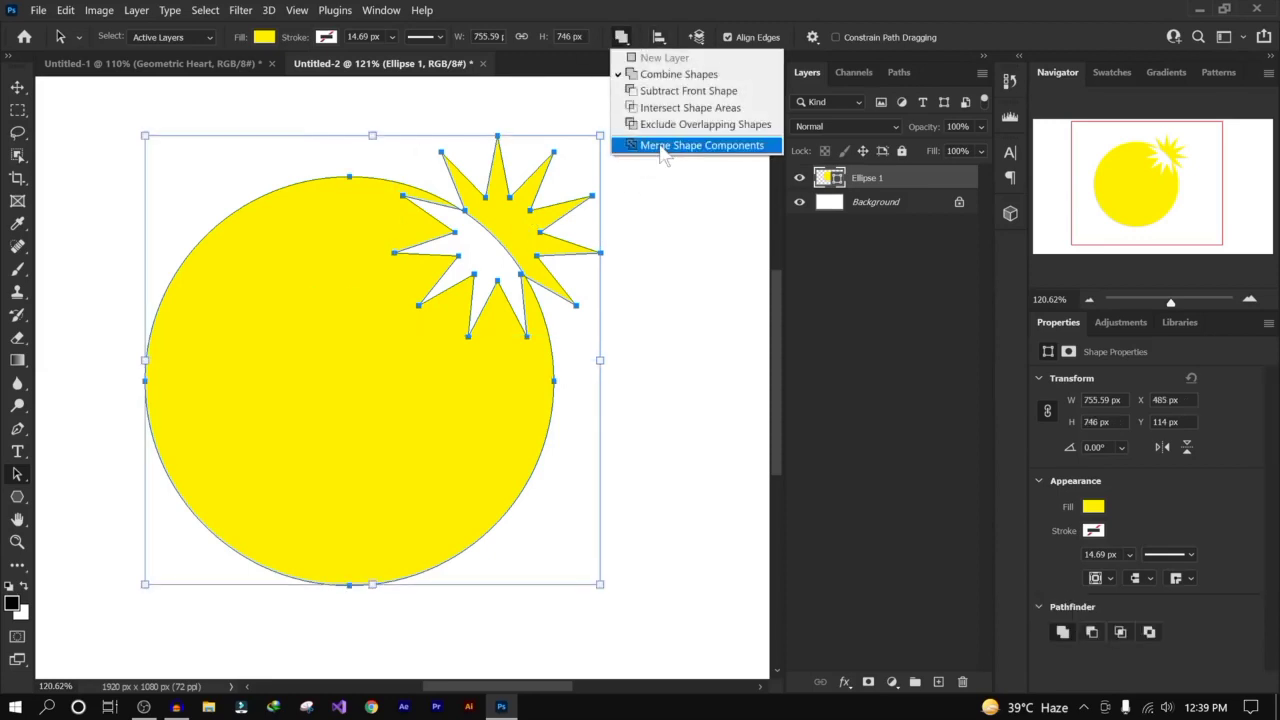
pyautogui.click(660, 147)
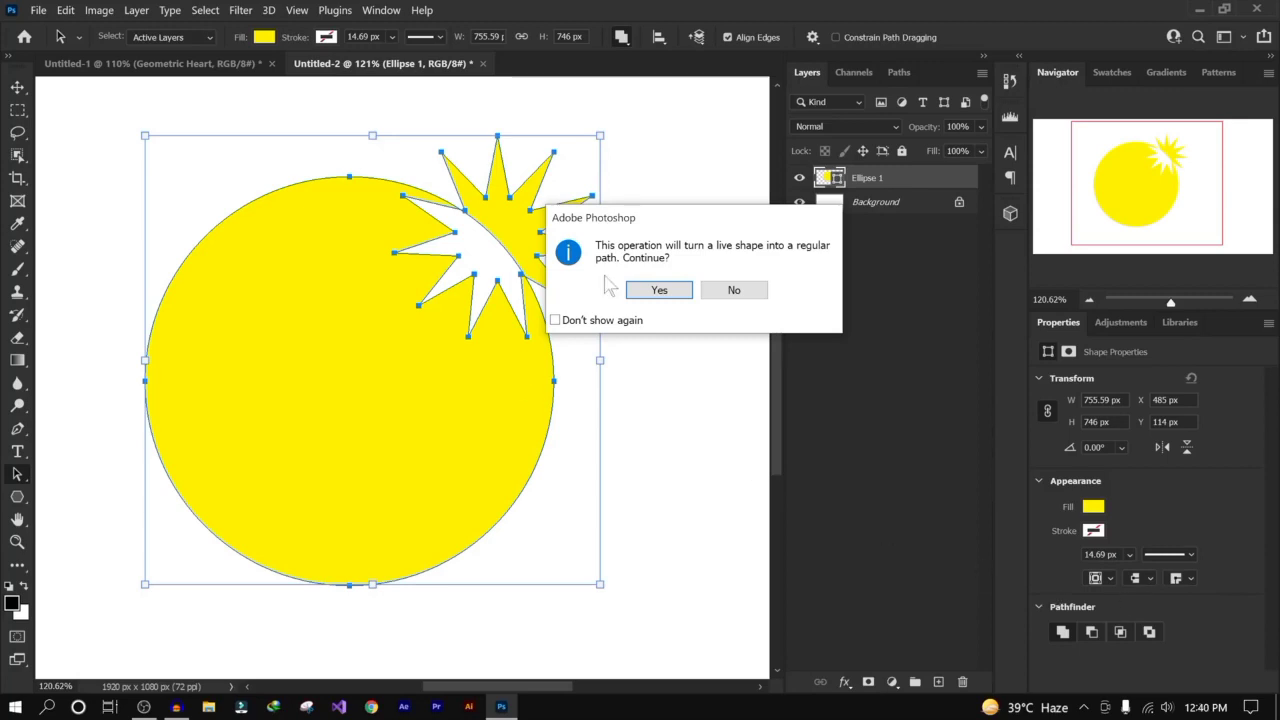
pyautogui.click(660, 290)
pyautogui.click(888, 280)
pyautogui.click(866, 184)
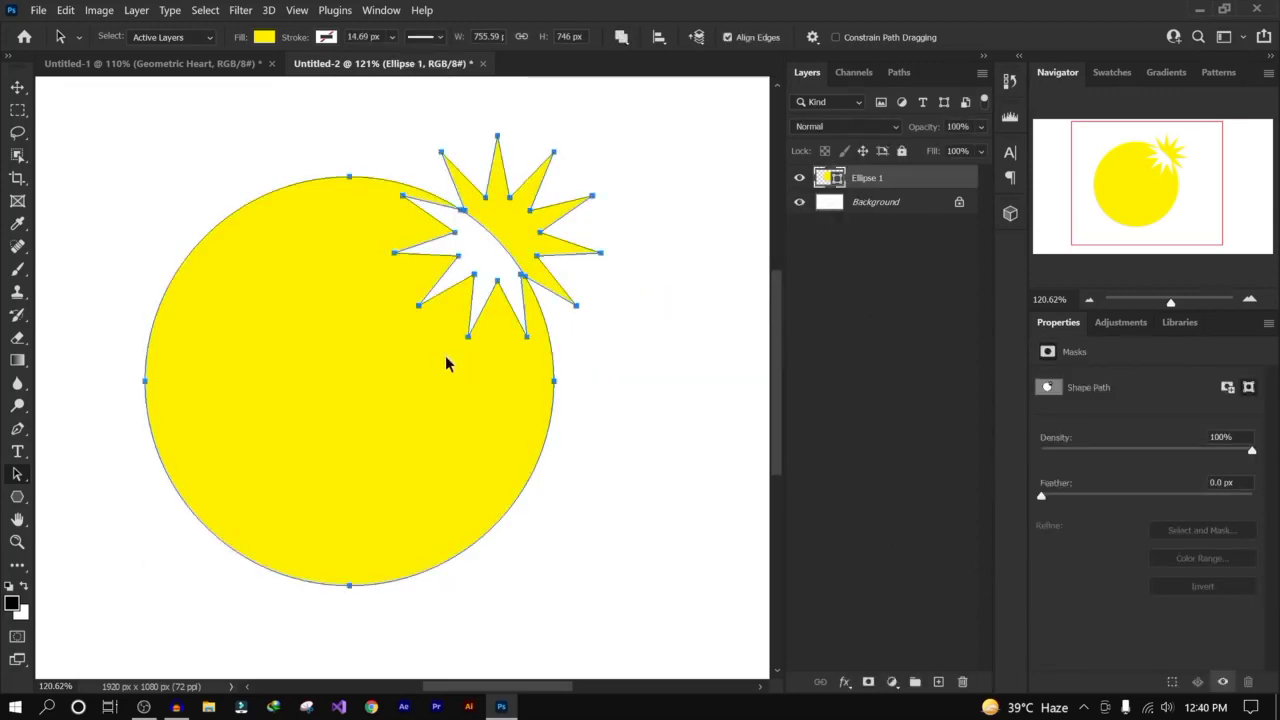
# Step: Move the merged shape slightly and check which path operations are available for it
pyautogui.moveTo(315, 271)
pyautogui.mouseDown()
pyautogui.moveTo(374, 269)
pyautogui.moveTo(314, 274)
pyautogui.moveTo(305, 290)
pyautogui.mouseUp()
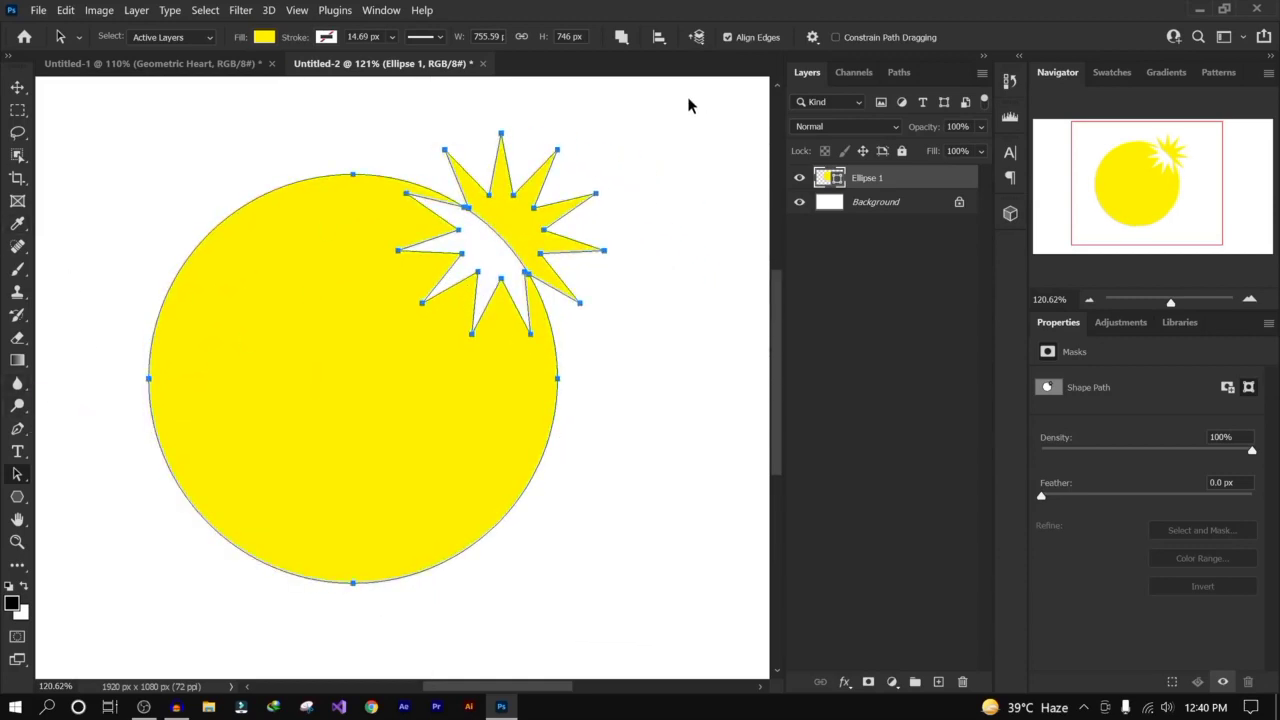
pyautogui.click(621, 37)
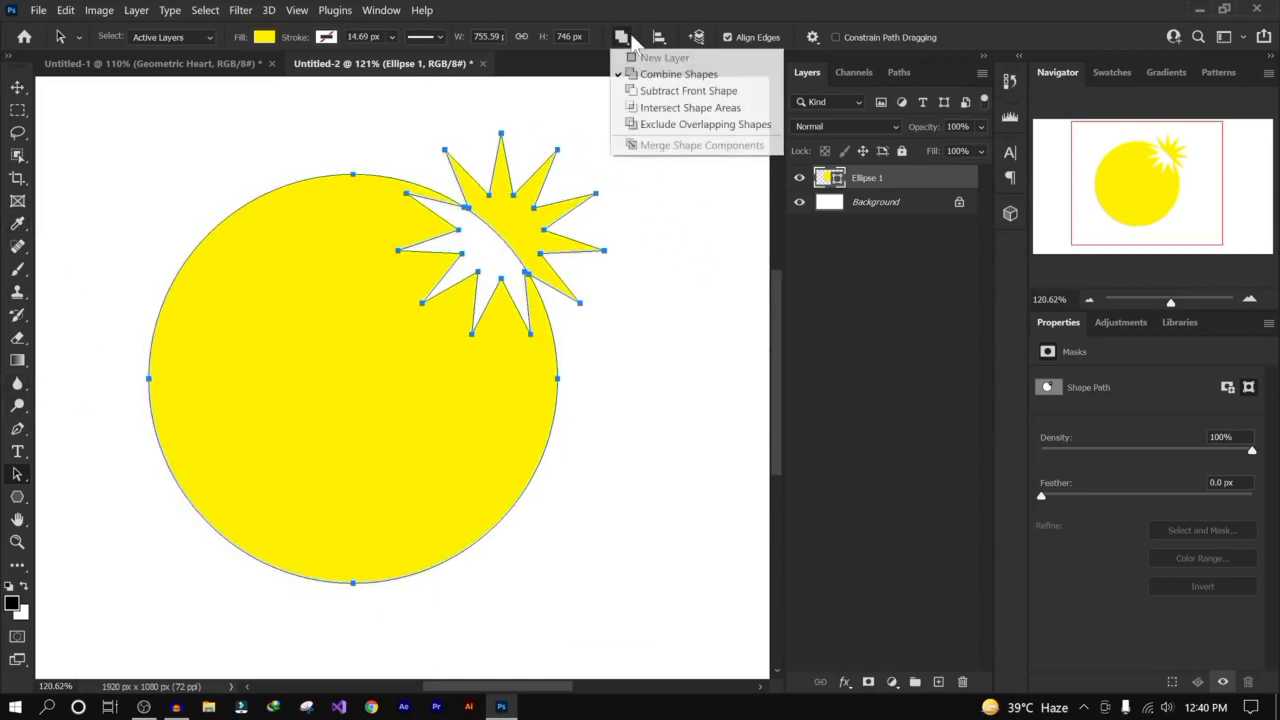
pyautogui.click(835, 291)
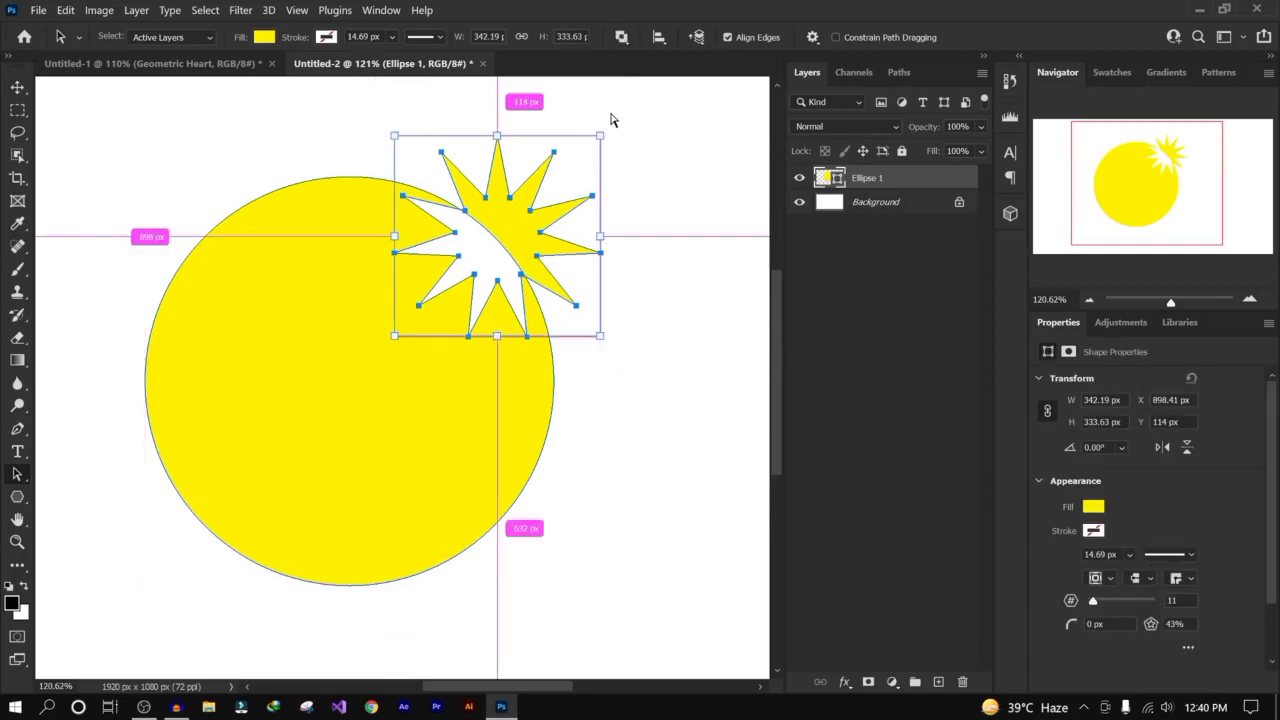
# Step: Move the star to the middle of the circle and set its path operation to Subtract Front Shape
pyautogui.moveTo(521, 252); pyautogui.dragTo(378, 383)
pyautogui.click(624, 37)
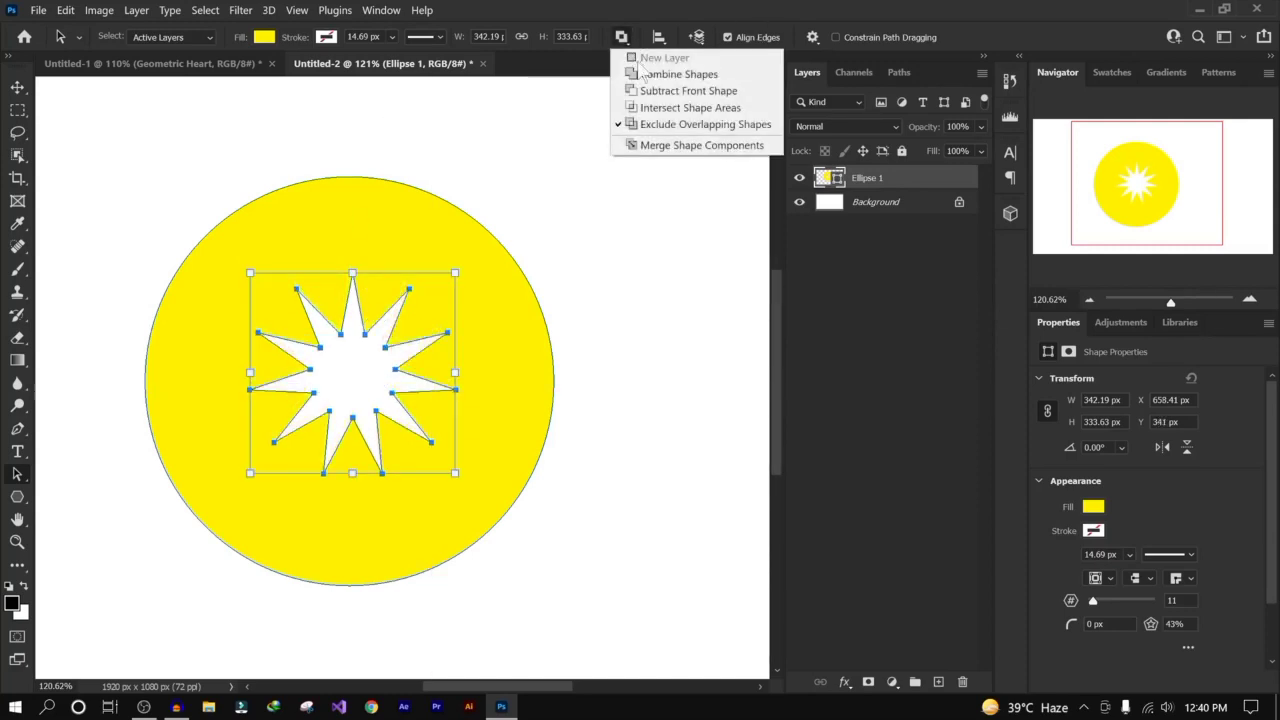
pyautogui.click(682, 92)
pyautogui.click(623, 274)
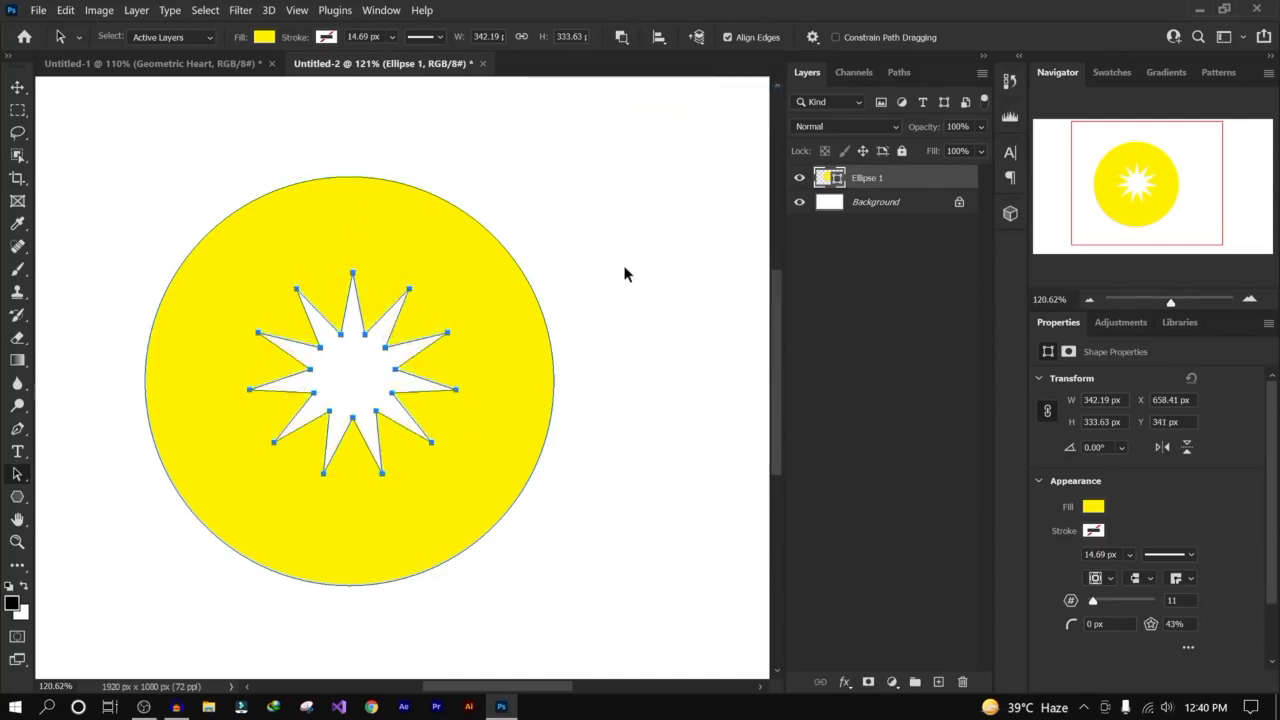
# Step: Enlarge the star cutout to about 434 by 423 px inside the circle and deselect it
pyautogui.click(350, 391)
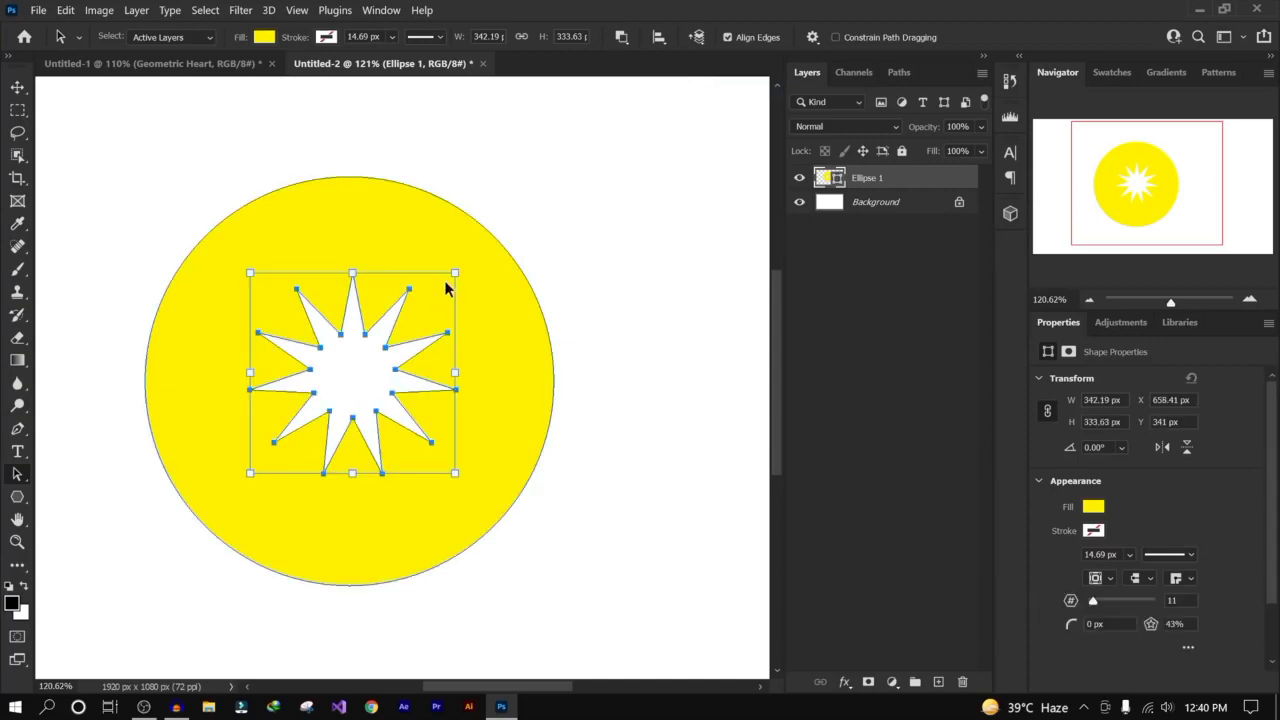
pyautogui.moveTo(456, 272); pyautogui.dragTo(491, 343)
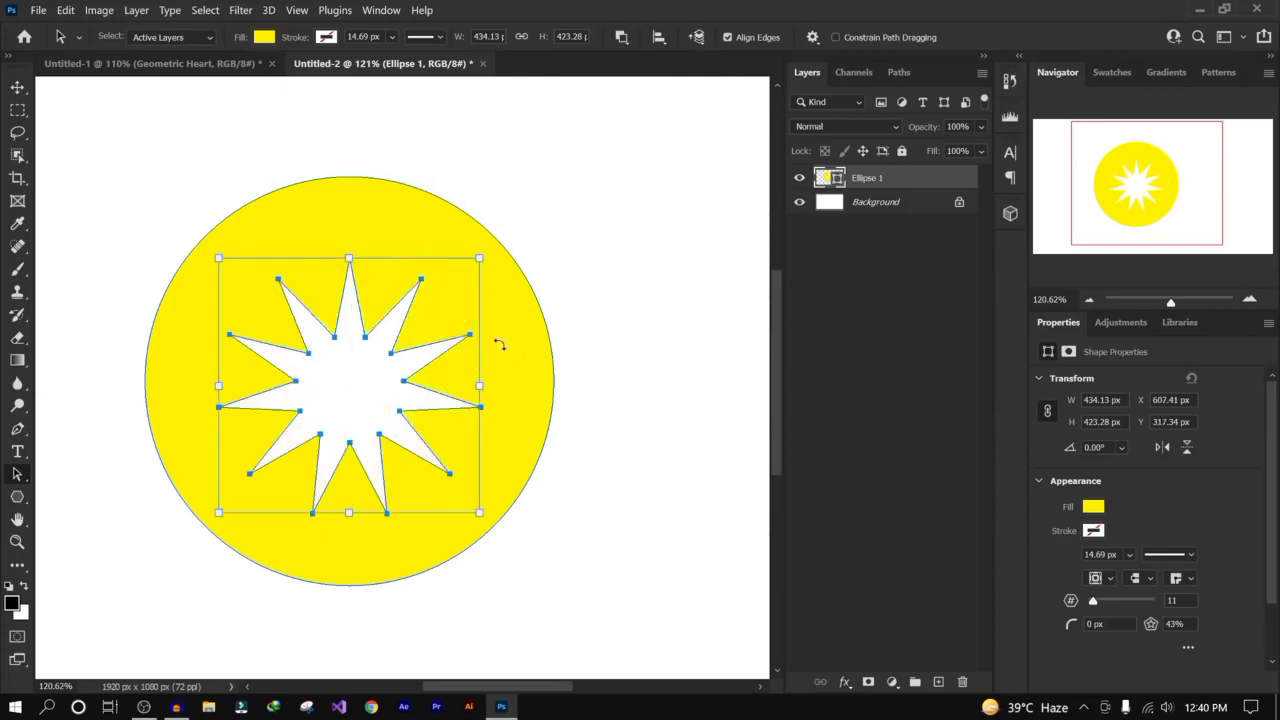
pyautogui.click(650, 363)
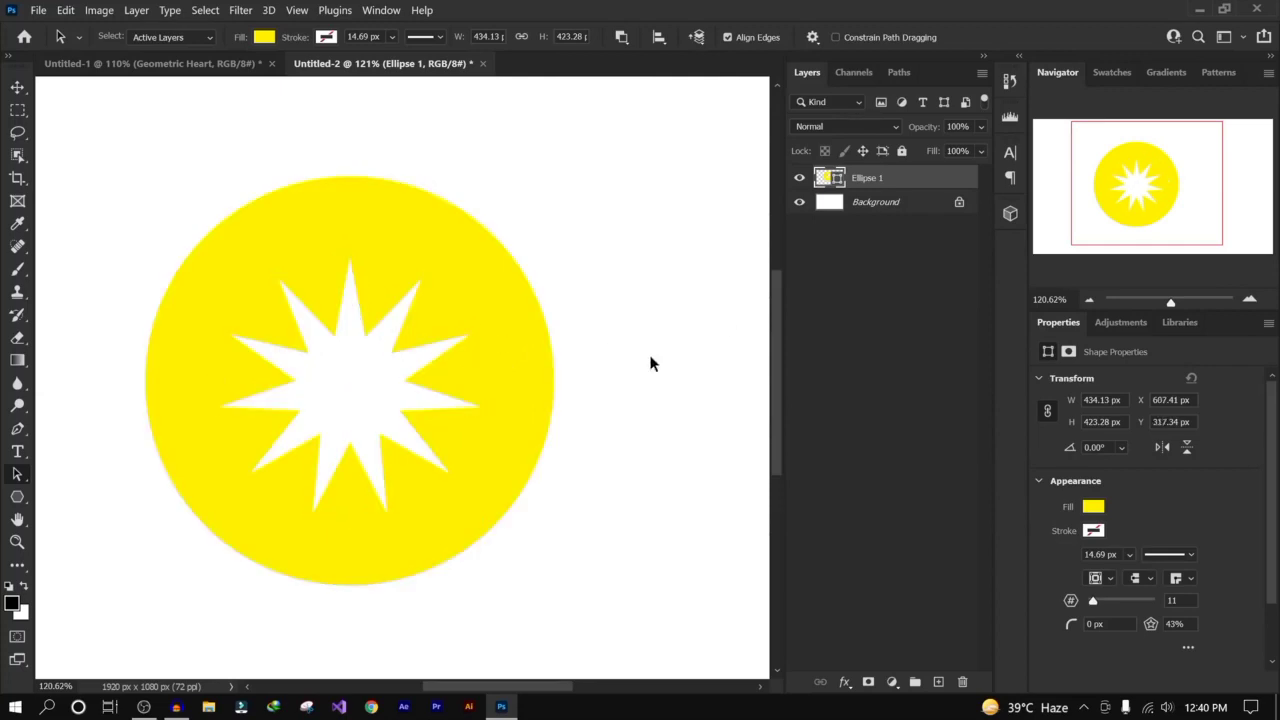
# Step: Draw a circle about 127 px wide inside the star on a new layer and delete that layer
pyautogui.click(20, 476)
pyautogui.rightClick(19, 490)
pyautogui.click(97, 517)
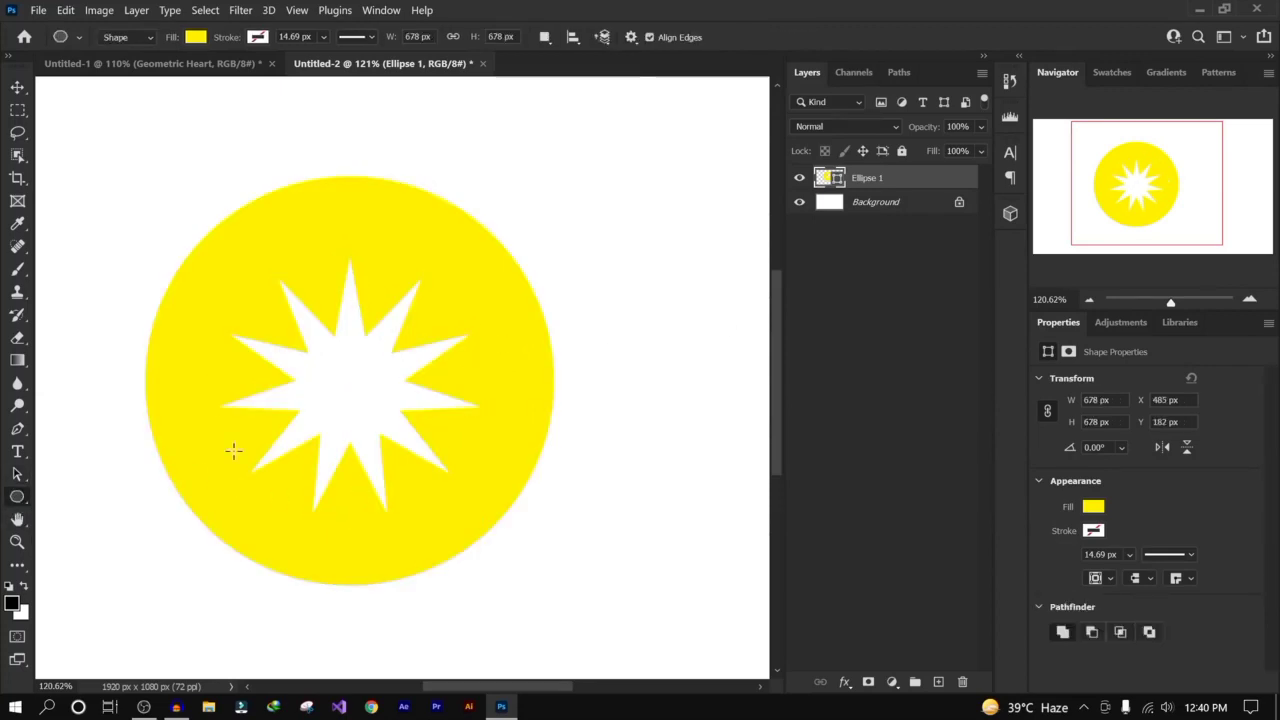
pyautogui.moveTo(313, 355); pyautogui.dragTo(386, 446)
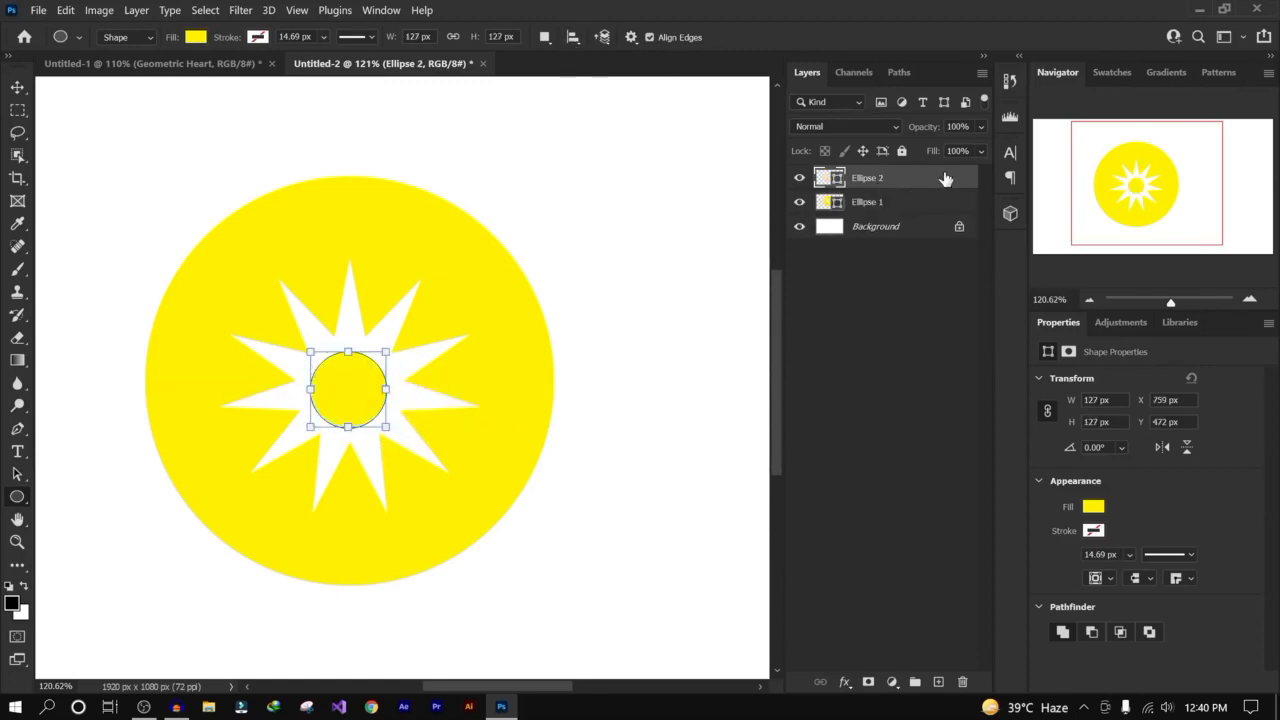
pyautogui.moveTo(943, 177); pyautogui.dragTo(960, 681)
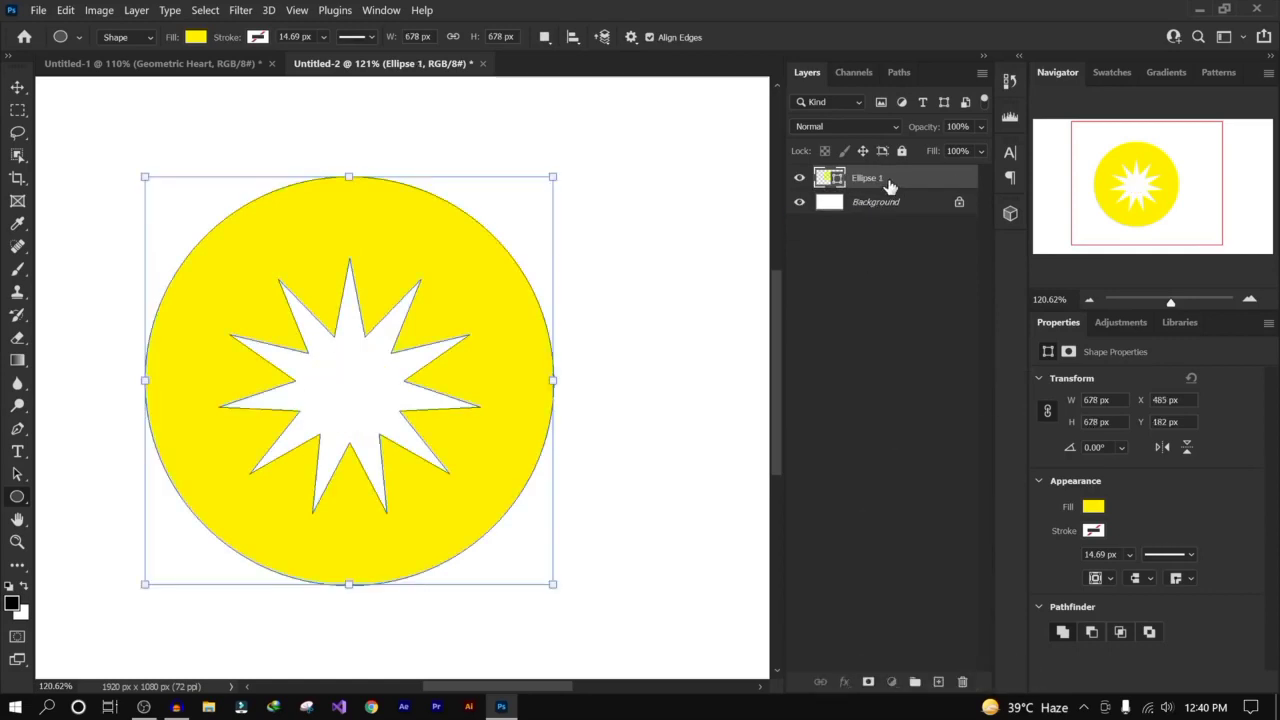
# Step: Add a circle about 144 px wide at the star's centre on the Ellipse 1 layer with Combine Shapes, and preview it
pyautogui.click(545, 37)
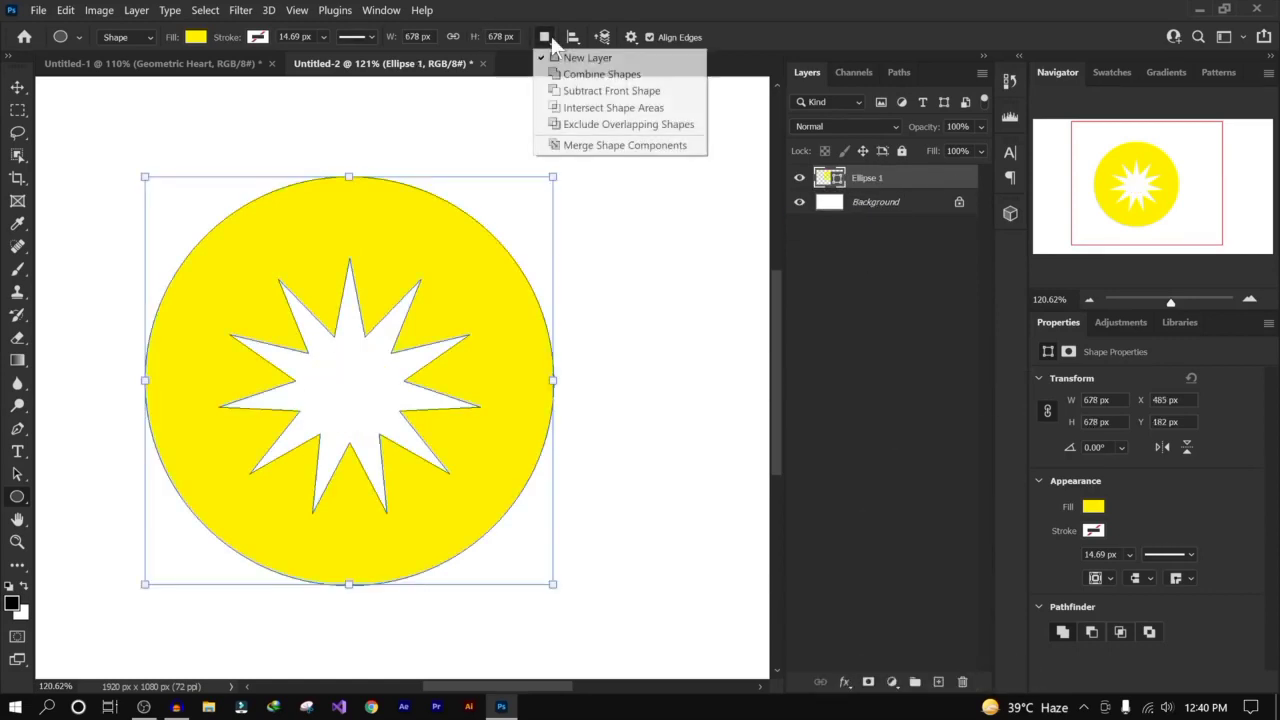
pyautogui.click(616, 76)
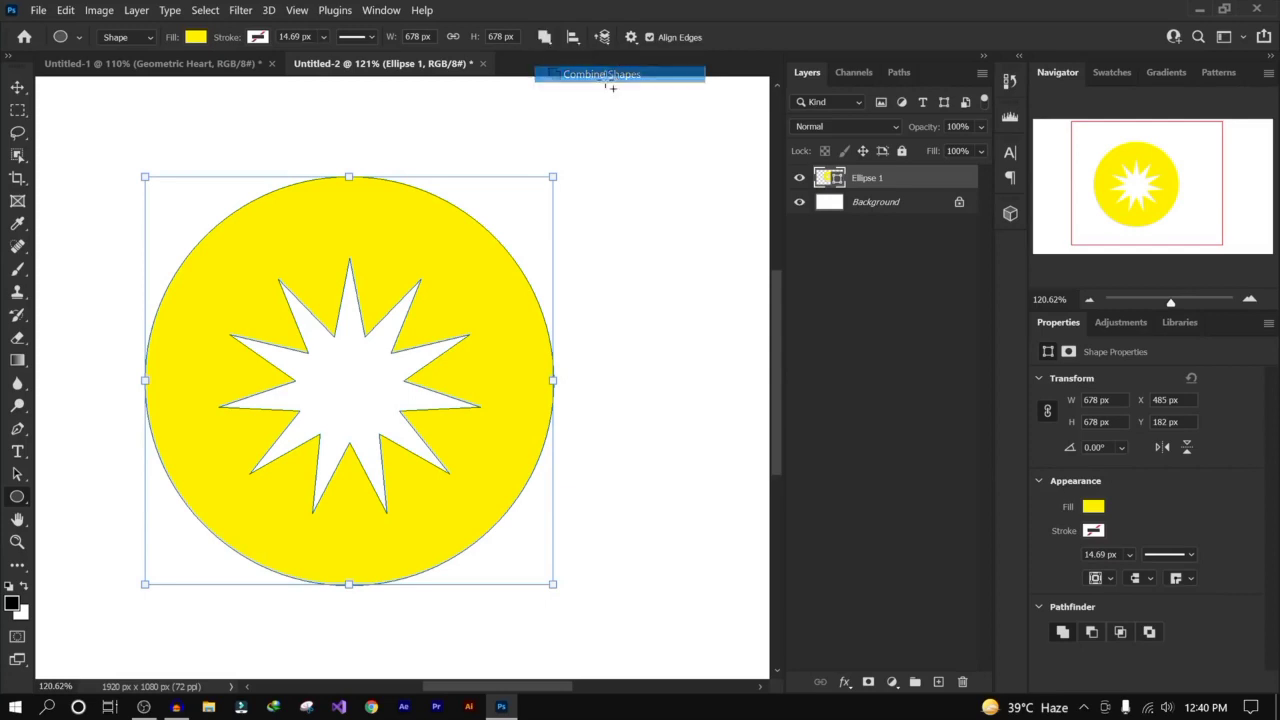
pyautogui.moveTo(326, 357); pyautogui.dragTo(396, 447)
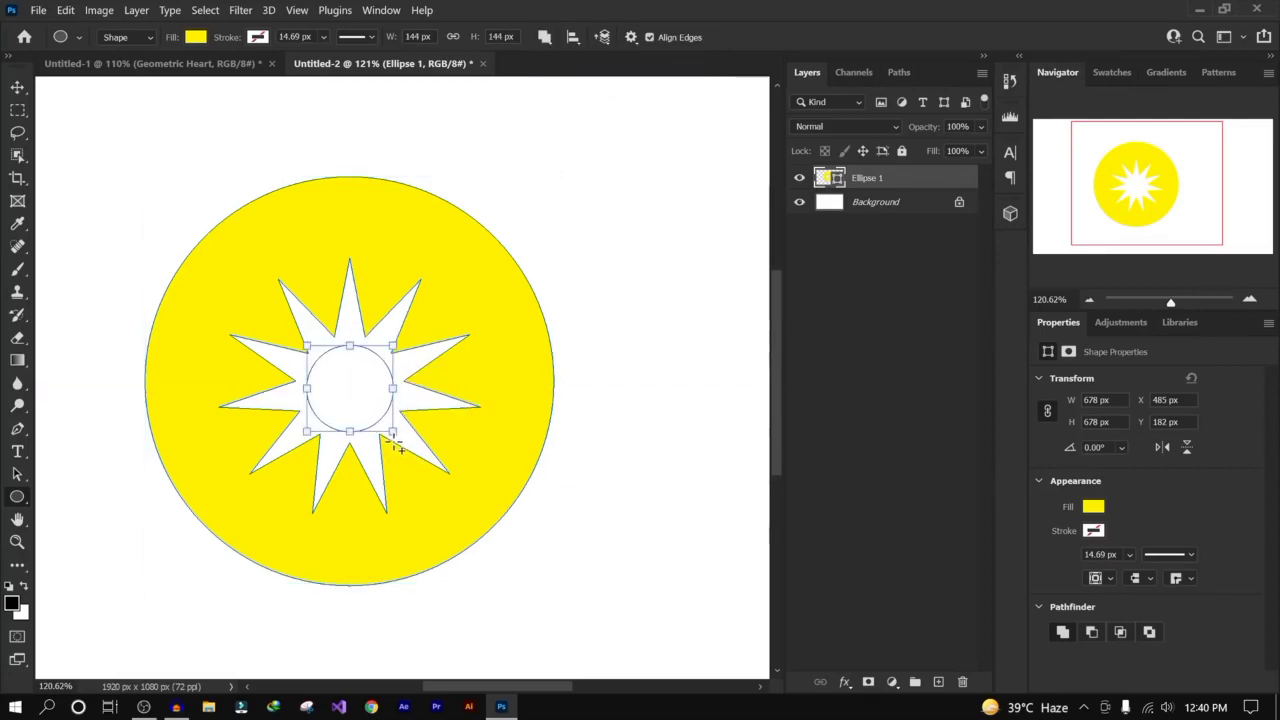
pyautogui.click(17, 88)
pyautogui.click(388, 276)
pyautogui.click(457, 280)
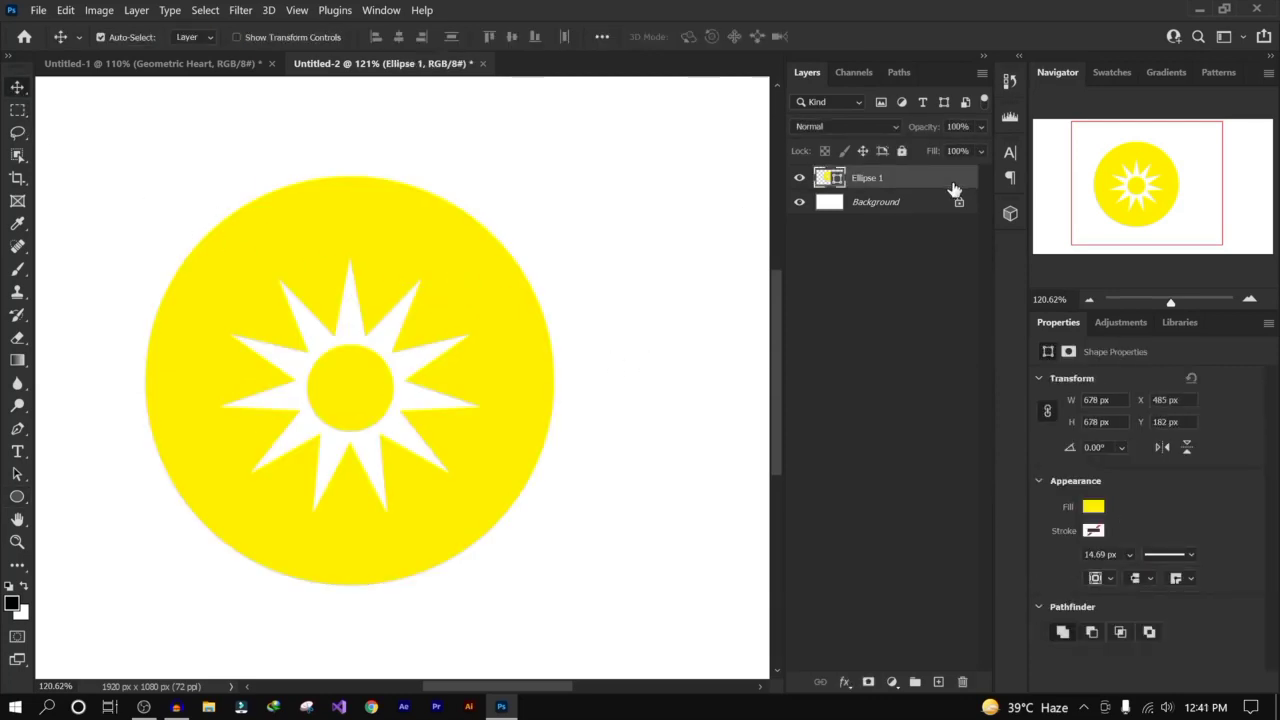
# Step: Set the Ellipse 1 layer's fill to dark red, trying black first, and deselect the layer
pyautogui.click(17, 497)
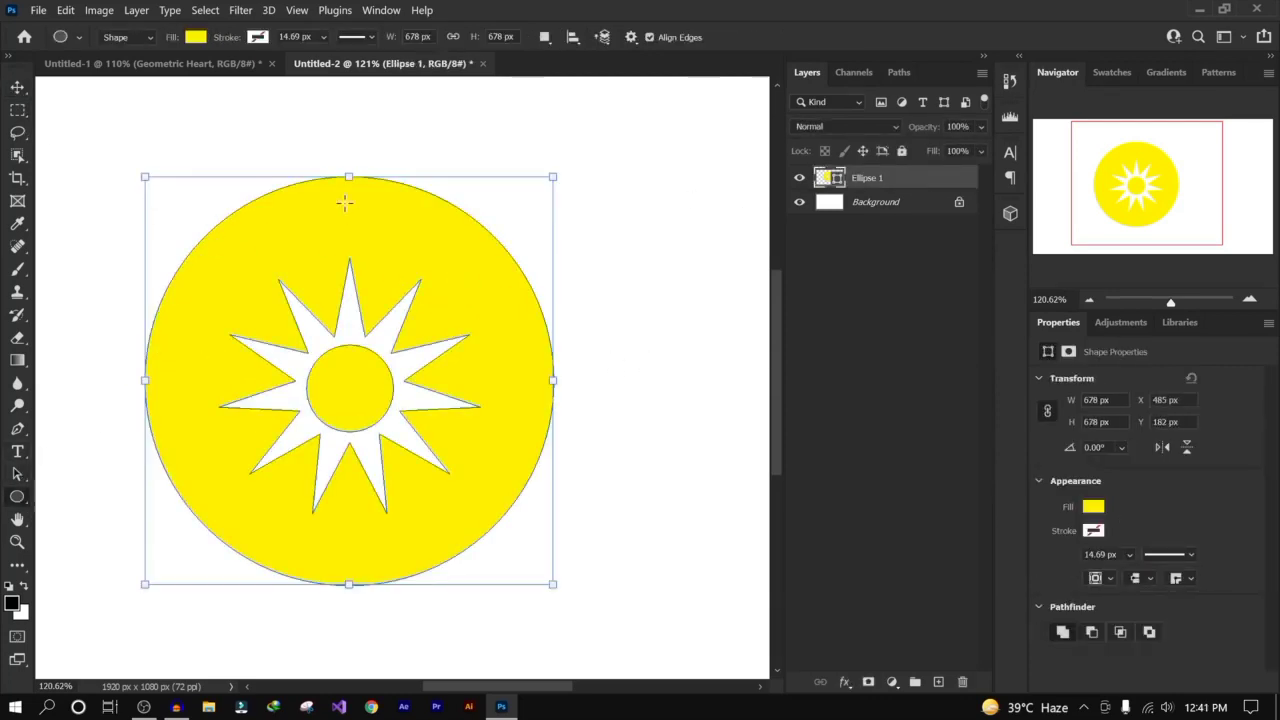
pyautogui.click(194, 40)
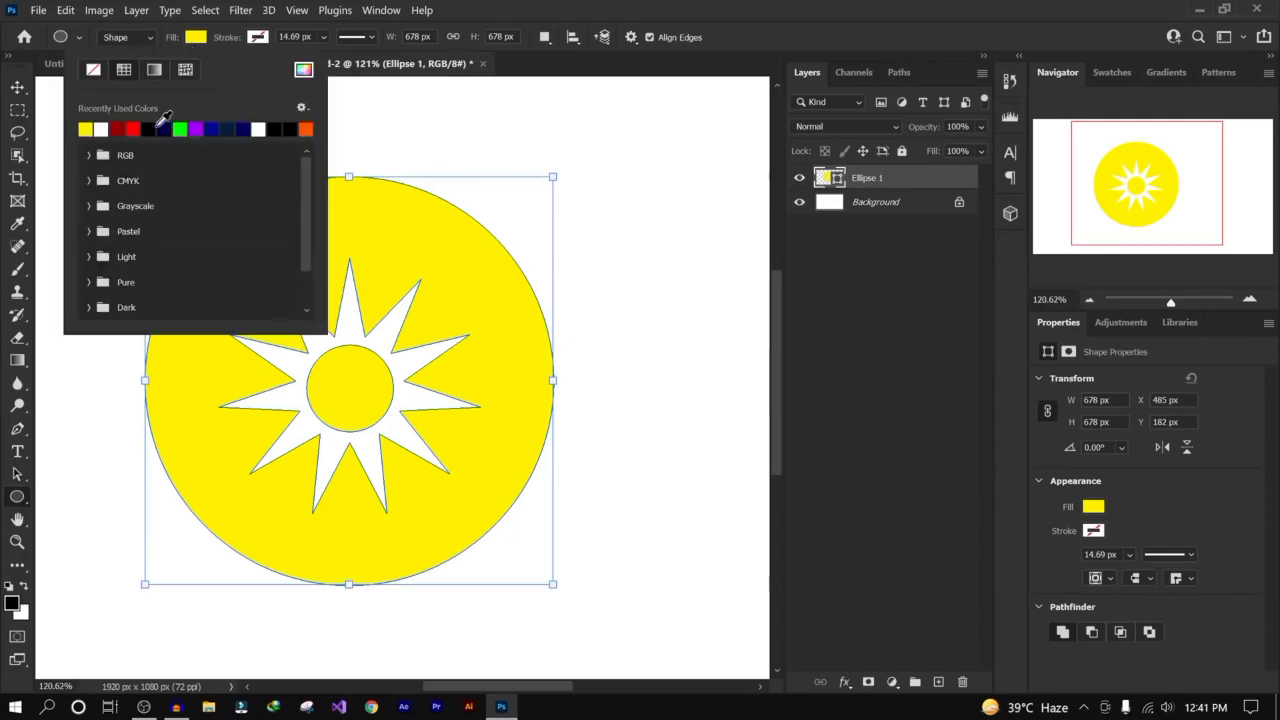
pyautogui.click(156, 125)
pyautogui.click(133, 128)
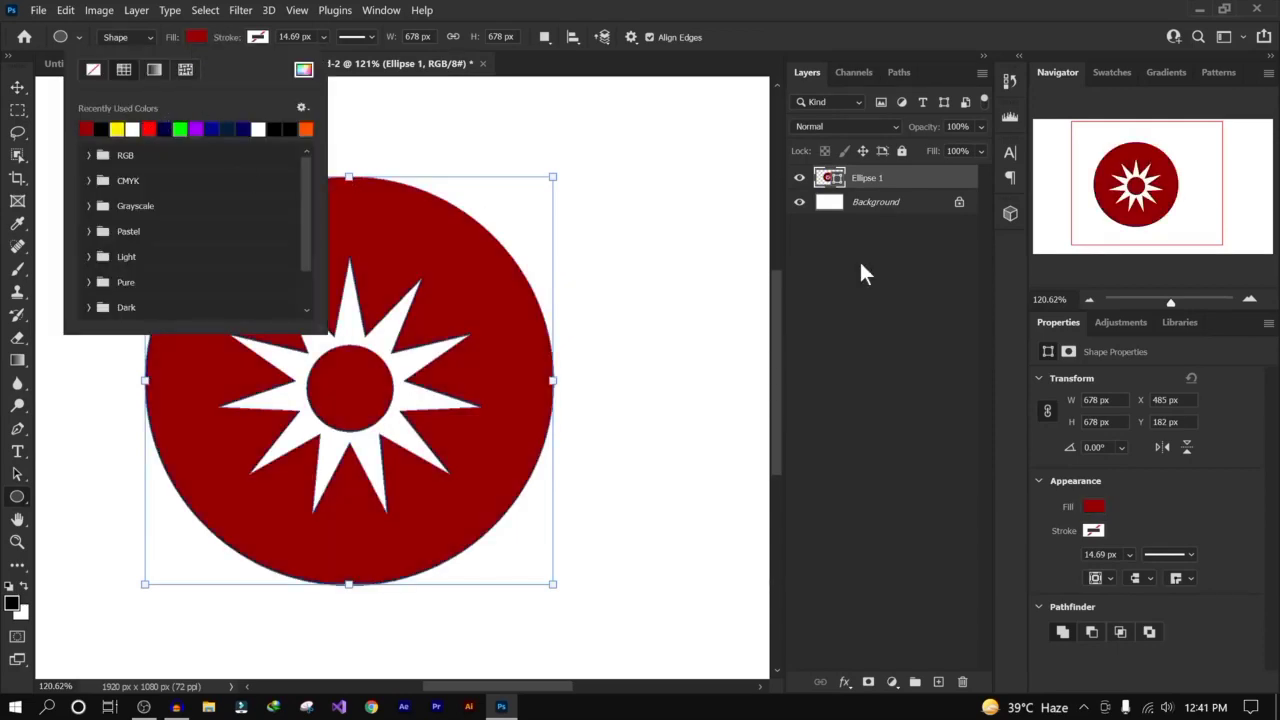
pyautogui.click(881, 270)
pyautogui.click(888, 272)
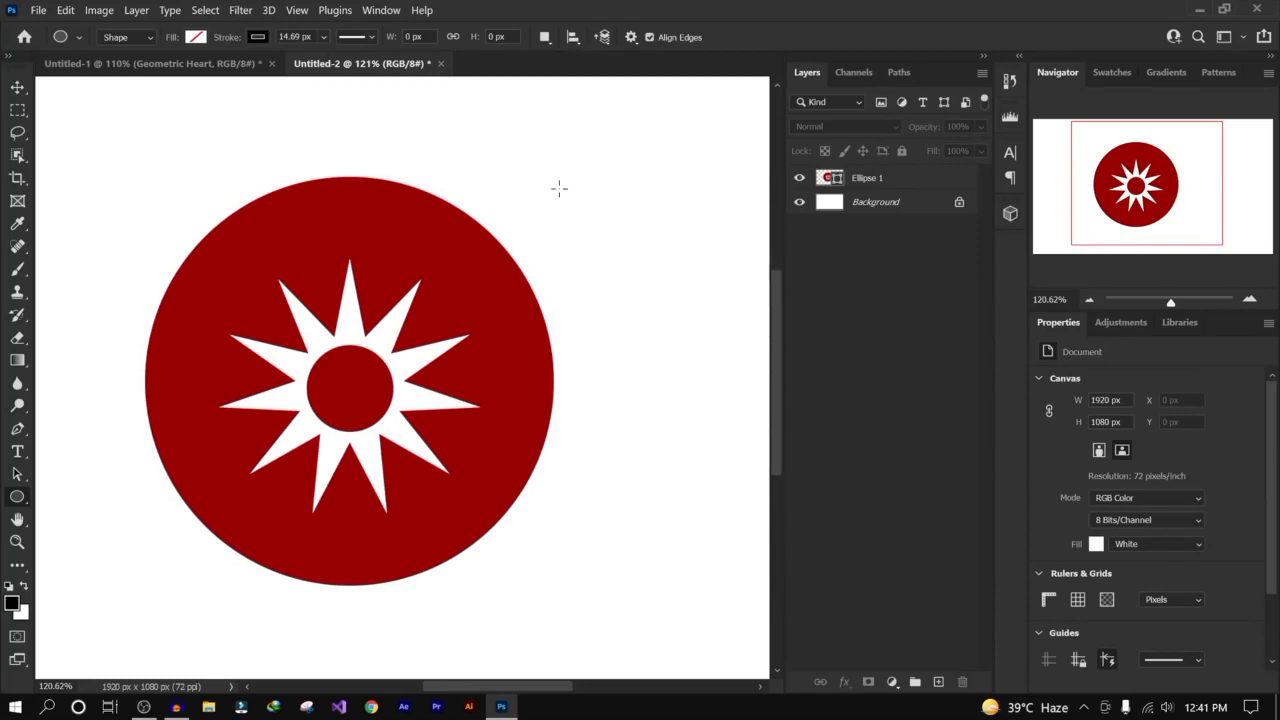
# Step: Review the path operations without a layer selected and the path alignment options for the Ellipse 1 layer
pyautogui.click(544, 37)
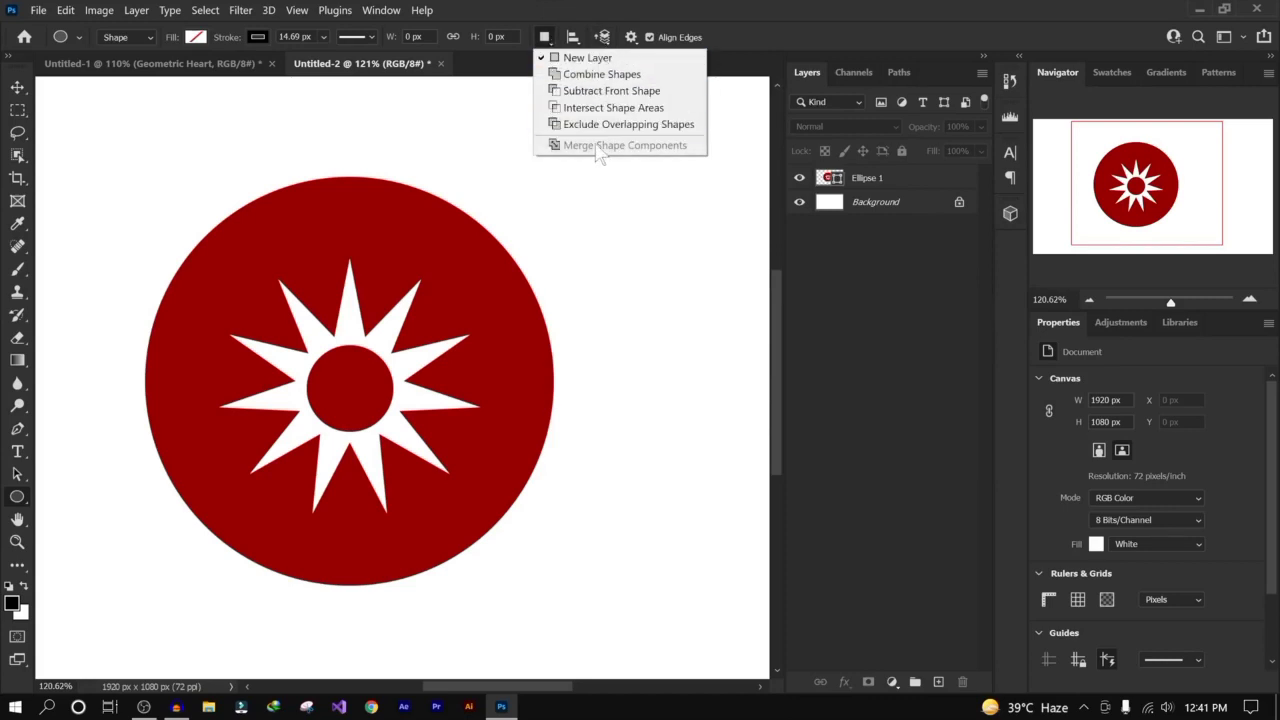
pyautogui.click(911, 187)
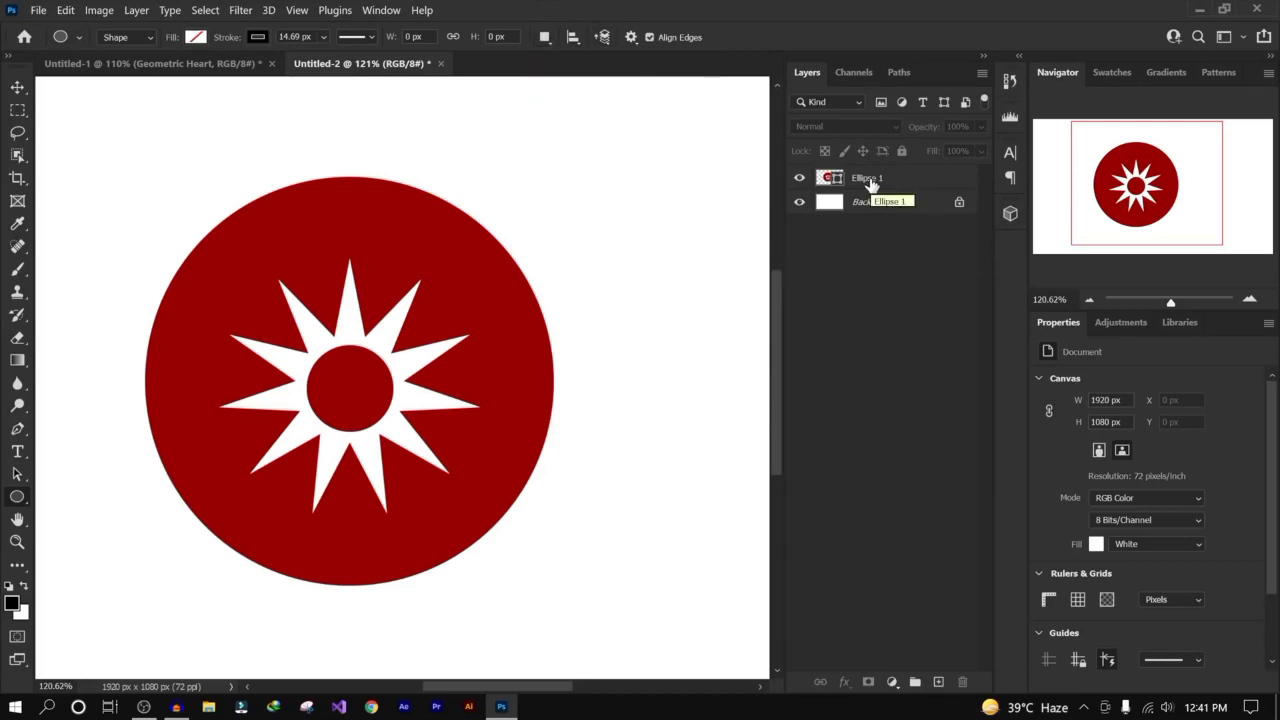
pyautogui.click(870, 184)
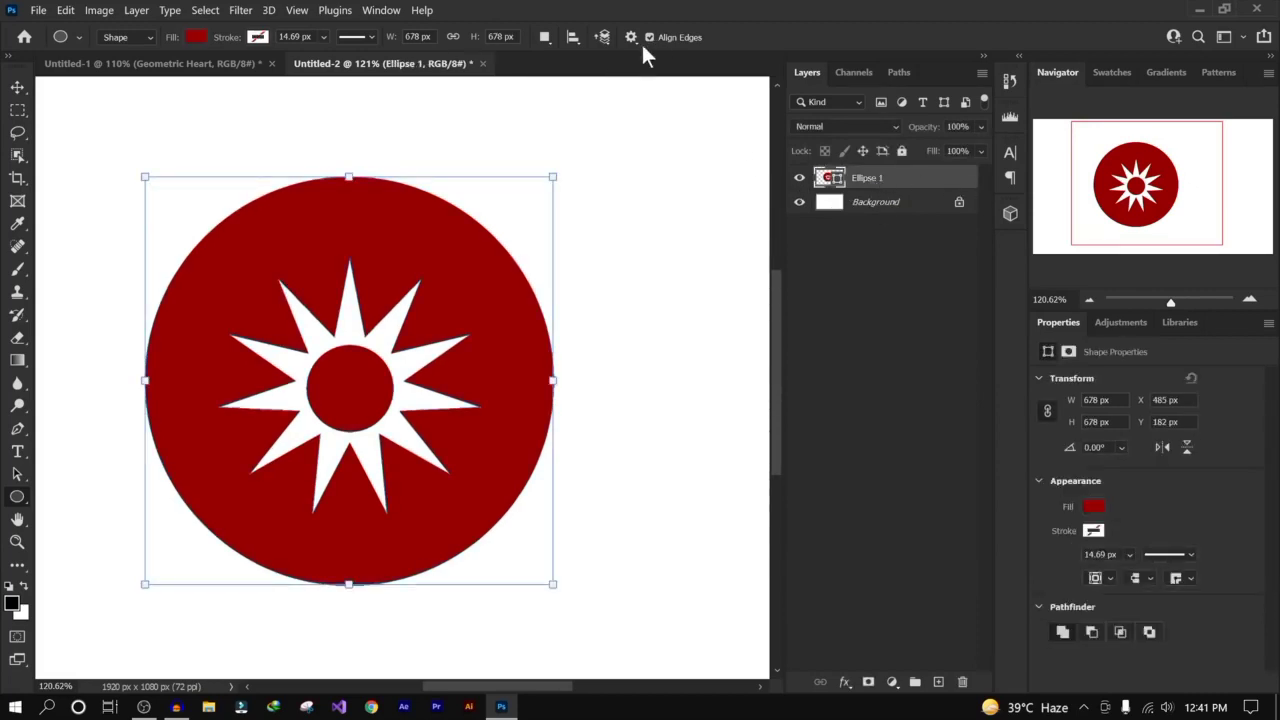
pyautogui.click(572, 37)
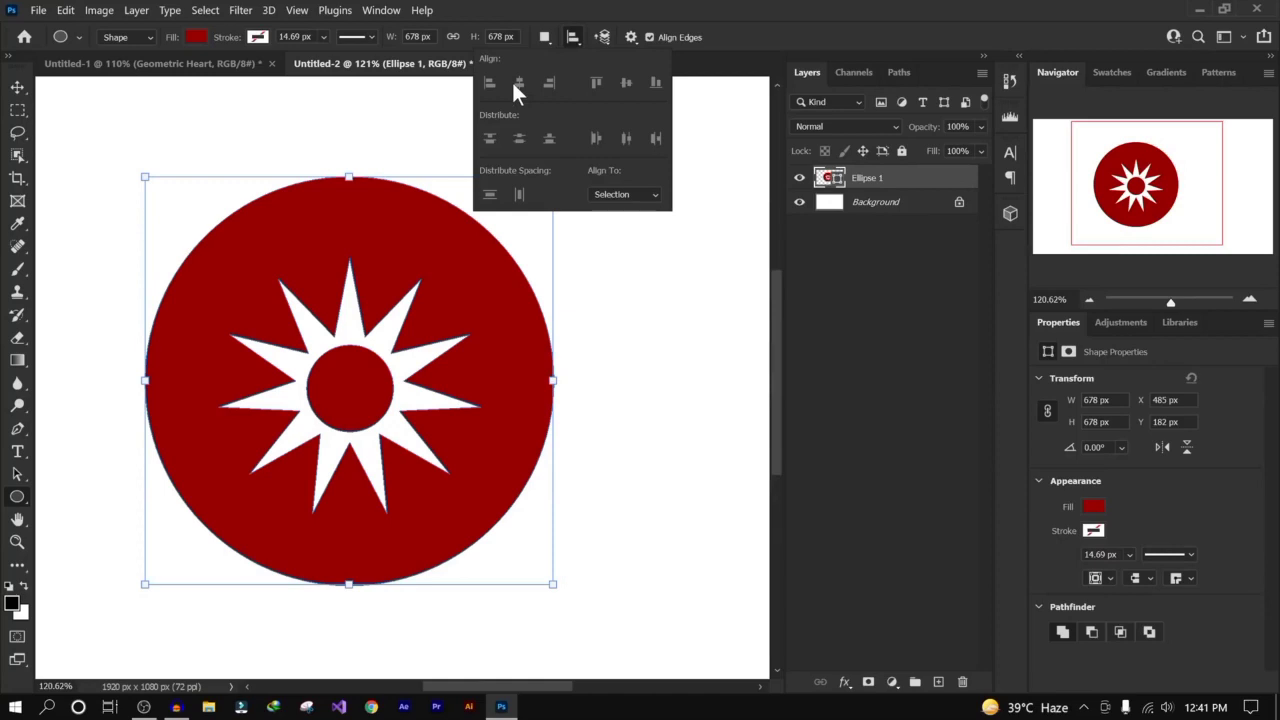
pyautogui.click(880, 180)
# Step: Select the inner circle, star and outer circle paths together and align their horizontal and vertical centres
pyautogui.click(18, 476)
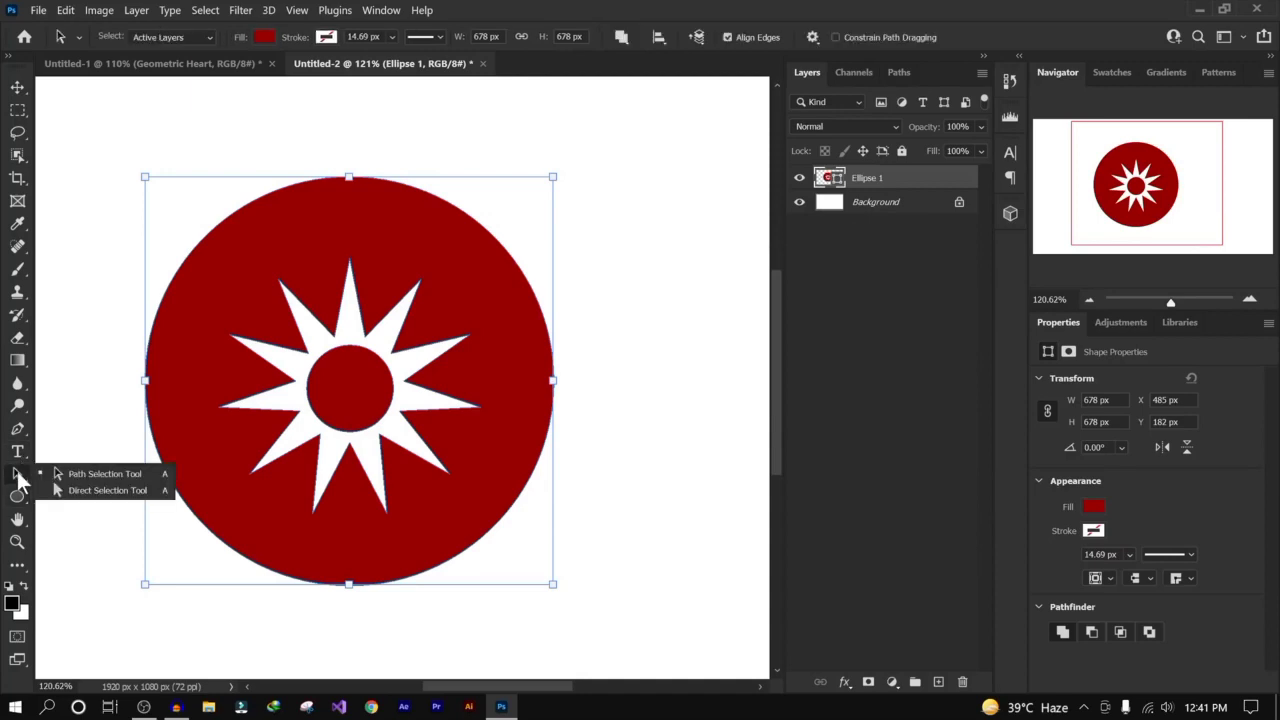
pyautogui.click(106, 490)
pyautogui.click(390, 382)
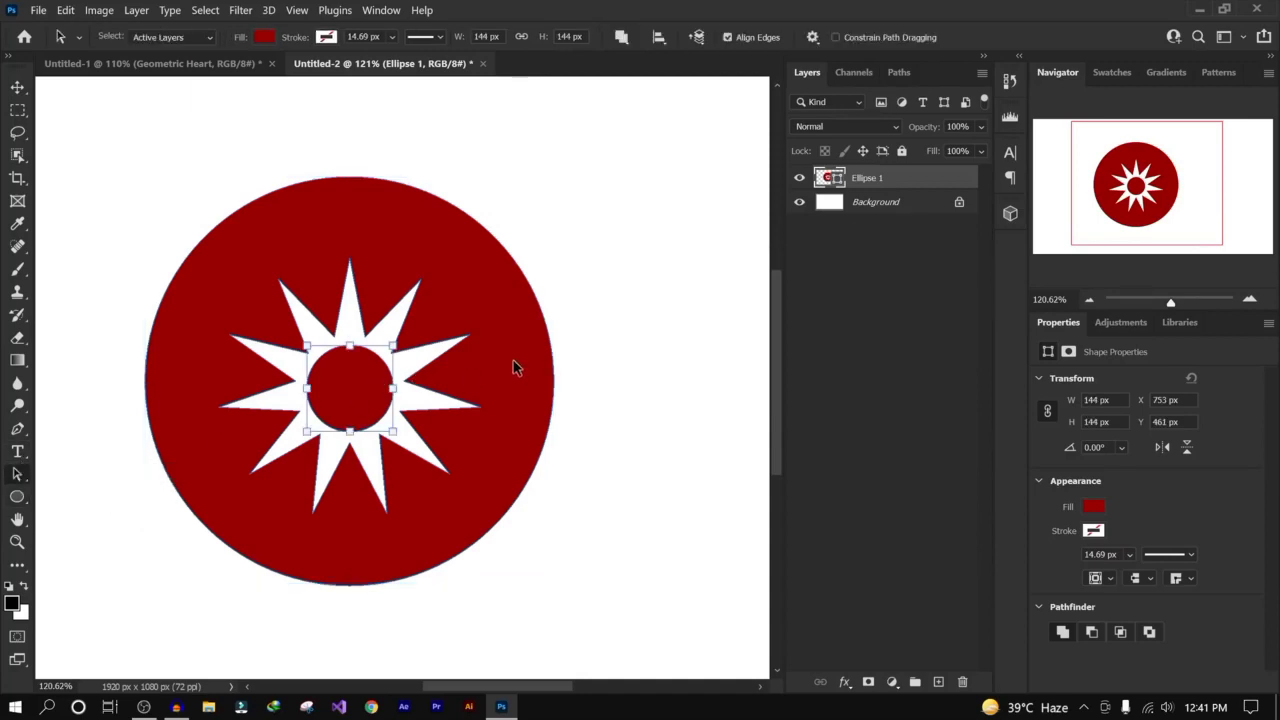
pyautogui.click(533, 323)
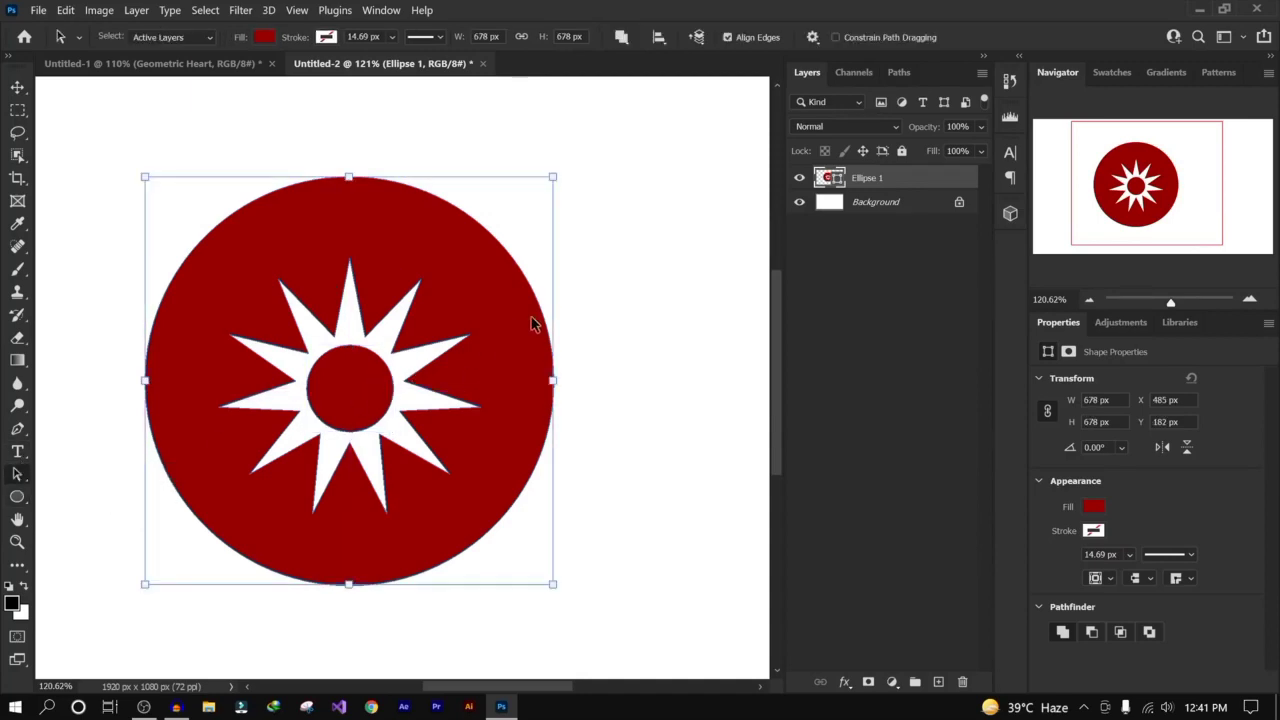
pyautogui.click(340, 400)
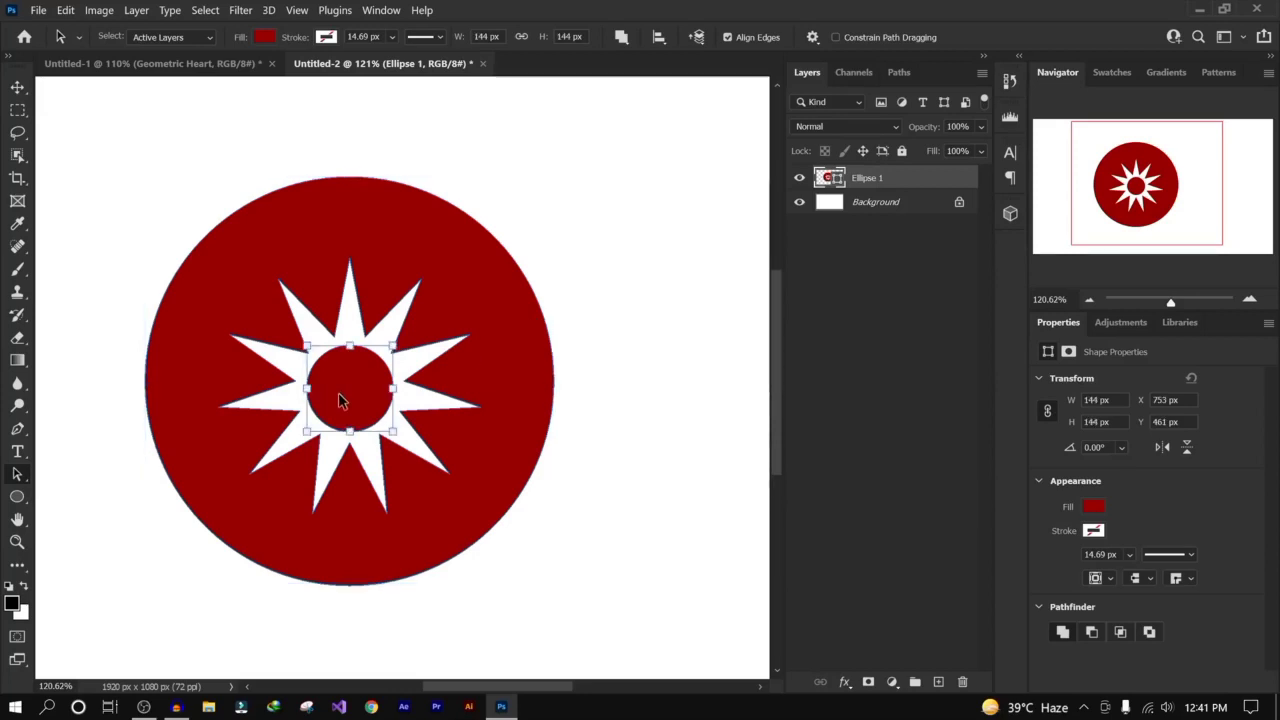
pyautogui.click(396, 324)
pyautogui.click(408, 228)
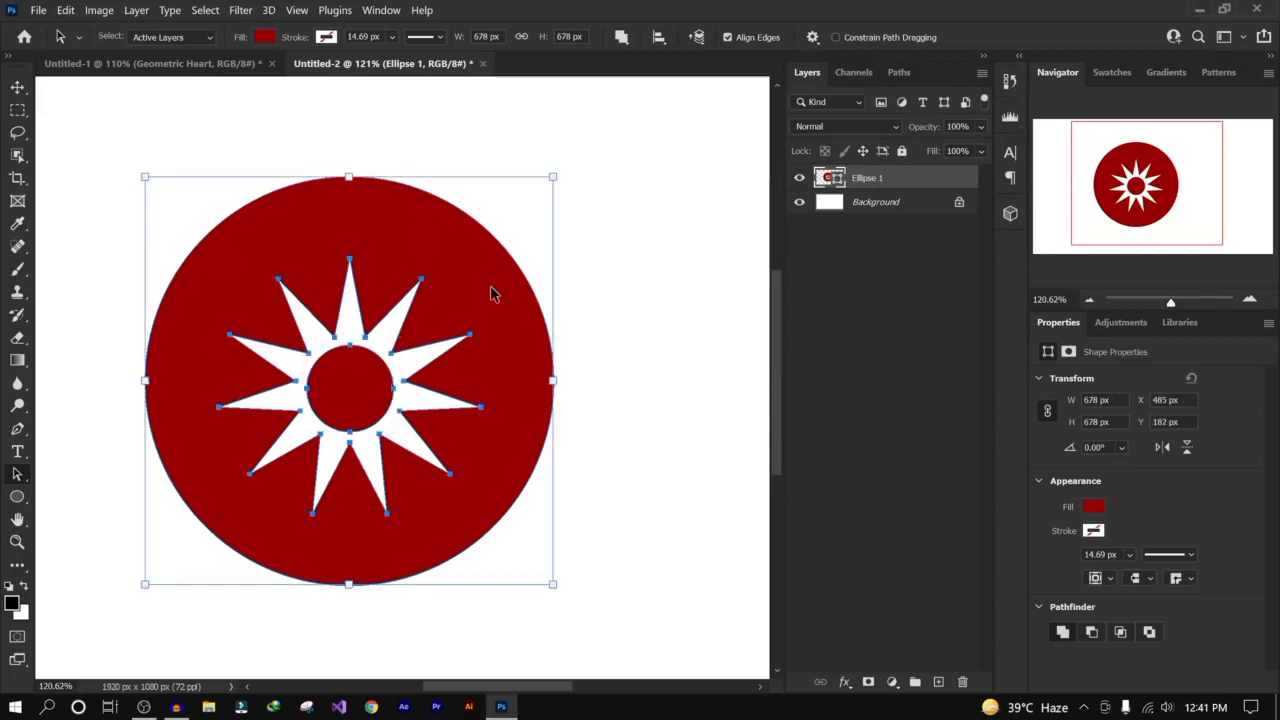
pyautogui.click(659, 37)
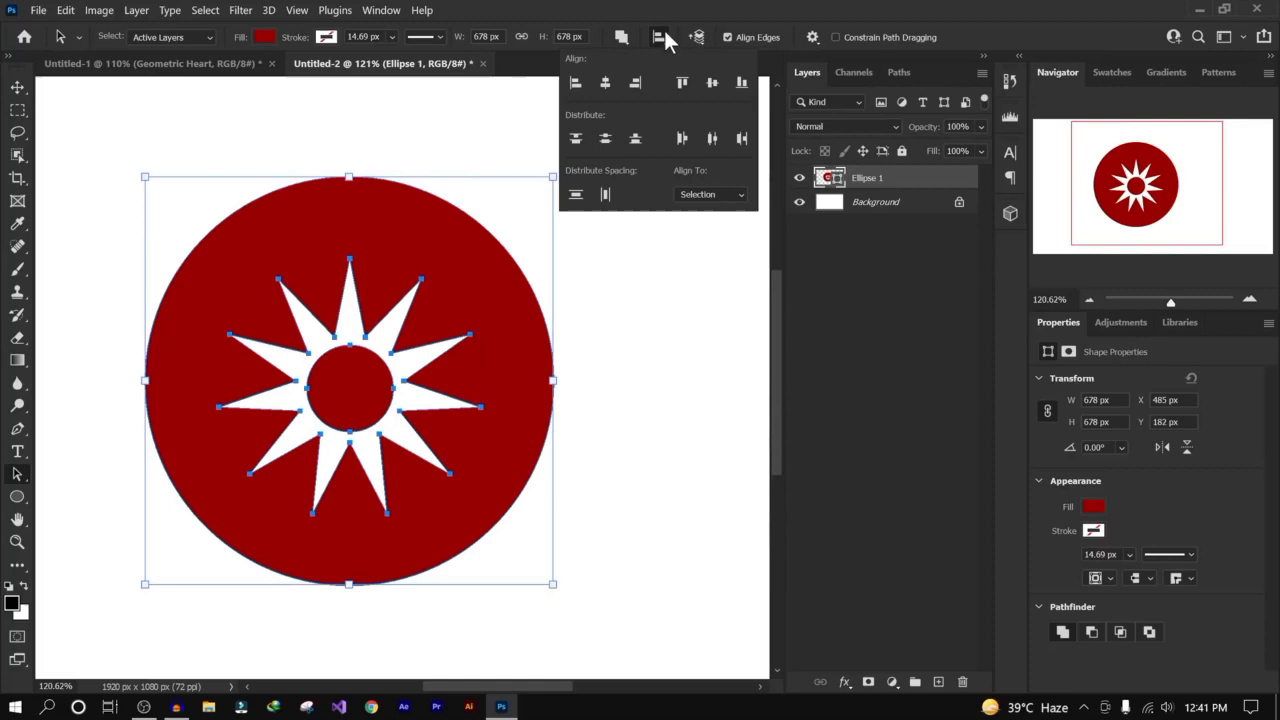
pyautogui.click(605, 83)
pyautogui.click(713, 79)
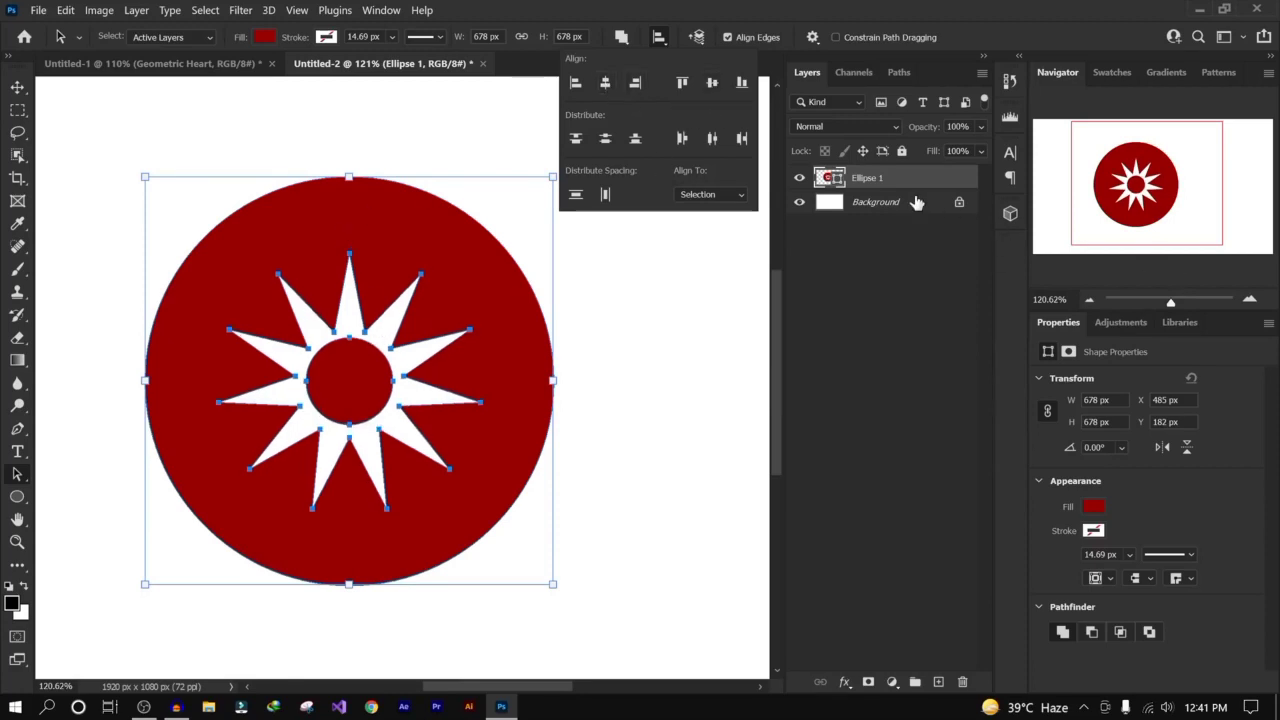
# Step: Align the selected paths' horizontal and vertical centres to the Canvas, deselect the layer, and check the placement against the whole canvas
pyautogui.click(705, 195)
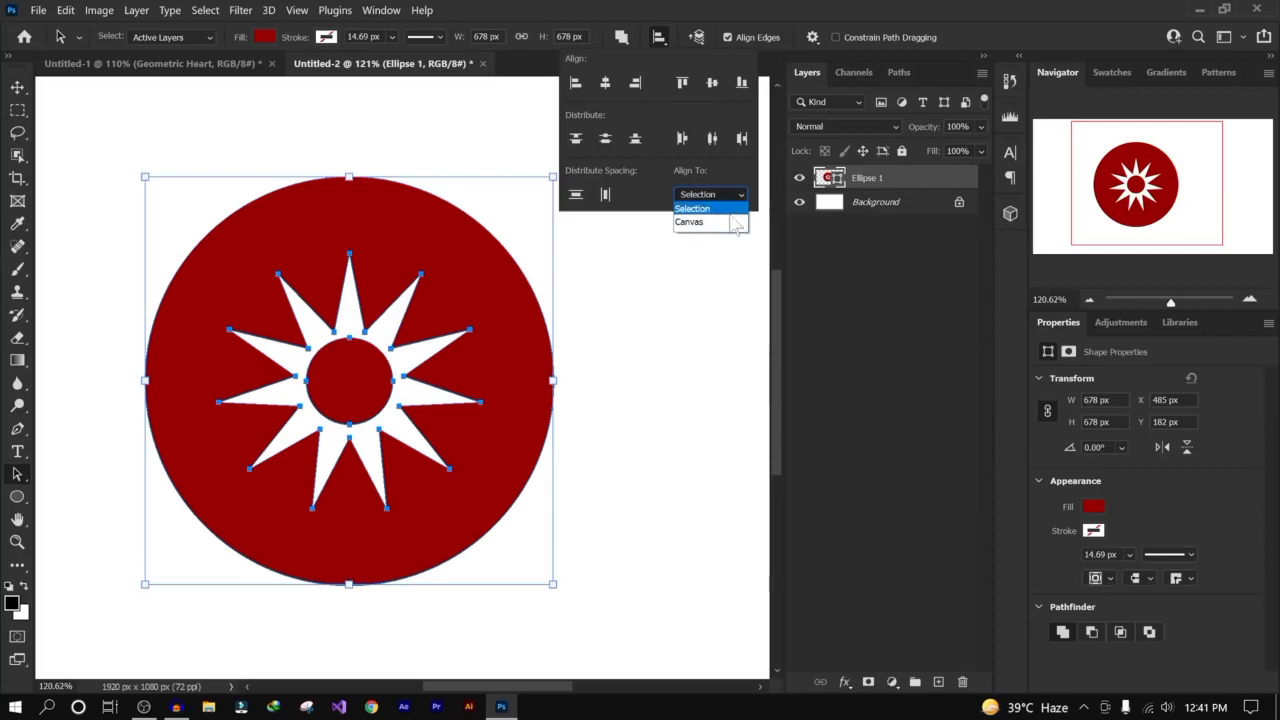
pyautogui.click(607, 82)
pyautogui.click(712, 82)
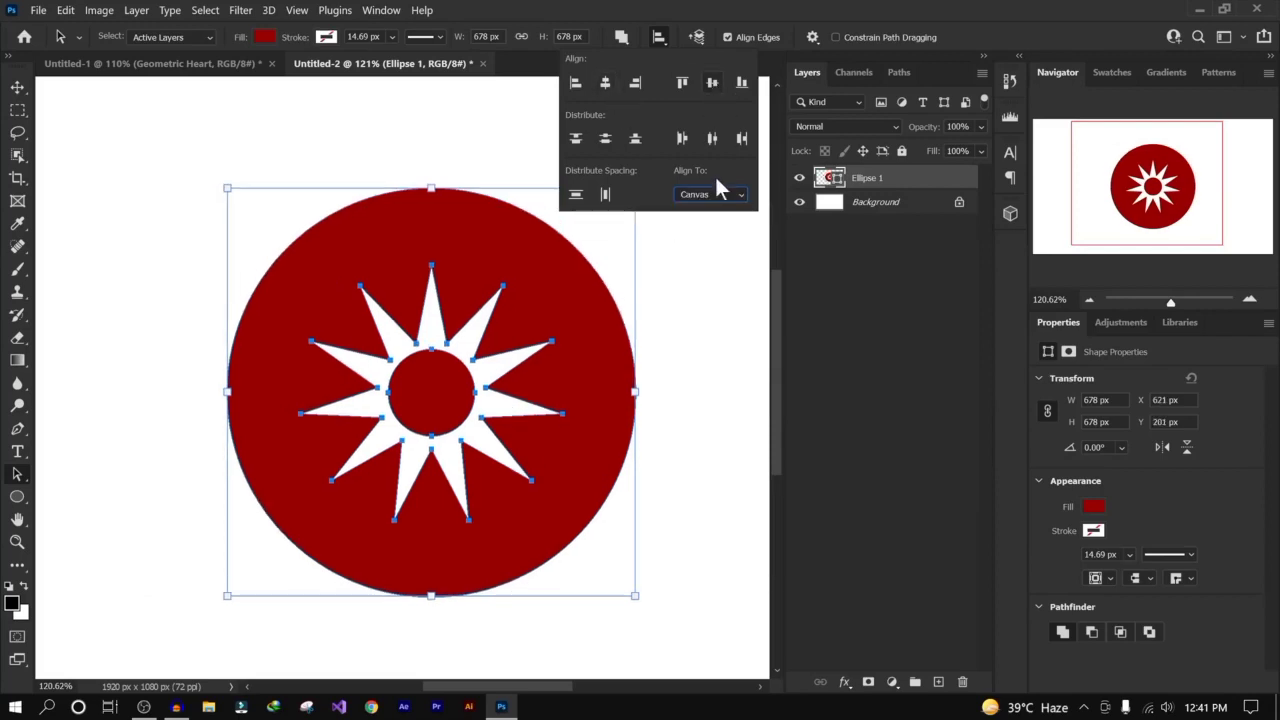
pyautogui.click(828, 320)
pyautogui.scroll(-3, 700, 363)
pyautogui.hotkey('ctrl', 'a')
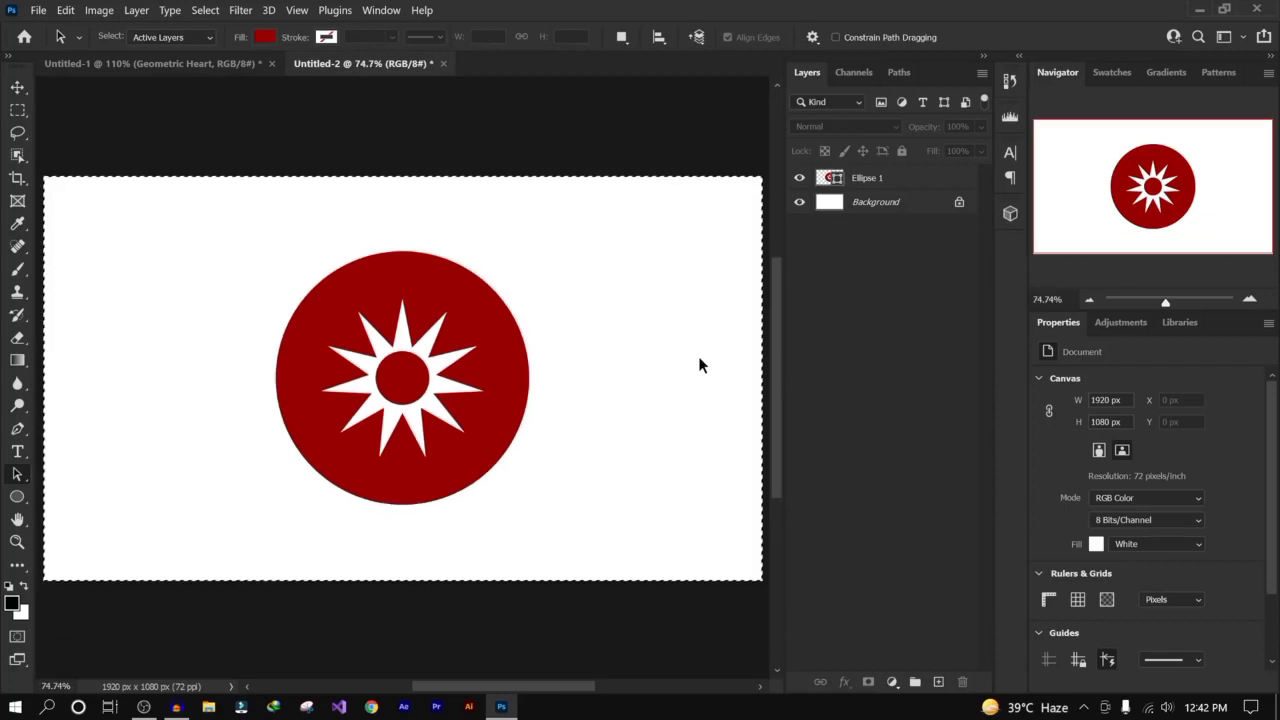
pyautogui.hotkey('ctrl', 'd')
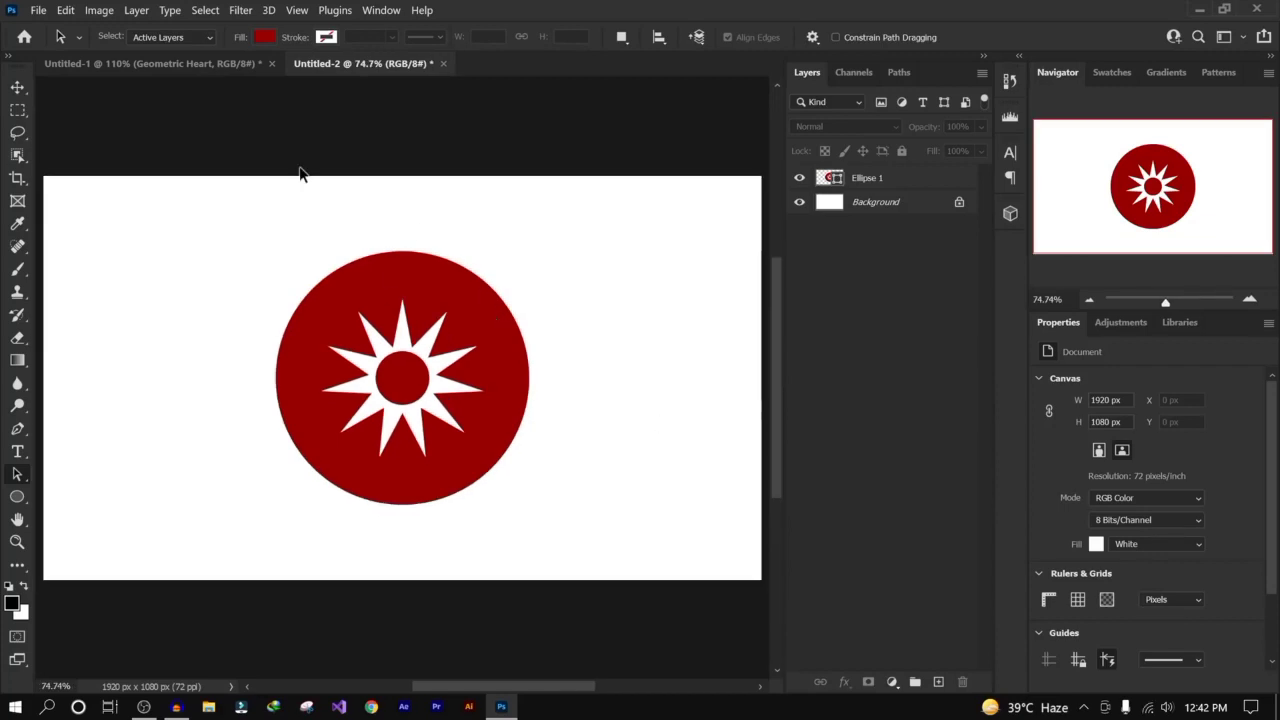
# Step: Select the inner circle path on the Ellipse 1 layer, apply Bring Shape To Front, and try Send Shape To Back on it
pyautogui.click(699, 39)
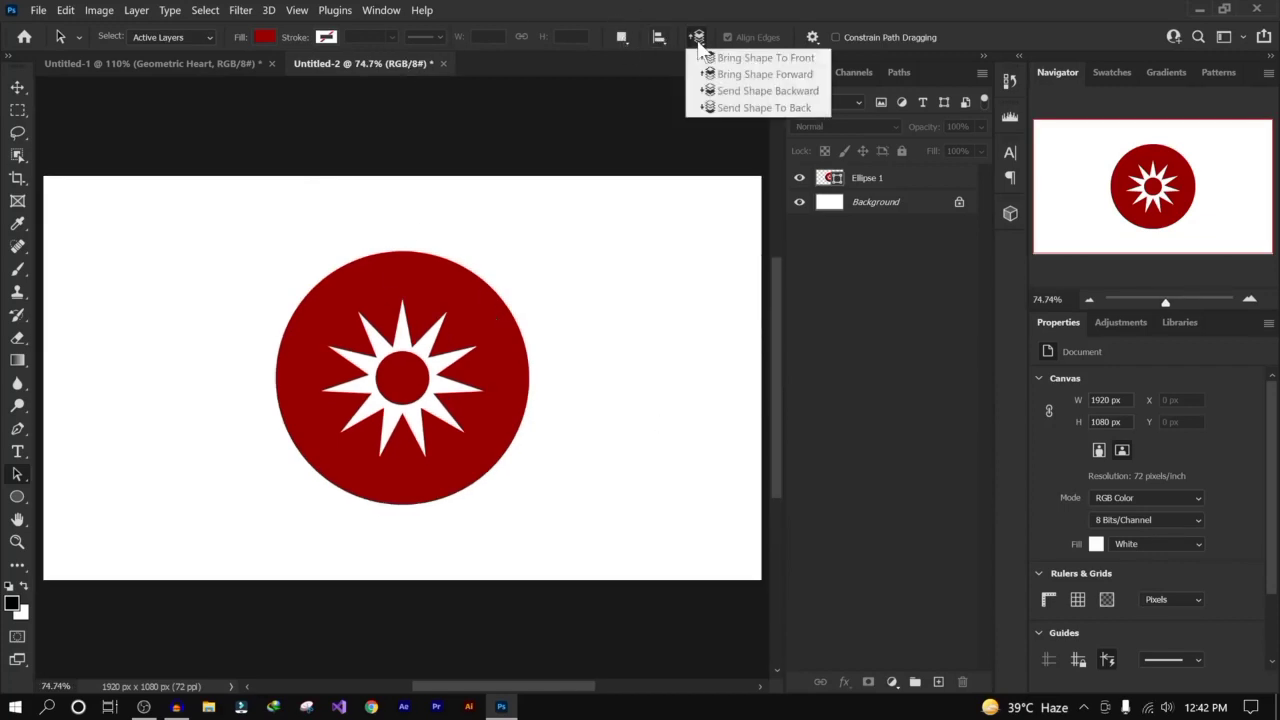
pyautogui.click(913, 178)
pyautogui.click(909, 177)
pyautogui.click(402, 385)
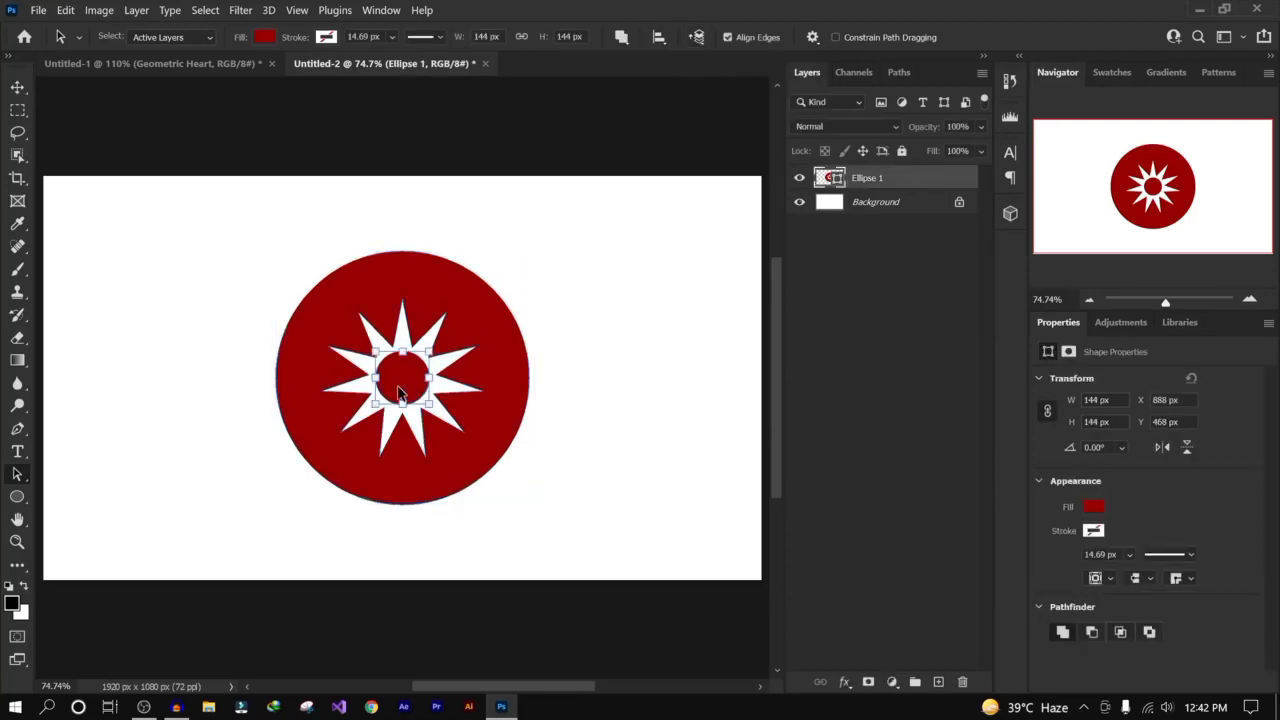
pyautogui.click(697, 38)
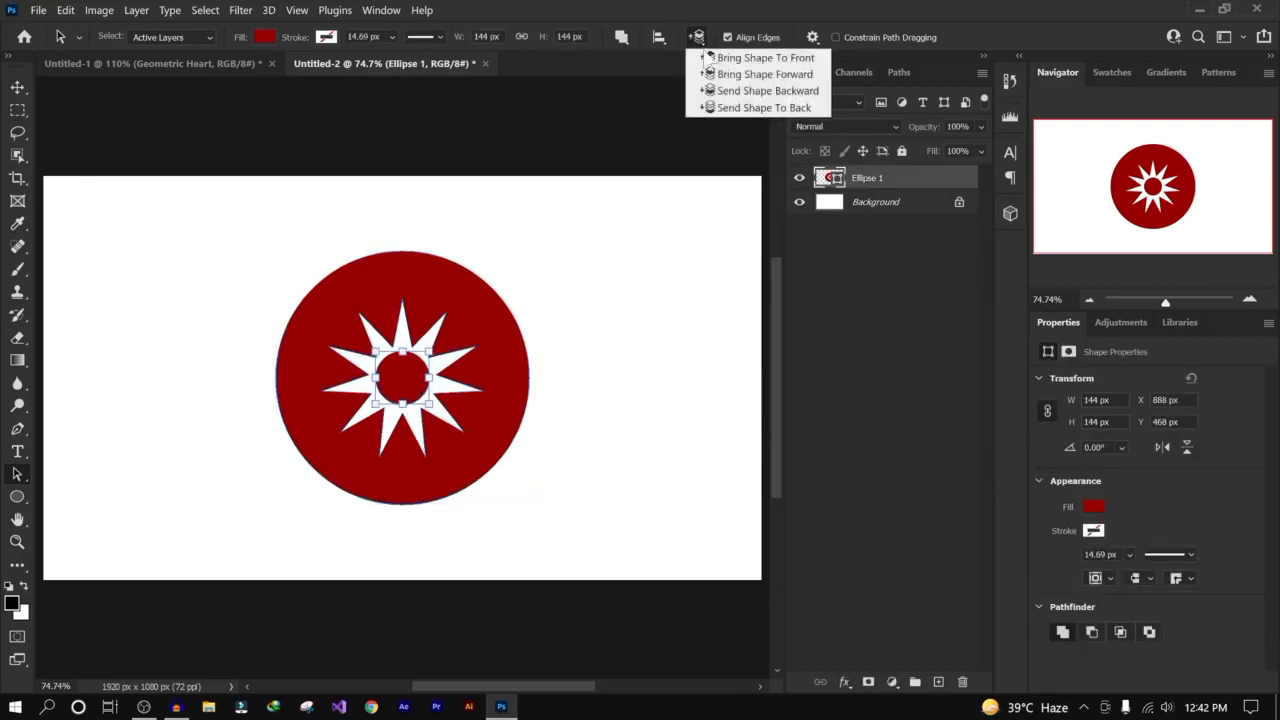
pyautogui.click(758, 58)
pyautogui.click(695, 38)
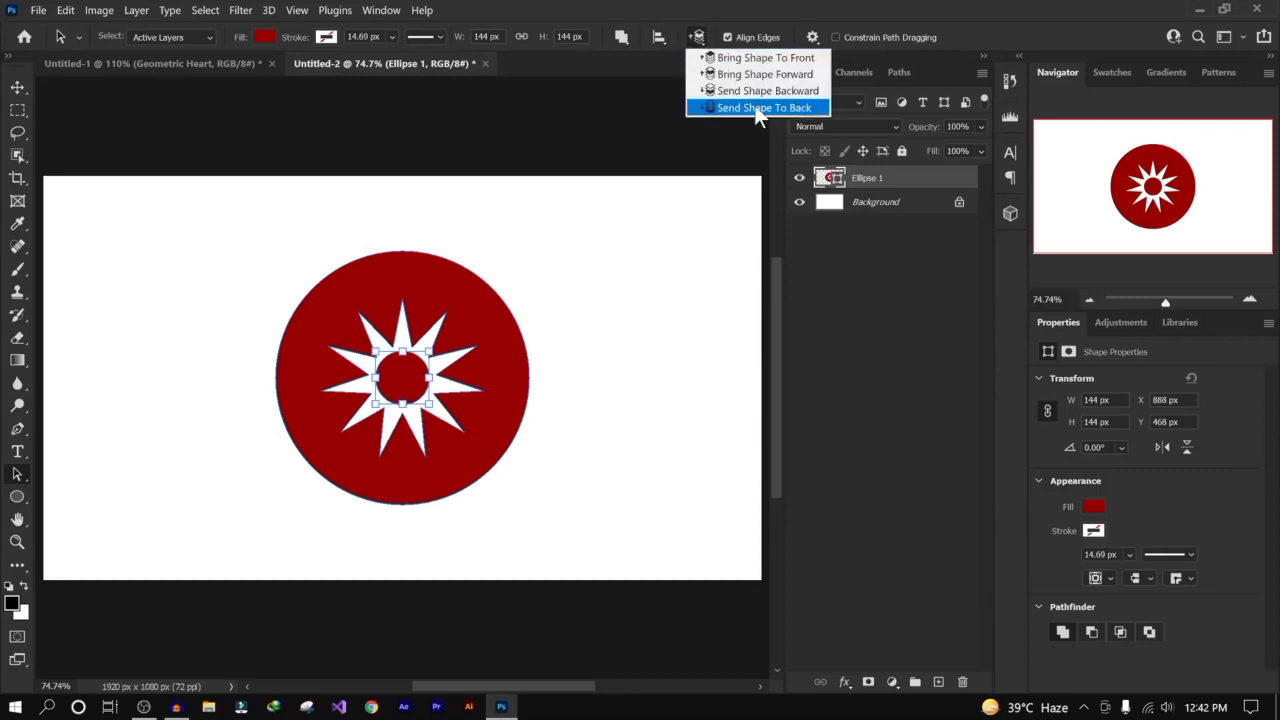
pyautogui.click(757, 108)
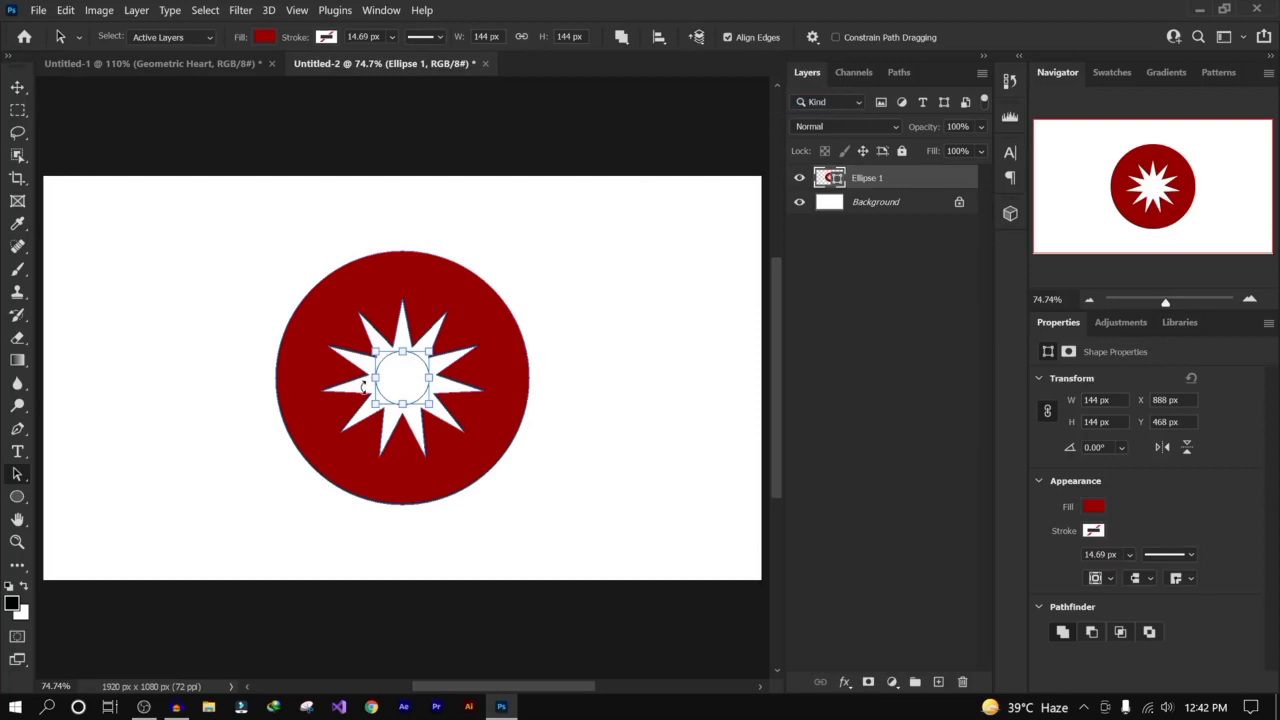
# Step: Bring the inner circle path to the front of the path arrangement and deselect the Ellipse 1 layer
pyautogui.click(695, 37)
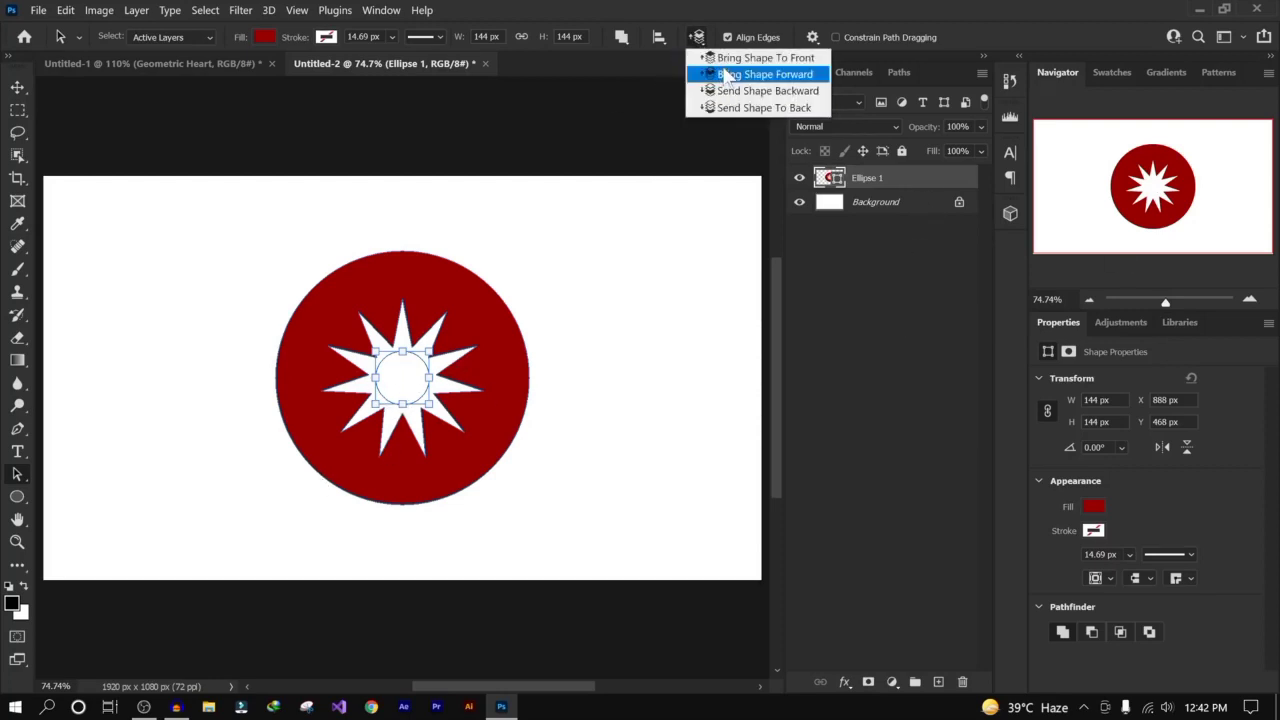
pyautogui.click(748, 57)
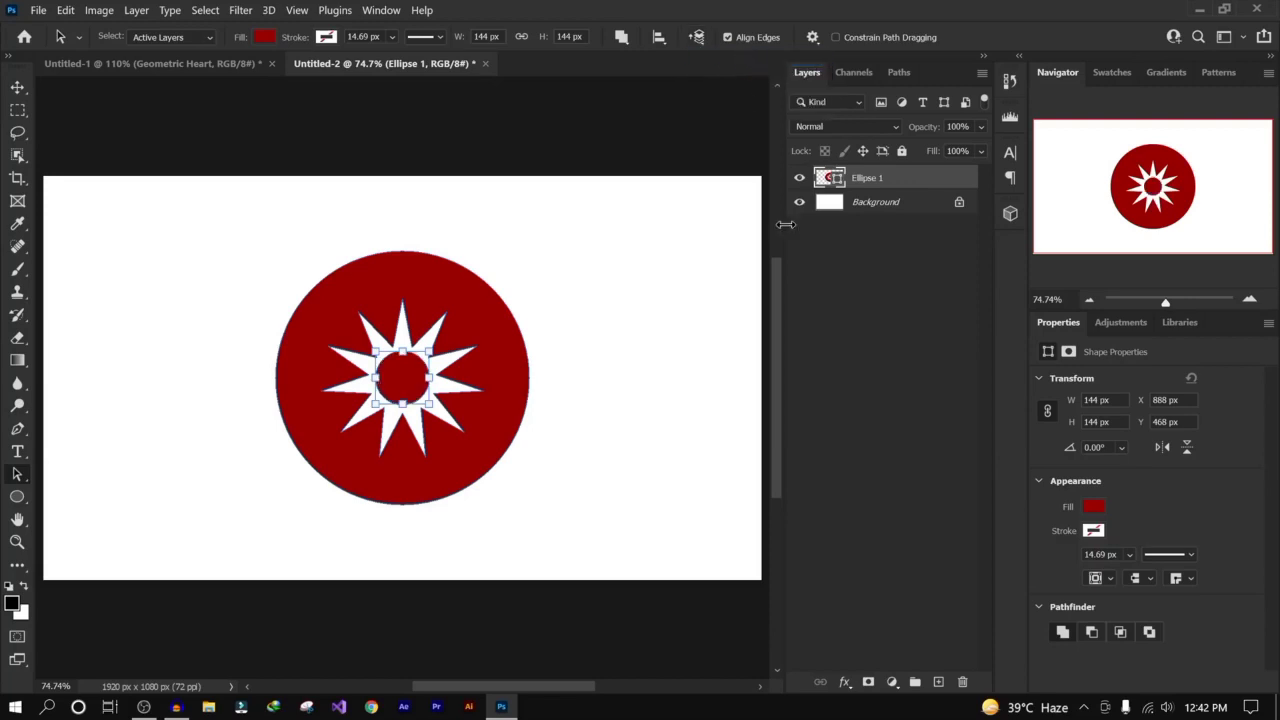
pyautogui.click(886, 295)
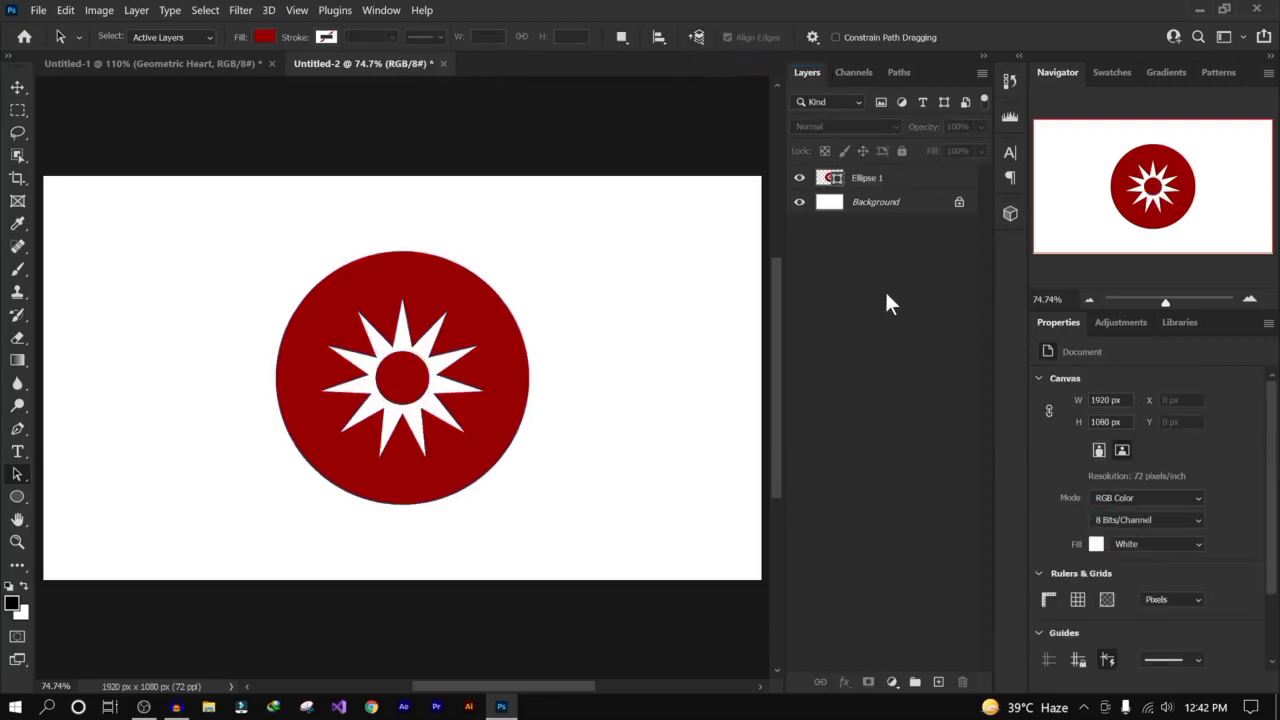
# Step: Review the list of shape tools and the shape properties of the Ellipse 1 layer
pyautogui.click(17, 496)
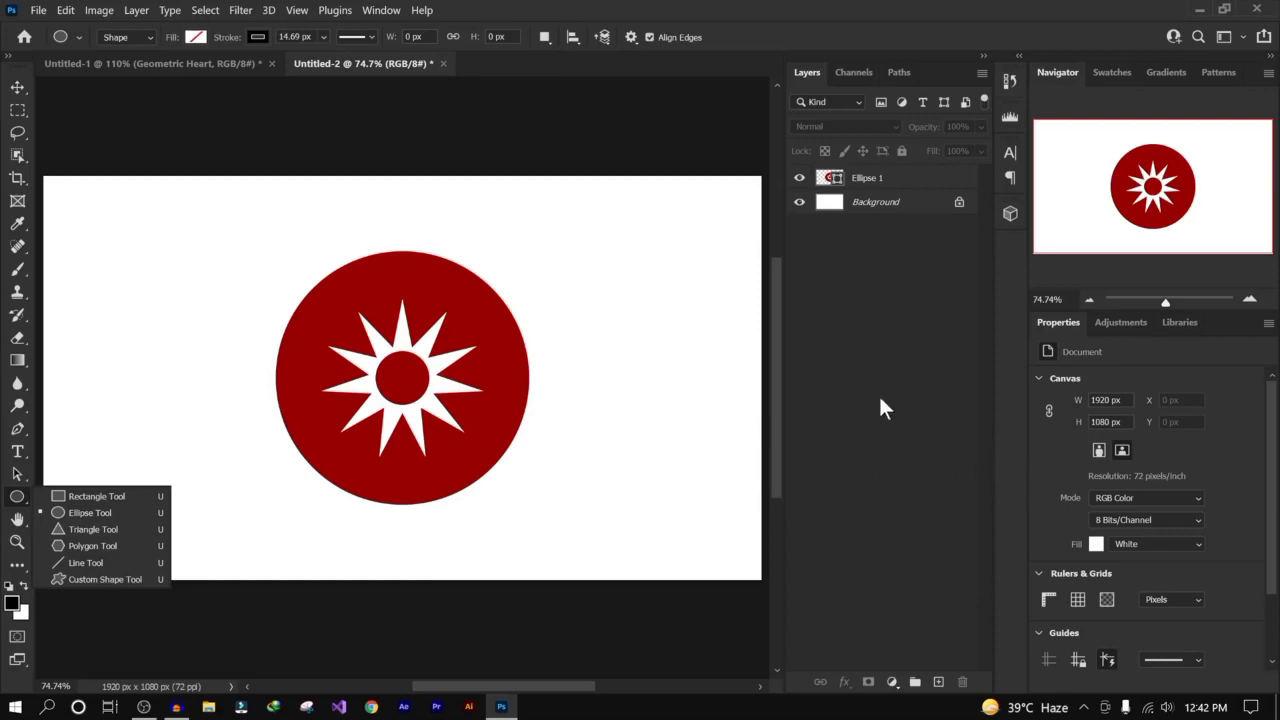
pyautogui.click(900, 182)
pyautogui.click(900, 180)
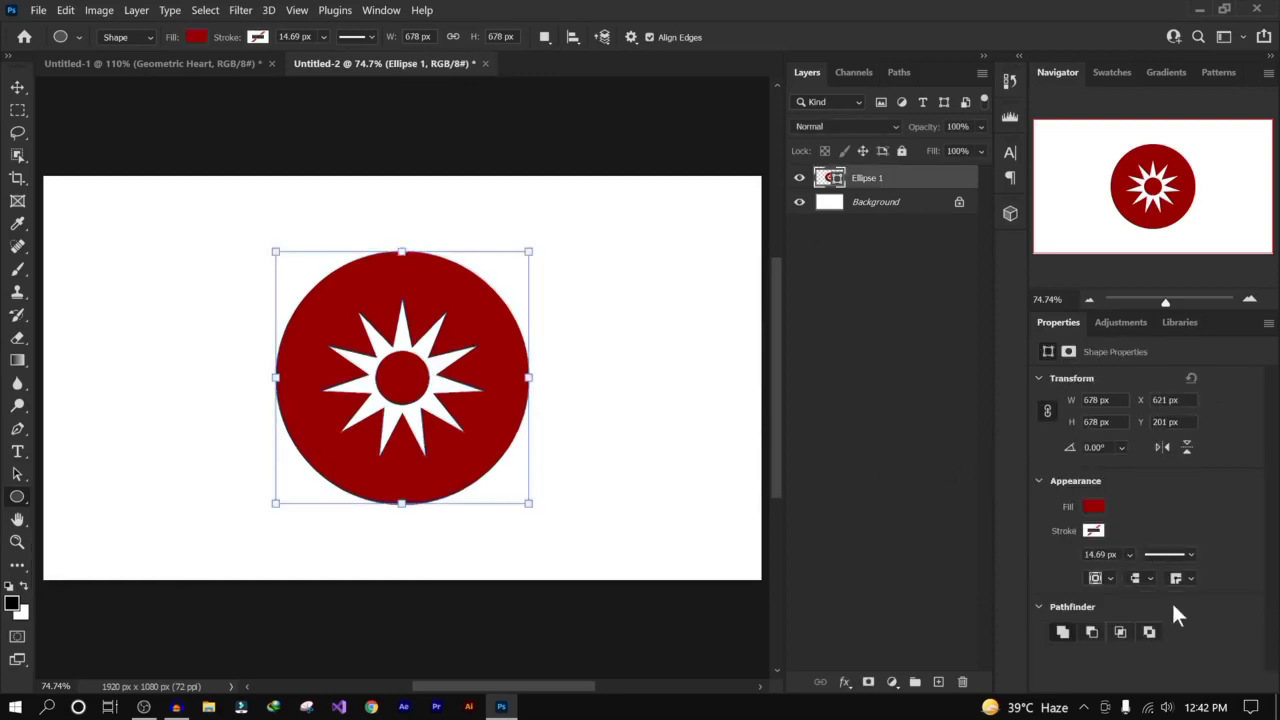
# Step: Select the star path with the Path Selection Tool and delete the whole Ellipse 1 layer
pyautogui.click(18, 476)
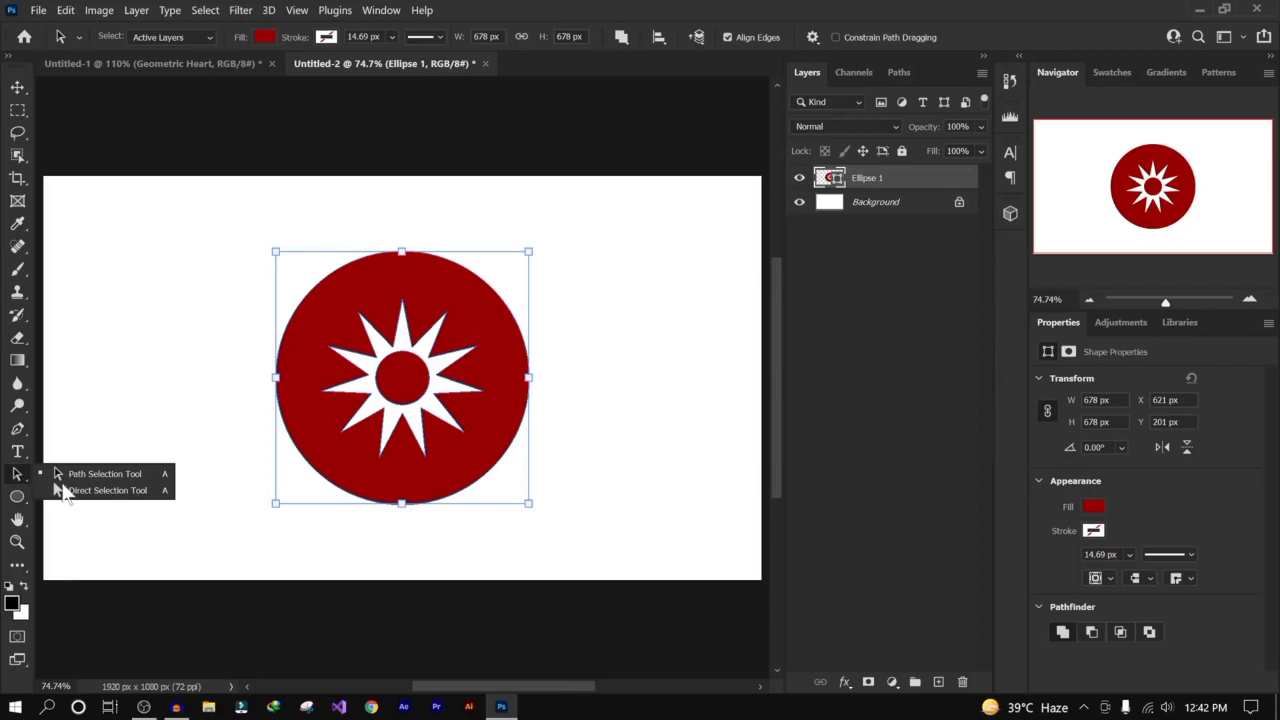
pyautogui.click(118, 476)
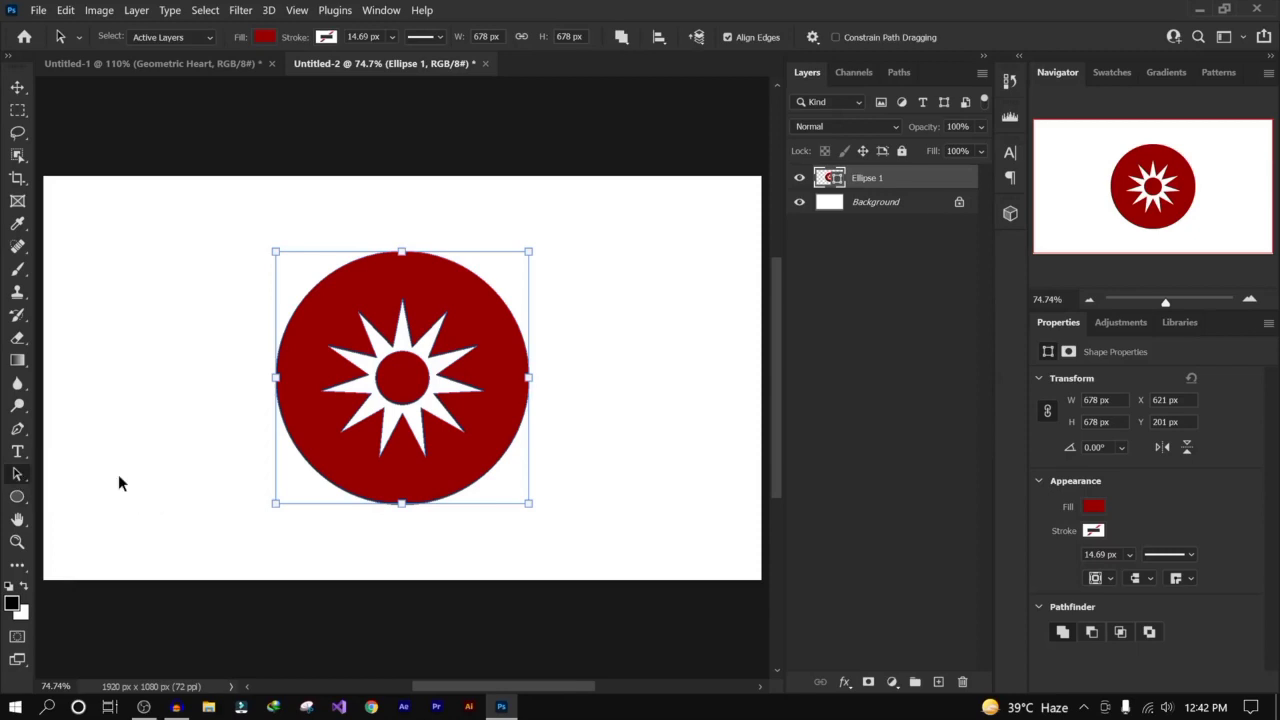
pyautogui.click(449, 378)
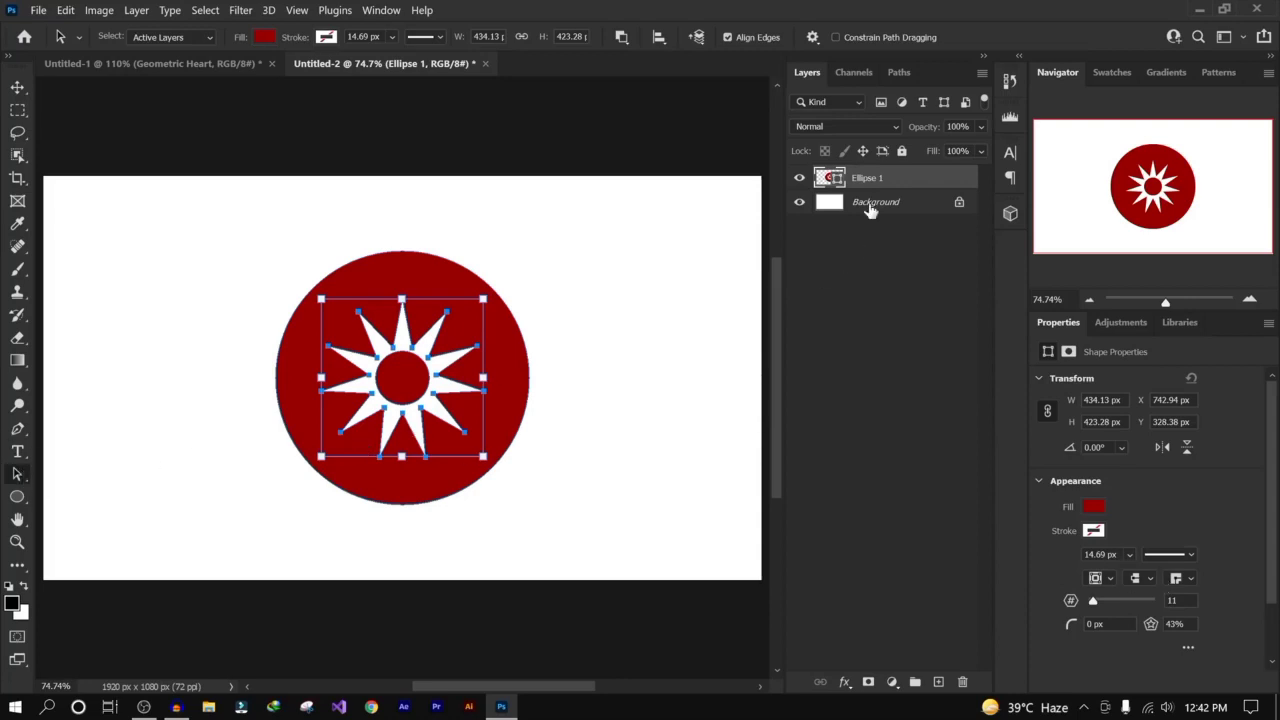
pyautogui.moveTo(944, 185); pyautogui.dragTo(962, 681)
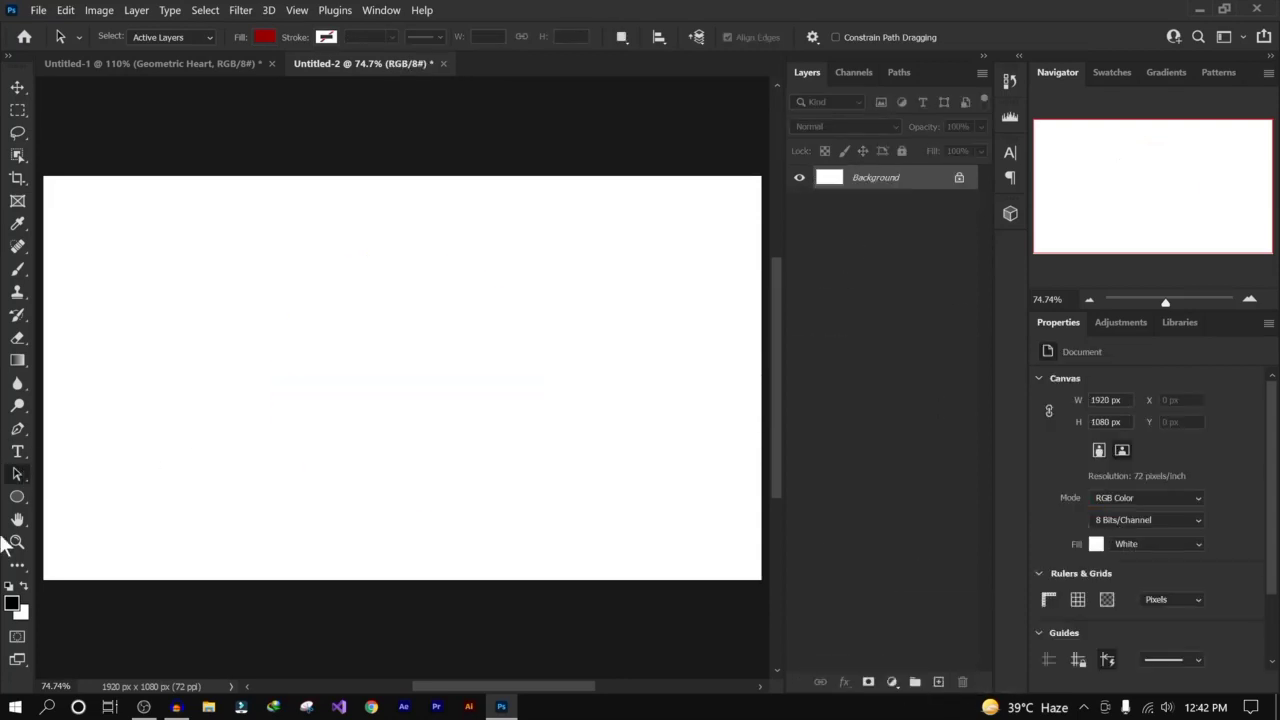
# Step: Draw a square shape of about 521 by 521 px near the middle of the canvas with the Rectangle tool
pyautogui.rightClick(20, 495)
pyautogui.click(126, 495)
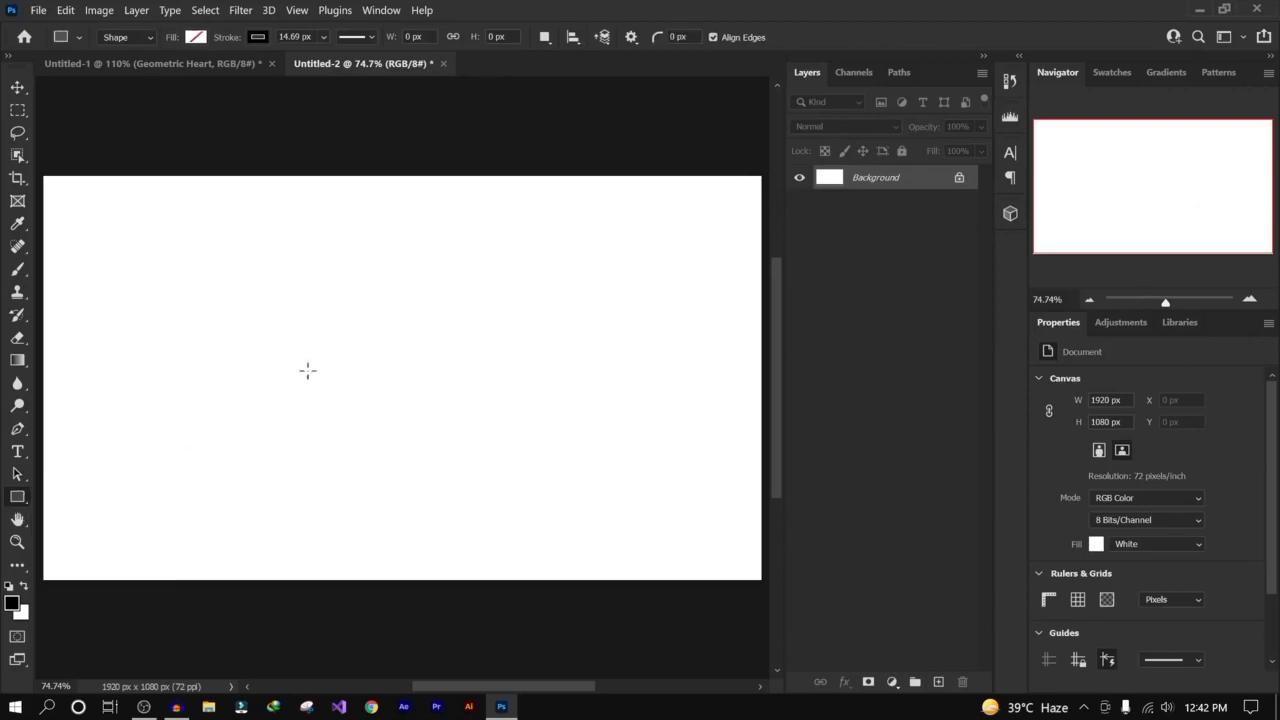
pyautogui.moveTo(176, 289); pyautogui.dragTo(599, 469)
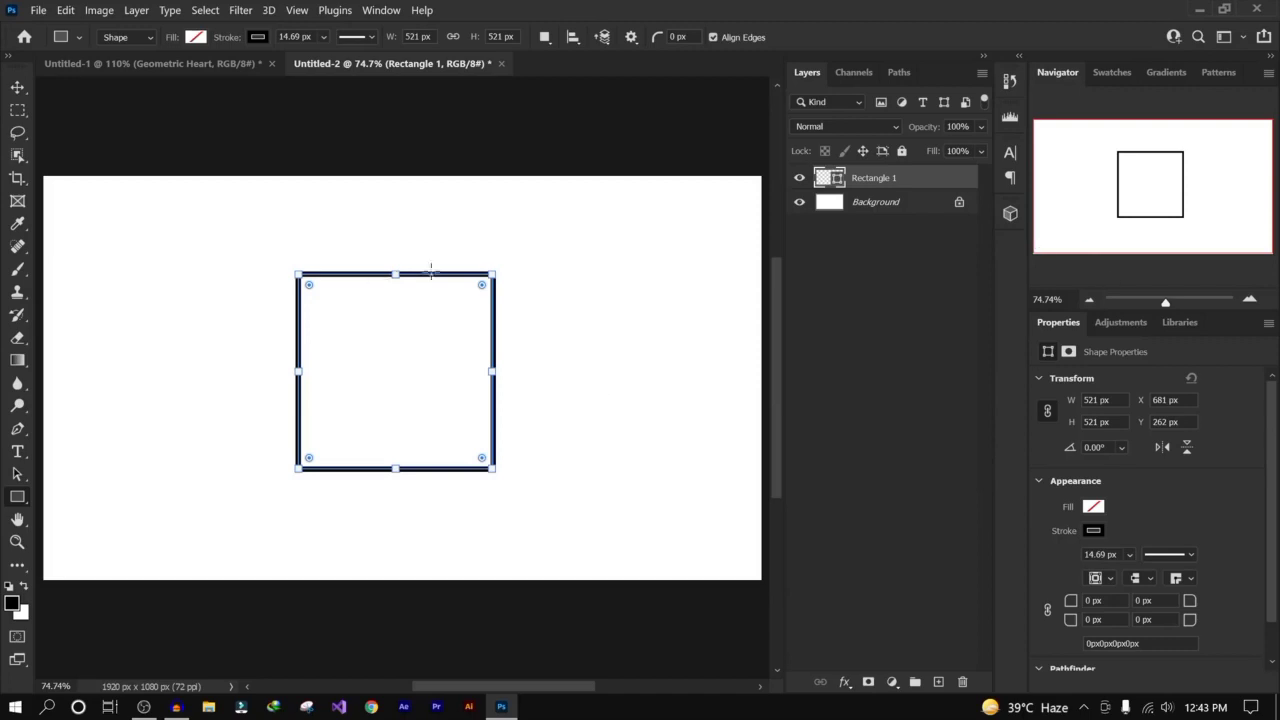
# Step: Fill the square with the recently used dark red and remove its stroke
pyautogui.click(195, 37)
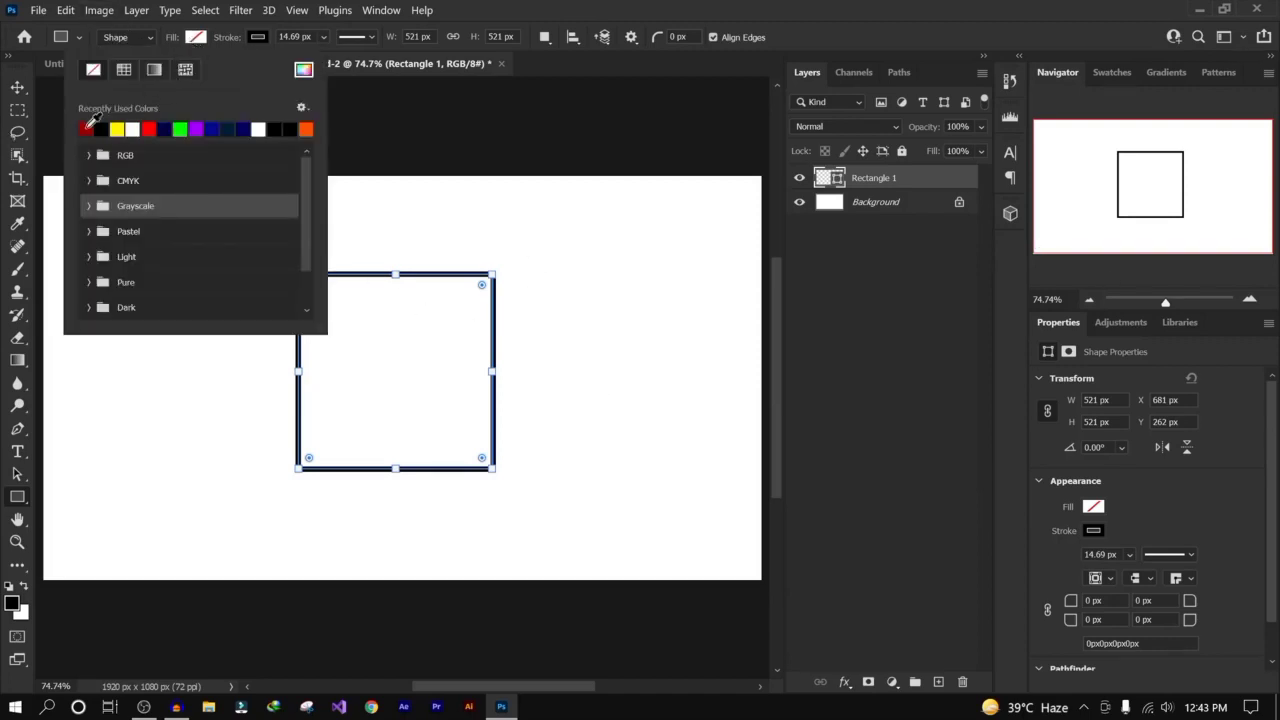
pyautogui.click(86, 128)
pyautogui.click(258, 37)
pyautogui.click(258, 37)
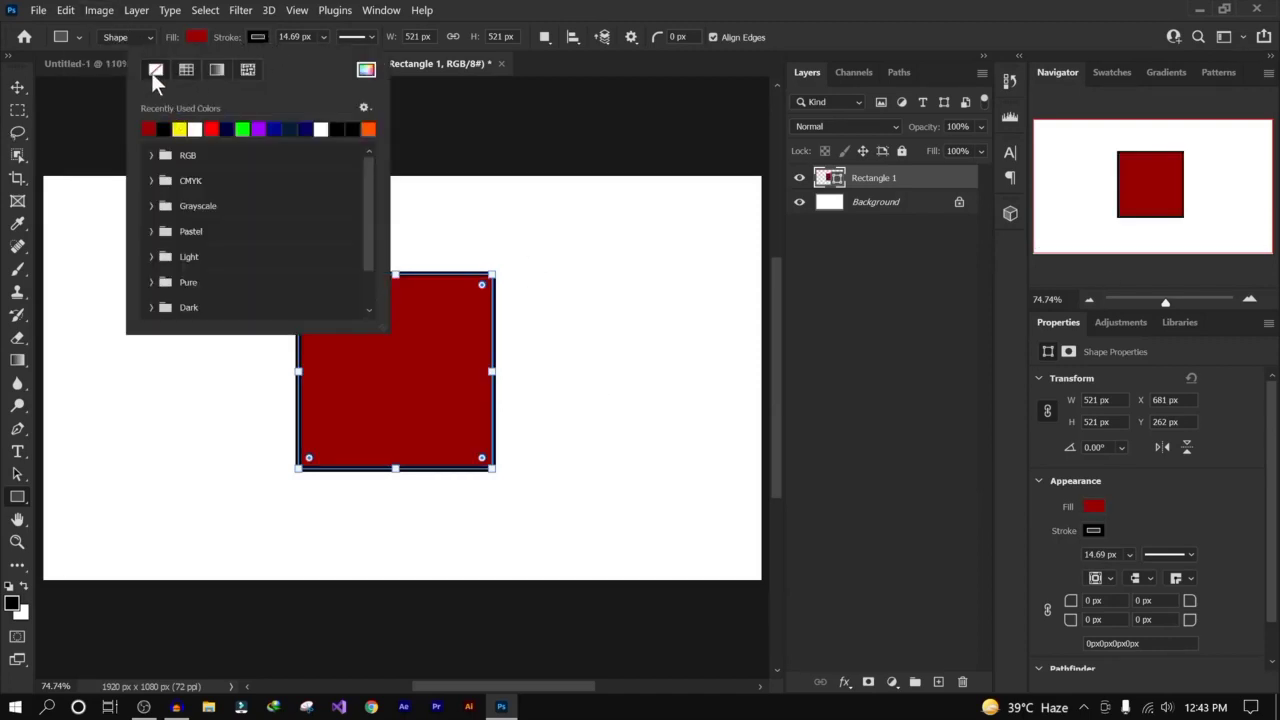
pyautogui.click(155, 71)
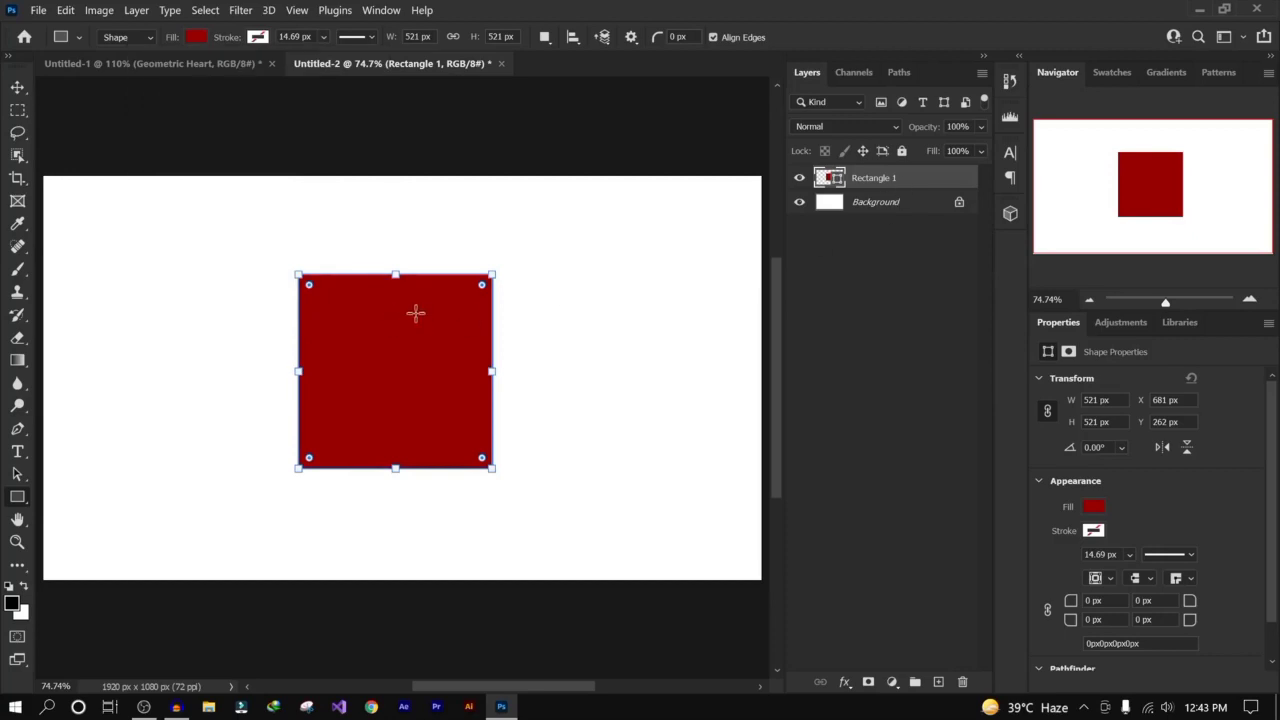
# Step: Move the square's upper-left anchor point upward and slightly inward with the Direct Selection tool, converting the live shape to a regular path
pyautogui.click(21, 473)
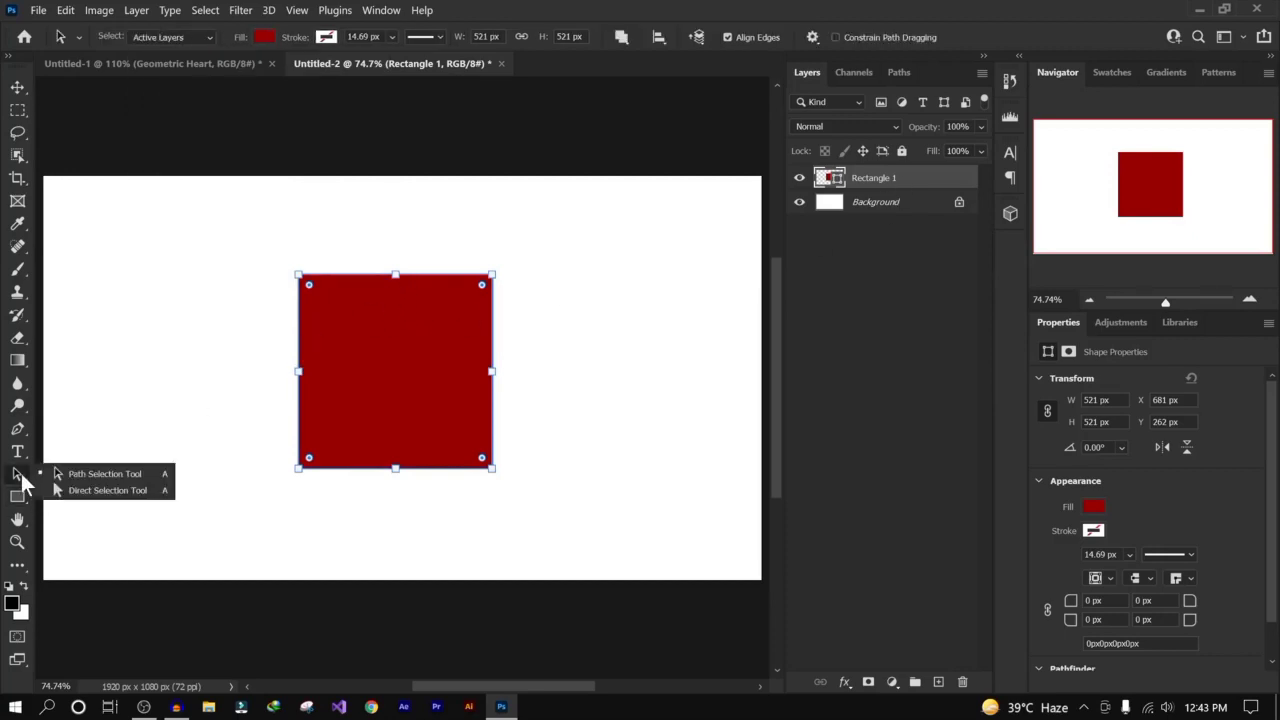
pyautogui.click(110, 490)
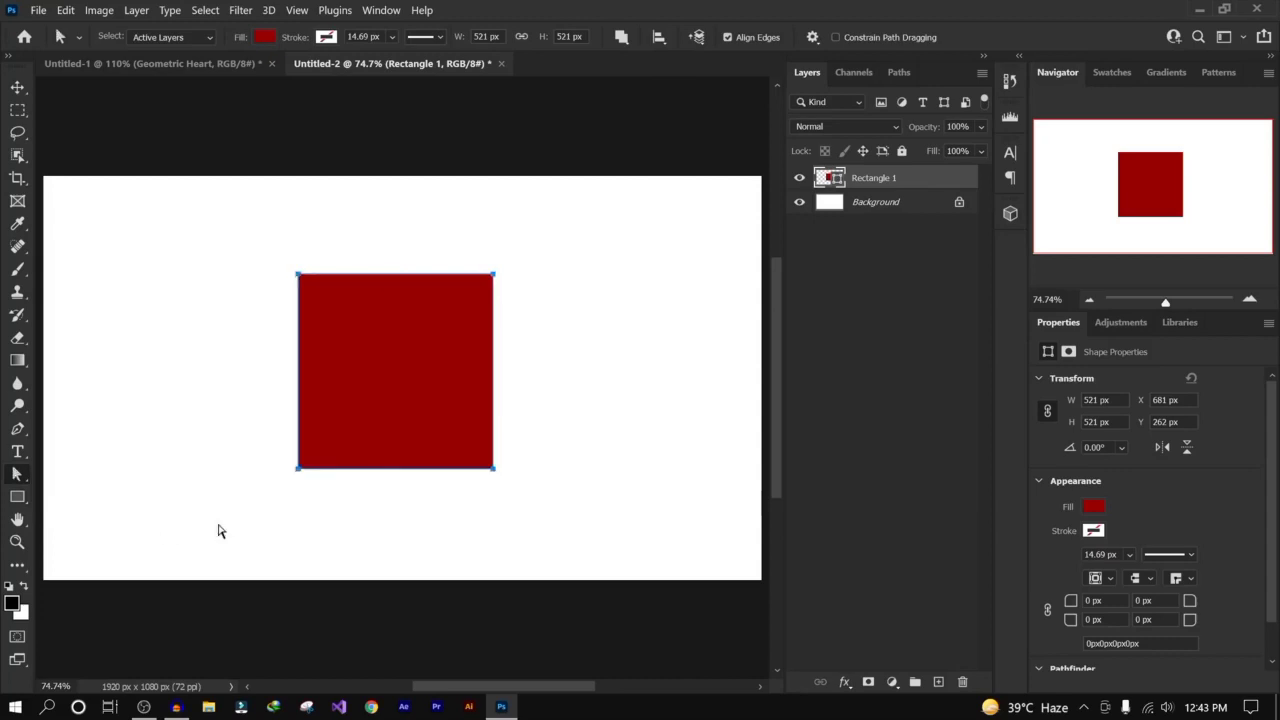
pyautogui.click(299, 275)
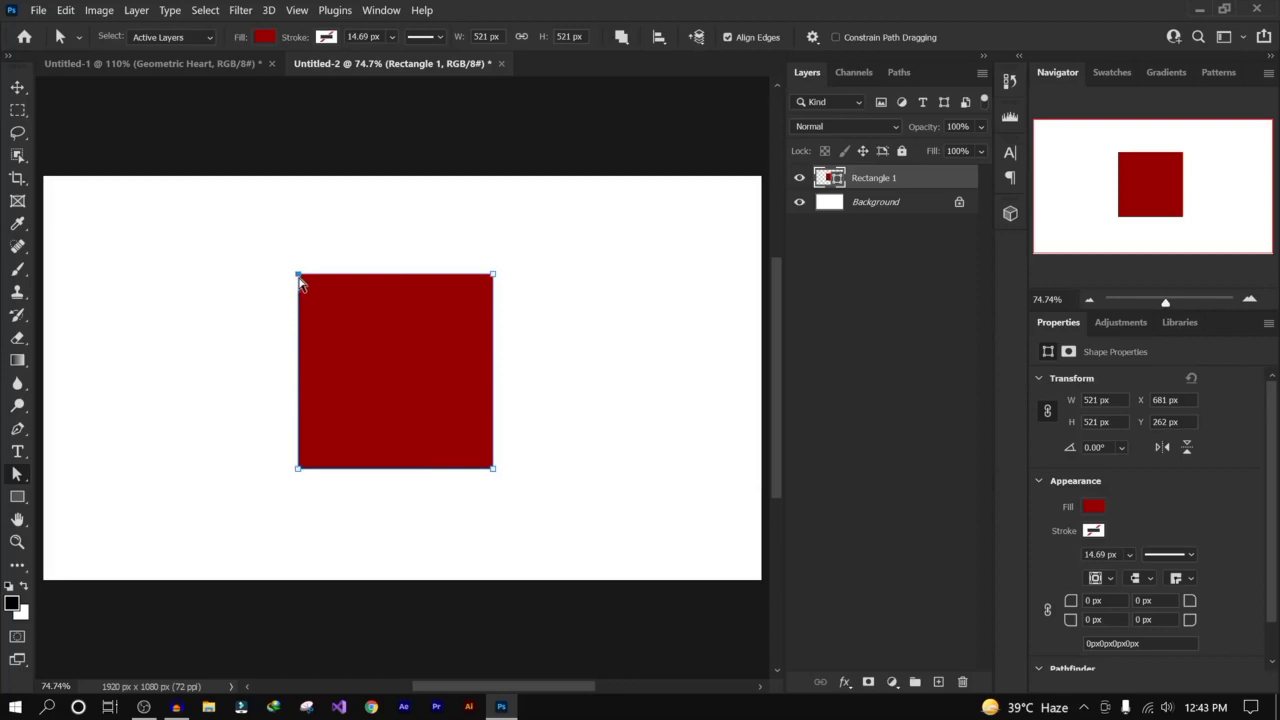
pyautogui.moveTo(300, 280); pyautogui.dragTo(422, 231)
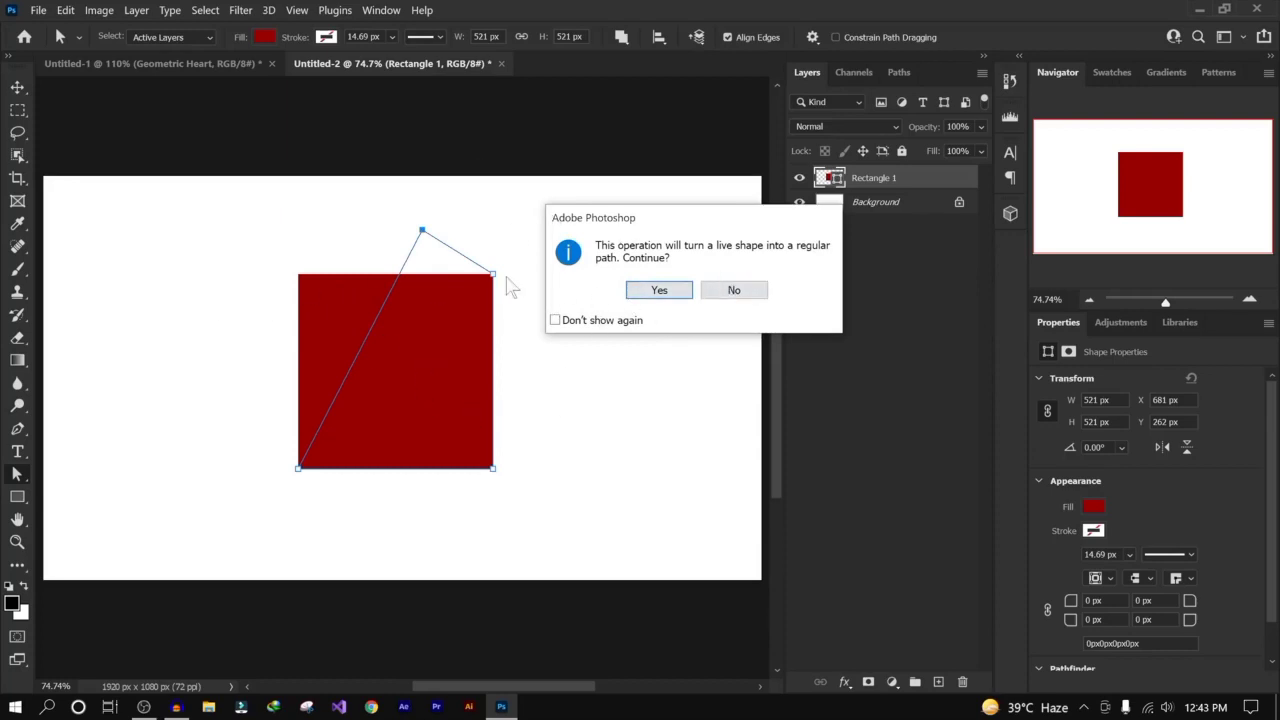
pyautogui.click(659, 290)
pyautogui.moveTo(418, 232); pyautogui.dragTo(316, 238)
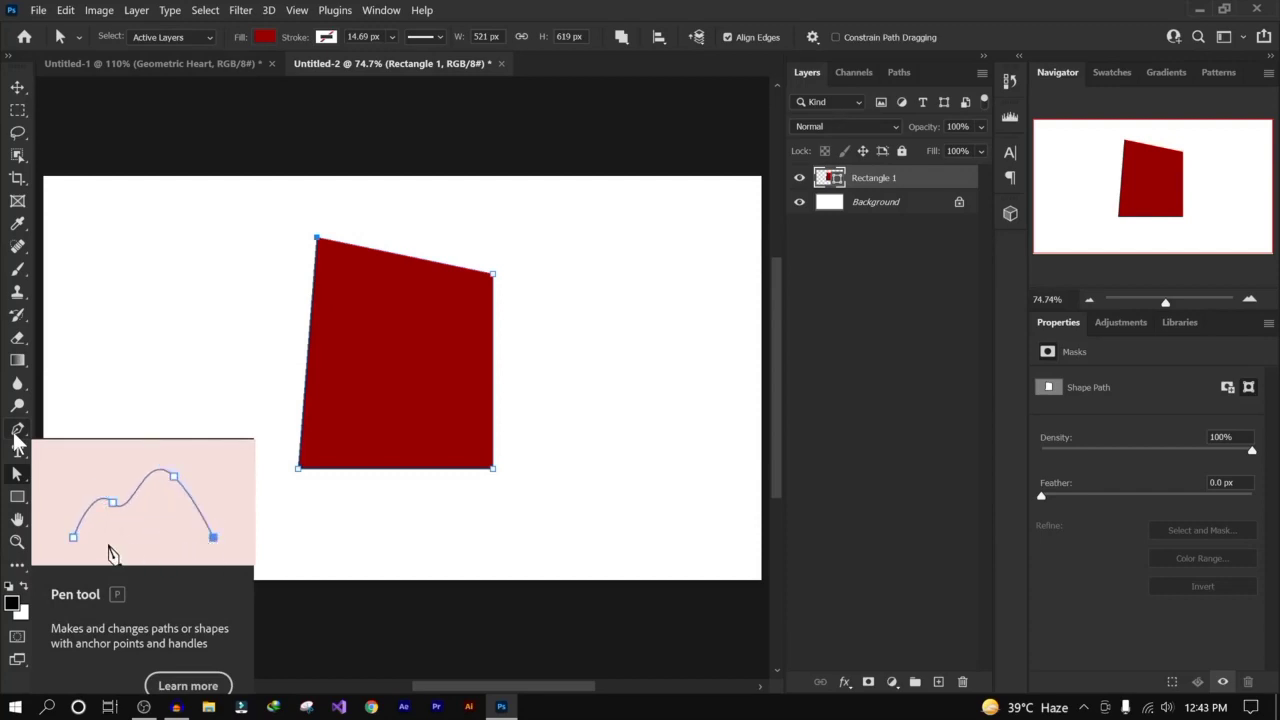
# Step: In the Untitled-1 document, draw a closed four-point rectangular path above the two hearts using the Pen tool in Path mode
pyautogui.click(146, 63)
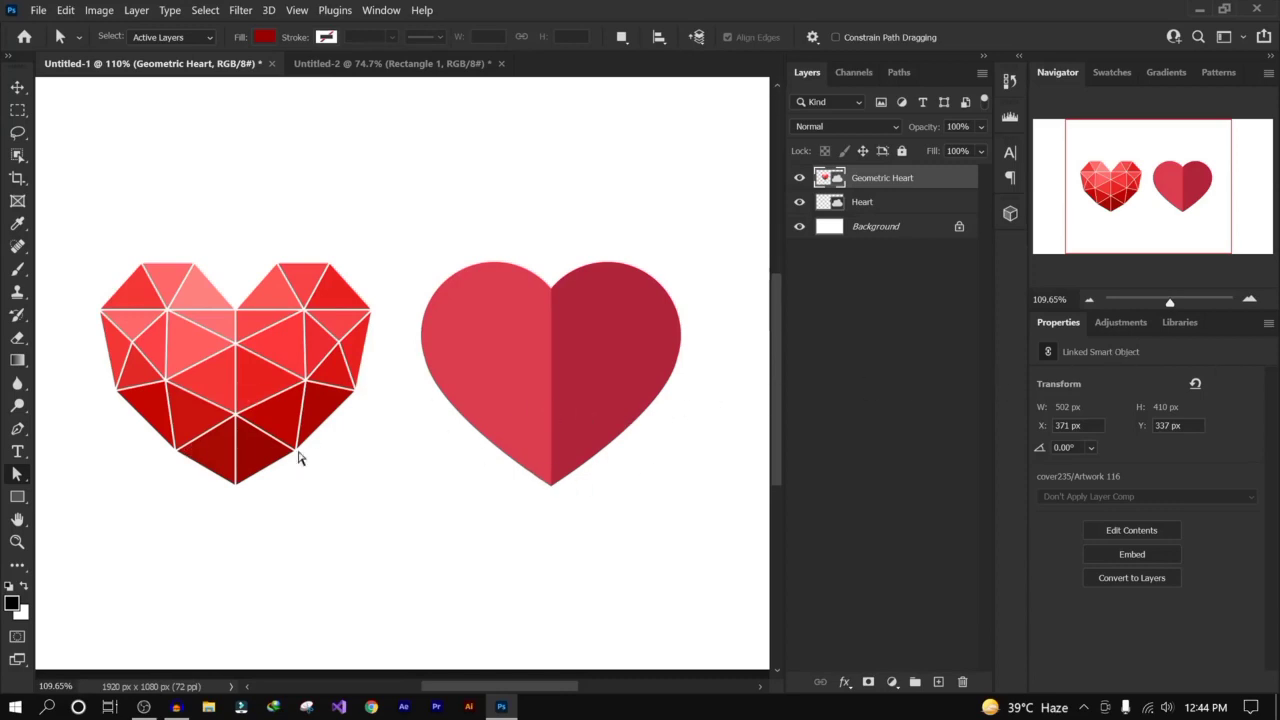
pyautogui.click(19, 432)
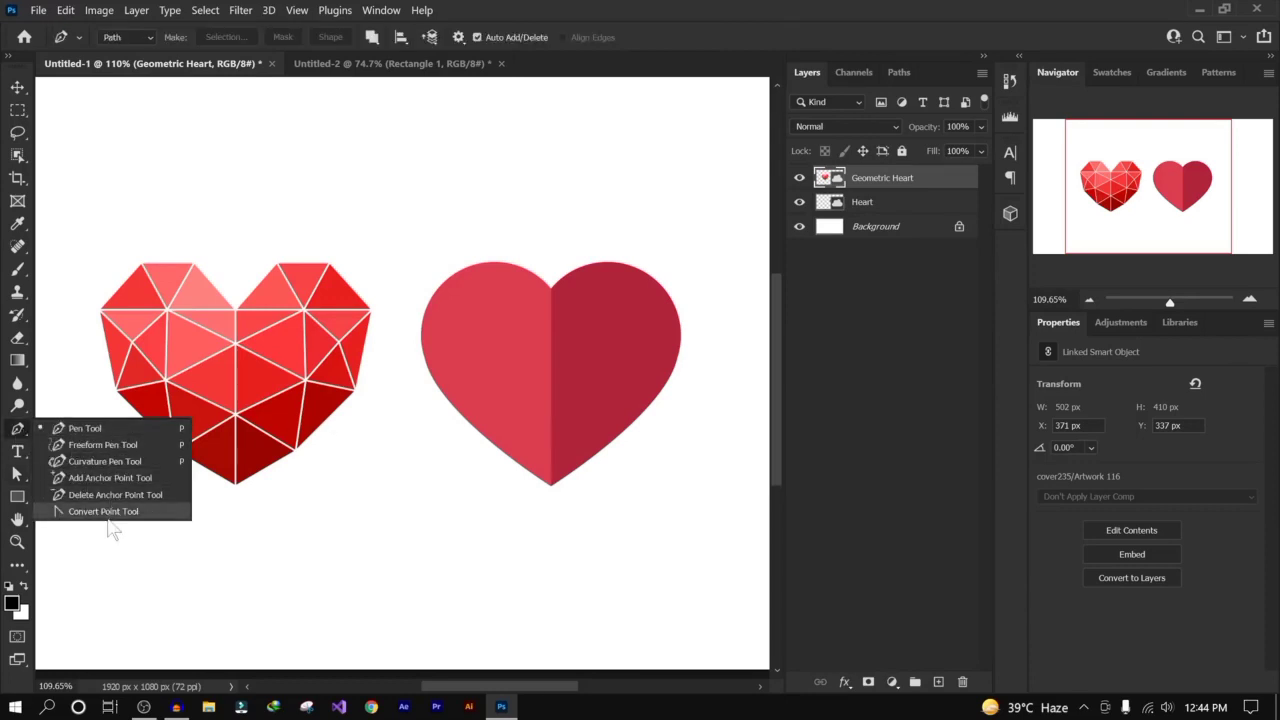
pyautogui.click(110, 427)
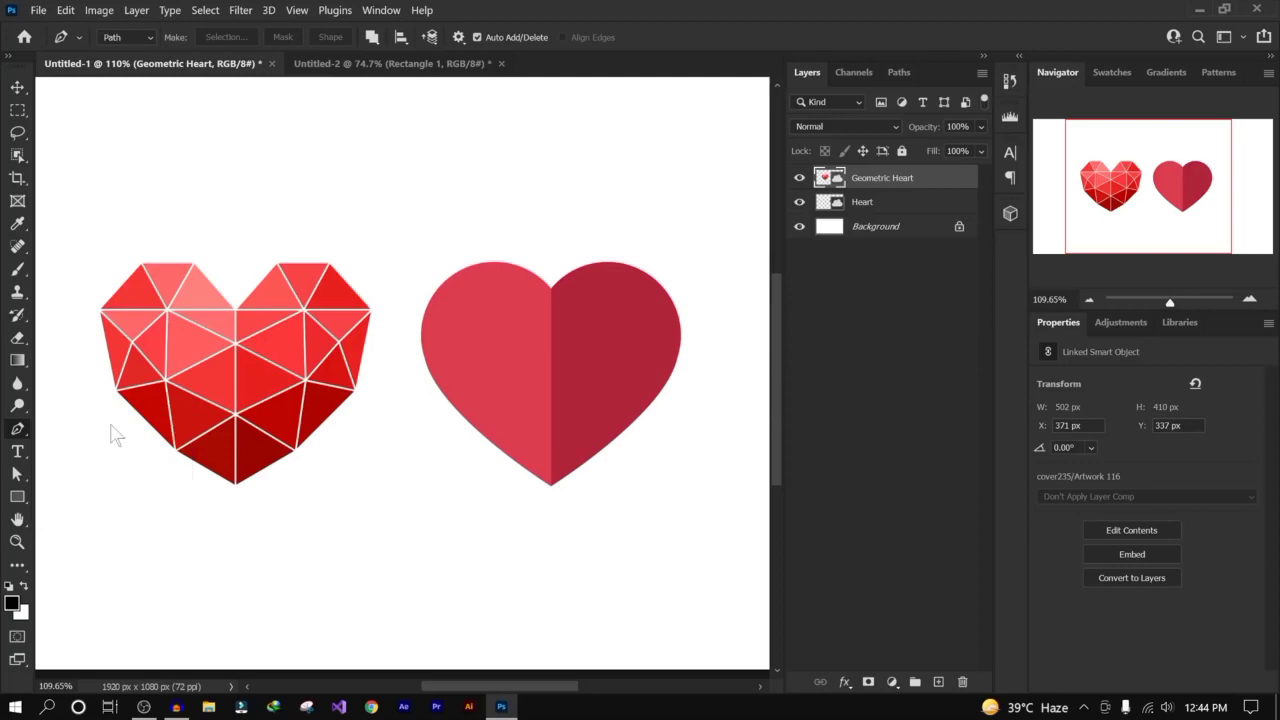
pyautogui.click(124, 36)
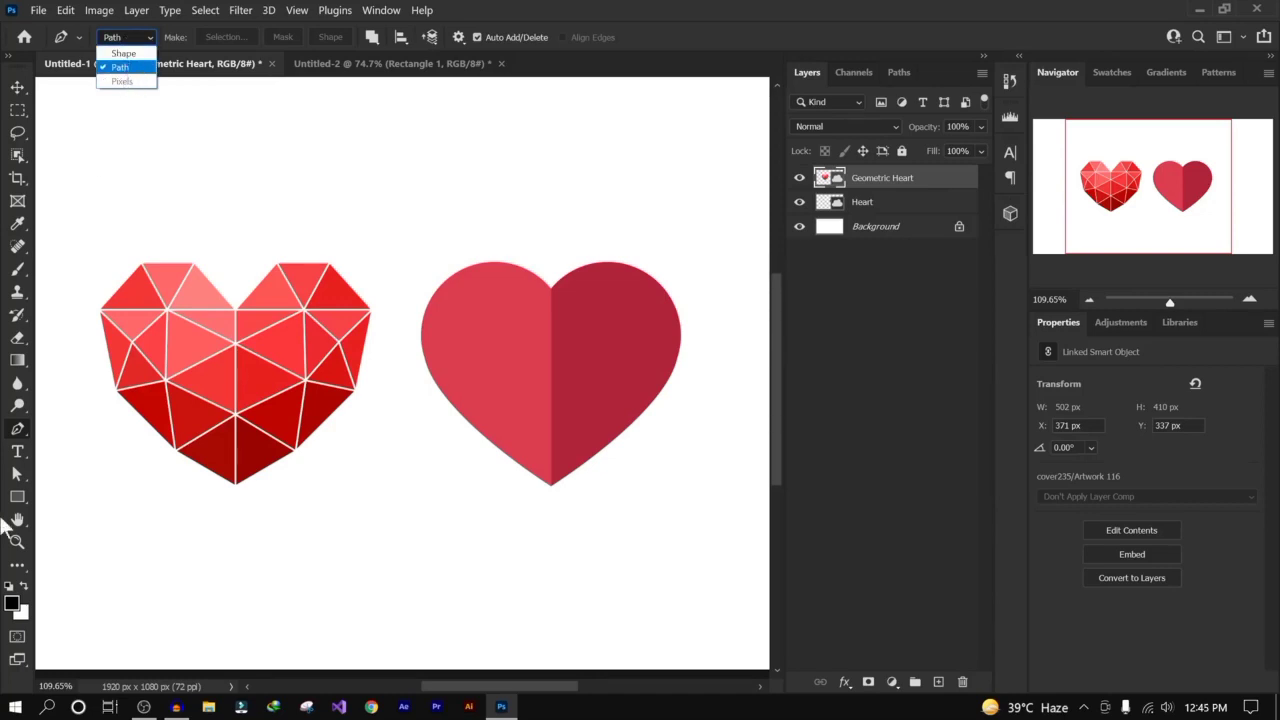
pyautogui.click(136, 68)
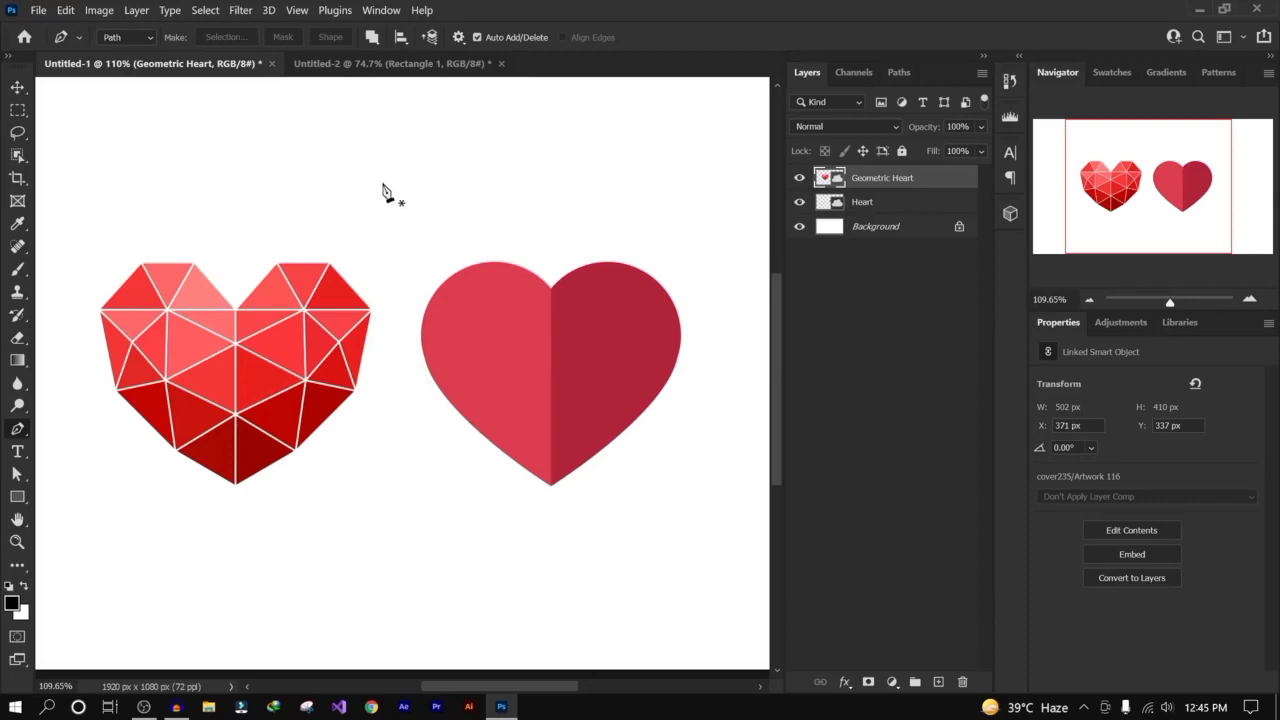
pyautogui.click(17, 133)
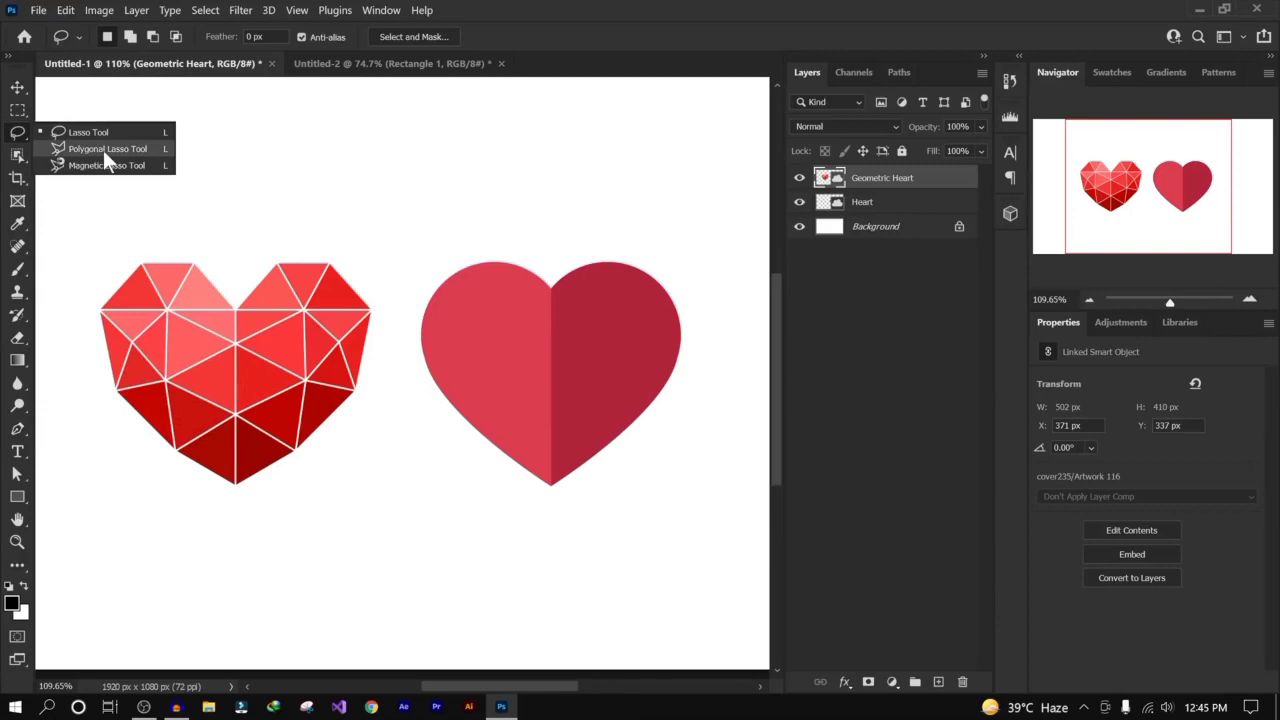
pyautogui.click(17, 428)
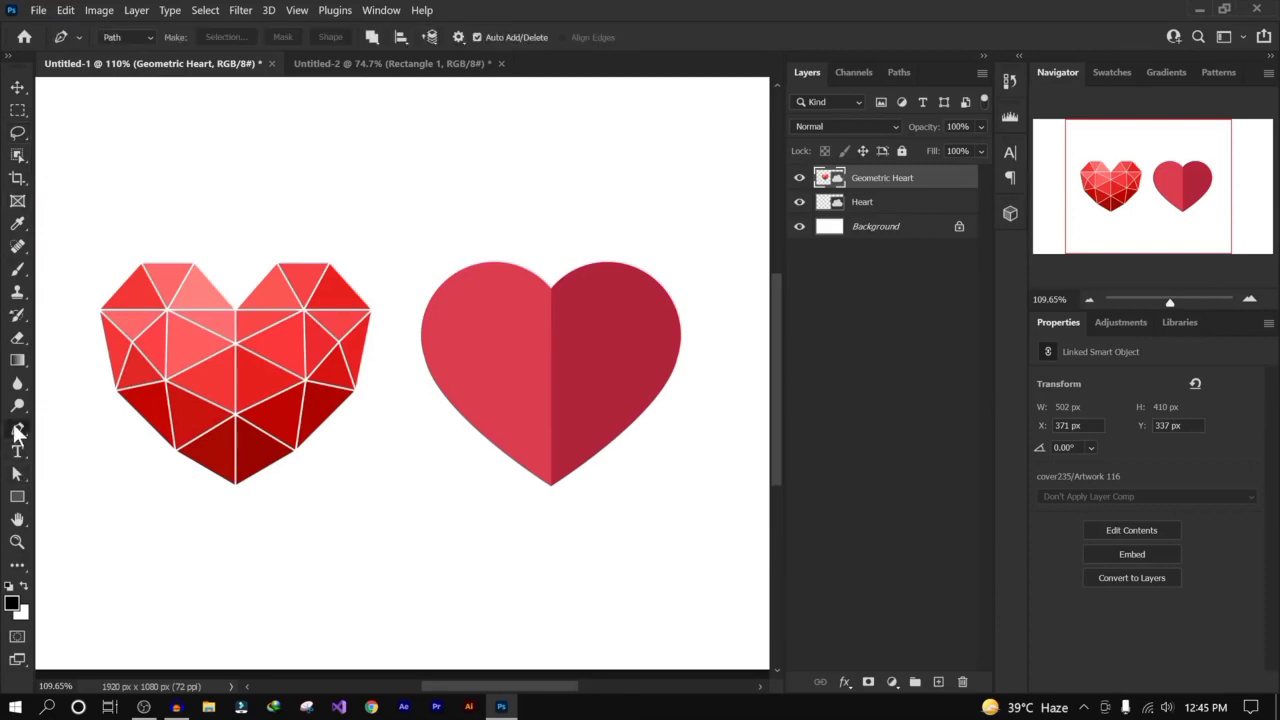
pyautogui.click(333, 118)
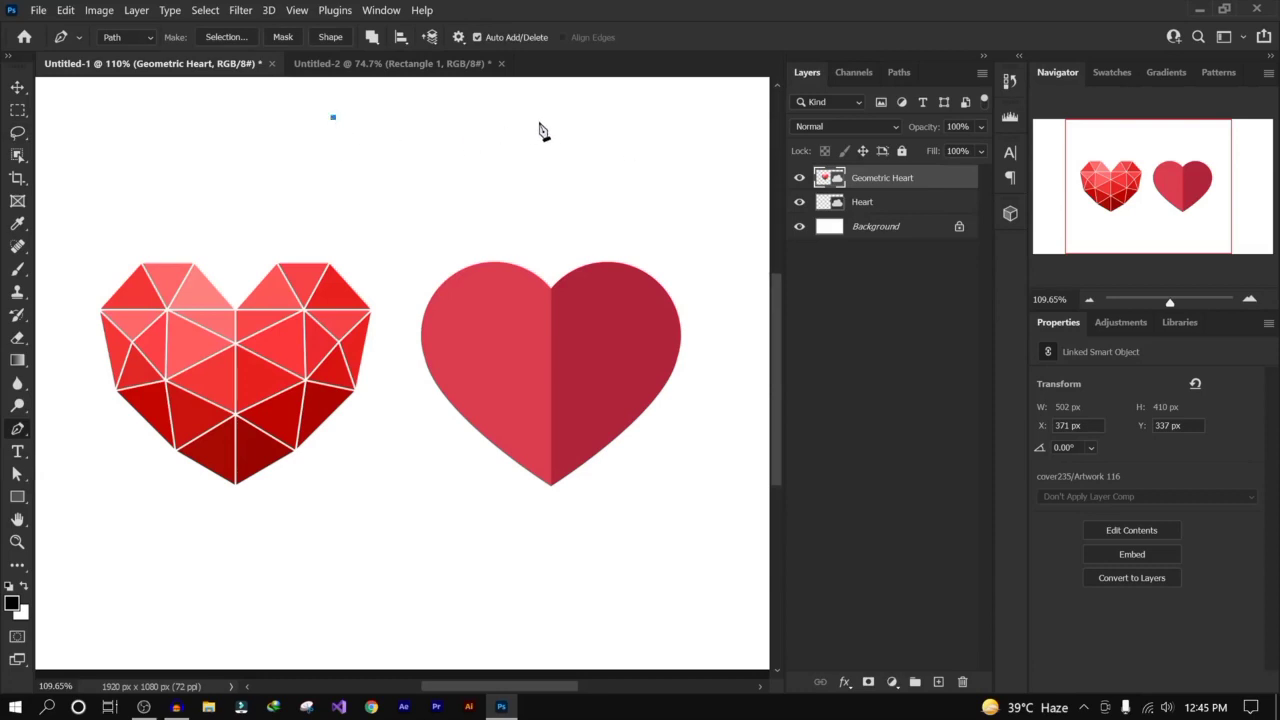
pyautogui.click(539, 119)
pyautogui.click(539, 231)
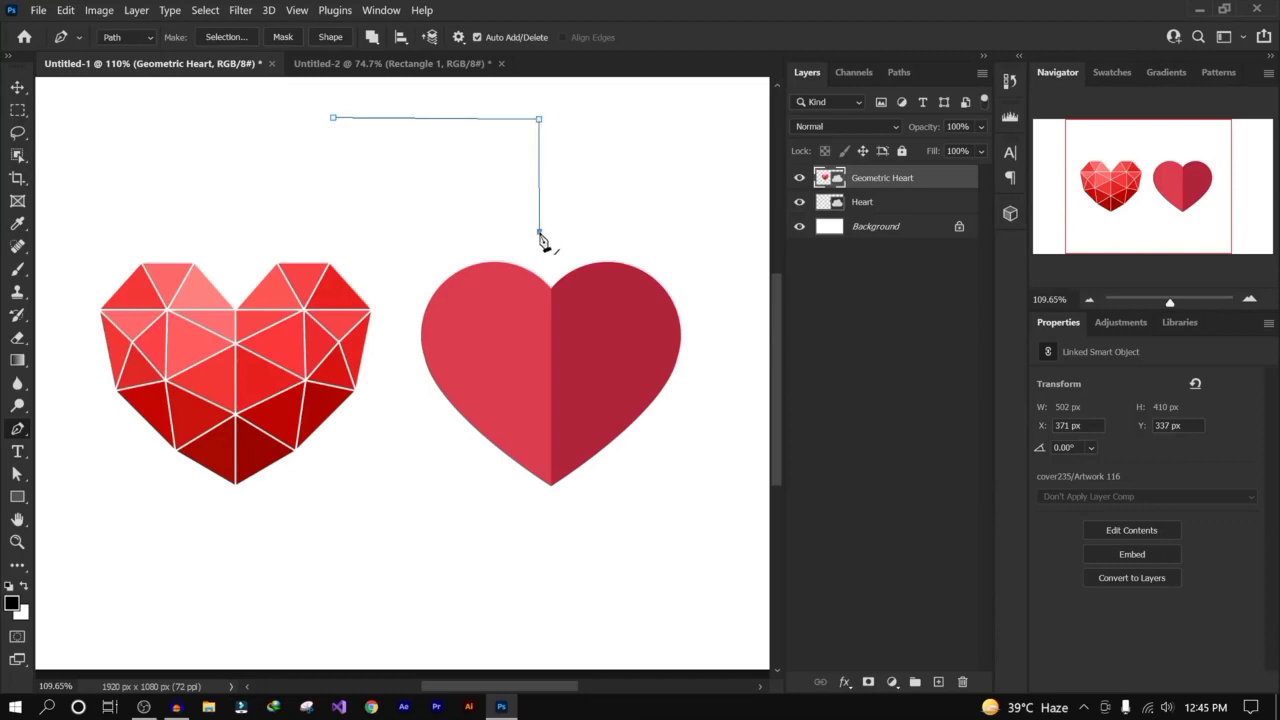
pyautogui.click(328, 232)
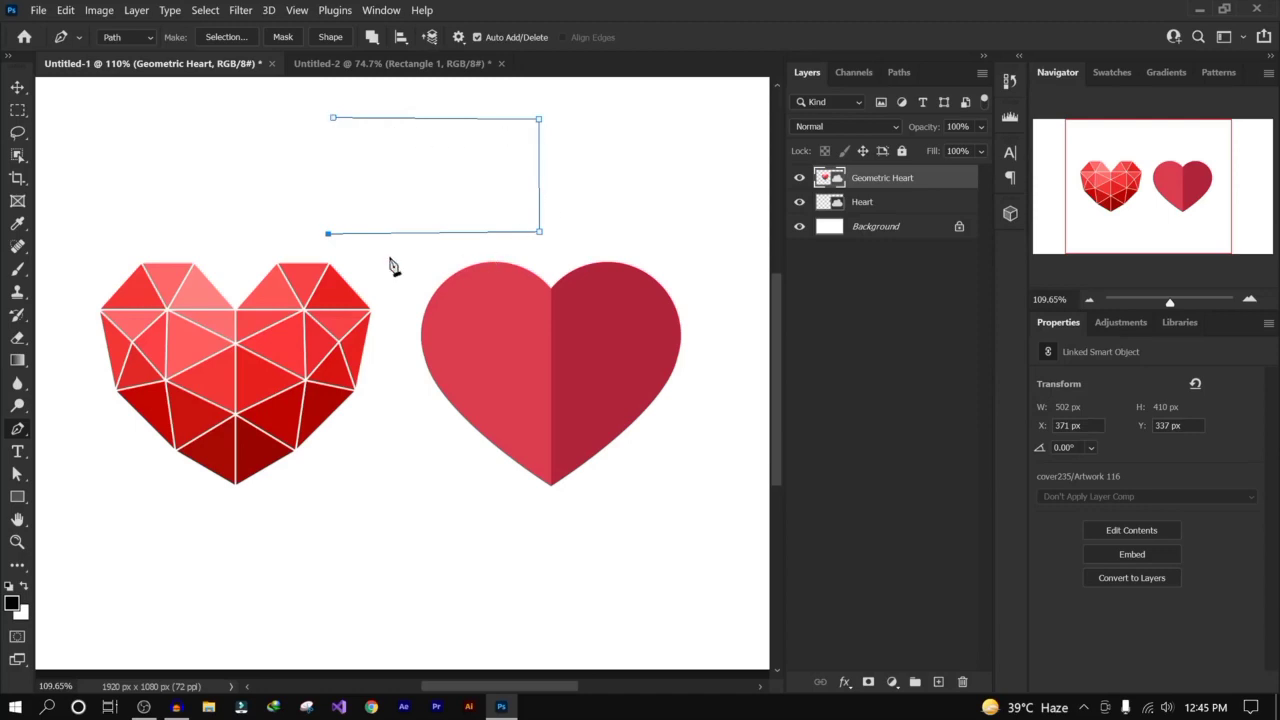
pyautogui.click(334, 120)
# Step: Convert the rectangular path into a new anti-aliased selection with a 0-pixel feather radius, and undo the conversion
pyautogui.click(224, 37)
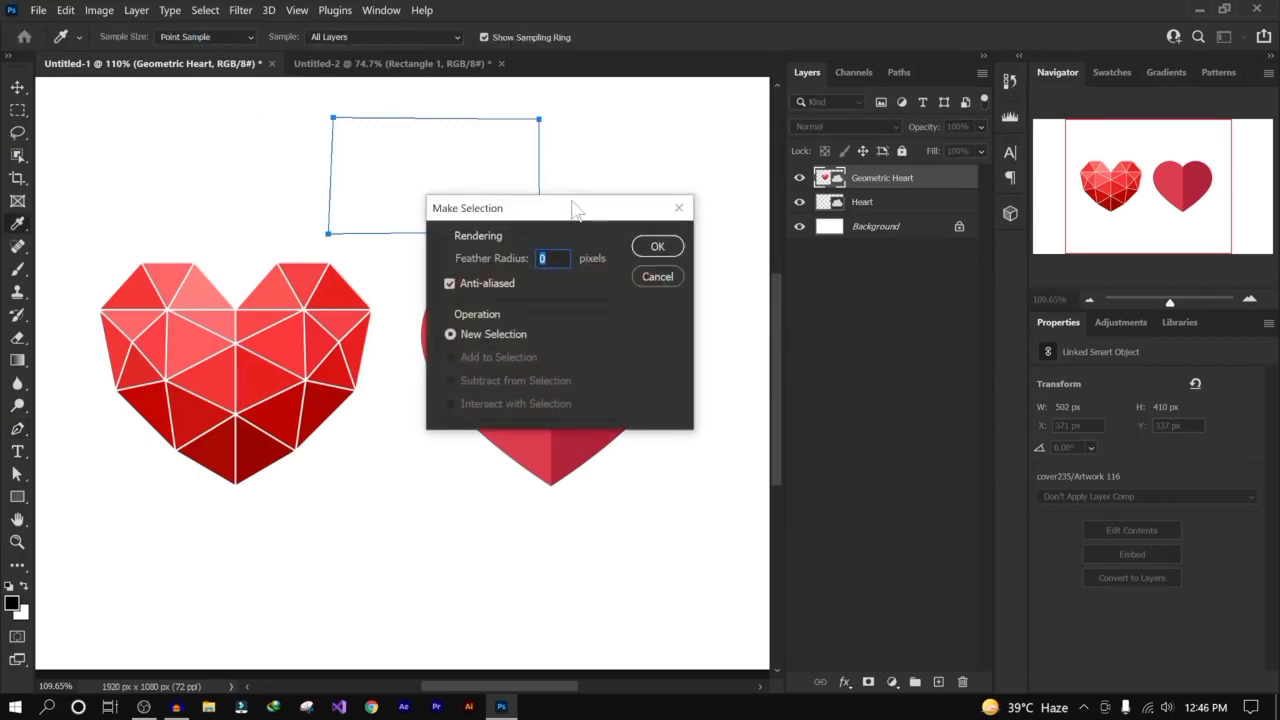
pyautogui.moveTo(574, 206); pyautogui.dragTo(420, 283)
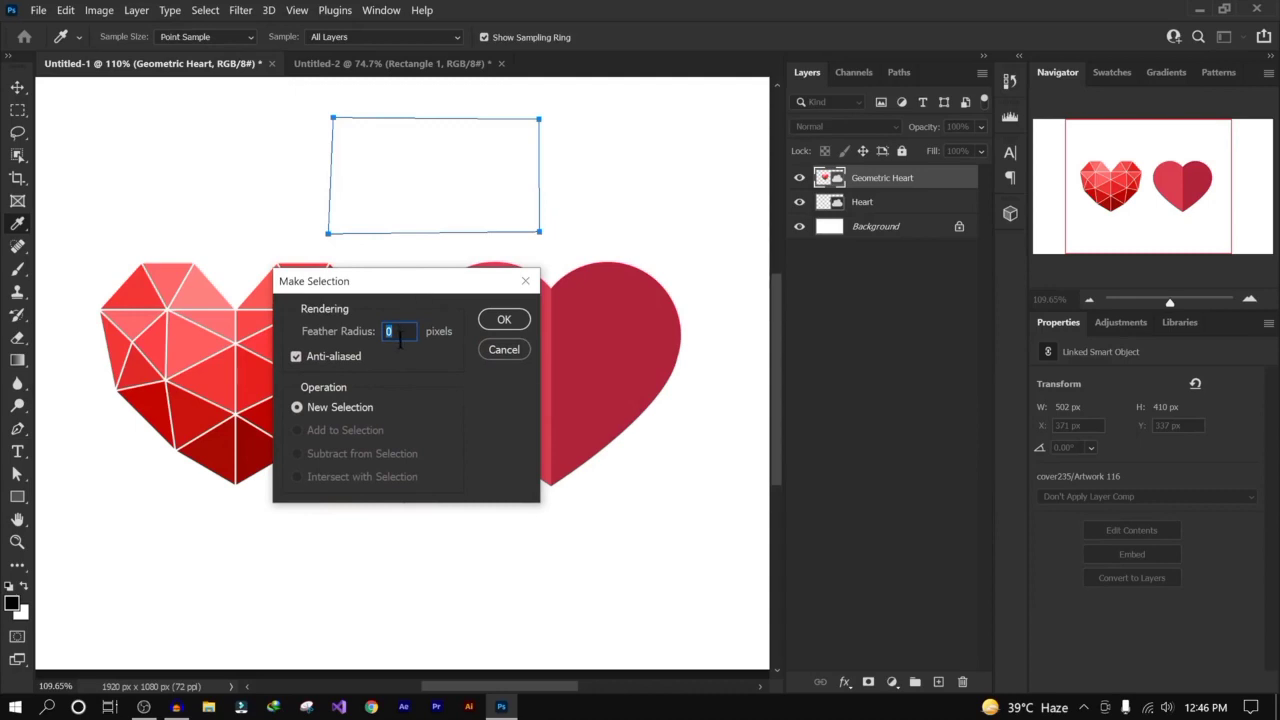
pyautogui.click(505, 320)
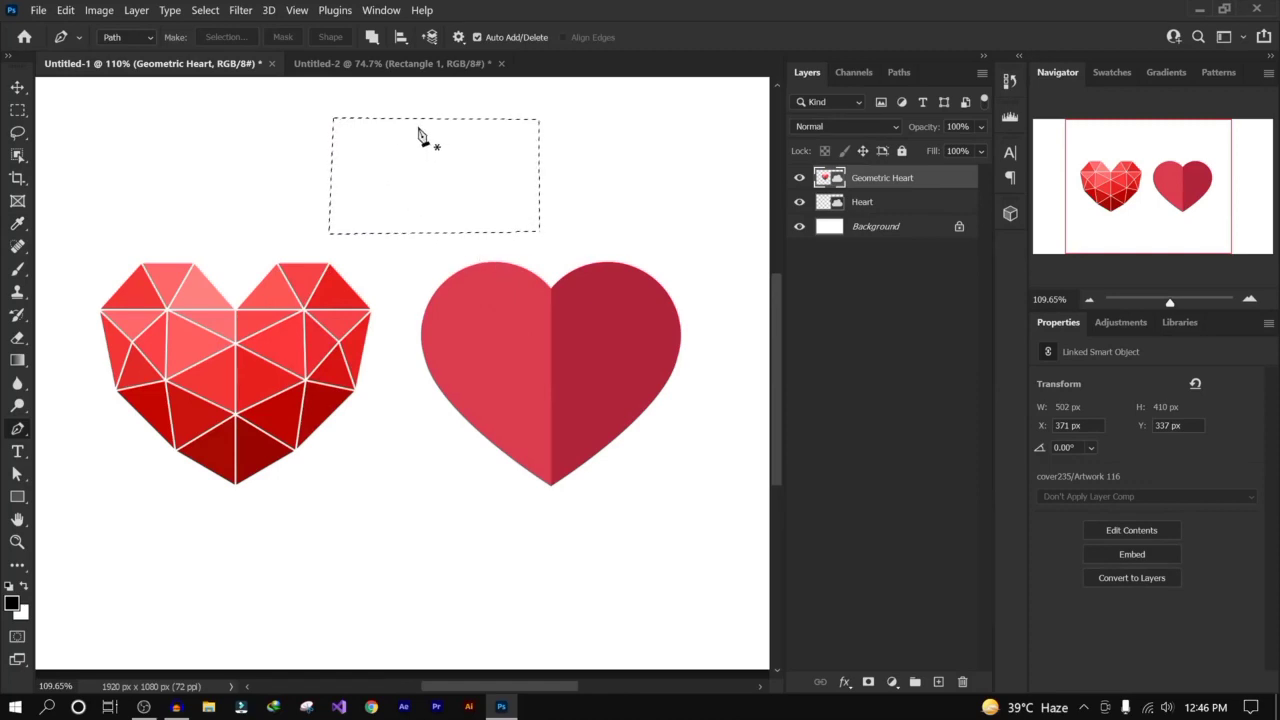
pyautogui.hotkey('ctrl', 'z')
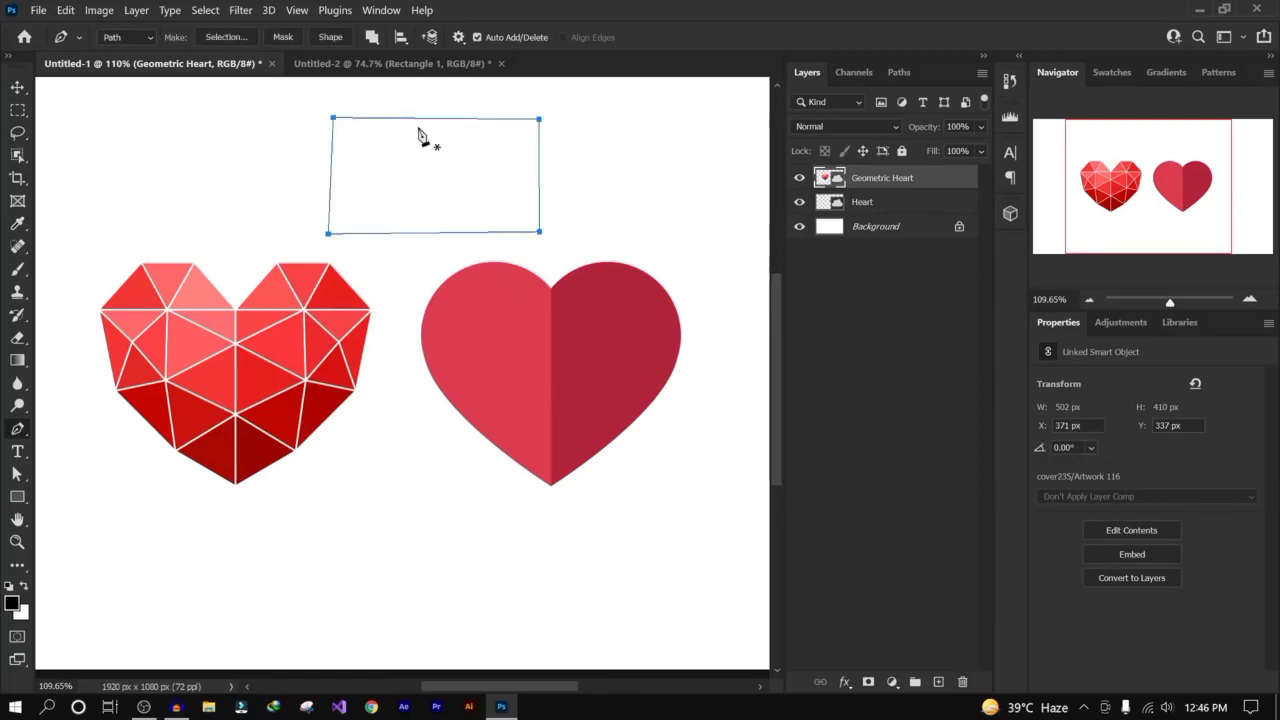
# Step: Mask the Geometric Heart layer with the rectangular path and move the mask path over the upper part of the heart
pyautogui.click(283, 38)
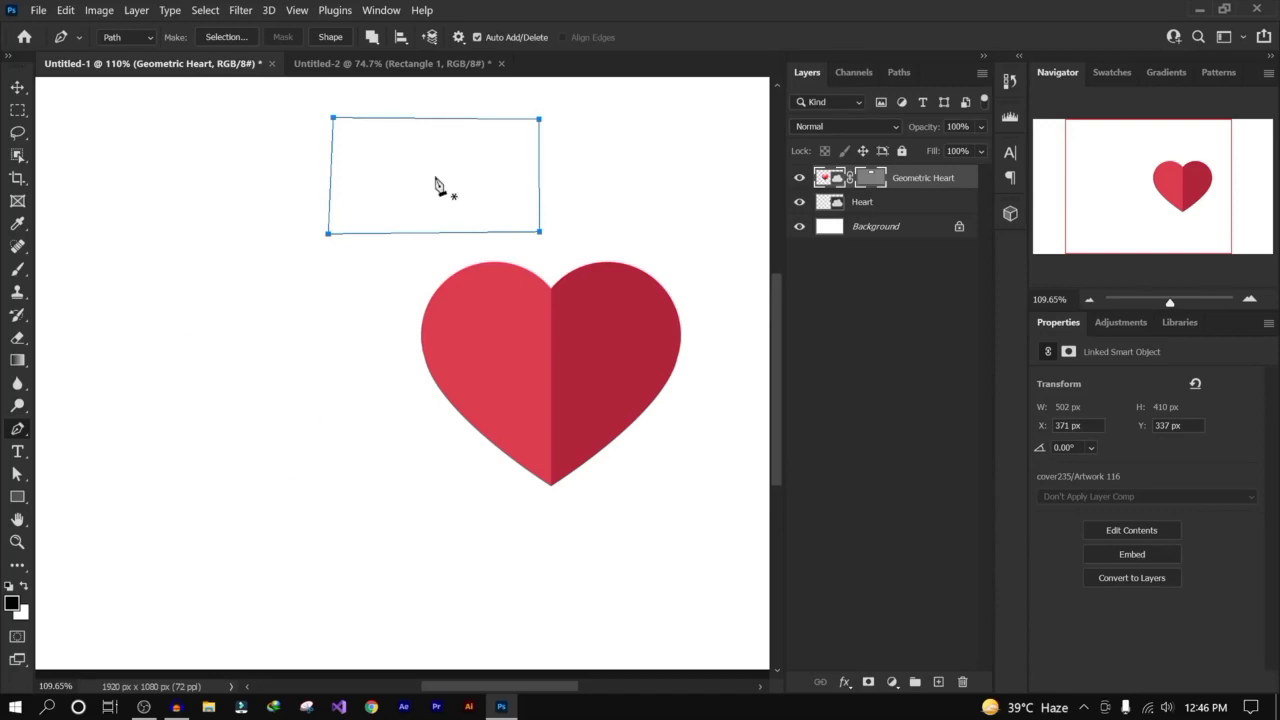
pyautogui.click(18, 498)
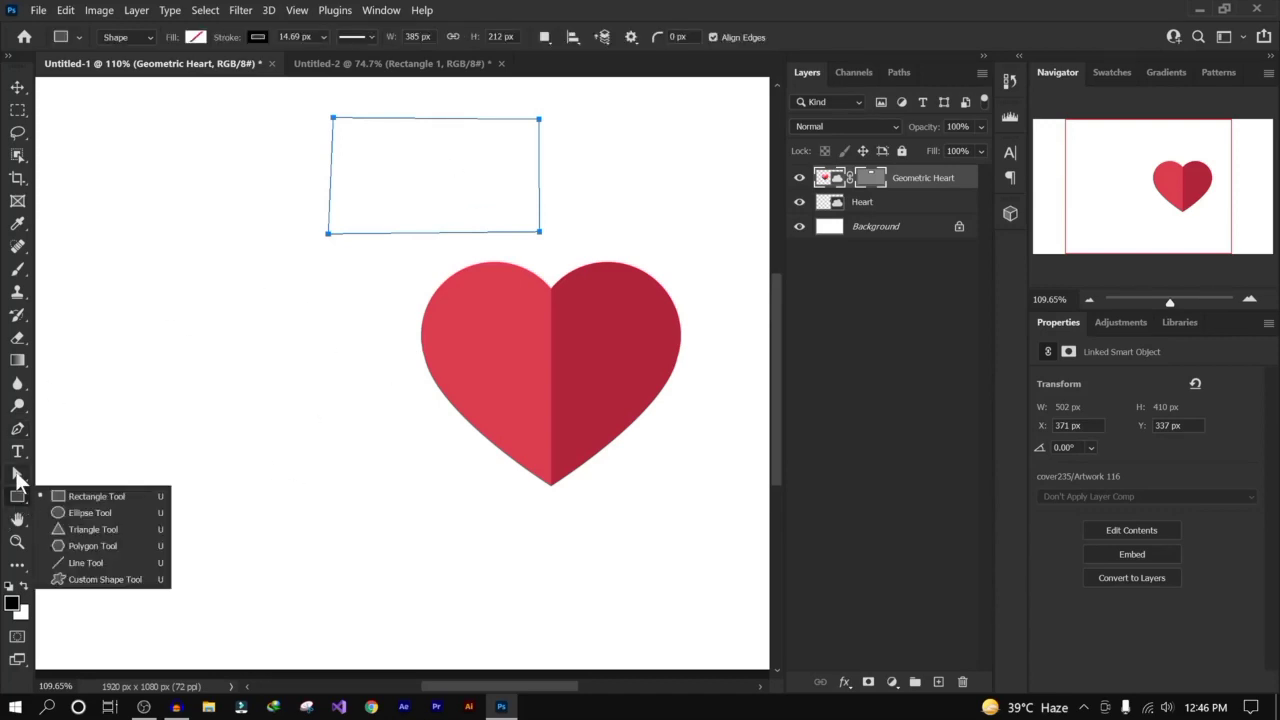
pyautogui.click(17, 474)
pyautogui.click(86, 485)
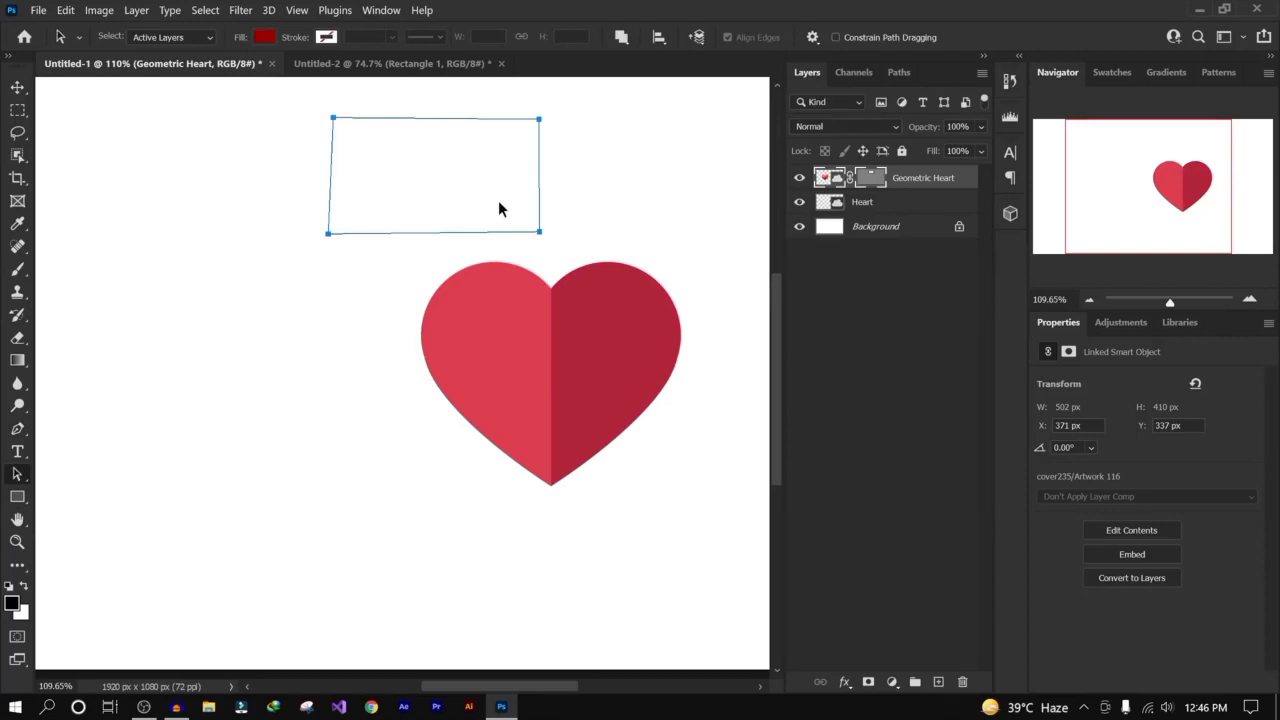
pyautogui.moveTo(500, 209); pyautogui.dragTo(303, 340)
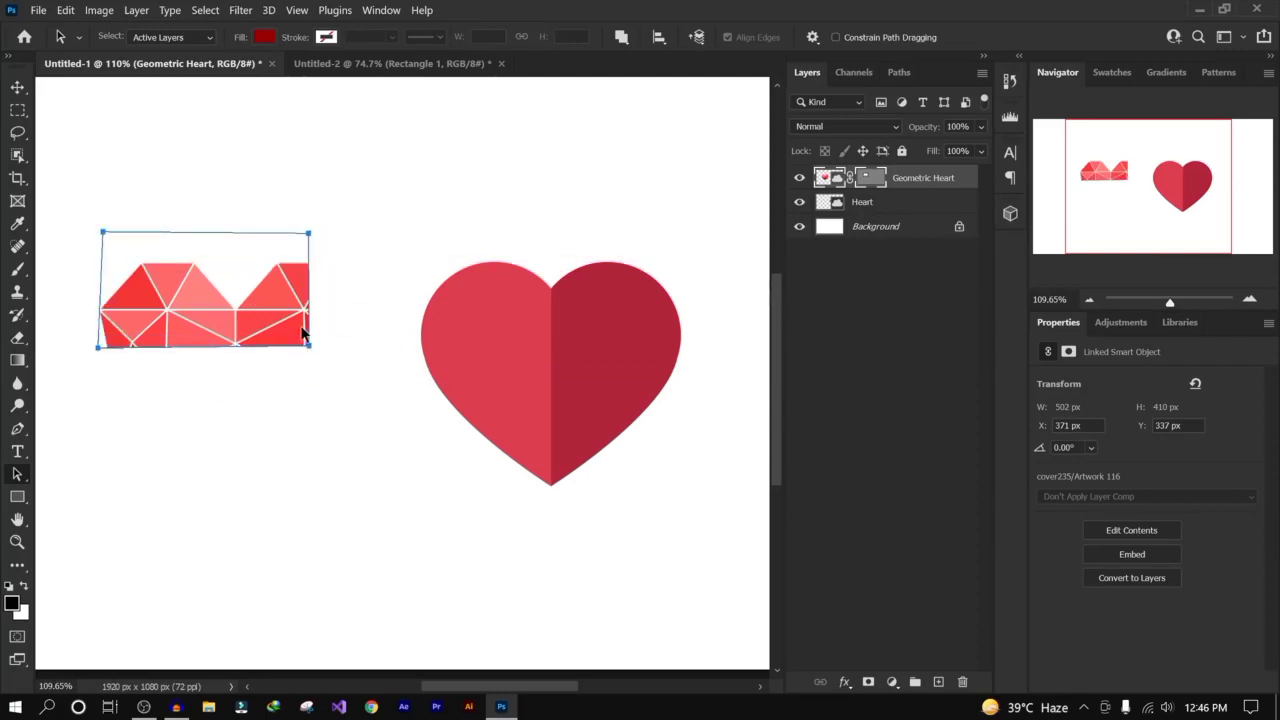
pyautogui.moveTo(248, 291); pyautogui.dragTo(279, 306)
# Step: Undo the mask path moves and the vector mask on the Geometric Heart layer
pyautogui.press('ctrl')
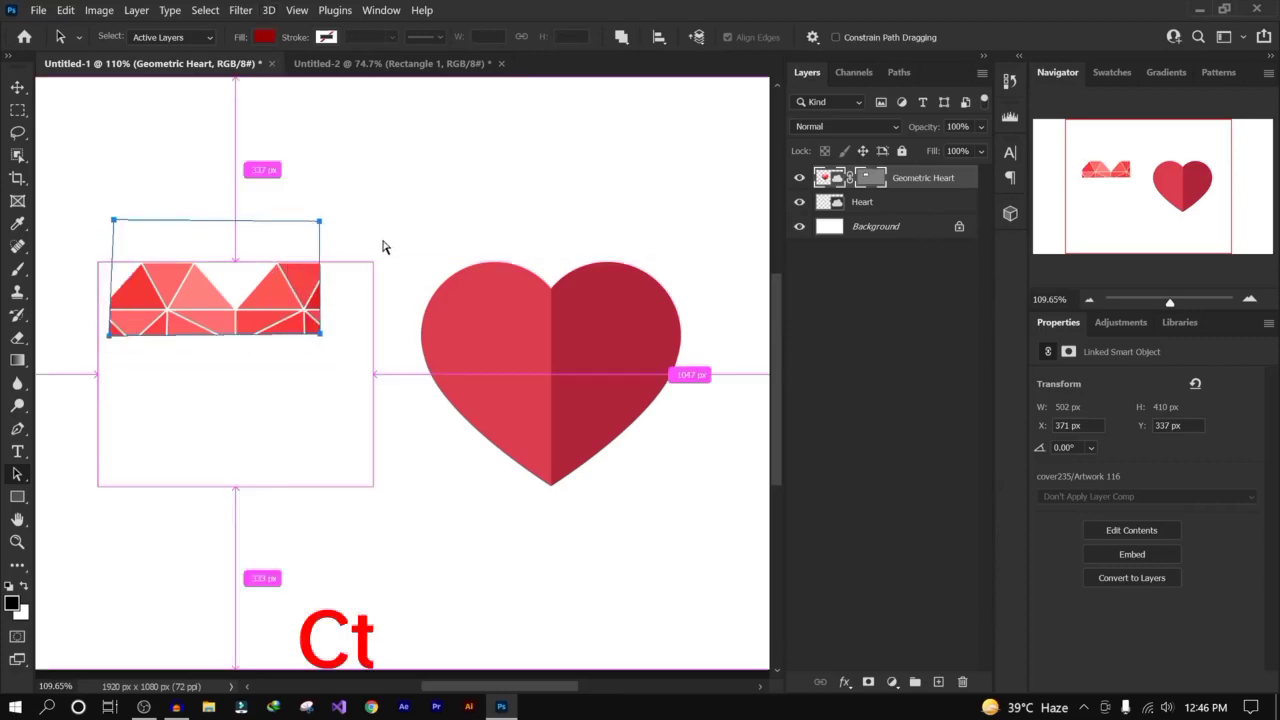
pyautogui.hotkey('ctrl', 'g')
pyautogui.hotkey('ctrl', 'z')
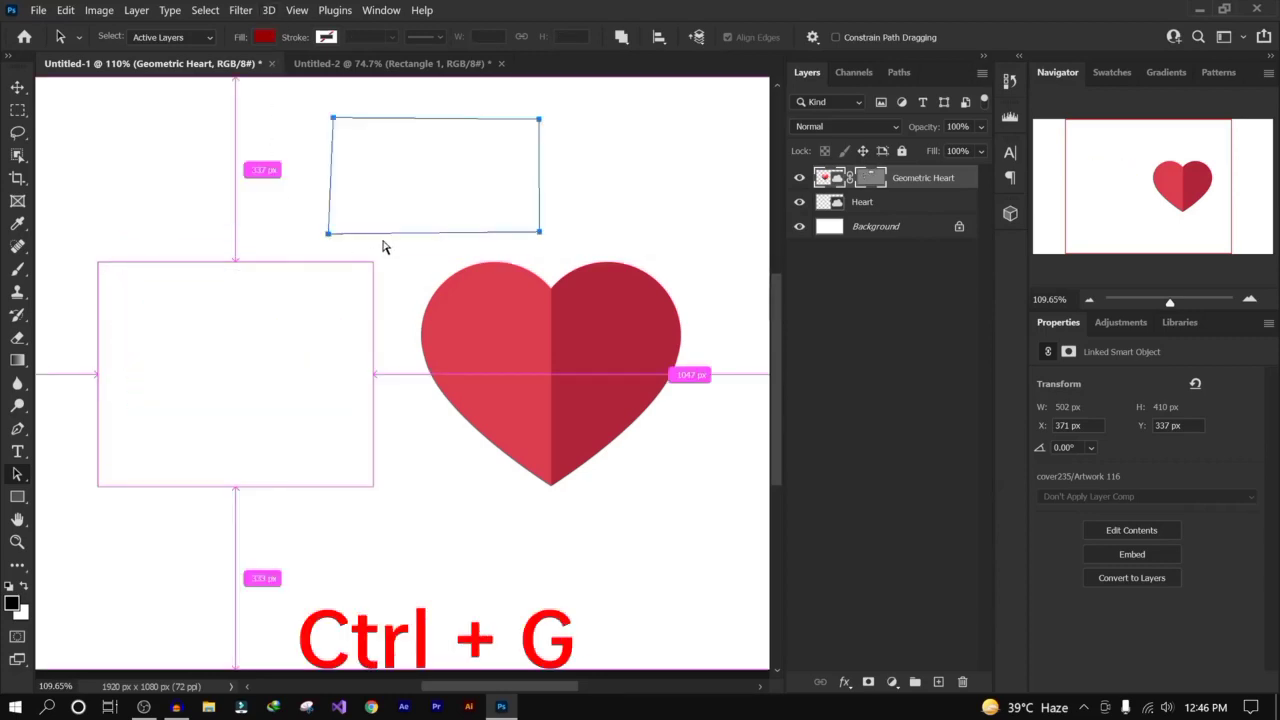
pyautogui.click(17, 428)
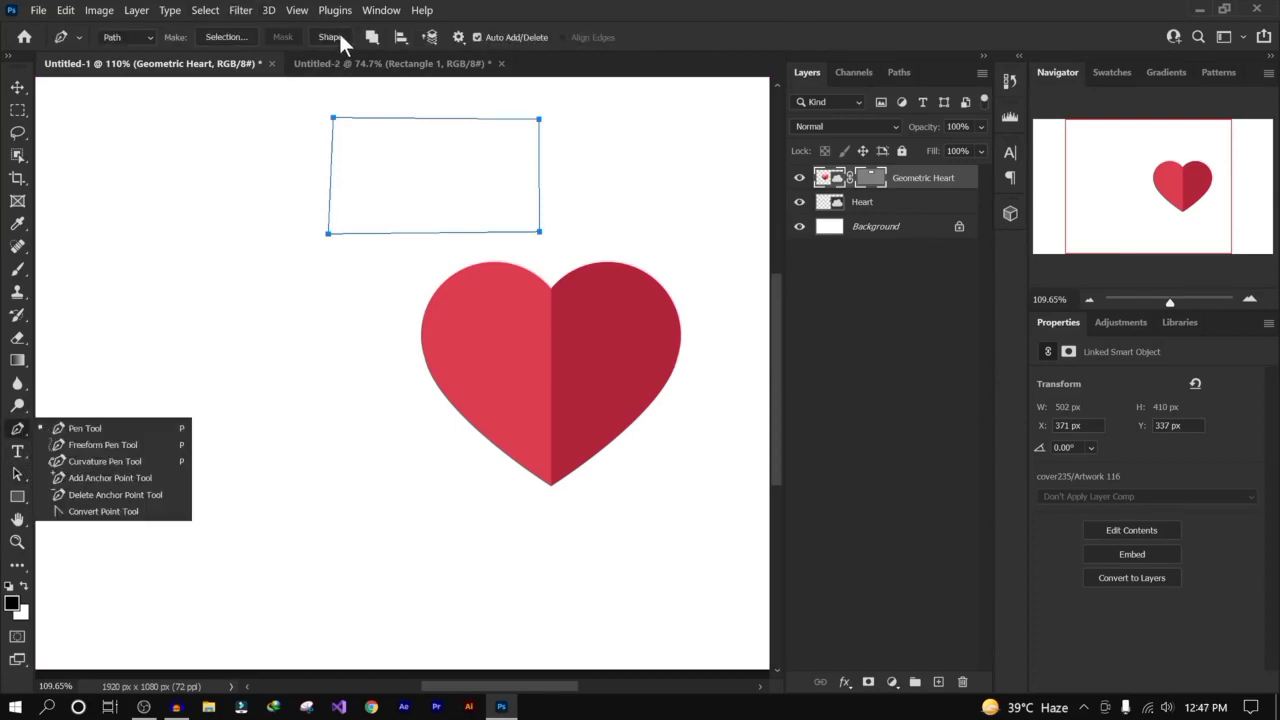
pyautogui.hotkey('ctrl', 'z')
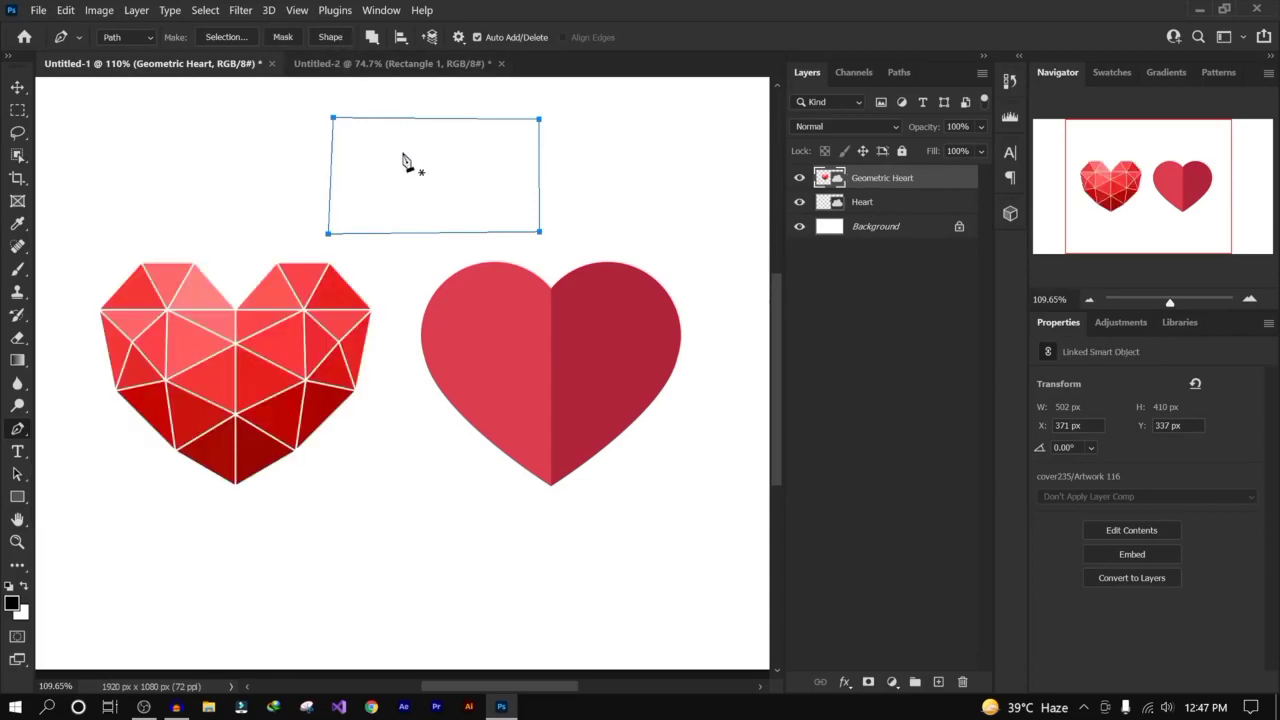
# Step: Turn the rectangular path into a shape layer and fill it with the recently used bright red
pyautogui.click(335, 37)
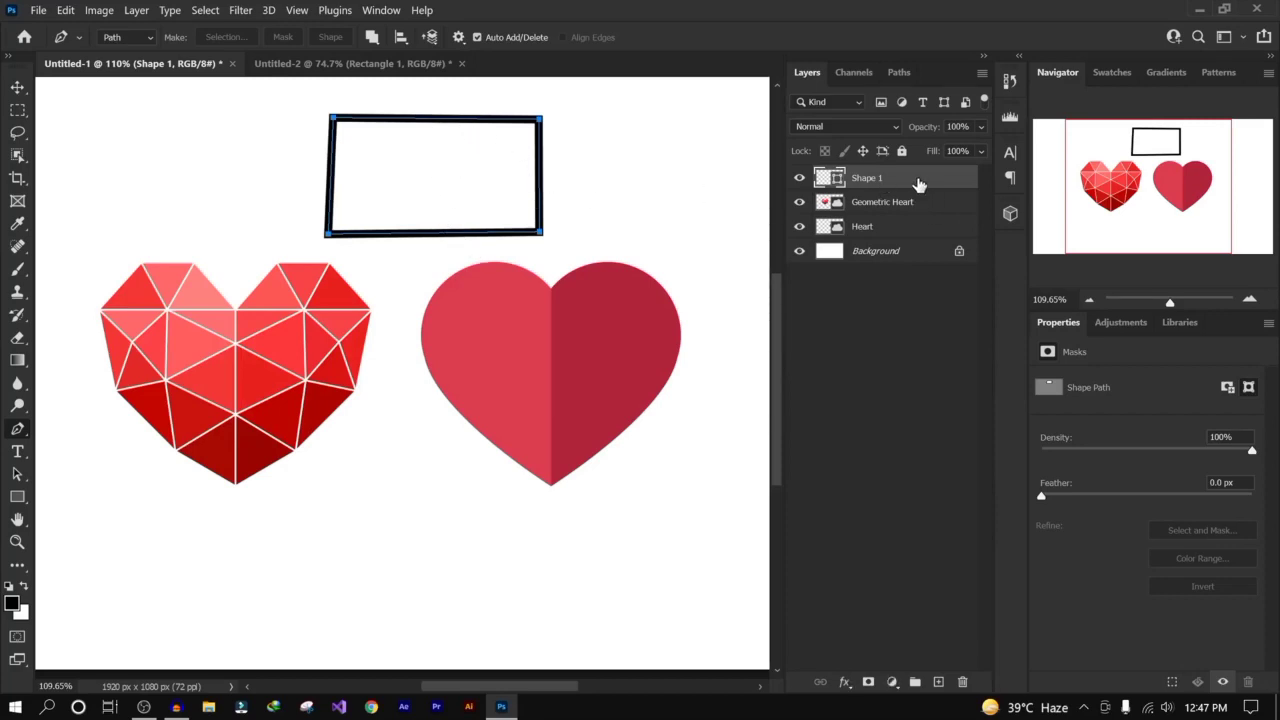
pyautogui.click(17, 497)
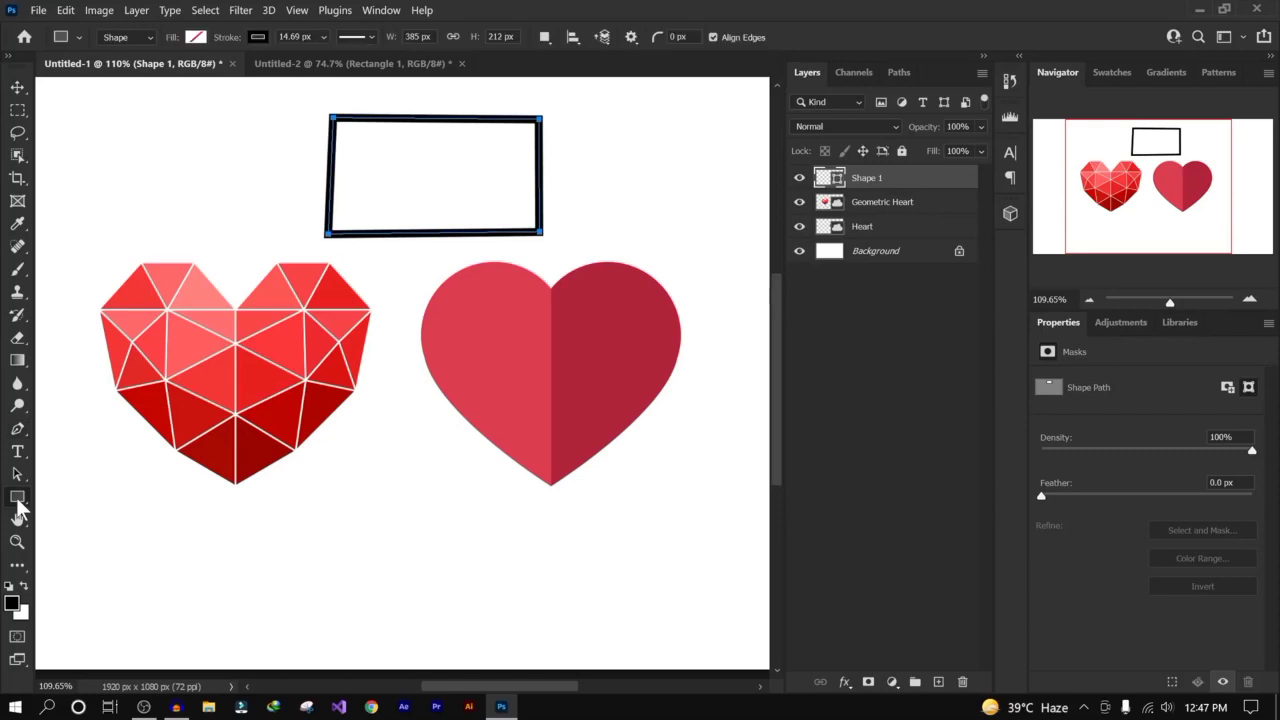
pyautogui.click(195, 37)
pyautogui.click(86, 128)
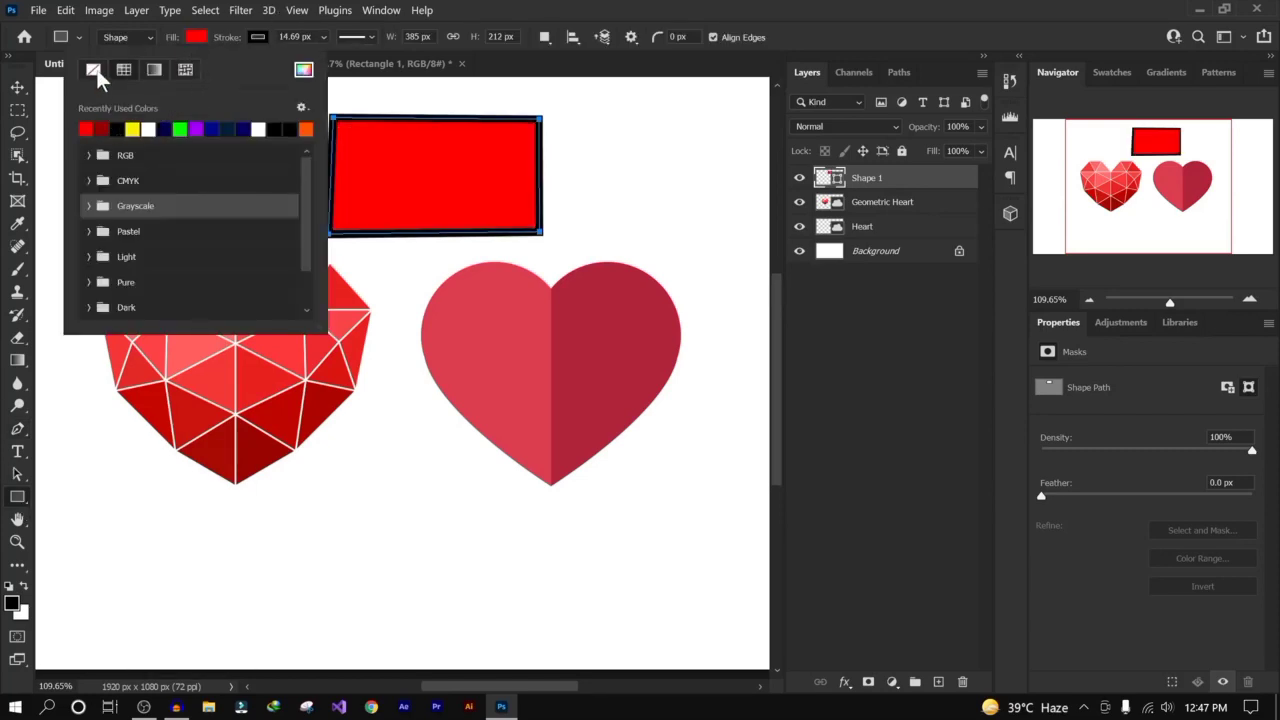
# Step: Set the rectangle shape's fill to none and delete the Shape 1 layer
pyautogui.click(93, 71)
pyautogui.moveTo(904, 185); pyautogui.dragTo(962, 681)
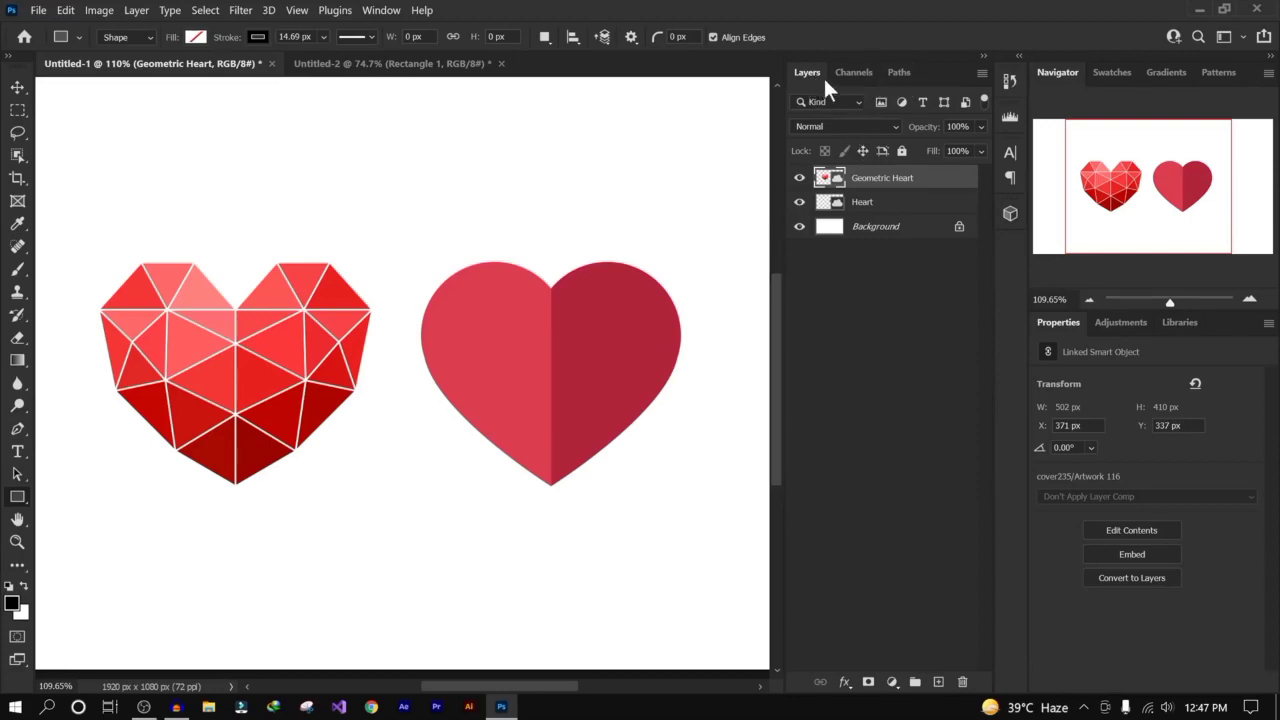
# Step: Show the rectangular Work Path on the canvas, load it as a selection and select the path again
pyautogui.click(903, 72)
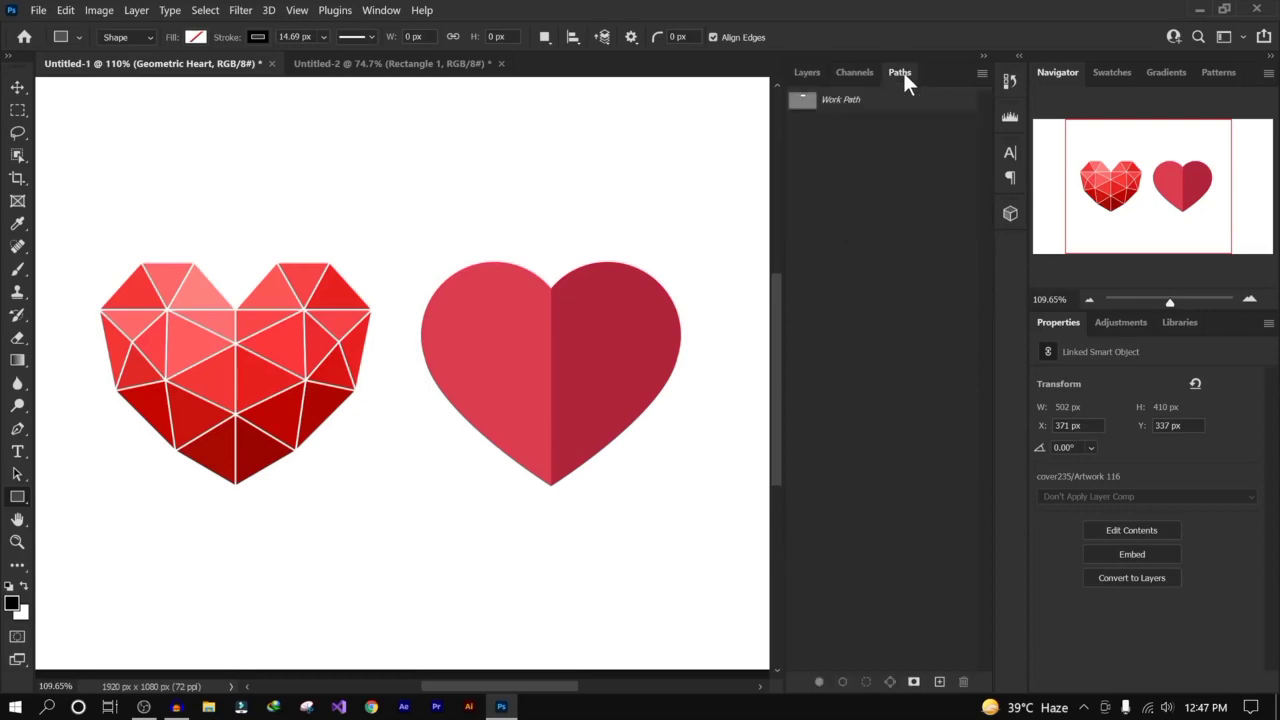
pyautogui.click(834, 109)
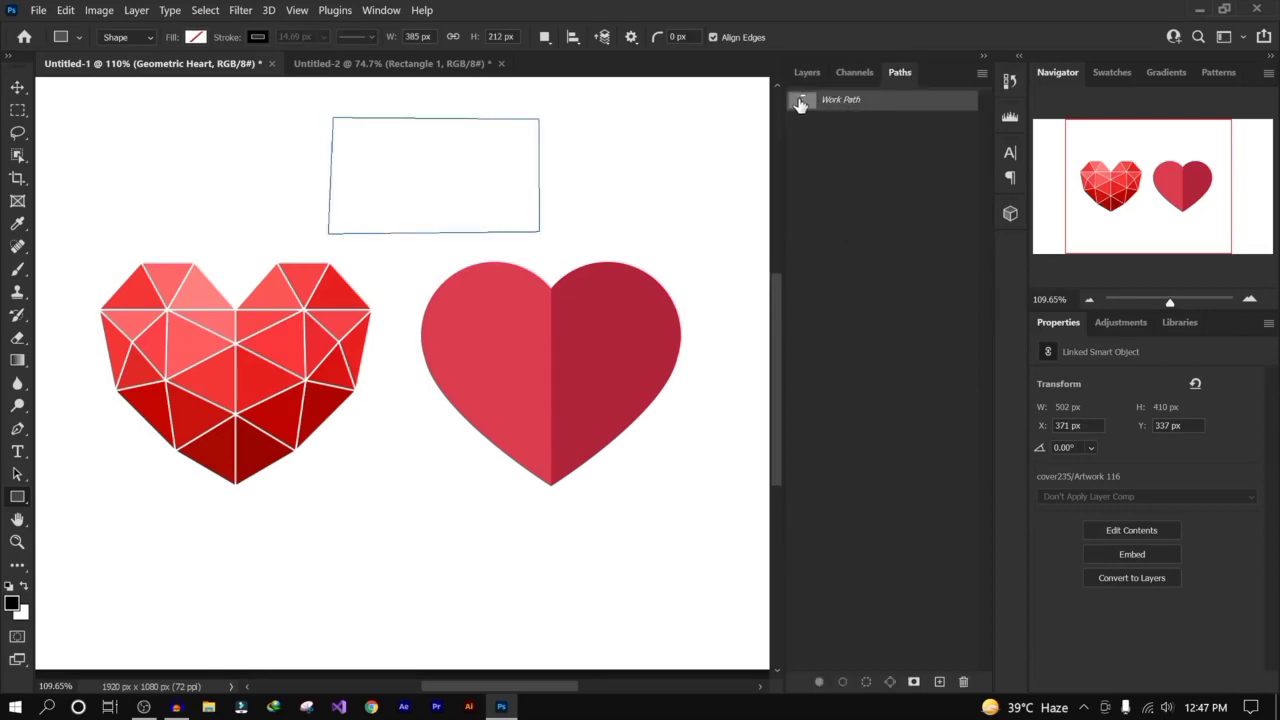
pyautogui.click(809, 73)
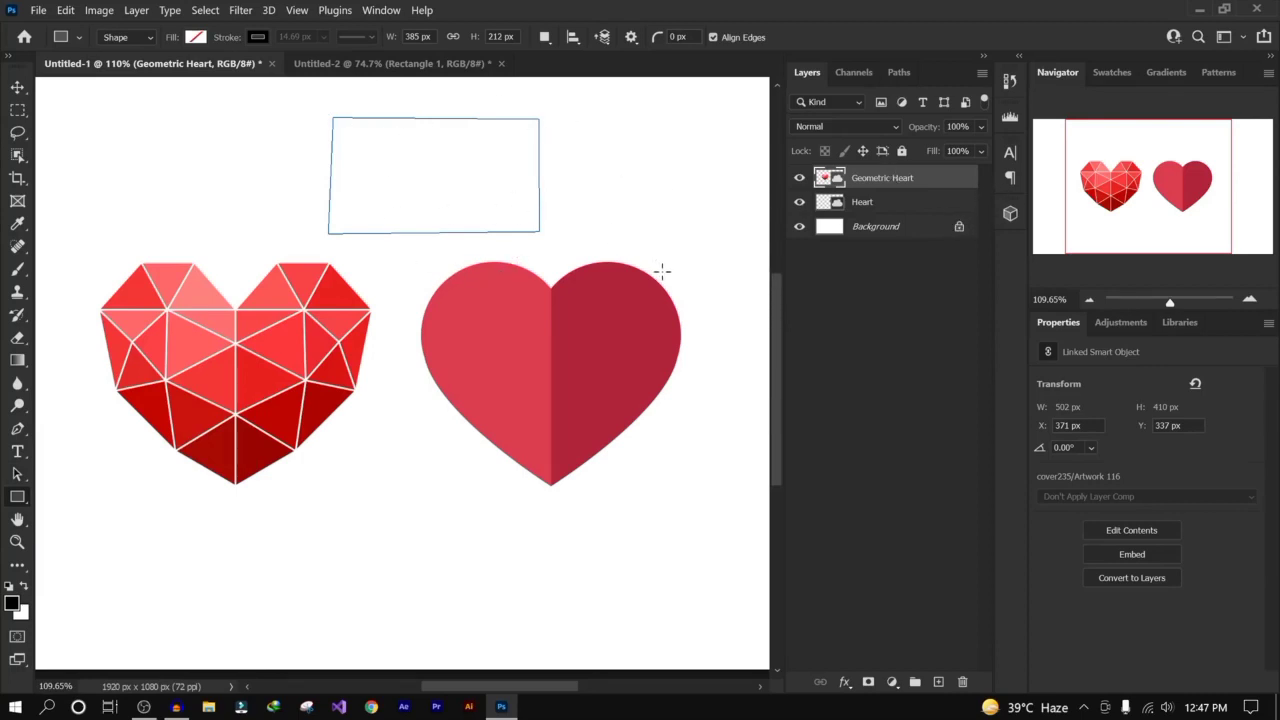
pyautogui.click(904, 72)
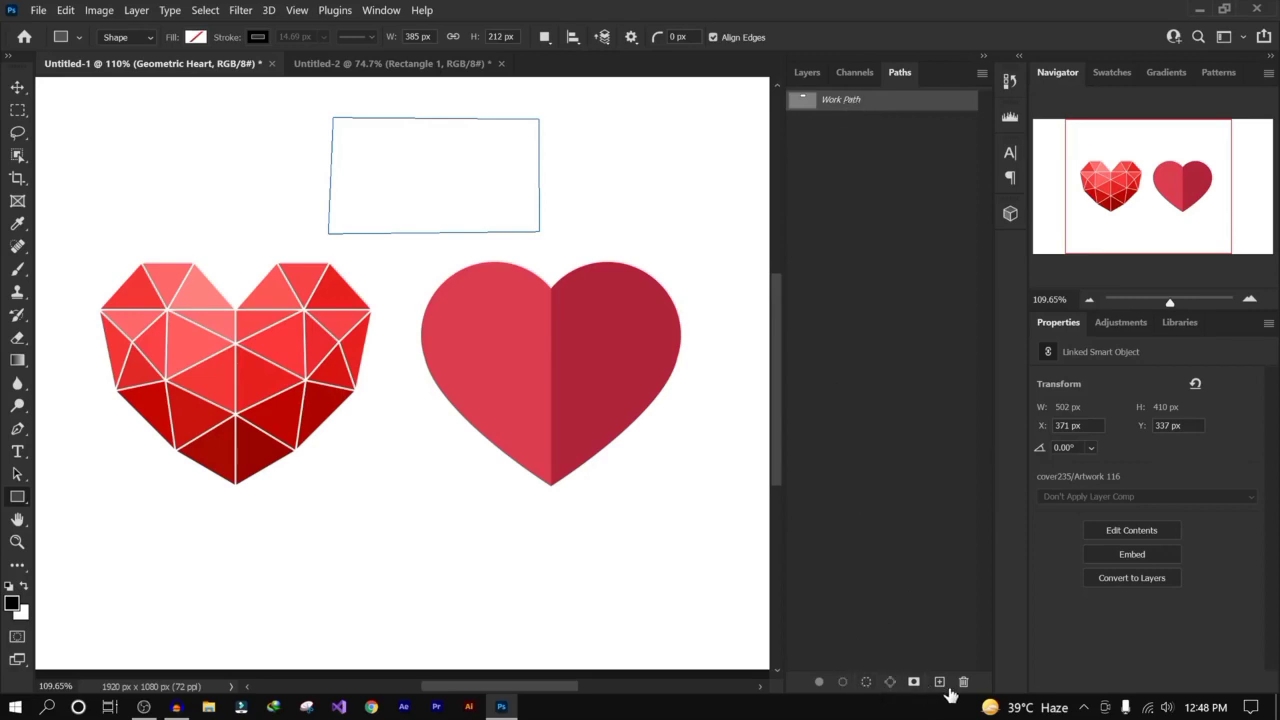
pyautogui.click(866, 683)
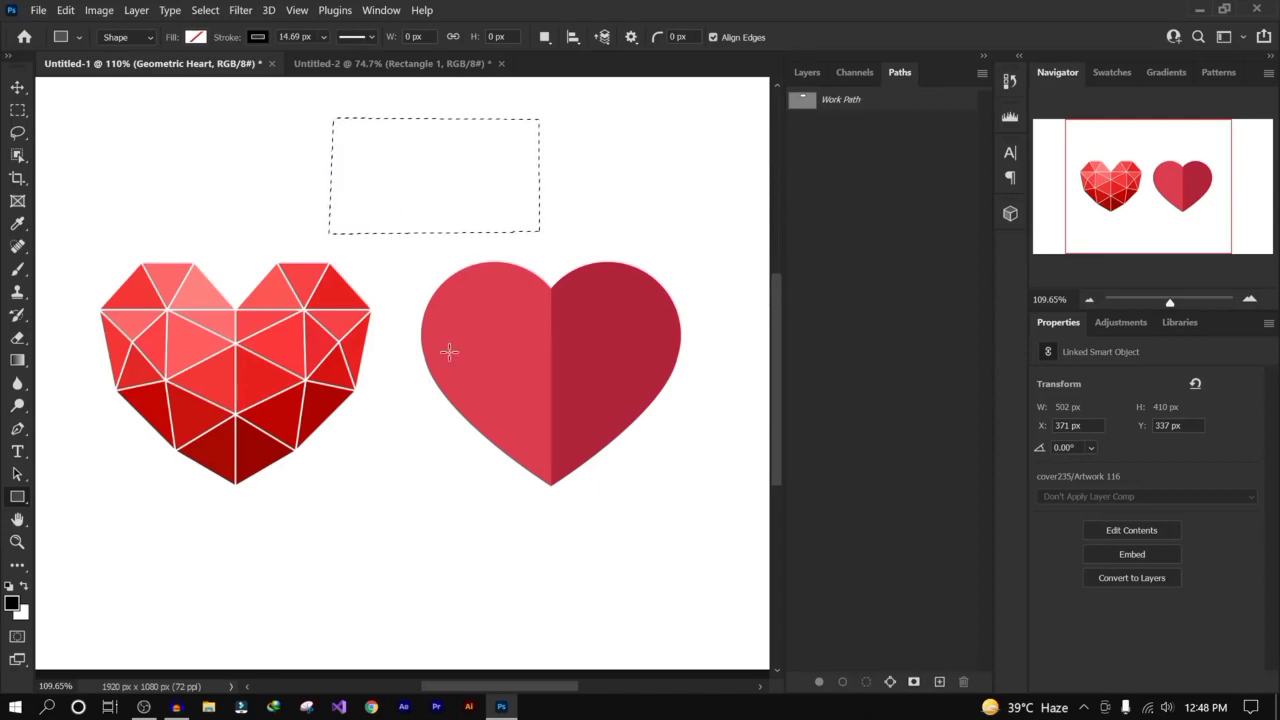
pyautogui.click(805, 103)
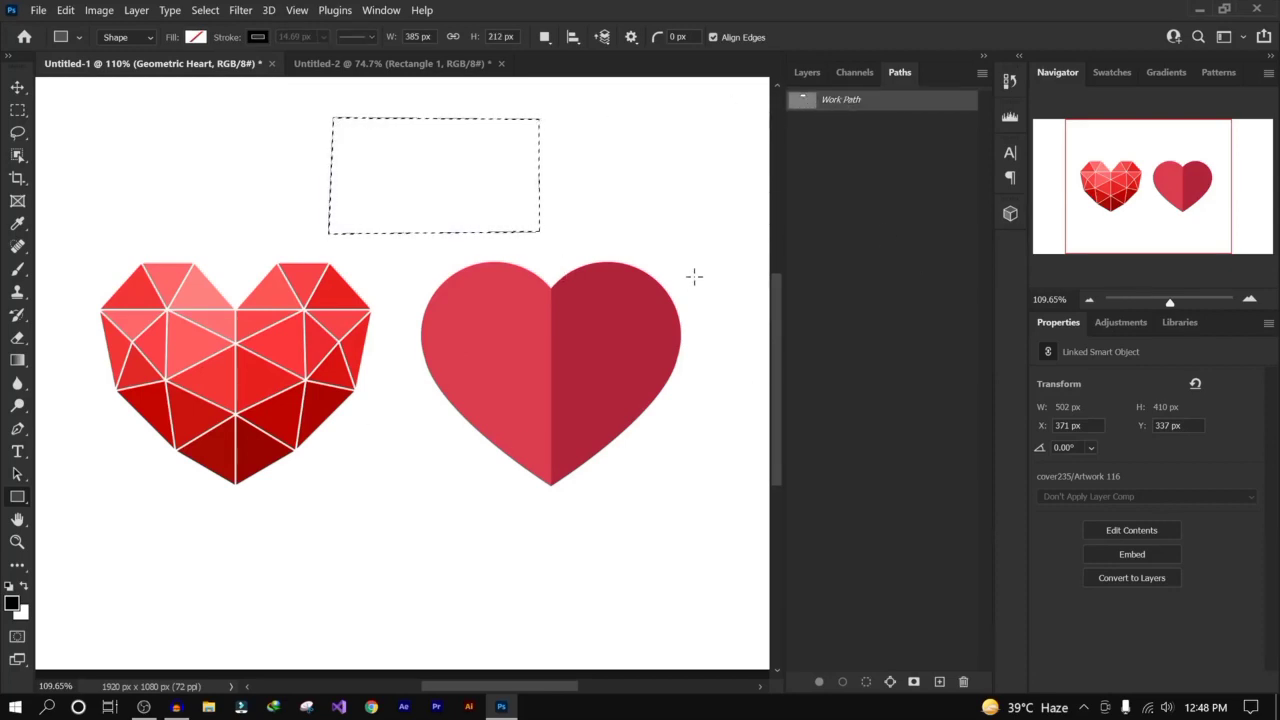
# Step: Save the work path under the name Path 1, deselect it and display it on the canvas again
pyautogui.doubleClick(851, 103)
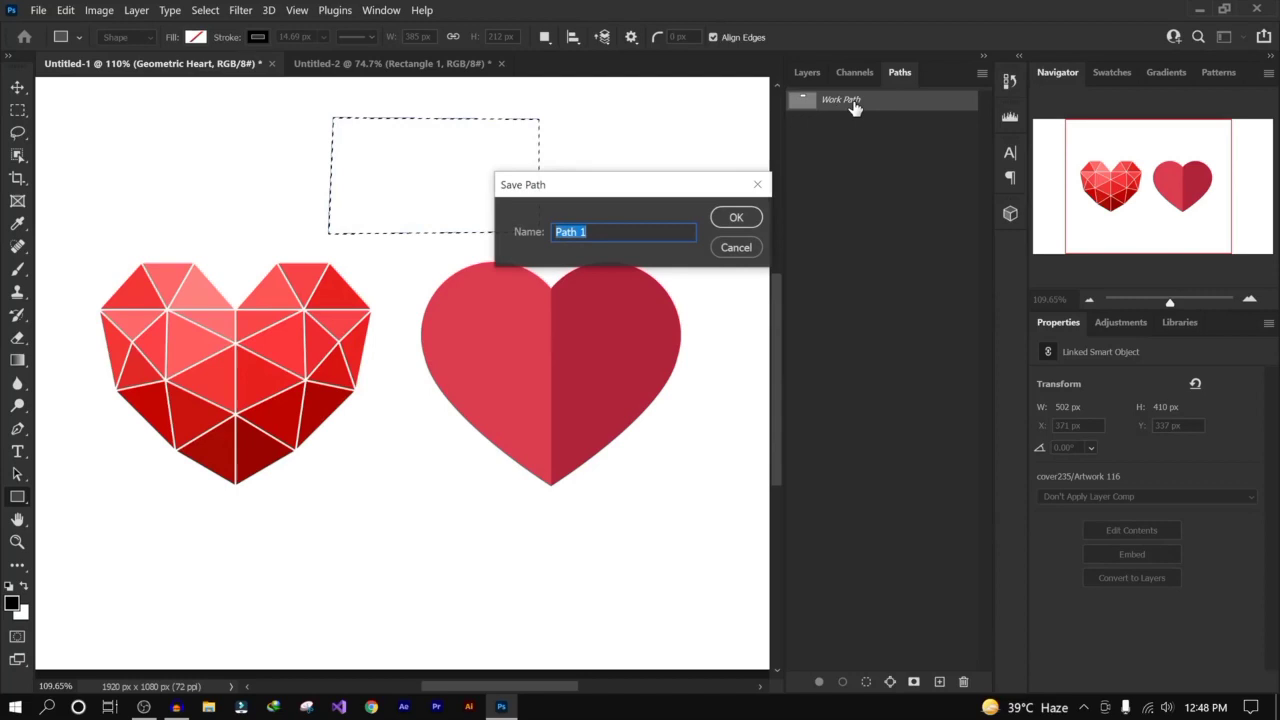
pyautogui.click(736, 218)
pyautogui.click(920, 135)
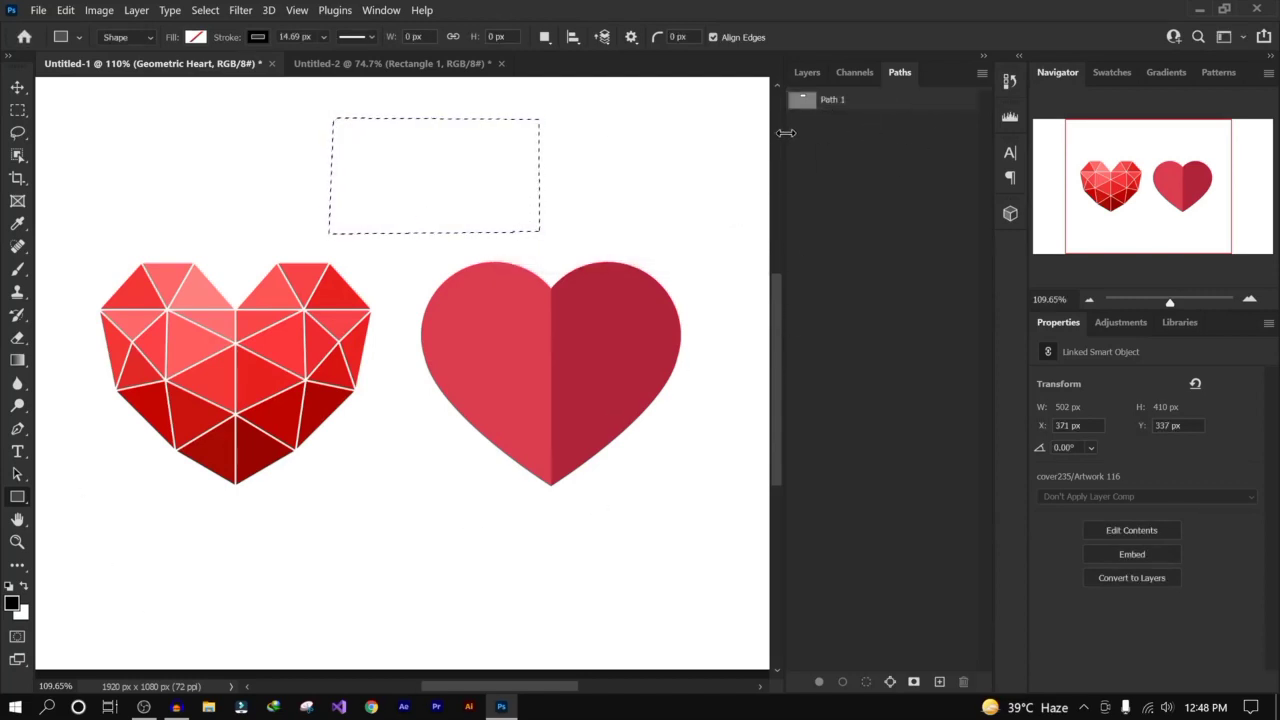
pyautogui.click(803, 106)
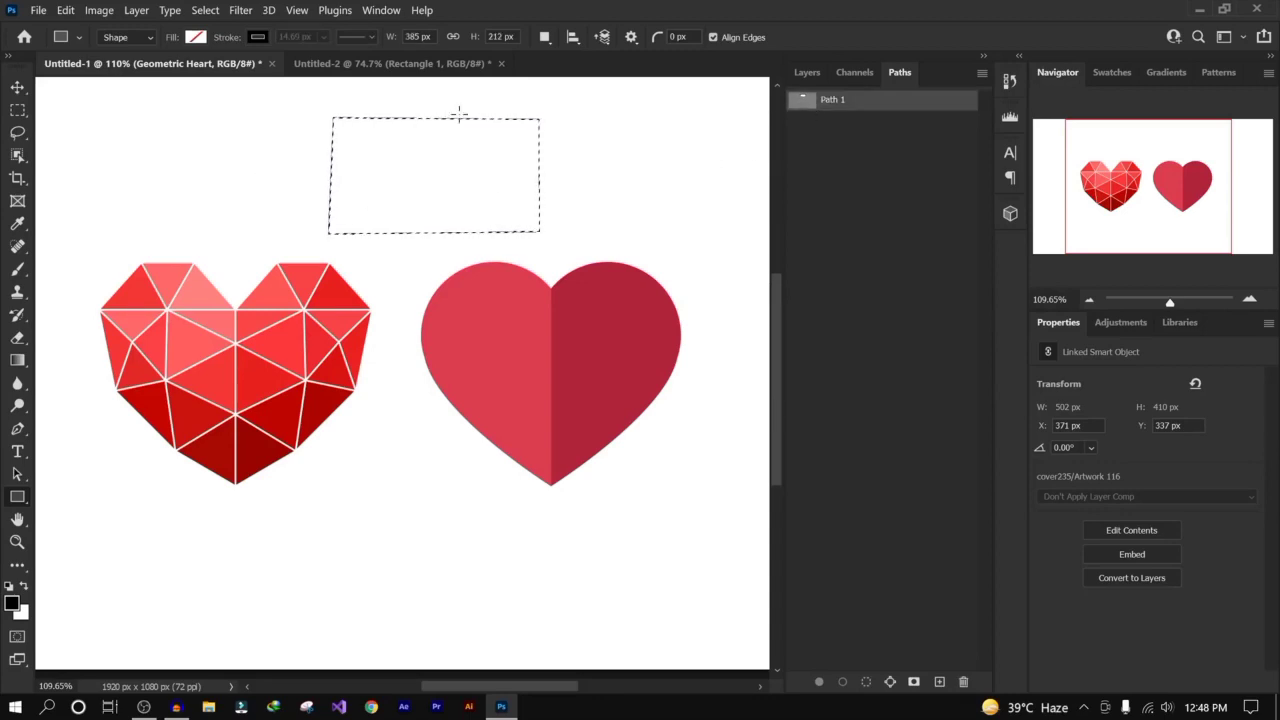
pyautogui.click(809, 74)
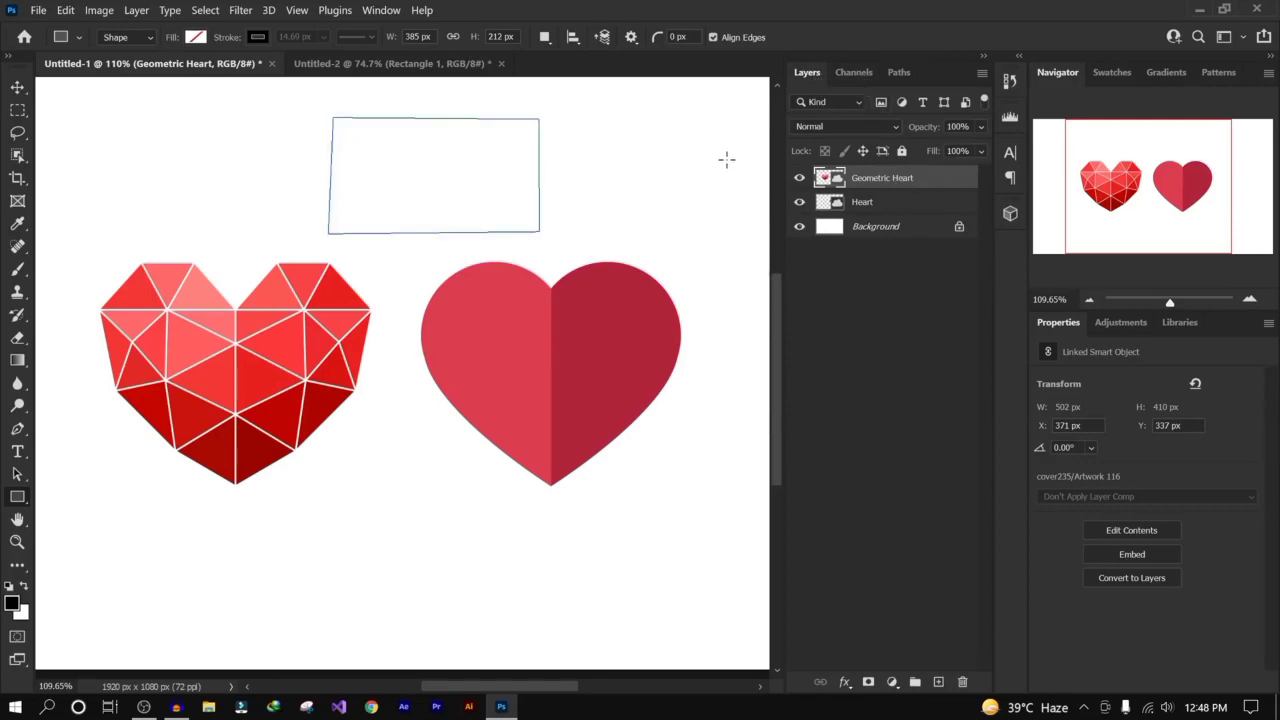
# Step: Step back through the edits until the rectangle shape layer and all anchor points of its path are removed
pyautogui.hotkey('ctrl', 'd')
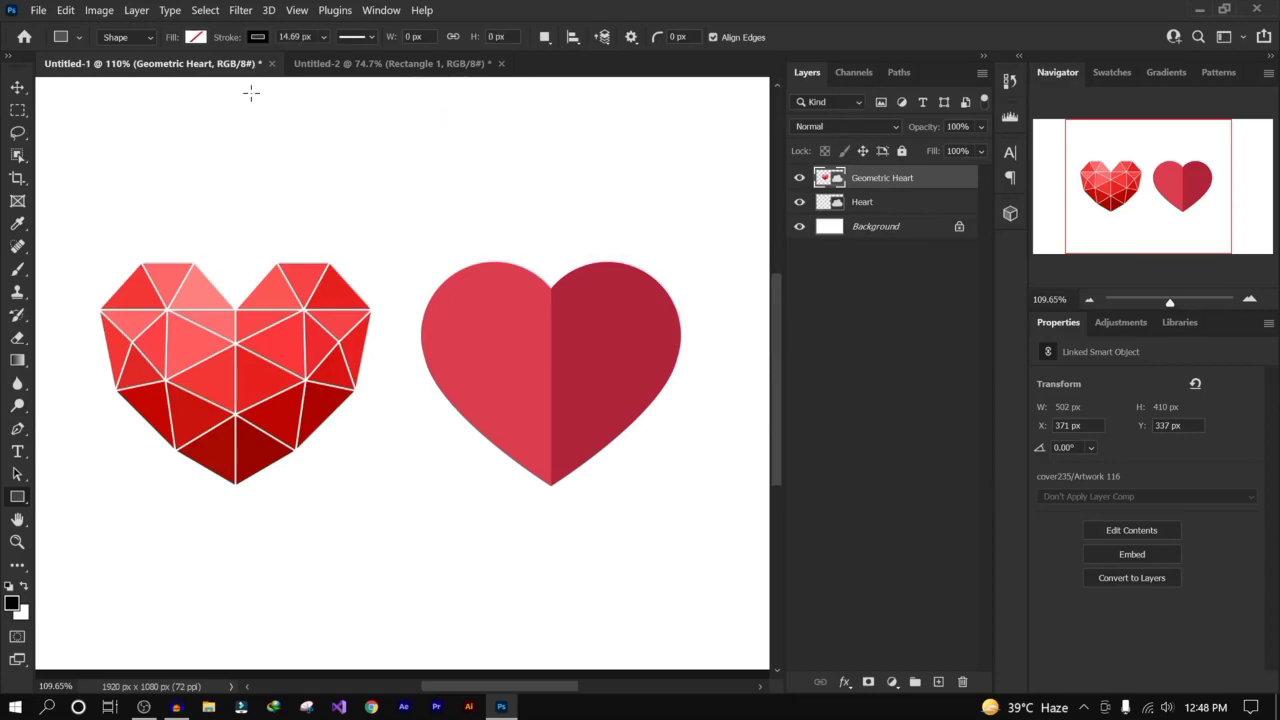
pyautogui.hotkey('ctrl', 'v')
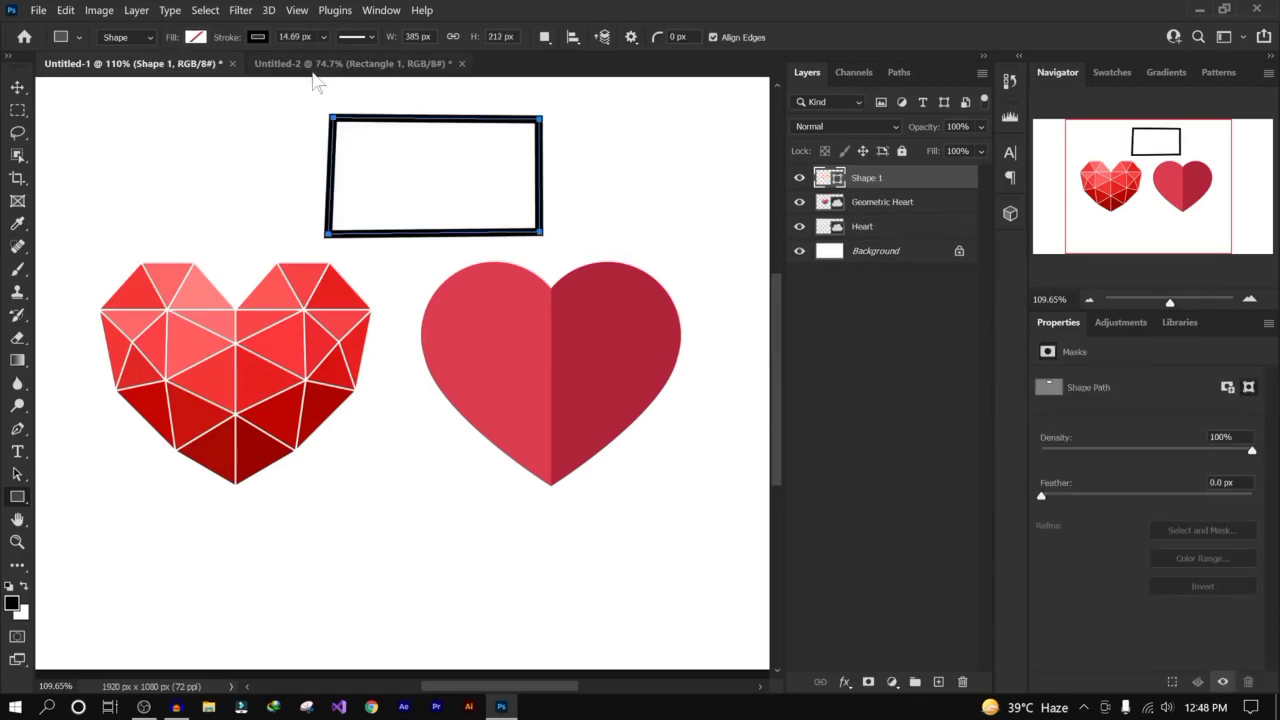
pyautogui.press('Delete')
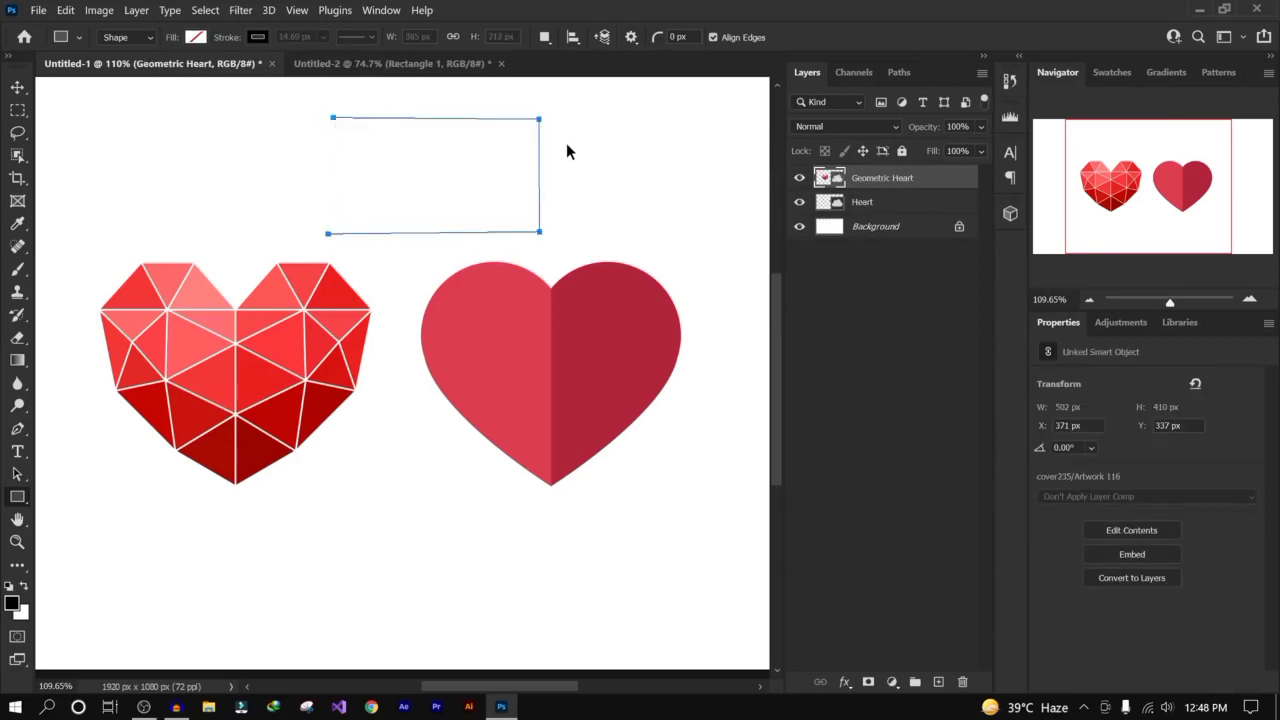
pyautogui.press('Delete')
pyautogui.press('Delete')
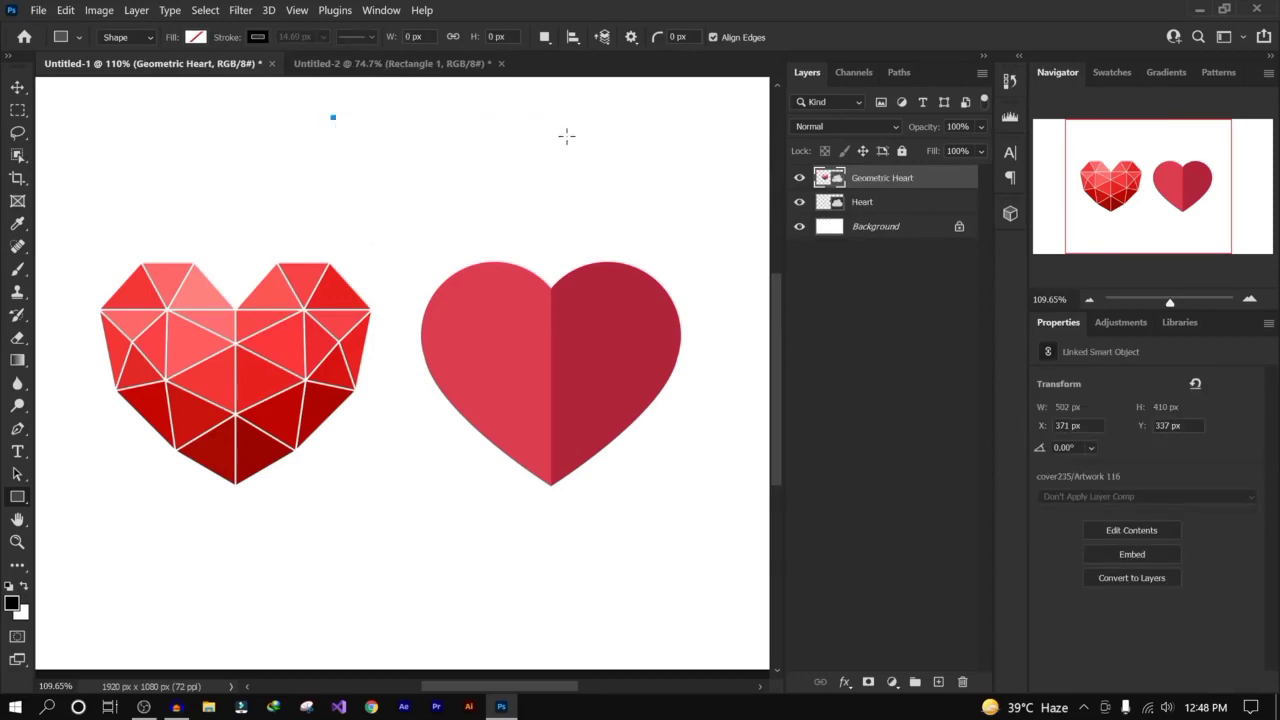
pyautogui.press('Delete')
# Step: Draw a closed rectangular path with the Pen tool between and above the hearts, keeping its sides horizontal and vertical
pyautogui.rightClick(17, 428)
pyautogui.click(65, 428)
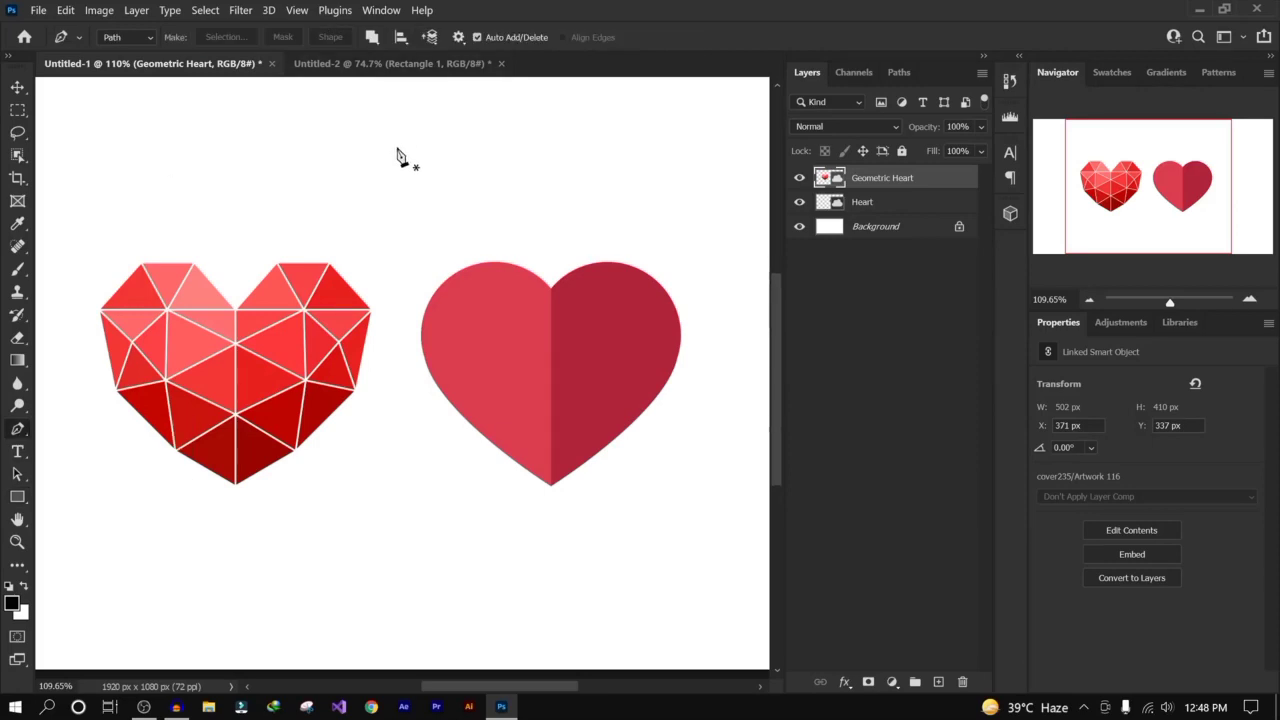
pyautogui.click(373, 140)
pyautogui.keyDown('shift'); pyautogui.click(606, 191); pyautogui.keyUp('shift')
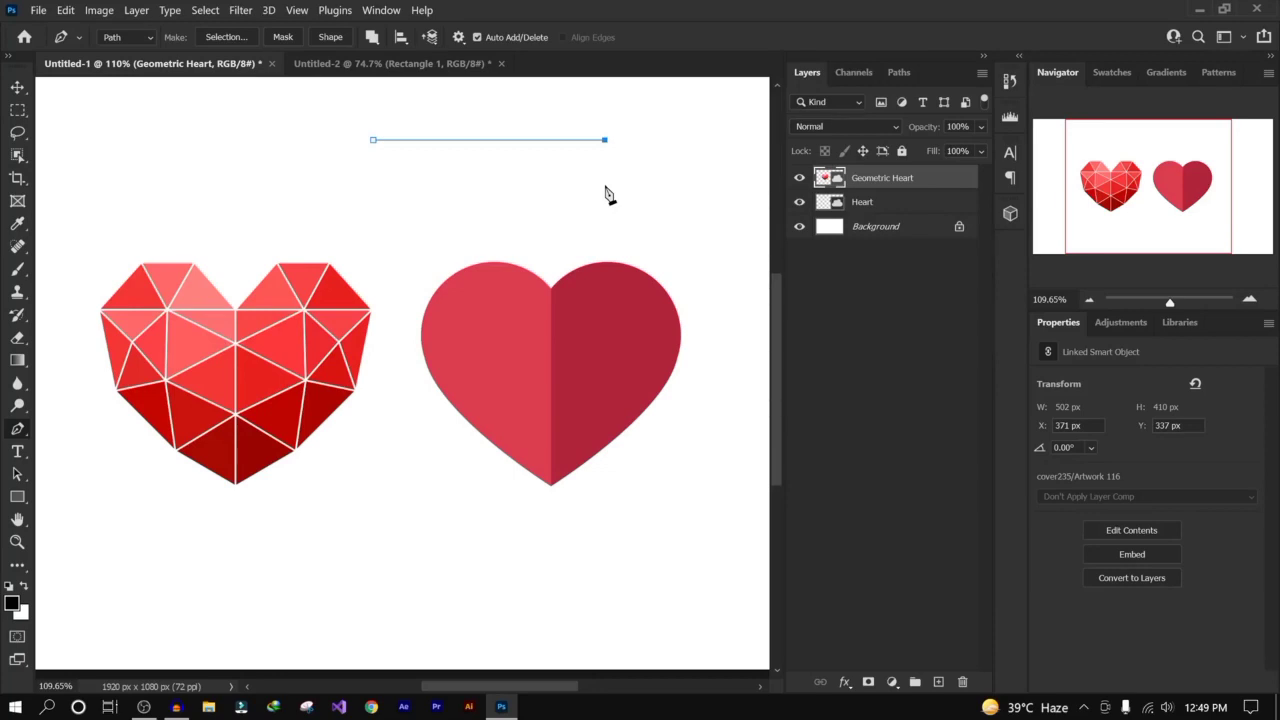
pyautogui.keyDown('shift'); pyautogui.click(604, 295); pyautogui.keyUp('shift')
pyautogui.keyDown('shift'); pyautogui.click(366, 320); pyautogui.keyUp('shift')
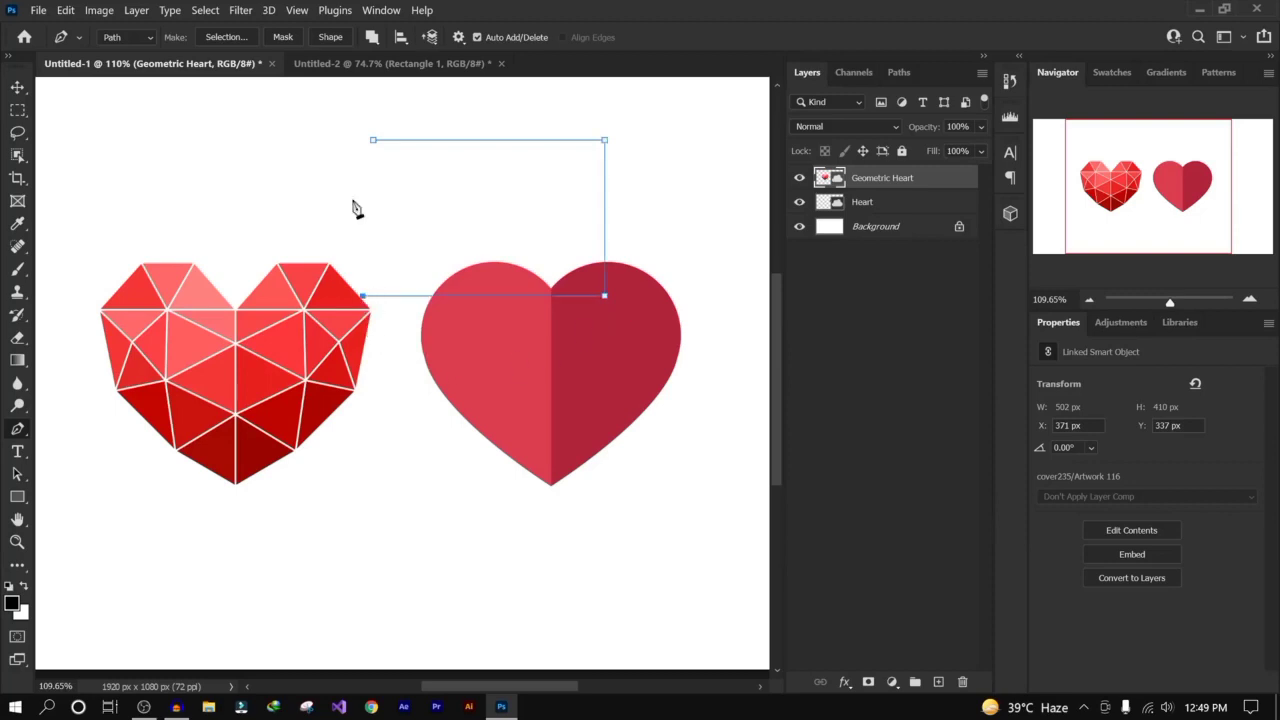
pyautogui.keyDown('shift'); pyautogui.click(356, 141); pyautogui.keyUp('shift')
pyautogui.click(372, 141)
# Step: Undo the rectangular pen path point by point
pyautogui.hotkey('ctrl', 'z')
pyautogui.hotkey('ctrl', 'z')
pyautogui.hotkey('ctrl', 'z')
pyautogui.hotkey('ctrl', 'z')
pyautogui.hotkey('ctrl', 'z')
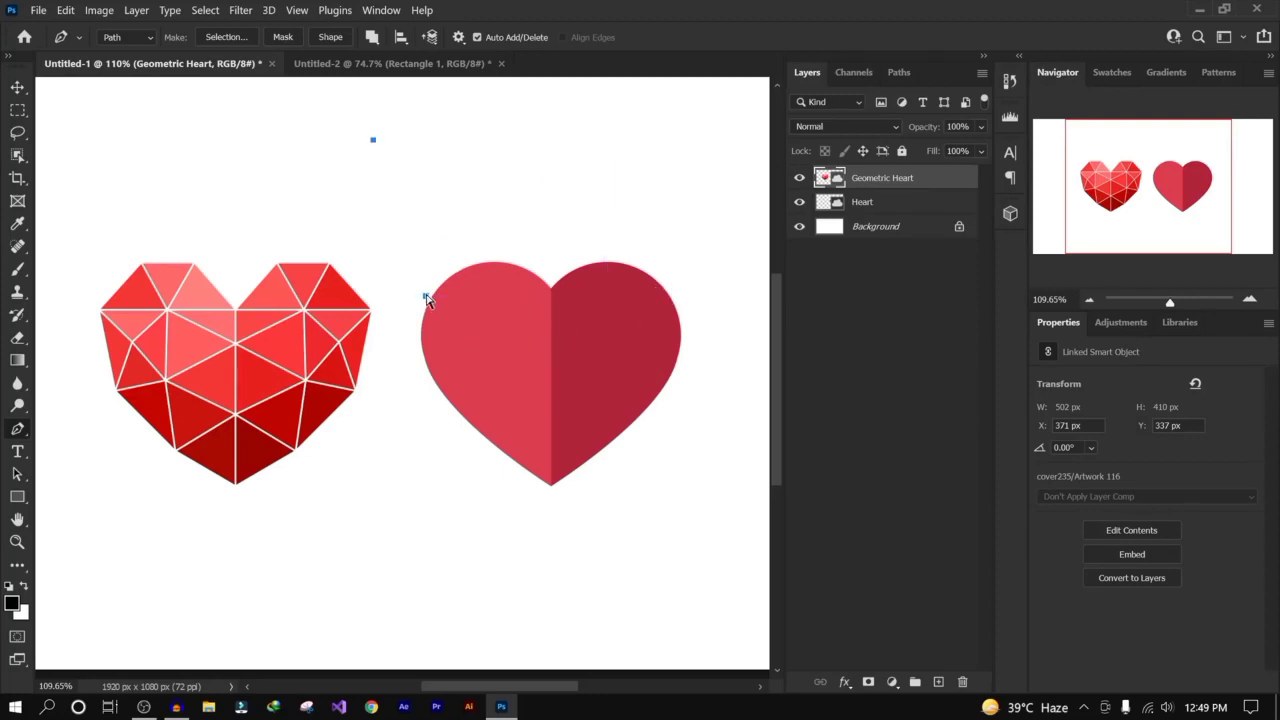
pyautogui.hotkey('ctrl', 'z')
# Step: Trace the geometric heart's outline corner by corner with straight Pen tool segments and close the path at the center notch
pyautogui.click(235, 309)
pyautogui.click(277, 262)
pyautogui.click(330, 263)
pyautogui.click(370, 311)
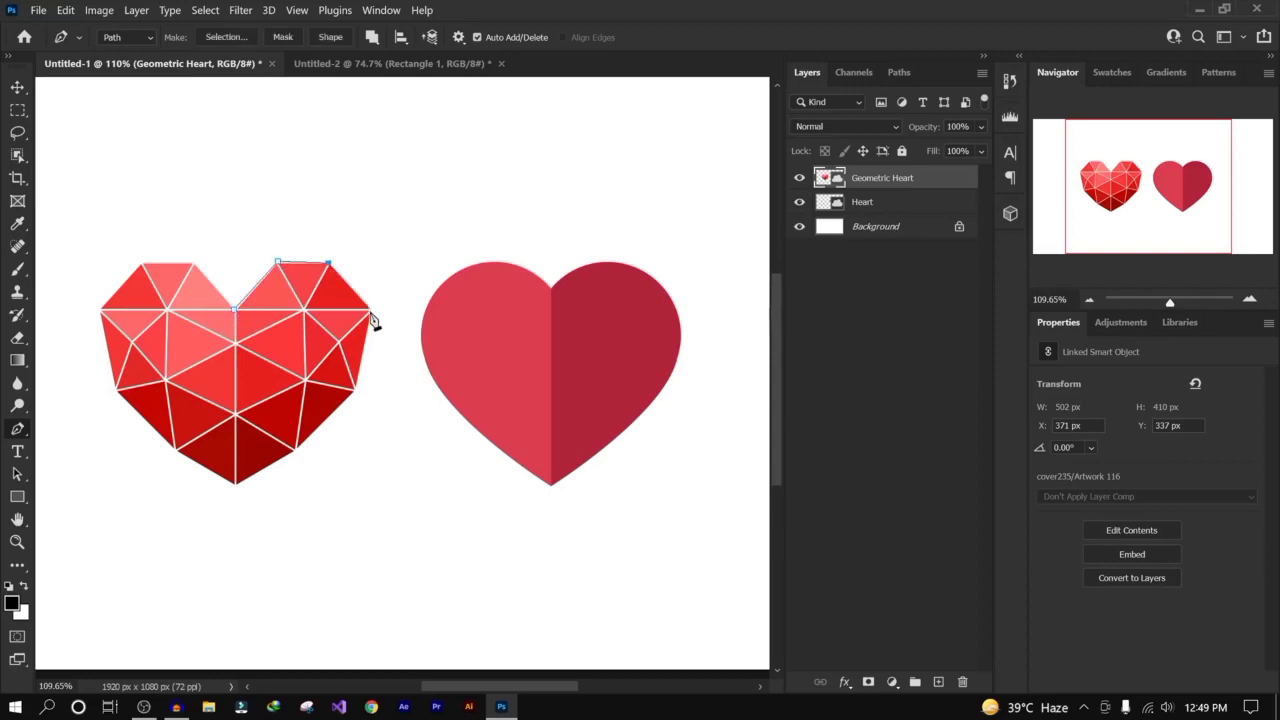
pyautogui.click(357, 389)
pyautogui.click(294, 449)
pyautogui.click(237, 484)
pyautogui.click(175, 449)
pyautogui.click(115, 389)
pyautogui.click(101, 311)
pyautogui.click(143, 264)
pyautogui.click(191, 264)
pyautogui.click(235, 310)
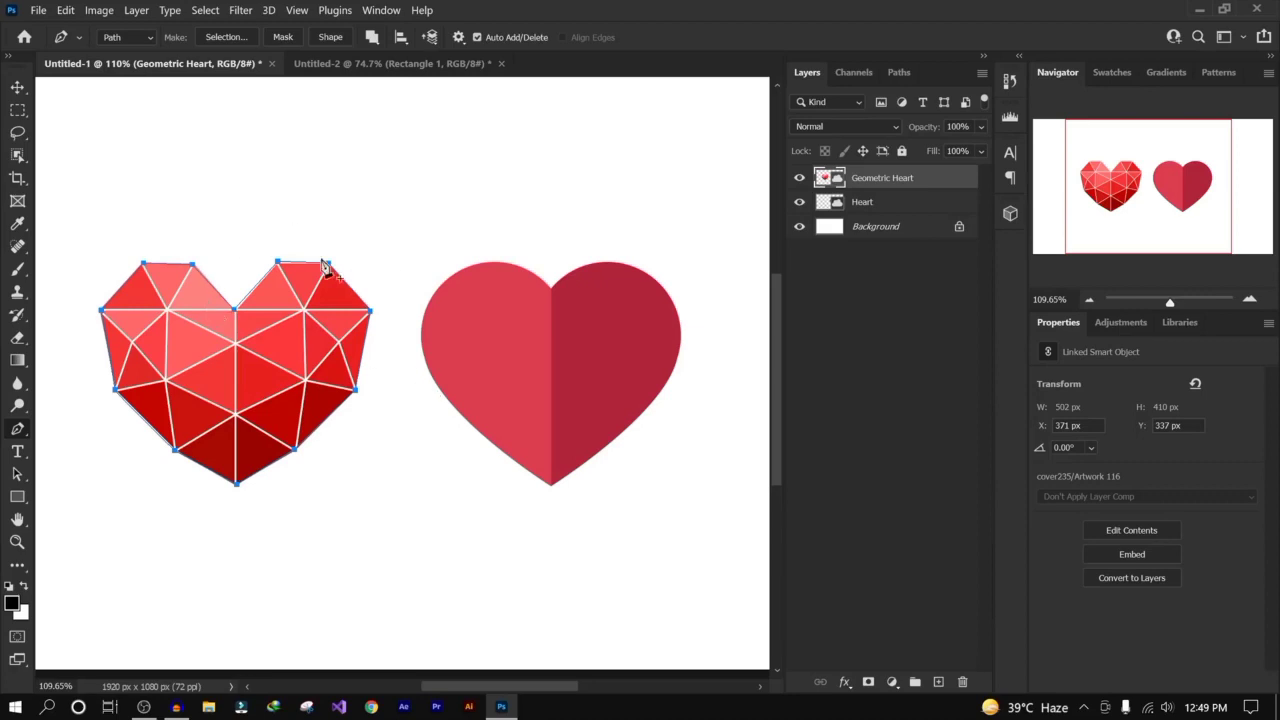
# Step: Convert the heart-shaped path into a selection, and undo the conversion
pyautogui.click(236, 37)
pyautogui.click(494, 322)
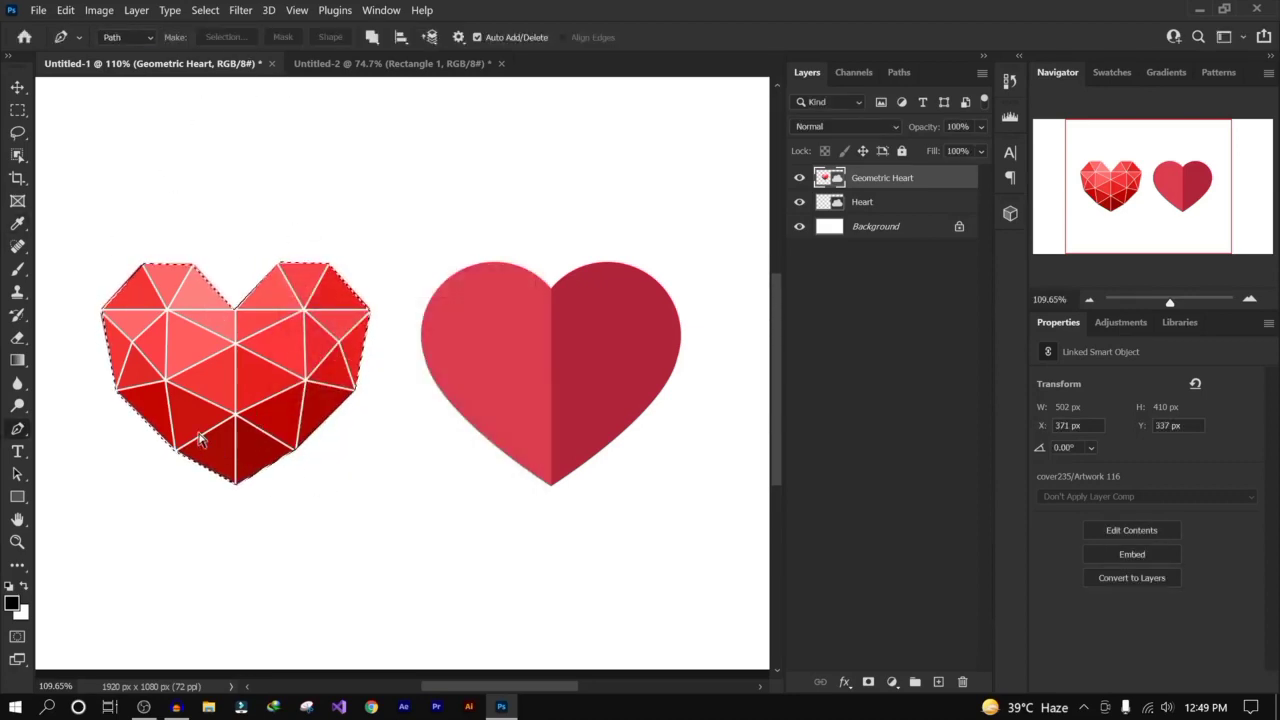
pyautogui.hotkey('ctrl', 'd')
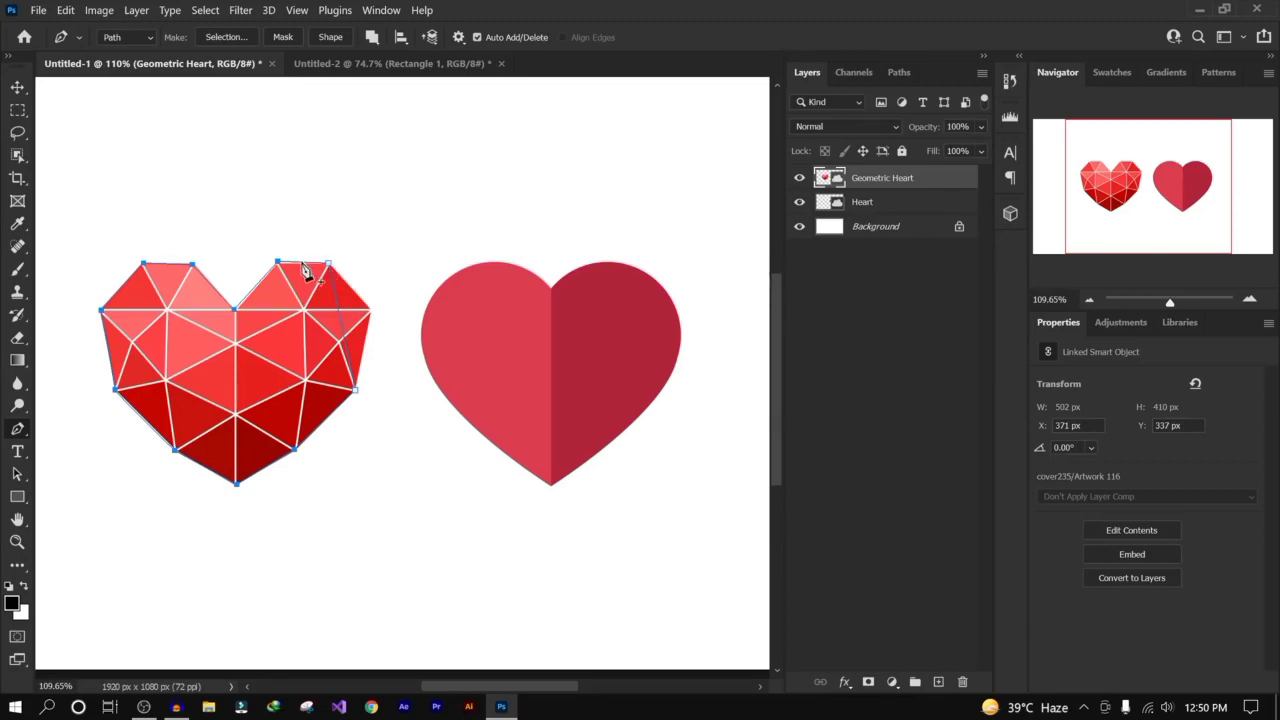
# Step: Add an anchor point to the segment inside the geometric heart's right side and move it out to the heart's right corner
pyautogui.click(342, 326)
pyautogui.click(18, 474)
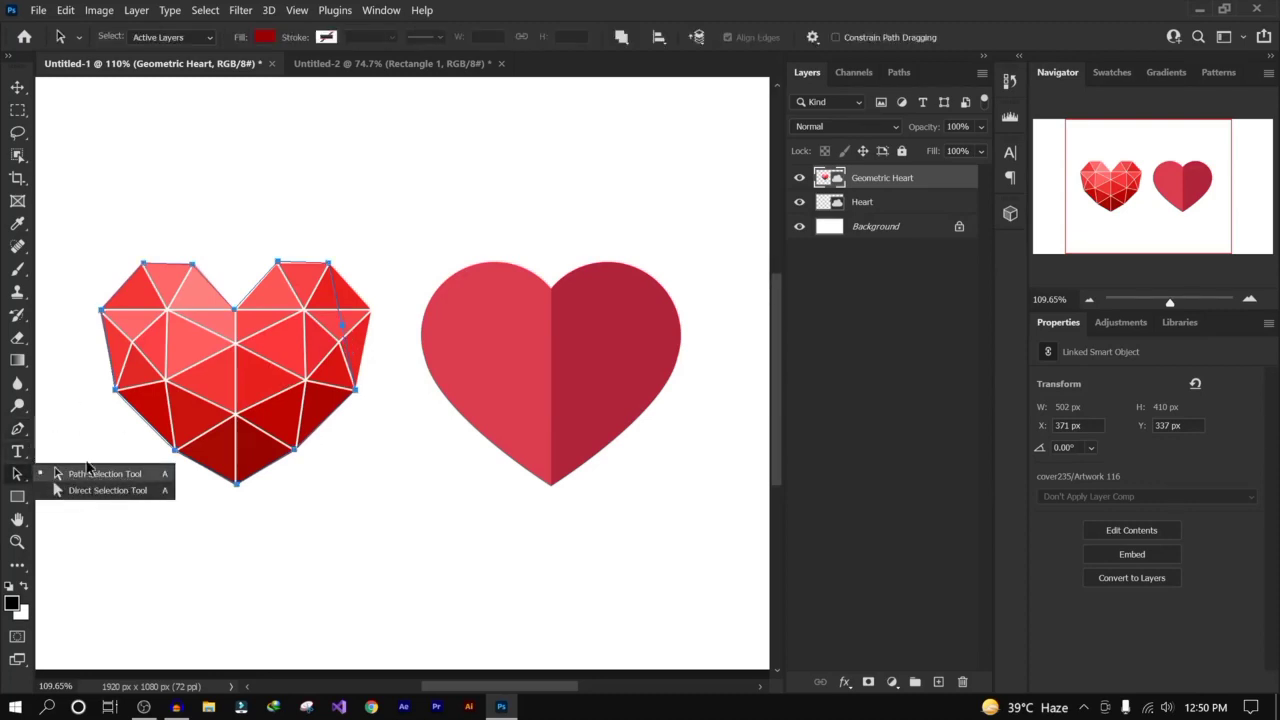
pyautogui.click(18, 428)
pyautogui.click(68, 428)
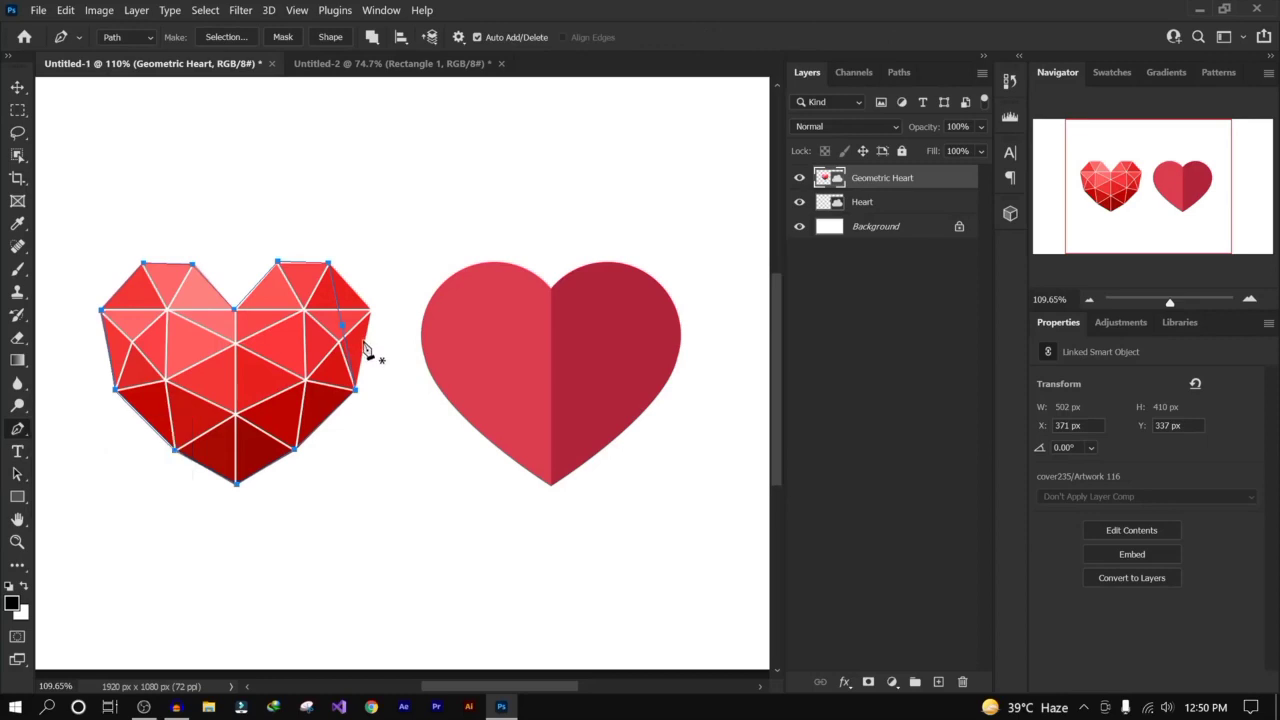
pyautogui.click(343, 331)
pyautogui.moveTo(343, 333); pyautogui.dragTo(369, 317)
# Step: Bend the path segments on both sides of the right corner into curves and shift the upper-right anchor point inward
pyautogui.moveTo(377, 340); pyautogui.dragTo(373, 315)
pyautogui.moveTo(372, 314); pyautogui.dragTo(379, 366)
pyautogui.click(279, 265)
pyautogui.keyDown('ctrl'); pyautogui.click(328, 264); pyautogui.keyUp('ctrl')
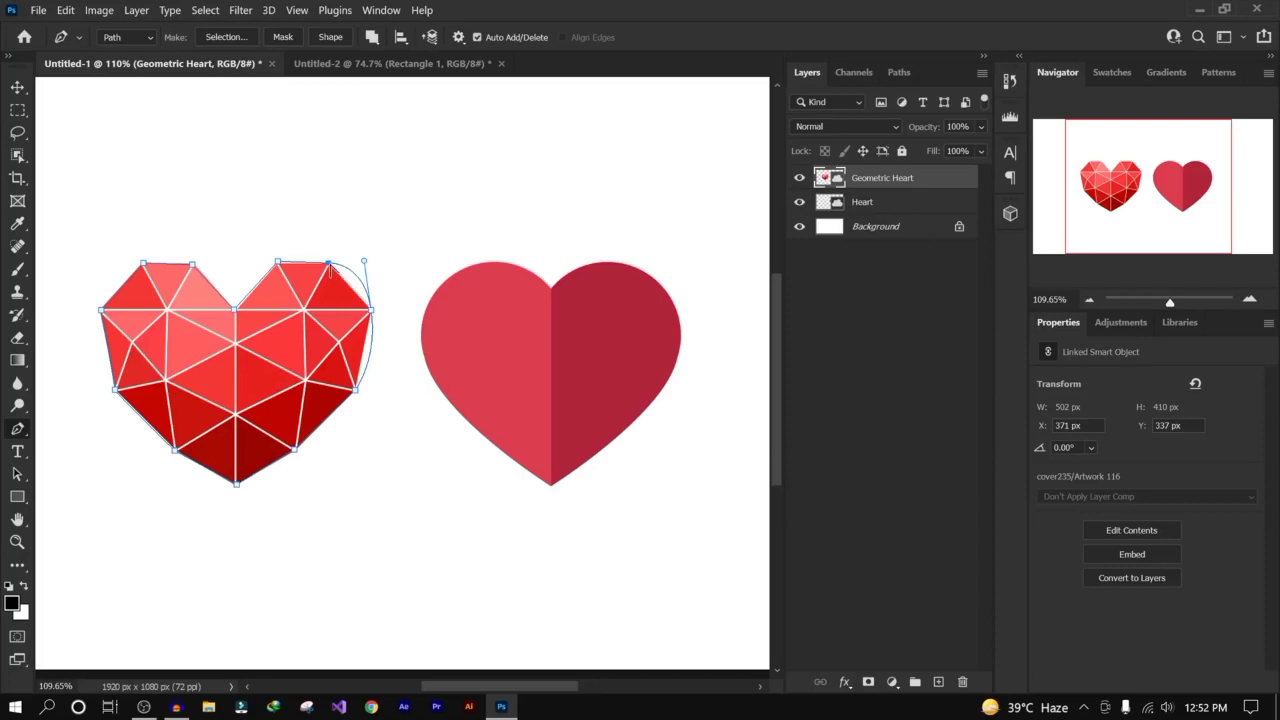
pyautogui.moveTo(329, 266); pyautogui.dragTo(353, 292)
# Step: Undo the curve edits and the entire path traced around the geometric heart
pyautogui.hotkey('ctrl', 'z')
pyautogui.hotkey('ctrl', 'z')
pyautogui.hotkey('ctrl', 'z')
pyautogui.hotkey('ctrl', 'z')
pyautogui.hotkey('ctrl', 'z')
pyautogui.hotkey('ctrl', 'z')
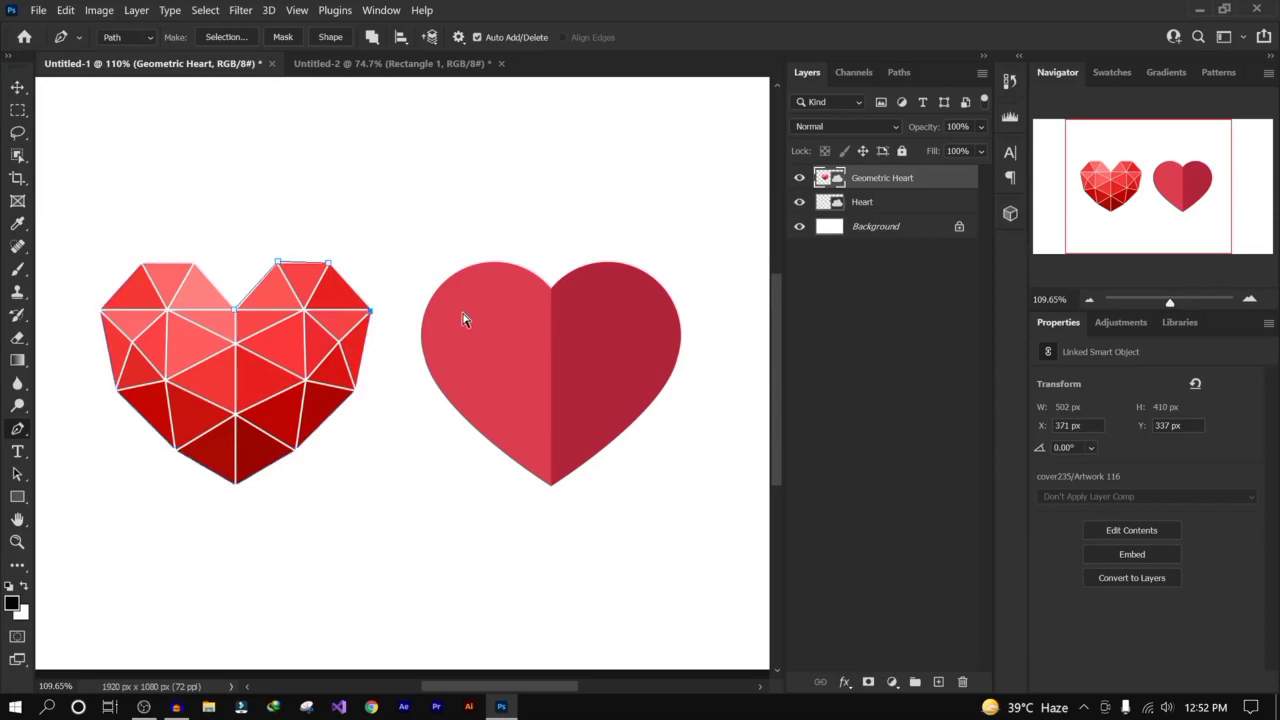
pyautogui.hotkey('ctrl', 'z')
pyautogui.hotkey('ctrl', 'z')
pyautogui.hotkey('ctrl', 'z')
pyautogui.hotkey('ctrl', 'z')
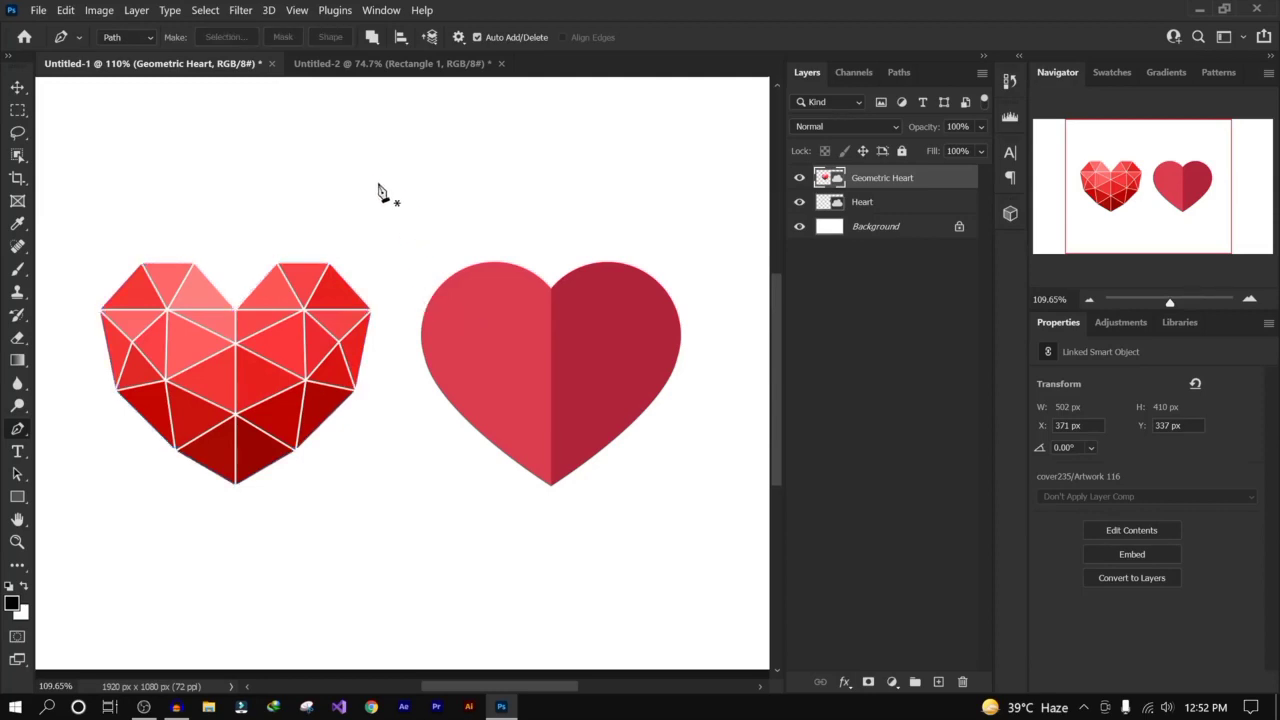
# Step: Draw an S-shaped, three-point Pen path above the hearts with a smooth middle anchor point
pyautogui.click(336, 174)
pyautogui.keyDown('shift'); pyautogui.click(552, 188); pyautogui.keyUp('shift')
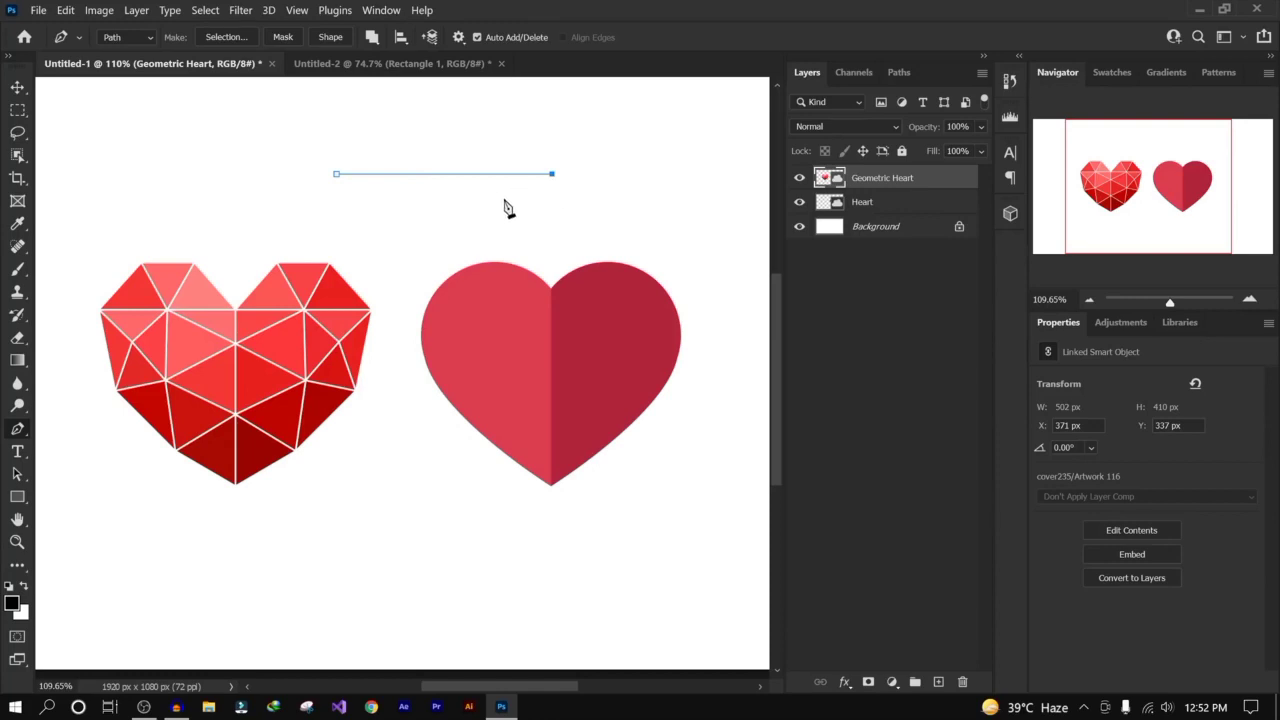
pyautogui.hotkey('ctrl', 'z')
pyautogui.click(507, 172)
pyautogui.moveTo(507, 172); pyautogui.dragTo(583, 216)
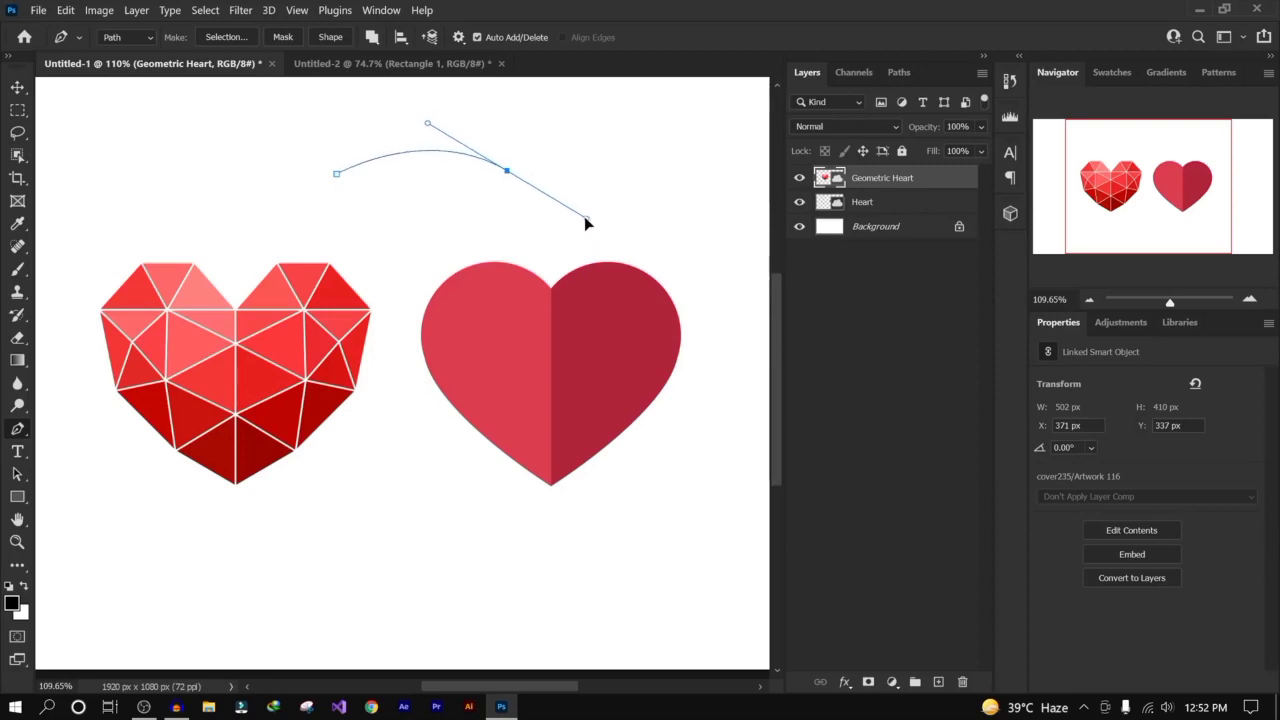
pyautogui.click(670, 156)
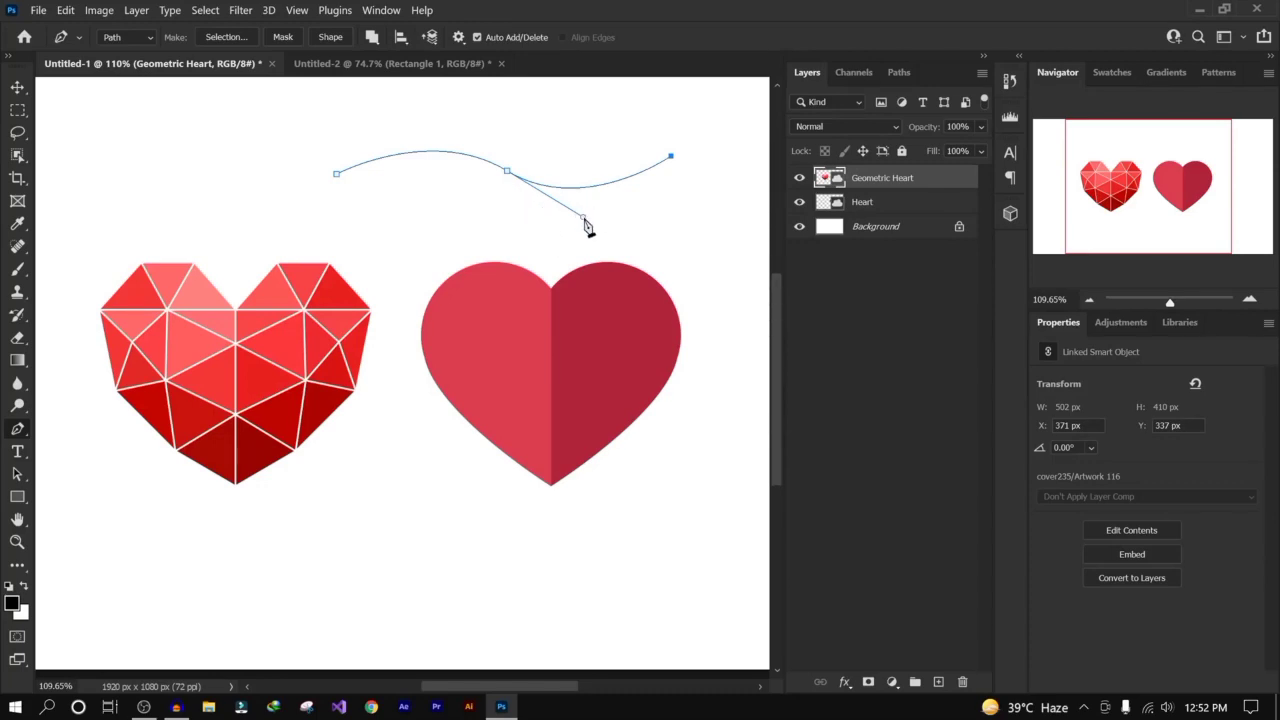
# Step: Reshape the S-curve by shifting its middle anchor point slightly and steepening that point's direction handles
pyautogui.moveTo(584, 220)
pyautogui.mouseDown()
pyautogui.moveTo(569, 249)
pyautogui.moveTo(576, 215)
pyautogui.mouseUp()
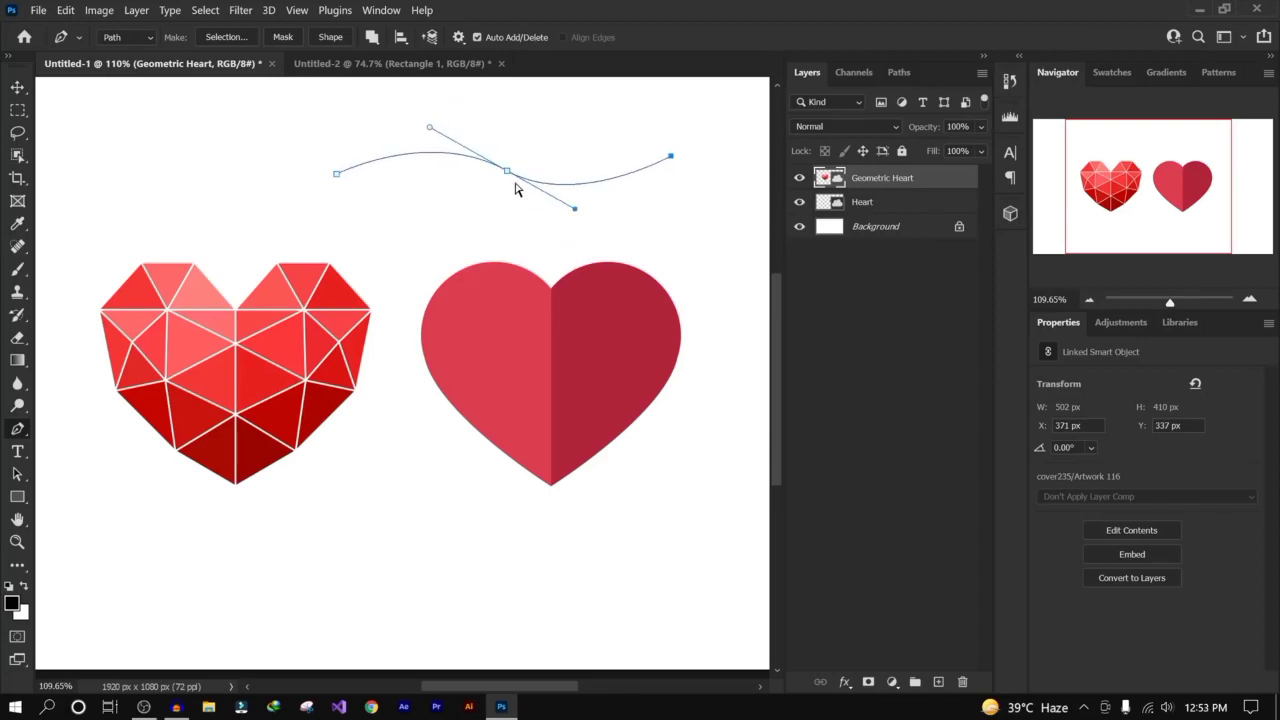
pyautogui.moveTo(508, 176)
pyautogui.mouseDown()
pyautogui.moveTo(534, 126)
pyautogui.moveTo(469, 214)
pyautogui.moveTo(520, 177)
pyautogui.moveTo(505, 178)
pyautogui.mouseUp()
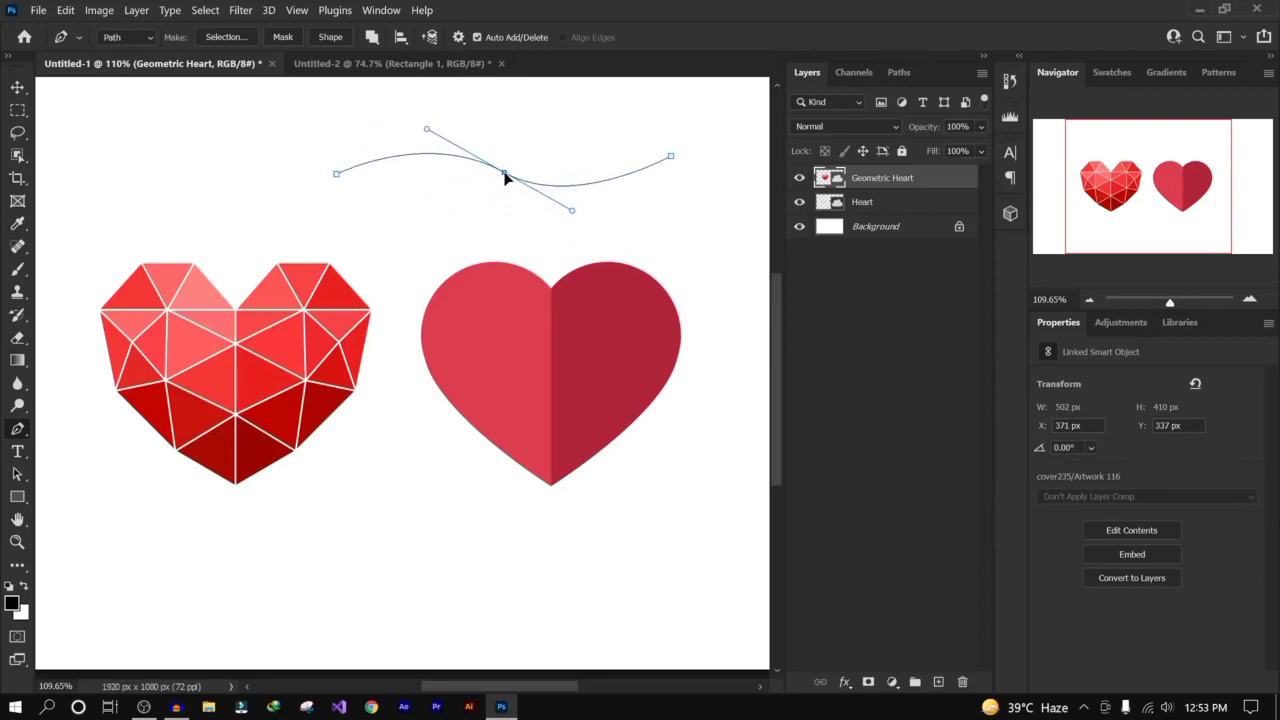
pyautogui.moveTo(572, 211); pyautogui.dragTo(566, 232)
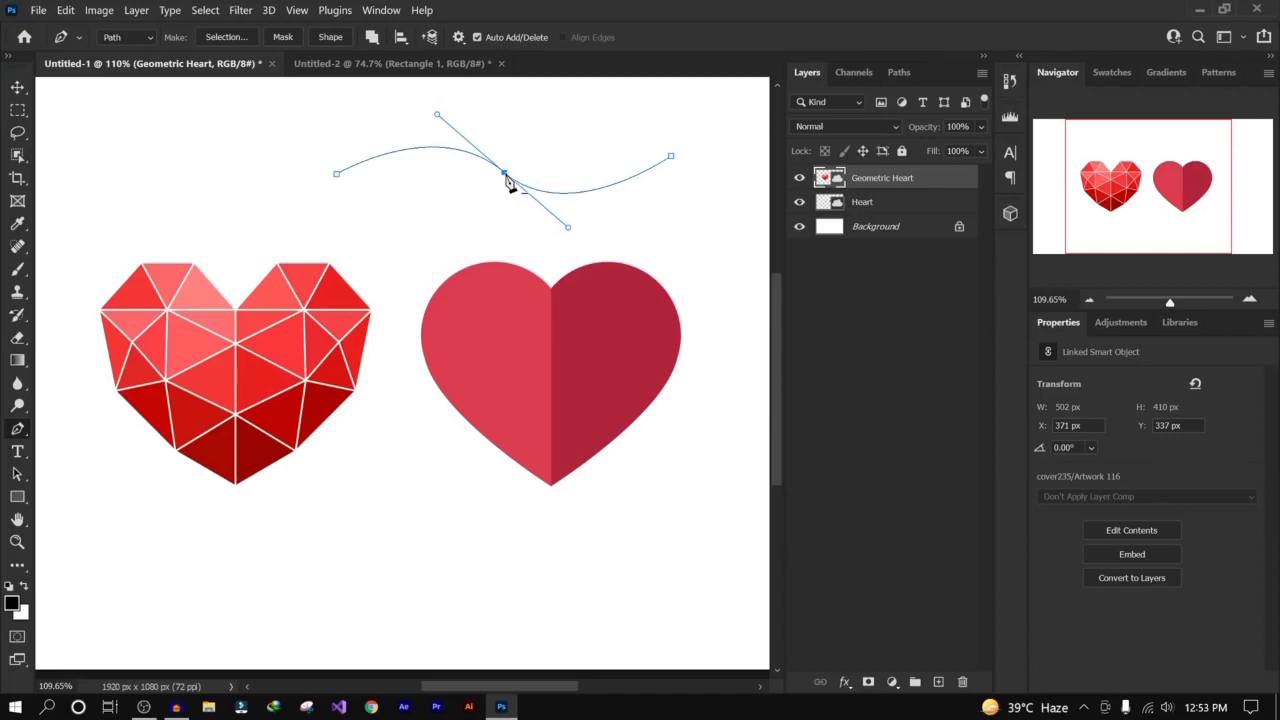
# Step: Try to extend the S-curve path from its right end with several more anchor points placed over the plain heart
pyautogui.click(671, 157)
pyautogui.moveTo(497, 266); pyautogui.dragTo(384, 222)
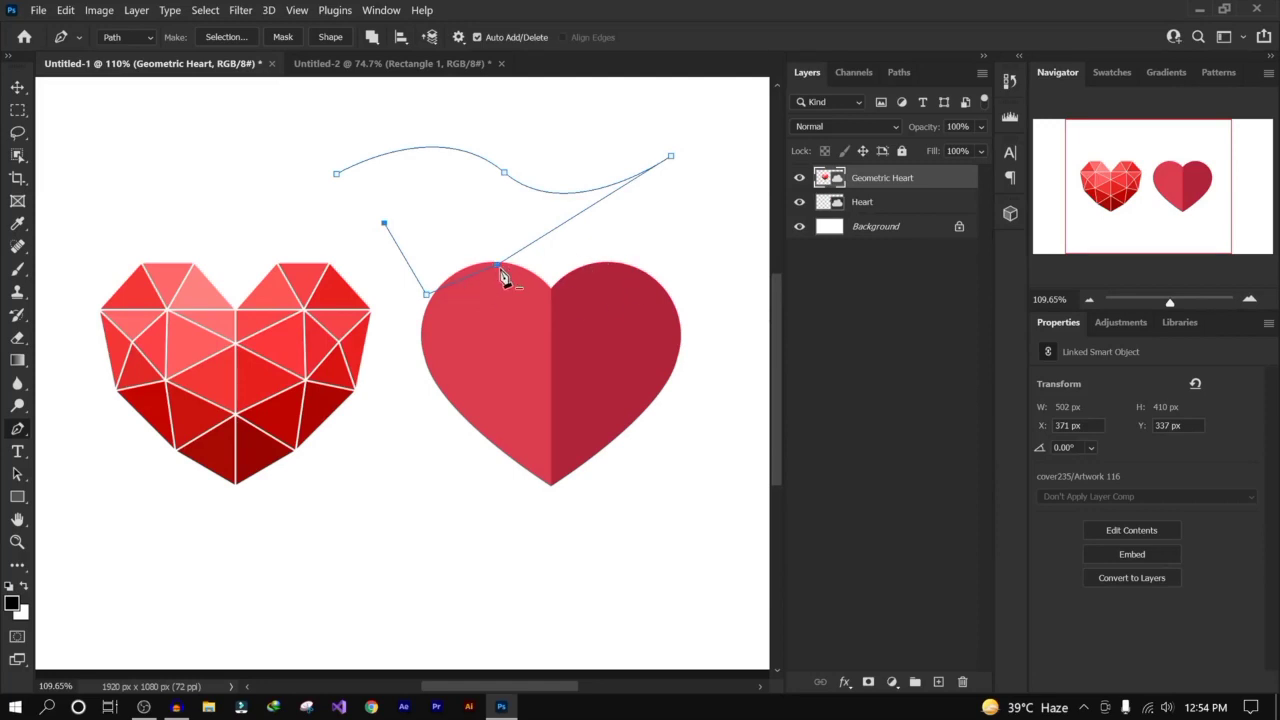
pyautogui.moveTo(622, 271); pyautogui.dragTo(615, 324)
pyautogui.hotkey('ctrl', 'z')
pyautogui.click(336, 174)
pyautogui.keyDown('ctrl'); pyautogui.click(501, 264); pyautogui.keyUp('ctrl')
# Step: Undo the added anchor points and the entire S-curve path above the hearts
pyautogui.hotkey('ctrl', 'z')
pyautogui.hotkey('ctrl', 'z')
pyautogui.hotkey('ctrl', 'z')
pyautogui.hotkey('ctrl', 'z')
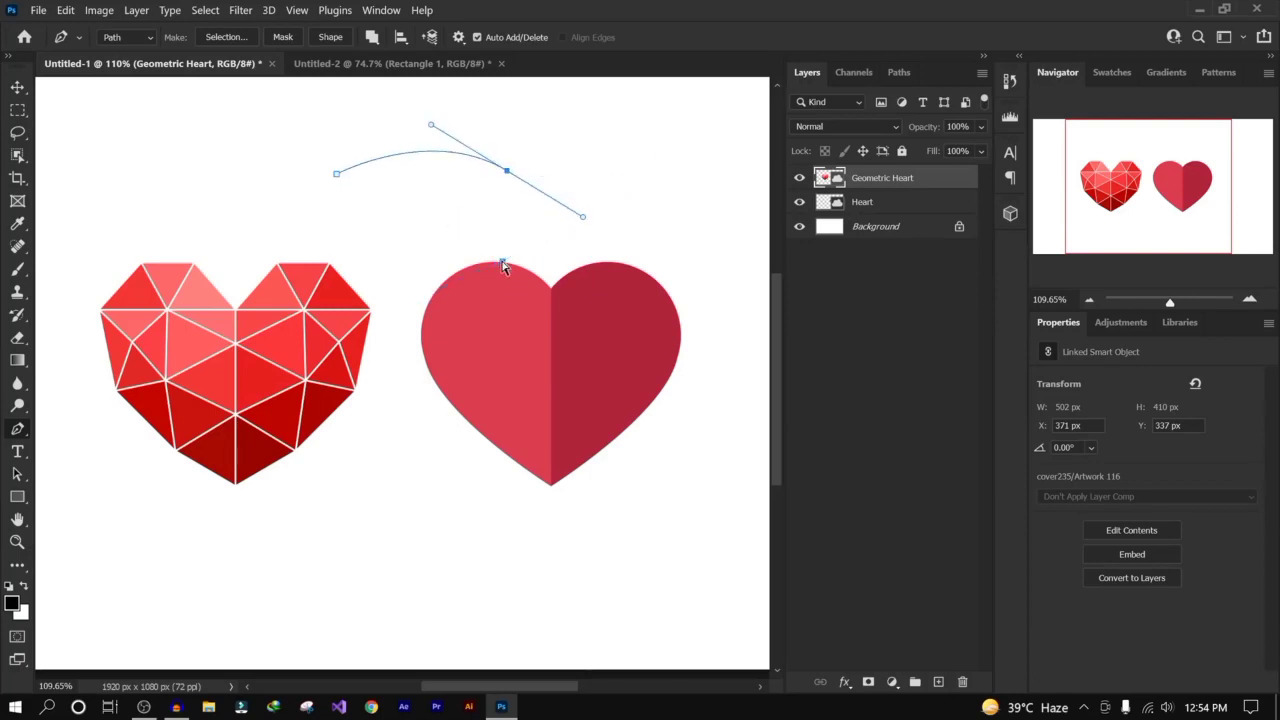
pyautogui.hotkey('ctrl', 'z')
pyautogui.hotkey('ctrl', 'z')
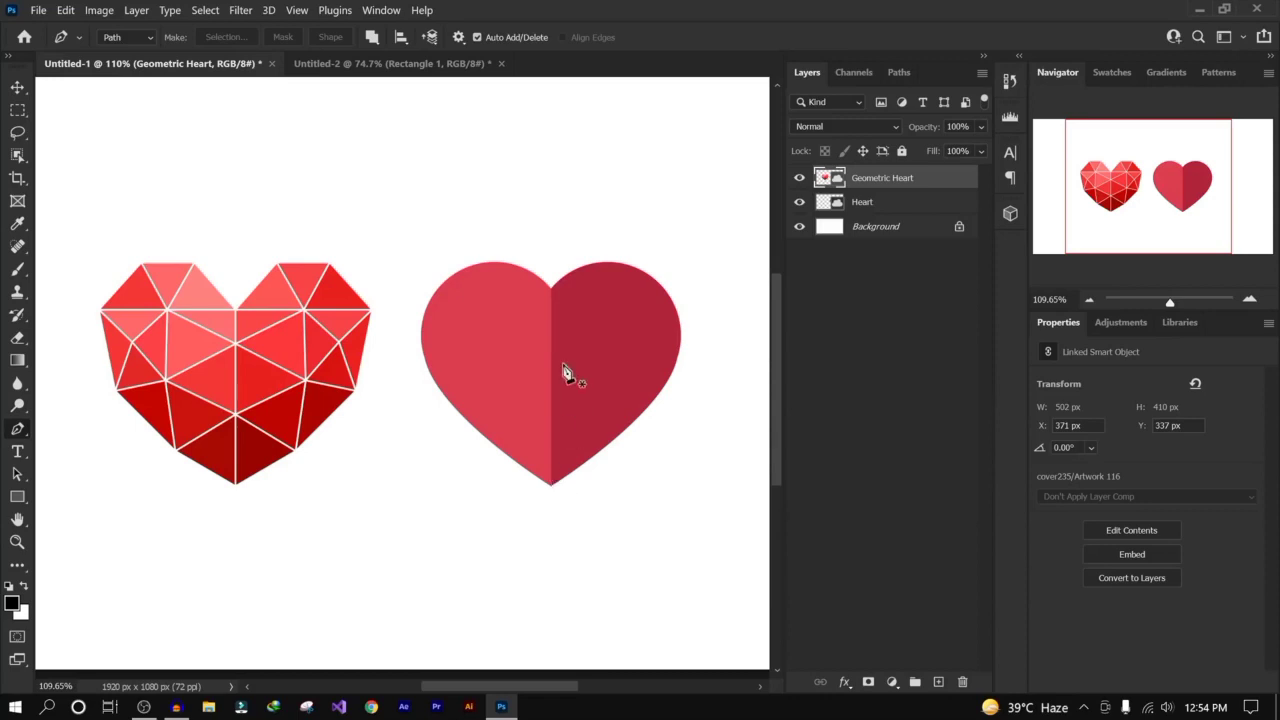
# Step: Draw a closed four-point Pen path around the plain heart through its top notch, right side, bottom tip and left side
pyautogui.click(551, 289)
pyautogui.moveTo(686, 355); pyautogui.dragTo(723, 467)
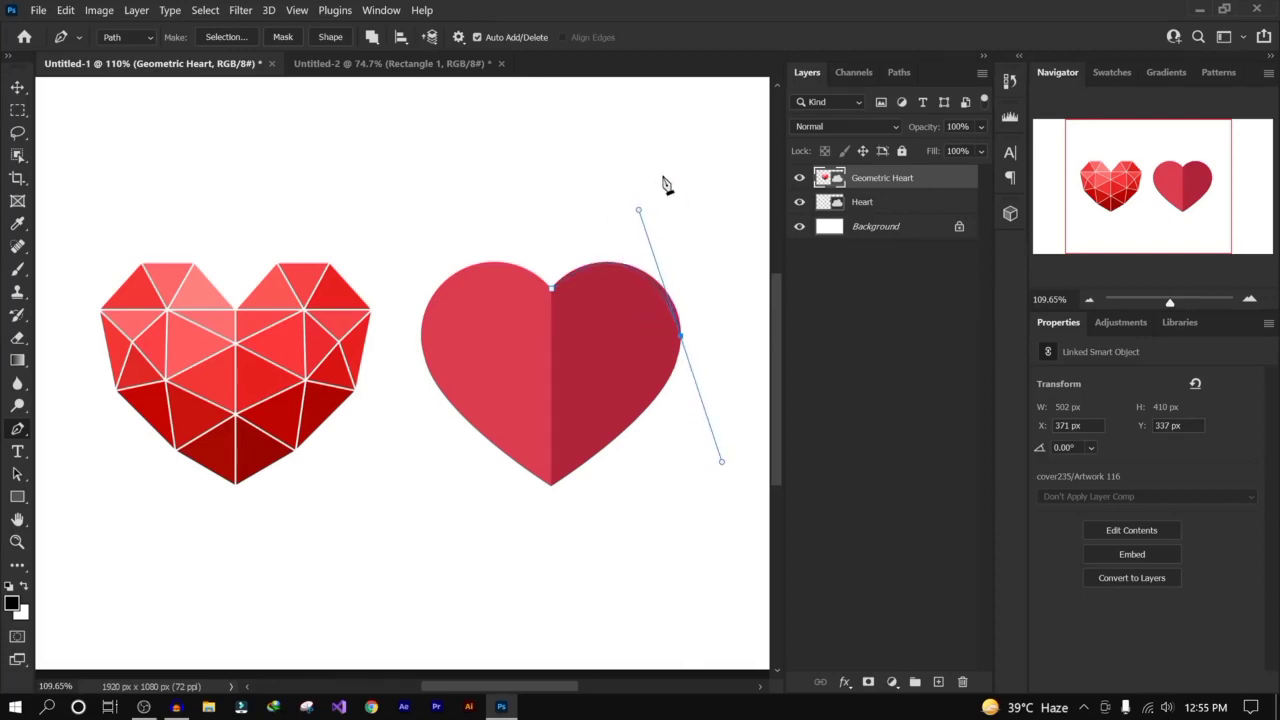
pyautogui.click(551, 486)
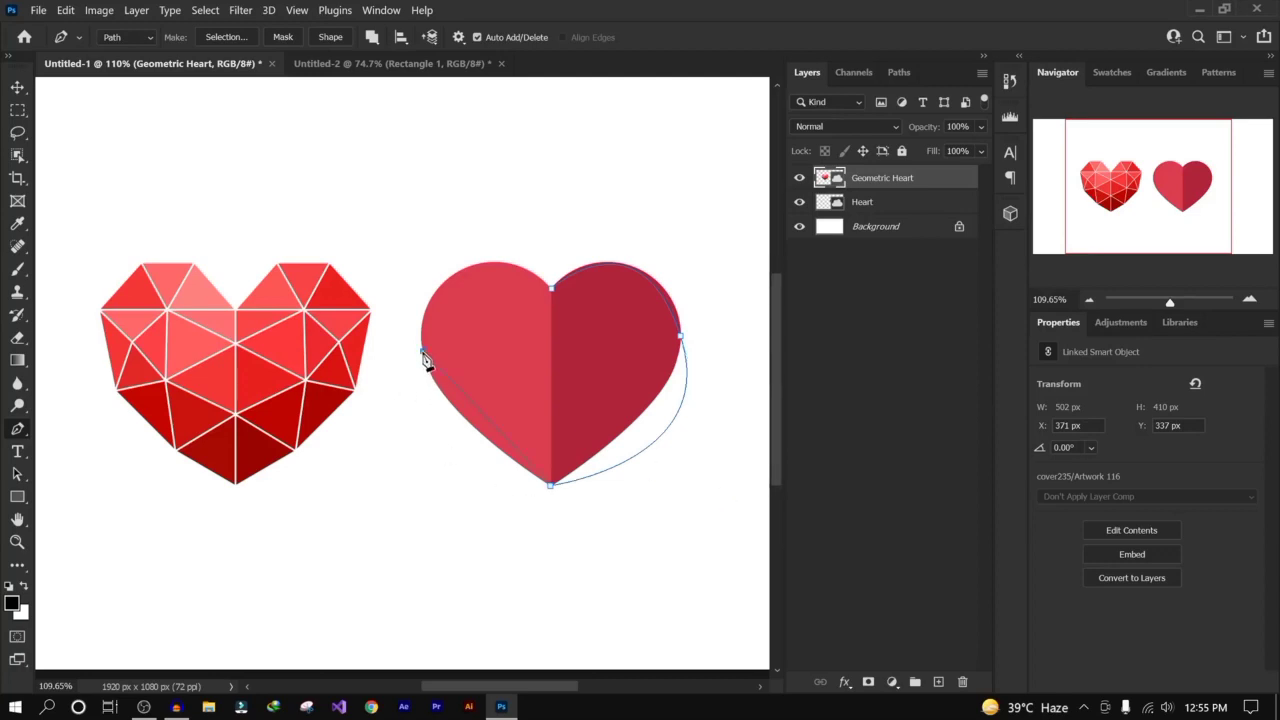
pyautogui.moveTo(422, 350); pyautogui.dragTo(397, 272)
pyautogui.moveTo(553, 292); pyautogui.dragTo(588, 349)
# Step: Adjust the direction handles of the path's right anchor point to bring the curve closer to the heart's right side
pyautogui.hotkey('ctrl', '+')
pyautogui.hotkey('ctrl', '+')
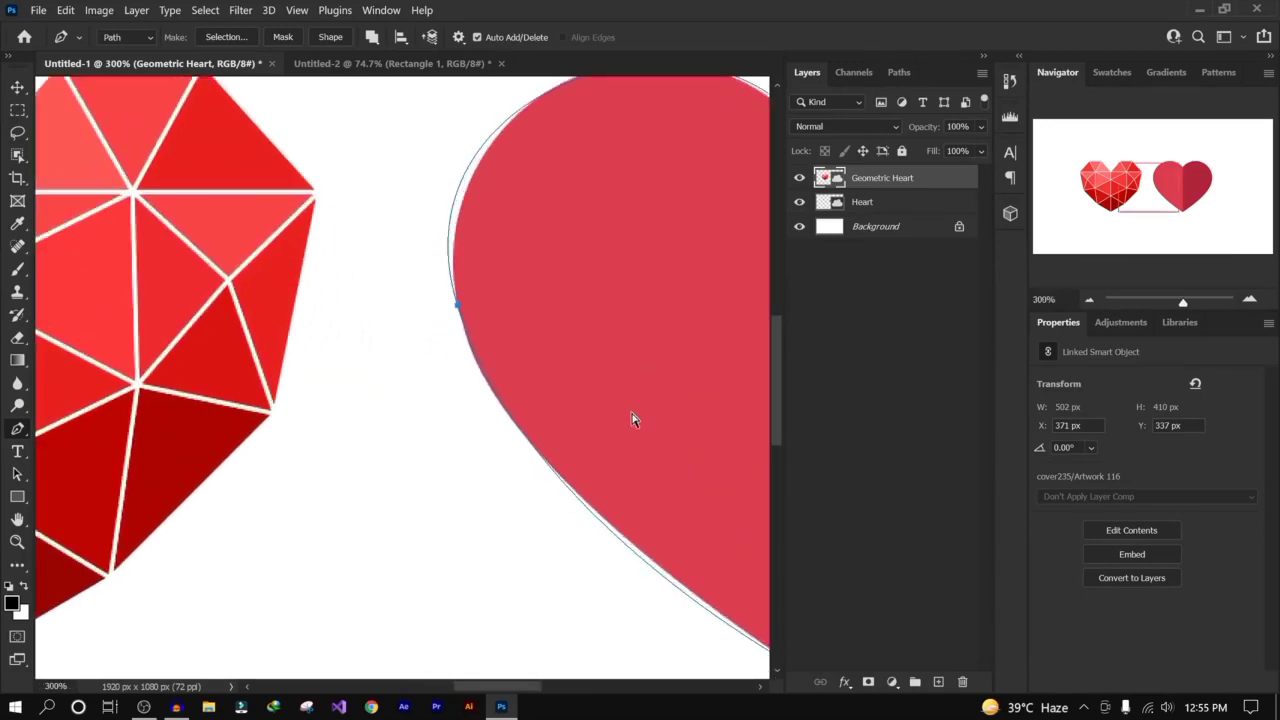
pyautogui.hotkey('ctrl', '-')
pyautogui.hscroll(3, 386, 306)
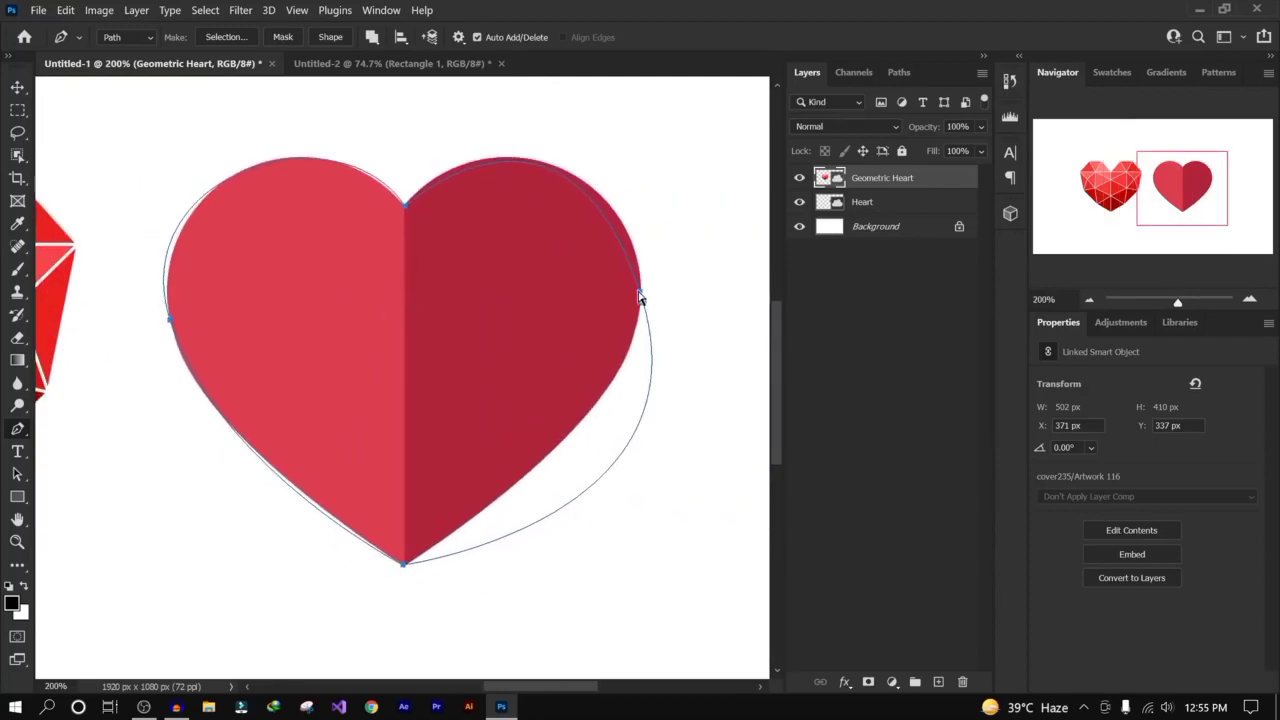
pyautogui.moveTo(640, 297); pyautogui.dragTo(715, 521)
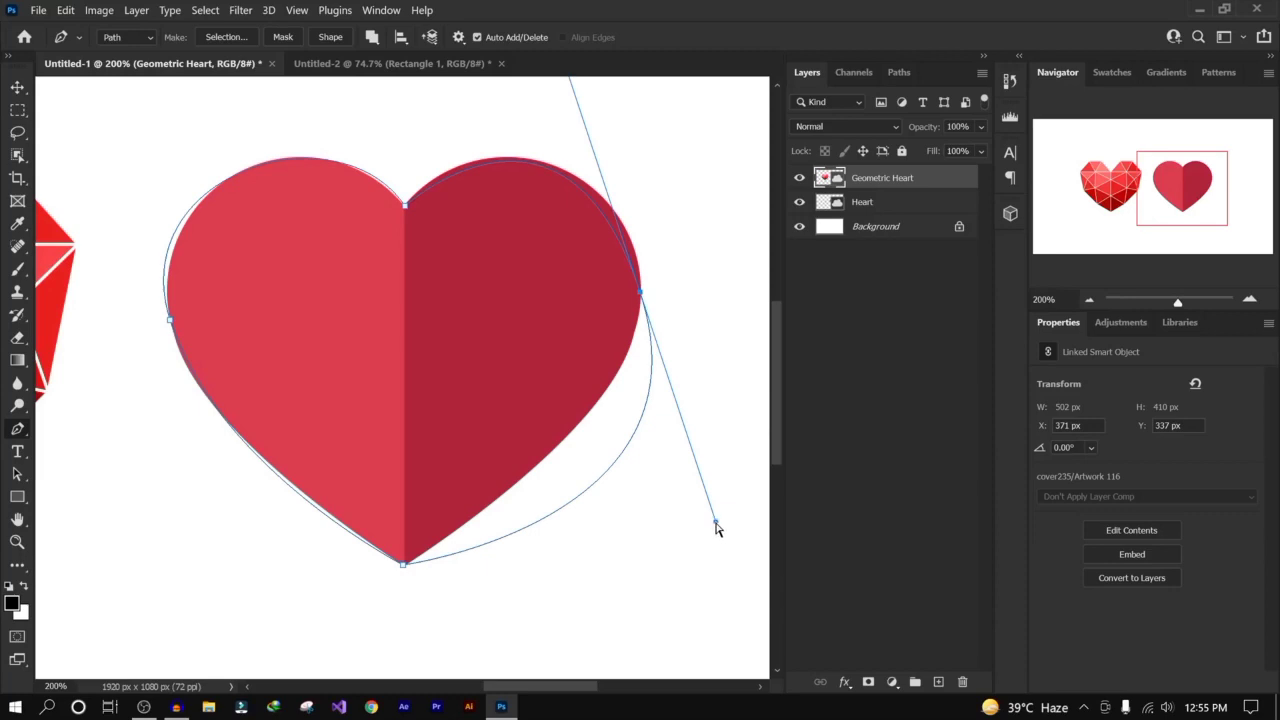
pyautogui.moveTo(716, 527); pyautogui.dragTo(689, 481)
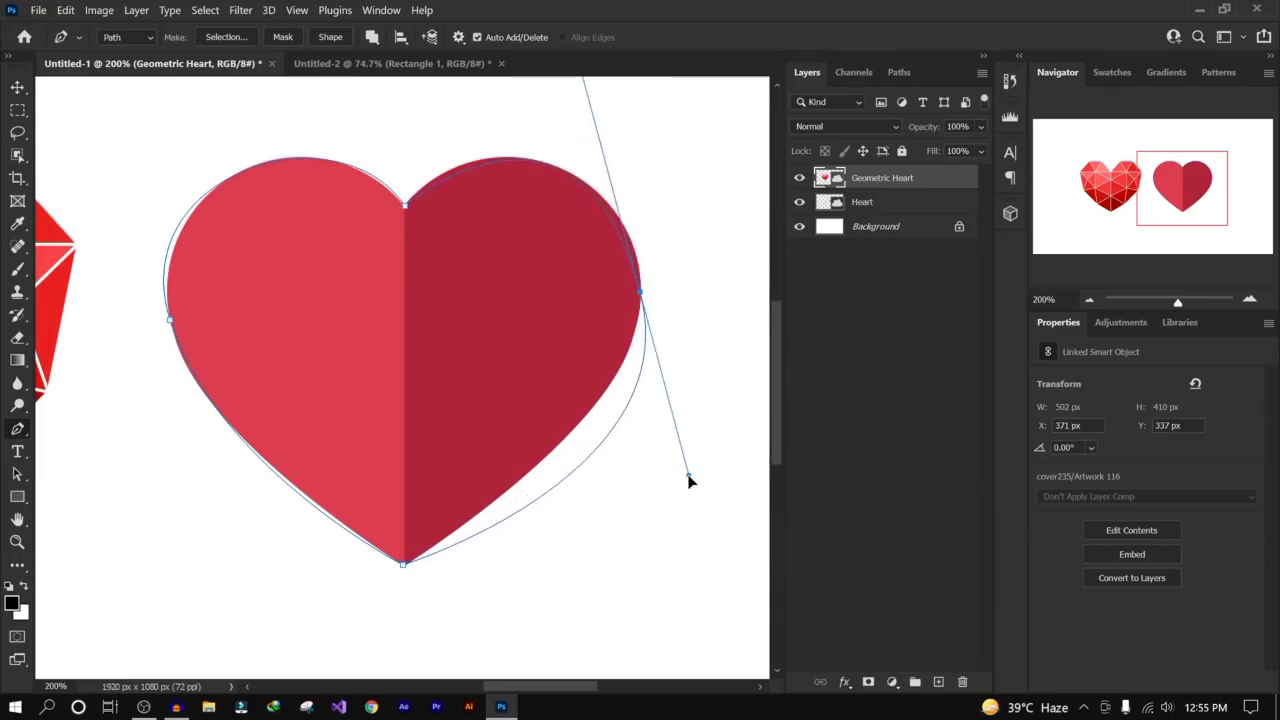
pyautogui.moveTo(623, 409); pyautogui.dragTo(548, 377)
pyautogui.moveTo(649, 531)
pyautogui.mouseDown()
pyautogui.moveTo(634, 543)
pyautogui.moveTo(622, 533)
pyautogui.moveTo(667, 520)
pyautogui.mouseUp()
pyautogui.moveTo(511, 122); pyautogui.dragTo(496, 104)
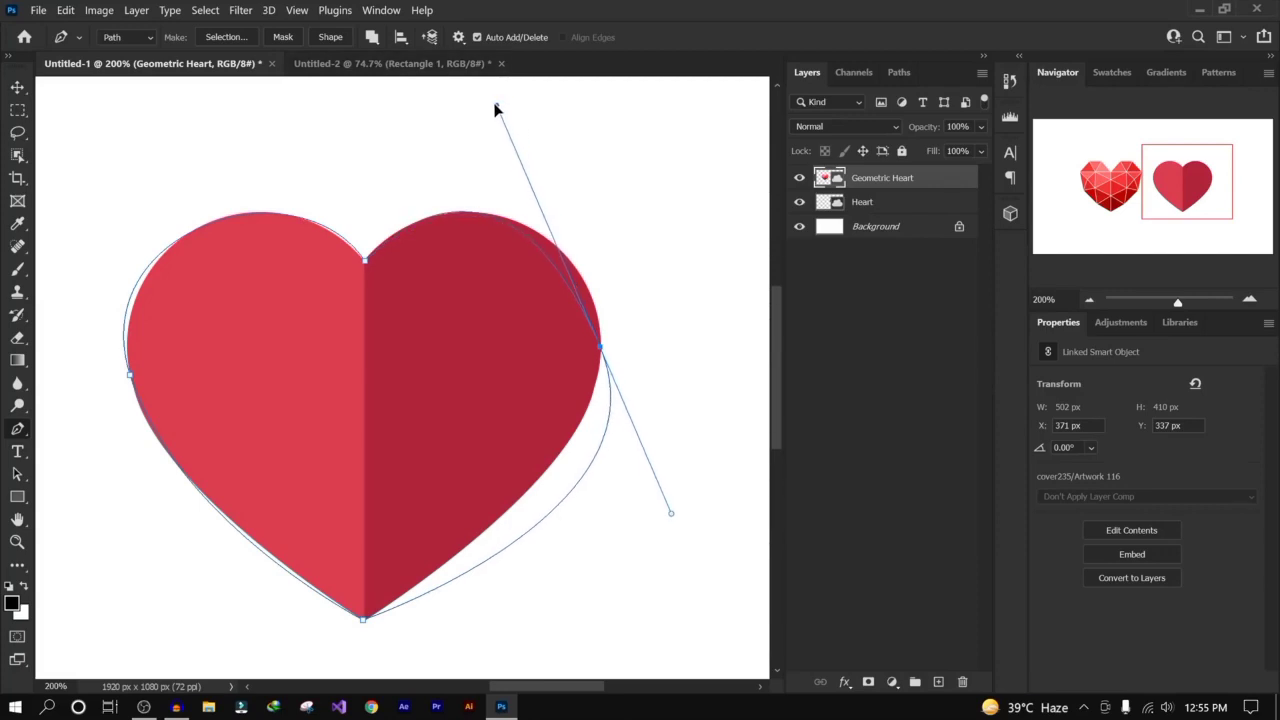
# Step: Move the right anchor point slightly up and angle its upper and lower handles independently to follow the heart's right edge
pyautogui.moveTo(600, 350); pyautogui.dragTo(601, 336)
pyautogui.moveTo(497, 93)
pyautogui.mouseDown()
pyautogui.moveTo(510, 124)
pyautogui.moveTo(492, 118)
pyautogui.mouseUp()
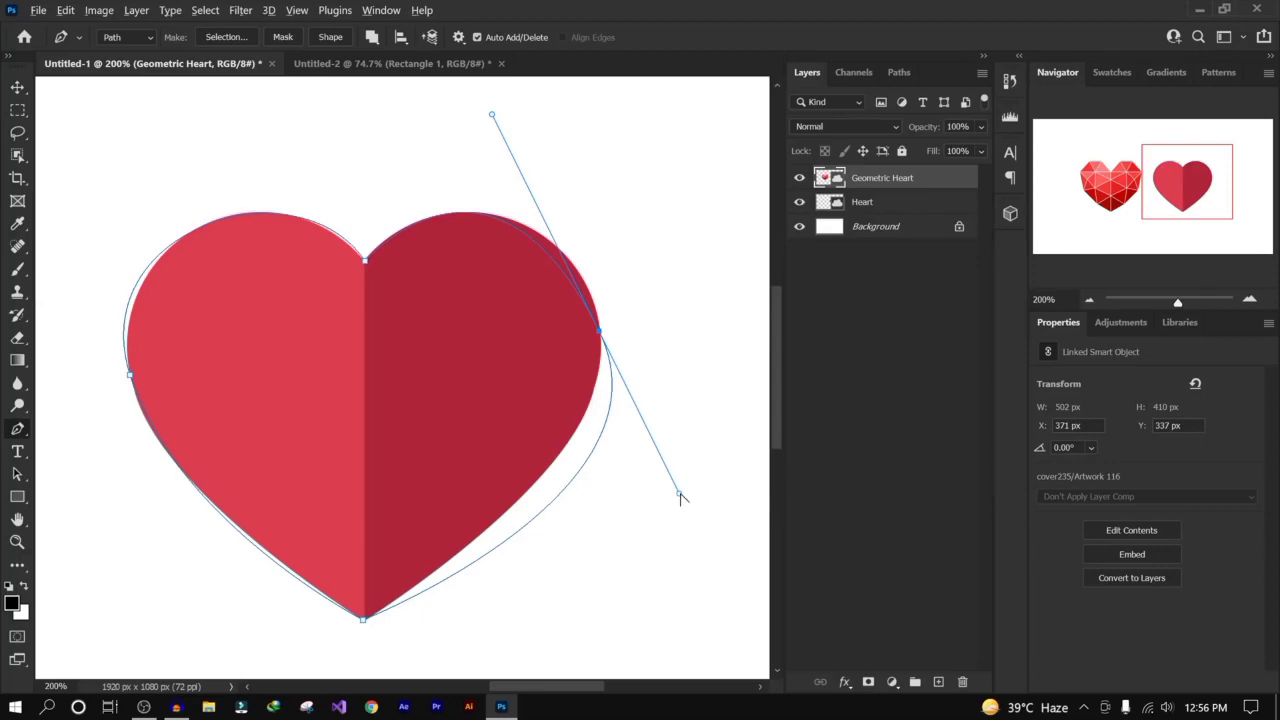
pyautogui.moveTo(679, 495); pyautogui.dragTo(621, 469)
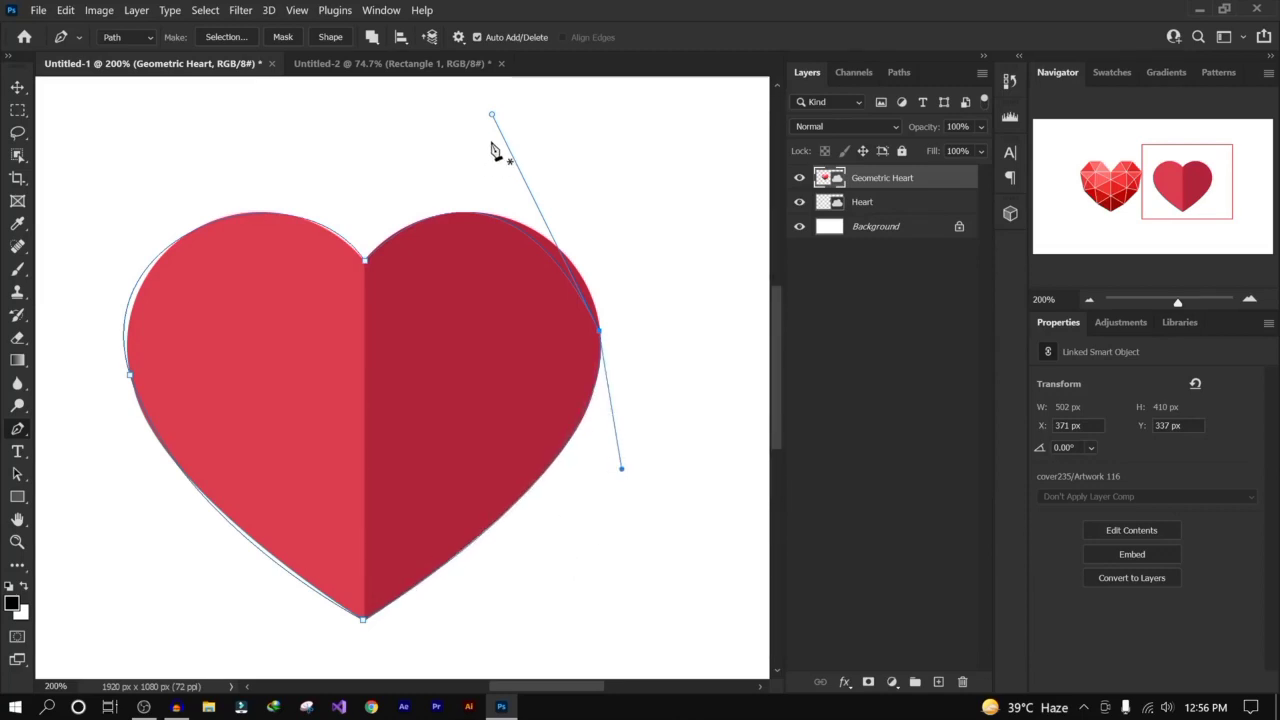
pyautogui.moveTo(492, 118); pyautogui.dragTo(557, 137)
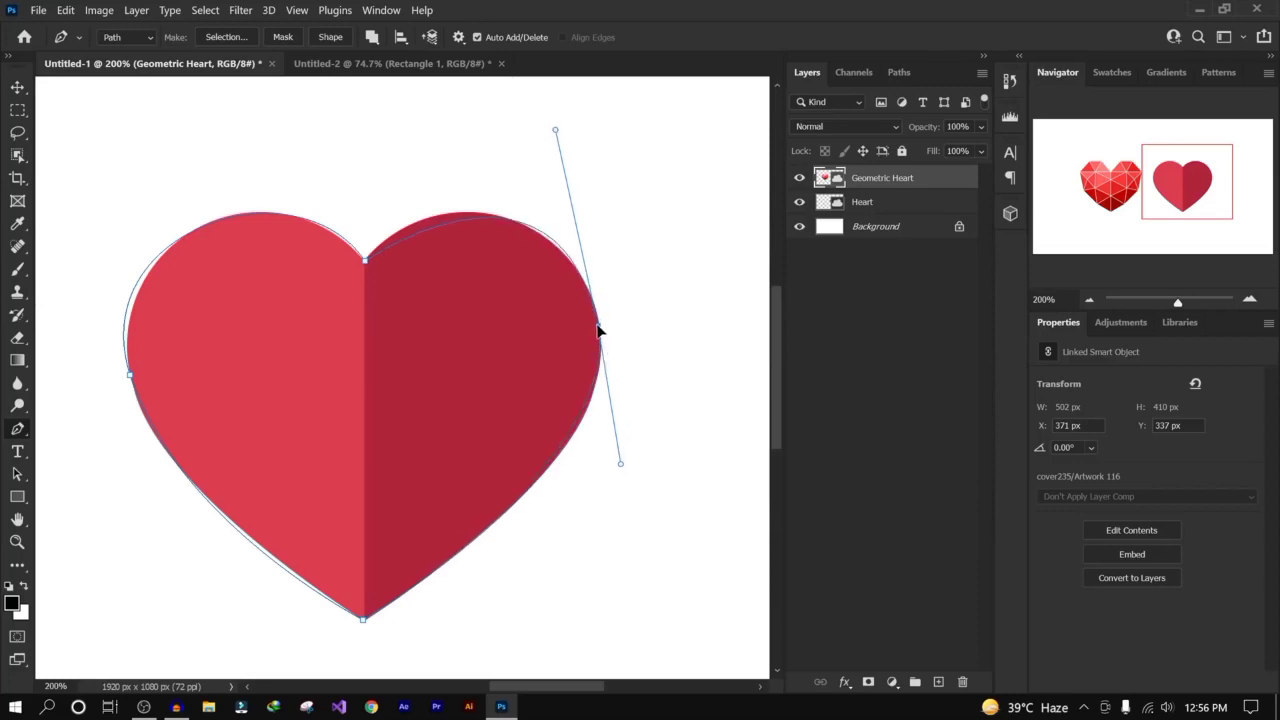
pyautogui.moveTo(599, 332); pyautogui.dragTo(601, 328)
pyautogui.moveTo(557, 132); pyautogui.dragTo(550, 132)
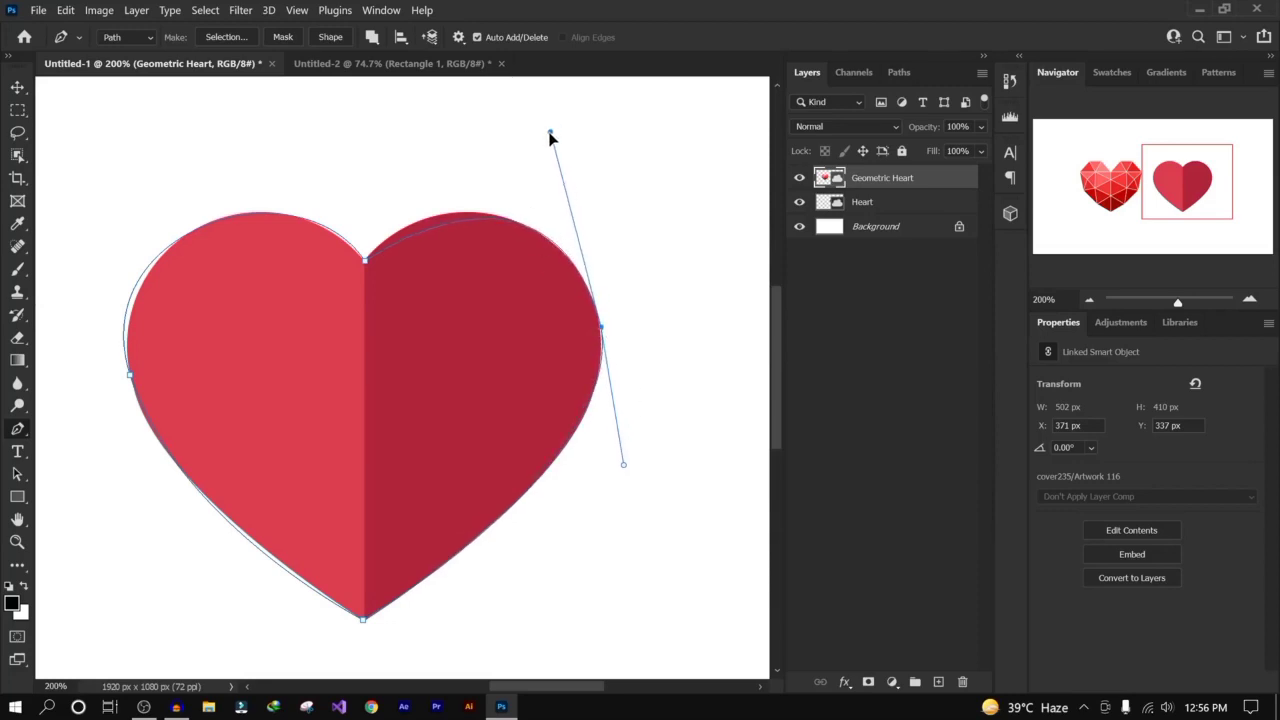
# Step: Pull new direction handles out of the top notch anchor point and fit the path to the heart's right lobe
pyautogui.keyDown('ctrl'); pyautogui.click(366, 266); pyautogui.keyUp('ctrl')
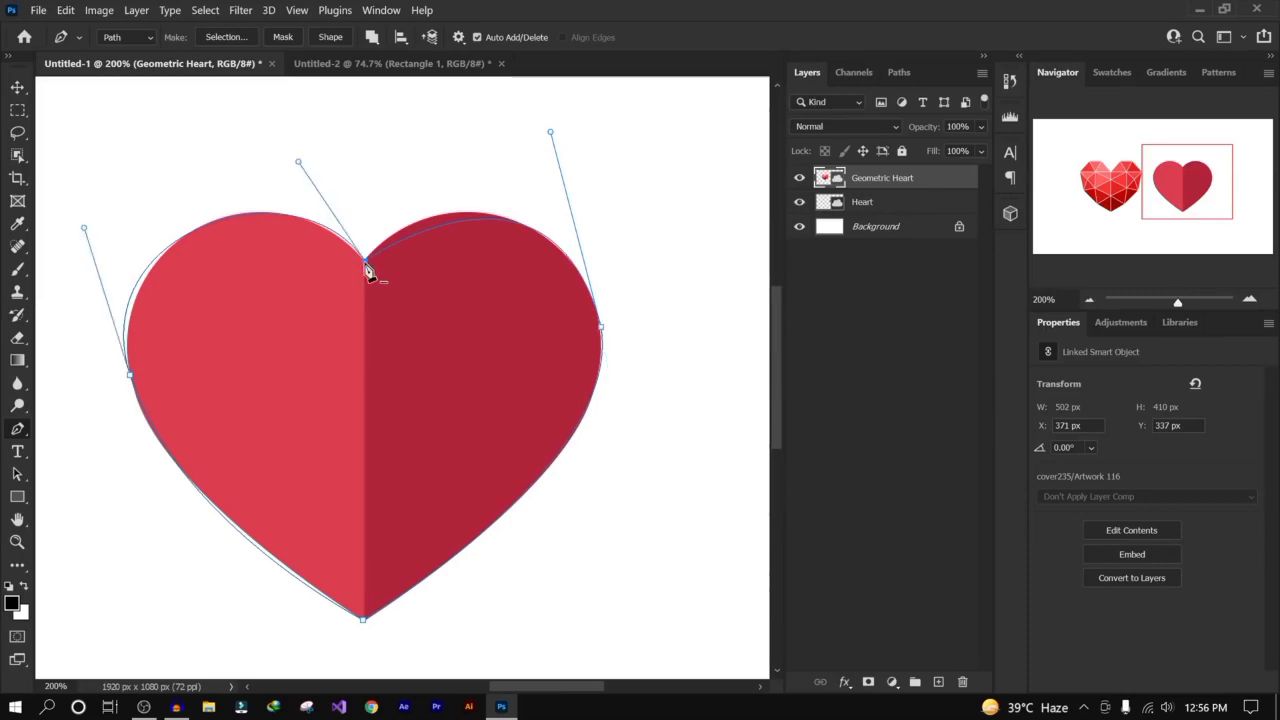
pyautogui.moveTo(366, 264); pyautogui.dragTo(396, 224)
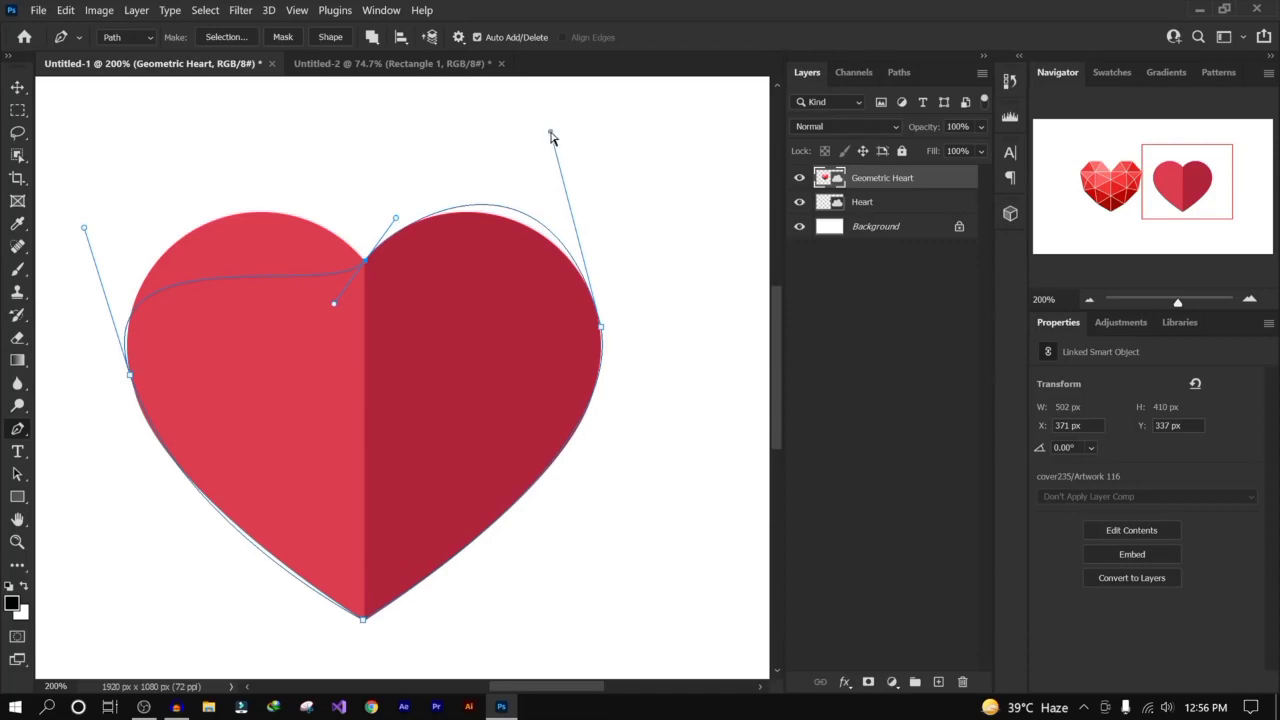
pyautogui.moveTo(551, 134); pyautogui.dragTo(555, 170)
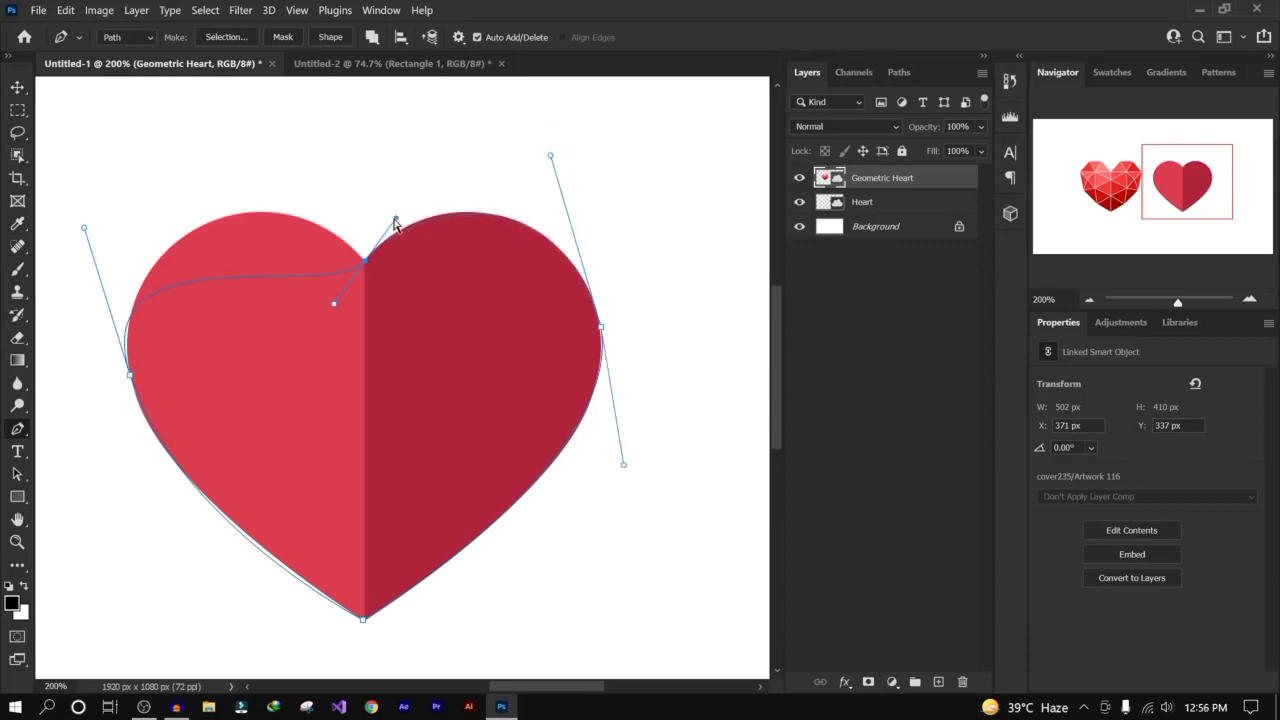
pyautogui.moveTo(395, 221); pyautogui.dragTo(385, 216)
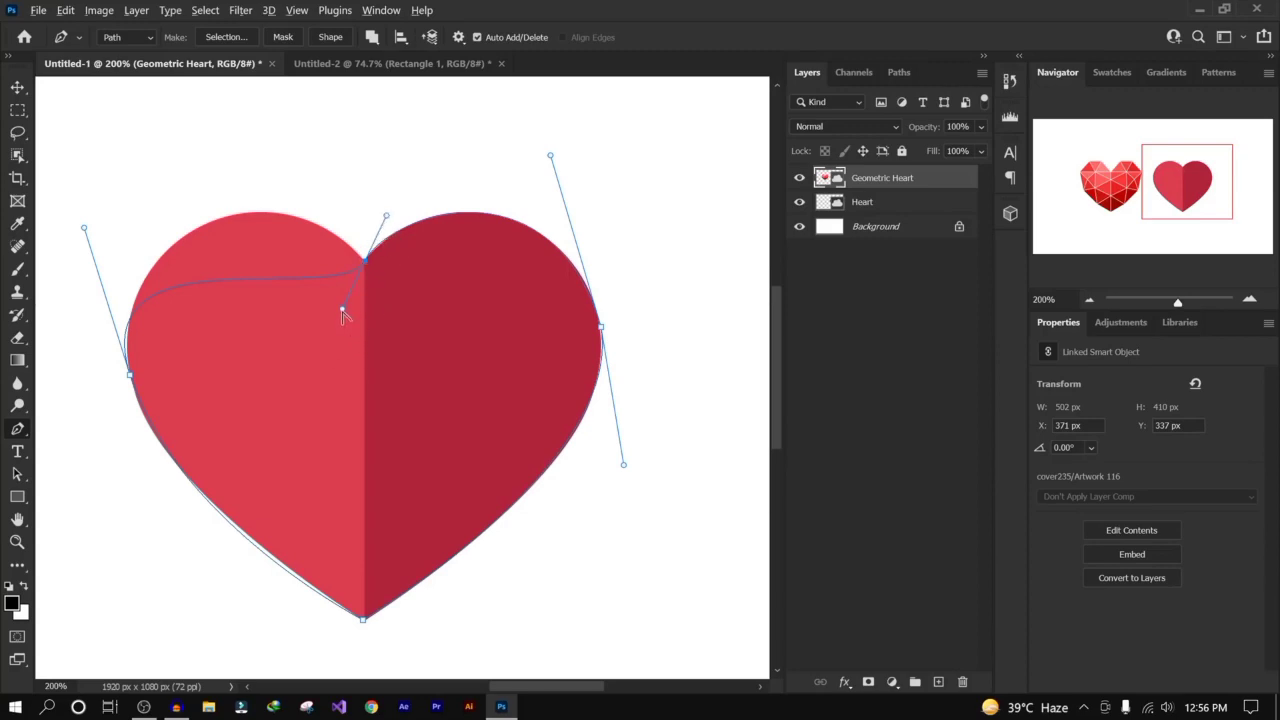
# Step: Fit the path to the heart's left half by splitting the notch's left handle and re-angling both left anchor handles independently
pyautogui.moveTo(342, 310); pyautogui.dragTo(281, 161)
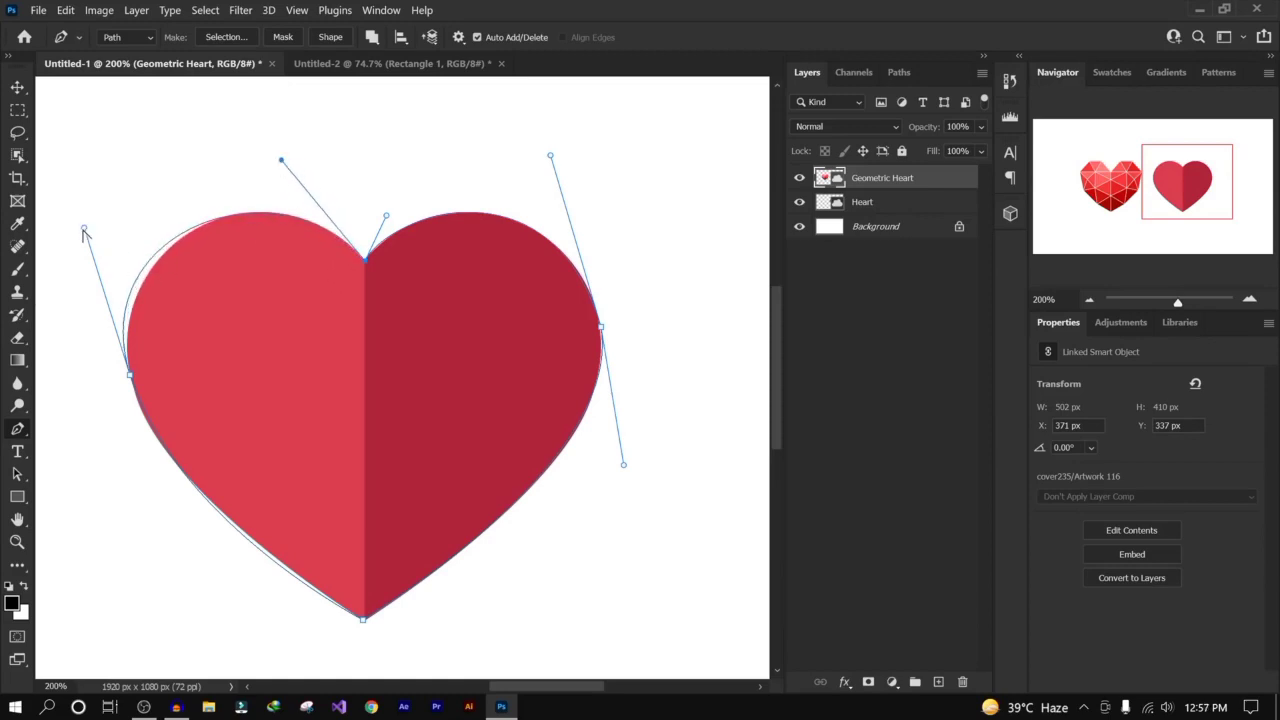
pyautogui.moveTo(84, 231); pyautogui.dragTo(110, 230)
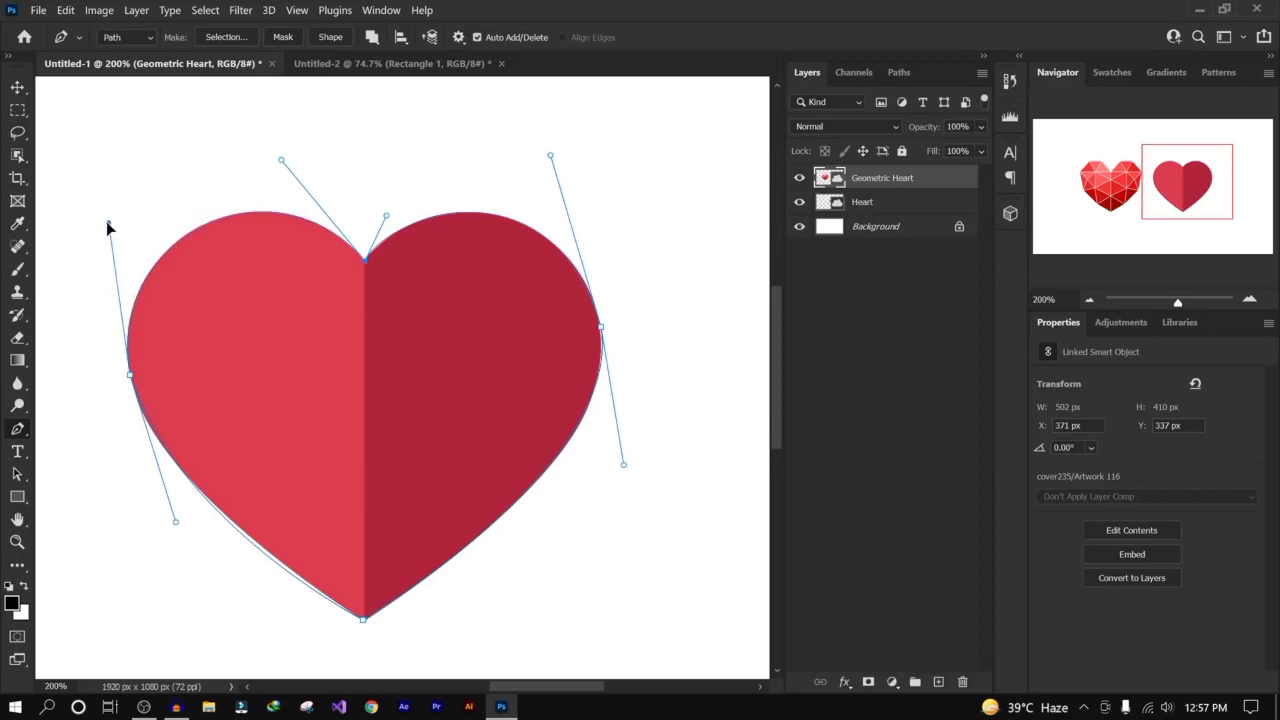
pyautogui.moveTo(175, 521); pyautogui.dragTo(155, 503)
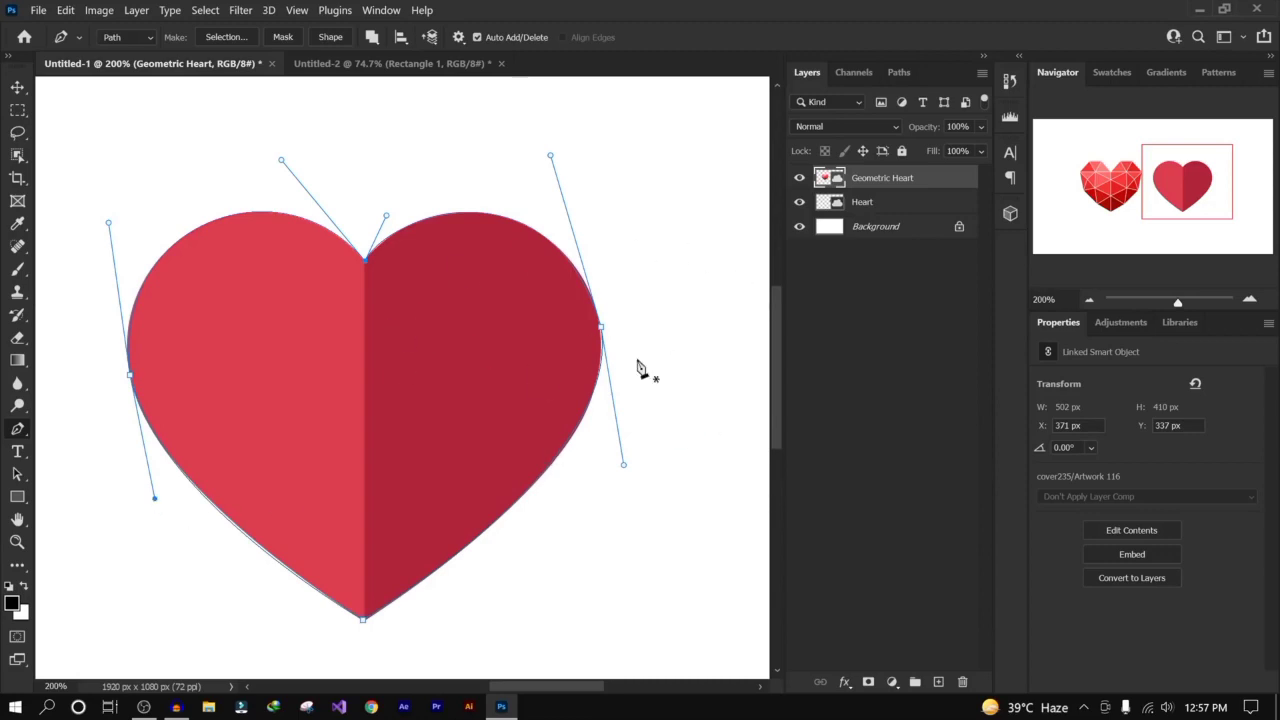
# Step: Refine the right anchor point's lower handle and nudge the point to match the heart's lower right edge
pyautogui.moveTo(623, 466)
pyautogui.mouseDown()
pyautogui.moveTo(614, 488)
pyautogui.moveTo(614, 476)
pyautogui.mouseUp()
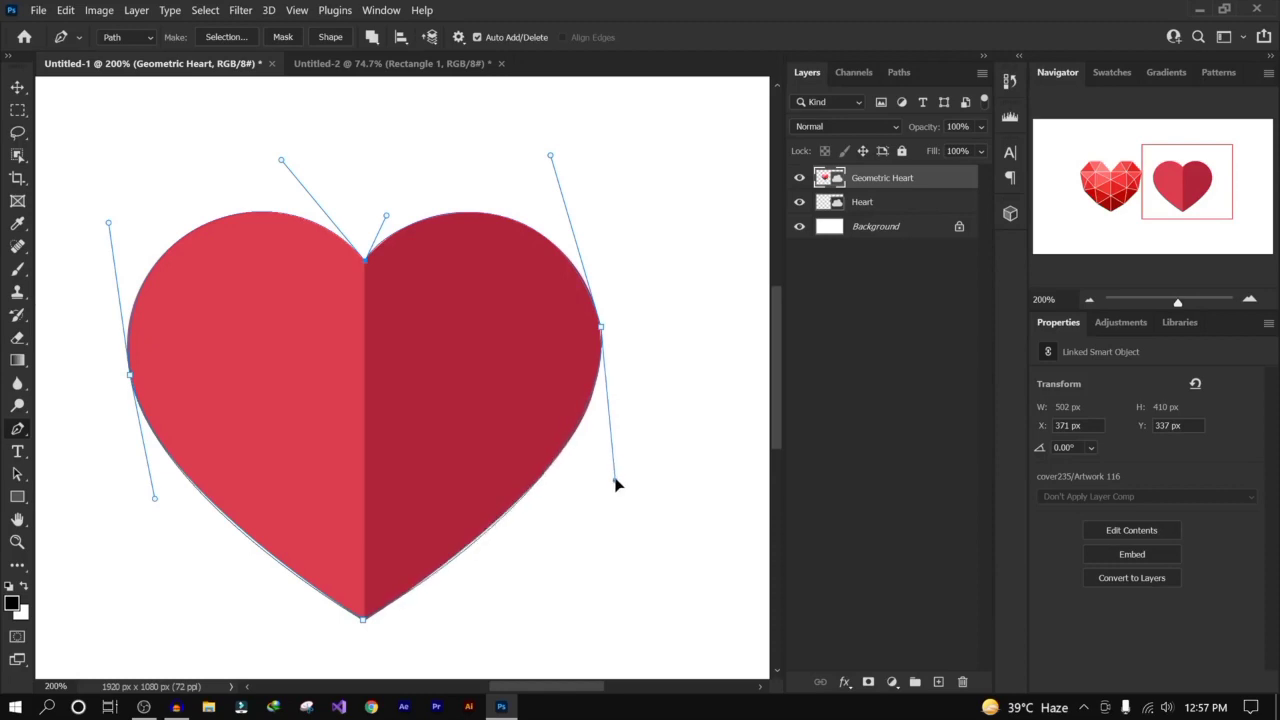
pyautogui.keyDown('ctrl'); pyautogui.click(601, 330); pyautogui.keyUp('ctrl')
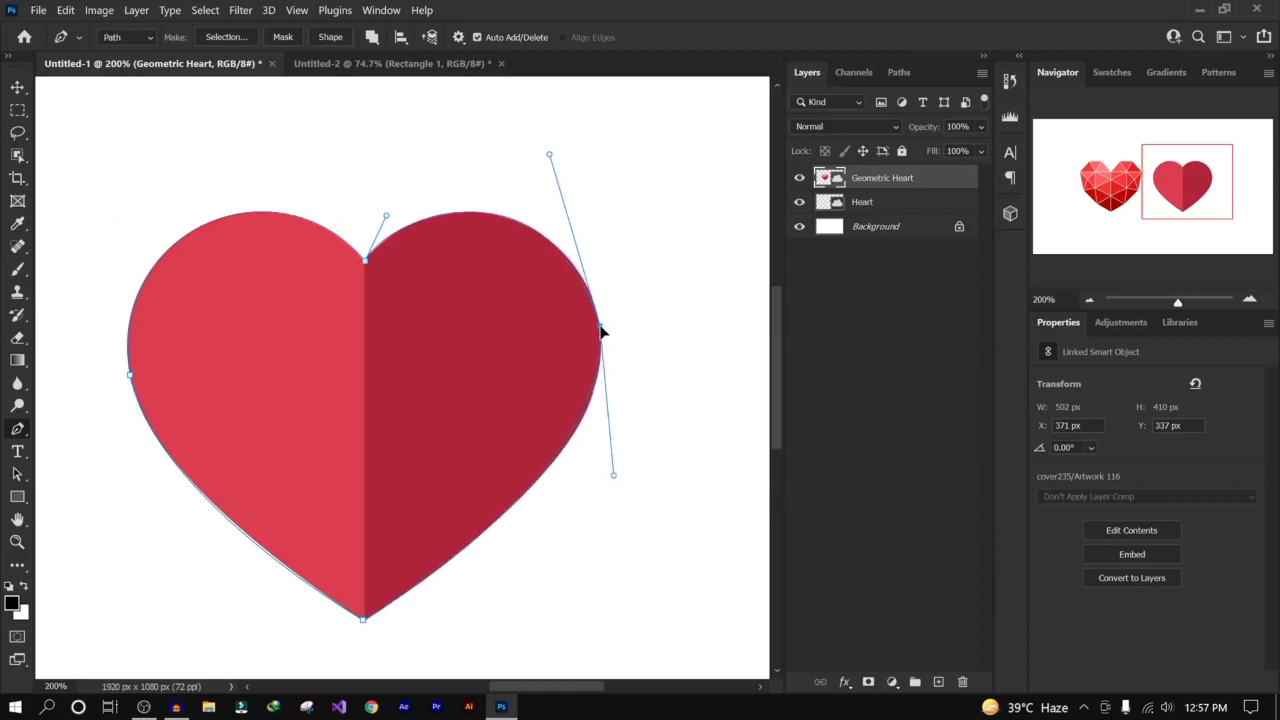
pyautogui.moveTo(601, 331); pyautogui.dragTo(603, 332)
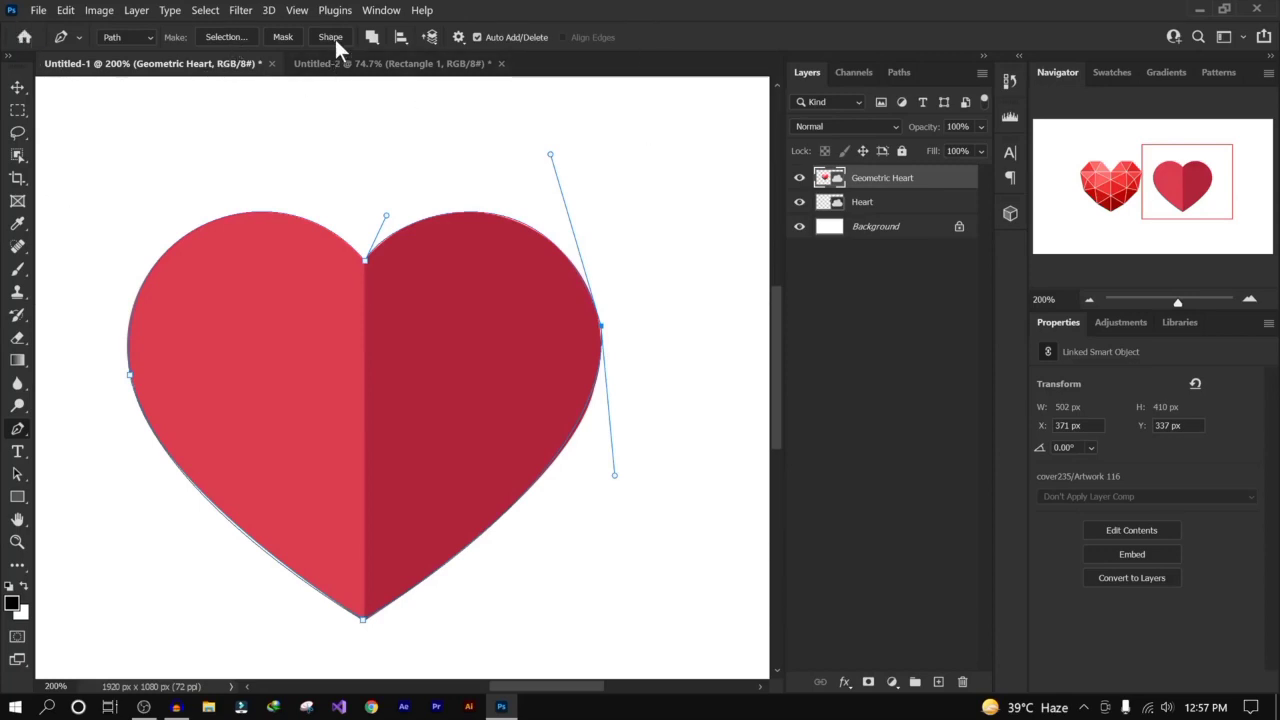
# Step: Make a new anti-aliased selection from the heart path with a feather radius of 0 pixels
pyautogui.click(230, 33)
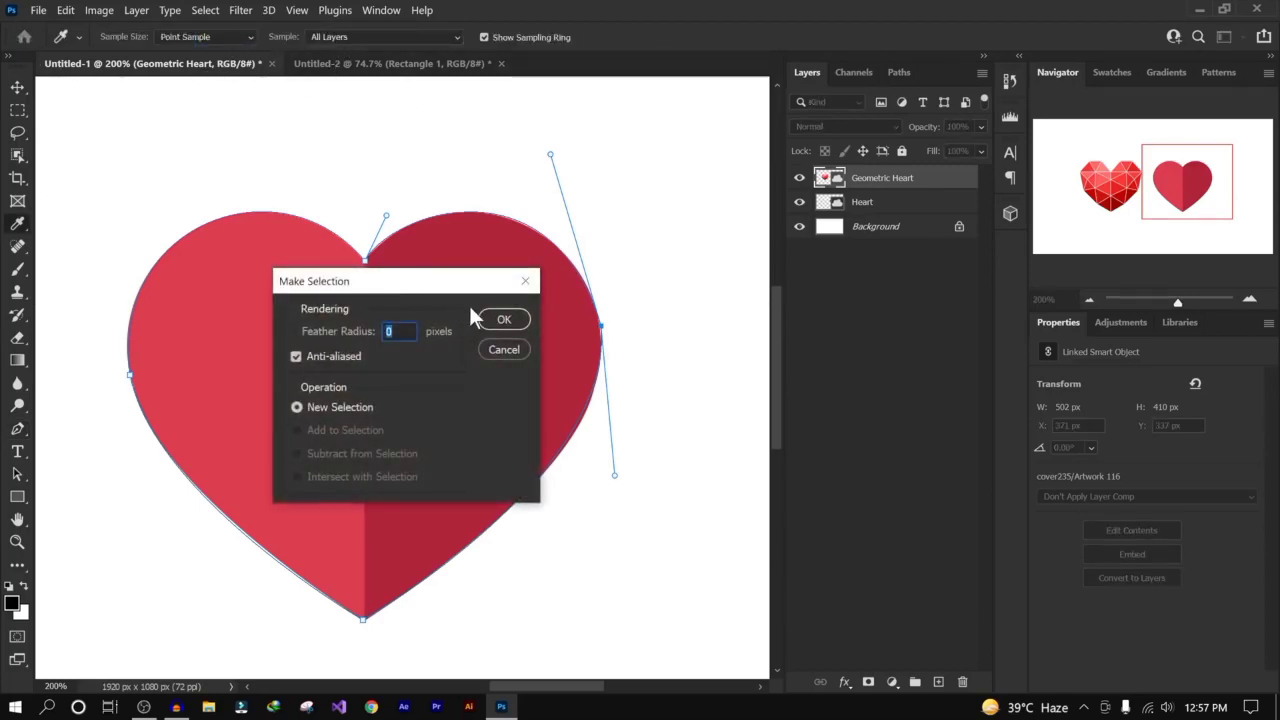
pyautogui.click(503, 318)
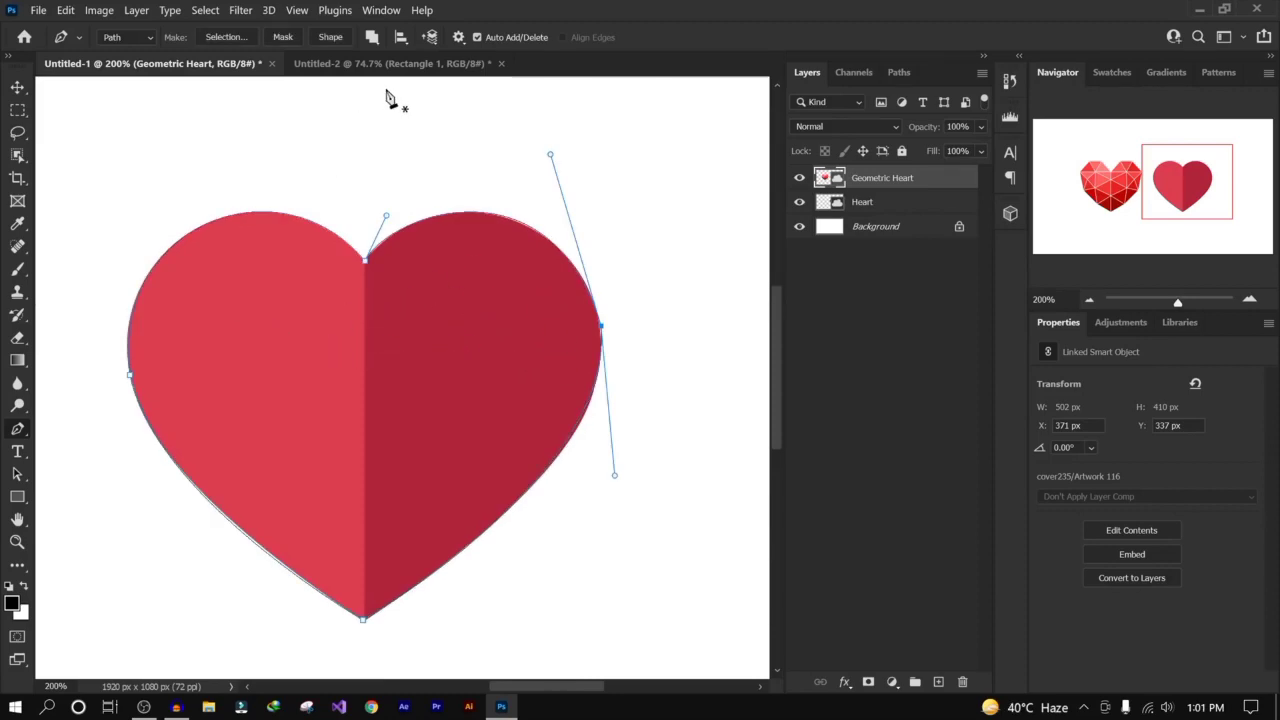
# Step: Review the path operation options and the available shape tools, and deselect the heart's work path
pyautogui.click(371, 37)
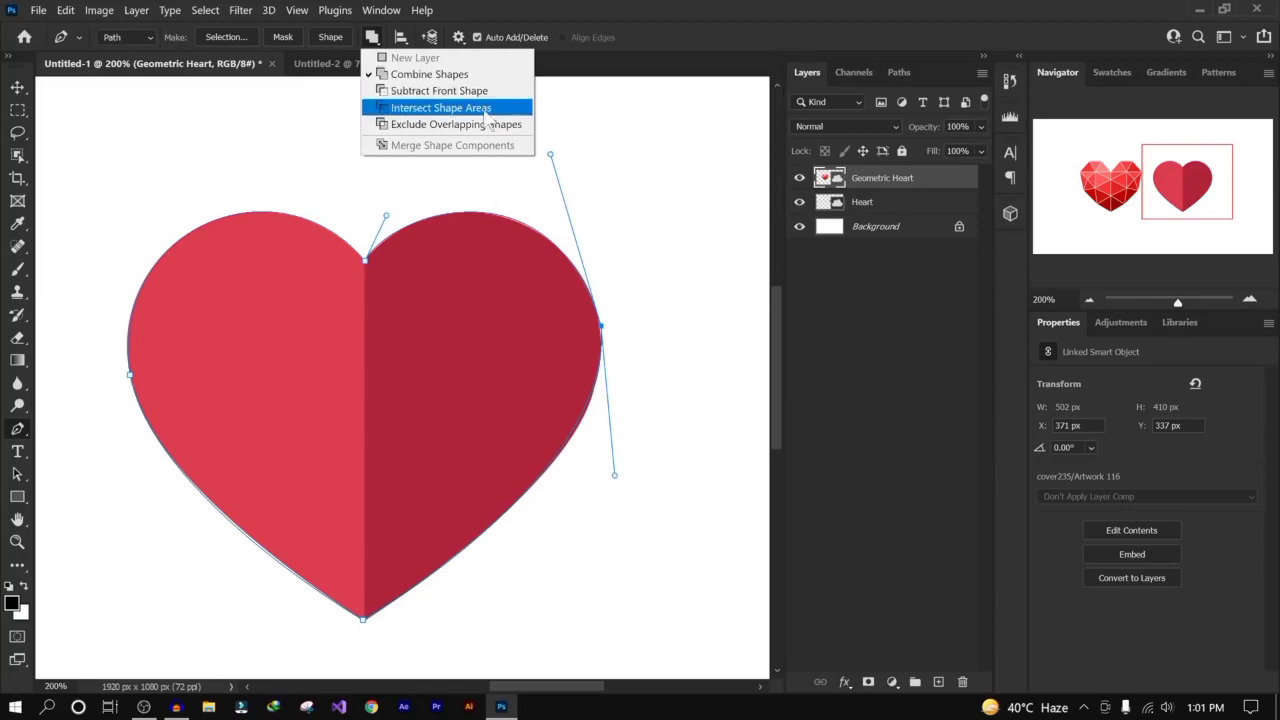
pyautogui.click(18, 500)
pyautogui.click(18, 498)
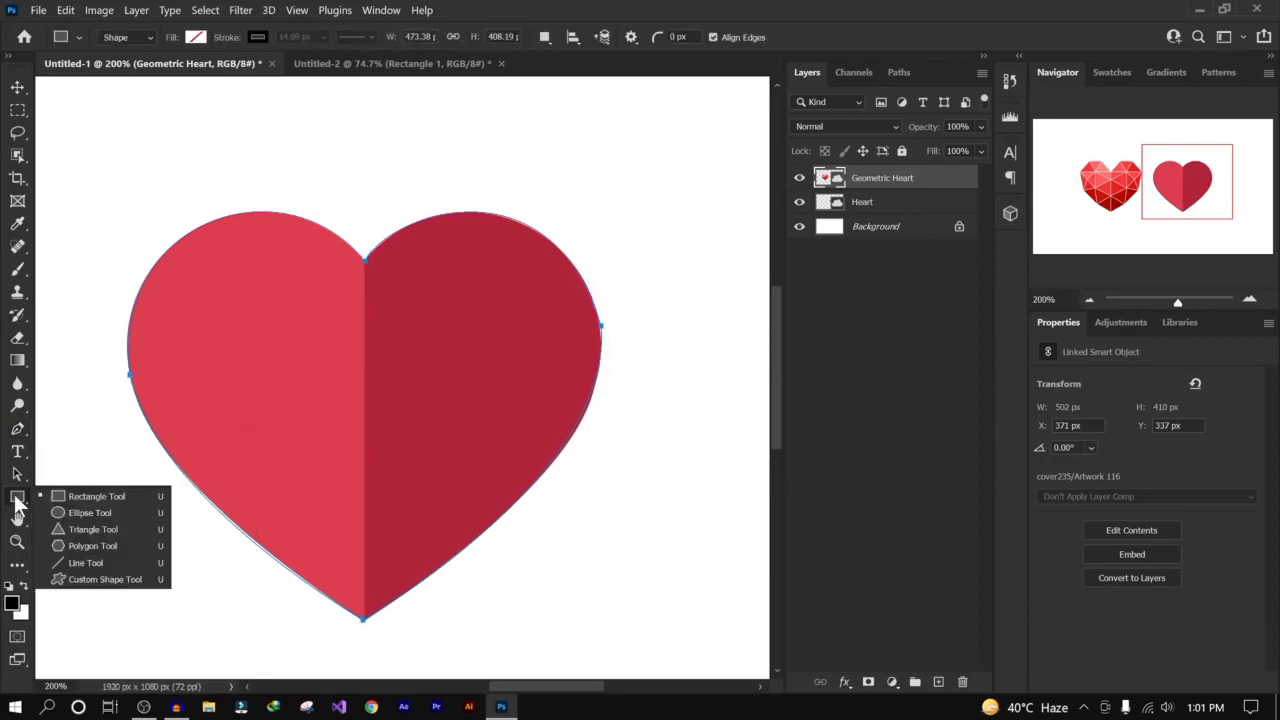
pyautogui.click(884, 190)
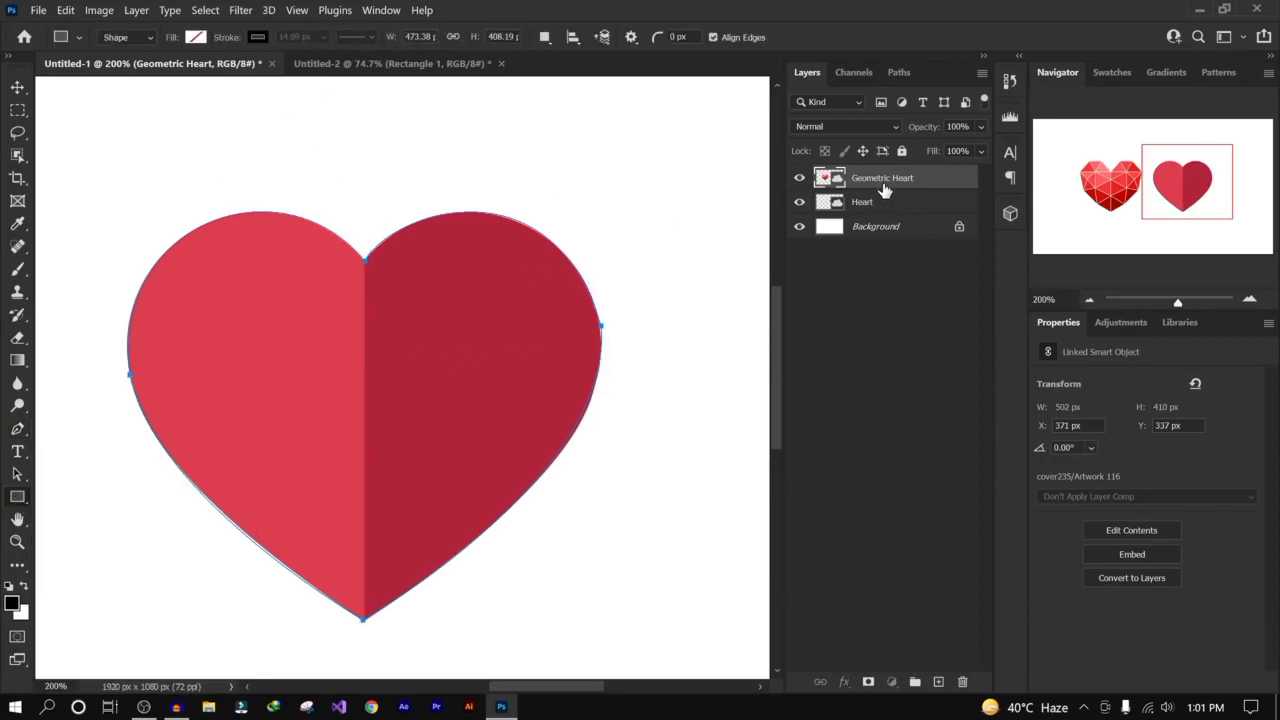
pyautogui.click(900, 74)
pyautogui.click(856, 126)
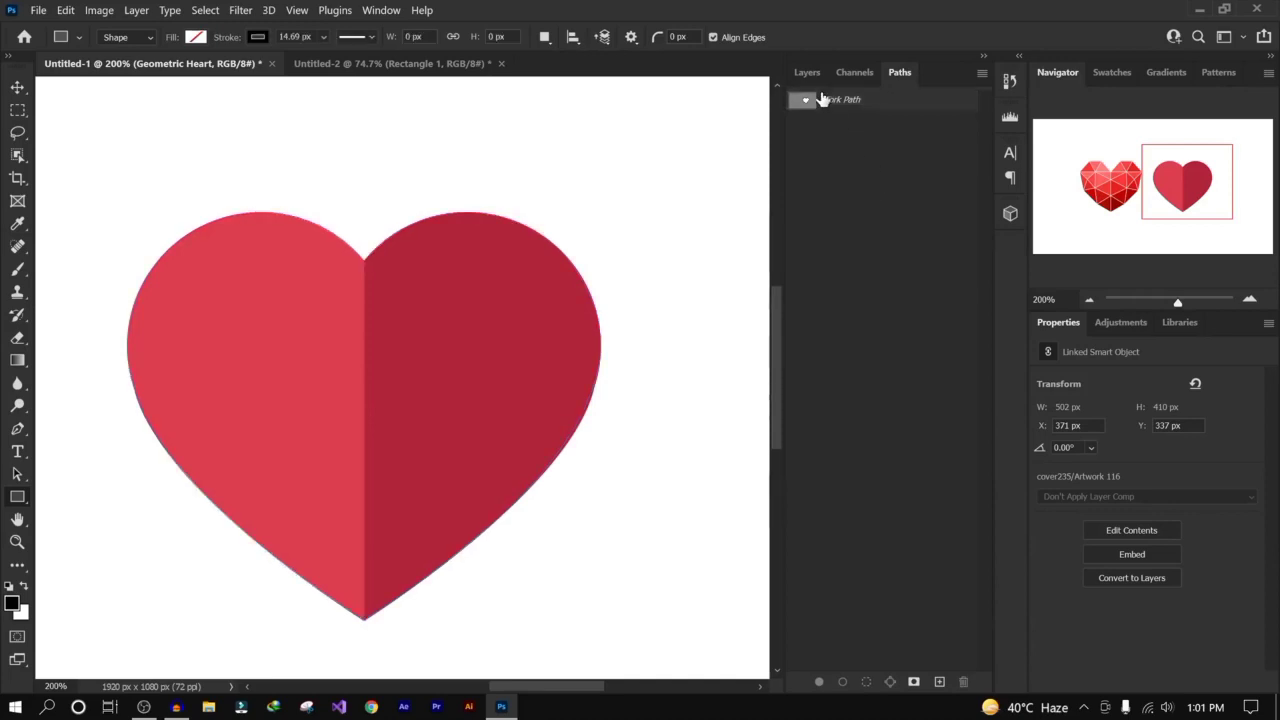
pyautogui.click(812, 74)
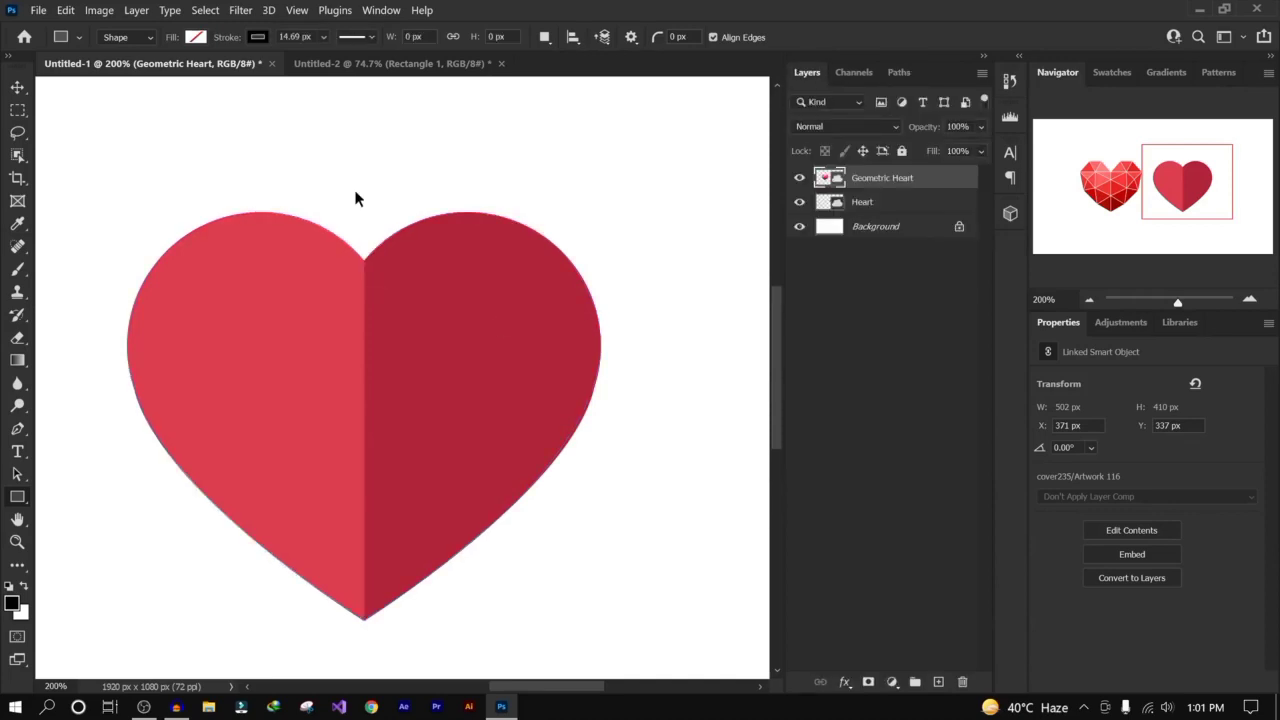
# Step: Draw an unfilled ellipse over the hearts with a 14.69 px black stroke, and adjust it to 725 by 731 px
pyautogui.hotkey('ctrl', '0')
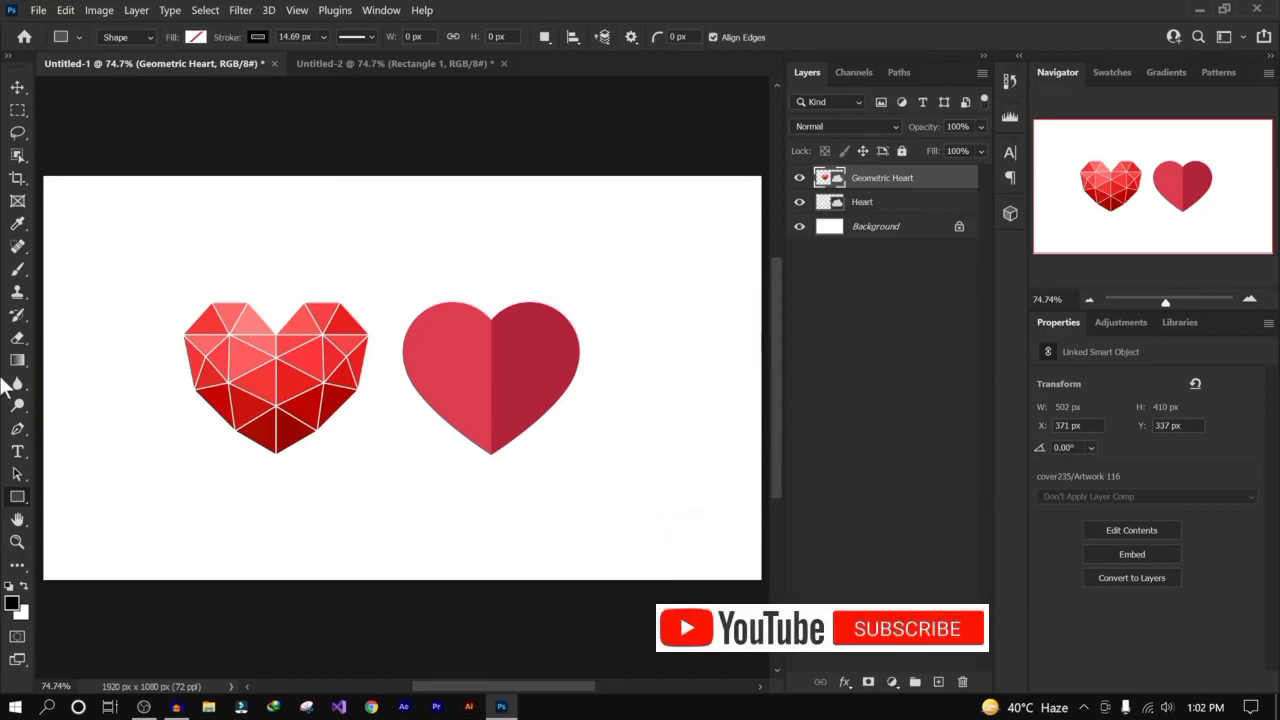
pyautogui.rightClick(20, 502)
pyautogui.click(86, 514)
pyautogui.moveTo(309, 219); pyautogui.dragTo(578, 500)
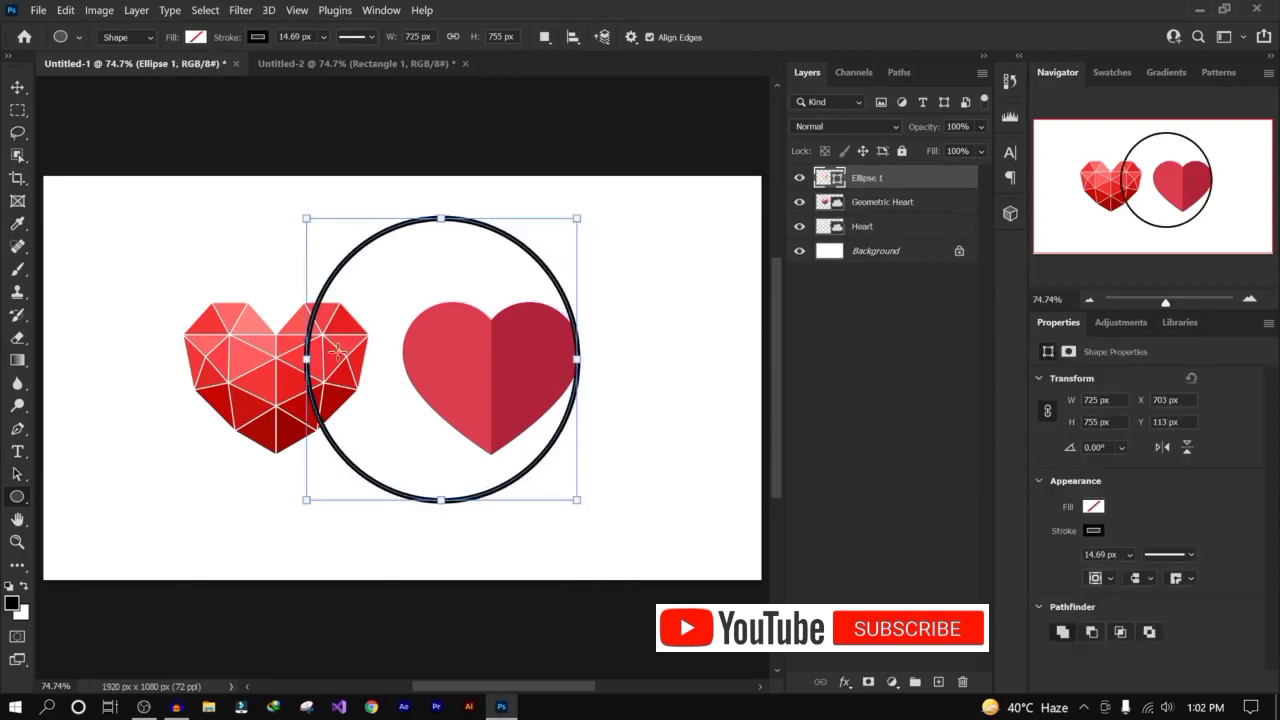
pyautogui.moveTo(441, 219); pyautogui.dragTo(441, 227)
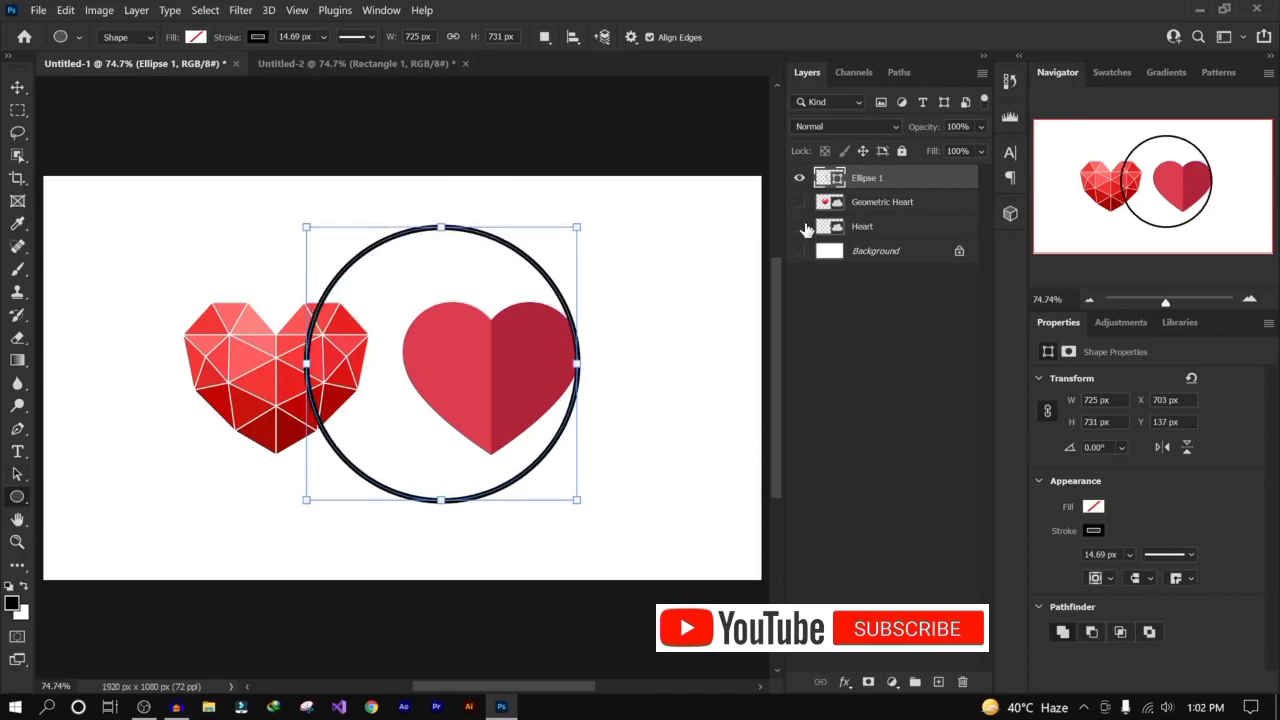
# Step: Hide the Geometric Heart and Heart layers, keeping the Background and the ellipse visible
pyautogui.moveTo(799, 202); pyautogui.dragTo(808, 247)
pyautogui.click(799, 251)
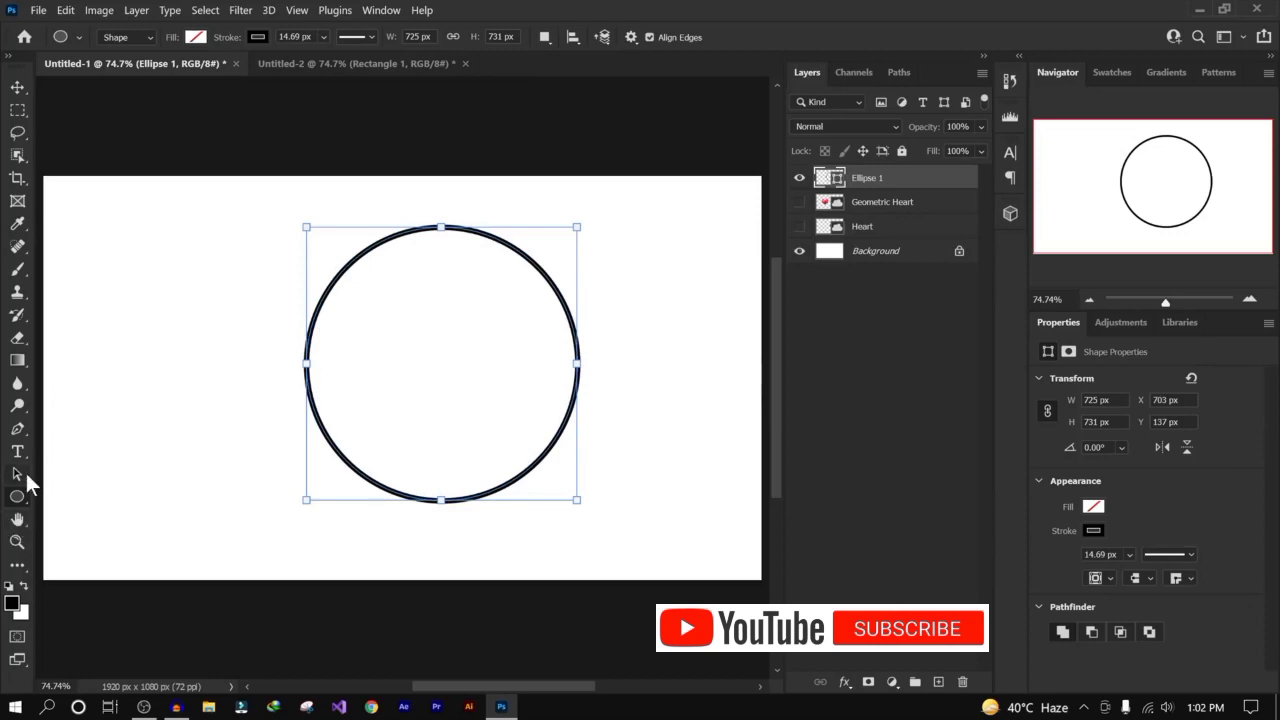
# Step: Inspect the ellipse's direction handles by picking its left and top anchor points with the Direct Selection tool
pyautogui.moveTo(23, 466); pyautogui.dragTo(115, 494)
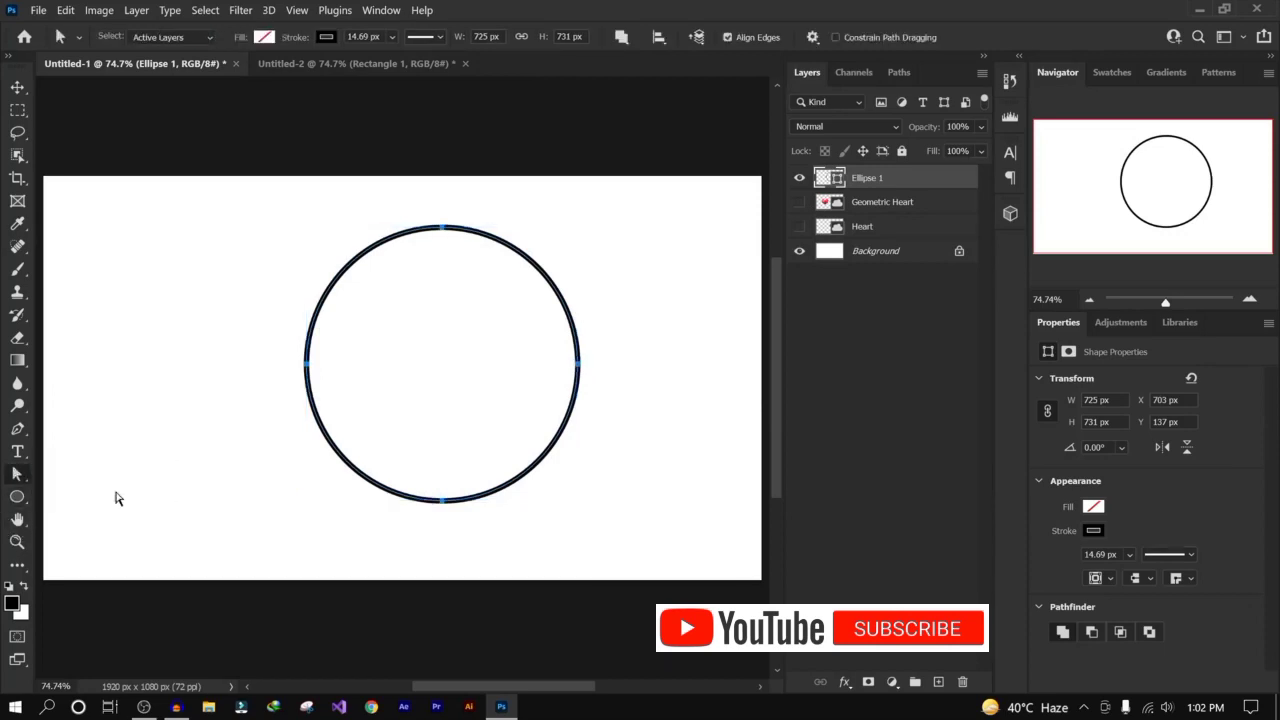
pyautogui.click(307, 368)
pyautogui.click(443, 230)
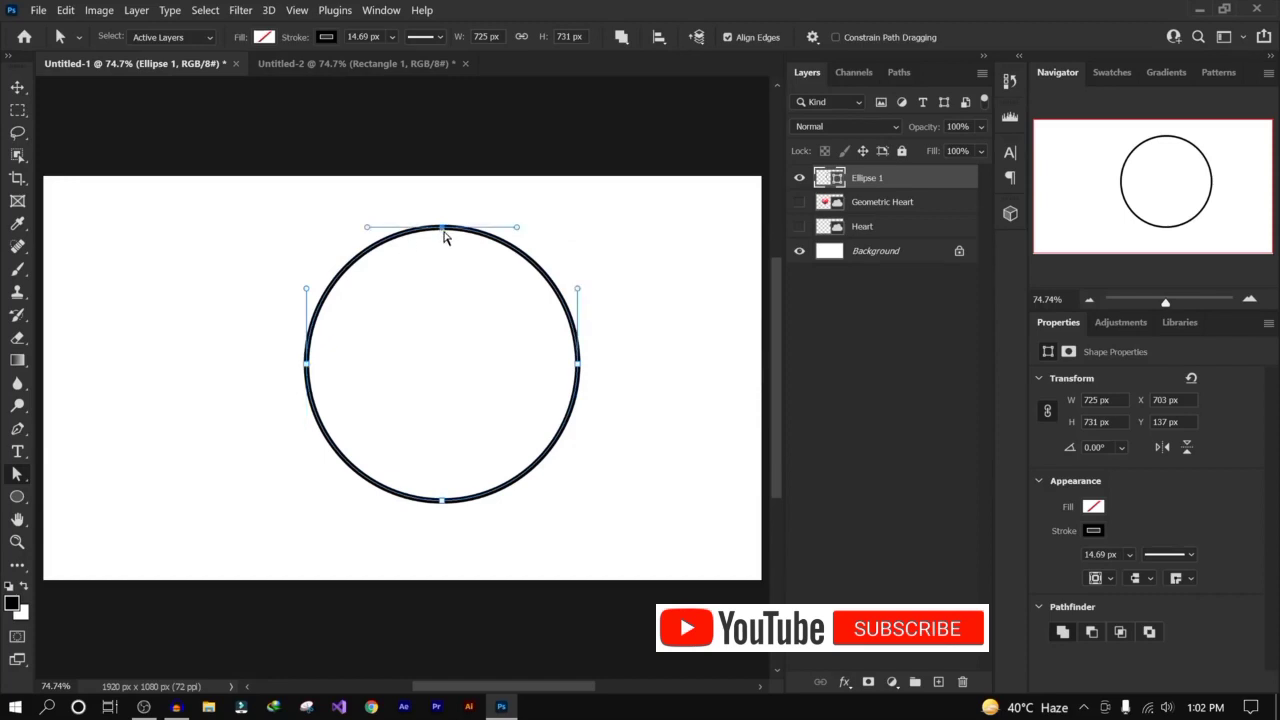
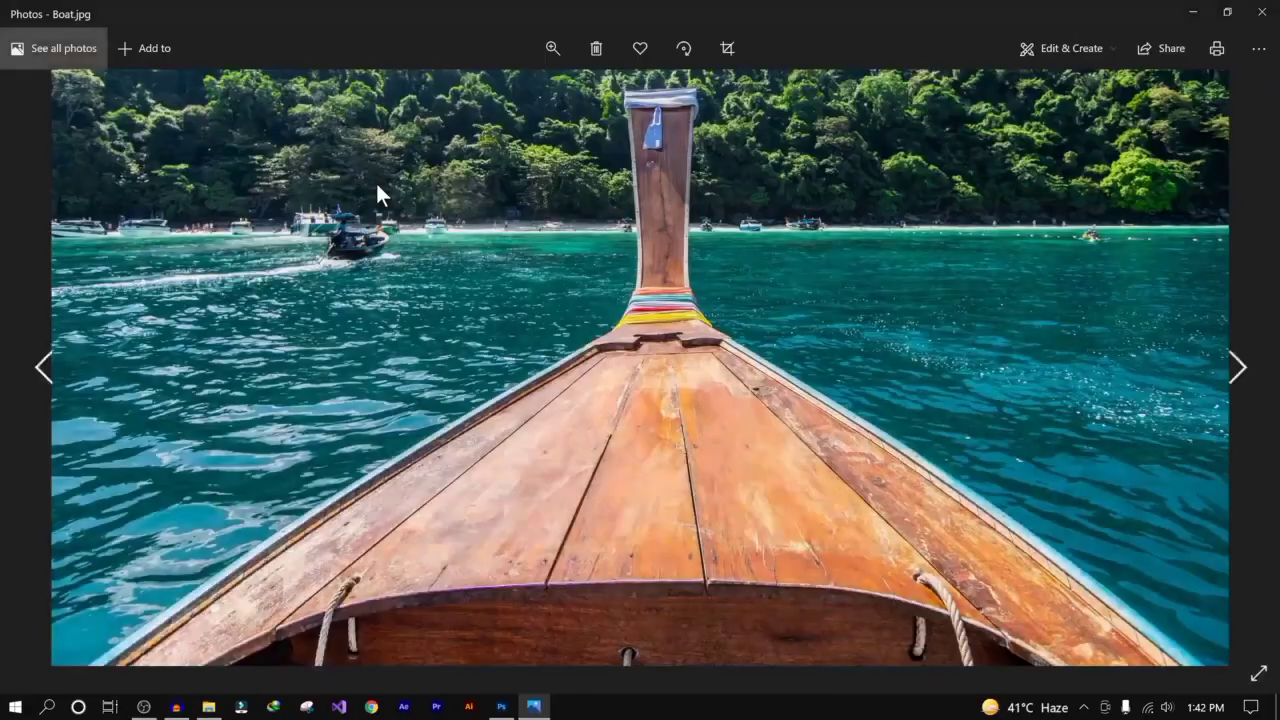
# Step: View the Boat, Ocean, Modern City and Couple source images one after another in the photo viewer
pyautogui.click(1262, 12)
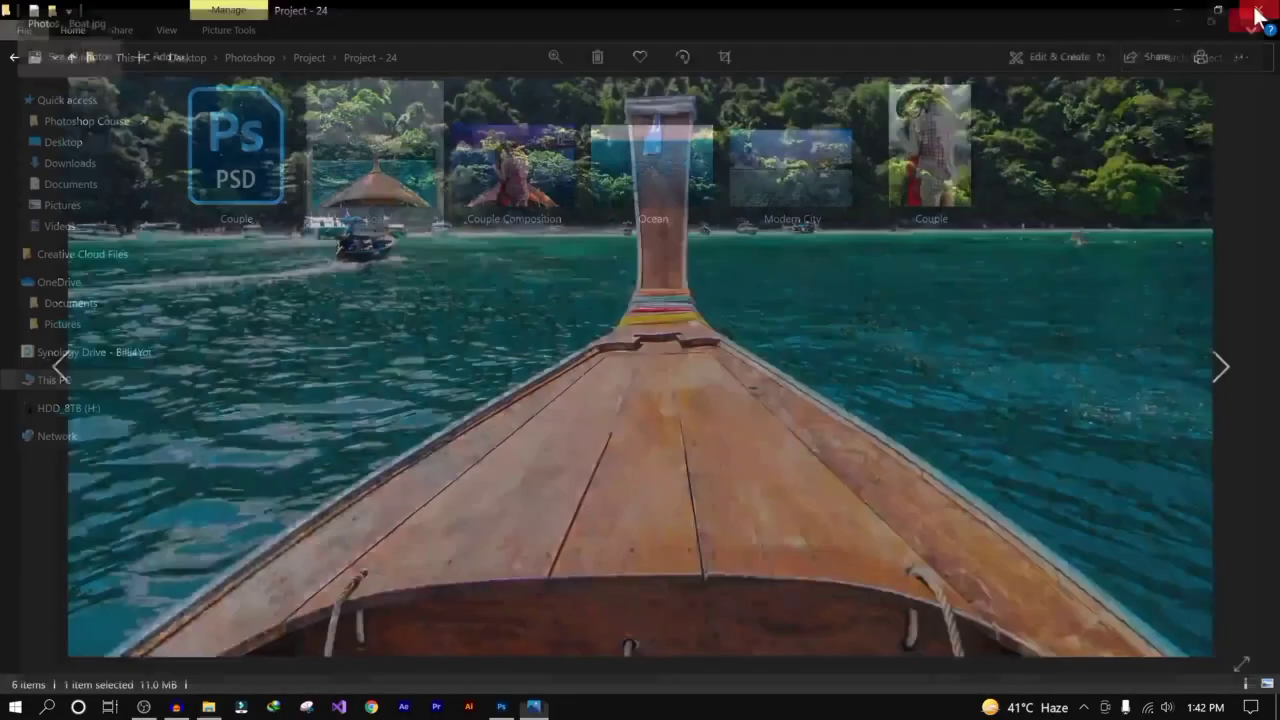
pyautogui.doubleClick(668, 160)
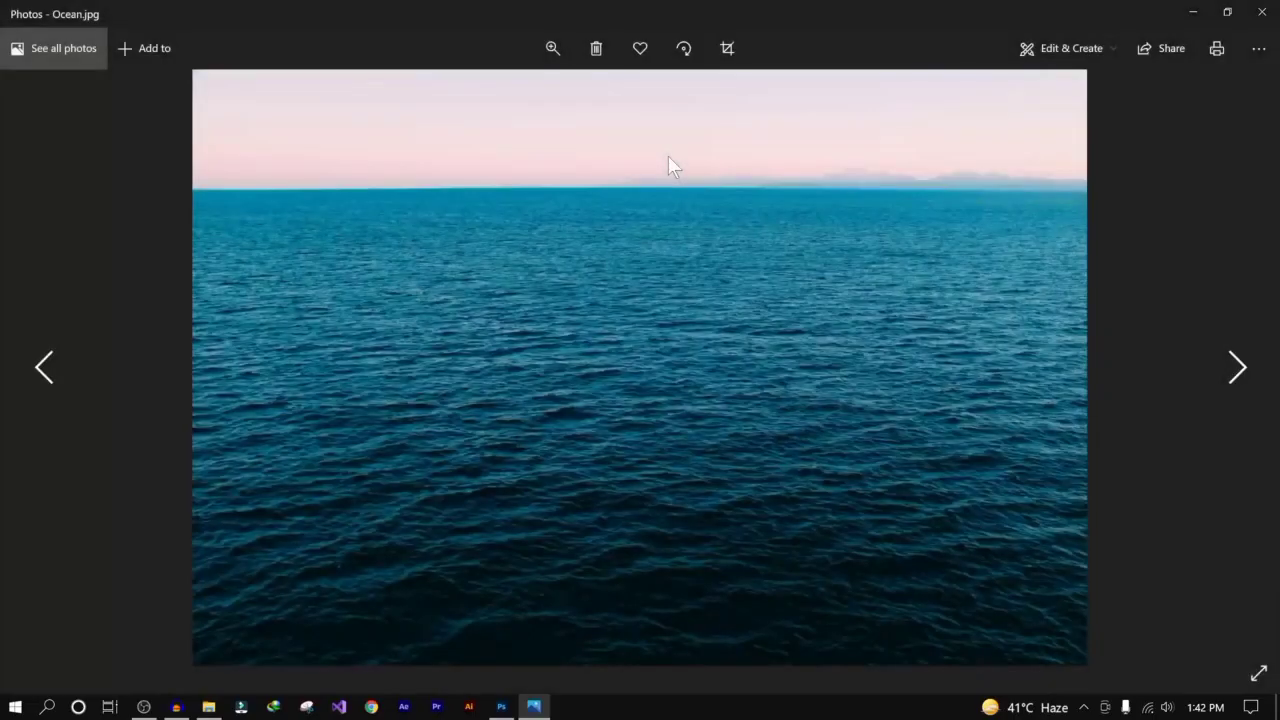
pyautogui.click(1262, 12)
pyautogui.doubleClick(803, 171)
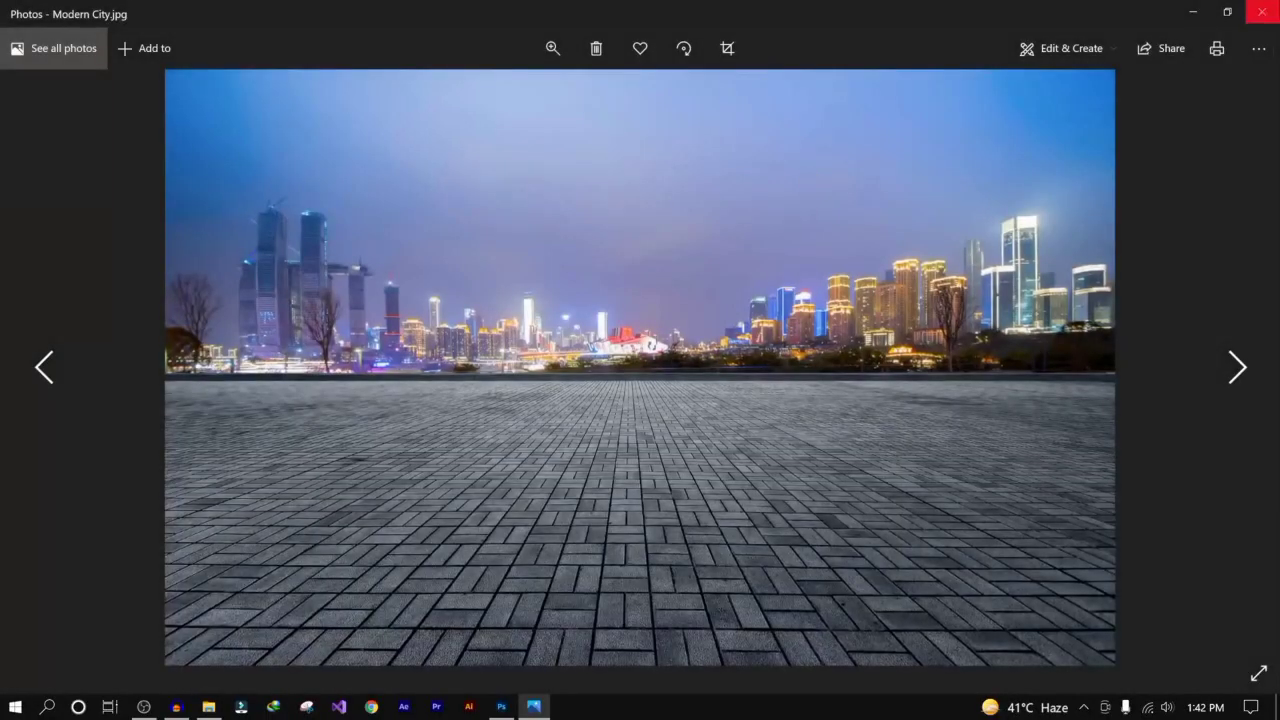
pyautogui.click(1262, 12)
pyautogui.doubleClick(930, 165)
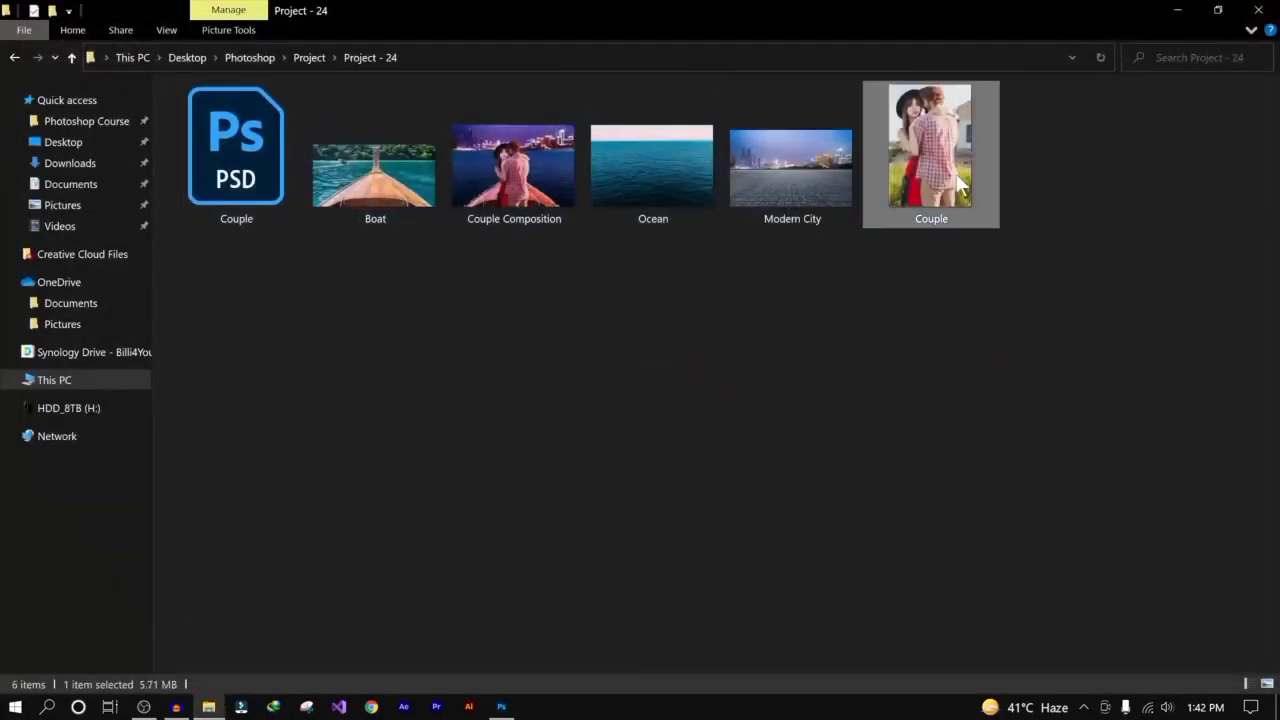
pyautogui.click(1262, 12)
# Step: Go over the Modern City, Ocean and Boat files and open the Couple Composition image for viewing
pyautogui.click(805, 157)
pyautogui.click(634, 192)
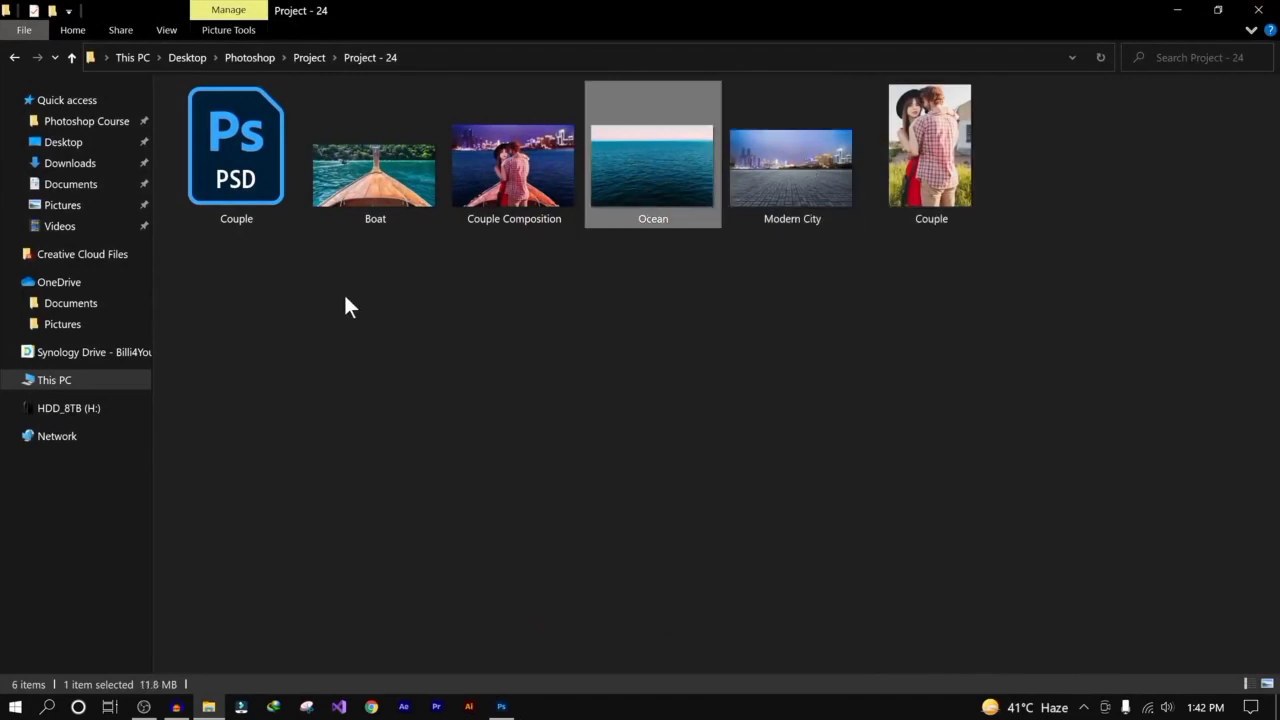
pyautogui.click(368, 199)
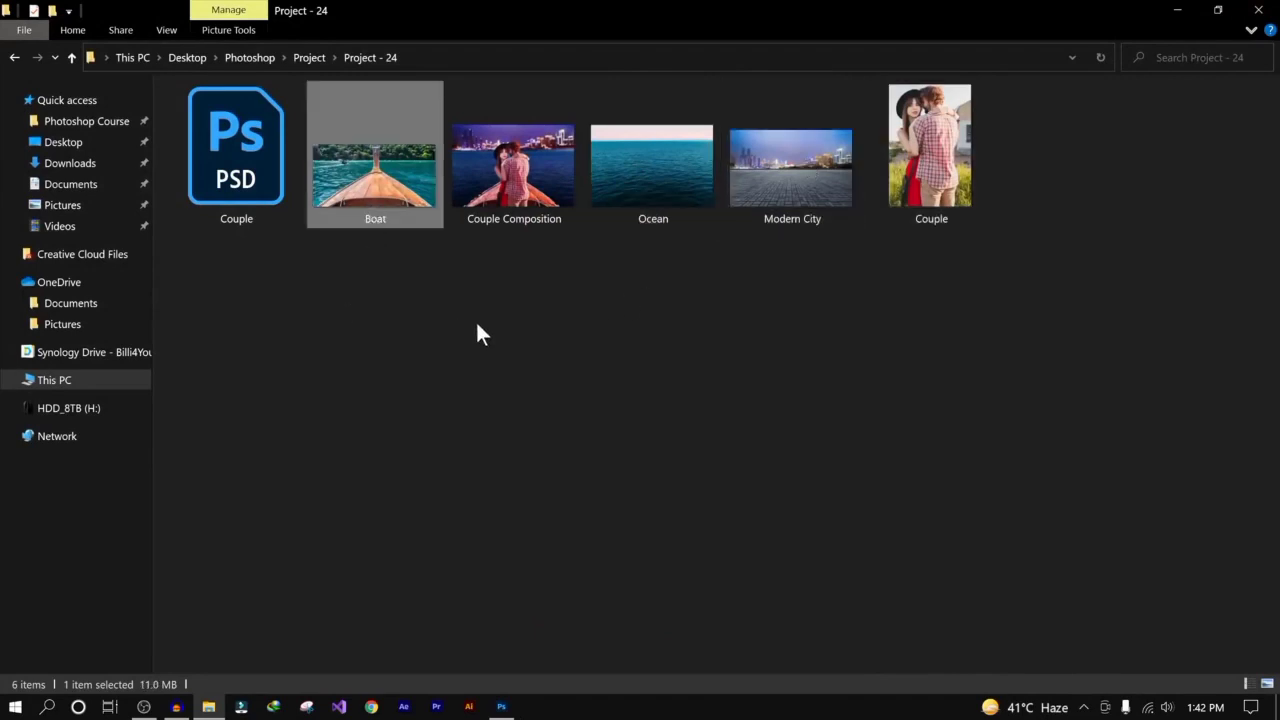
pyautogui.click(521, 198)
pyautogui.doubleClick(521, 198)
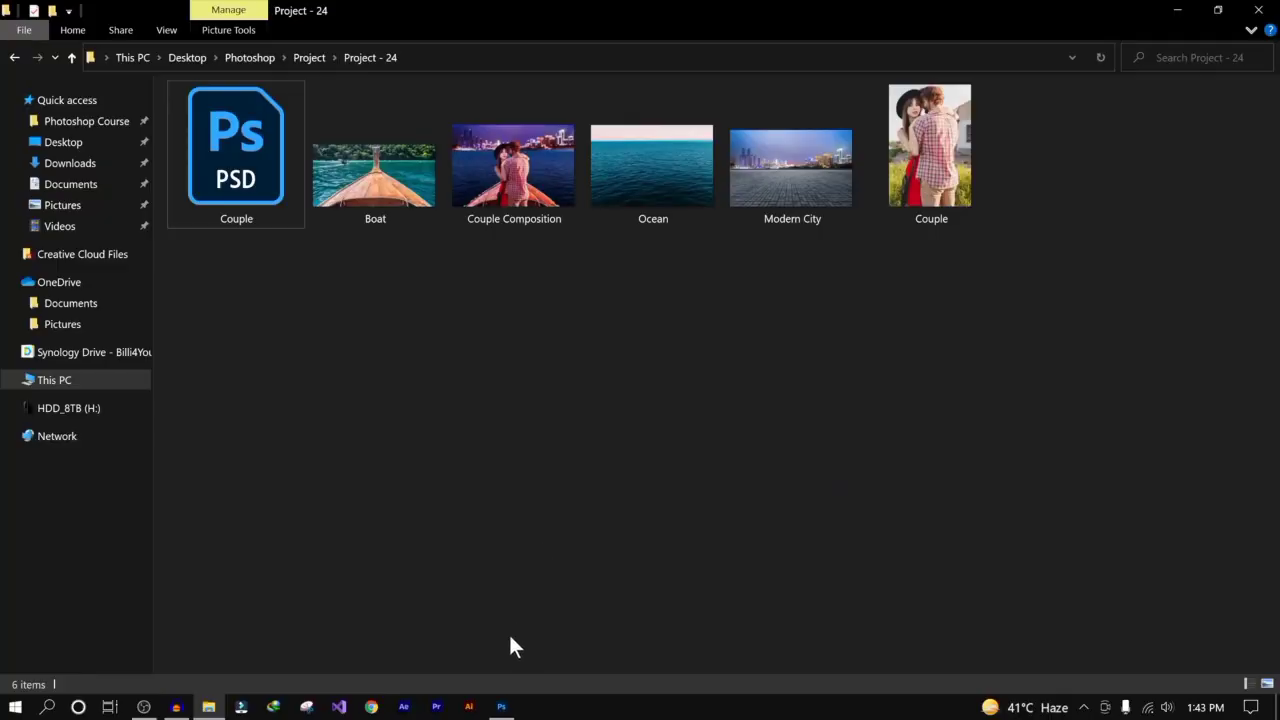
# Step: Switch to Photoshop and review the layers inside Group 1 of Couple.psd, leaving the group collapsed
pyautogui.click(501, 706)
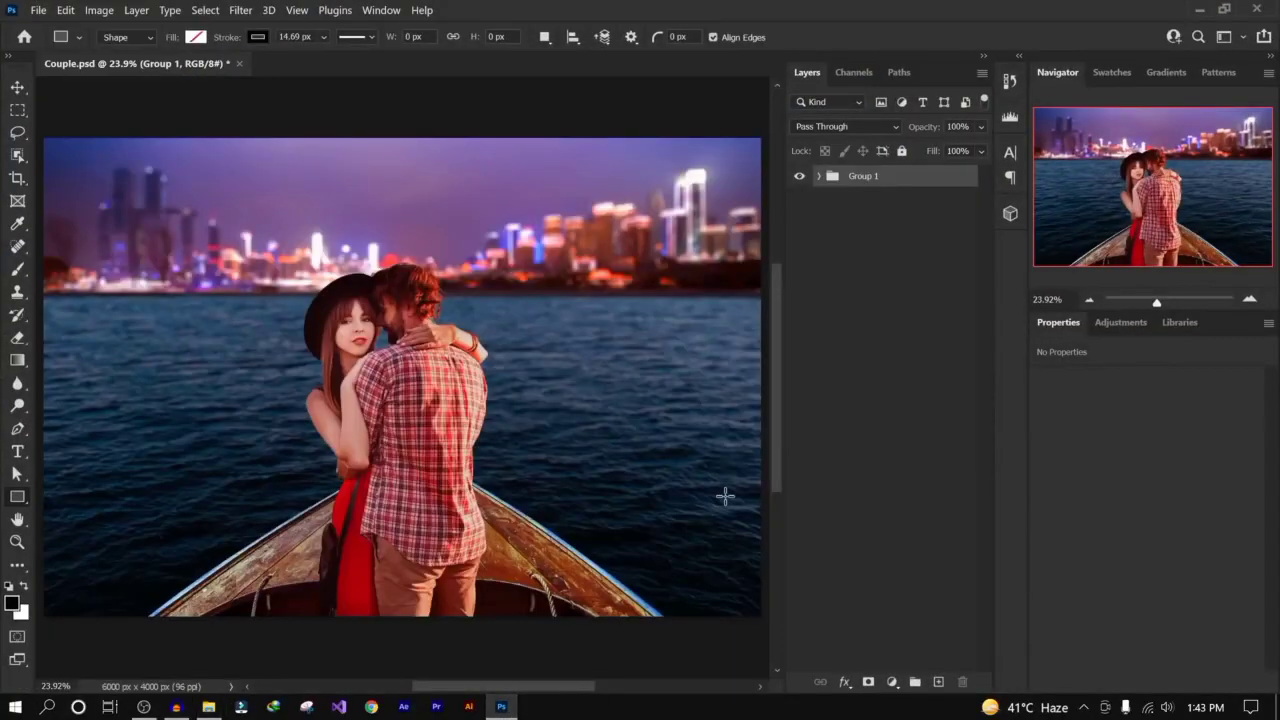
pyautogui.click(818, 177)
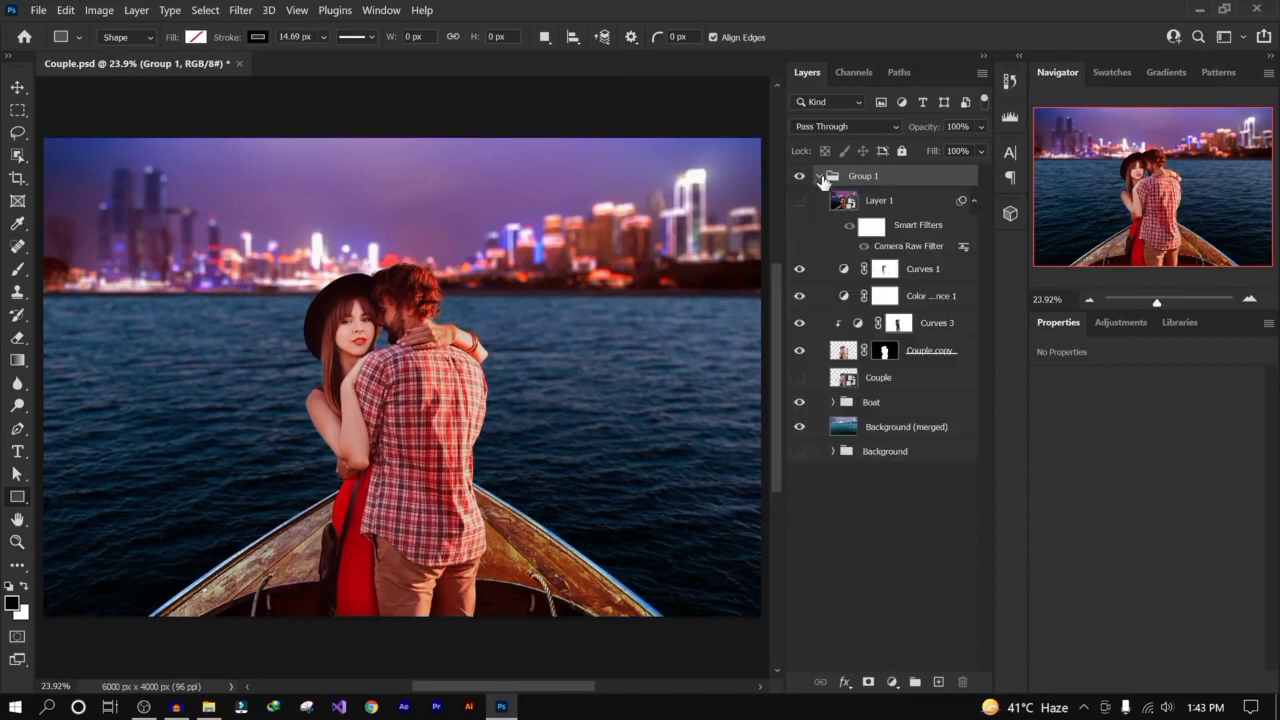
pyautogui.click(818, 177)
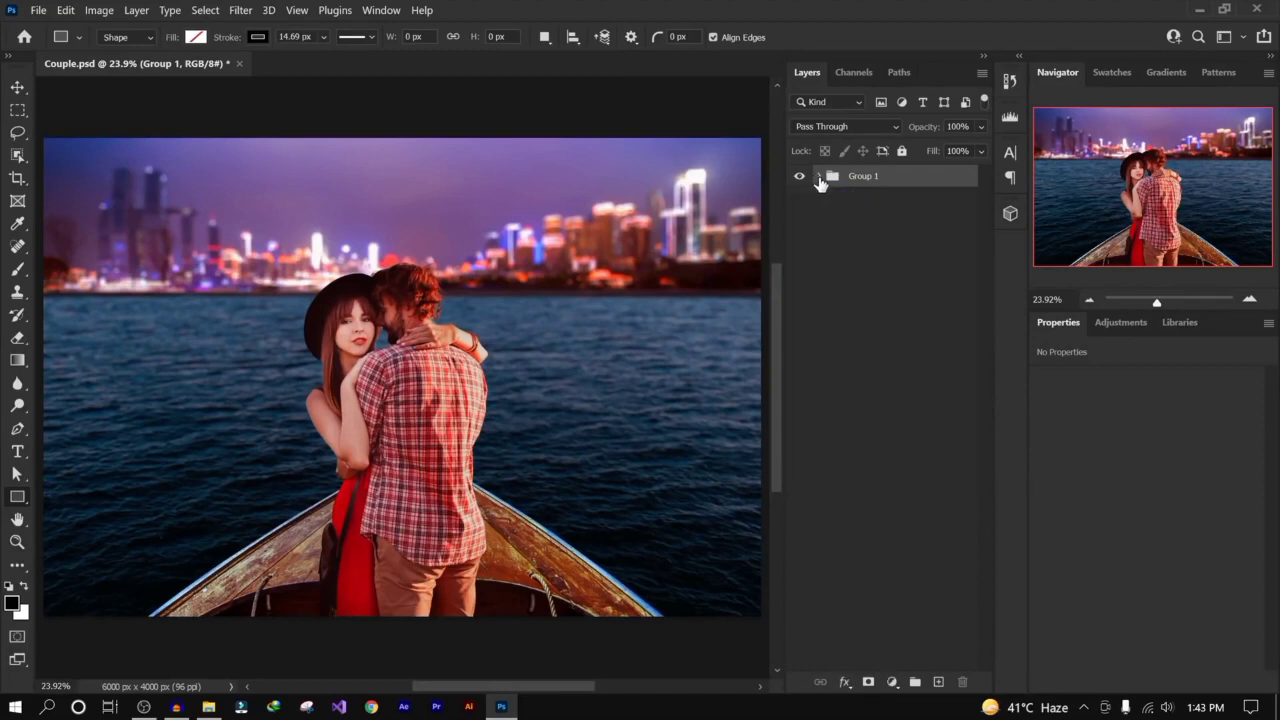
# Step: Open Ocean.jpg from the Project - 24 folder in Photoshop and fit it to the window
pyautogui.click(208, 706)
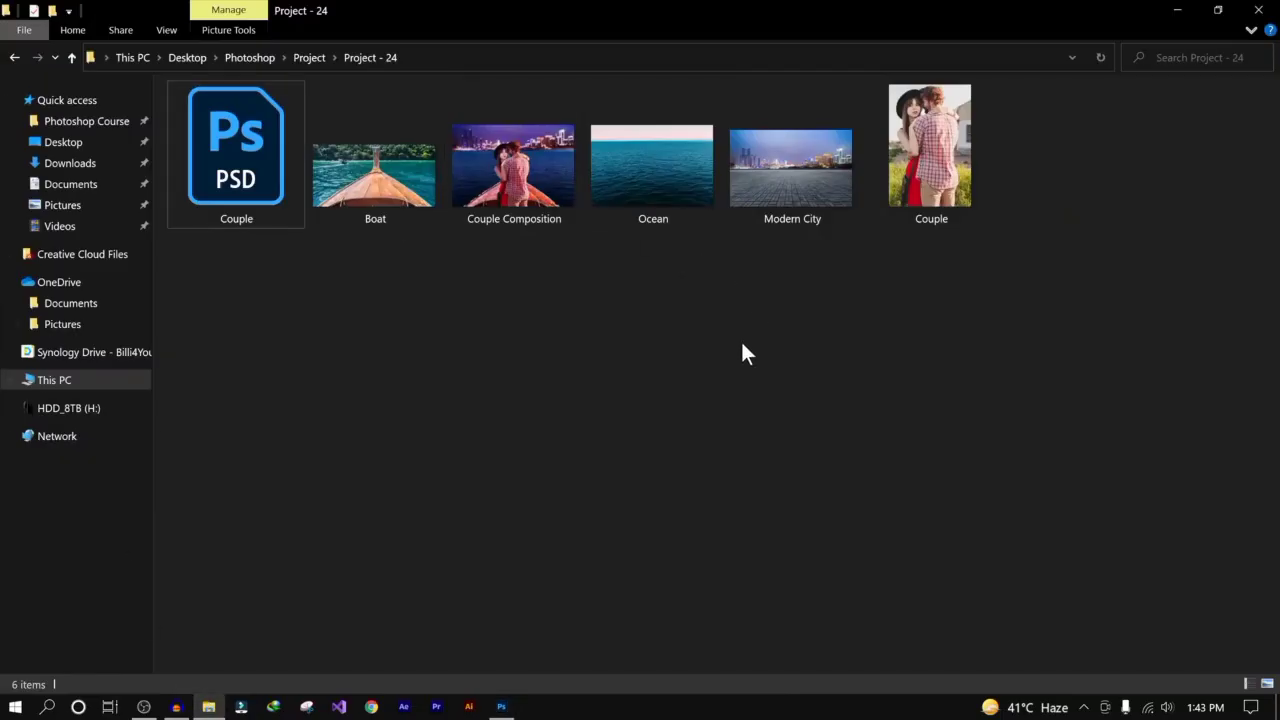
pyautogui.click(656, 162)
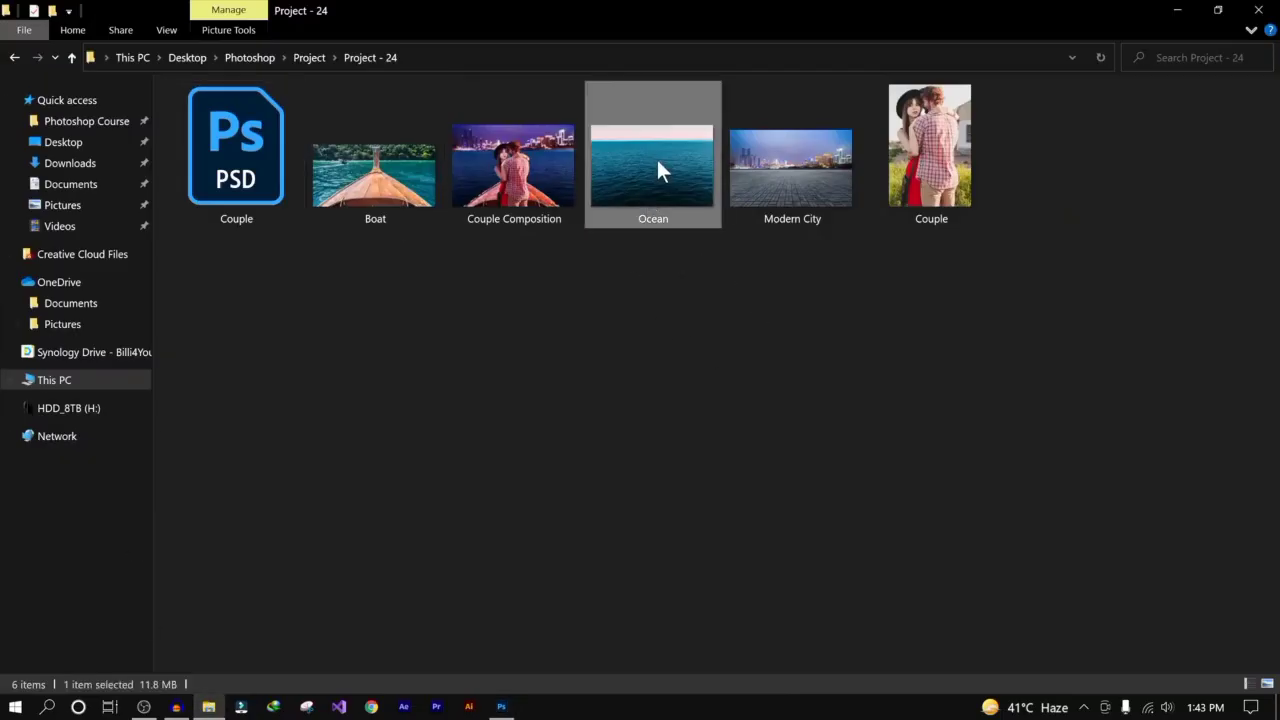
pyautogui.click(632, 392)
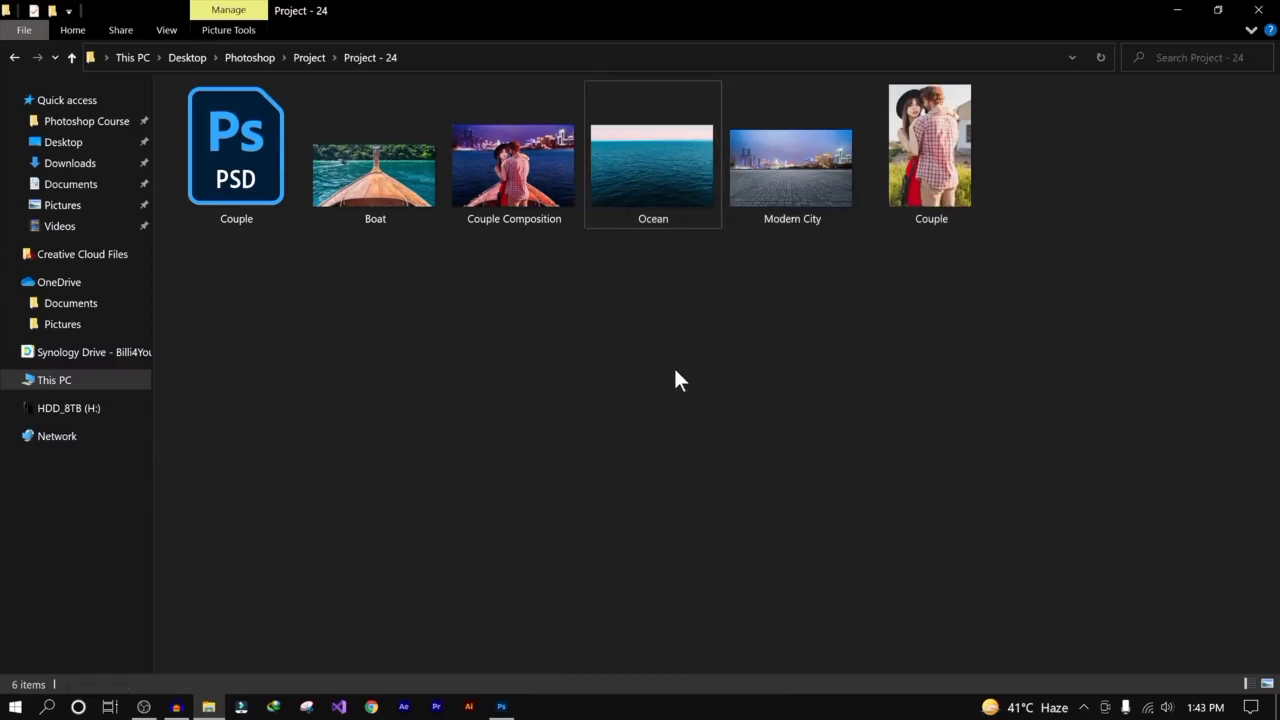
pyautogui.rightClick(651, 171)
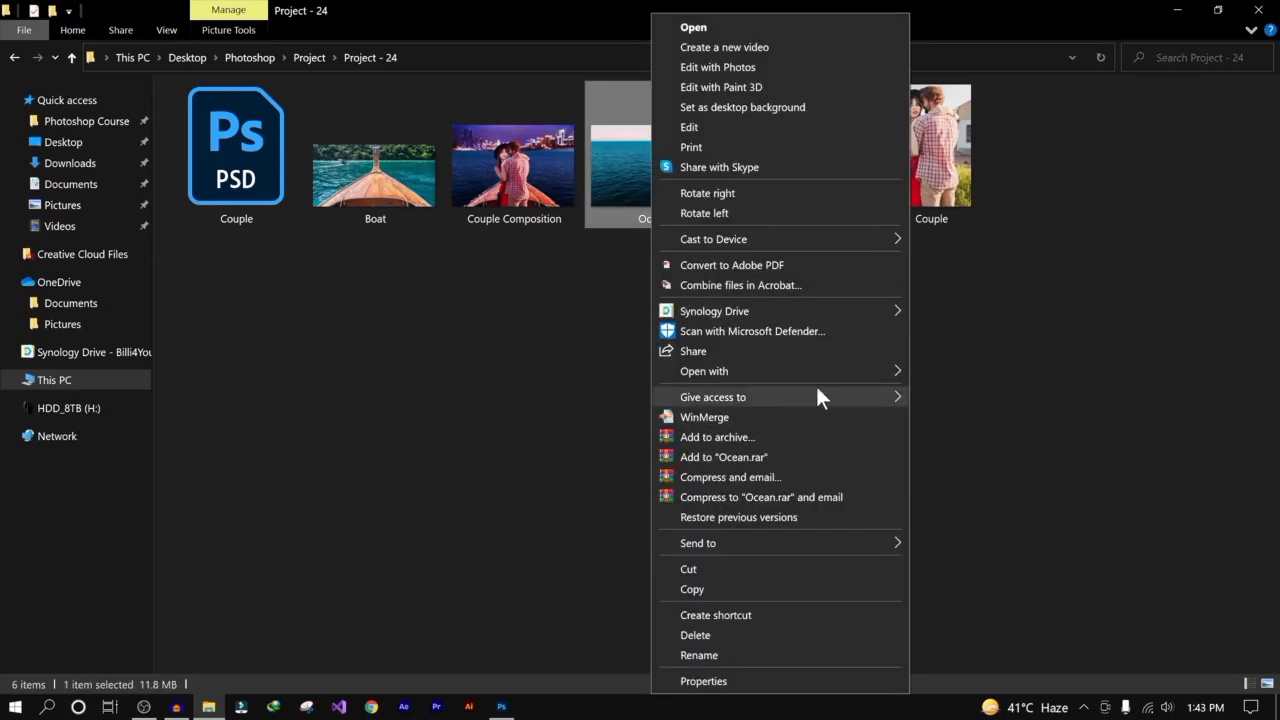
pyautogui.moveTo(825, 371)
pyautogui.click(987, 412)
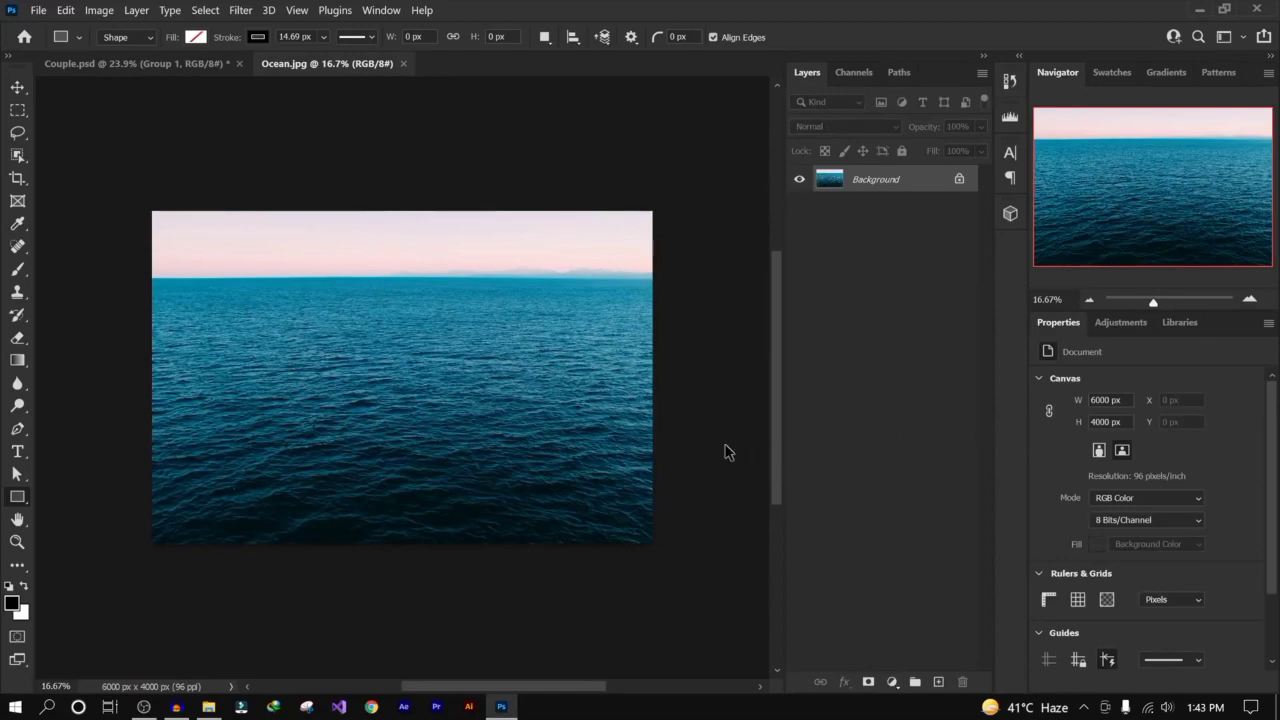
pyautogui.hotkey('ctrl', '0')
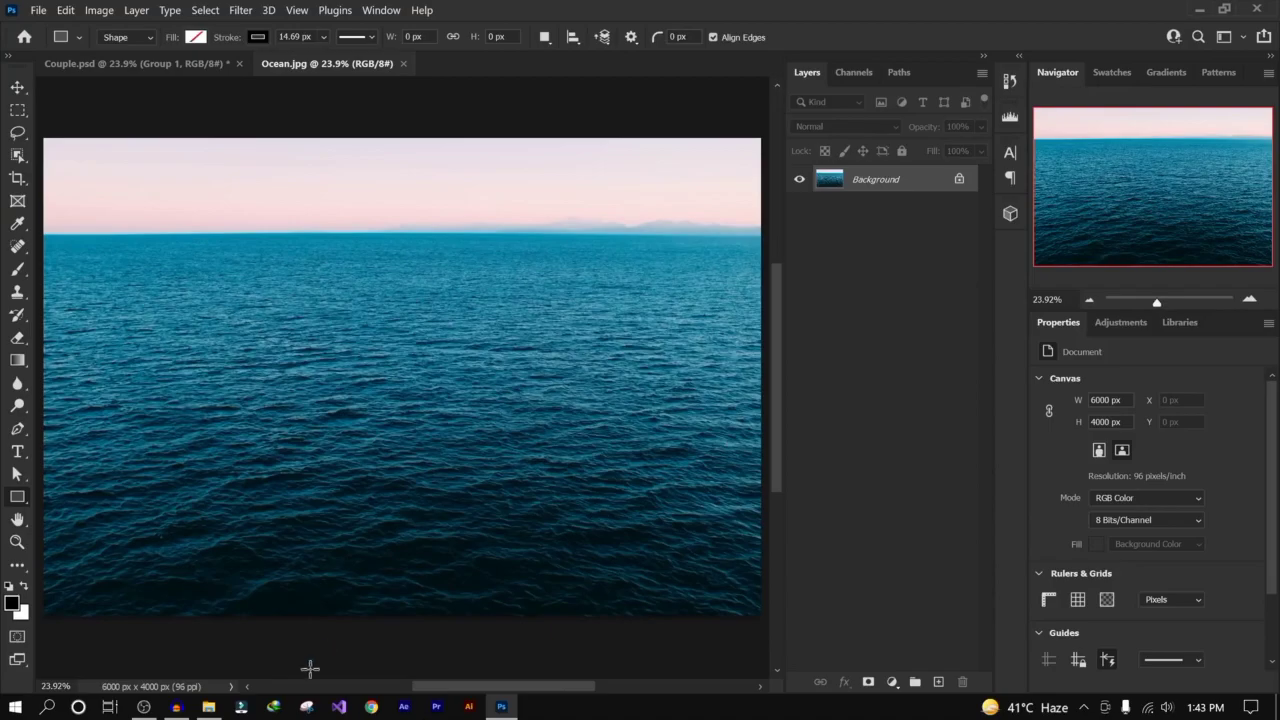
# Step: Return to the Project - 24 folder and view the finished Couple Composition image for reference
pyautogui.click(208, 706)
pyautogui.click(806, 205)
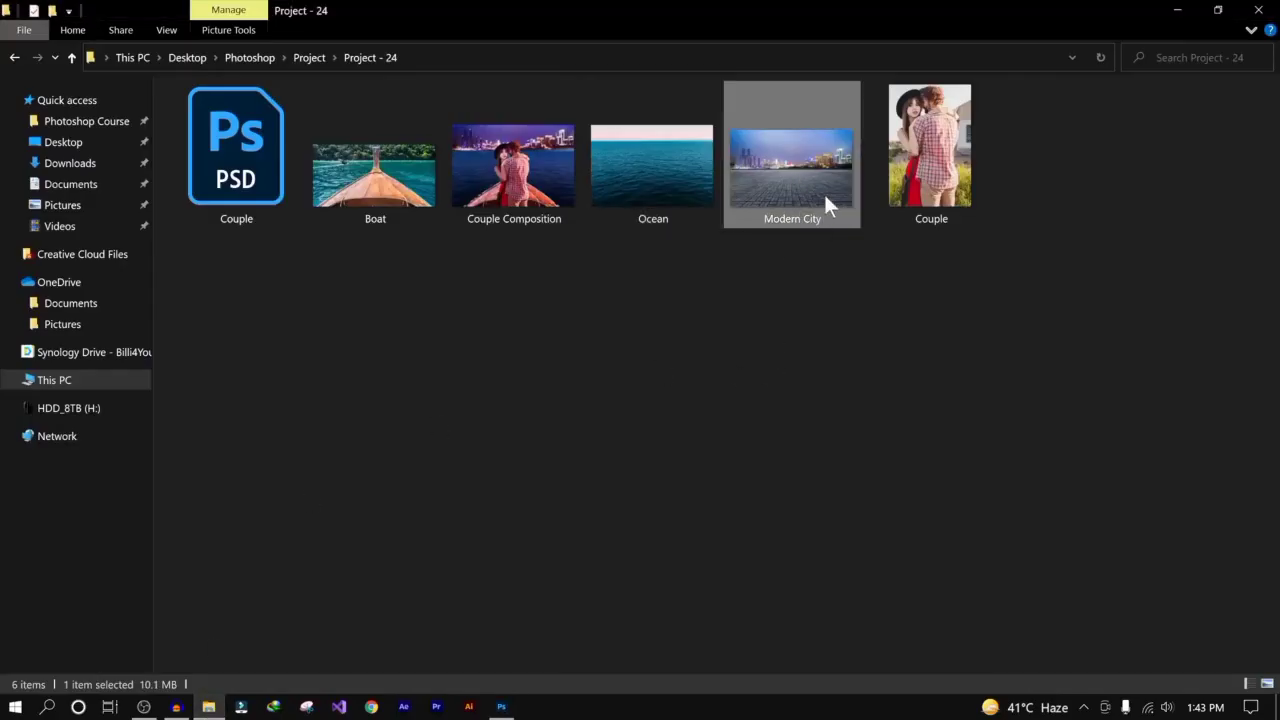
pyautogui.click(527, 173)
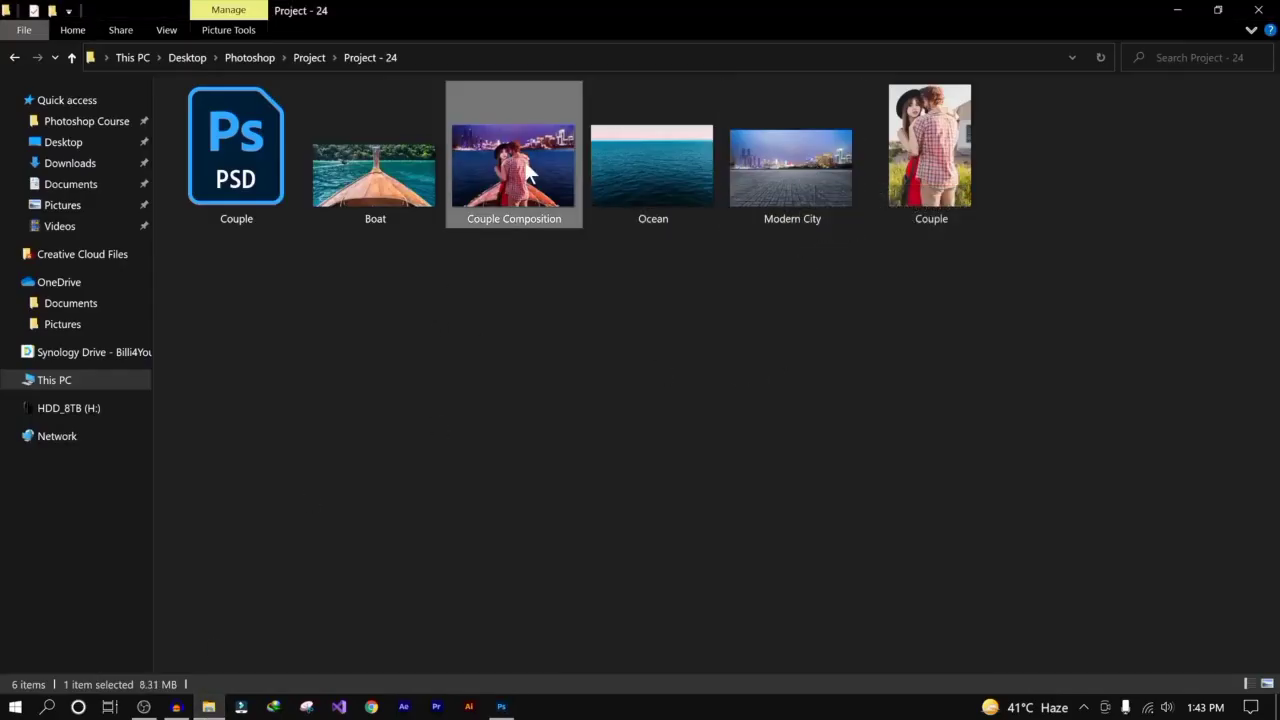
pyautogui.doubleClick(527, 173)
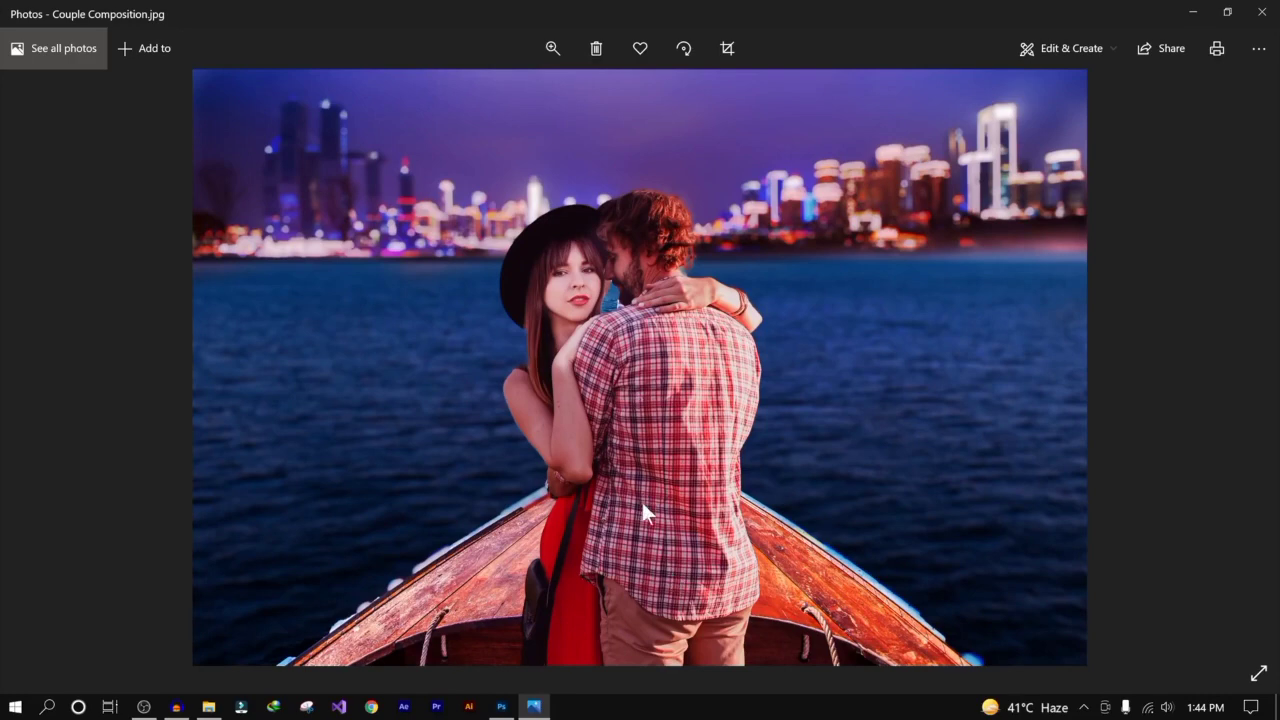
pyautogui.click(1261, 12)
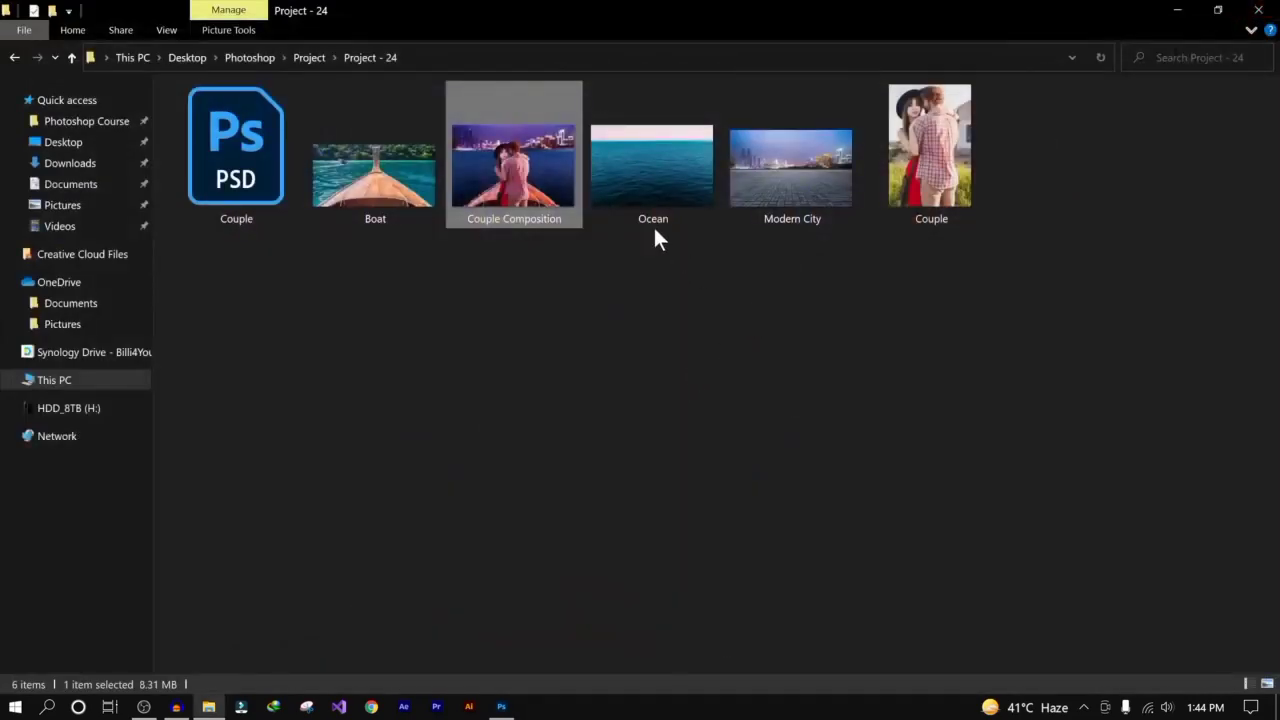
# Step: Place Modern City into the Ocean document, scale it to 418.16%, move it up to Y 1201.17 px, and check it against the ocean
pyautogui.click(808, 175)
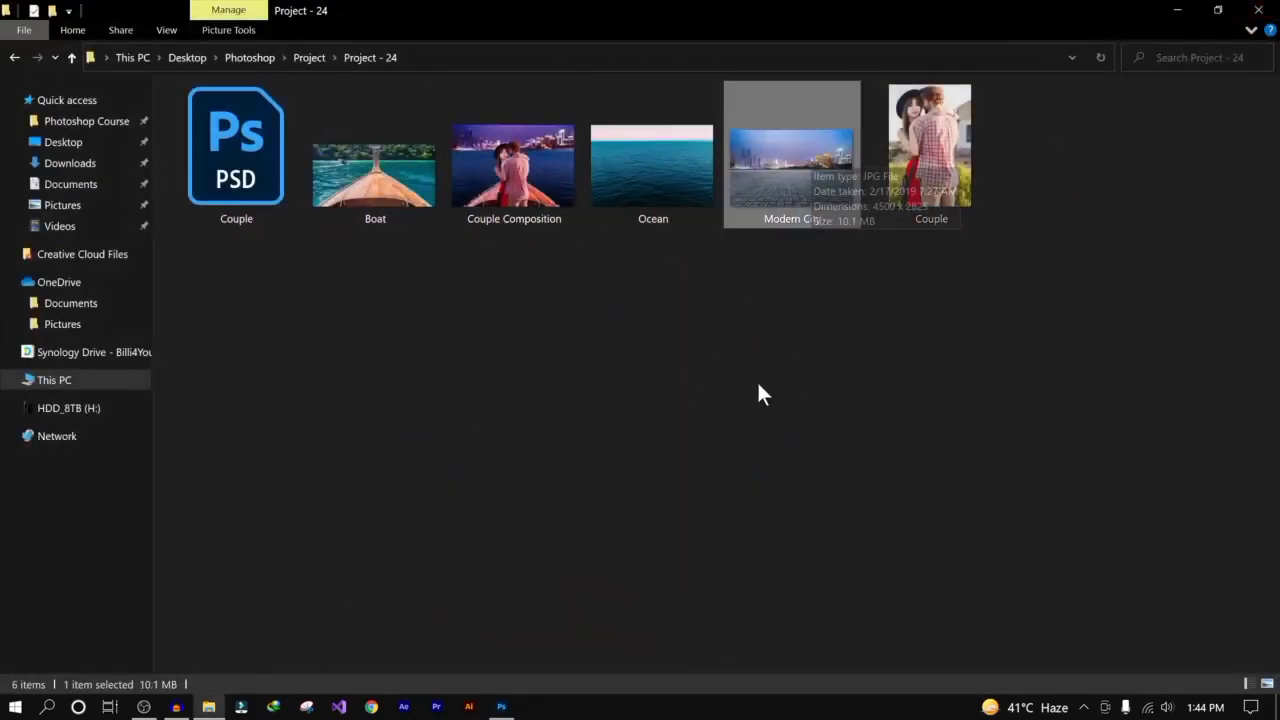
pyautogui.moveTo(820, 228); pyautogui.dragTo(483, 352)
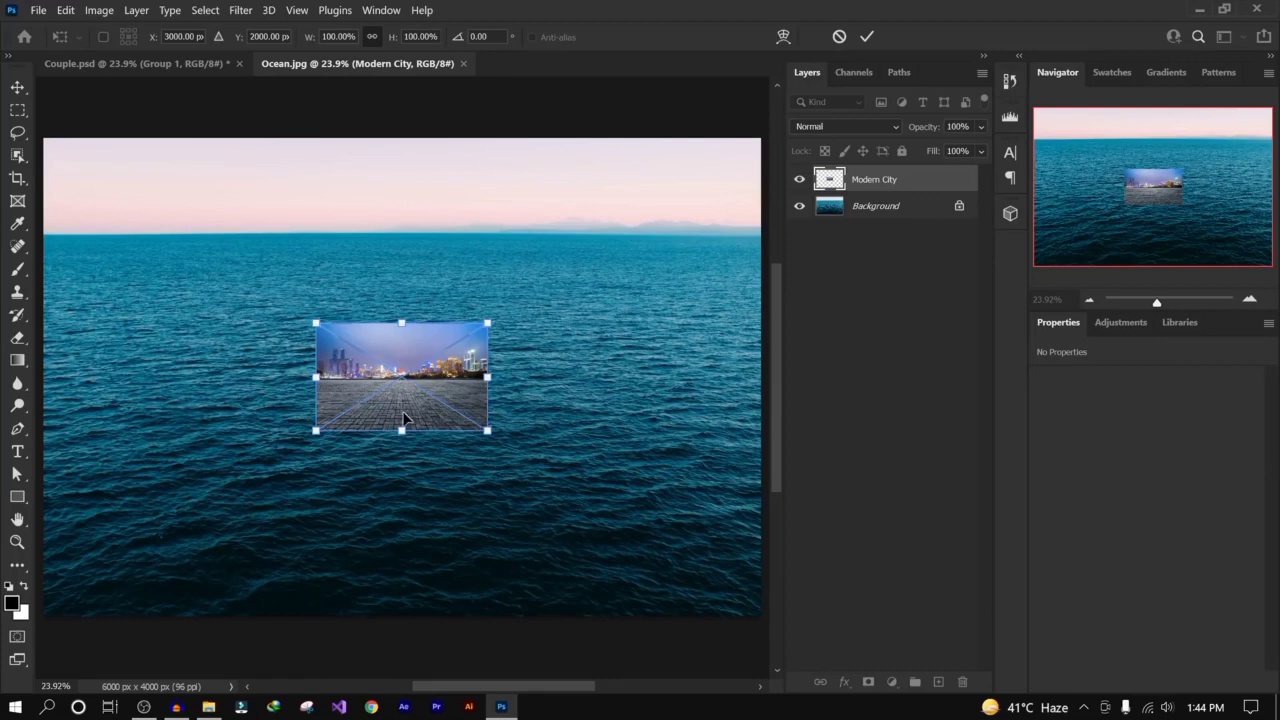
pyautogui.moveTo(433, 382); pyautogui.dragTo(763, 564)
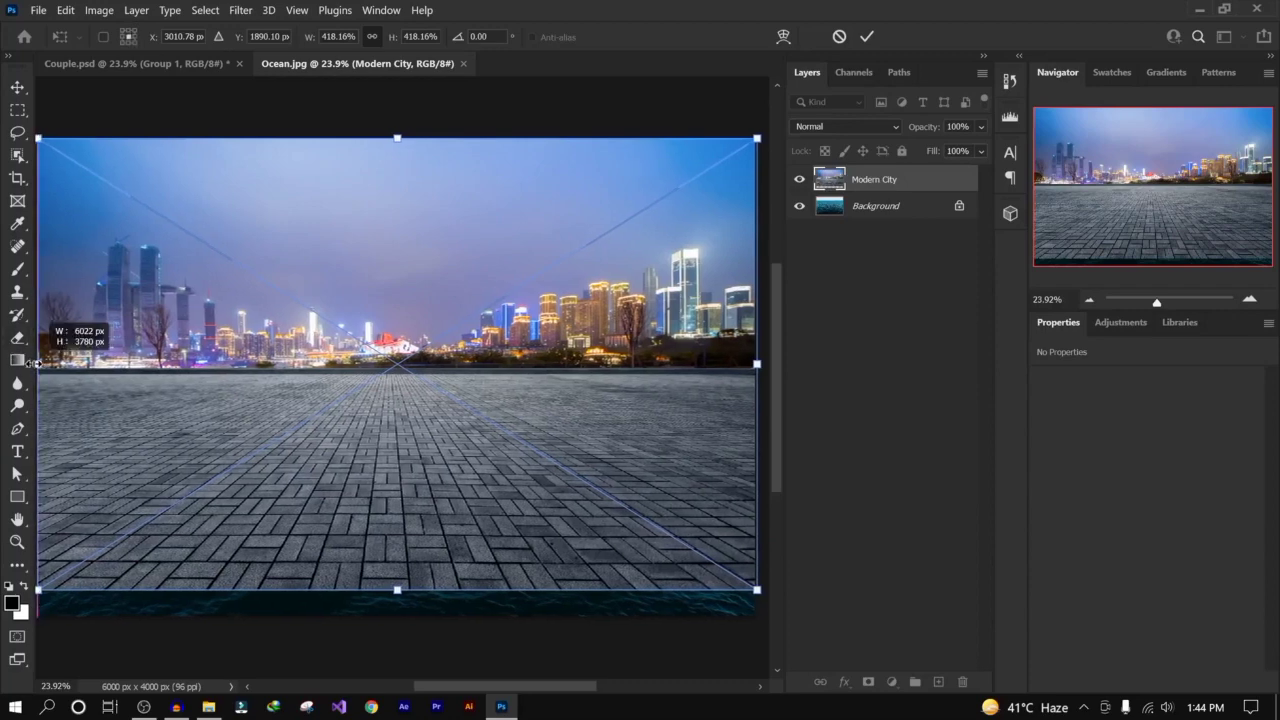
pyautogui.moveTo(573, 413); pyautogui.dragTo(607, 328)
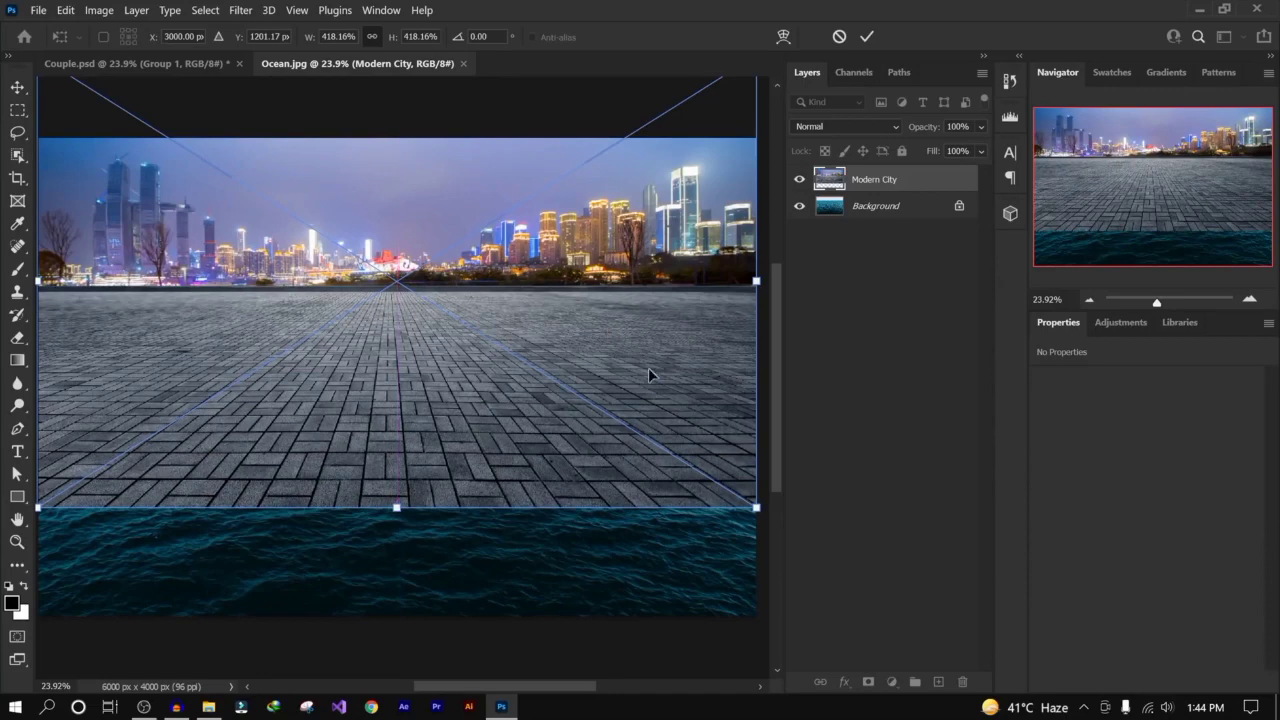
pyautogui.click(845, 315)
pyautogui.click(800, 181)
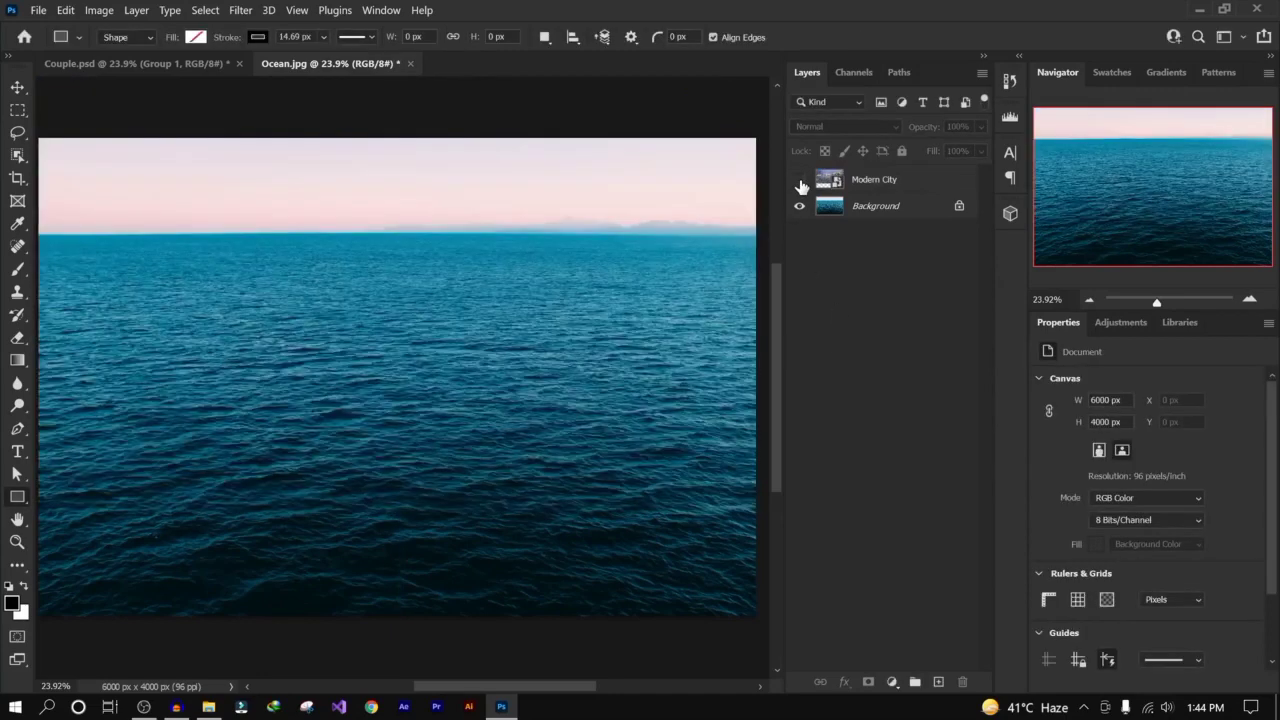
pyautogui.click(800, 181)
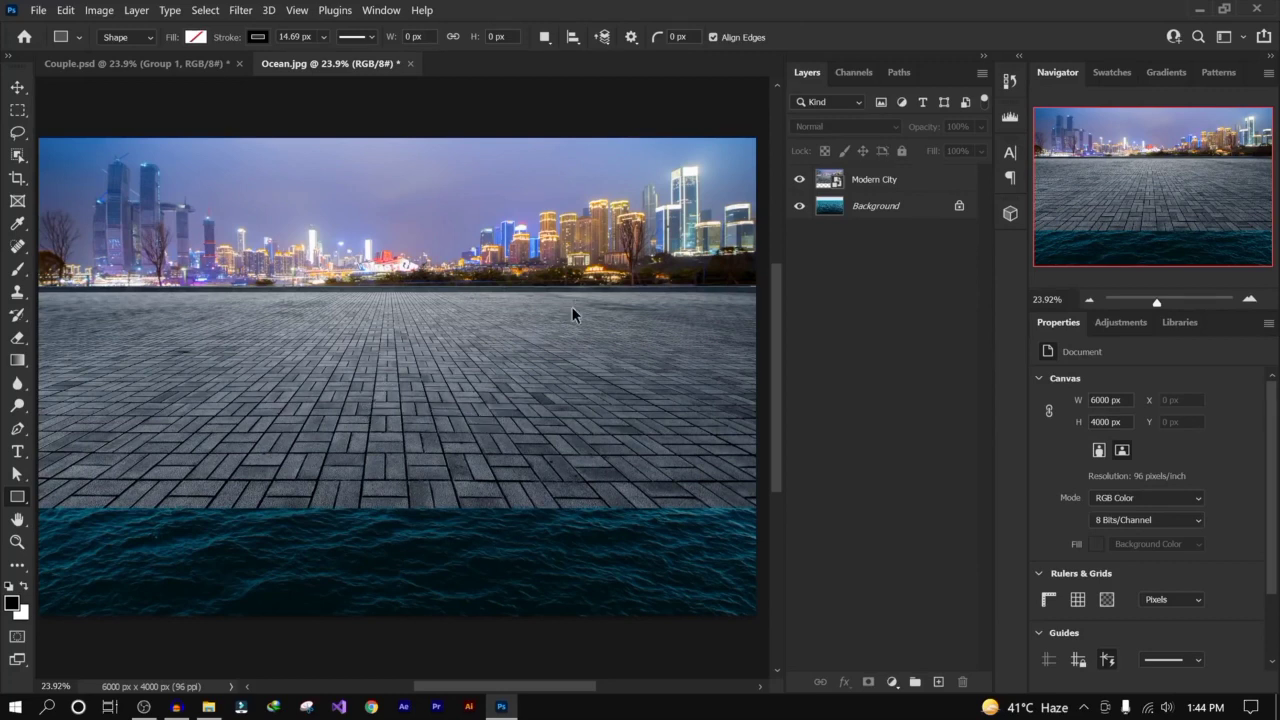
# Step: Add a white layer mask to the Modern City layer
pyautogui.hotkey('ctrl', '+')
pyautogui.hotkey('ctrl', '+')
pyautogui.hotkey('ctrl', '+')
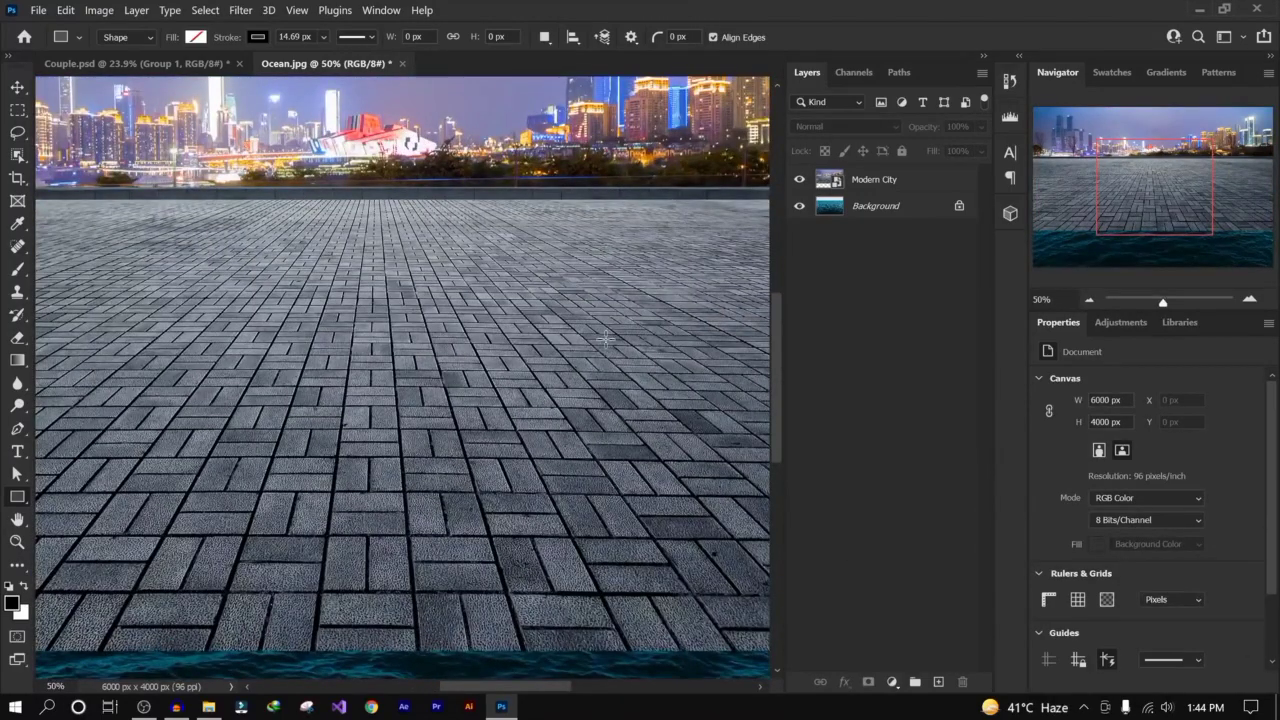
pyautogui.moveTo(700, 249); pyautogui.dragTo(234, 337)
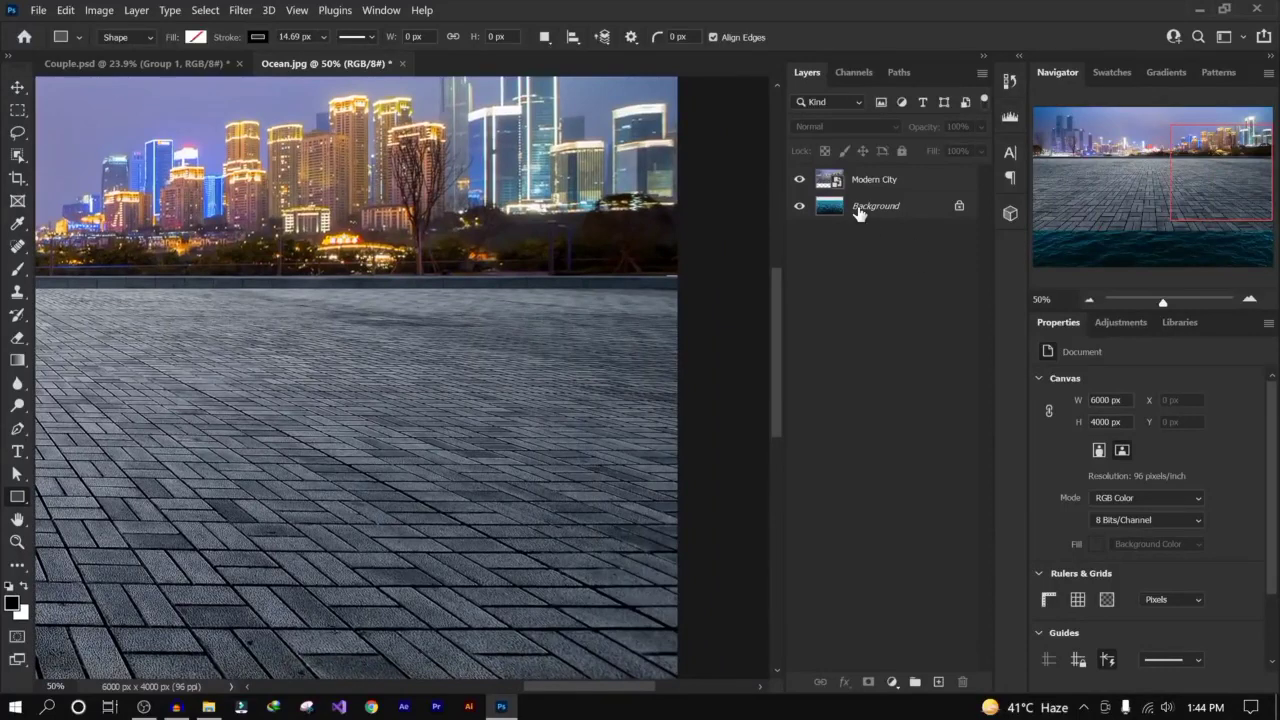
pyautogui.click(897, 182)
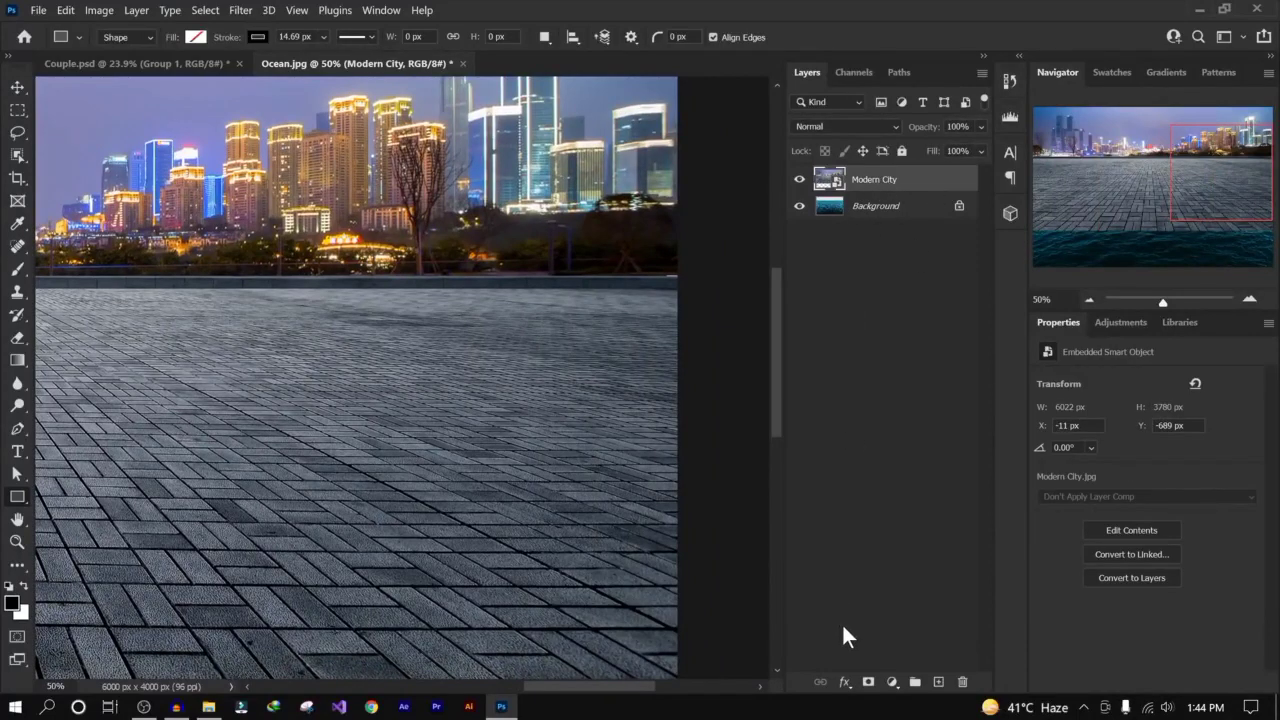
pyautogui.click(867, 682)
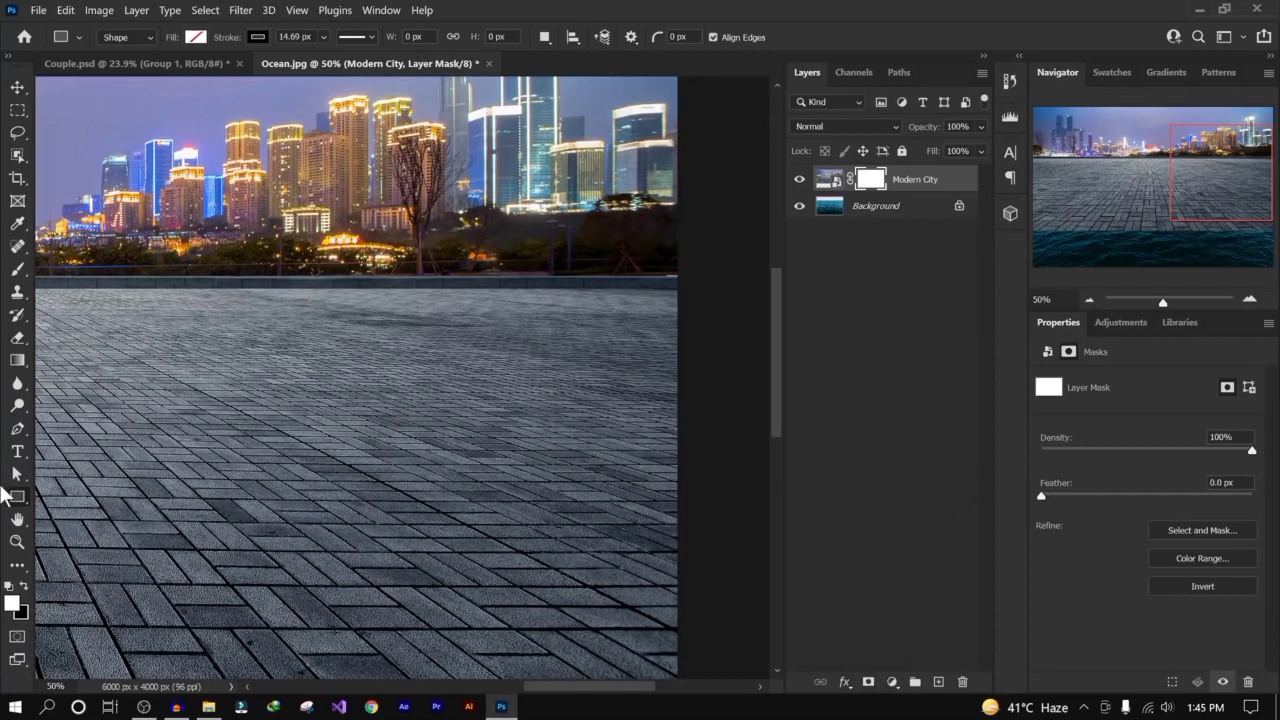
# Step: Set up a soft round Brush with black as the foreground colour for painting on the Modern City layer mask
pyautogui.click(19, 271)
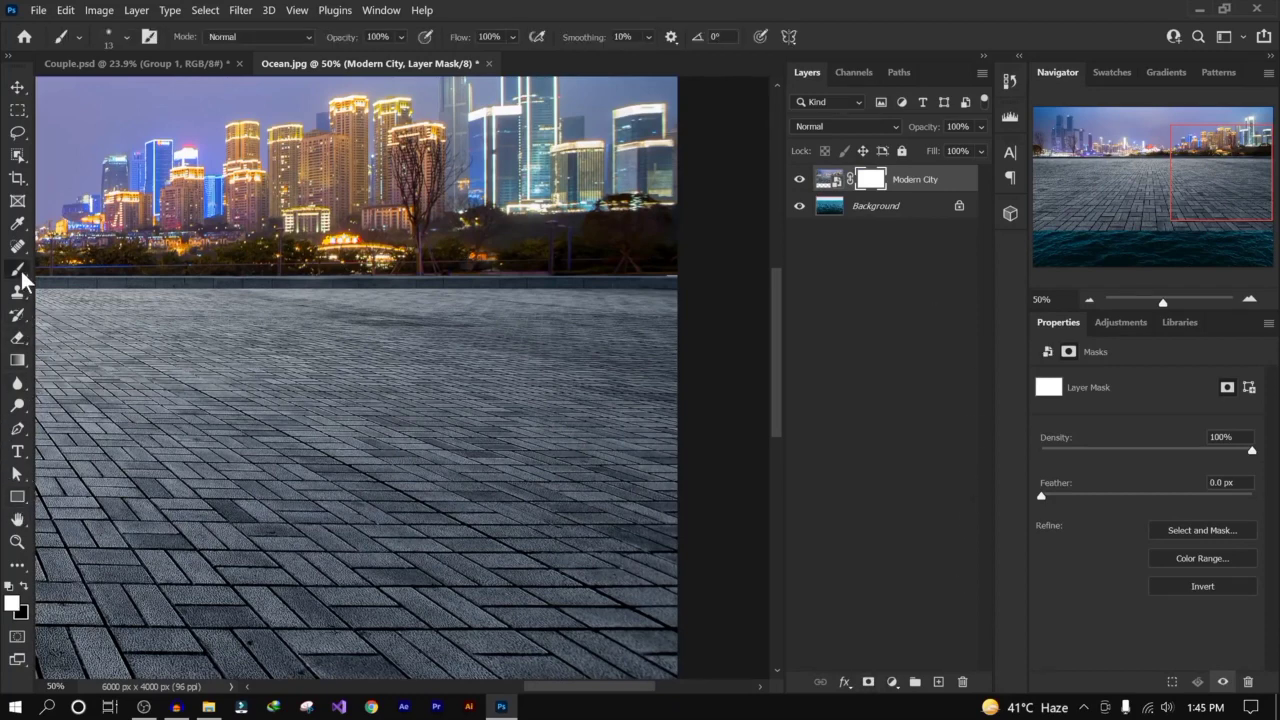
pyautogui.rightClick(21, 273)
pyautogui.click(80, 269)
pyautogui.click(126, 36)
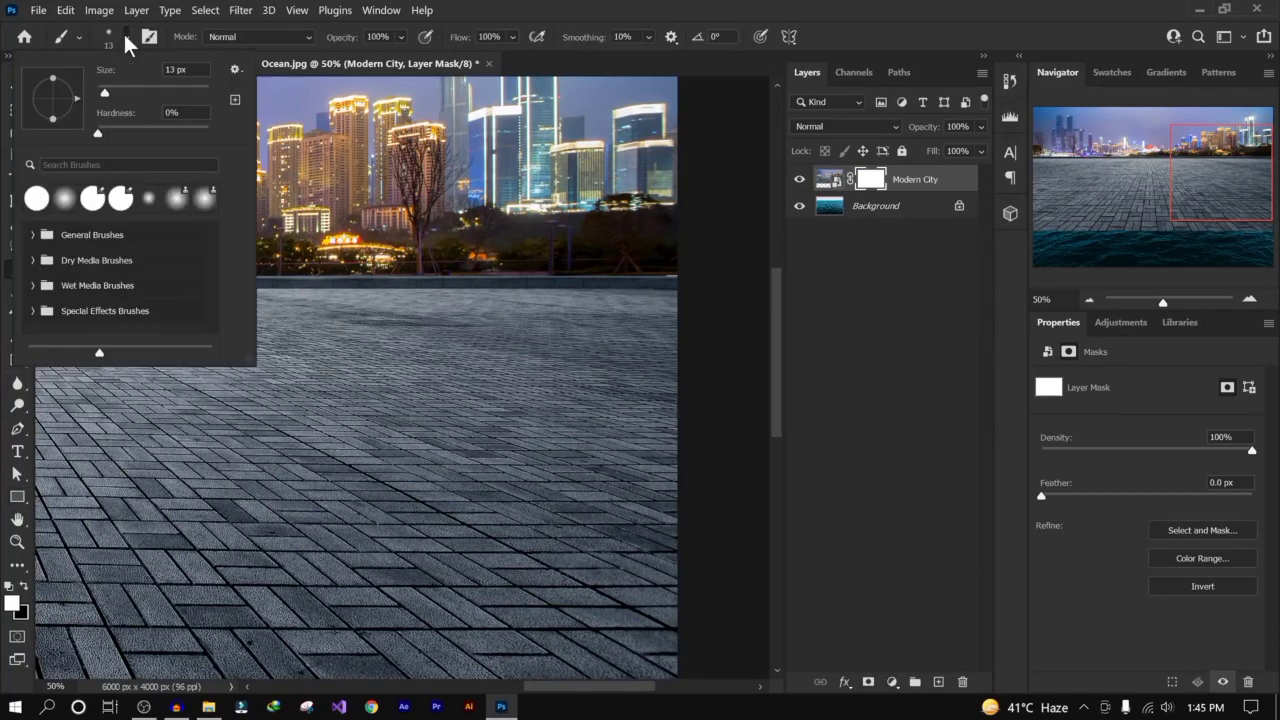
pyautogui.moveTo(99, 132); pyautogui.dragTo(124, 131)
pyautogui.click(870, 182)
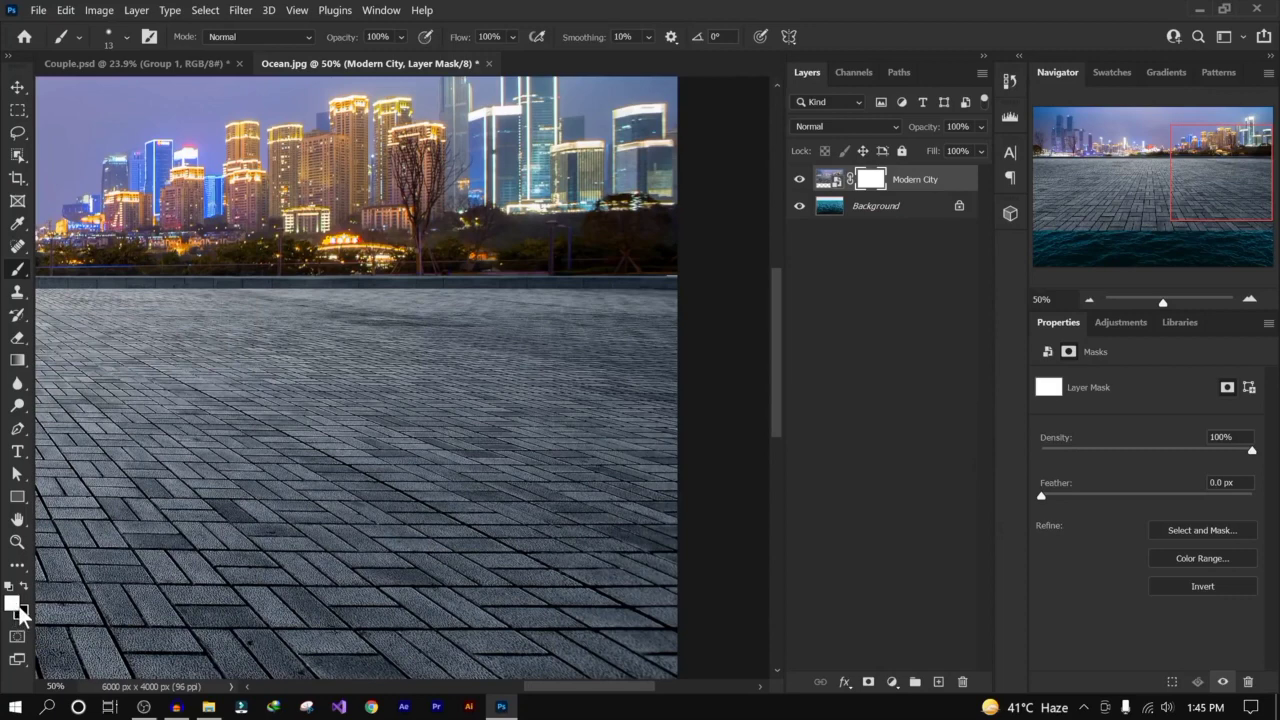
pyautogui.press('x')
# Step: Paint black on the Modern City mask over the paving near the image's right edge with a 500 px brush
pyautogui.press(']')
pyautogui.press(']')
pyautogui.press(']')
pyautogui.press(']')
pyautogui.press(']')
pyautogui.press(']')
pyautogui.press(']')
pyautogui.press(']')
pyautogui.press(']')
pyautogui.press(']')
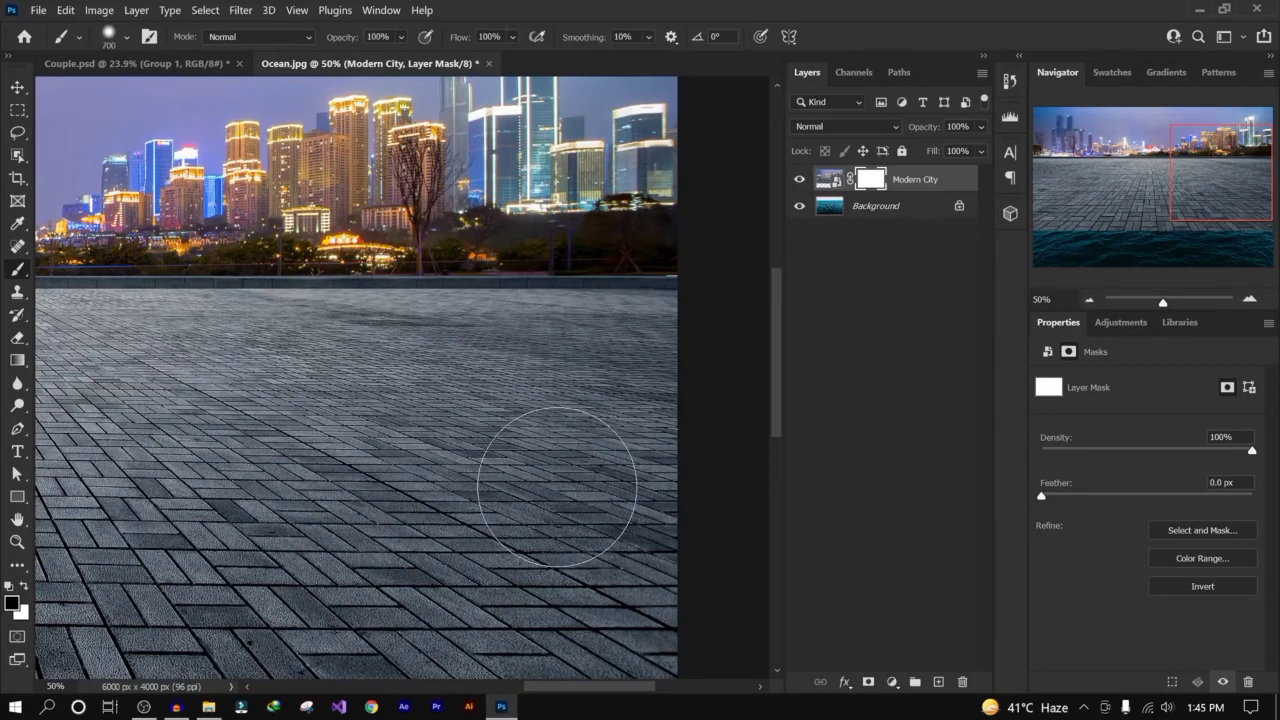
pyautogui.press('[')
pyautogui.press('[')
pyautogui.moveTo(640, 492)
pyautogui.mouseDown()
pyautogui.moveTo(534, 530)
pyautogui.moveTo(696, 539)
pyautogui.moveTo(545, 614)
pyautogui.moveTo(580, 660)
pyautogui.moveTo(446, 660)
pyautogui.moveTo(494, 612)
pyautogui.mouseUp()
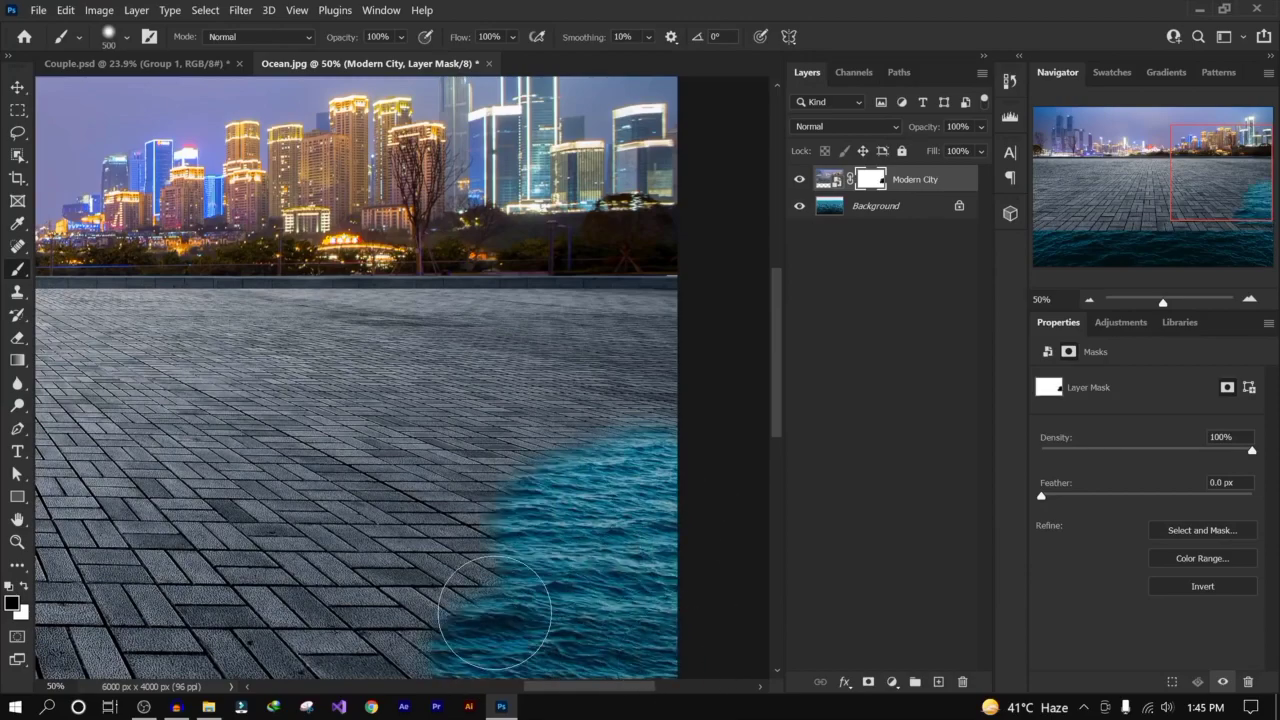
# Step: Examine the boundary between the paving and the low wall across the full width of the Modern City image
pyautogui.scroll(2, 494, 612)
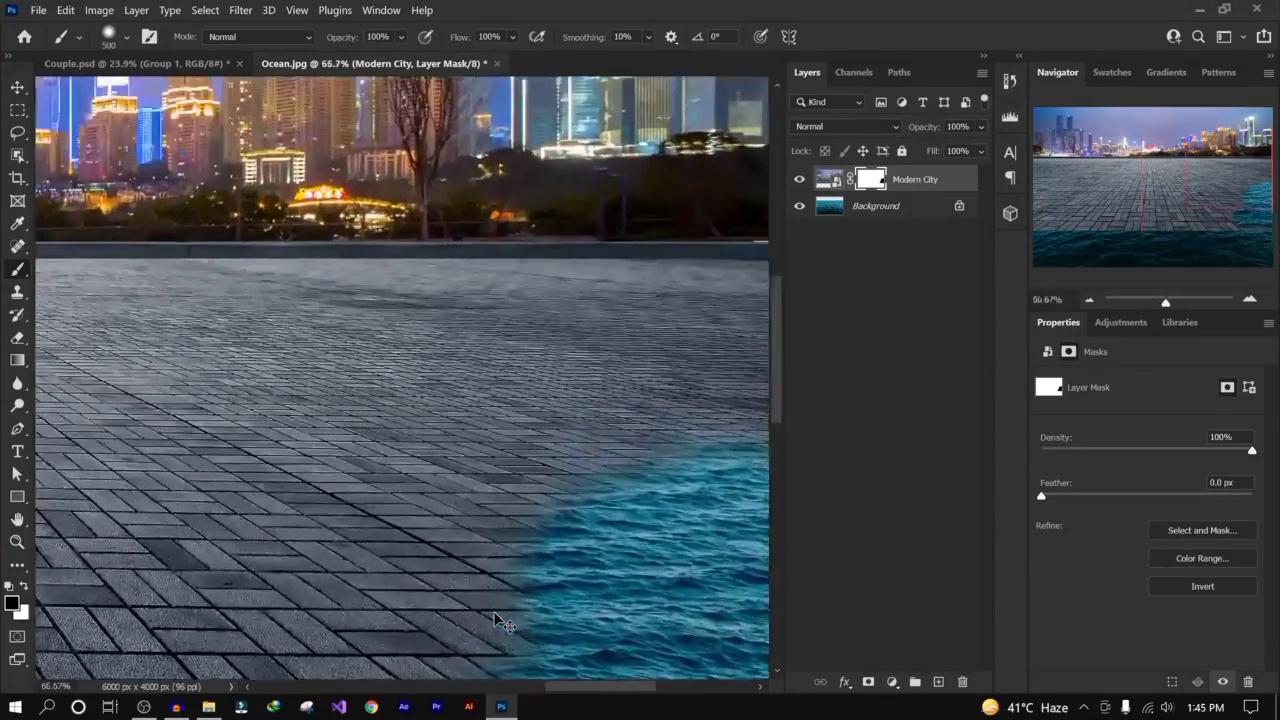
pyautogui.scroll(1, 494, 612)
pyautogui.moveTo(503, 346); pyautogui.dragTo(326, 417)
pyautogui.moveTo(149, 374); pyautogui.dragTo(449, 311)
pyautogui.moveTo(311, 346); pyautogui.dragTo(714, 337)
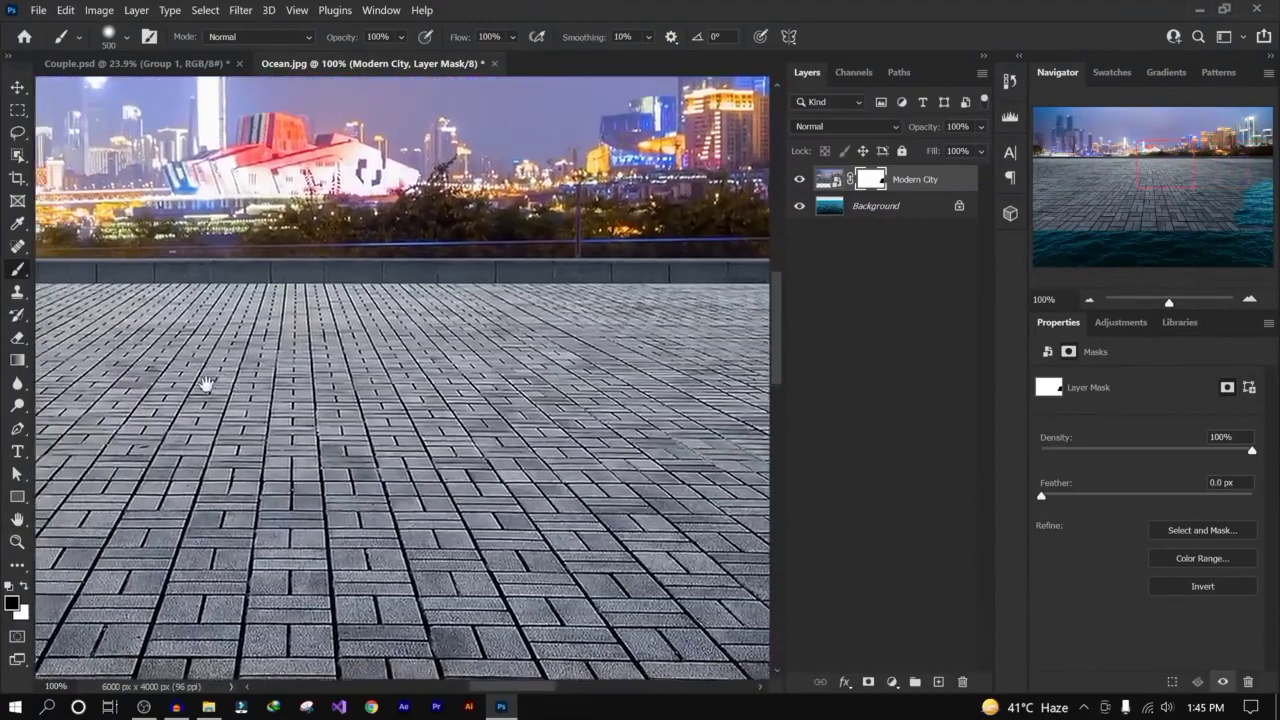
pyautogui.moveTo(205, 384); pyautogui.dragTo(654, 397)
pyautogui.moveTo(274, 366); pyautogui.dragTo(640, 363)
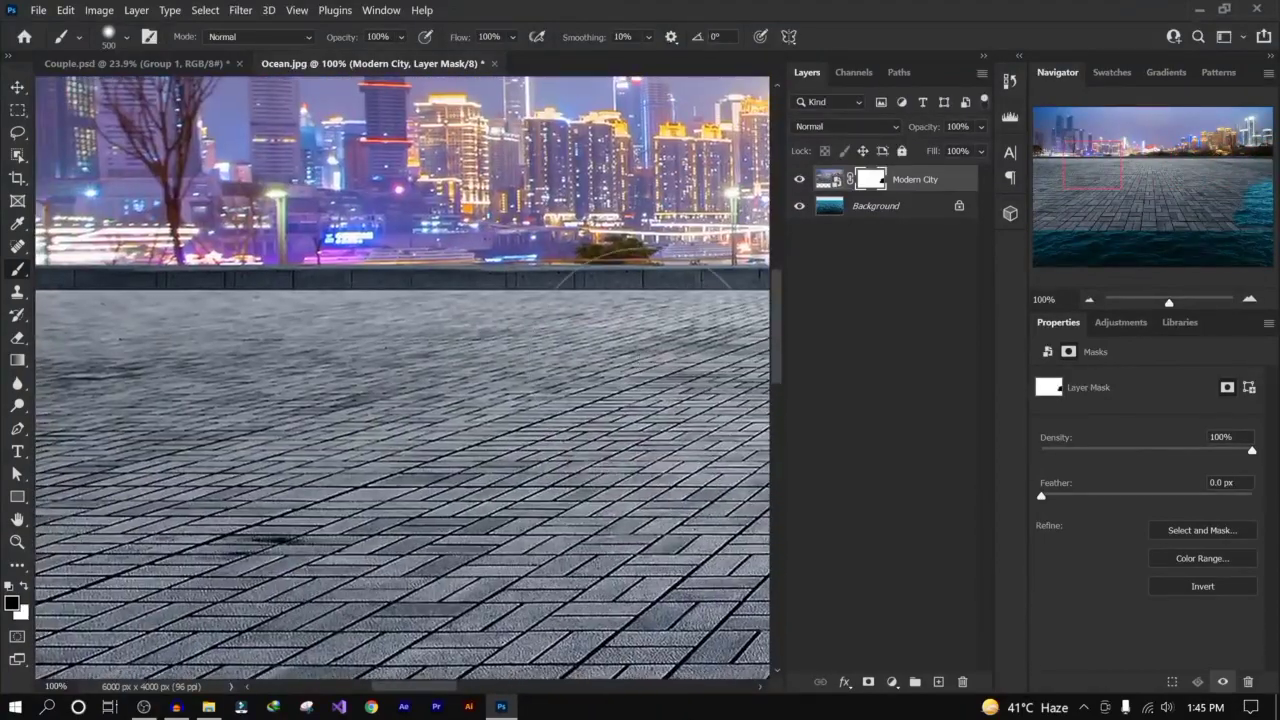
pyautogui.hotkey('ctrl', '-')
pyautogui.hotkey('ctrl', '-')
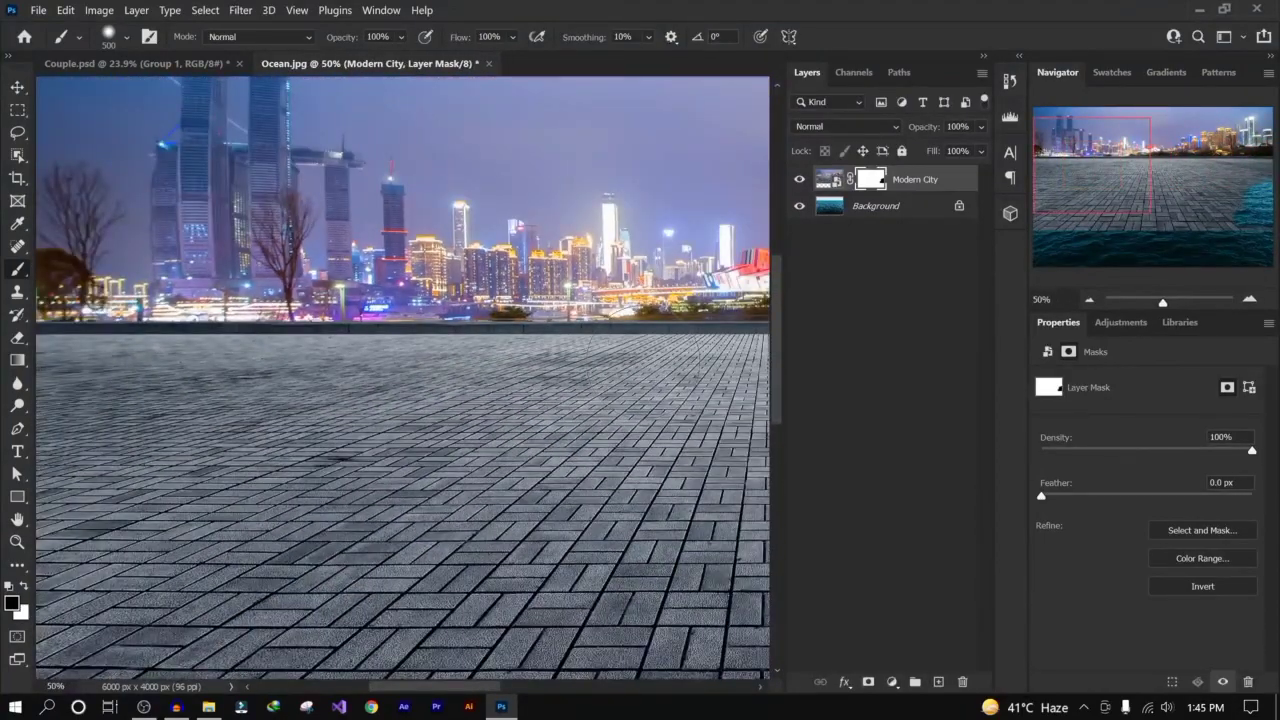
pyautogui.moveTo(207, 393); pyautogui.dragTo(256, 335)
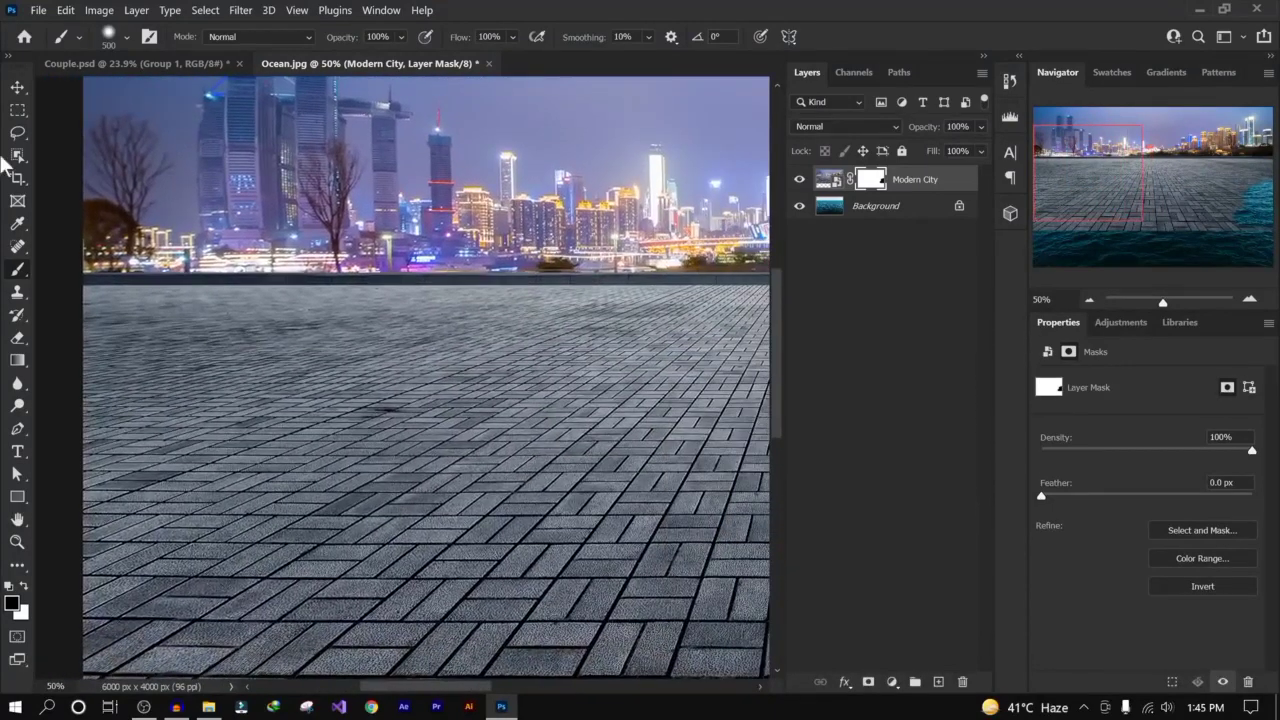
# Step: Start a Polygonal Lasso selection just outside the image's left edge, level with the foot of the low wall
pyautogui.click(19, 133)
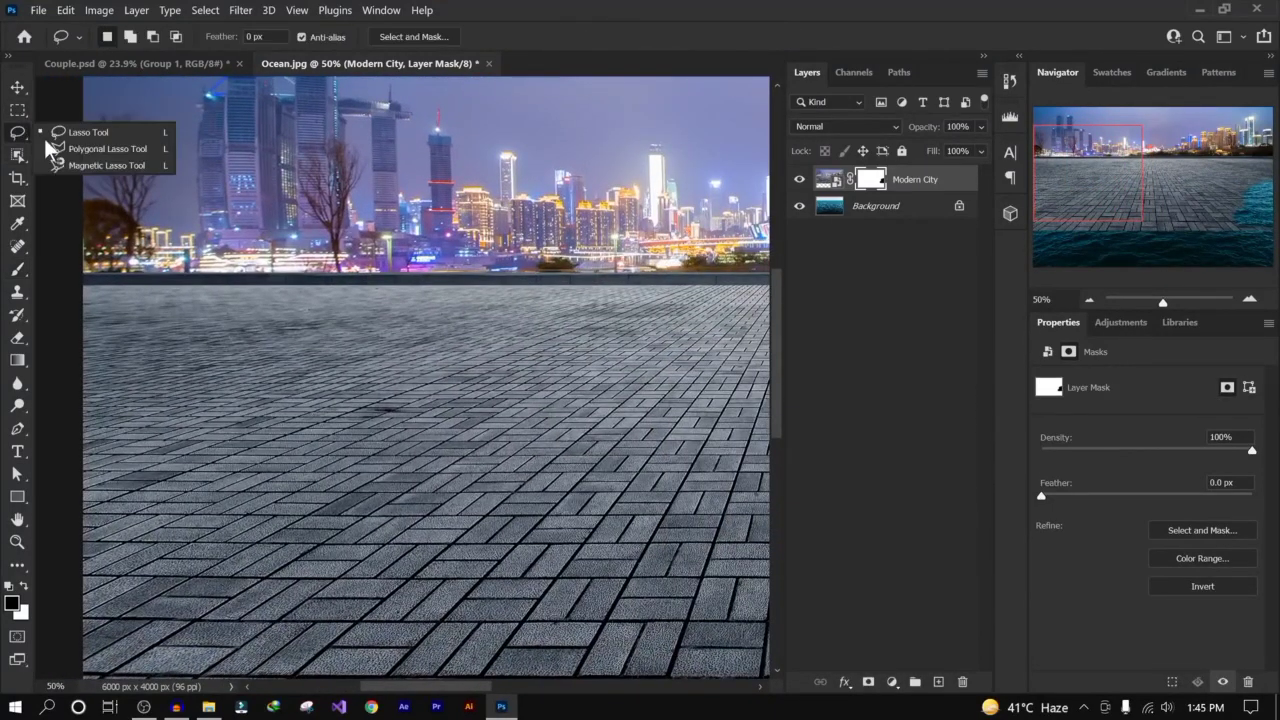
pyautogui.click(102, 150)
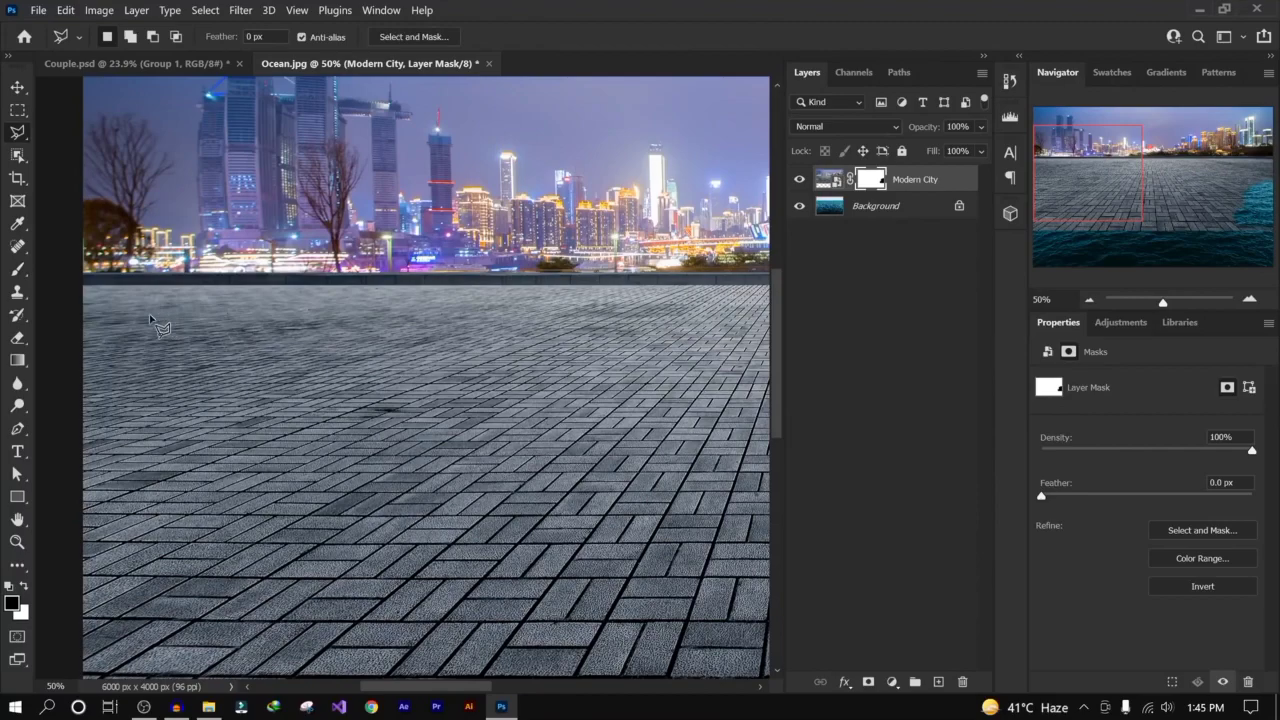
pyautogui.moveTo(162, 326)
pyautogui.mouseDown()
pyautogui.moveTo(398, 356)
pyautogui.moveTo(289, 337)
pyautogui.mouseUp()
pyautogui.scroll(3, 282, 333)
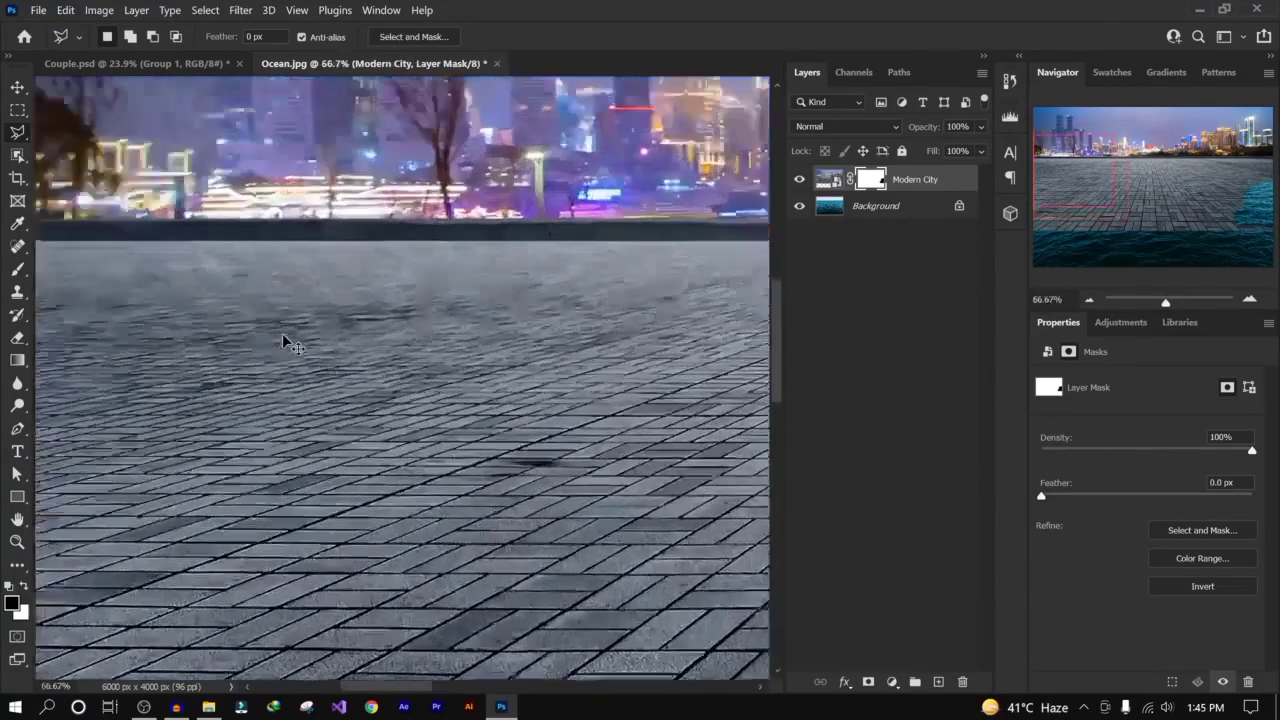
pyautogui.scroll(-1, 282, 333)
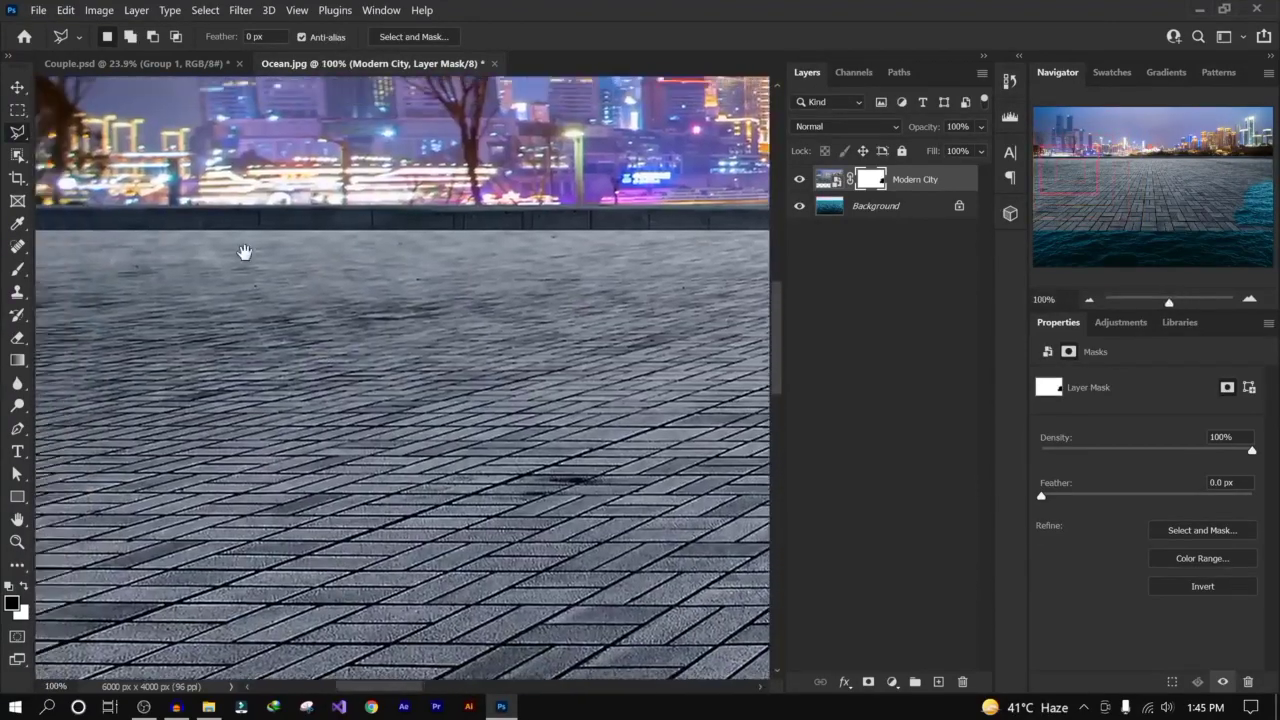
pyautogui.moveTo(245, 252); pyautogui.dragTo(331, 282)
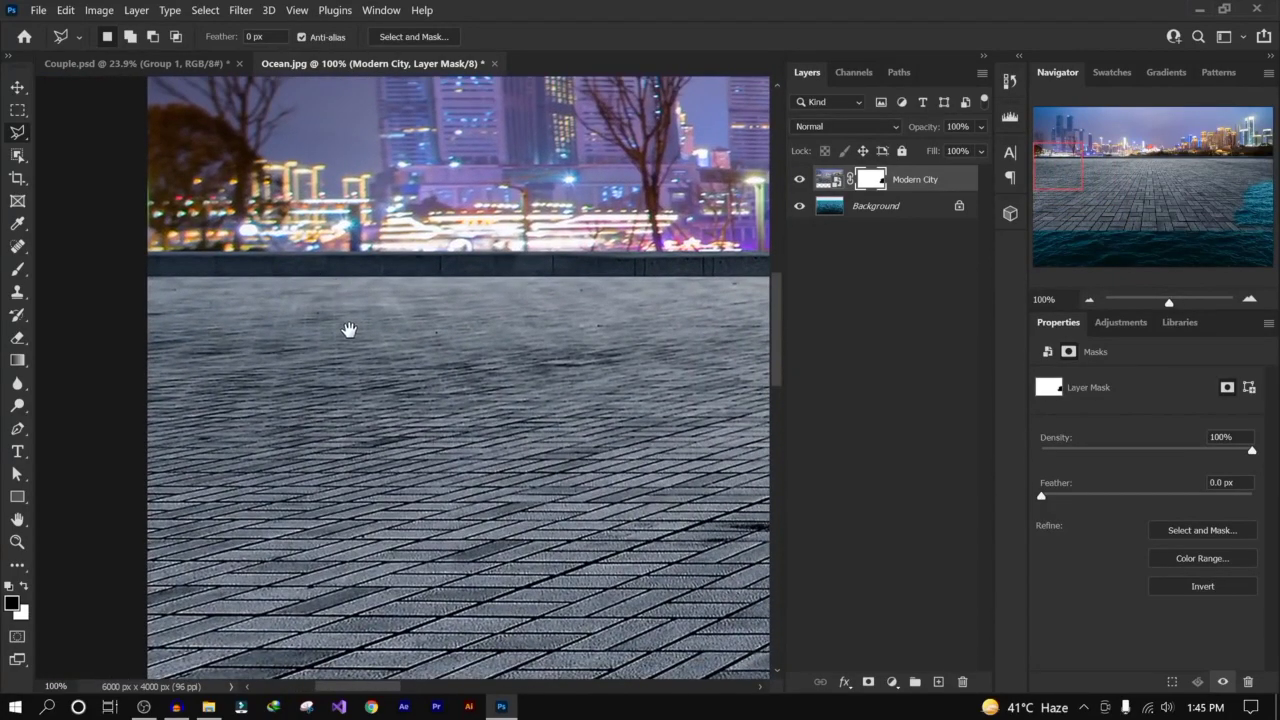
pyautogui.moveTo(349, 331); pyautogui.dragTo(306, 309)
pyautogui.moveTo(503, 316)
pyautogui.mouseDown()
pyautogui.moveTo(451, 309)
pyautogui.moveTo(488, 318)
pyautogui.mouseUp()
pyautogui.click(75, 257)
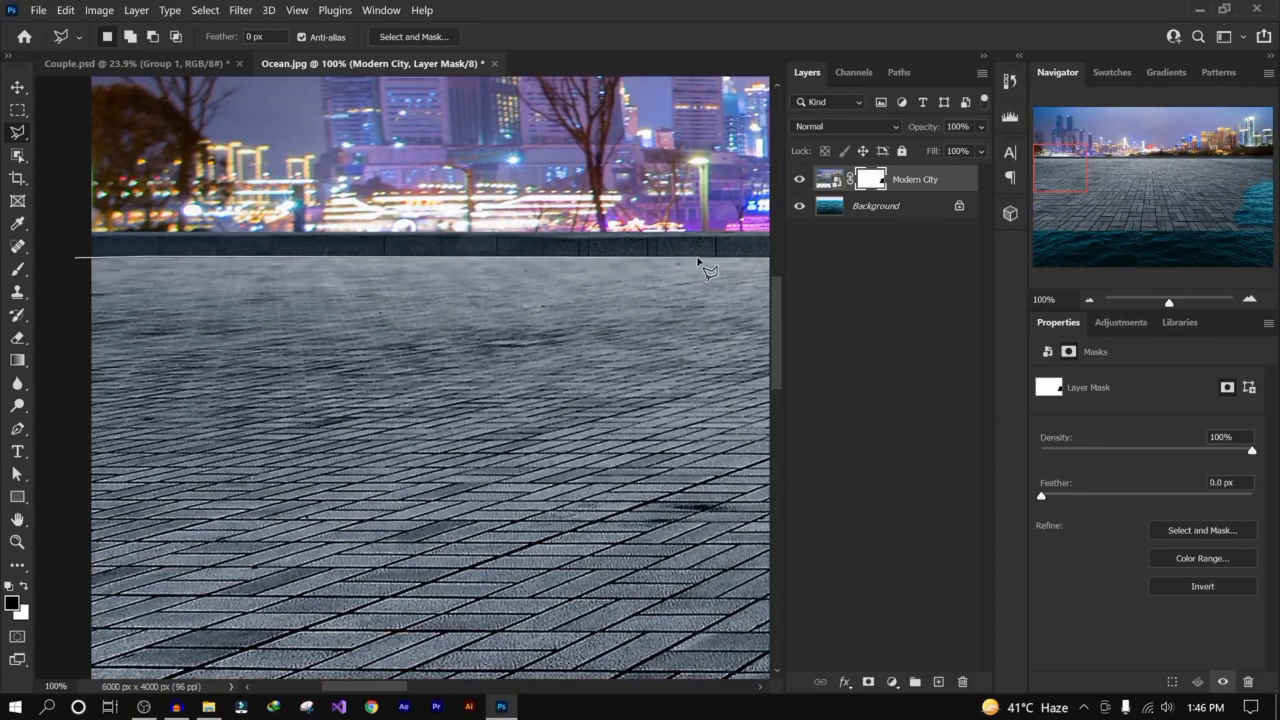
# Step: Trace the selection along the boundary between the low wall and the paving until past the image's right edge
pyautogui.moveTo(700, 263)
pyautogui.mouseDown()
pyautogui.moveTo(709, 286)
pyautogui.moveTo(151, 324)
pyautogui.mouseUp()
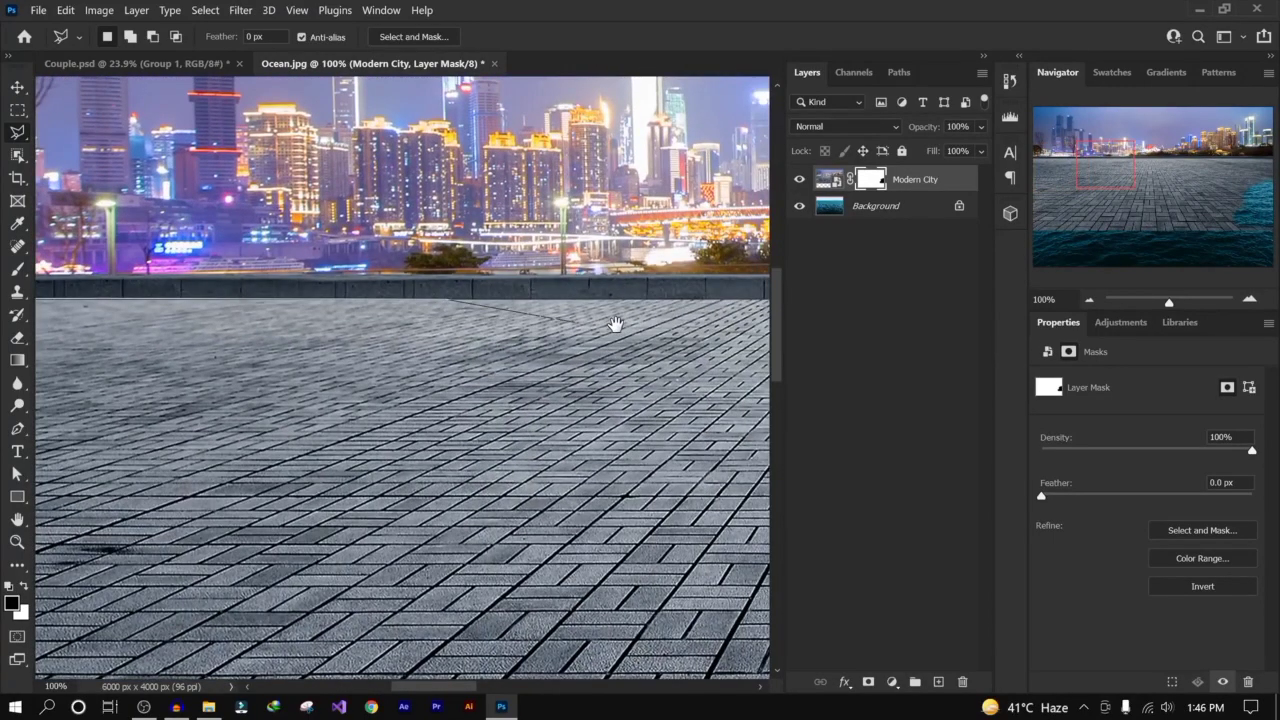
pyautogui.moveTo(614, 323); pyautogui.dragTo(265, 350)
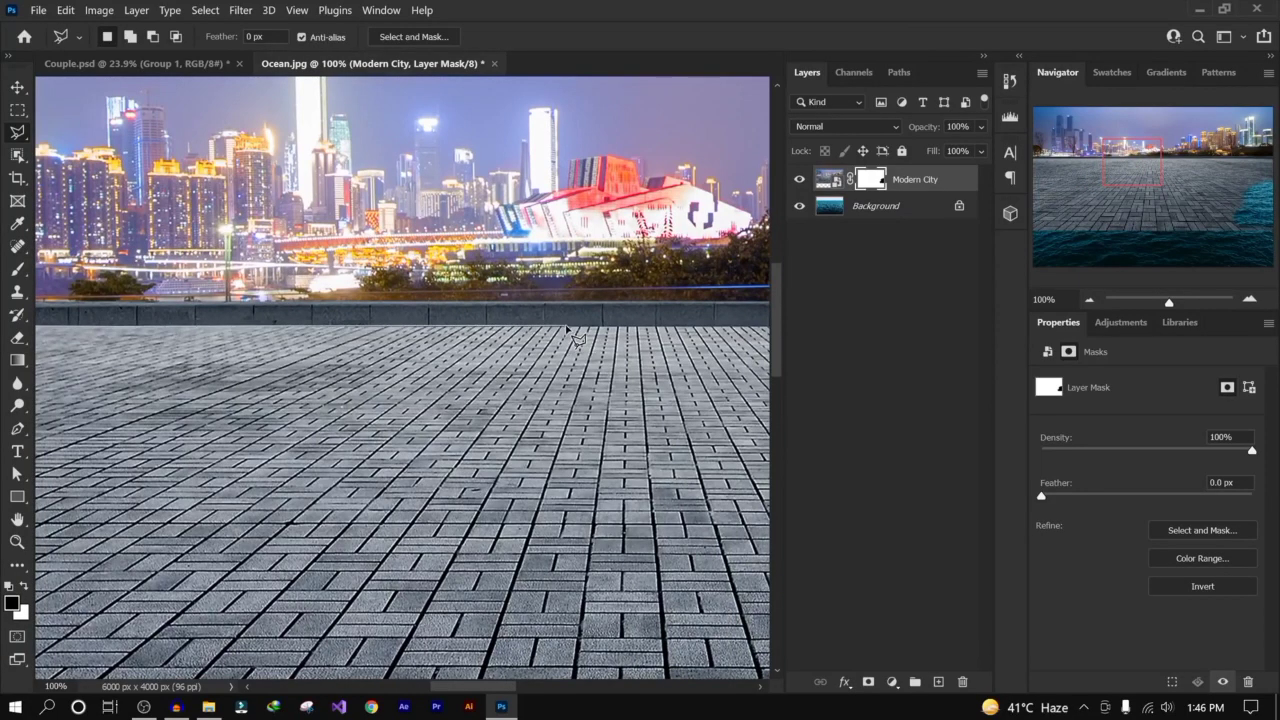
pyautogui.moveTo(714, 357); pyautogui.dragTo(325, 390)
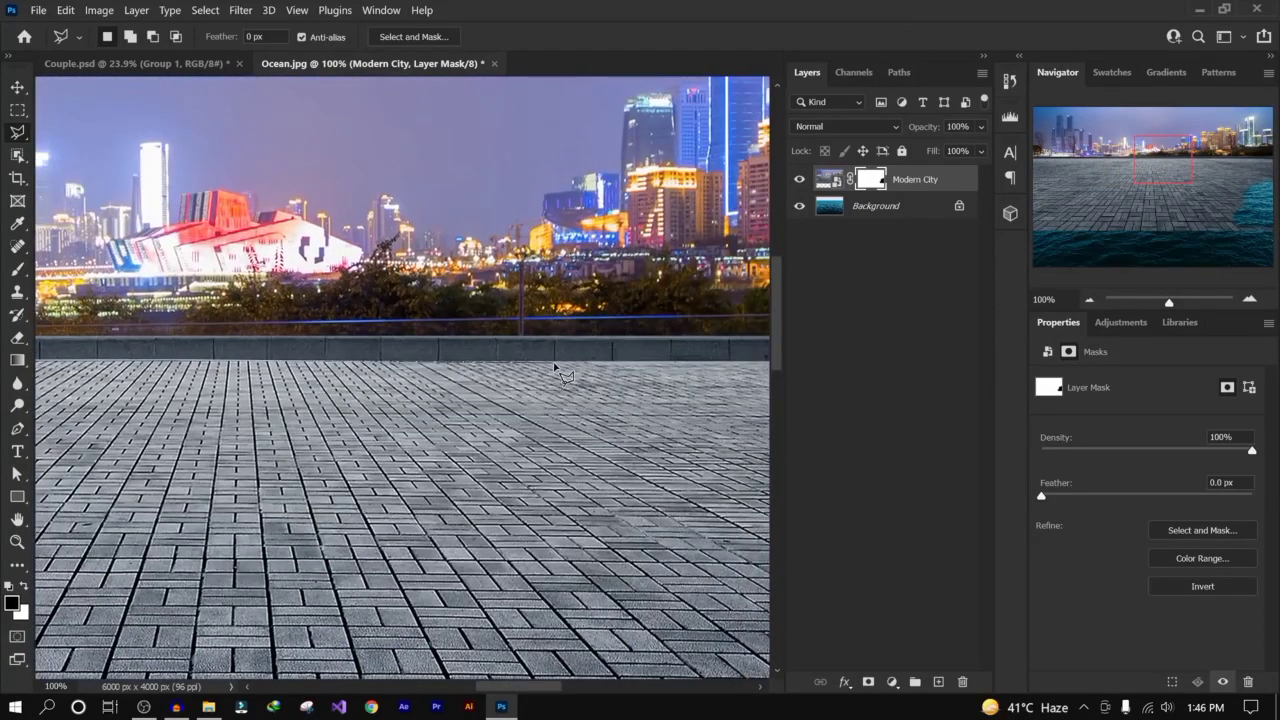
pyautogui.moveTo(660, 412); pyautogui.dragTo(277, 431)
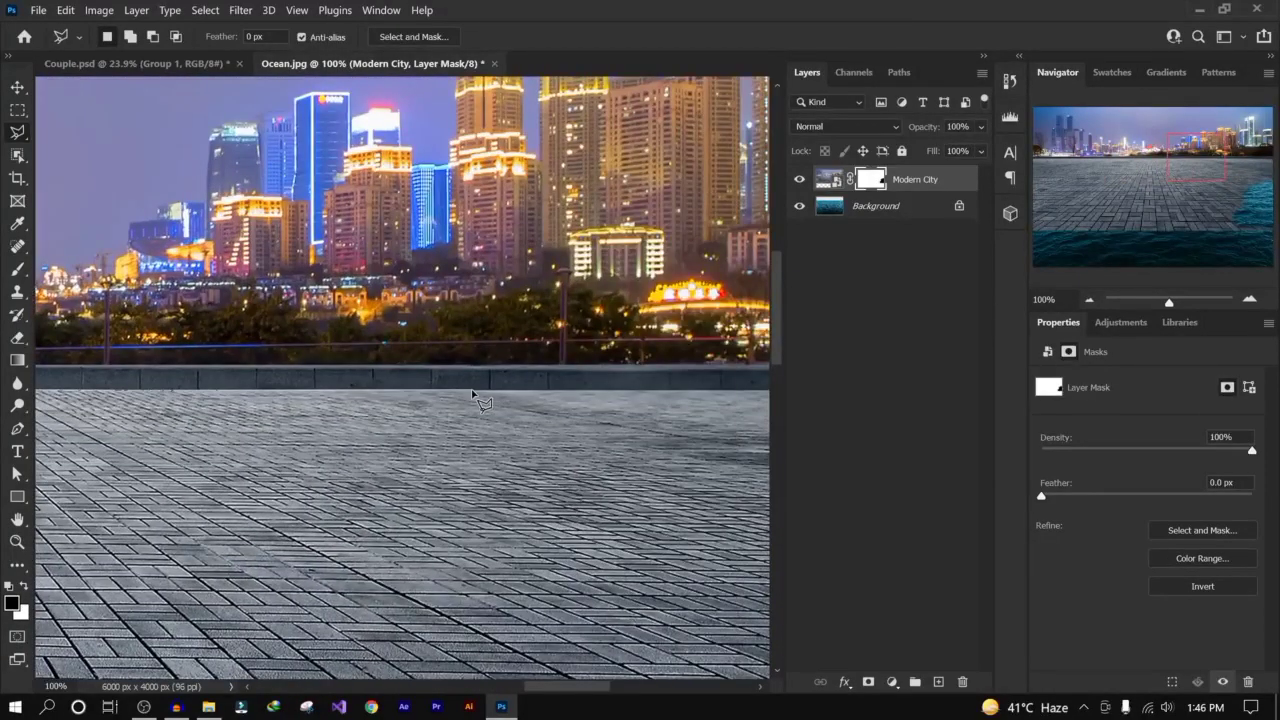
pyautogui.moveTo(596, 420)
pyautogui.mouseDown()
pyautogui.moveTo(560, 431)
pyautogui.moveTo(240, 417)
pyautogui.mouseUp()
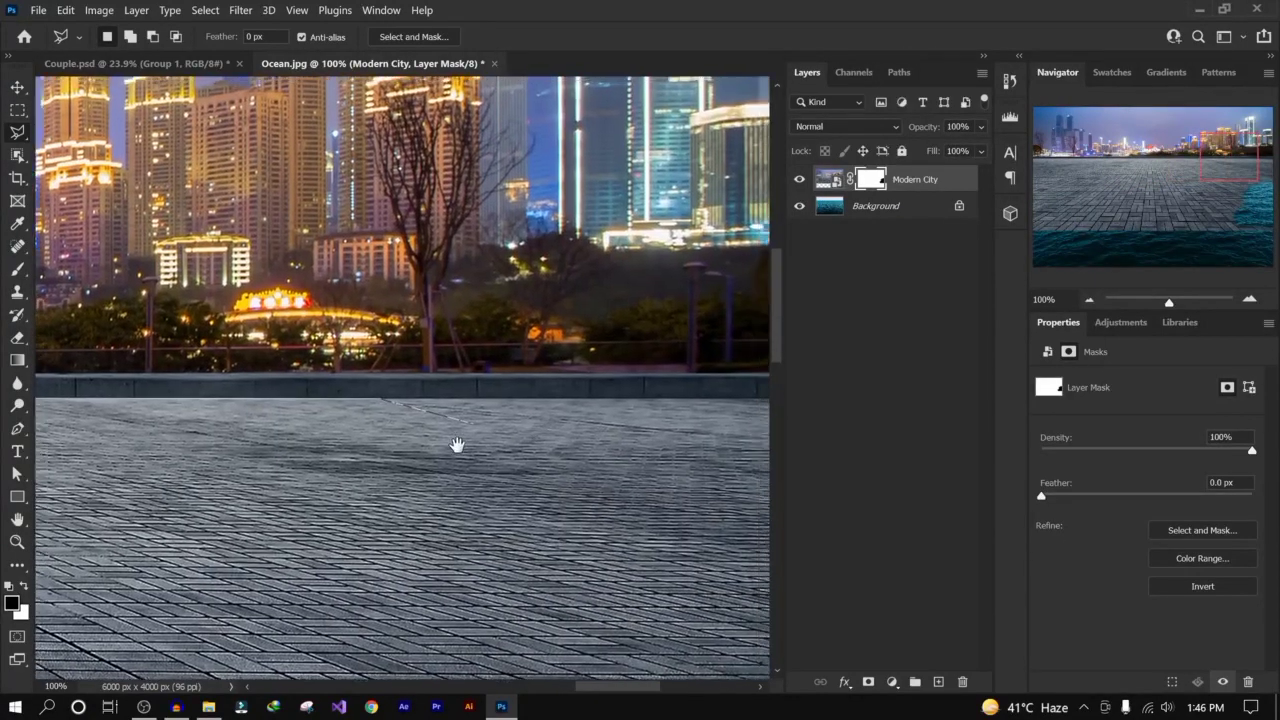
pyautogui.moveTo(457, 446)
pyautogui.mouseDown()
pyautogui.moveTo(123, 477)
pyautogui.moveTo(217, 451)
pyautogui.mouseUp()
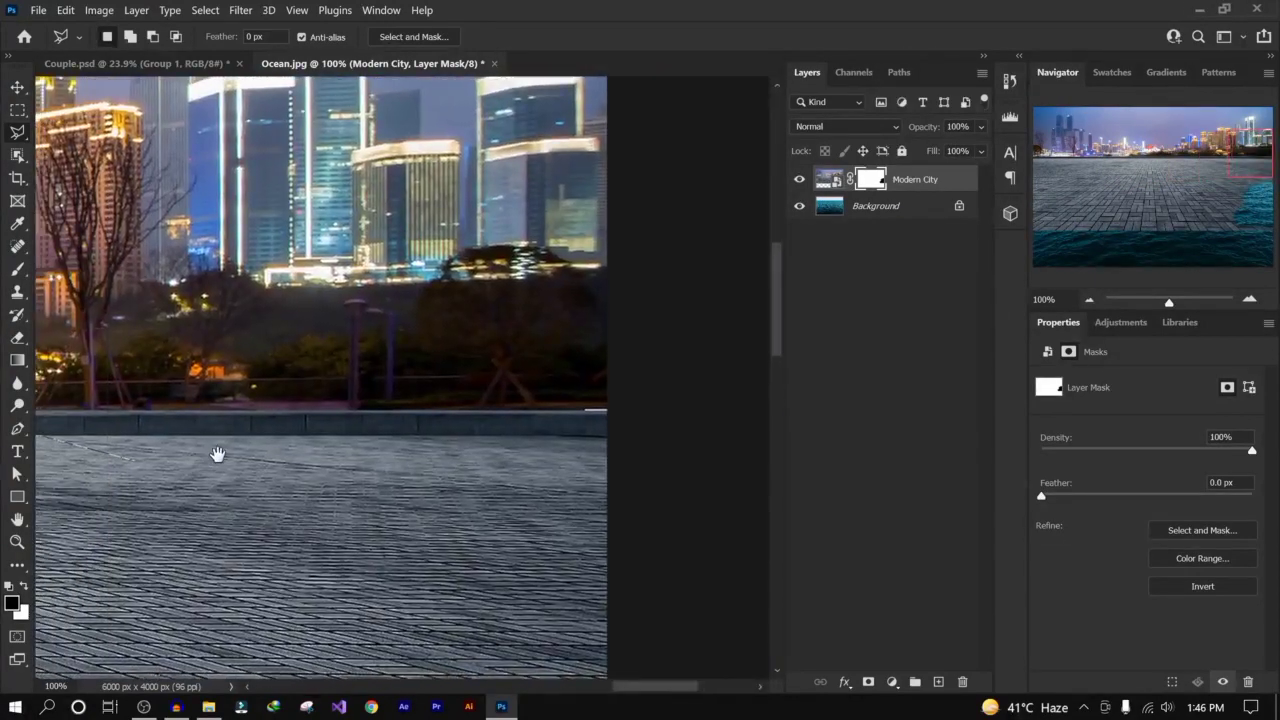
pyautogui.click(285, 437)
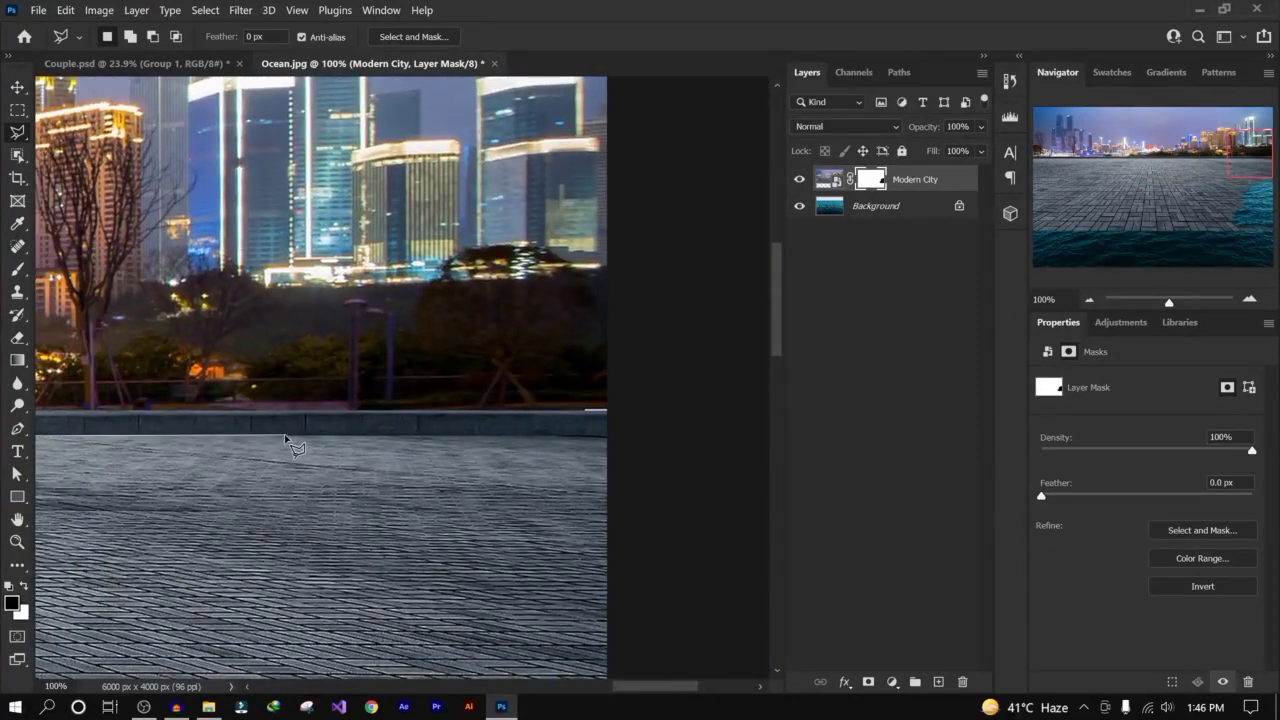
pyautogui.click(463, 437)
pyautogui.click(613, 440)
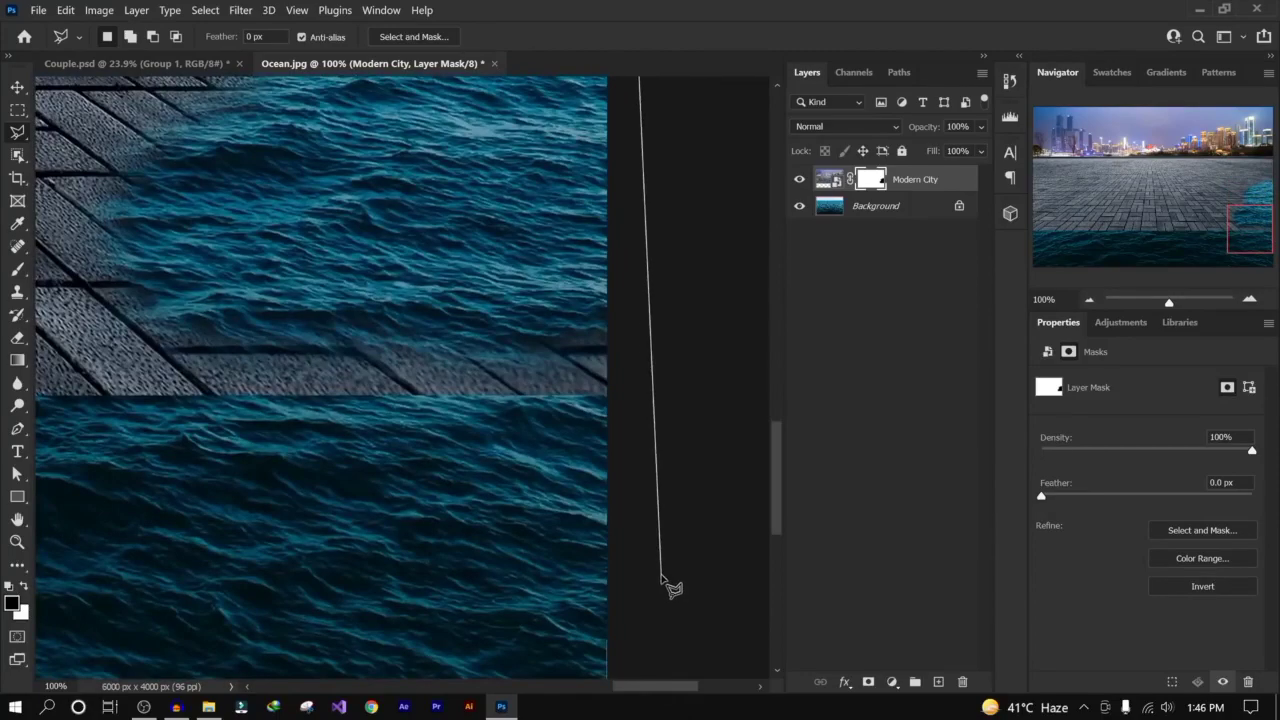
# Step: Extend the selection around the paving through the ocean below it and close it at its starting point
pyautogui.click(660, 576)
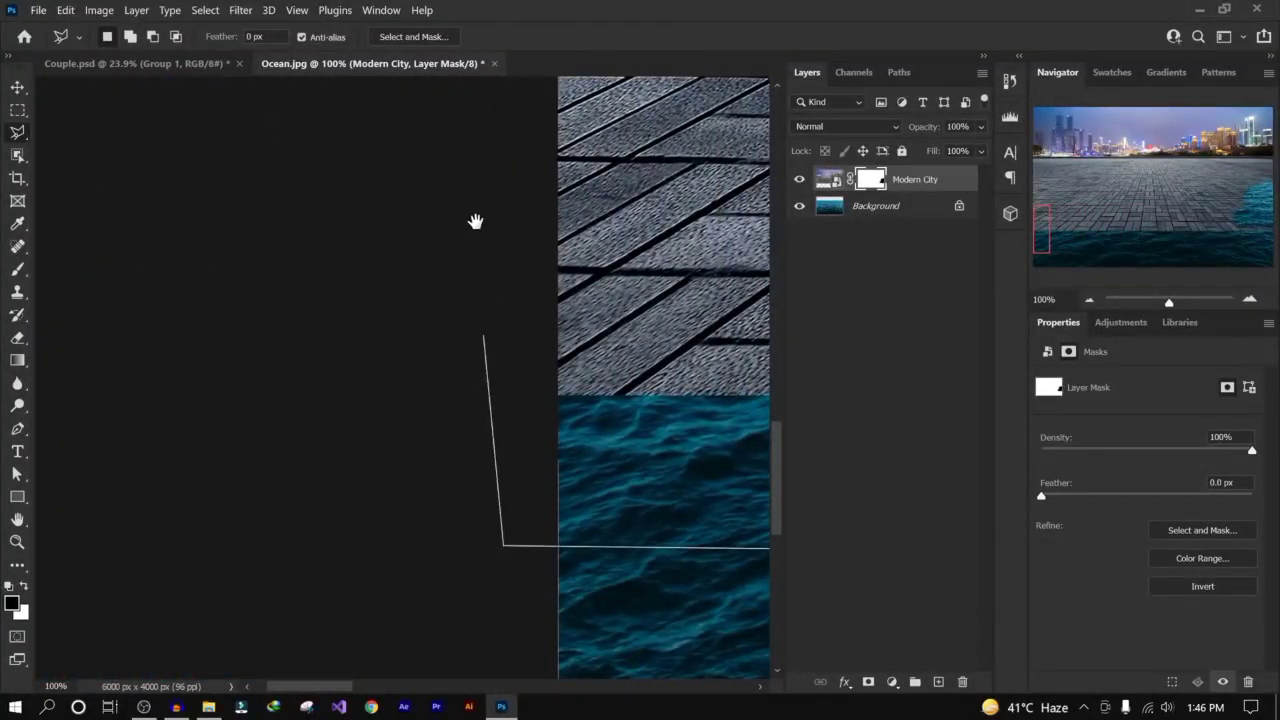
pyautogui.moveTo(477, 220)
pyautogui.mouseDown()
pyautogui.moveTo(323, 677)
pyautogui.moveTo(318, 655)
pyautogui.mouseUp()
pyautogui.moveTo(323, 231)
pyautogui.mouseDown()
pyautogui.moveTo(374, 632)
pyautogui.moveTo(363, 600)
pyautogui.mouseUp()
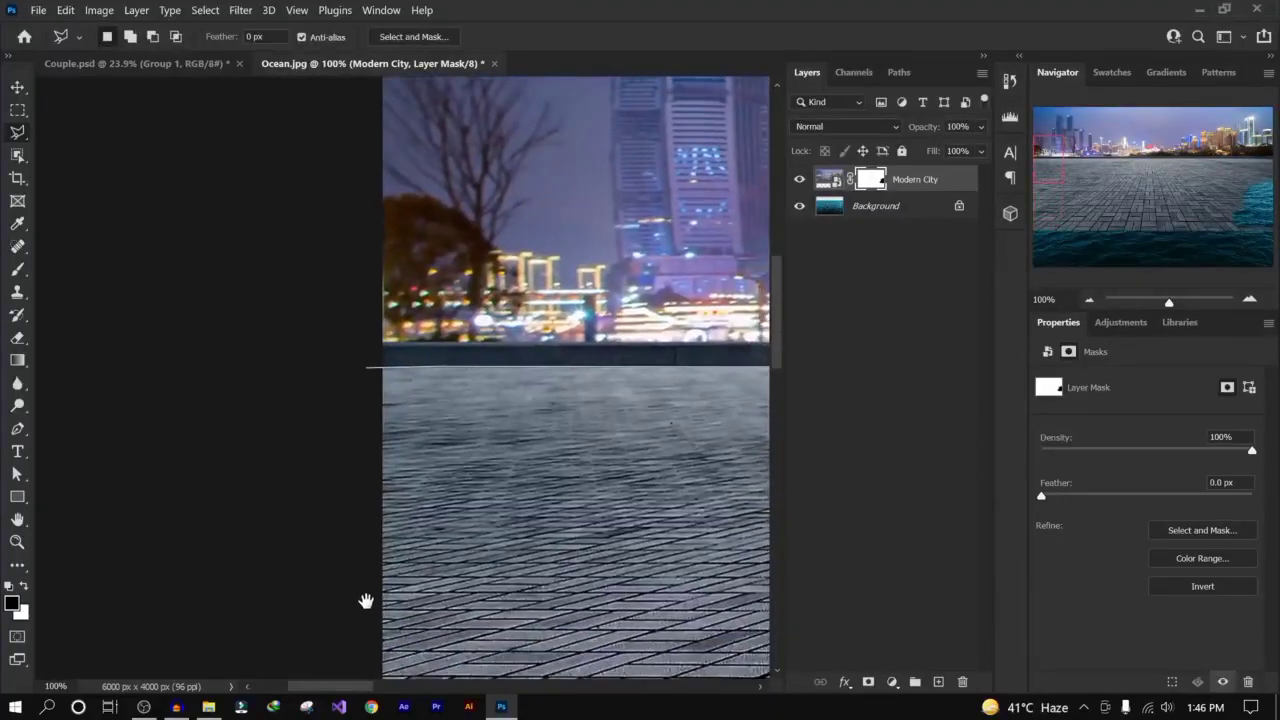
pyautogui.click(365, 369)
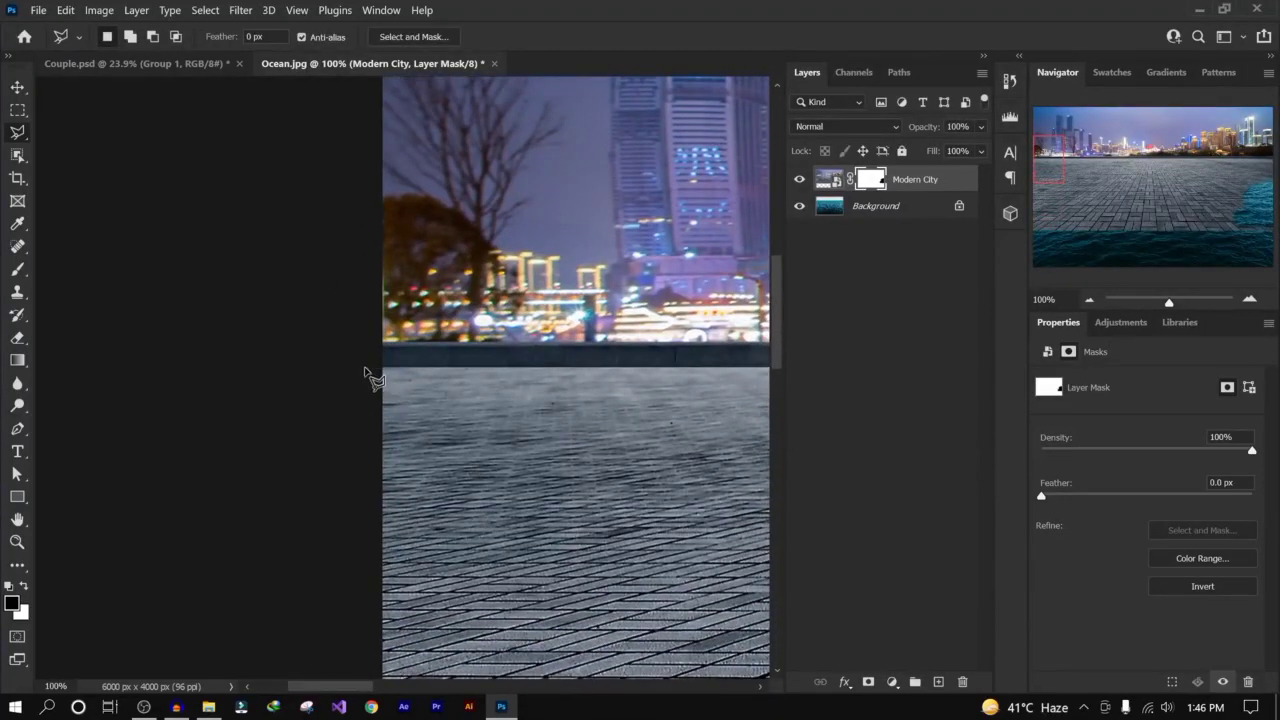
pyautogui.hotkey('ctrl', '0')
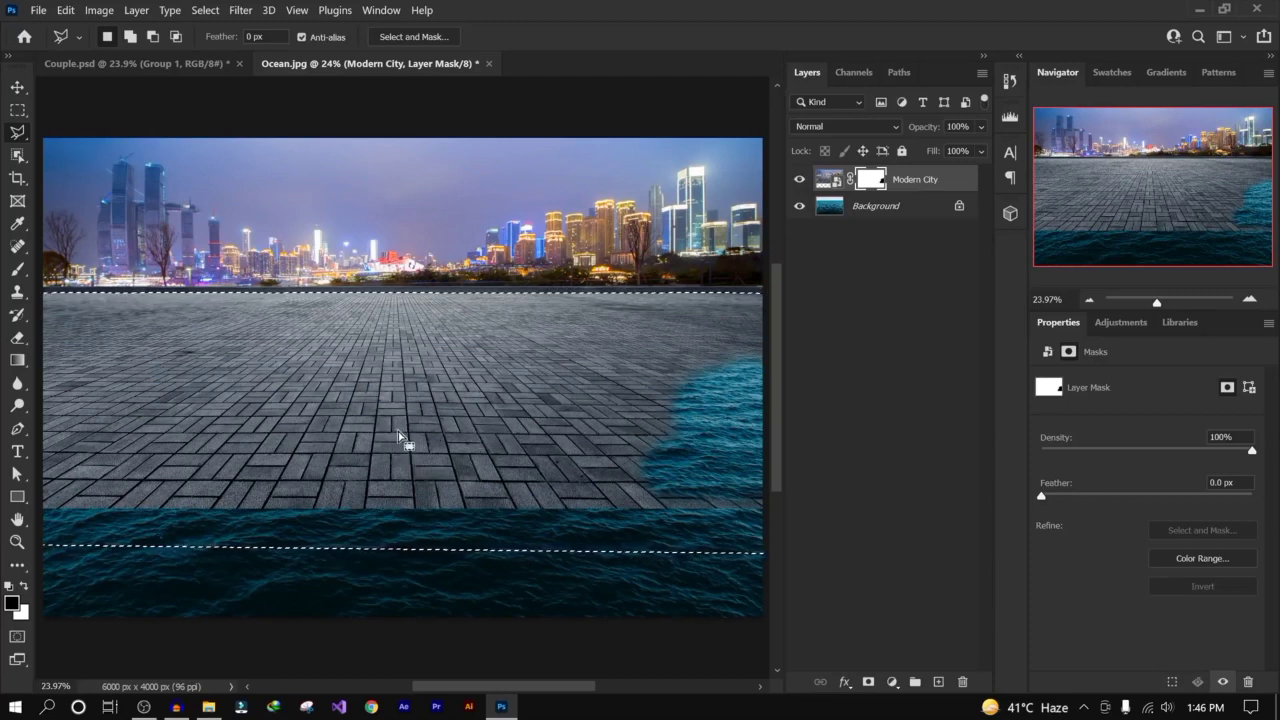
# Step: Feather the paving selection by 5 pixels and fill it with black on the Modern City mask, clearing the selection
pyautogui.rightClick(379, 328)
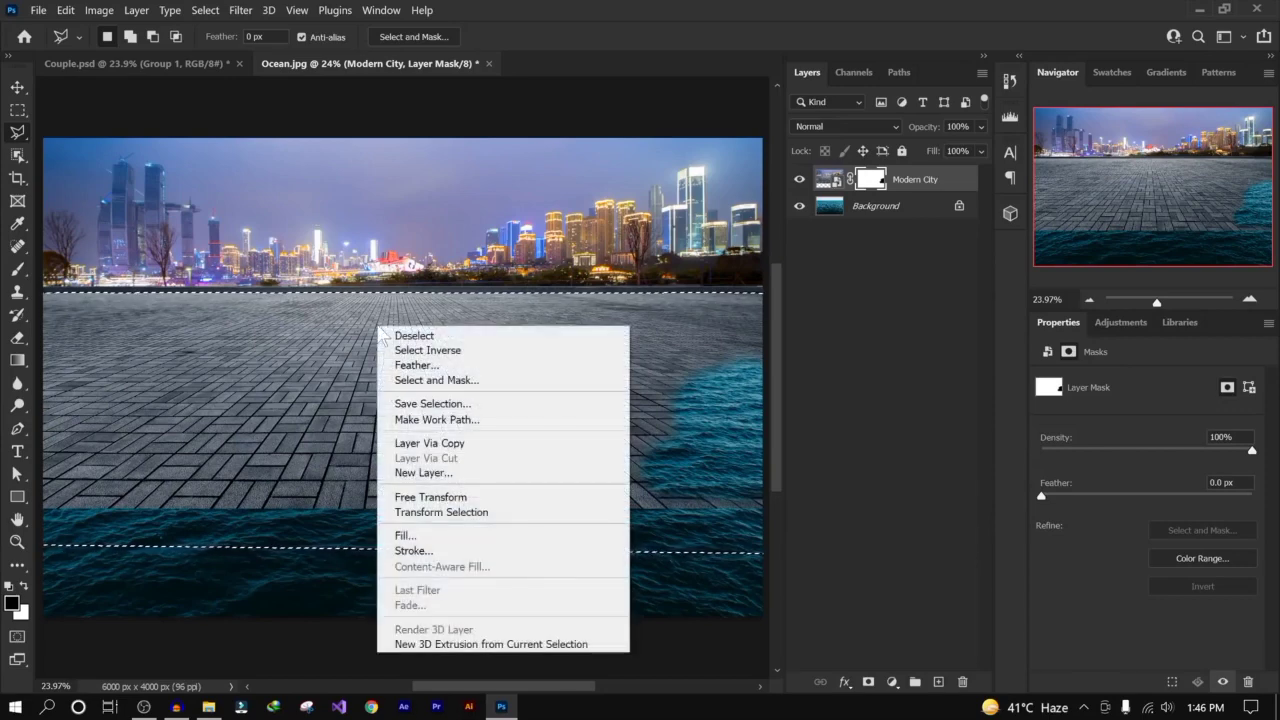
pyautogui.click(189, 330)
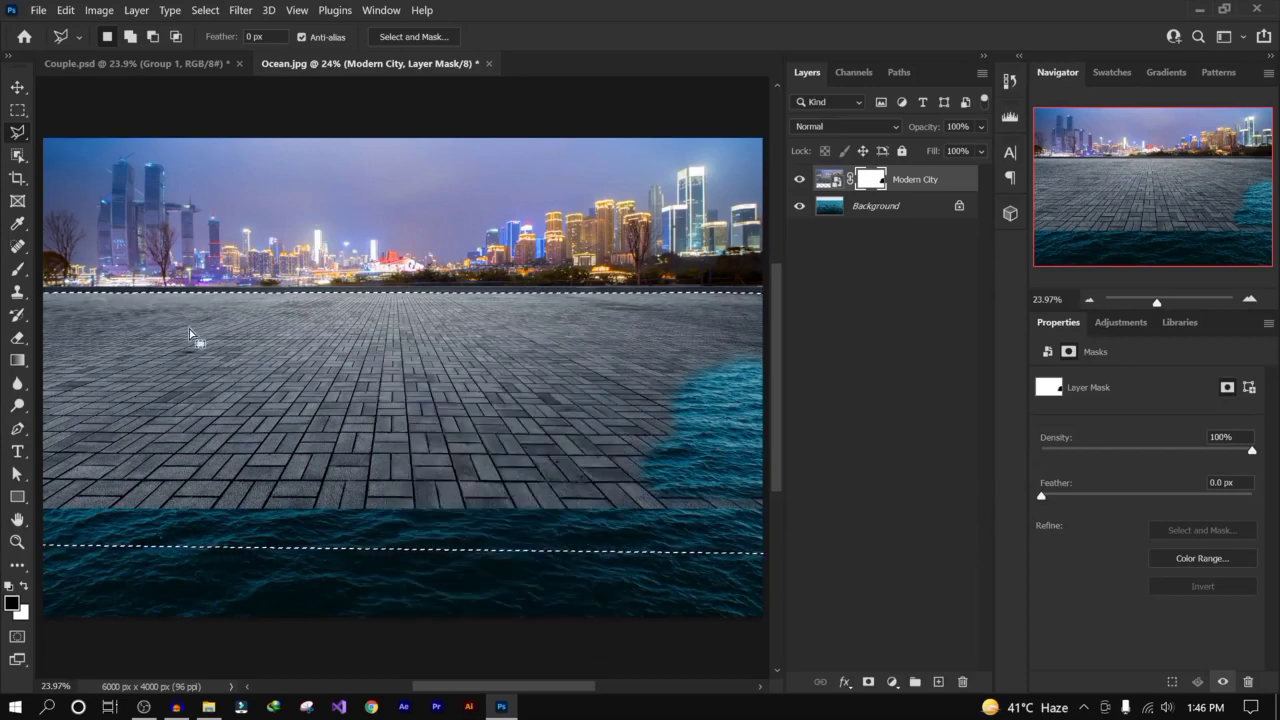
pyautogui.rightClick(372, 328)
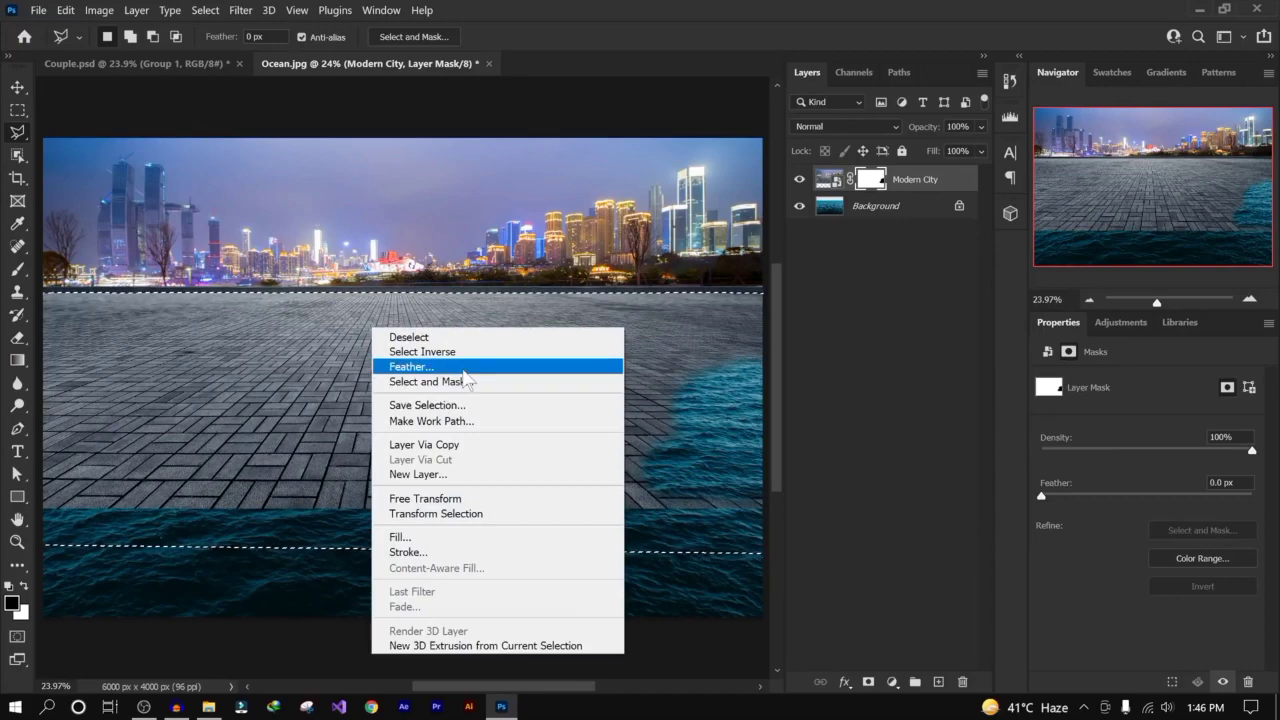
pyautogui.click(420, 367)
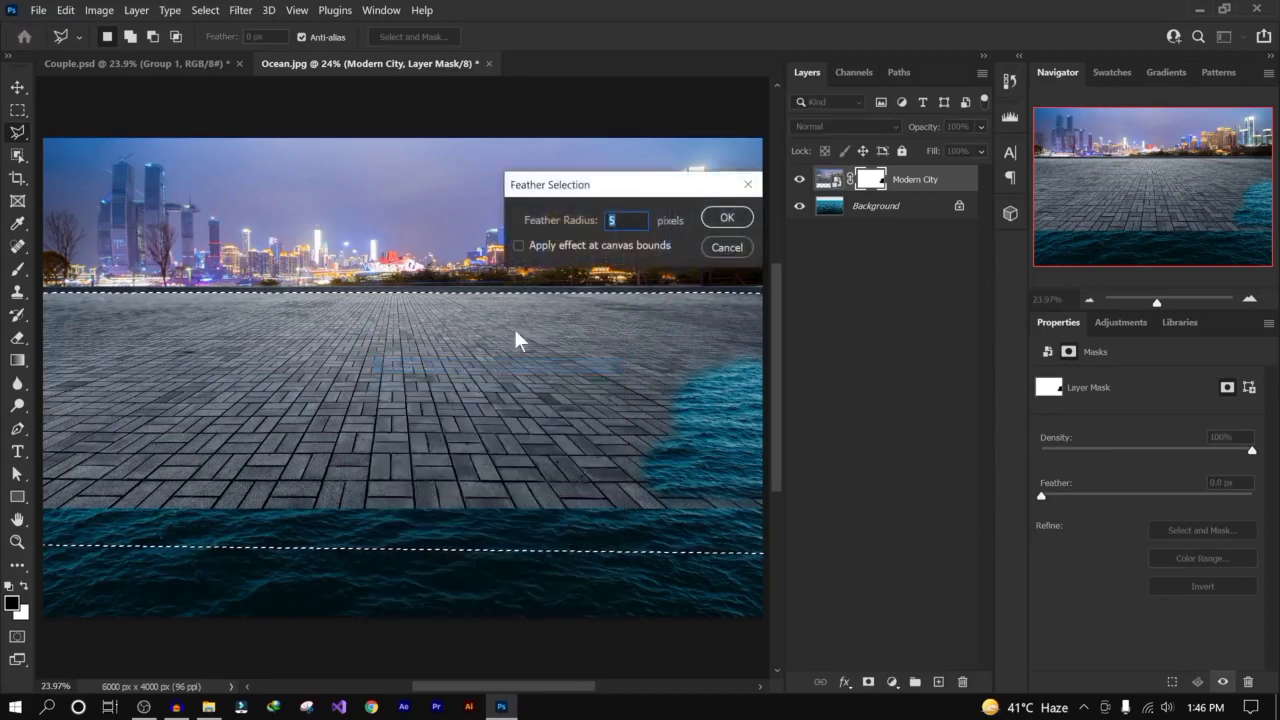
pyautogui.click(727, 217)
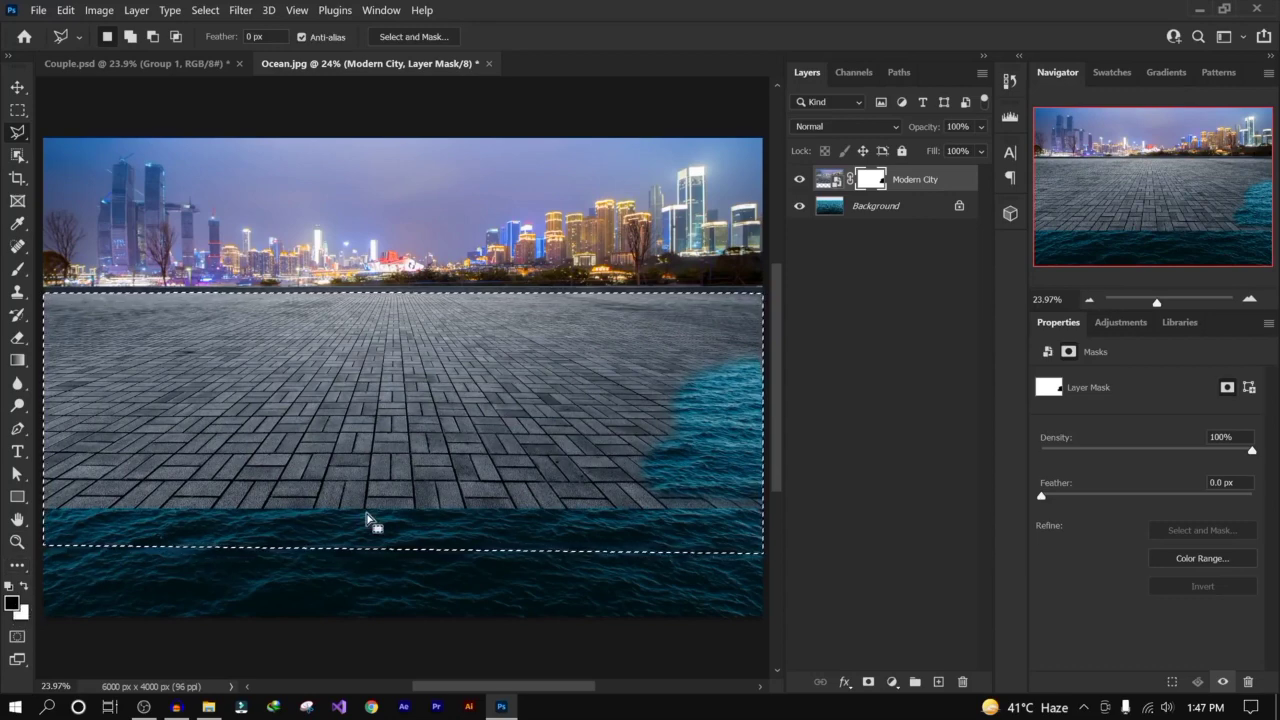
pyautogui.hotkey('alt', 'BackSpace')
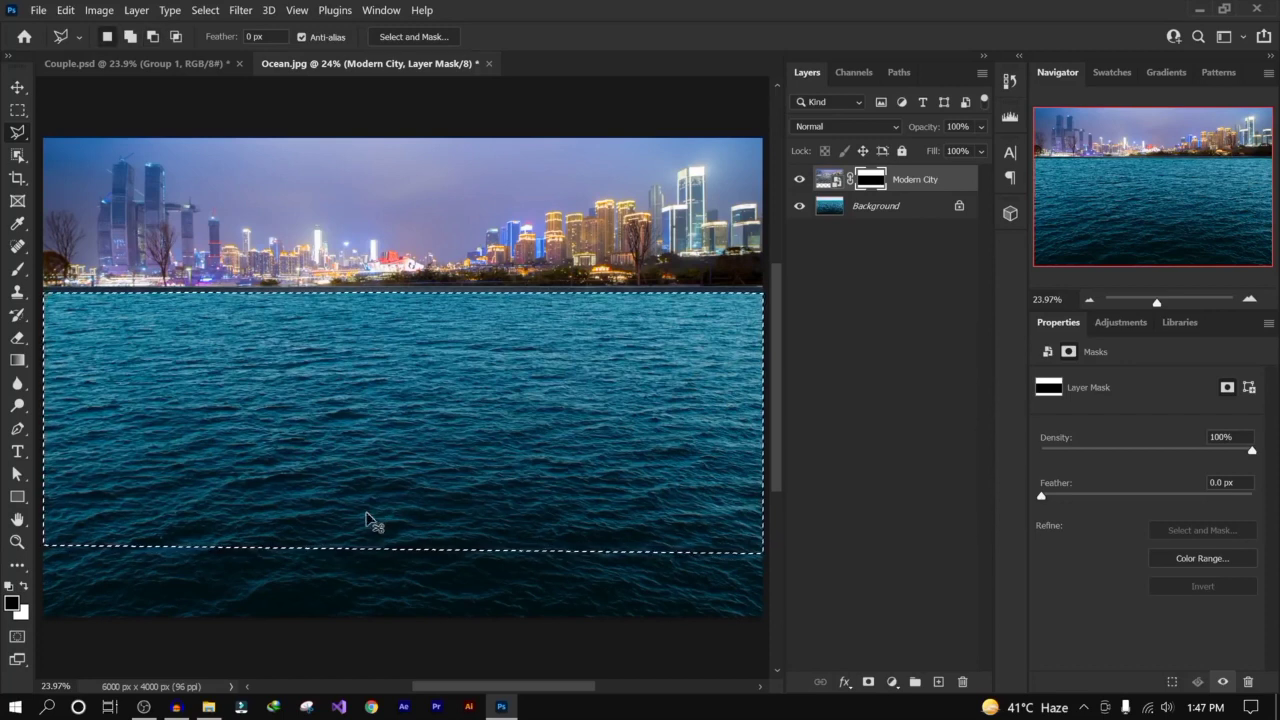
pyautogui.hotkey('ctrl', 'd')
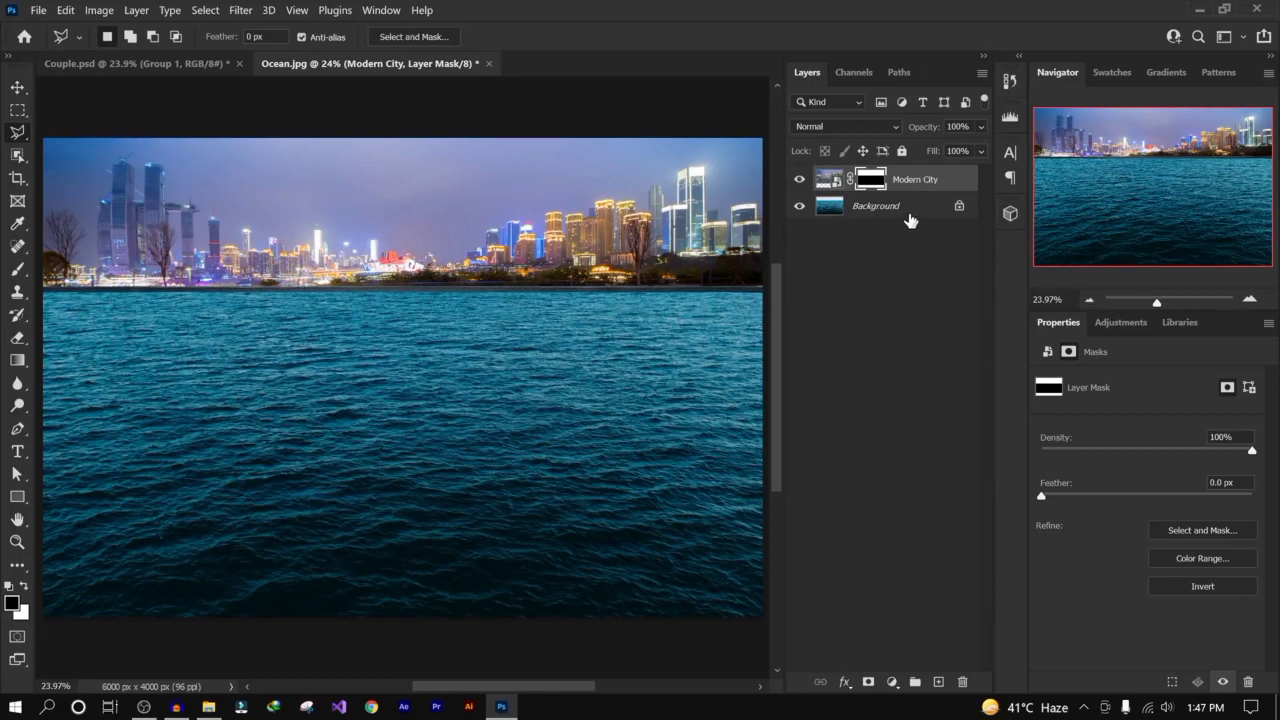
# Step: Unlock the Background layer holding the ocean photo
pyautogui.click(960, 209)
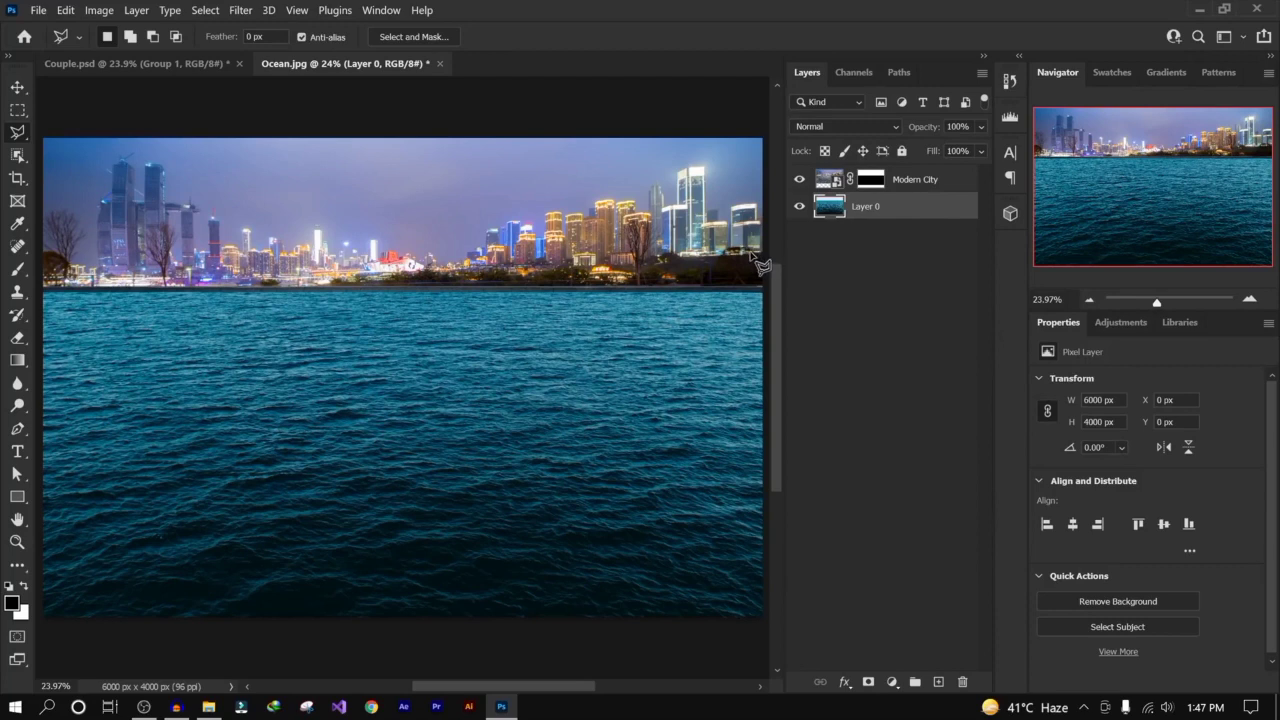
pyautogui.keyDown('shift'); pyautogui.click(925, 183); pyautogui.keyUp('shift')
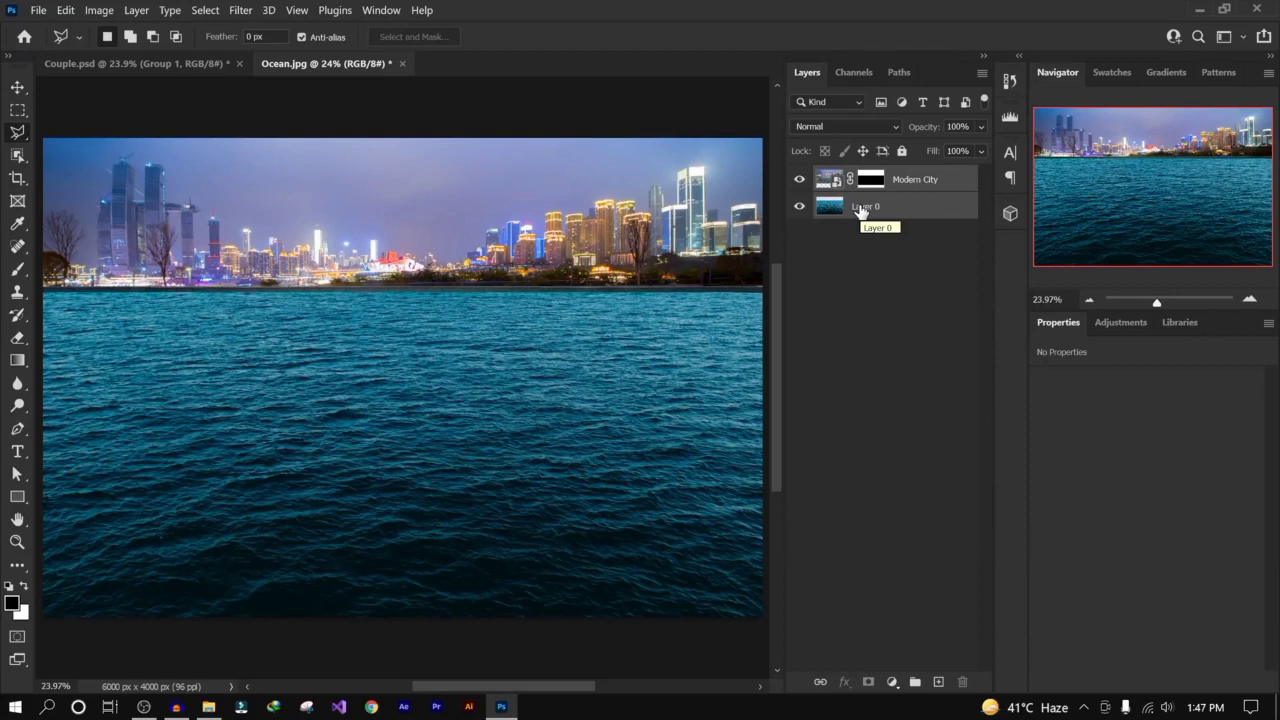
pyautogui.hotkey('ctrl', 'e')
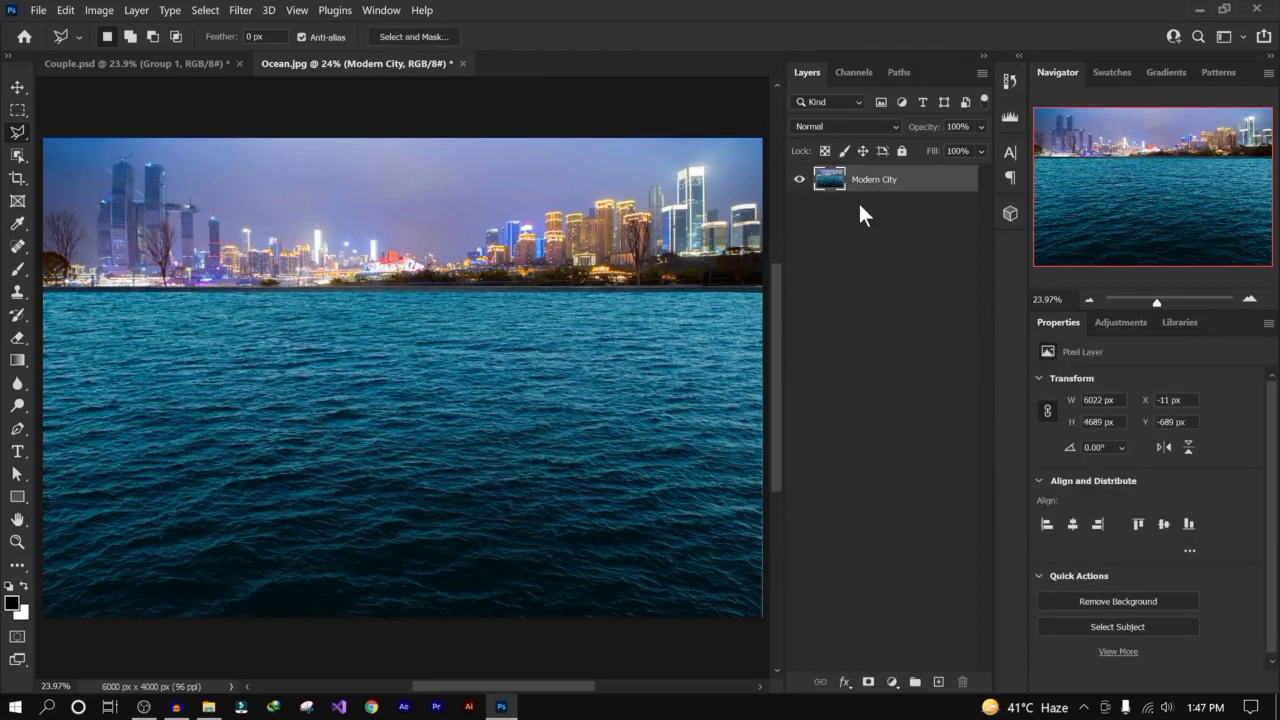
pyautogui.hotkey('ctrl', 'z')
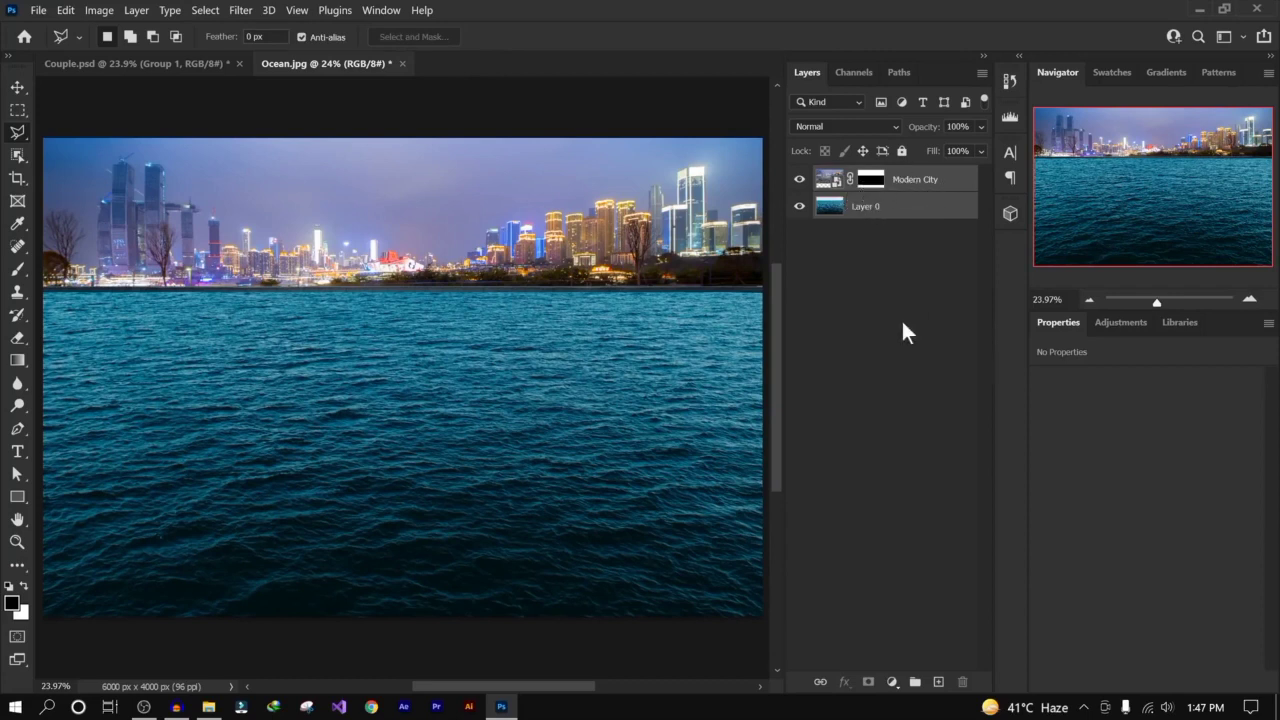
# Step: Add a new layer above Modern City and stamp all visible layers into it
pyautogui.click(938, 682)
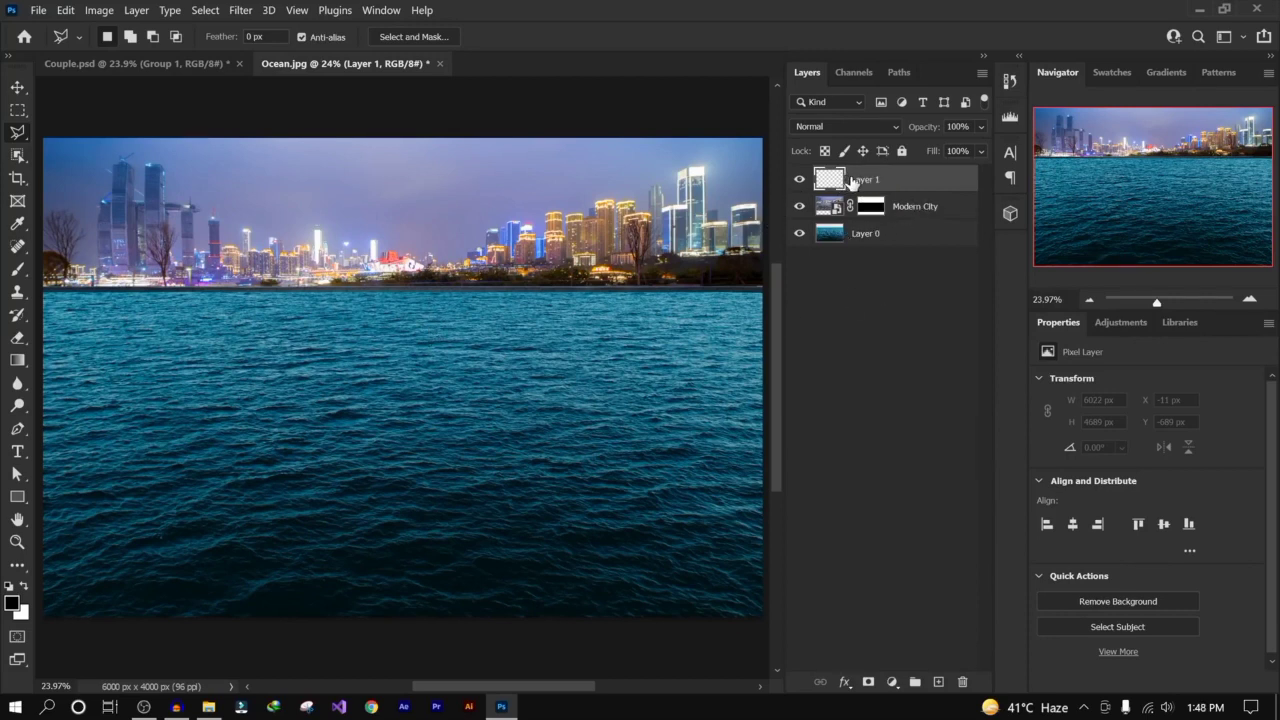
pyautogui.hotkey('ctrl', 'alt', 'shift', 'e')
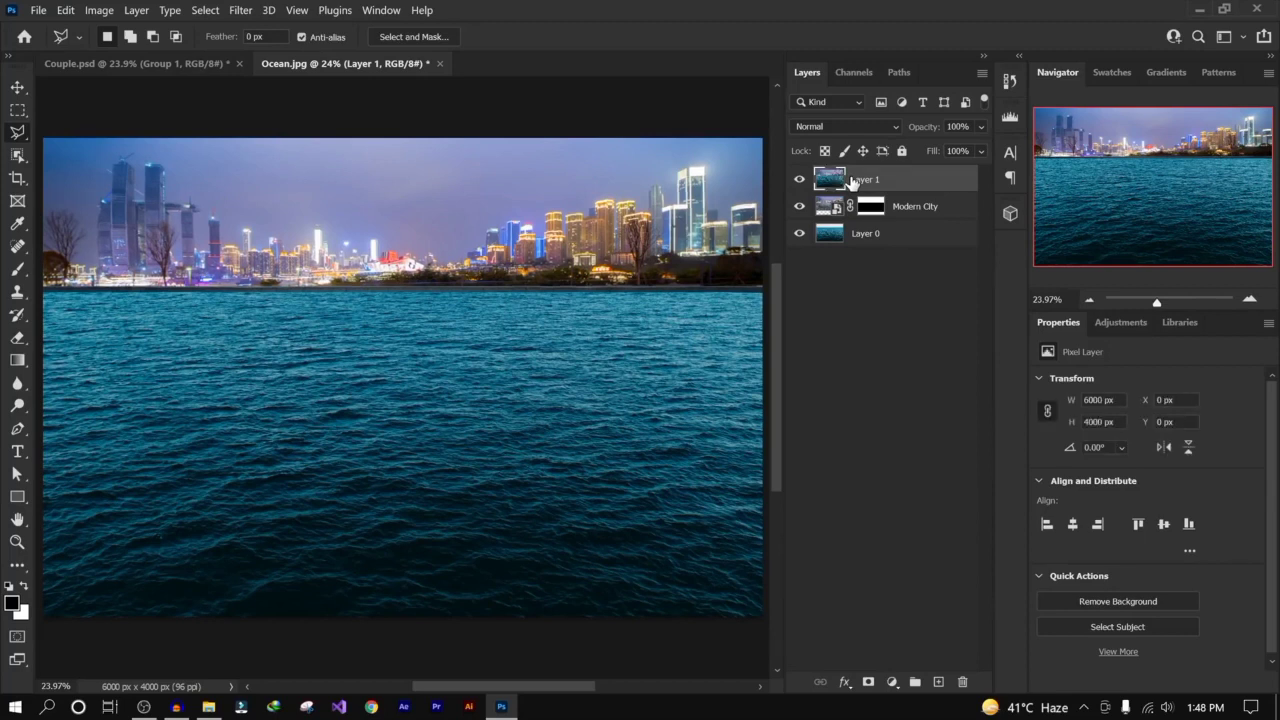
# Step: Hide the Modern City and Layer 0 layers and convert the stamped Layer 1 to a Smart Object
pyautogui.moveTo(799, 210); pyautogui.dragTo(803, 252)
pyautogui.click(800, 210)
pyautogui.rightClick(866, 180)
pyautogui.click(925, 216)
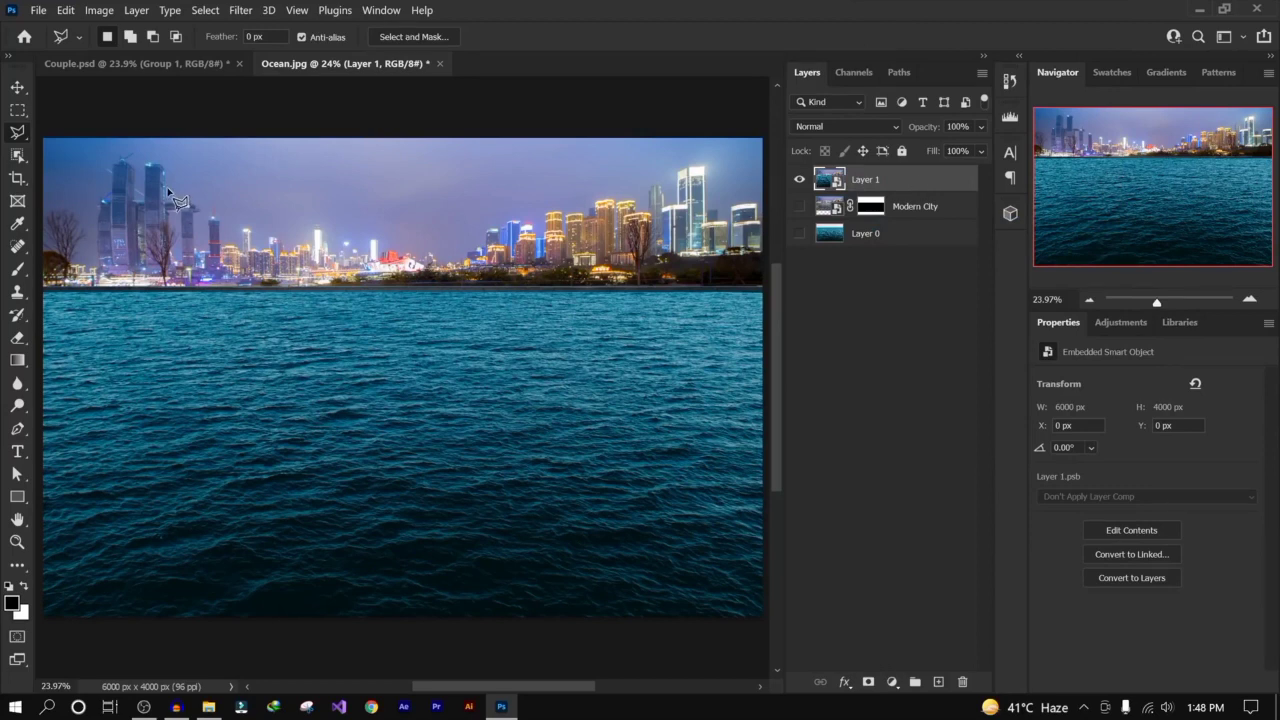
# Step: Place the Boat photo from the Project - 24 folder at about 4917 × 2490 px, centred against the canvas's lower edge
pyautogui.click(208, 706)
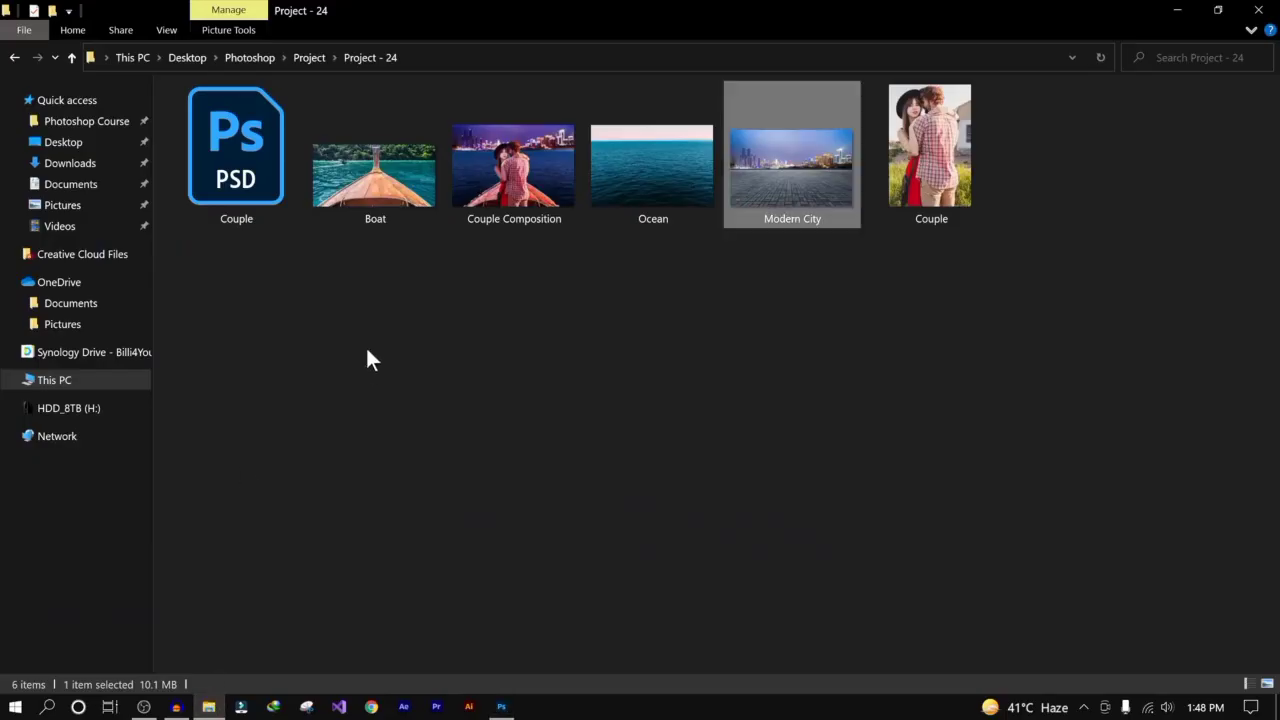
pyautogui.click(400, 190)
pyautogui.moveTo(372, 158); pyautogui.dragTo(403, 610)
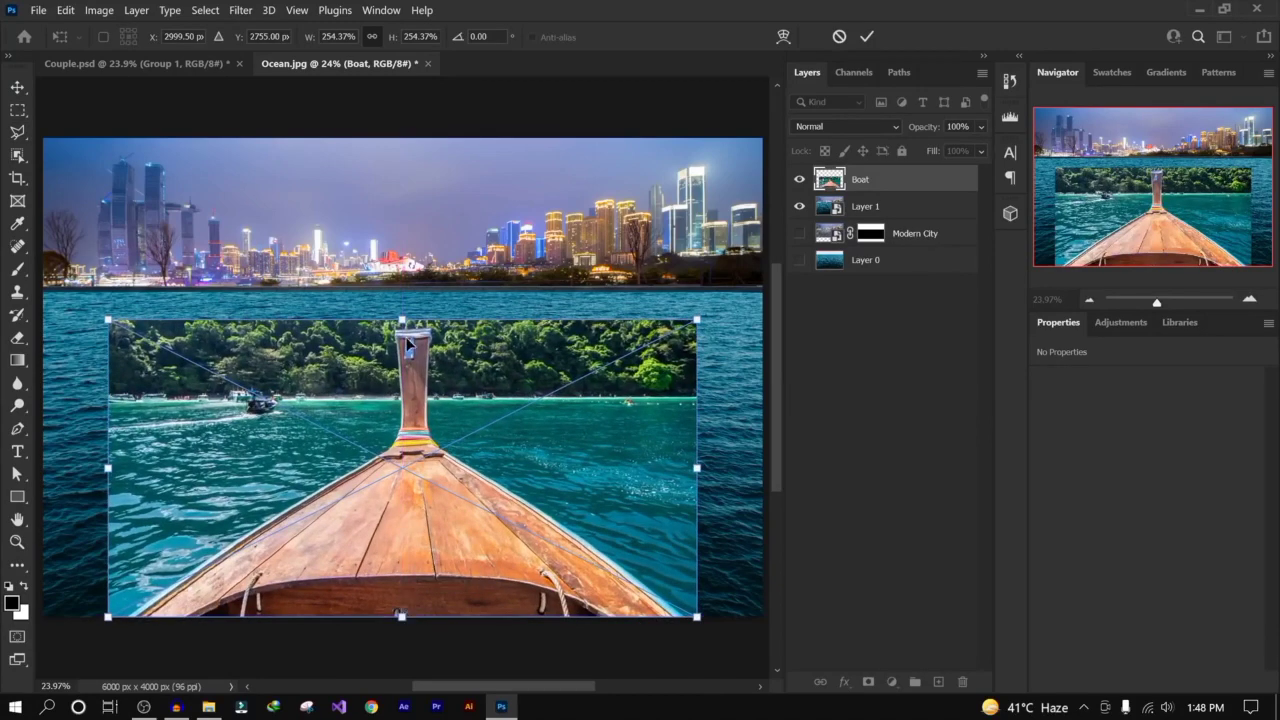
pyautogui.press('Return')
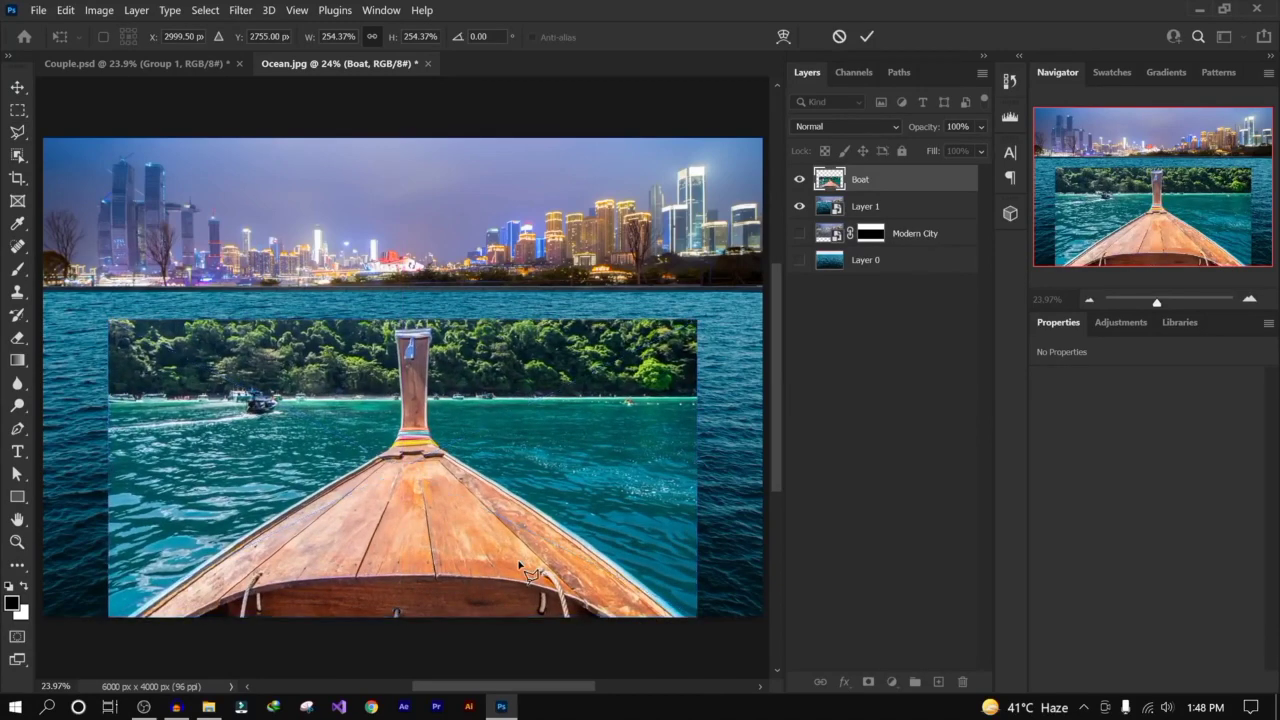
pyautogui.press('l')
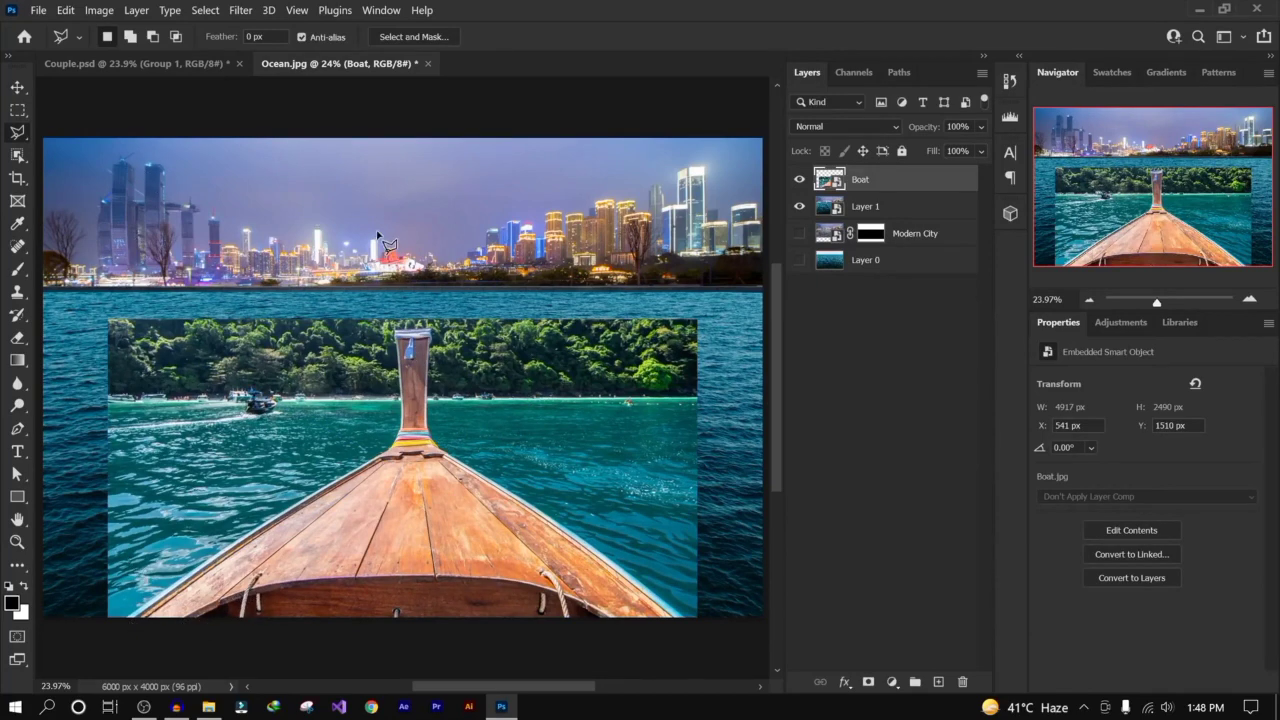
# Step: Start a Pen tool path just below the canvas and trace the boat's left edge up to the foot of the prow post
pyautogui.click(18, 428)
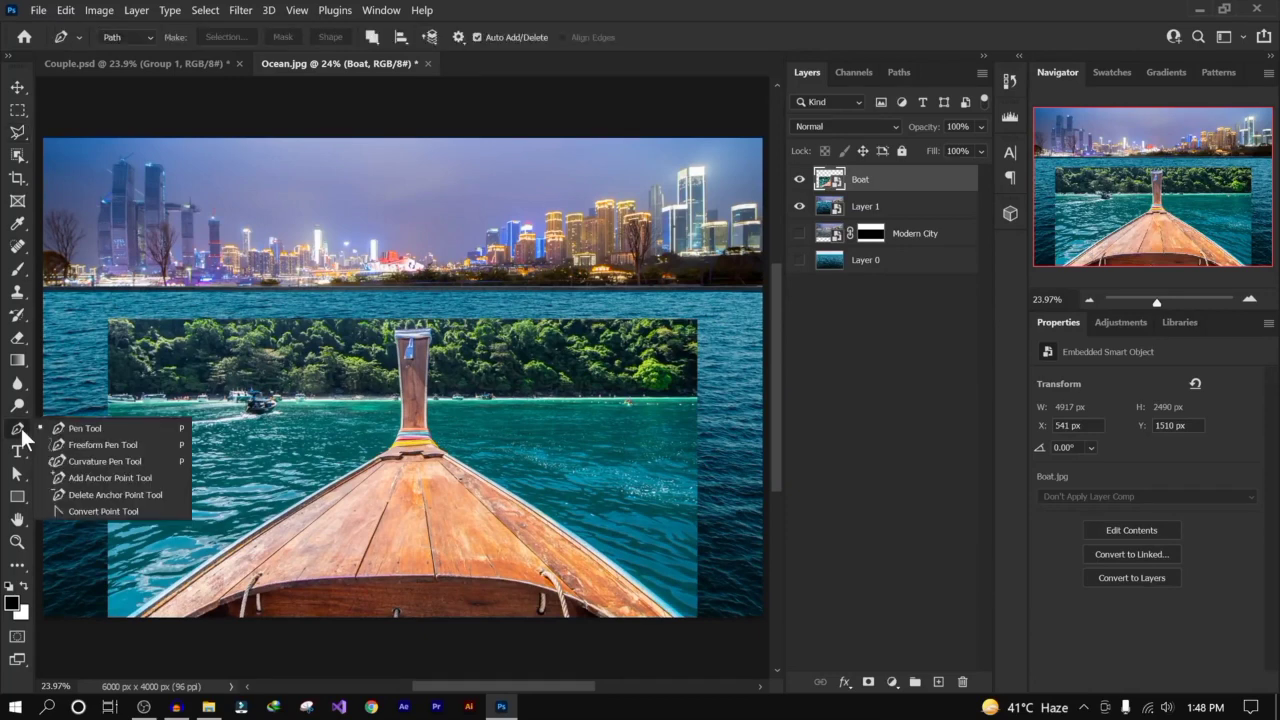
pyautogui.click(99, 429)
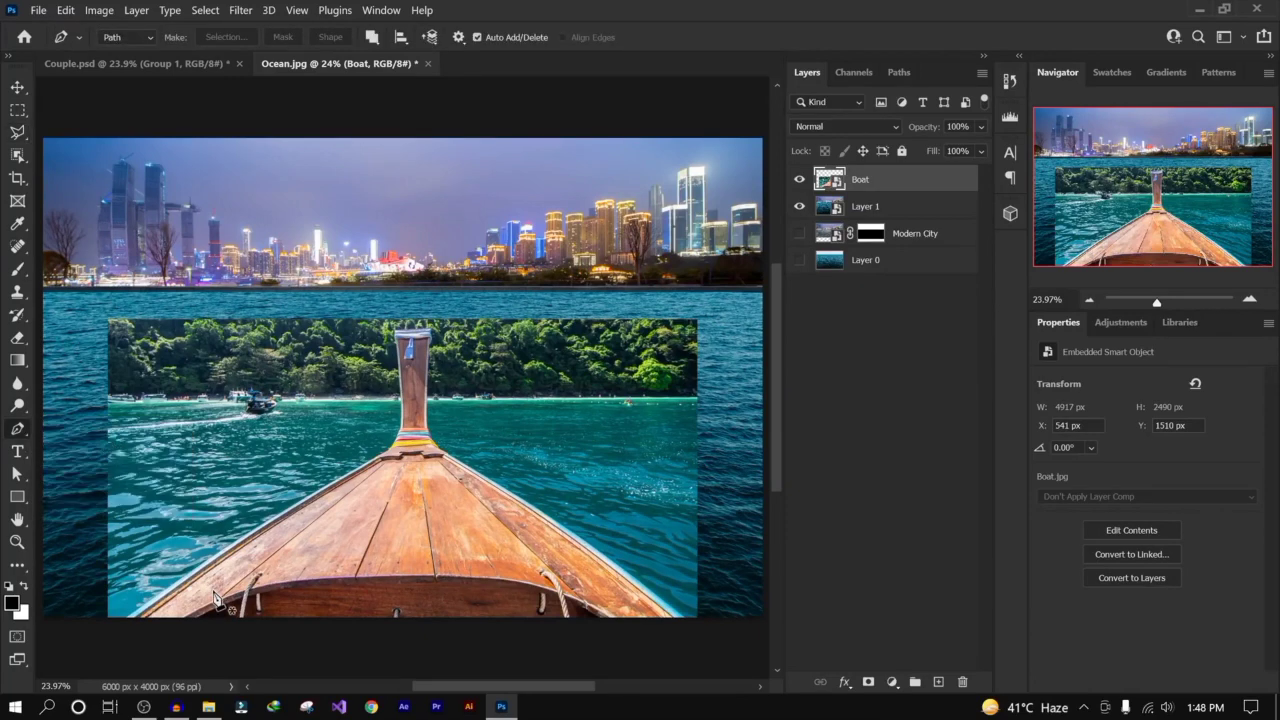
pyautogui.hotkey('ctrl', '+')
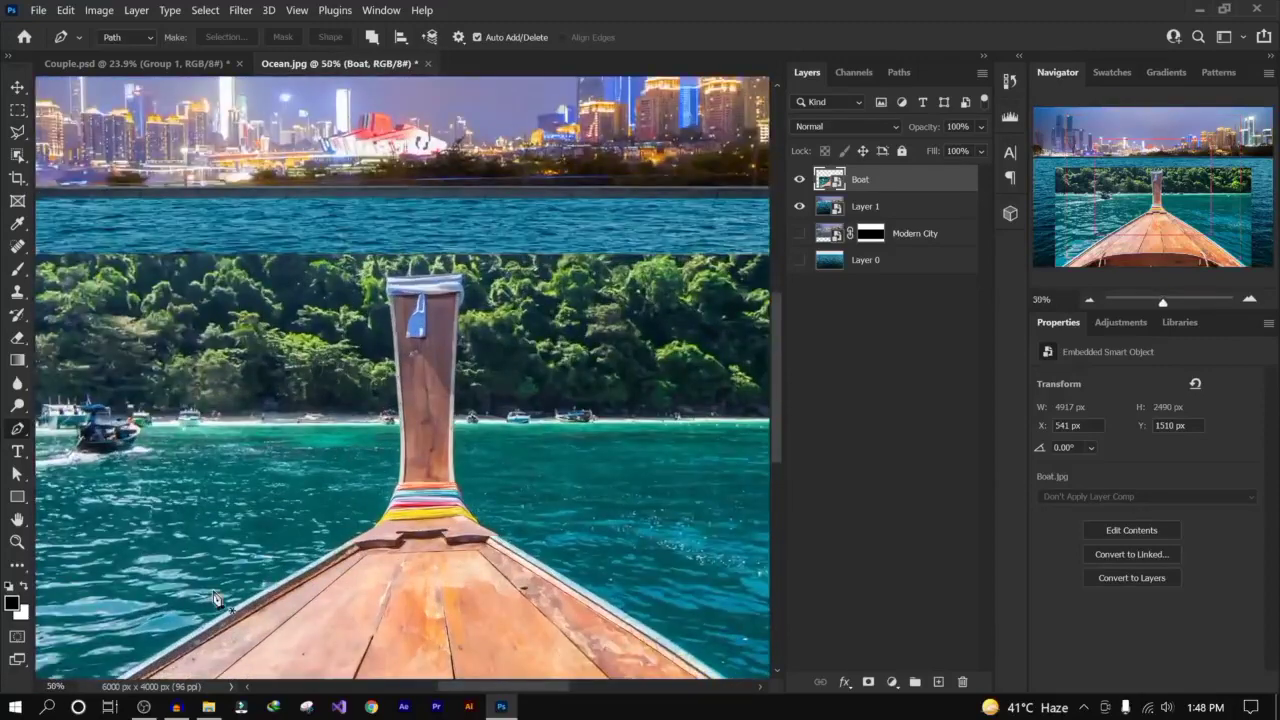
pyautogui.hotkey('ctrl', '+')
pyautogui.moveTo(257, 509); pyautogui.dragTo(451, 200)
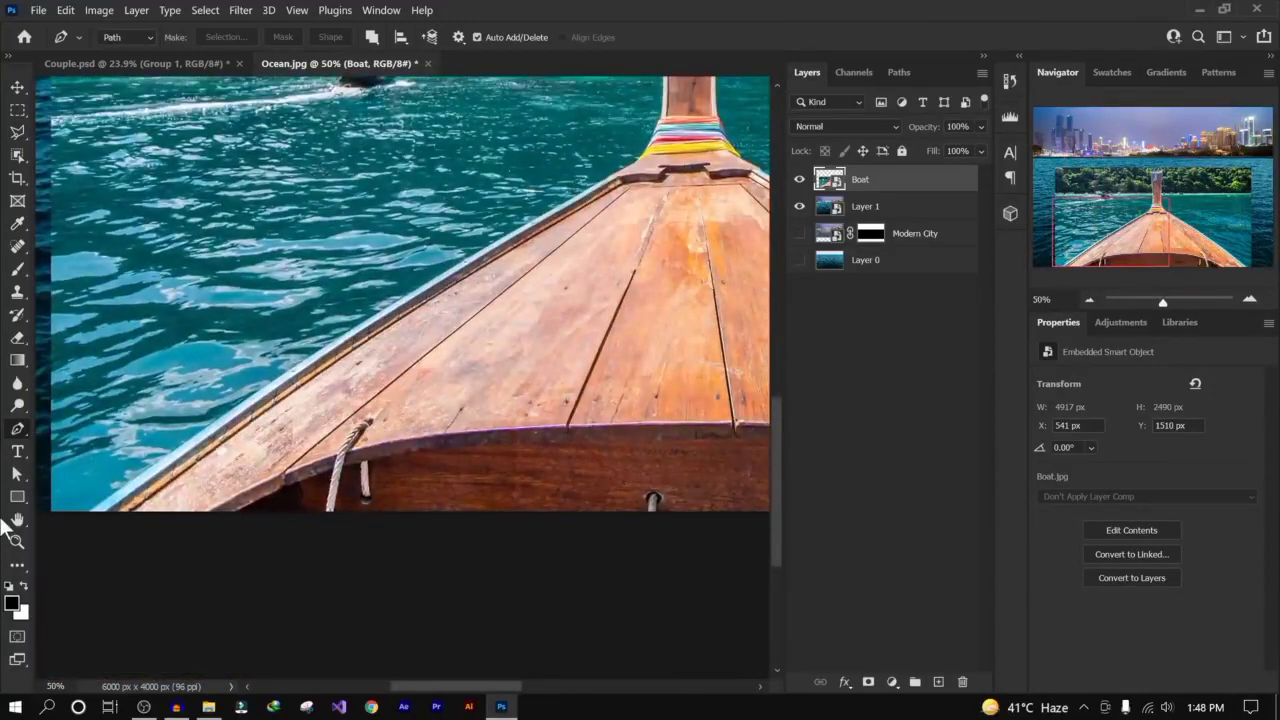
pyautogui.click(86, 515)
pyautogui.click(194, 438)
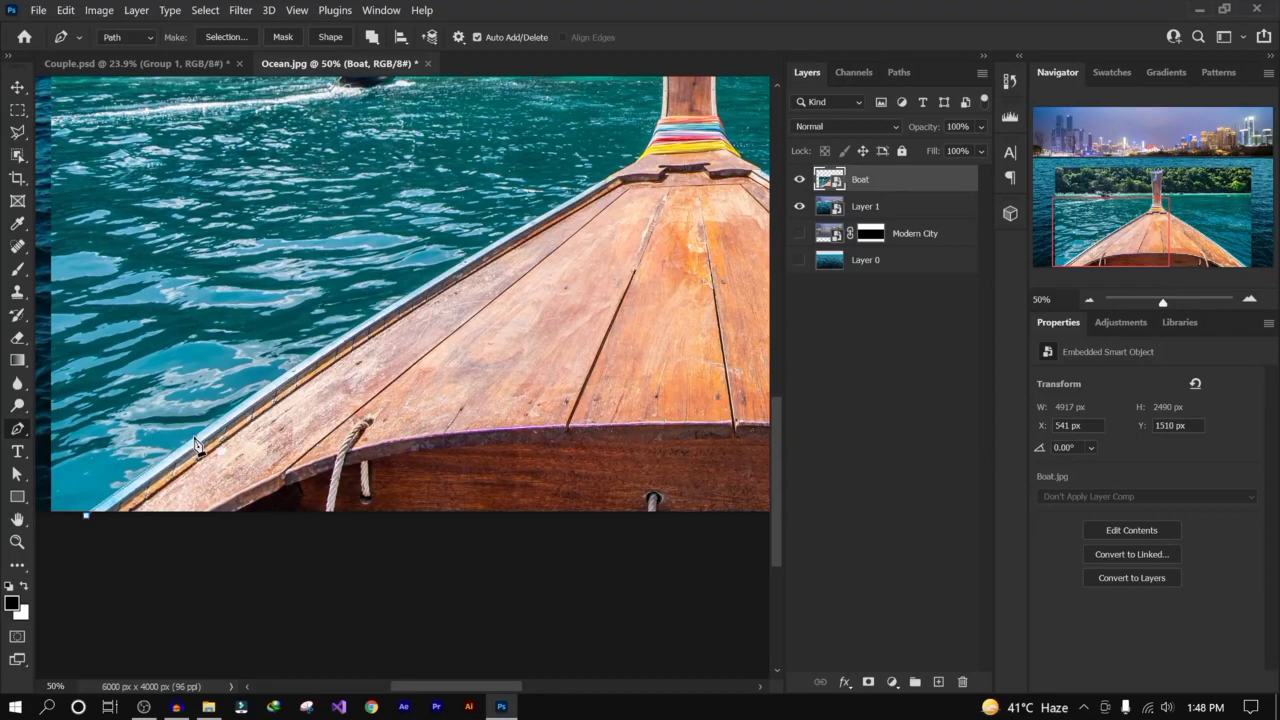
pyautogui.click(343, 337)
pyautogui.click(507, 236)
pyautogui.click(540, 214)
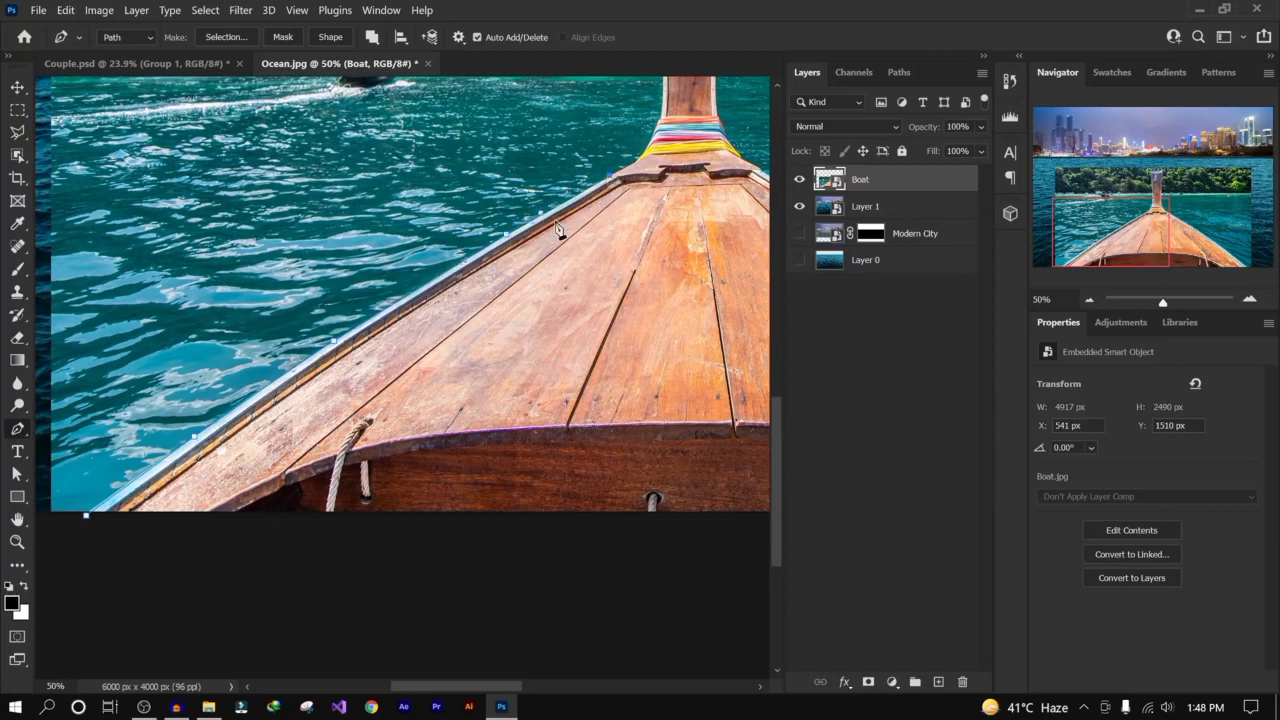
pyautogui.moveTo(612, 183); pyautogui.dragTo(493, 311)
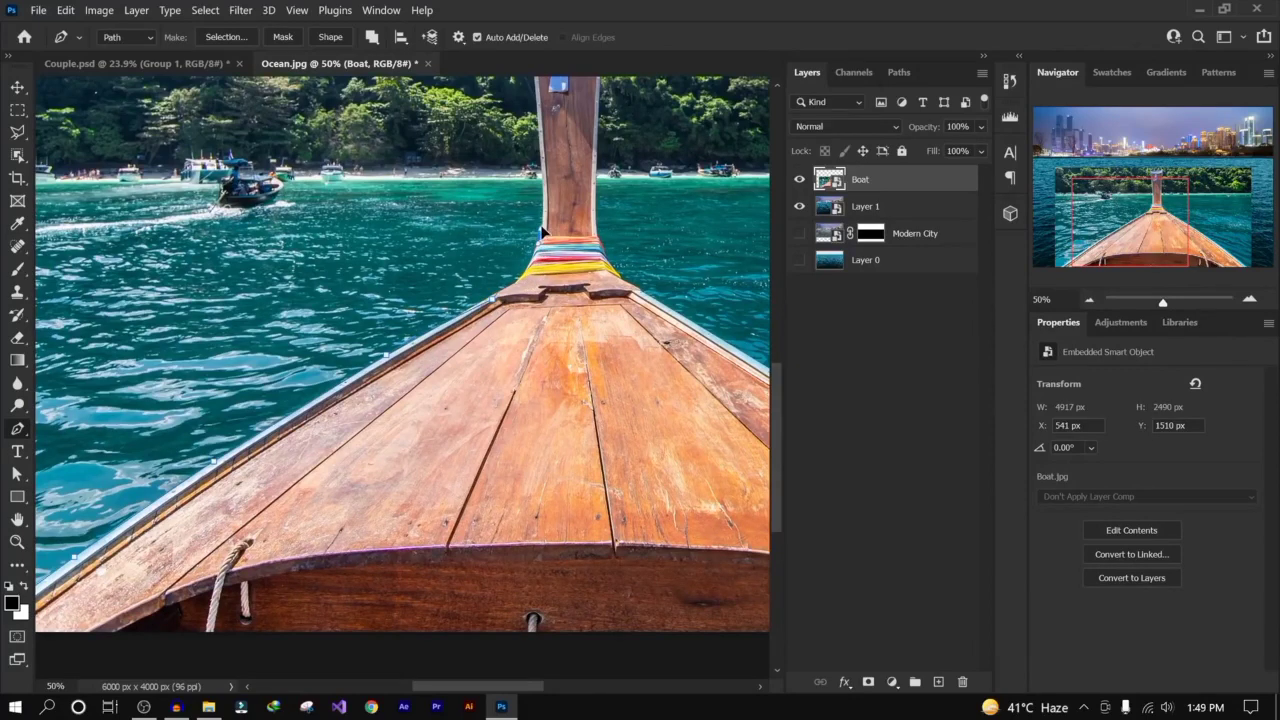
# Step: Continue the path up the prow post's left side, across its top and down its right side
pyautogui.click(546, 186)
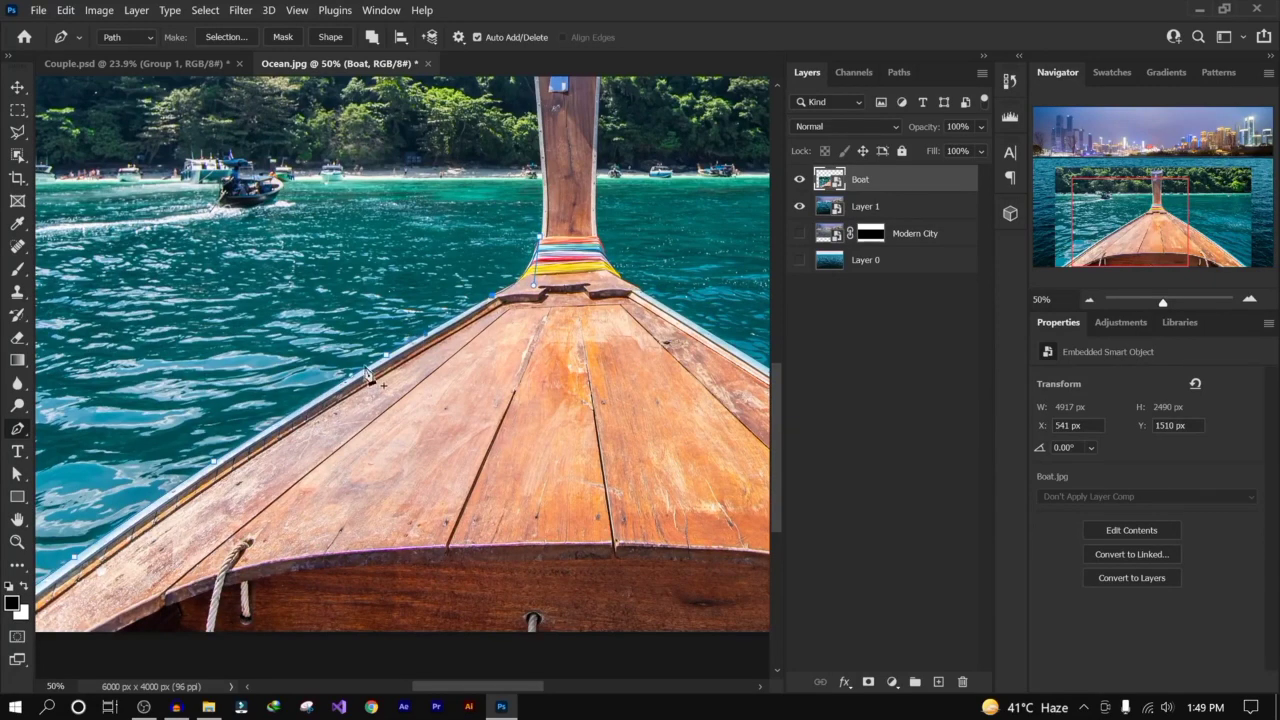
pyautogui.moveTo(550, 250); pyautogui.dragTo(394, 478)
pyautogui.moveTo(378, 331); pyautogui.dragTo(372, 243)
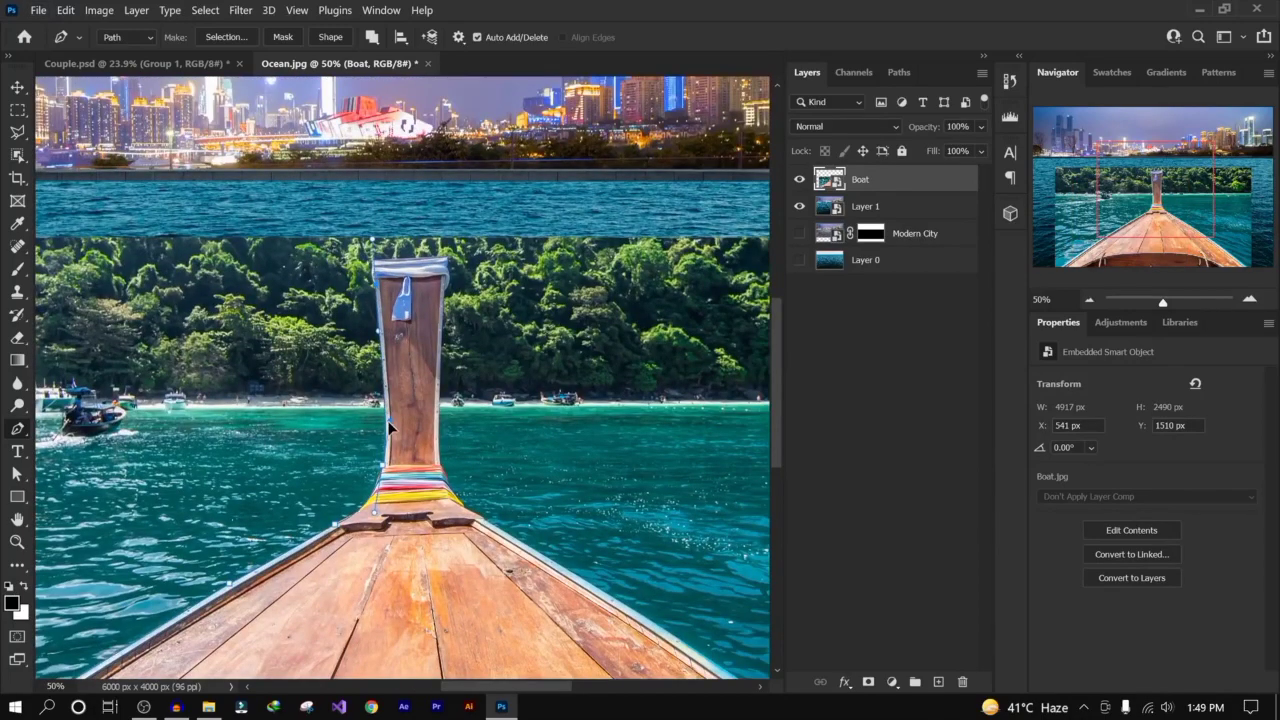
pyautogui.click(446, 259)
pyautogui.moveTo(436, 414); pyautogui.dragTo(437, 439)
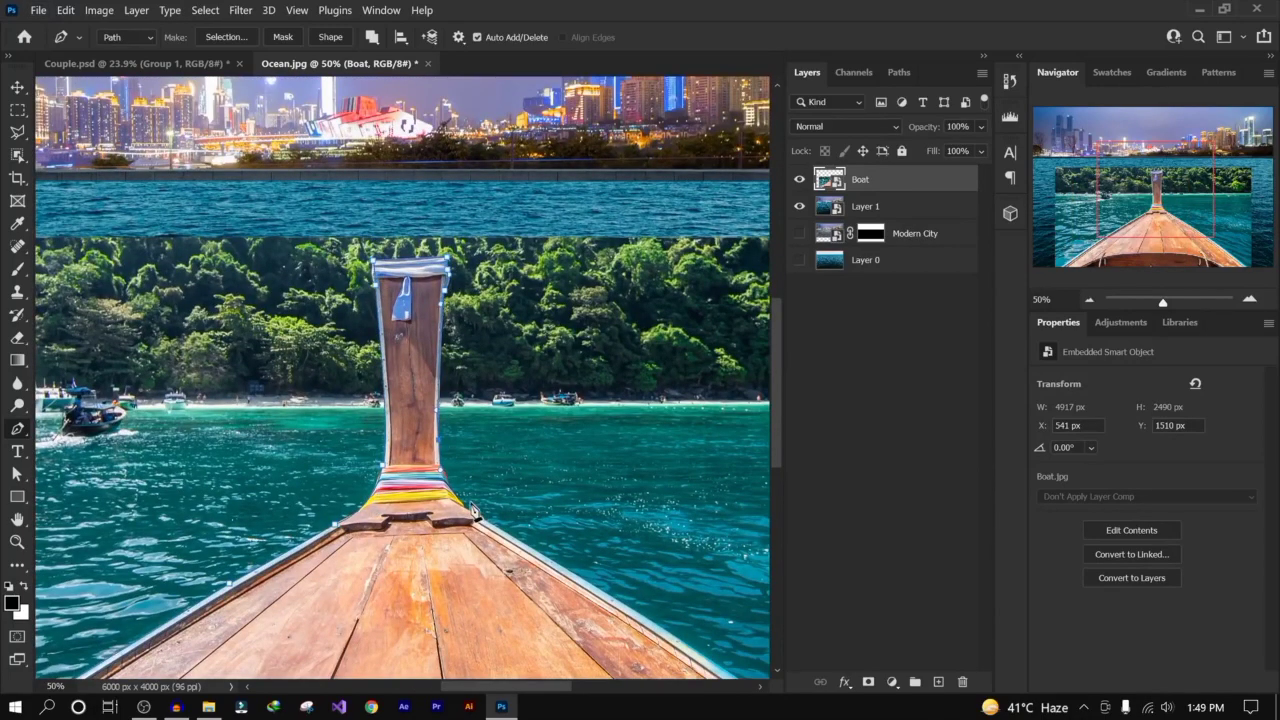
# Step: Trace the path down the boat's right edge, run it back below the canvas and close it at its starting point
pyautogui.scroll(-6, 646, 620)
pyautogui.hscroll(4, 646, 620)
pyautogui.moveTo(536, 500); pyautogui.dragTo(414, 528)
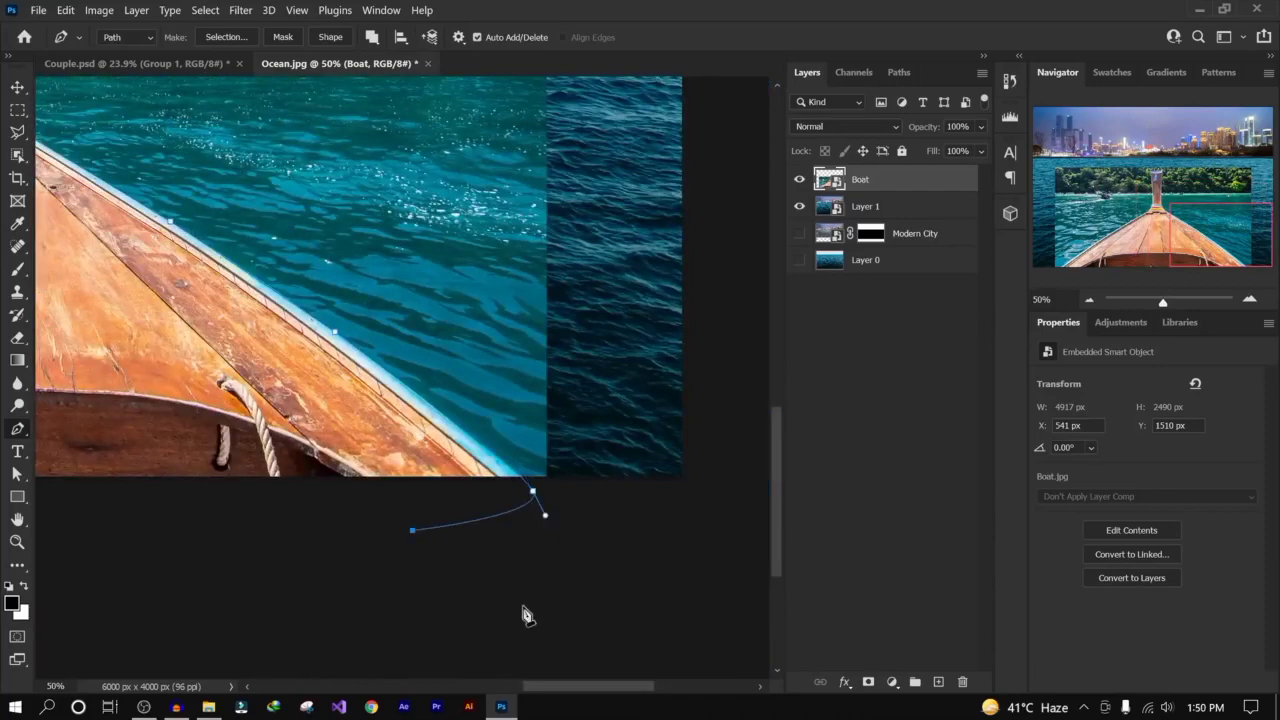
pyautogui.hscroll(-8, 523, 611)
pyautogui.click(378, 526)
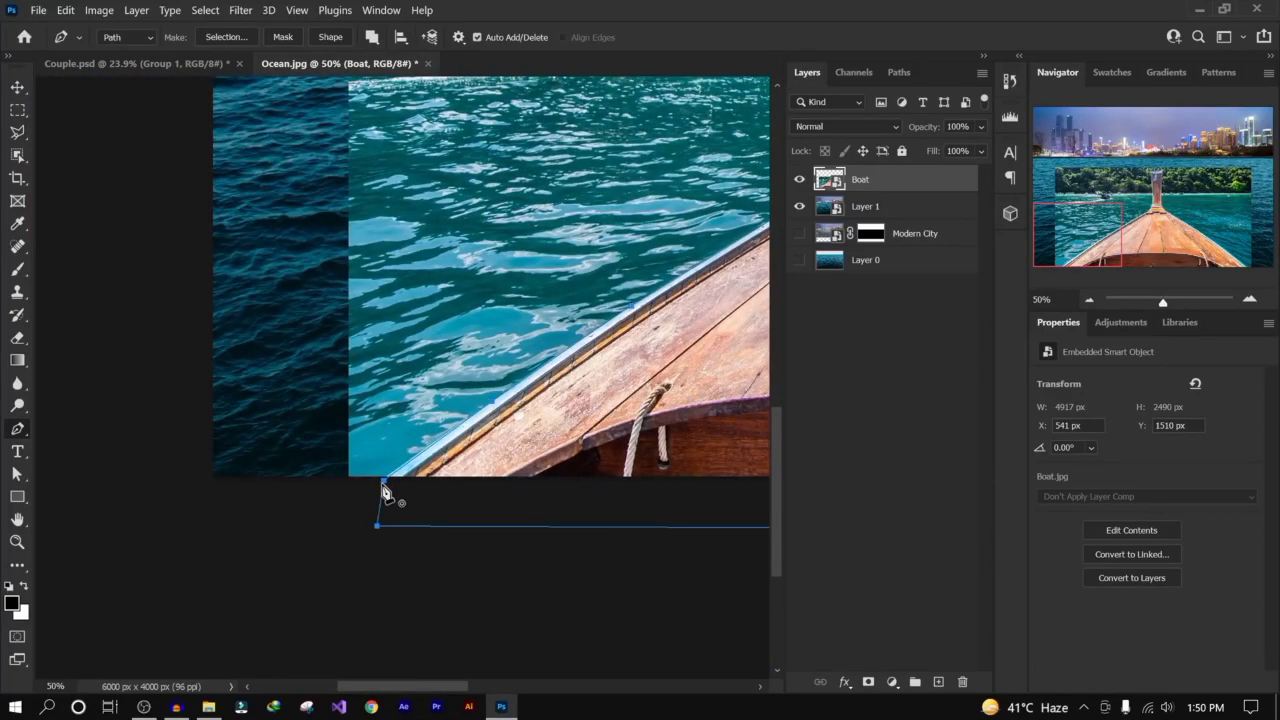
pyautogui.click(384, 483)
# Step: Turn the boat path into a new selection with 0 pixels feather and mask the Boat layer with it
pyautogui.hotkey('ctrl', '0')
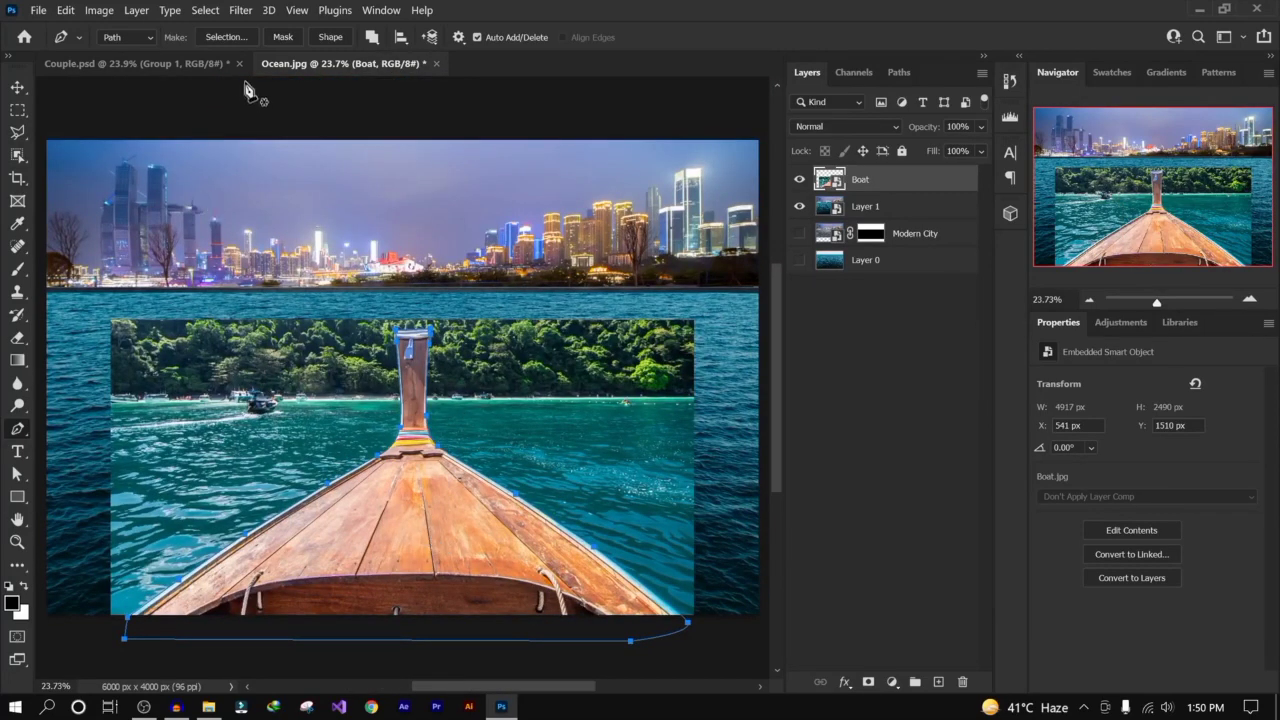
pyautogui.click(228, 37)
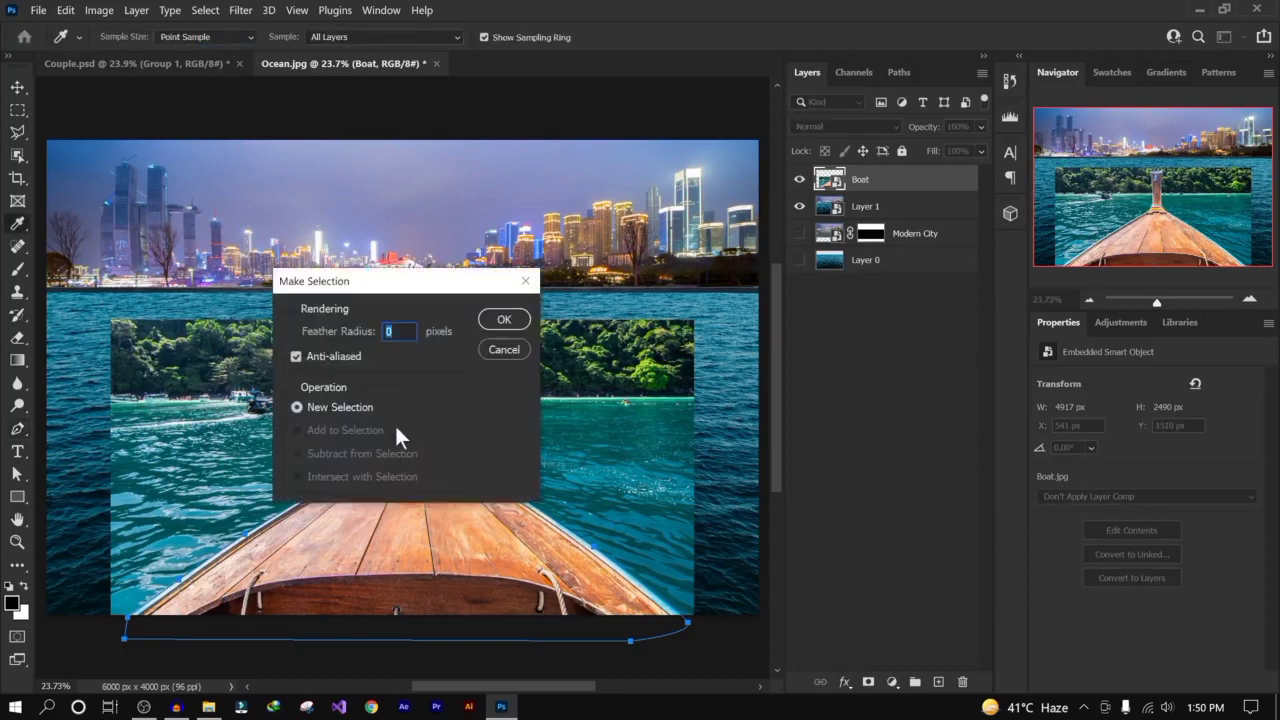
pyautogui.click(505, 320)
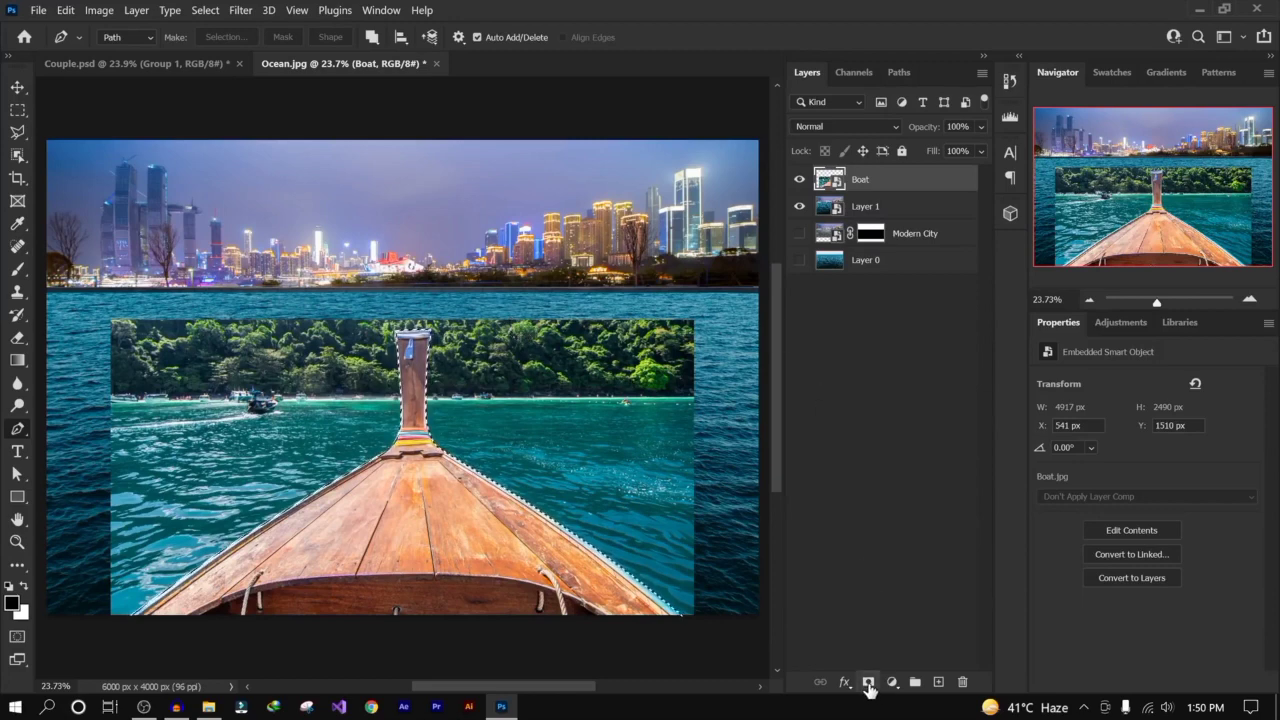
pyautogui.click(869, 683)
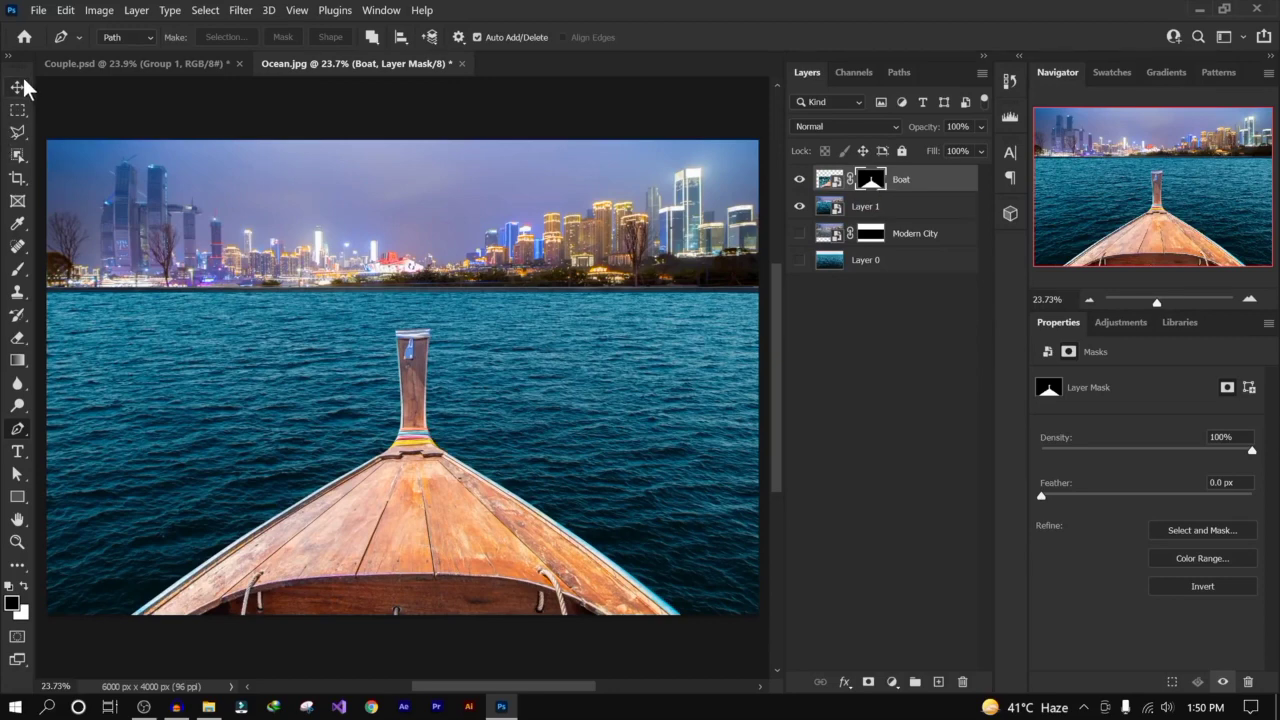
# Step: Place the Couple photo over the boat's centre, scaled to about 1901 × 2836 px and resting on the canvas's lower edge
pyautogui.click(208, 706)
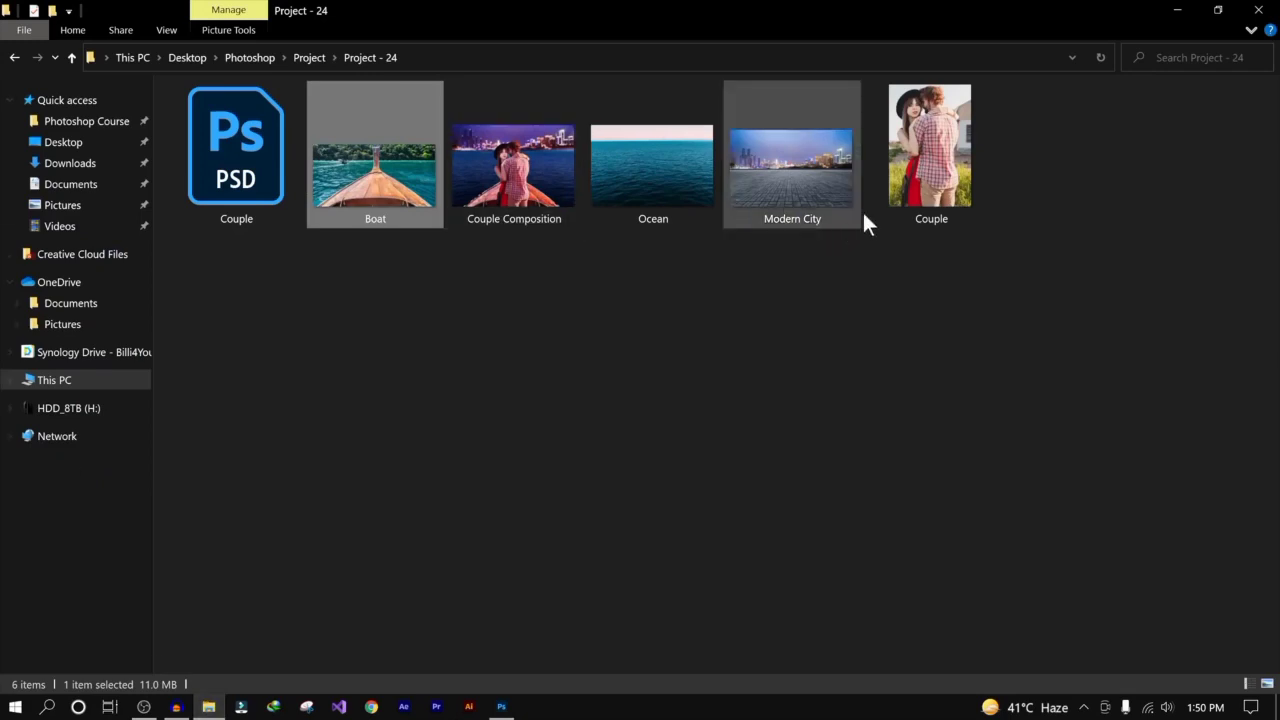
pyautogui.moveTo(946, 193); pyautogui.dragTo(440, 520)
pyautogui.moveTo(400, 453); pyautogui.dragTo(418, 603)
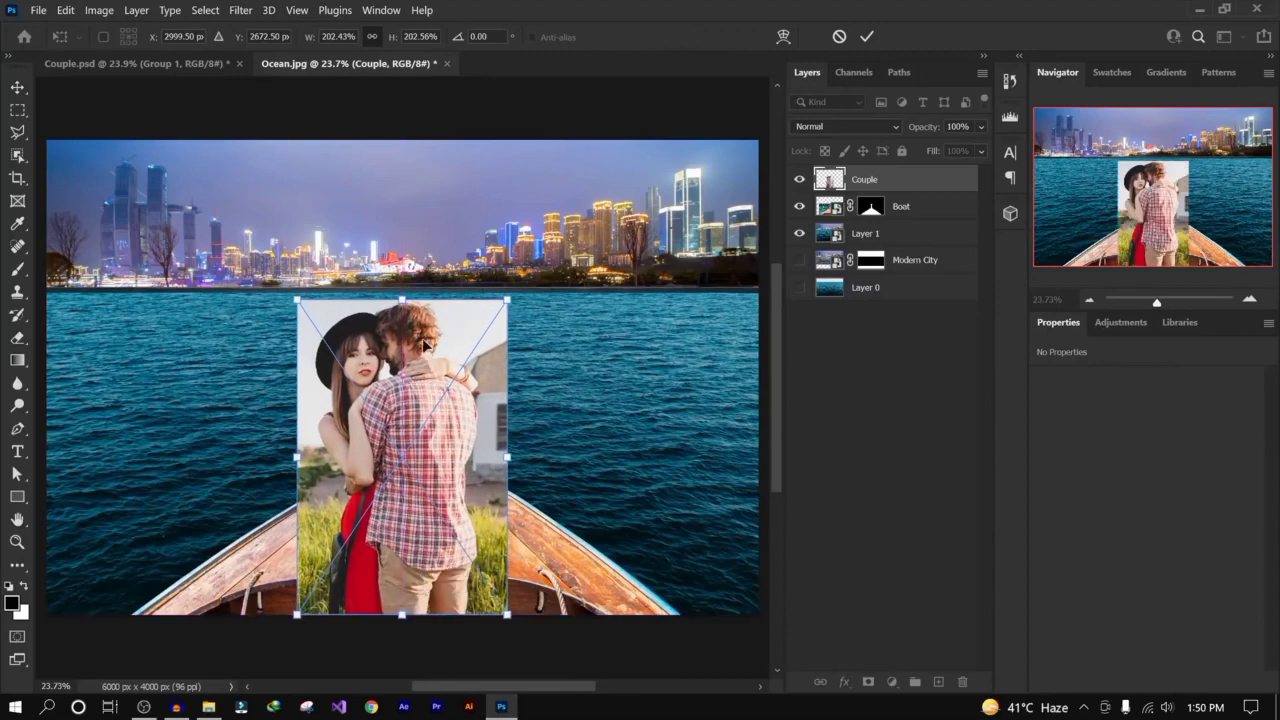
pyautogui.moveTo(406, 302)
pyautogui.mouseDown()
pyautogui.moveTo(389, 155)
pyautogui.moveTo(402, 333)
pyautogui.moveTo(401, 279)
pyautogui.mouseUp()
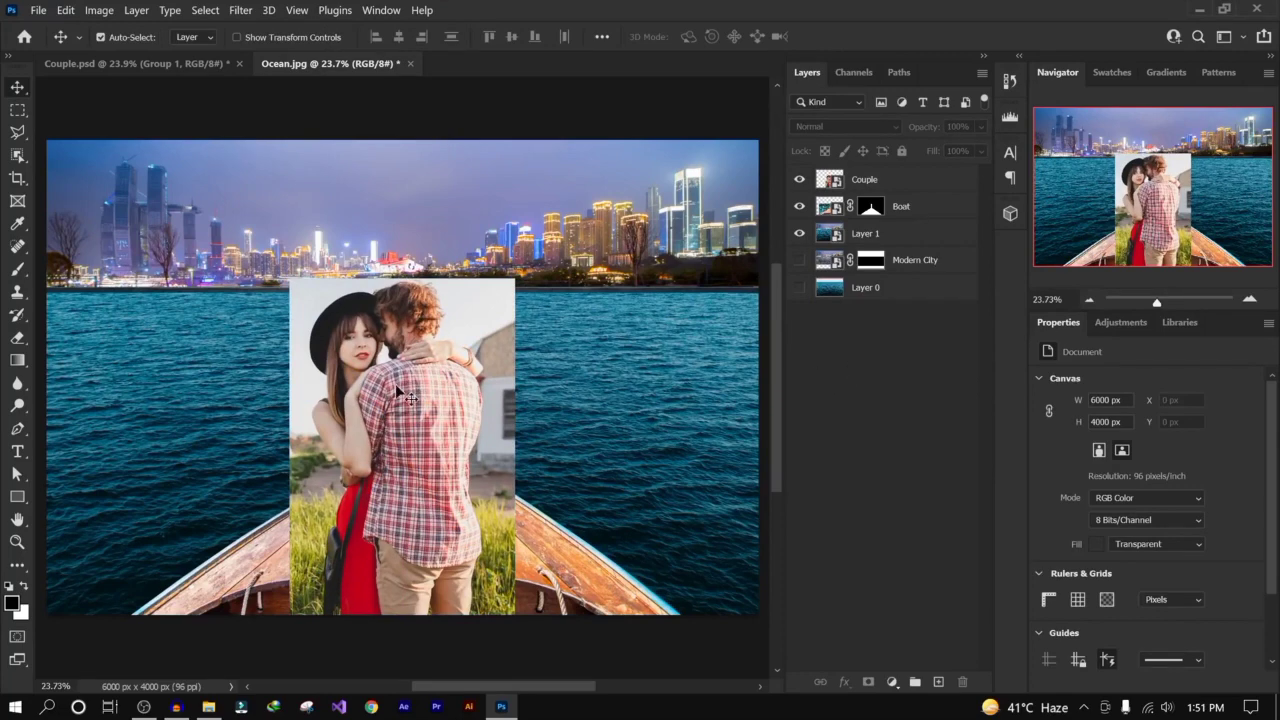
# Step: Select the couple on the Couple layer with the Object Selection tool's Select Subject and inspect the selection edge around them
pyautogui.click(903, 182)
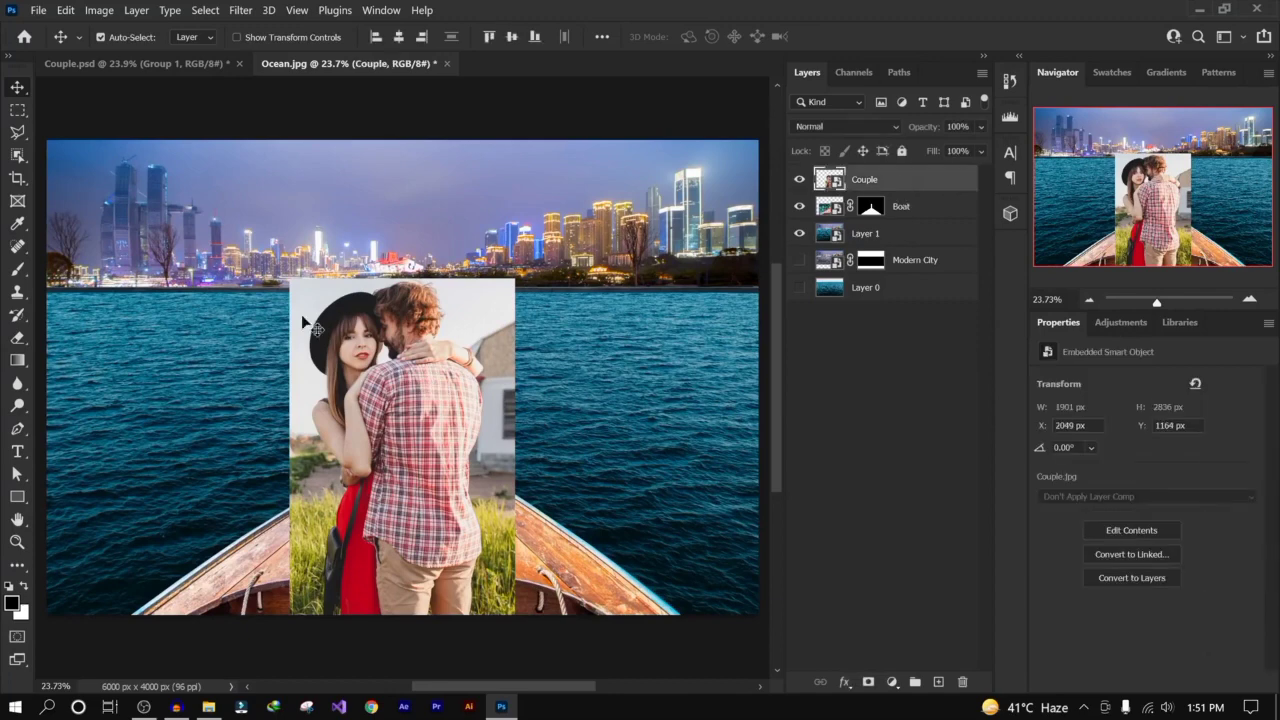
pyautogui.click(17, 157)
pyautogui.rightClick(15, 160)
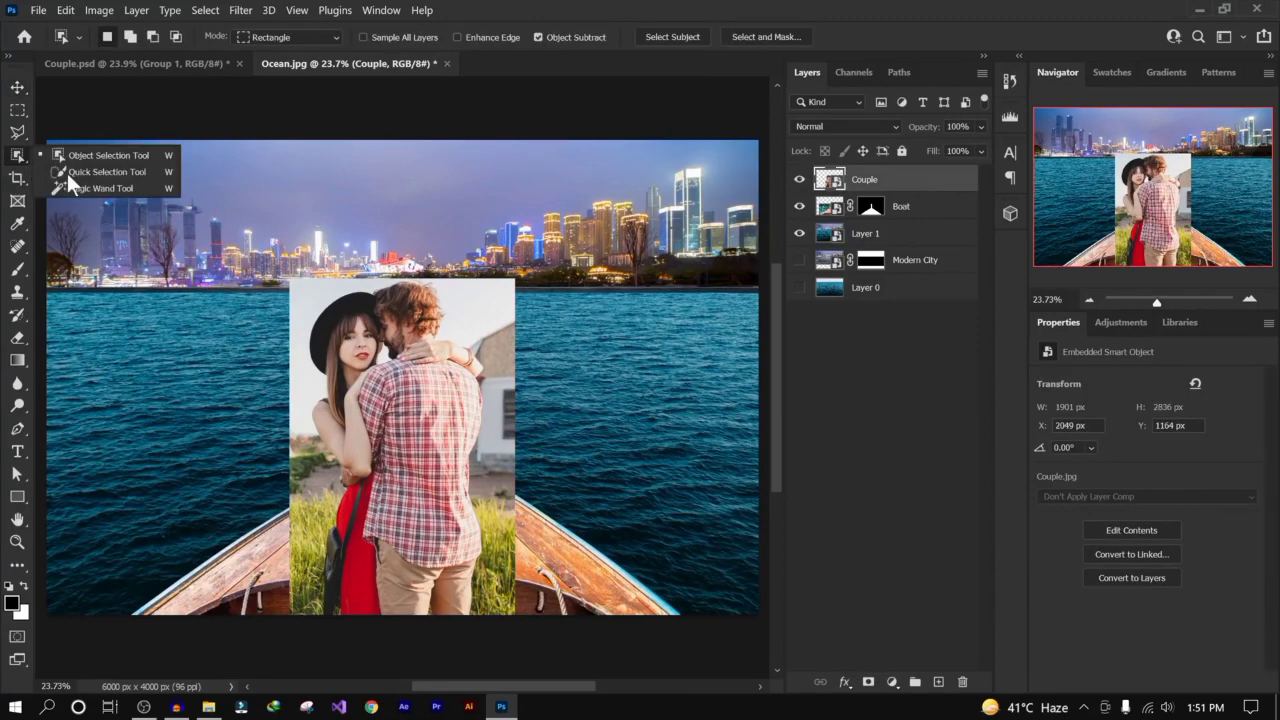
pyautogui.click(128, 155)
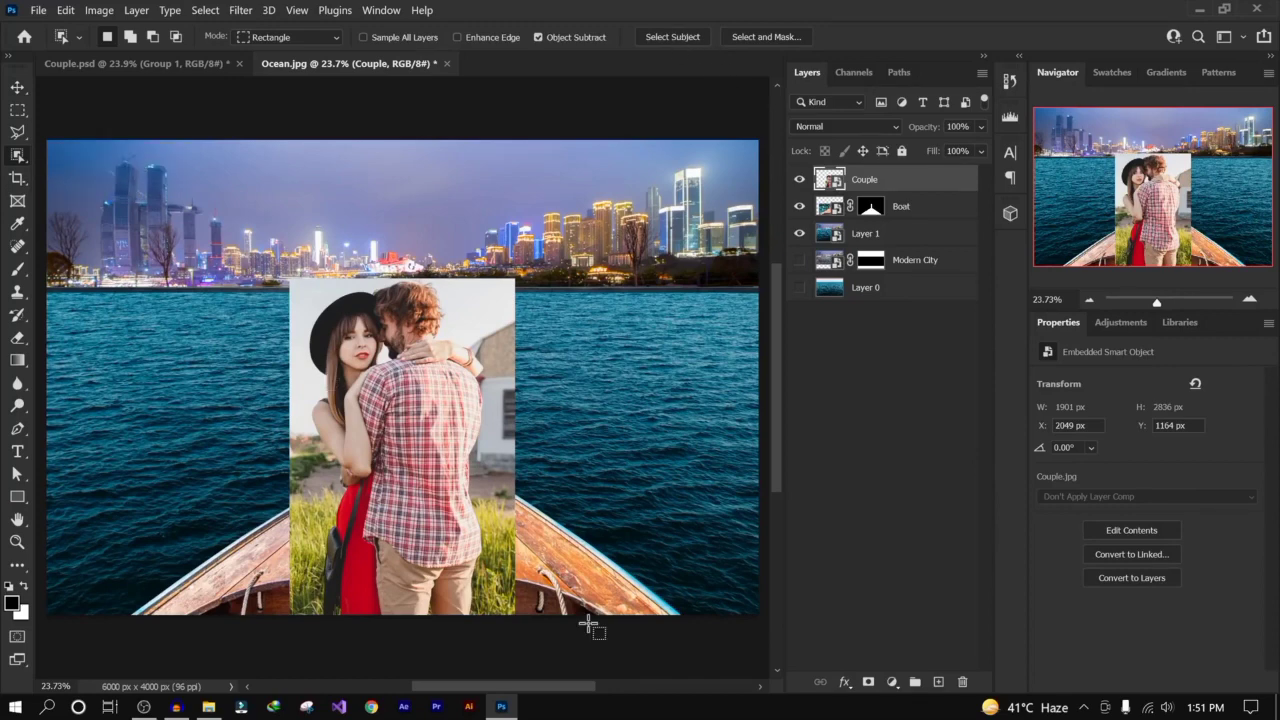
pyautogui.click(672, 42)
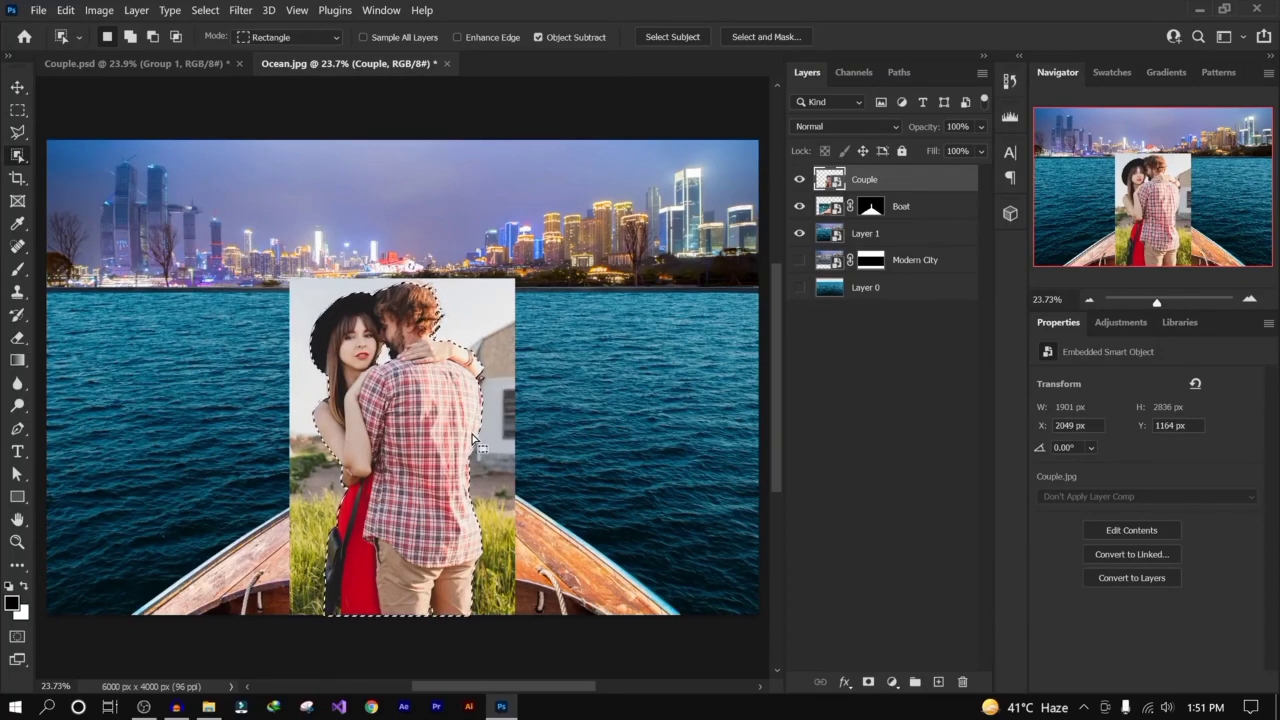
pyautogui.scroll(5, 472, 438)
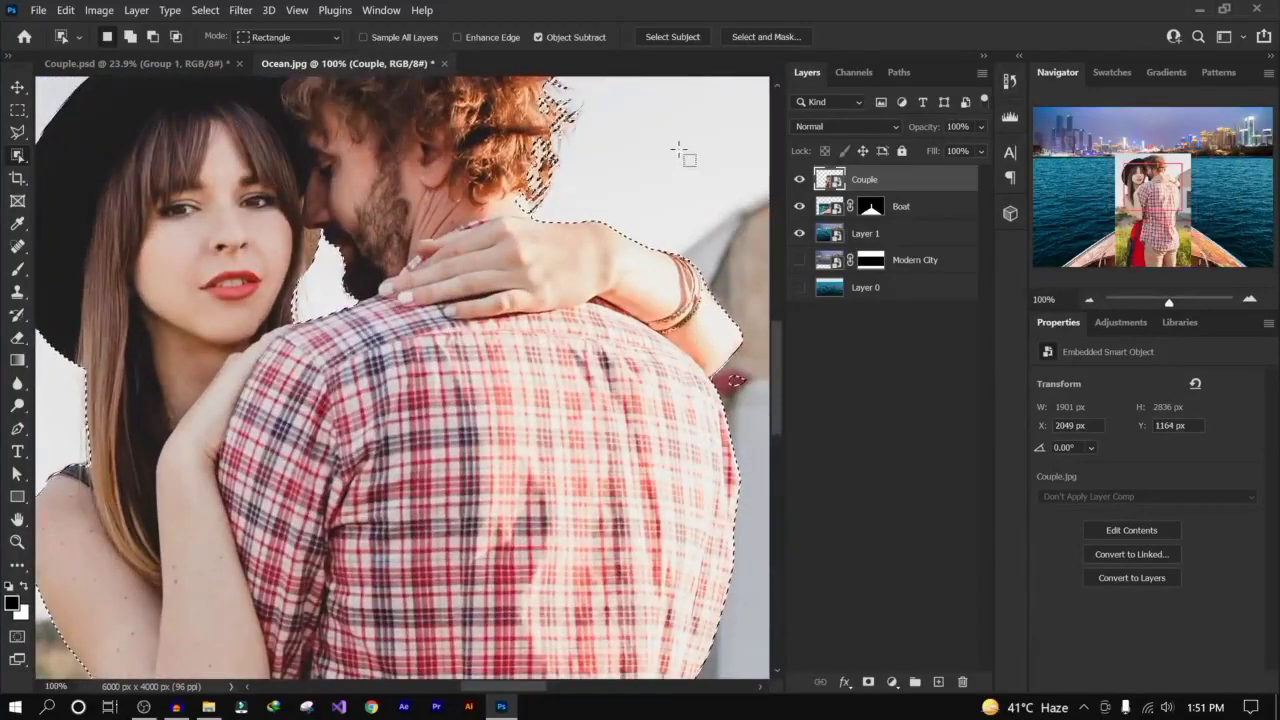
# Step: Add the missed areas at the back of the man's hair and neck to the couple selection with the Elliptical Marquee tool
pyautogui.moveTo(614, 163); pyautogui.dragTo(374, 291)
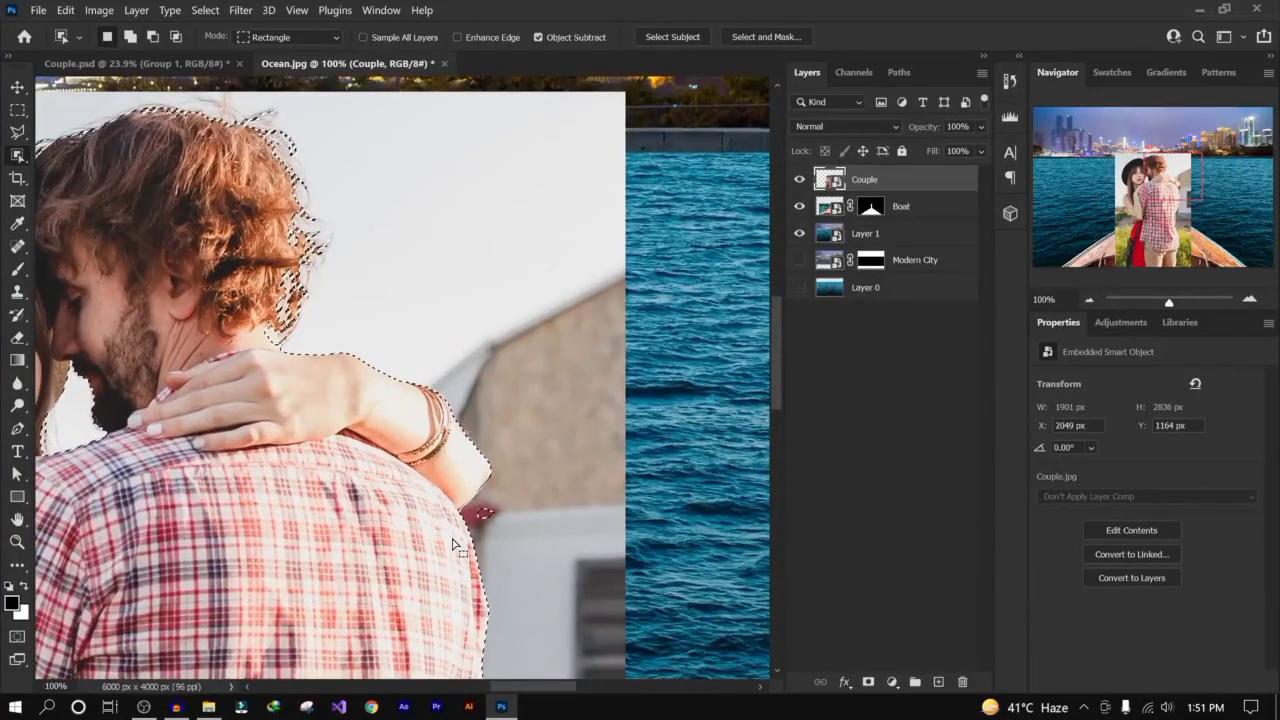
pyautogui.click(20, 113)
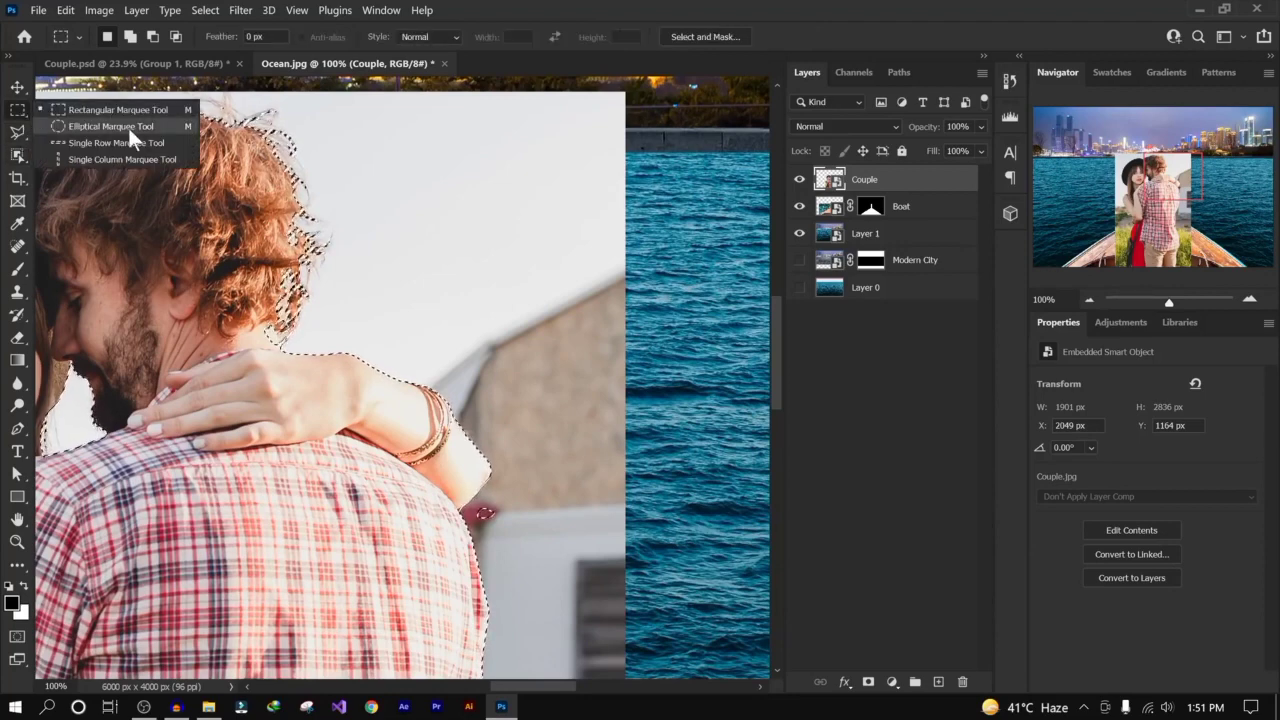
pyautogui.click(127, 125)
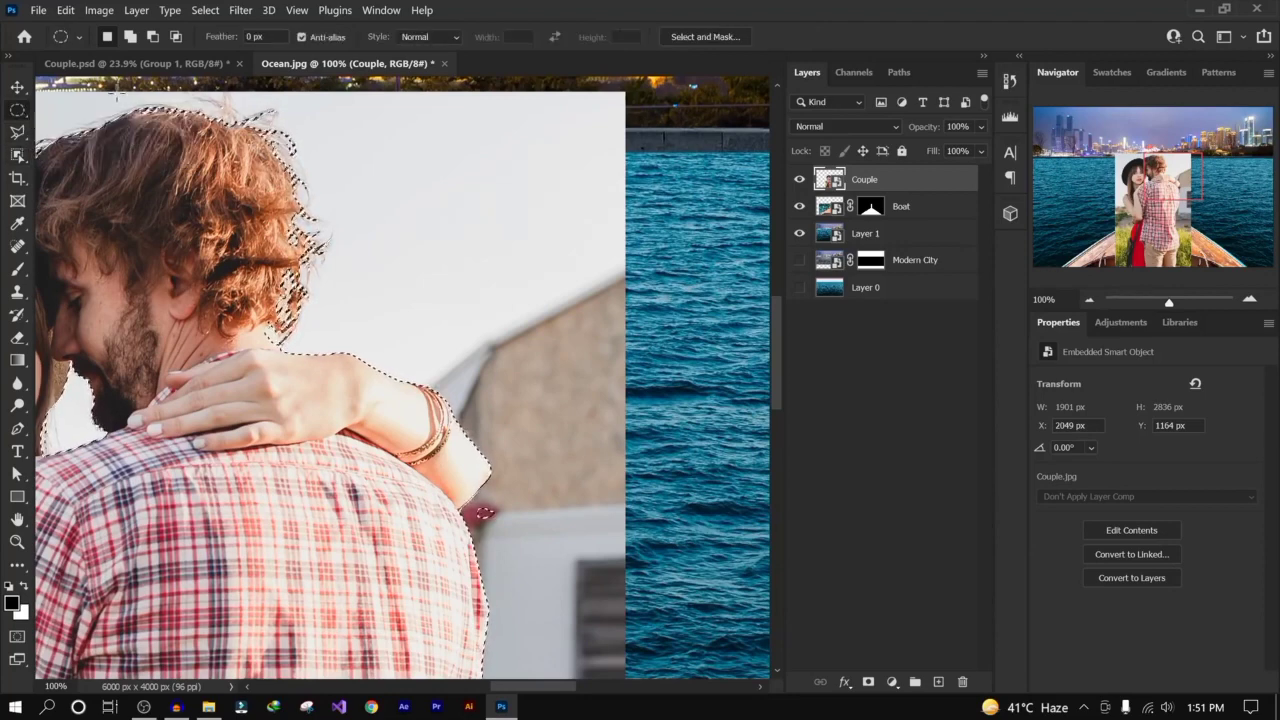
pyautogui.click(151, 35)
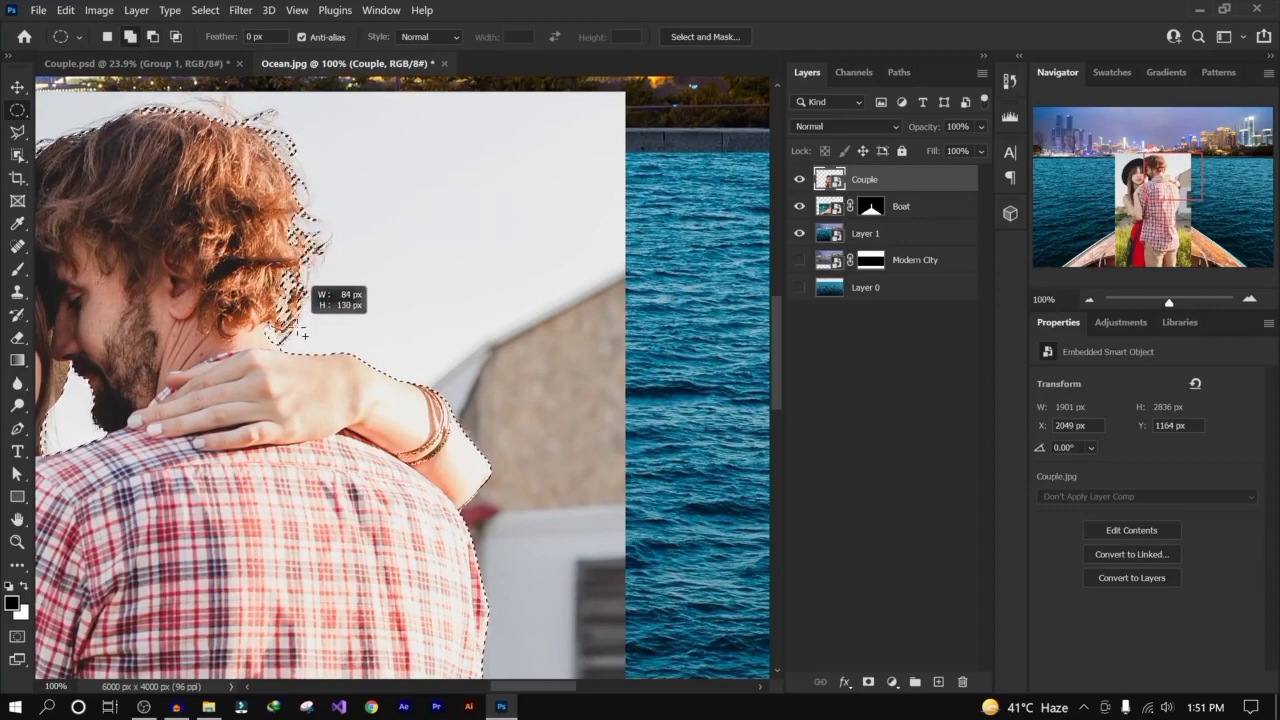
pyautogui.moveTo(240, 298); pyautogui.dragTo(286, 353)
pyautogui.moveTo(288, 208); pyautogui.dragTo(298, 257)
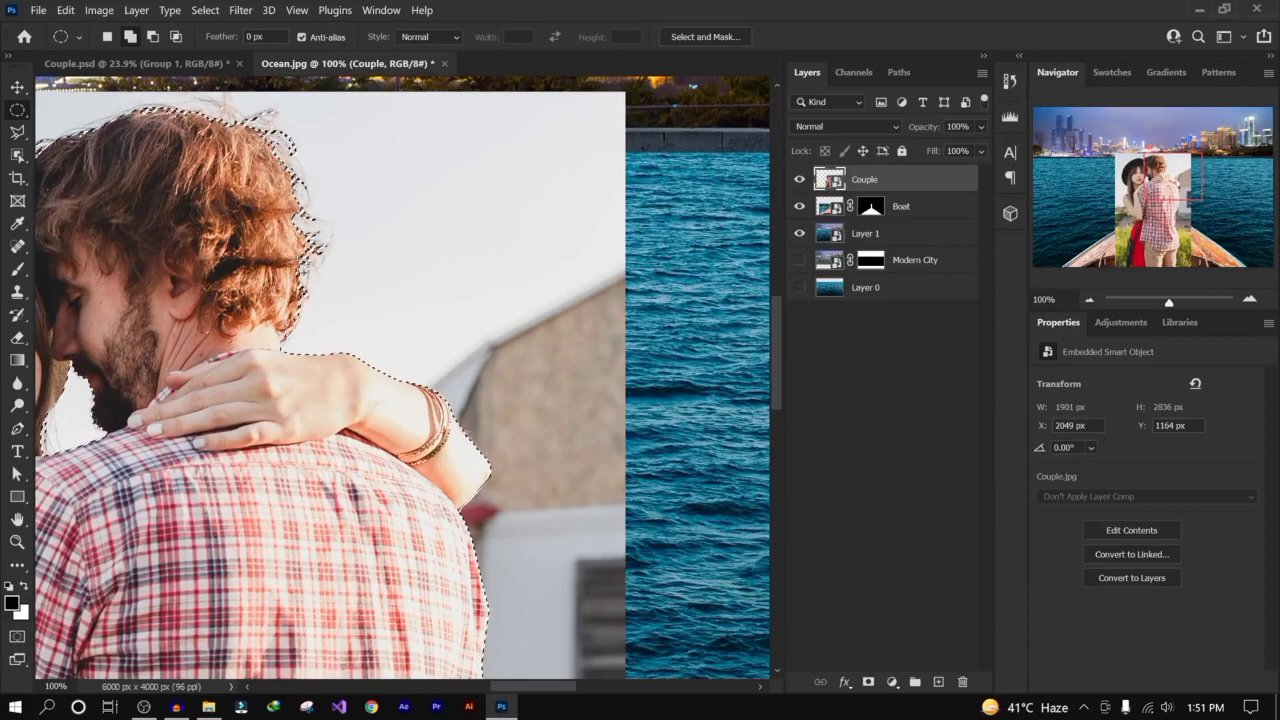
# Step: Open the couple selection in Select and Mask and set the preview transparency to 100%
pyautogui.hotkey('ctrl', '0')
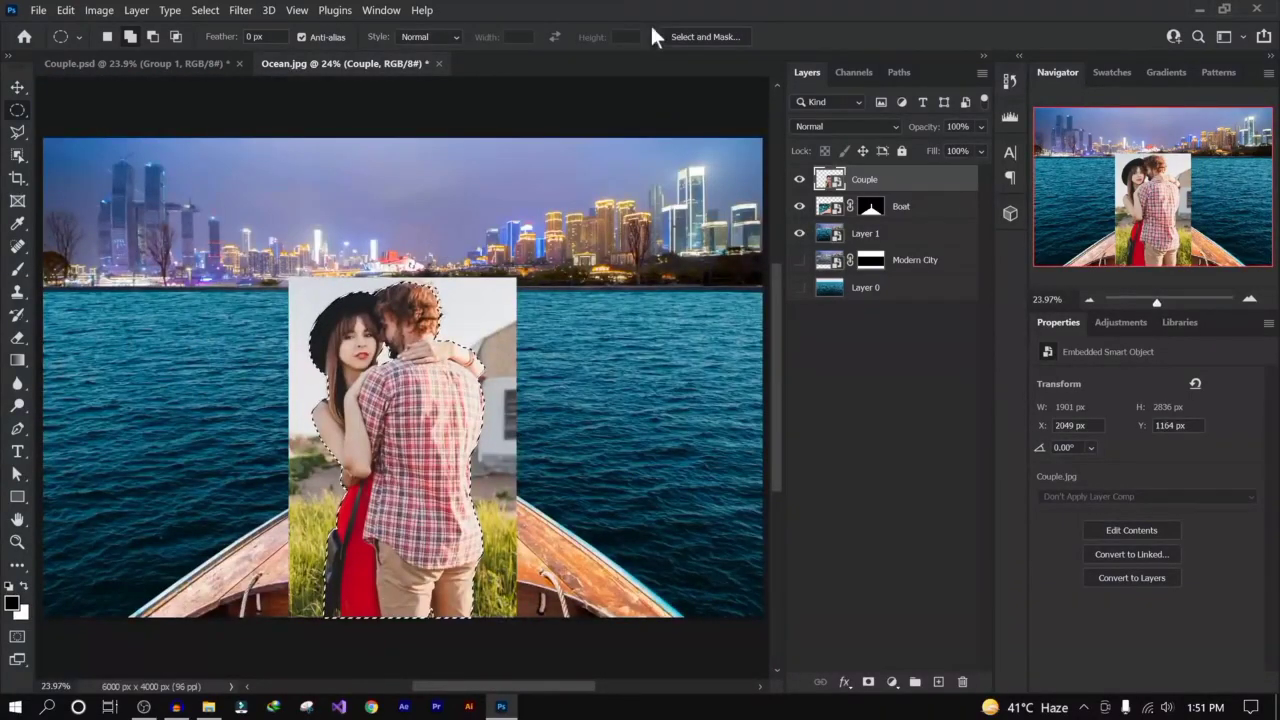
pyautogui.click(705, 40)
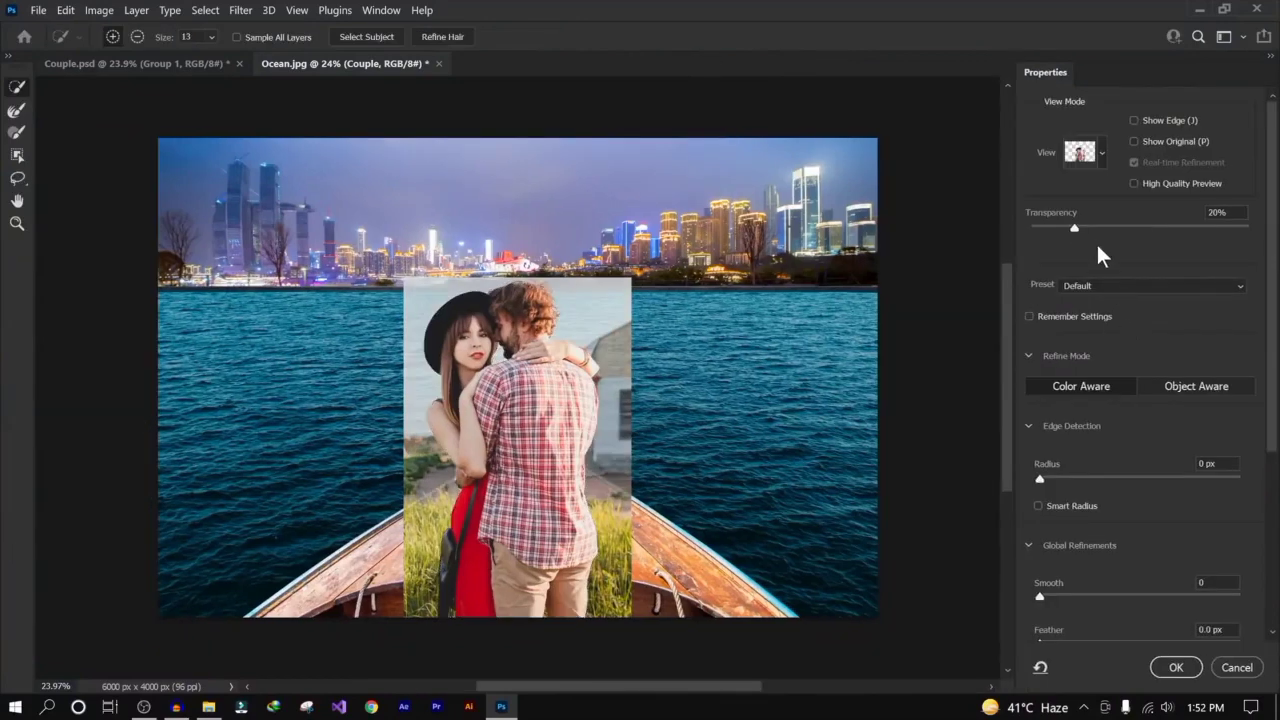
pyautogui.moveTo(1077, 226); pyautogui.dragTo(1250, 226)
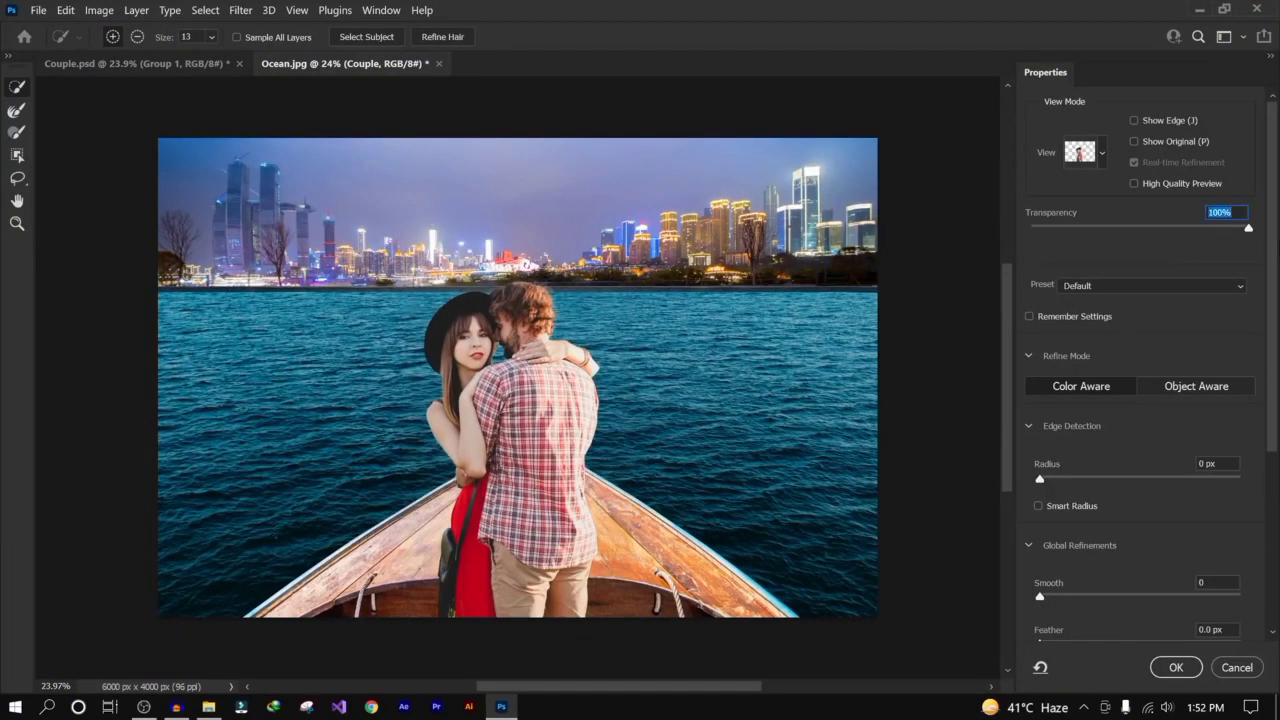
# Step: Refine the couple selection around the man's hair and the gap beside the woman's hair with a size 50 Refine Edge Brush, and apply it
pyautogui.click(19, 112)
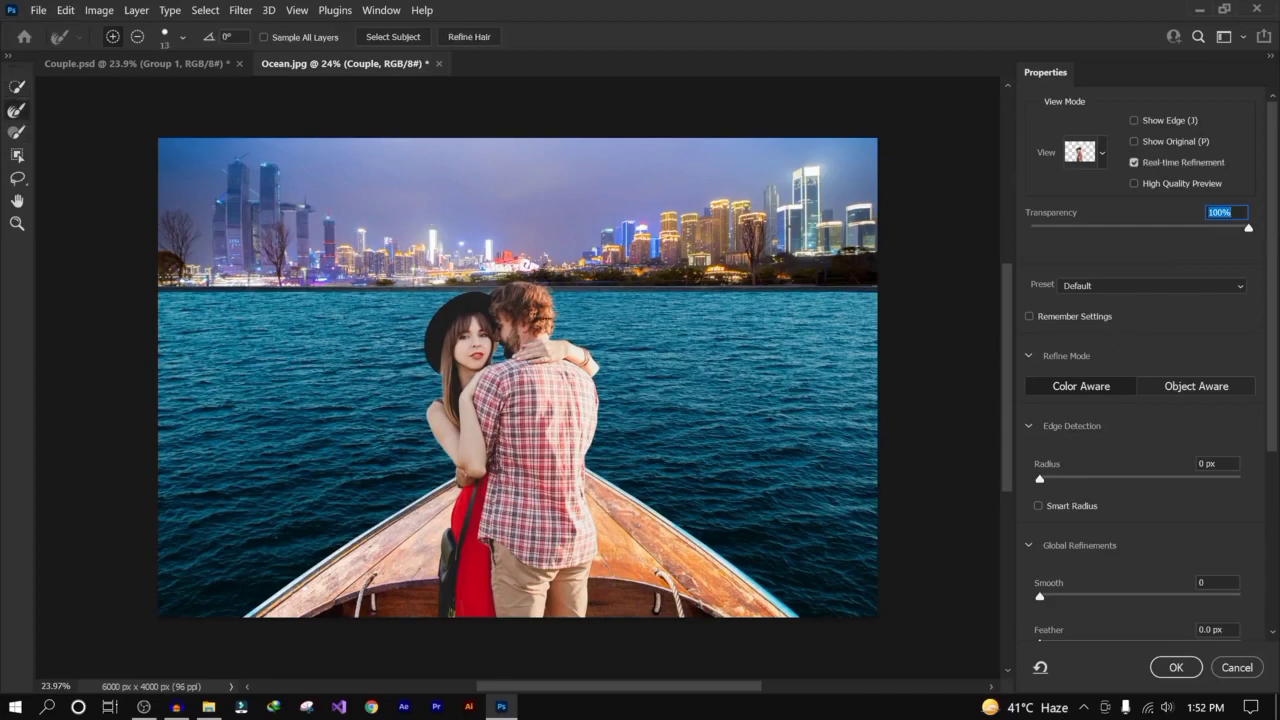
pyautogui.scroll(5, 547, 316)
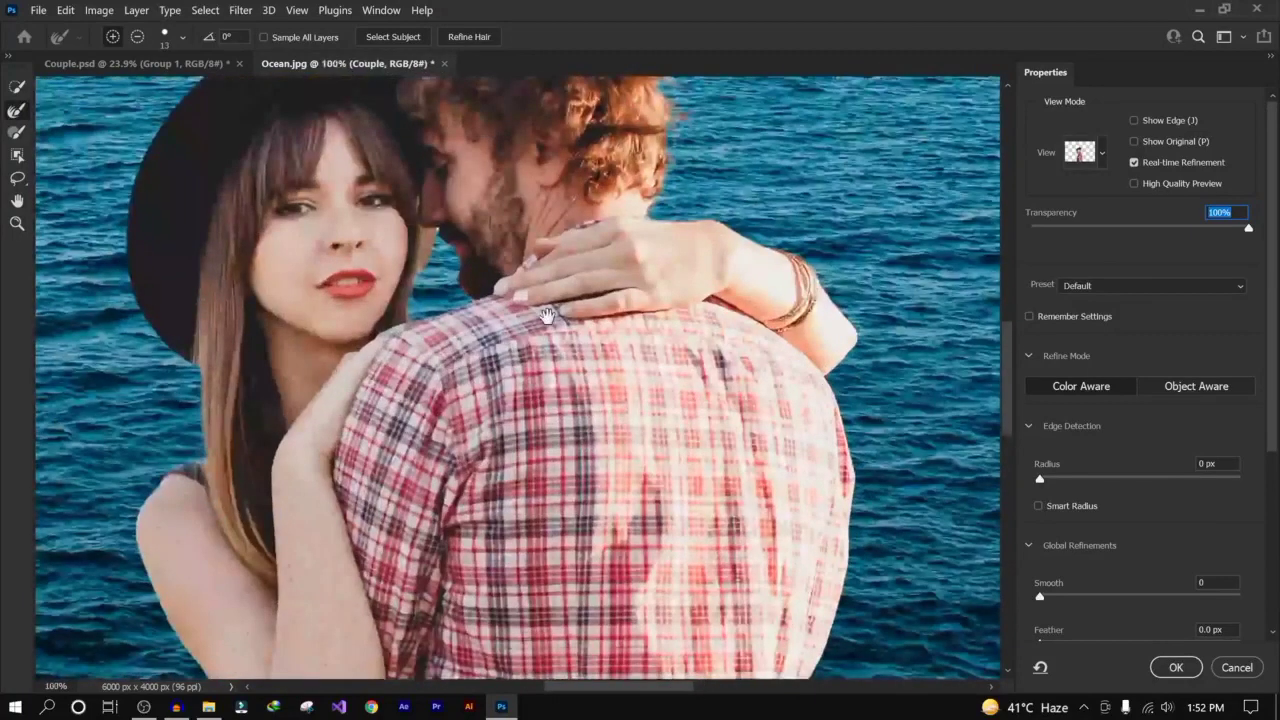
pyautogui.moveTo(547, 316); pyautogui.dragTo(465, 298)
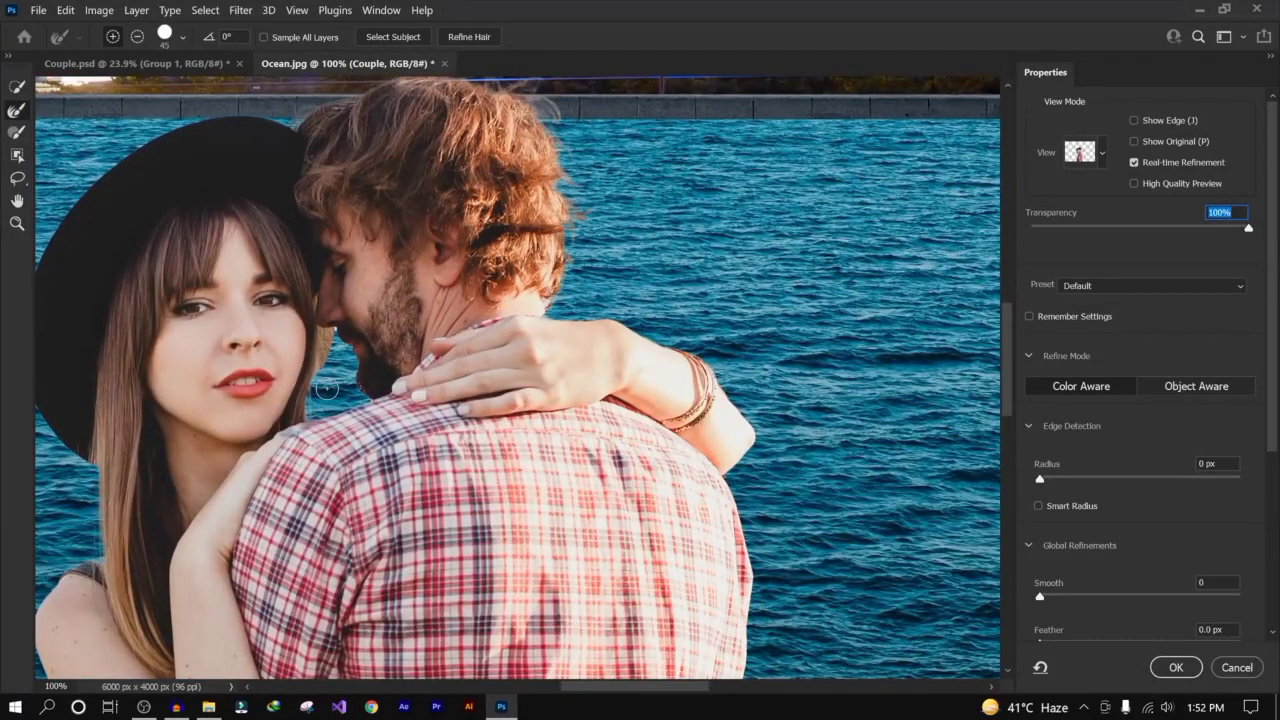
pyautogui.press(']')
pyautogui.moveTo(324, 358); pyautogui.dragTo(310, 411)
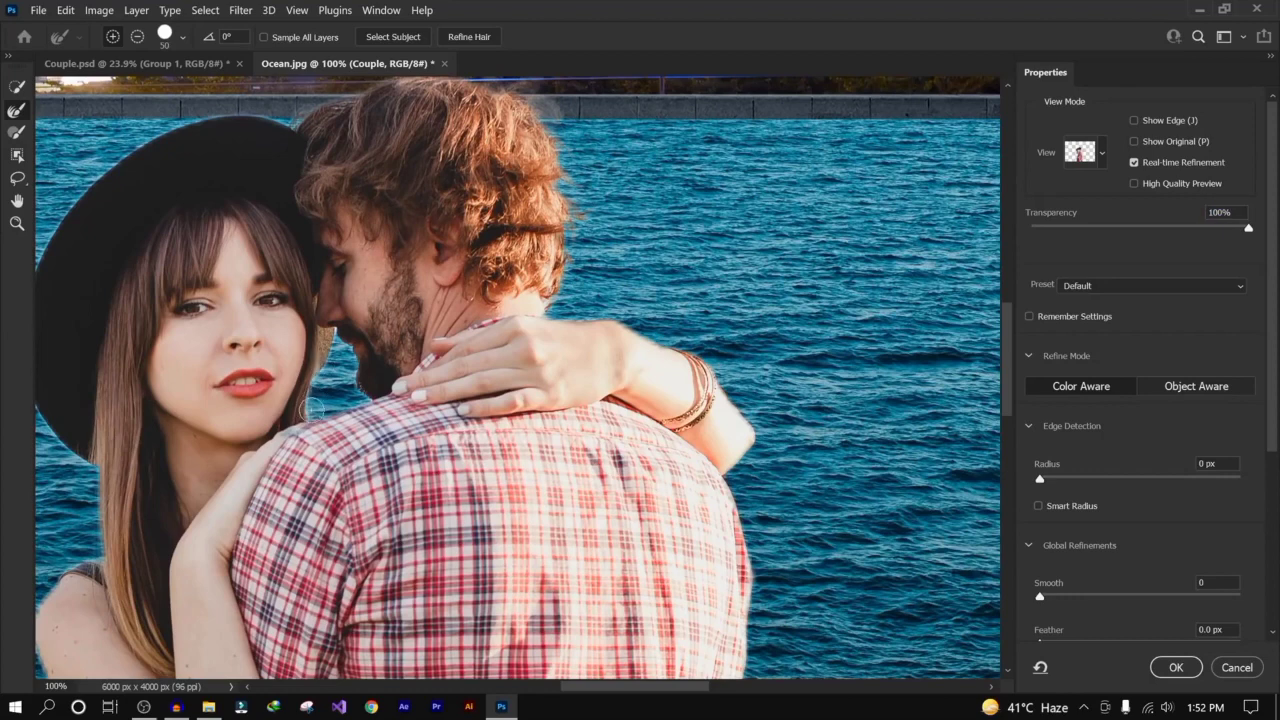
pyautogui.moveTo(542, 110); pyautogui.dragTo(572, 285)
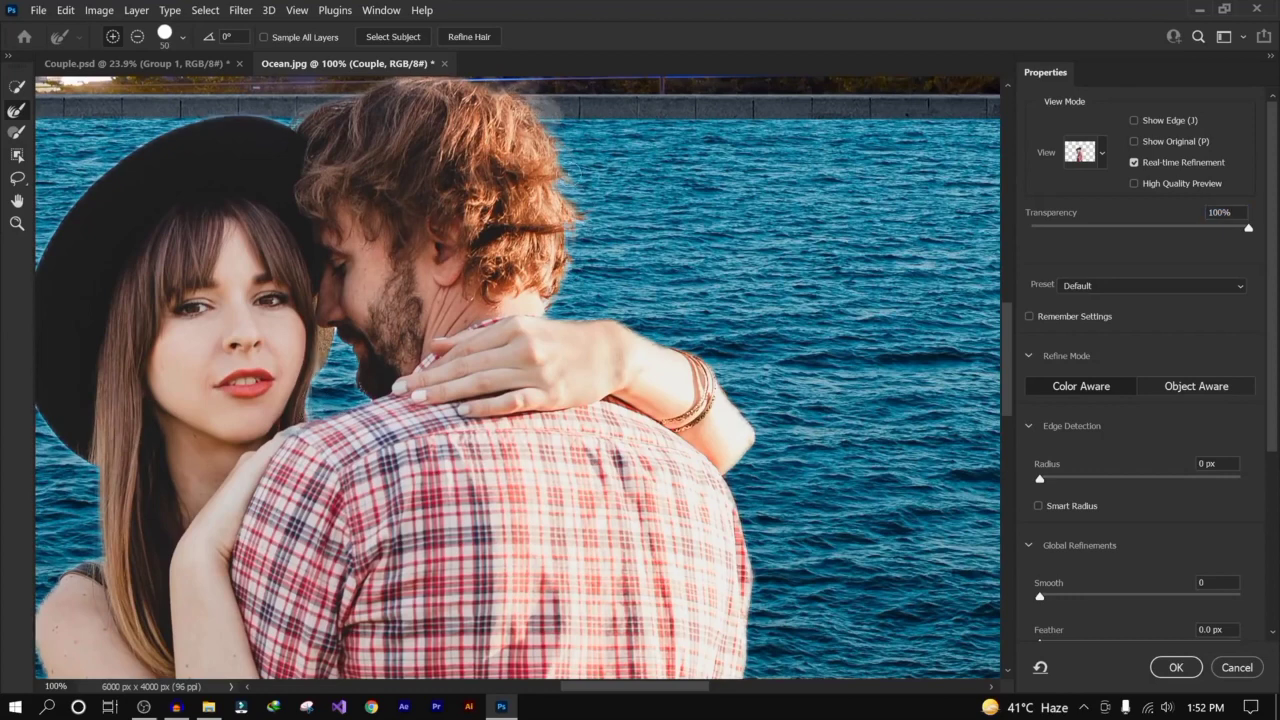
pyautogui.scroll(4, 508, 251)
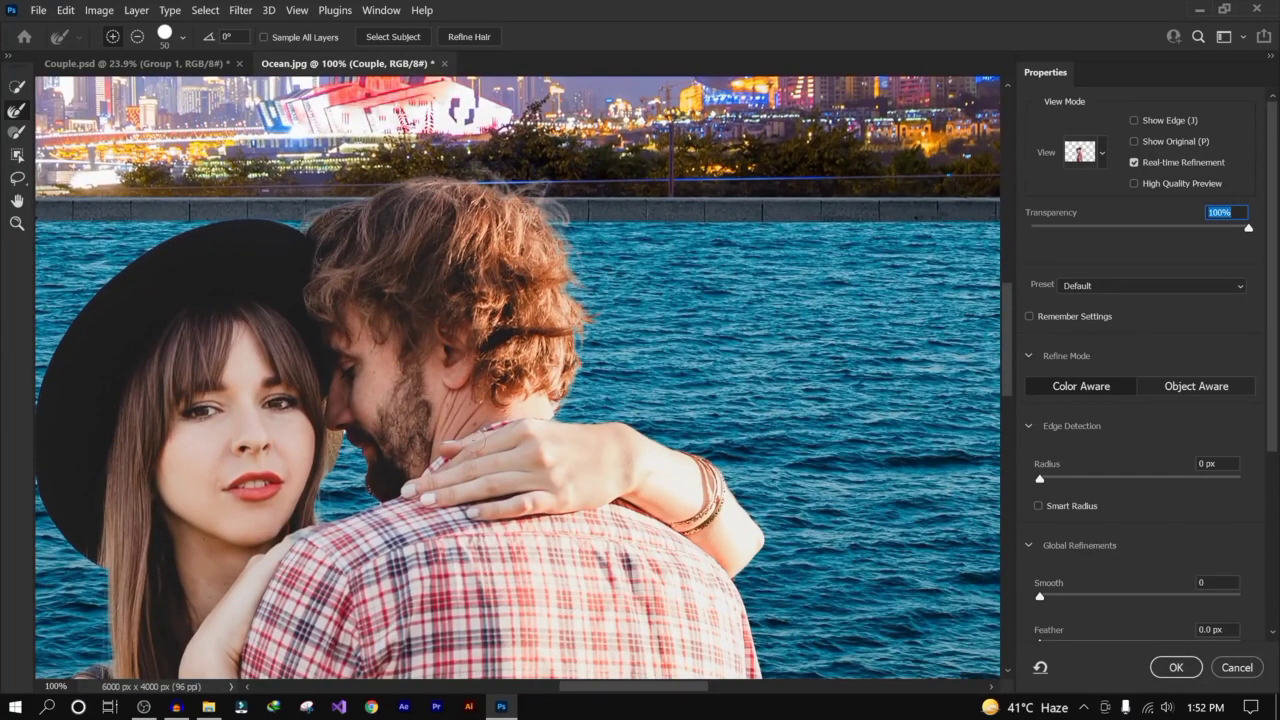
pyautogui.click(1176, 667)
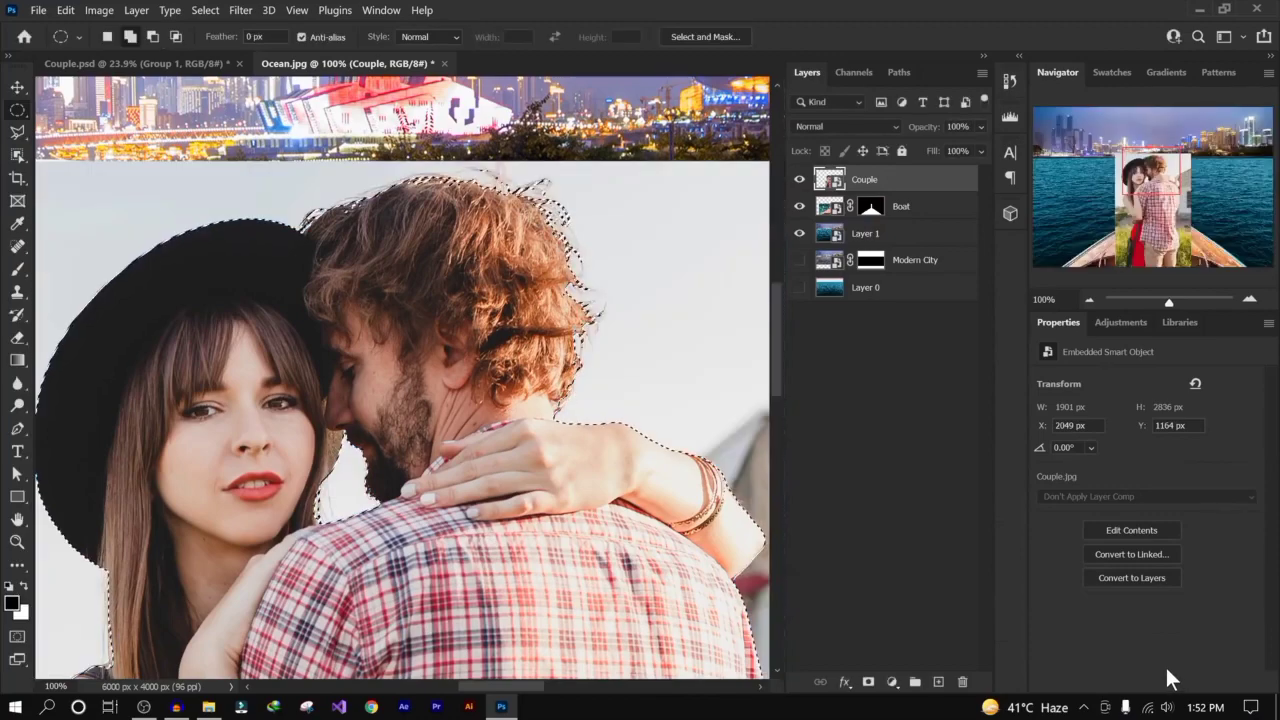
# Step: Reopen Select and Mask for the couple selection and output it to a New Layer with Layer Mask
pyautogui.click(718, 36)
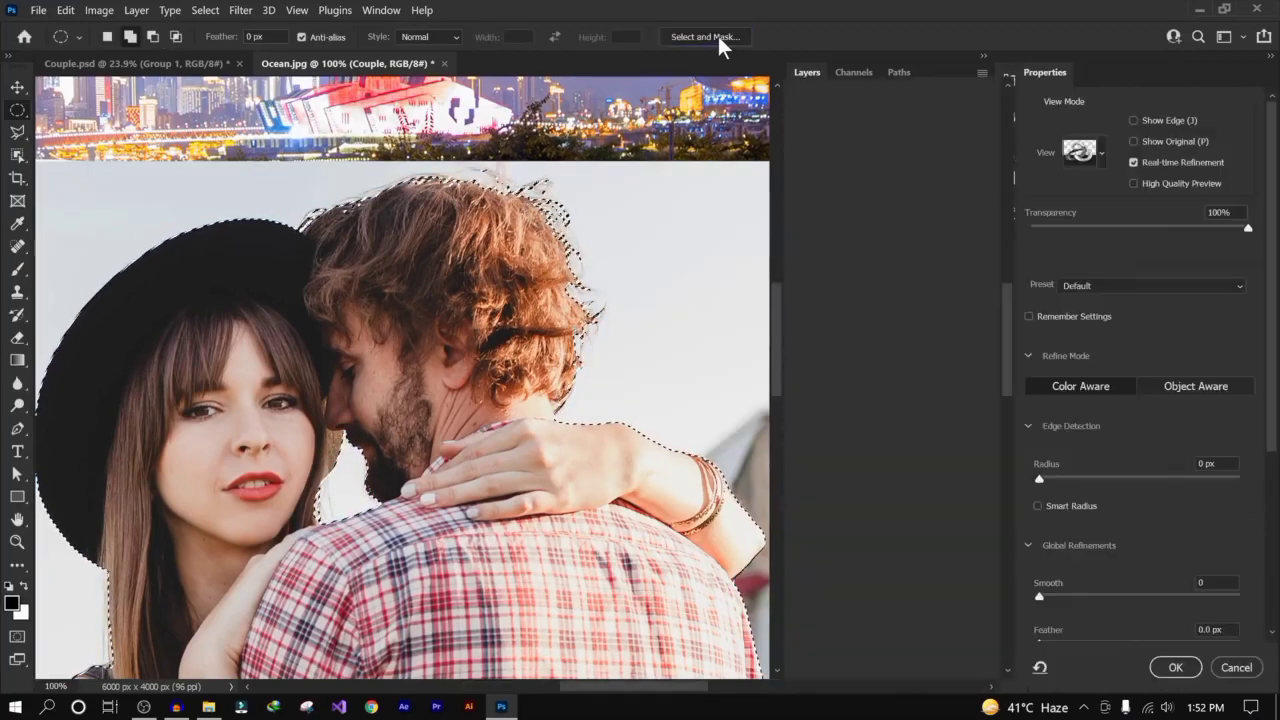
pyautogui.scroll(-5, 1182, 495)
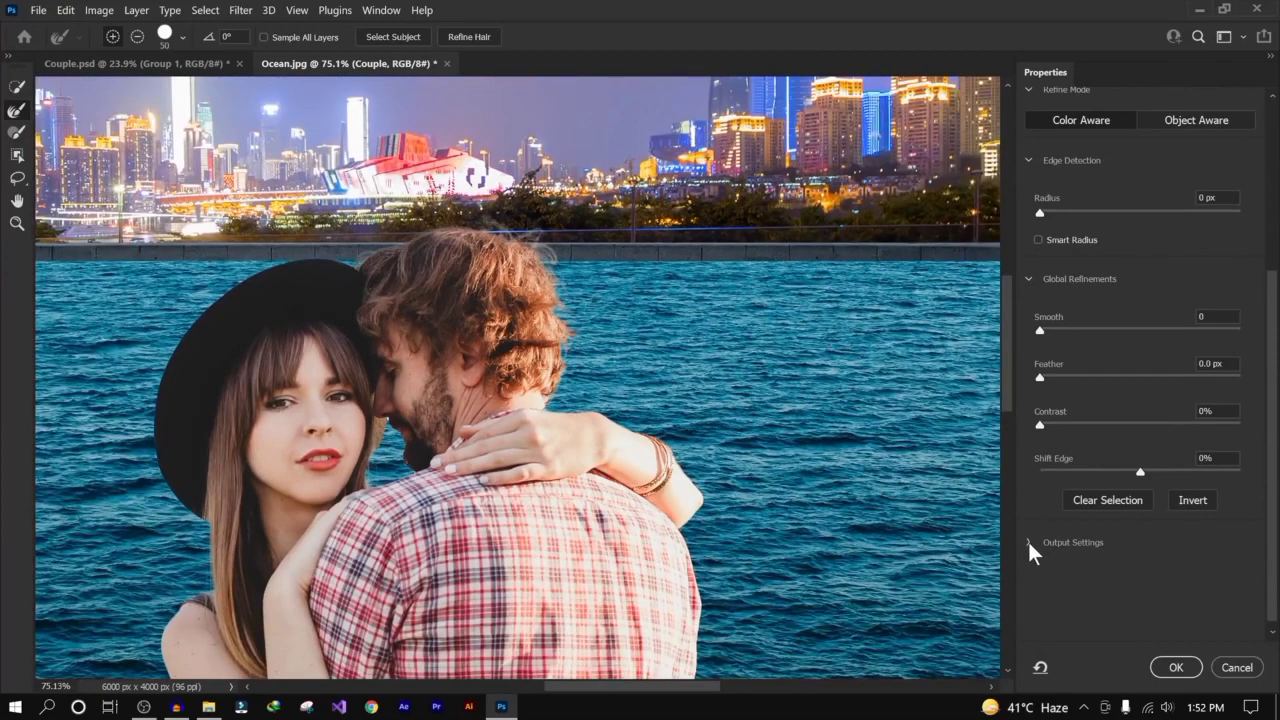
pyautogui.click(1028, 541)
pyautogui.scroll(-1, 1141, 587)
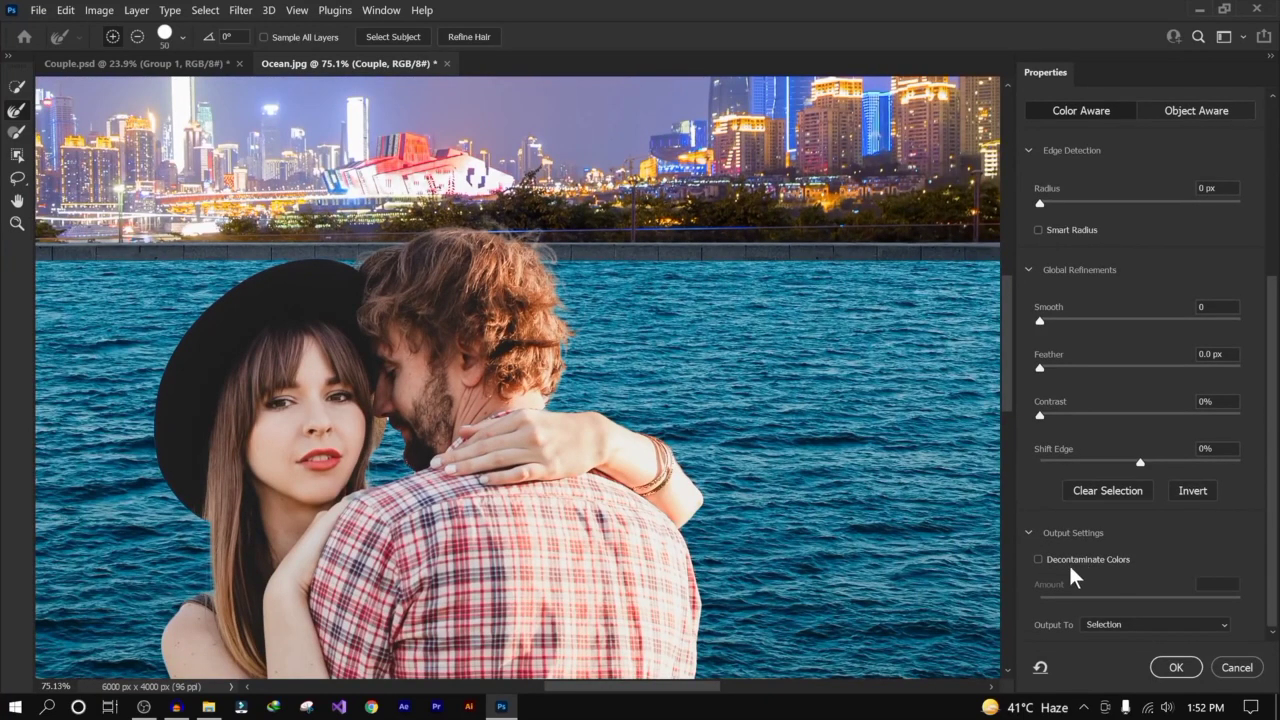
pyautogui.click(1110, 624)
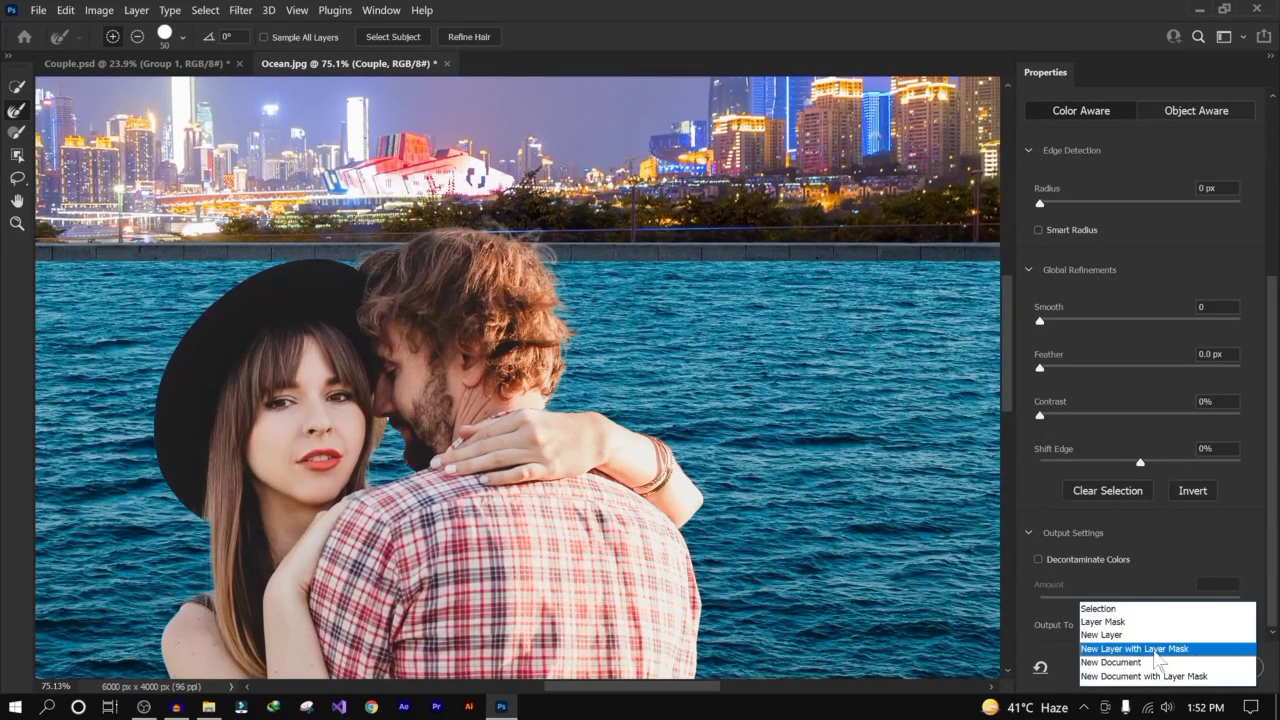
pyautogui.click(1120, 649)
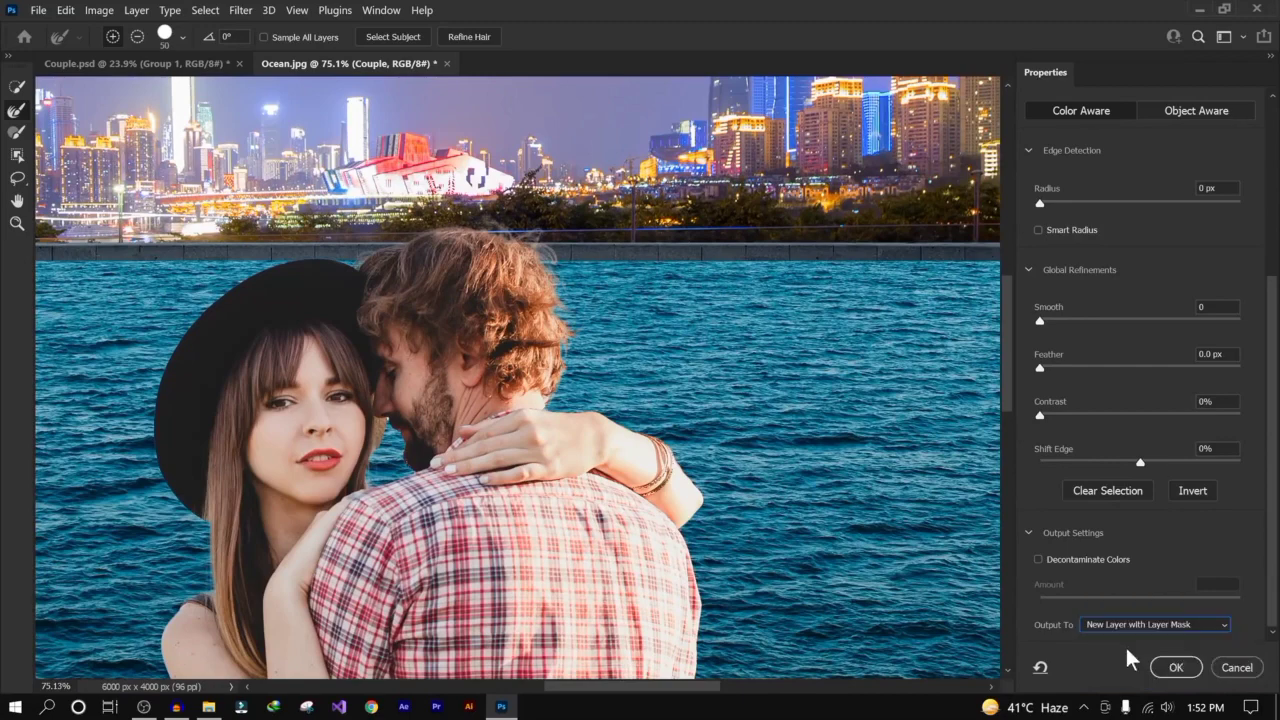
pyautogui.click(1171, 667)
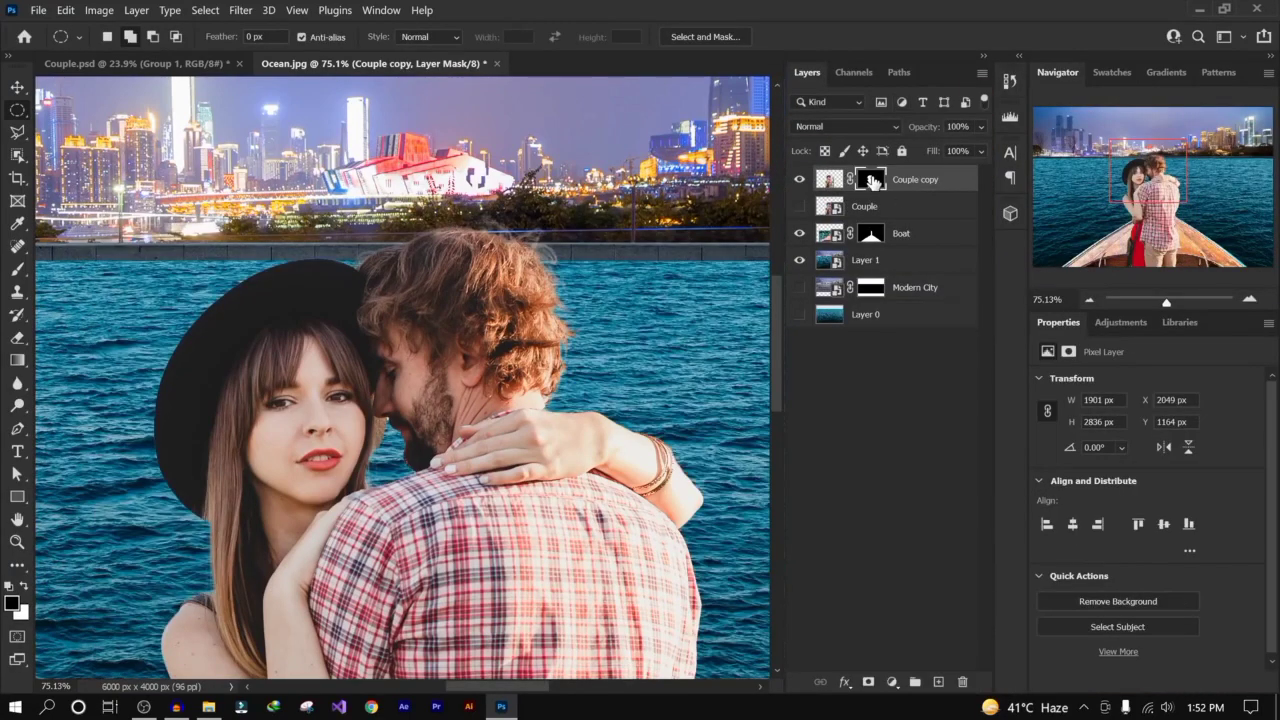
# Step: Reopen the Couple copy mask in Select and Mask, enable Decontaminate Colors and output it to a New Layer with Layer Mask
pyautogui.rightClick(873, 181)
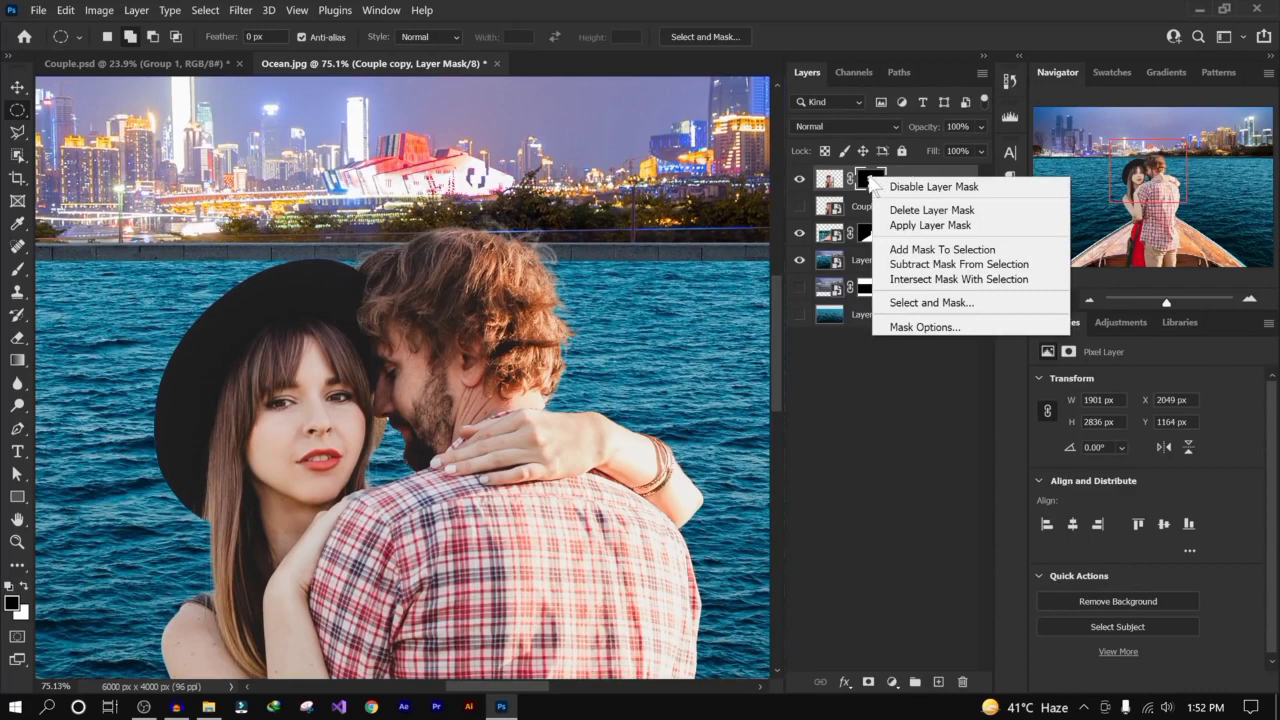
pyautogui.click(919, 301)
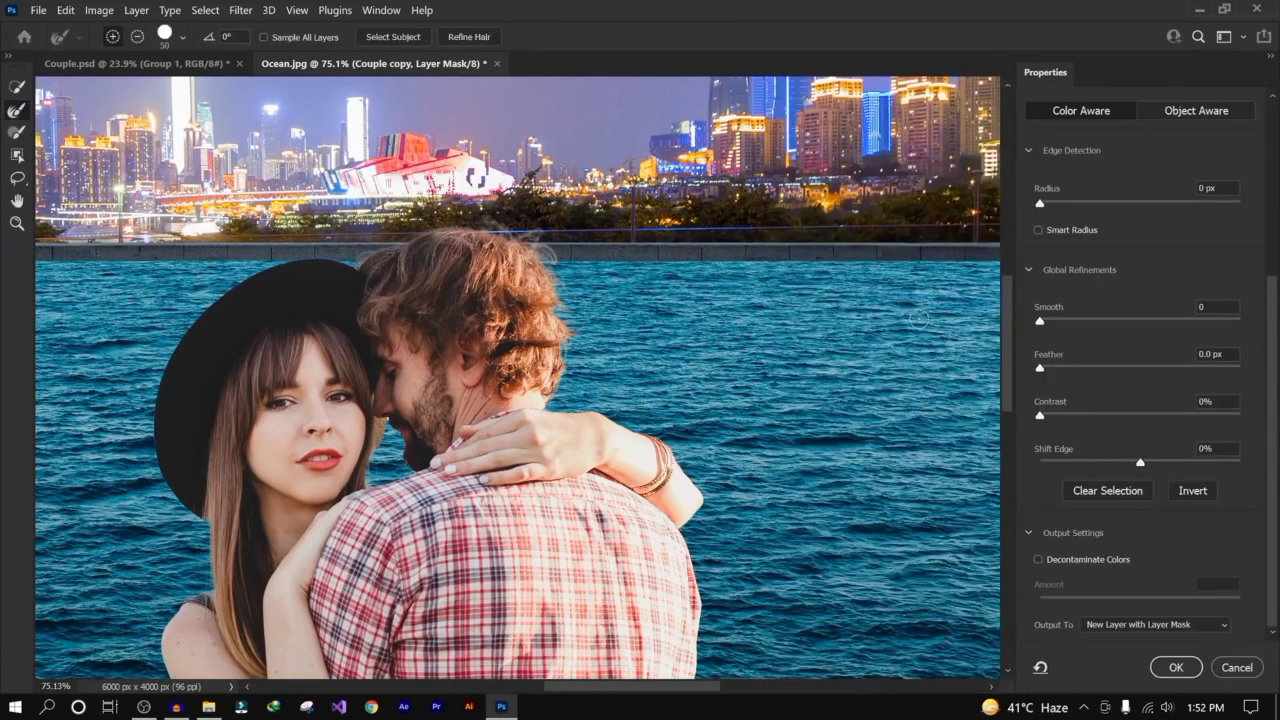
pyautogui.click(1038, 560)
pyautogui.click(1038, 560)
pyautogui.click(1038, 560)
pyautogui.click(1176, 667)
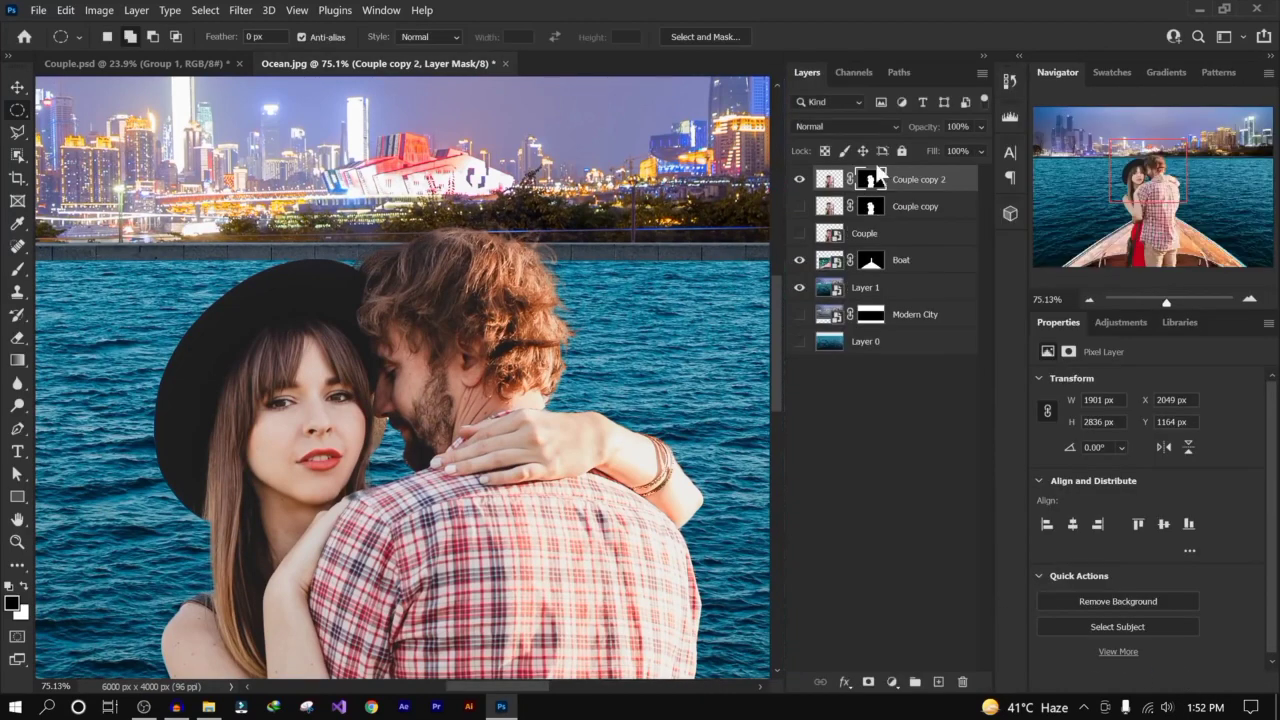
# Step: Delete the hidden Couple copy and Couple layers, keeping only Couple copy 2
pyautogui.moveTo(916, 207); pyautogui.dragTo(960, 679)
pyautogui.moveTo(900, 212); pyautogui.dragTo(964, 682)
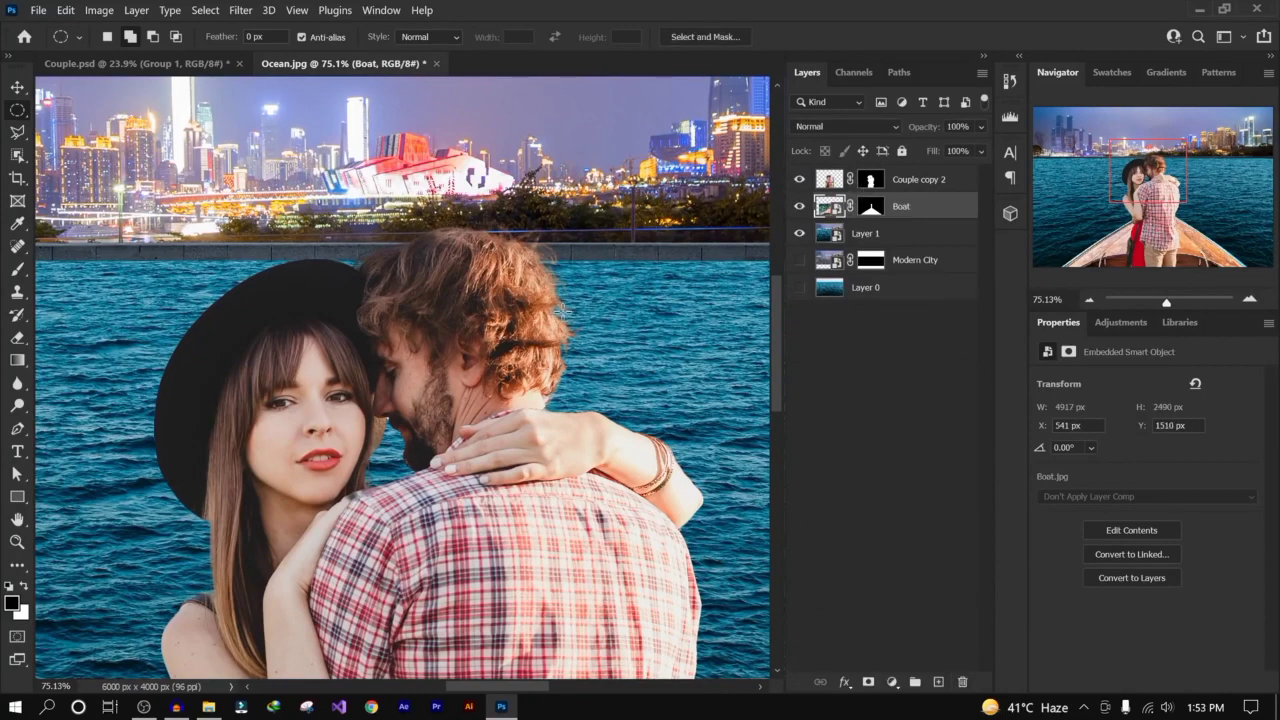
pyautogui.hotkey('ctrl', '0')
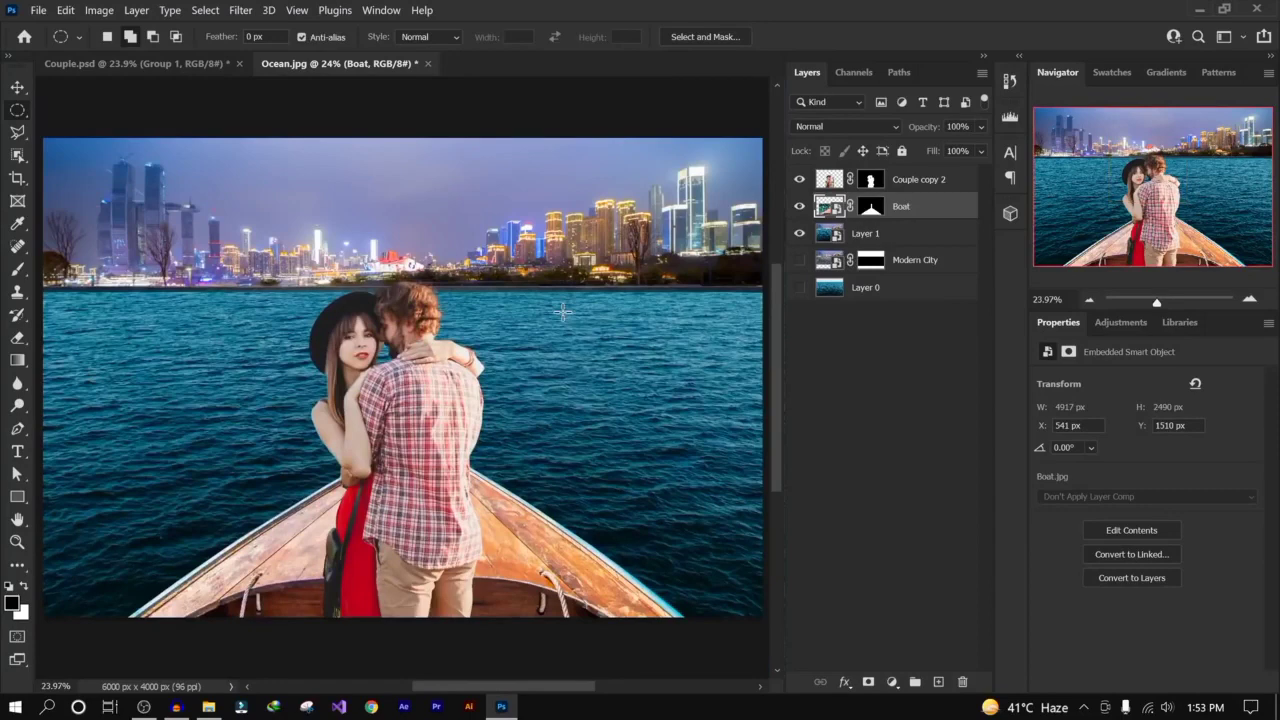
# Step: Compare the Ocean.jpg scene with the finished composite in Couple.psd
pyautogui.click(135, 61)
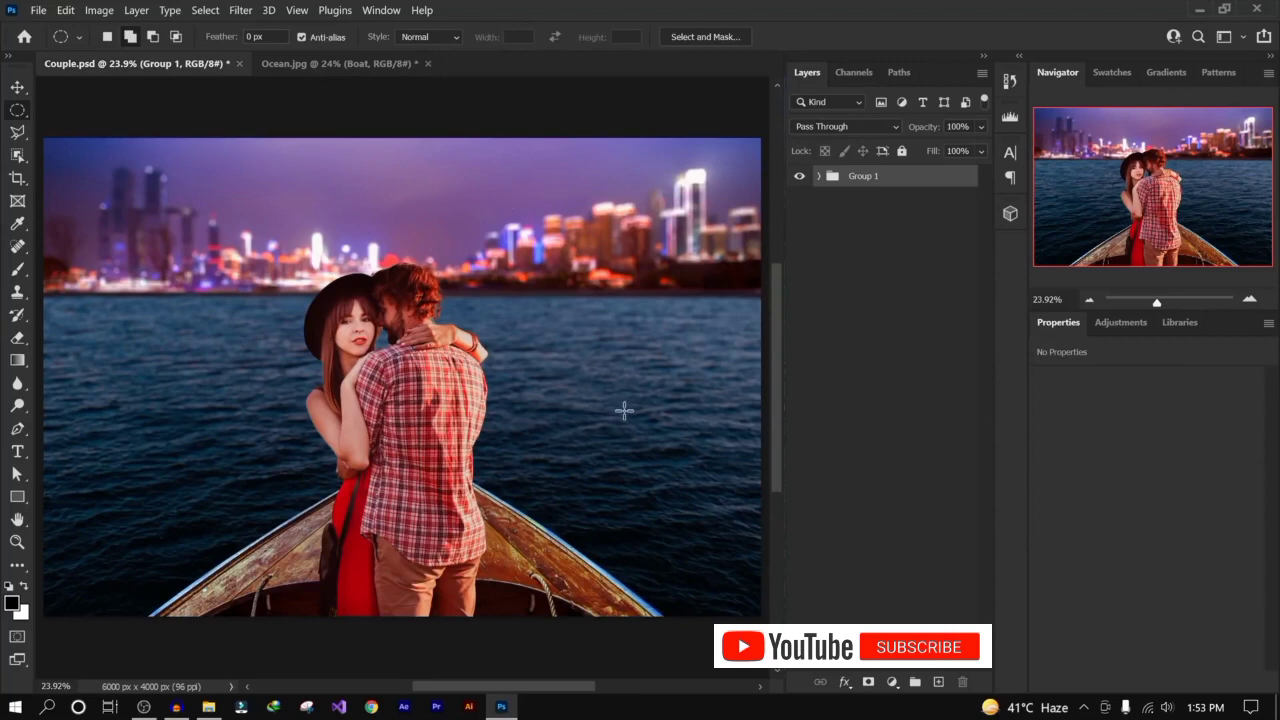
pyautogui.click(331, 64)
pyautogui.click(906, 190)
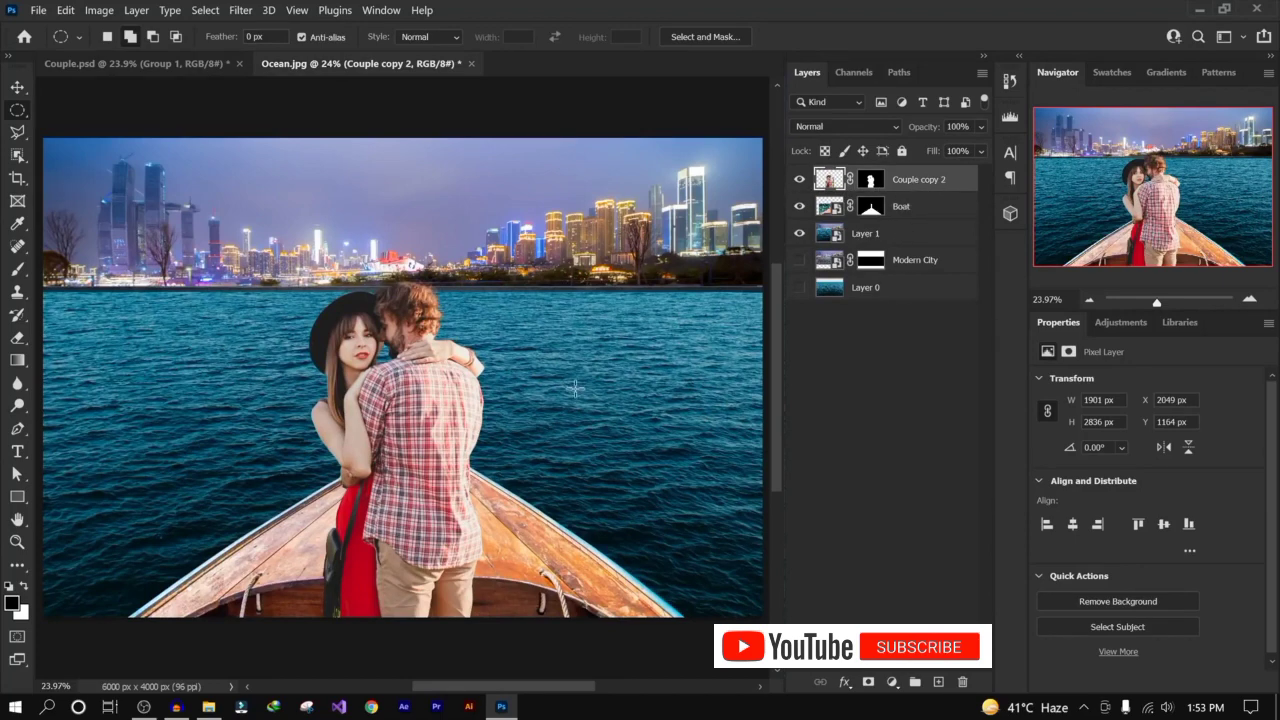
# Step: Open the Gaussian Blur filter for the merged ocean and city background on Layer 1
pyautogui.click(926, 260)
pyautogui.click(898, 236)
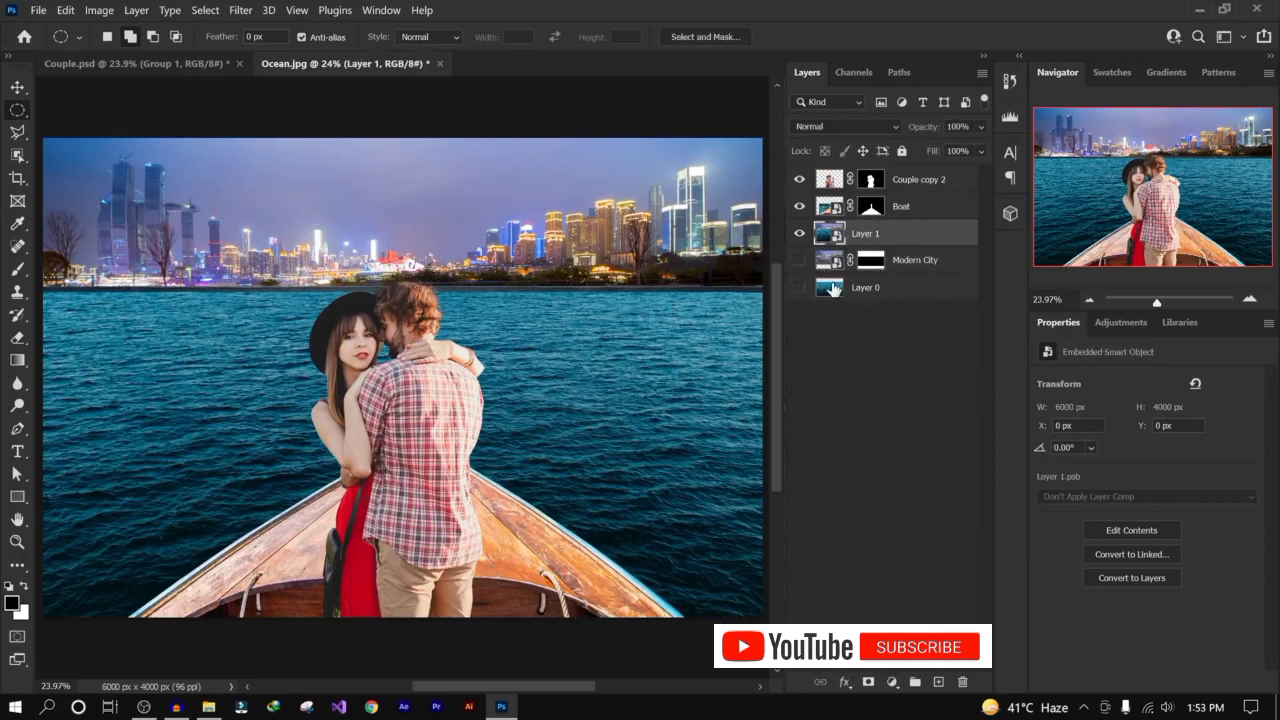
pyautogui.click(800, 234)
pyautogui.click(801, 234)
pyautogui.click(240, 10)
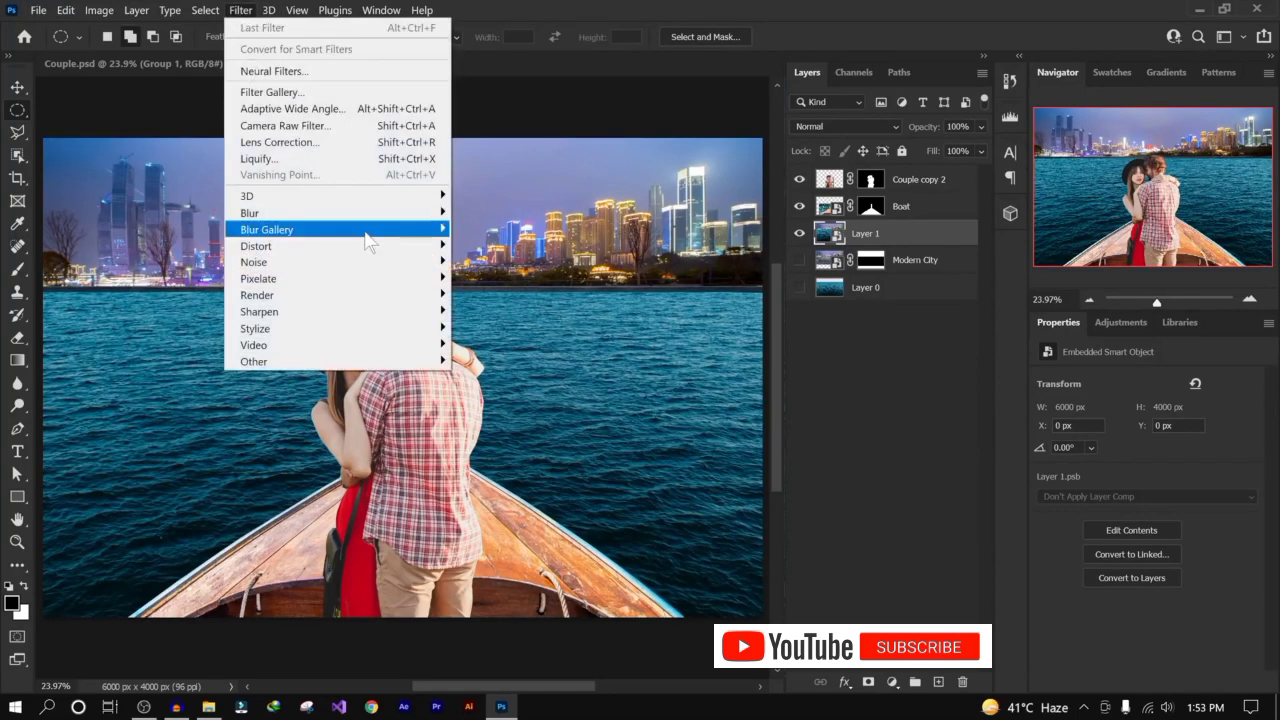
pyautogui.moveTo(366, 213)
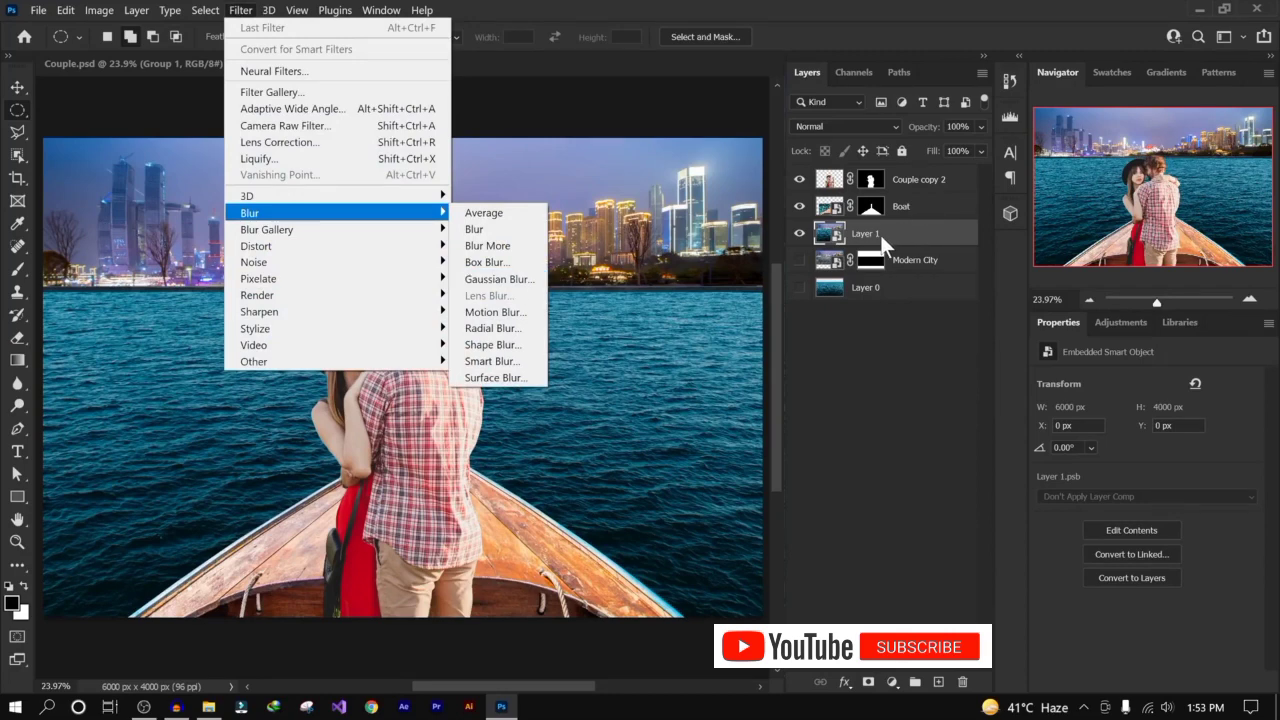
pyautogui.click(240, 10)
pyautogui.click(296, 10)
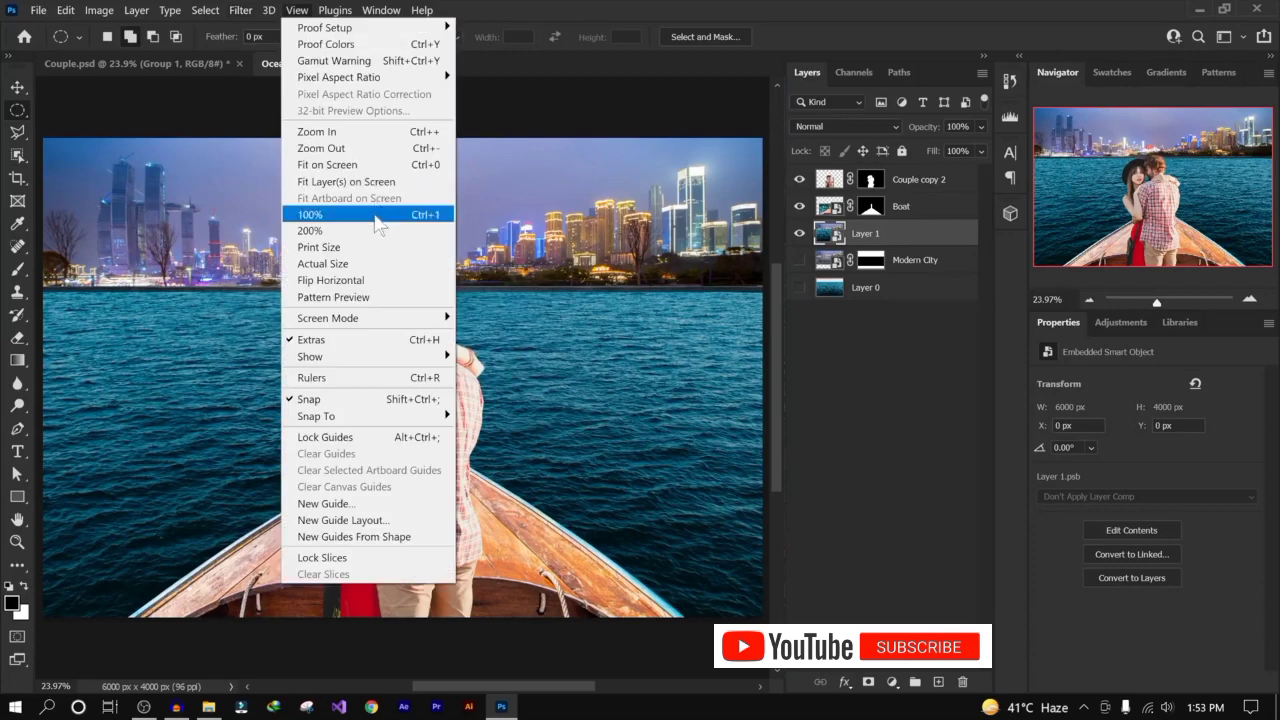
pyautogui.moveTo(240, 10)
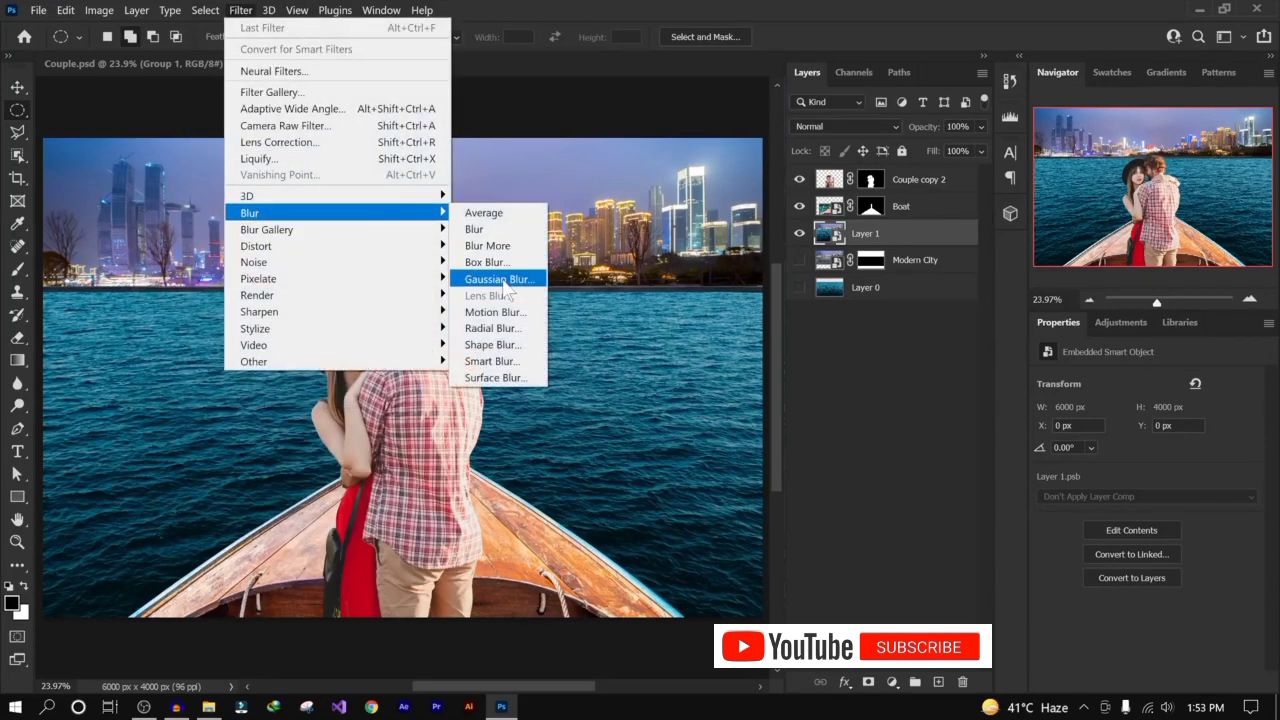
pyautogui.click(498, 279)
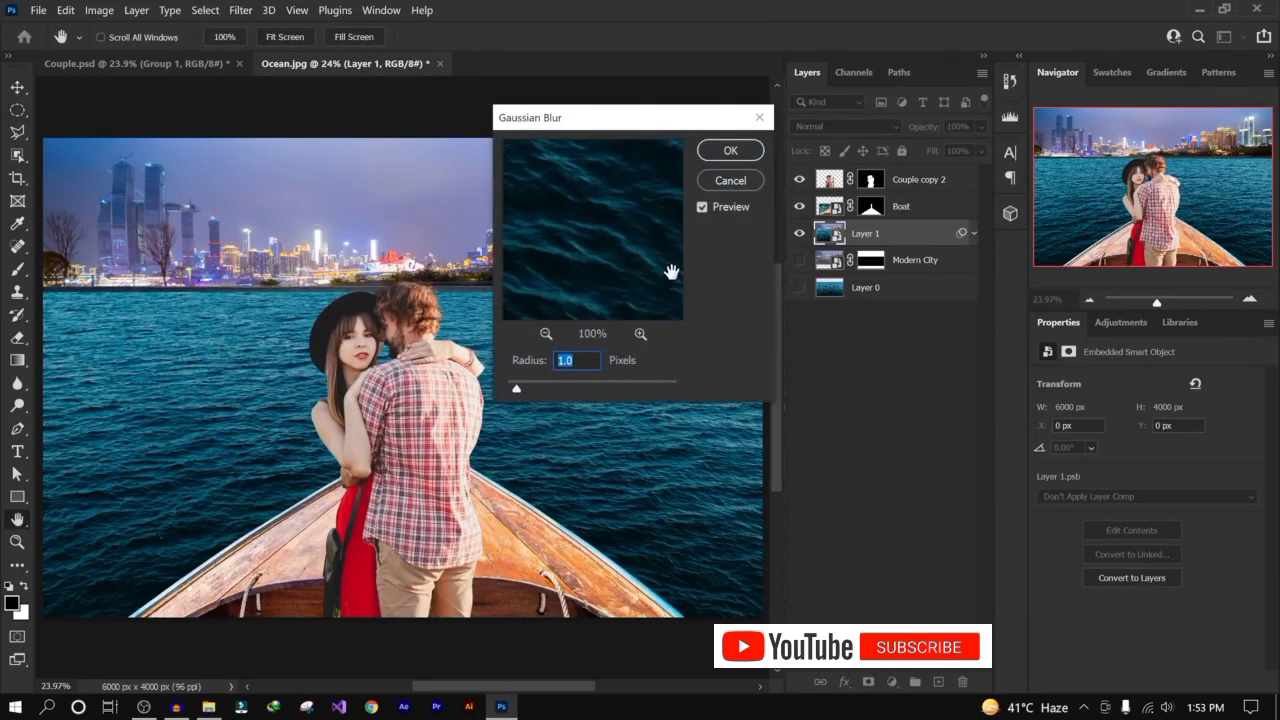
# Step: Apply the Gaussian Blur to Layer 1 with a radius of about 6.6 pixels, previewing it on the city buildings
pyautogui.click(546, 333)
pyautogui.click(546, 333)
pyautogui.click(546, 333)
pyautogui.click(546, 333)
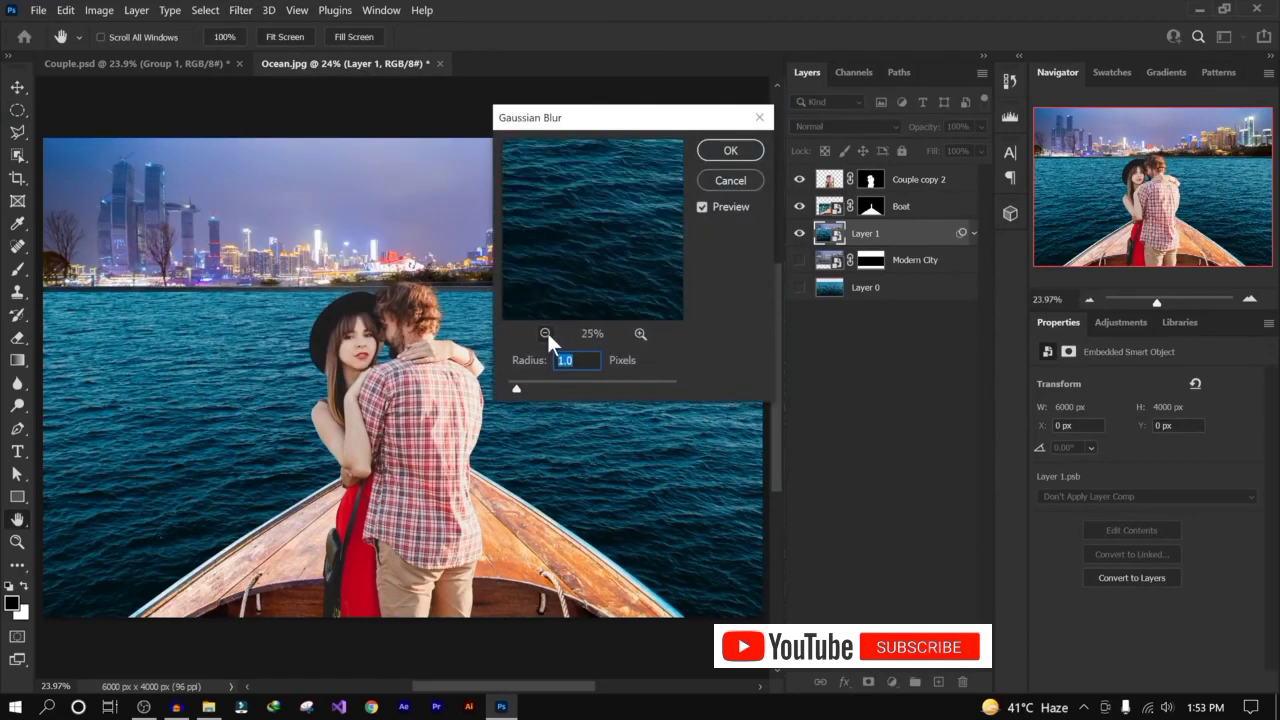
pyautogui.click(546, 333)
pyautogui.click(546, 333)
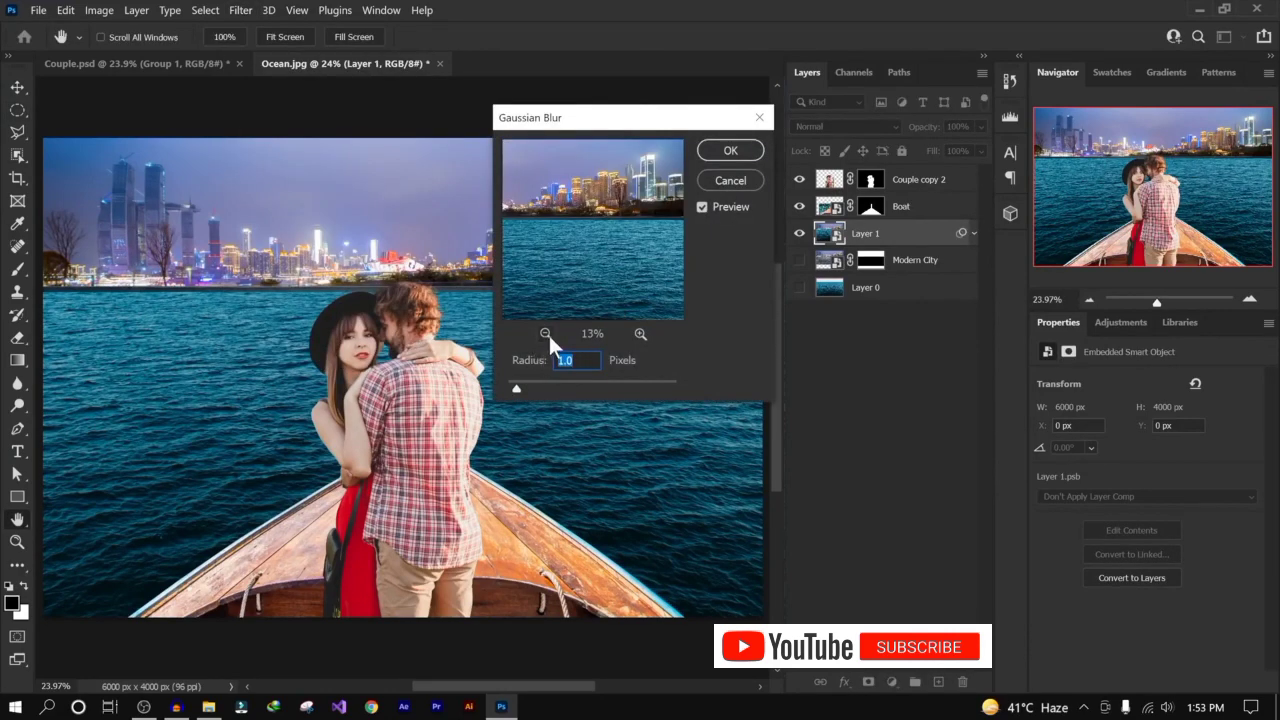
pyautogui.click(640, 333)
pyautogui.click(640, 333)
pyautogui.click(640, 333)
pyautogui.click(640, 333)
pyautogui.moveTo(615, 210); pyautogui.dragTo(615, 289)
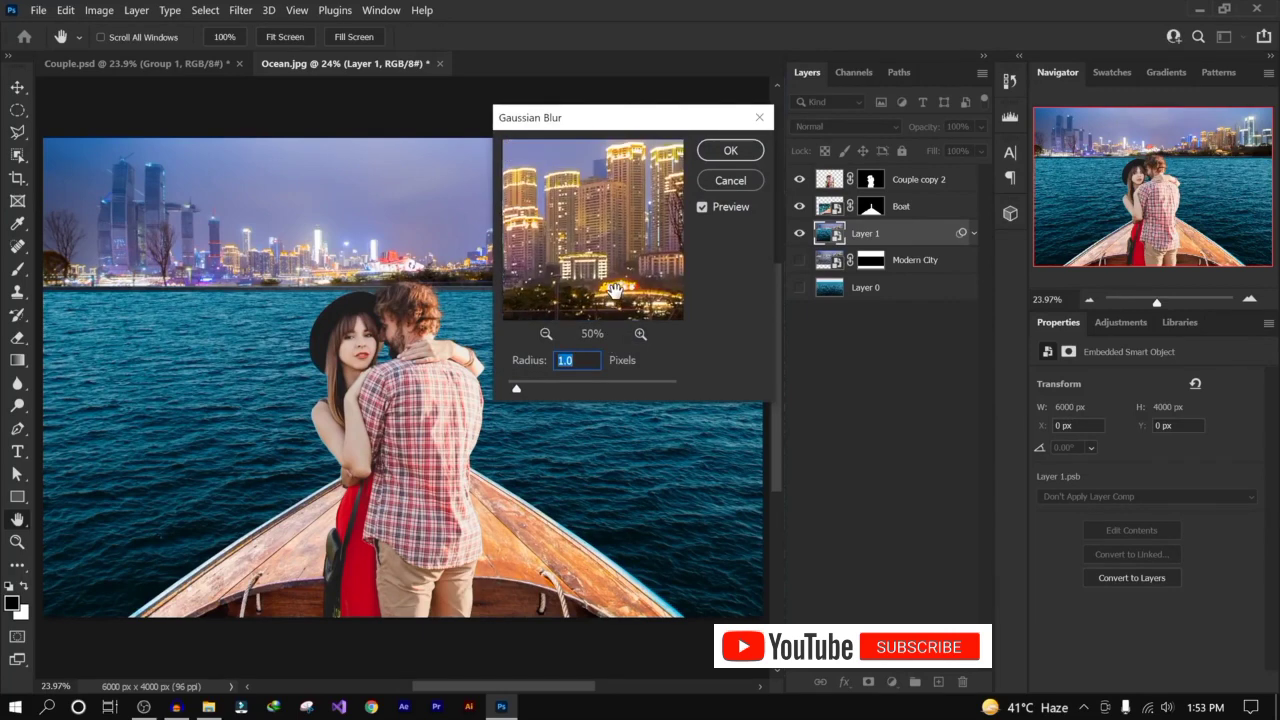
pyautogui.moveTo(517, 388); pyautogui.dragTo(573, 383)
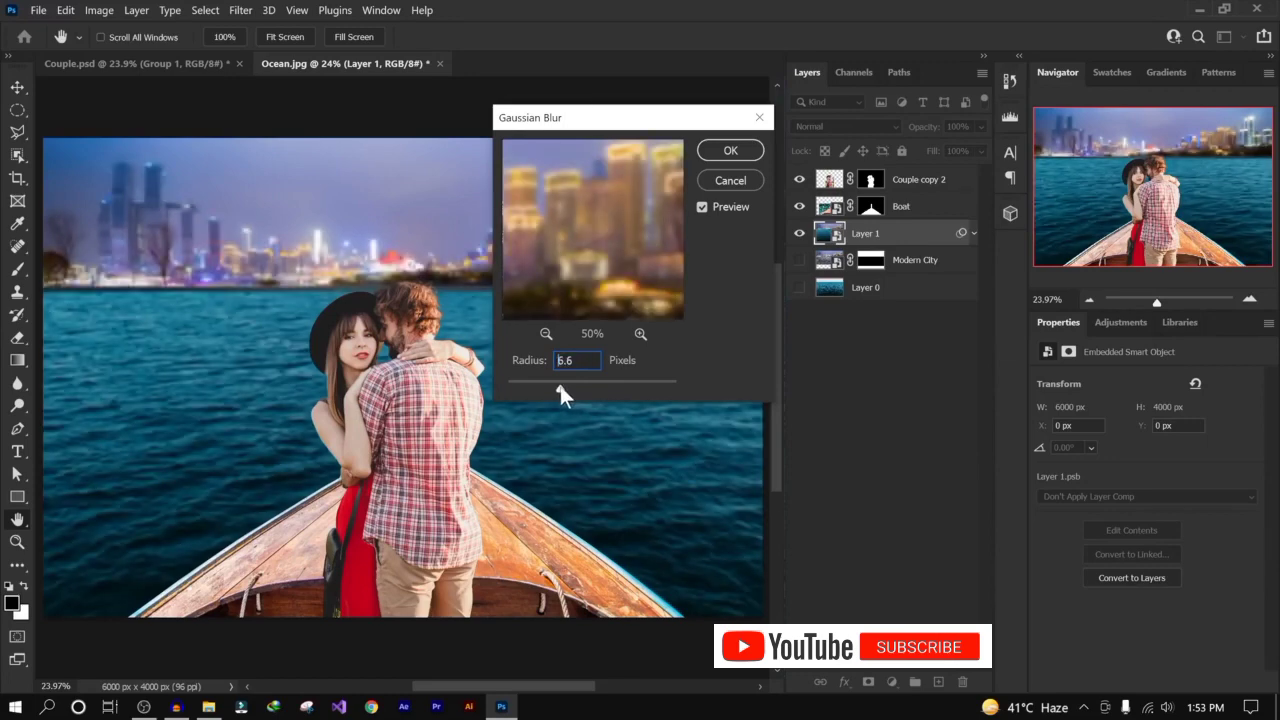
pyautogui.click(724, 148)
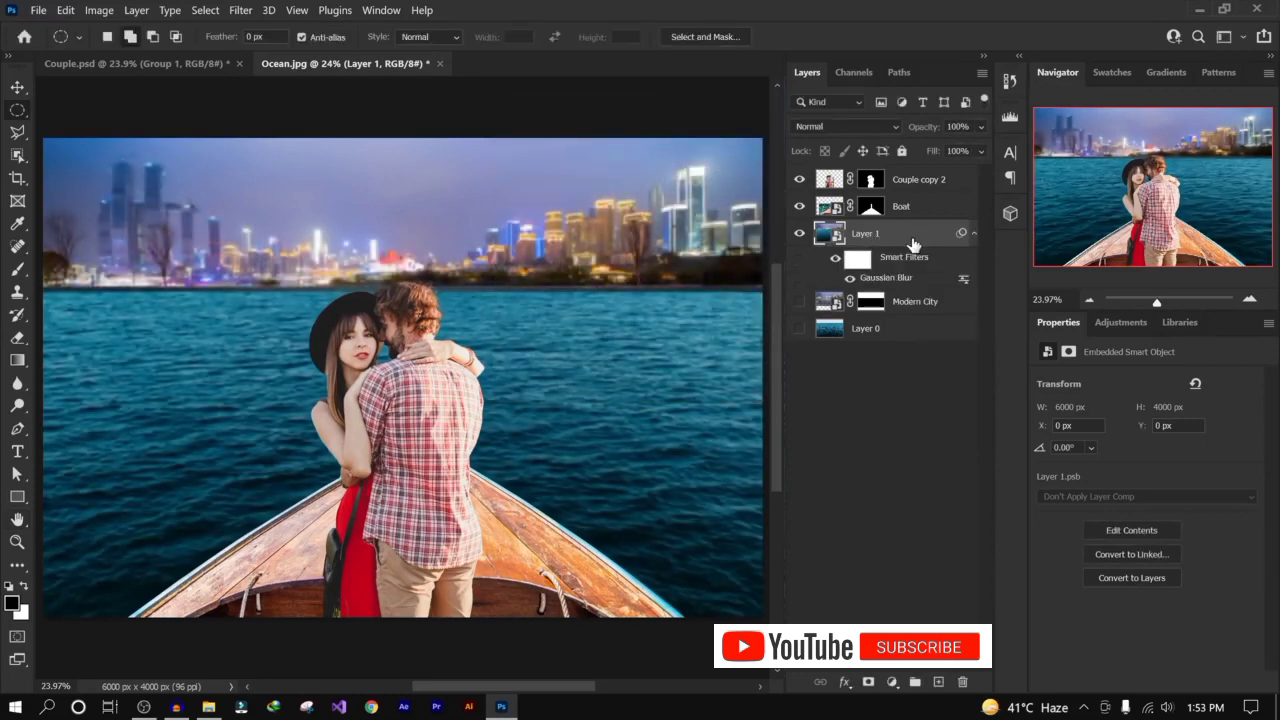
# Step: Examine how the background was blurred in Couple.psd by inspecting Group 1's Background (merged) layer and the document's channels
pyautogui.click(860, 261)
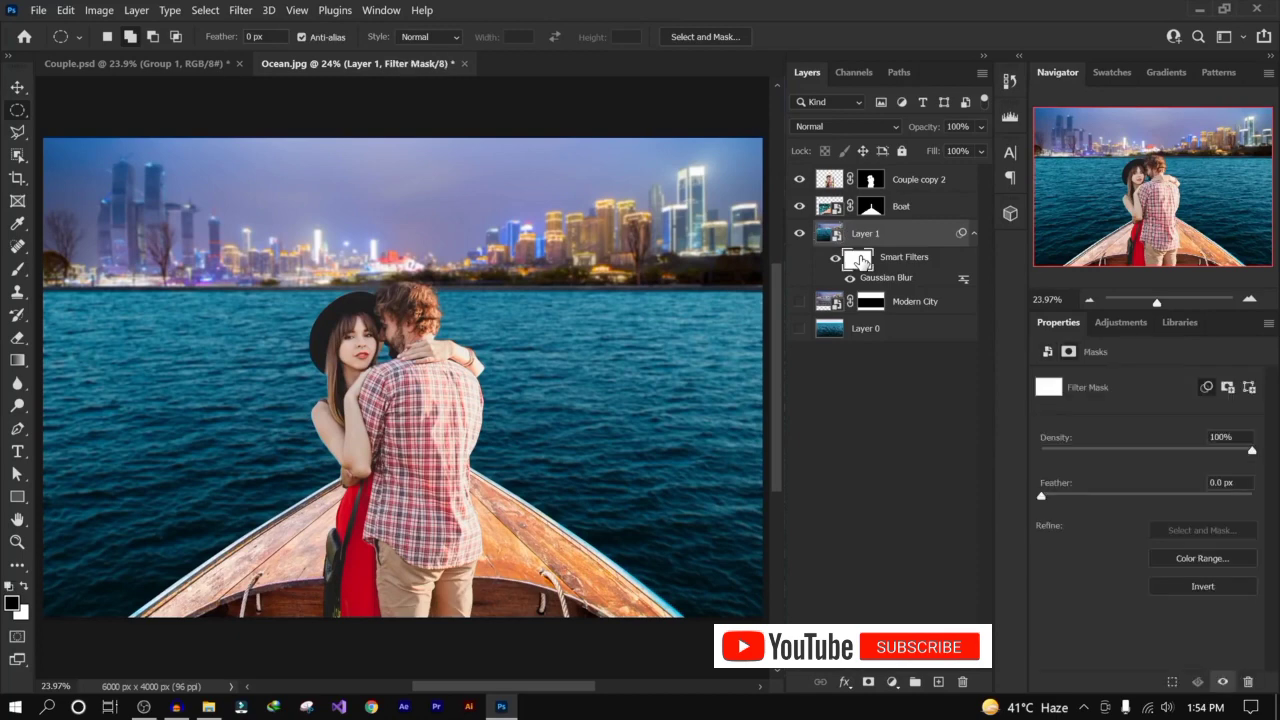
pyautogui.click(170, 68)
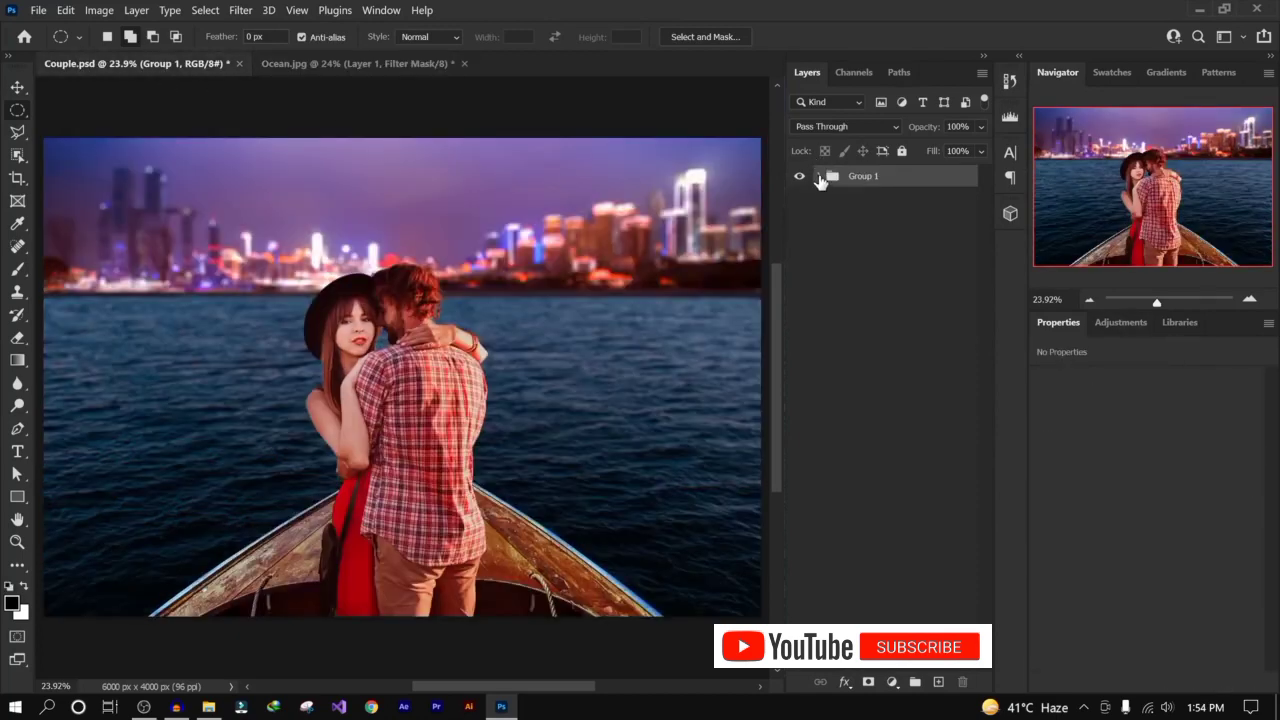
pyautogui.click(820, 177)
pyautogui.click(920, 360)
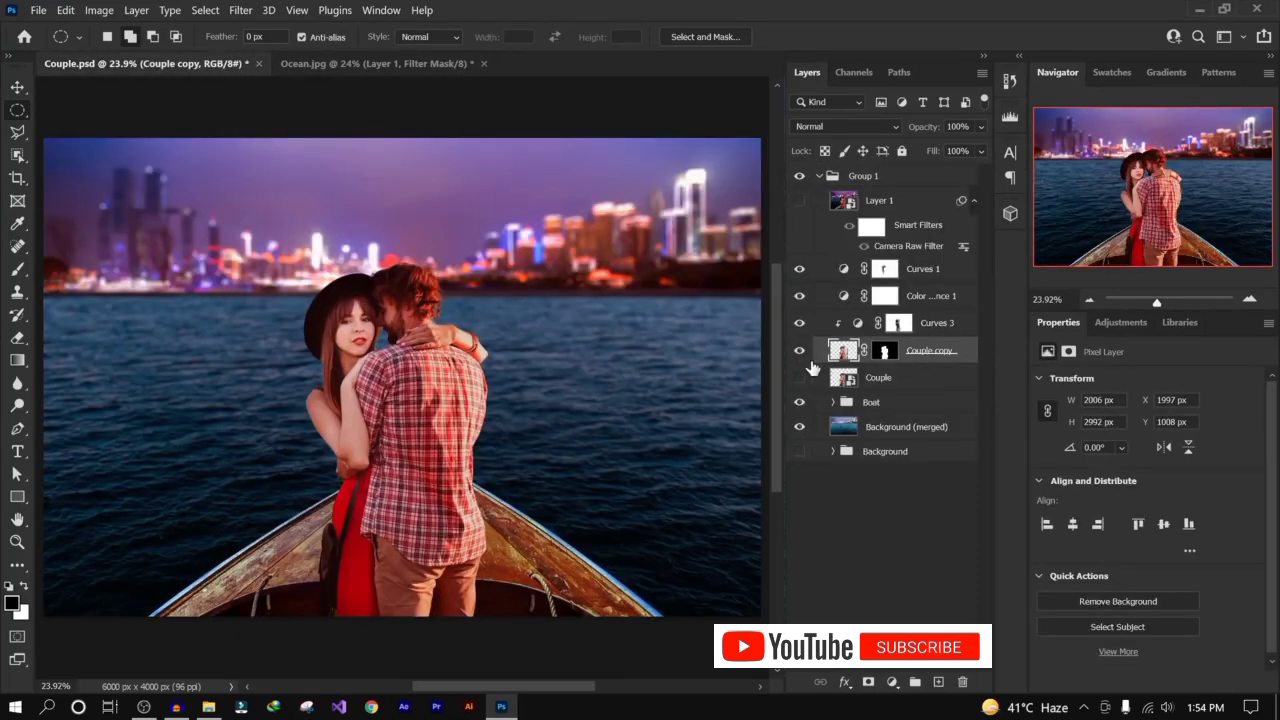
pyautogui.click(858, 431)
pyautogui.click(799, 427)
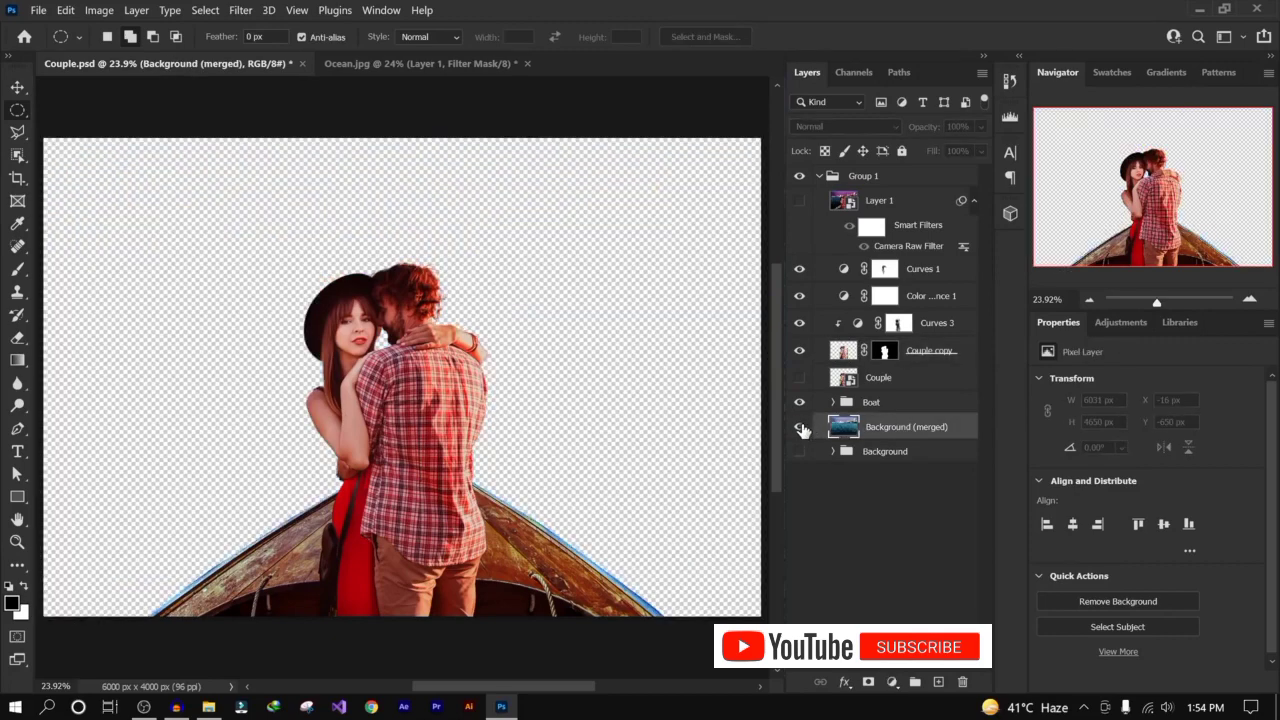
pyautogui.click(799, 427)
pyautogui.click(854, 72)
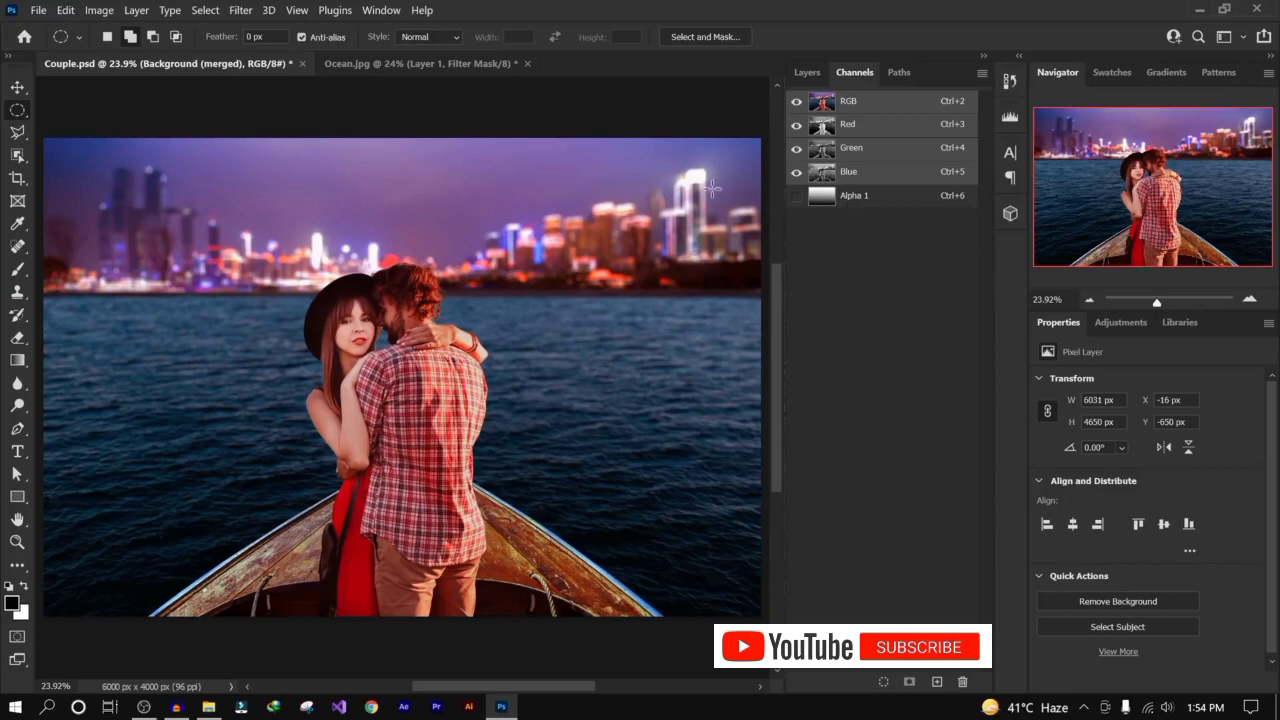
pyautogui.click(248, 10)
pyautogui.moveTo(309, 212)
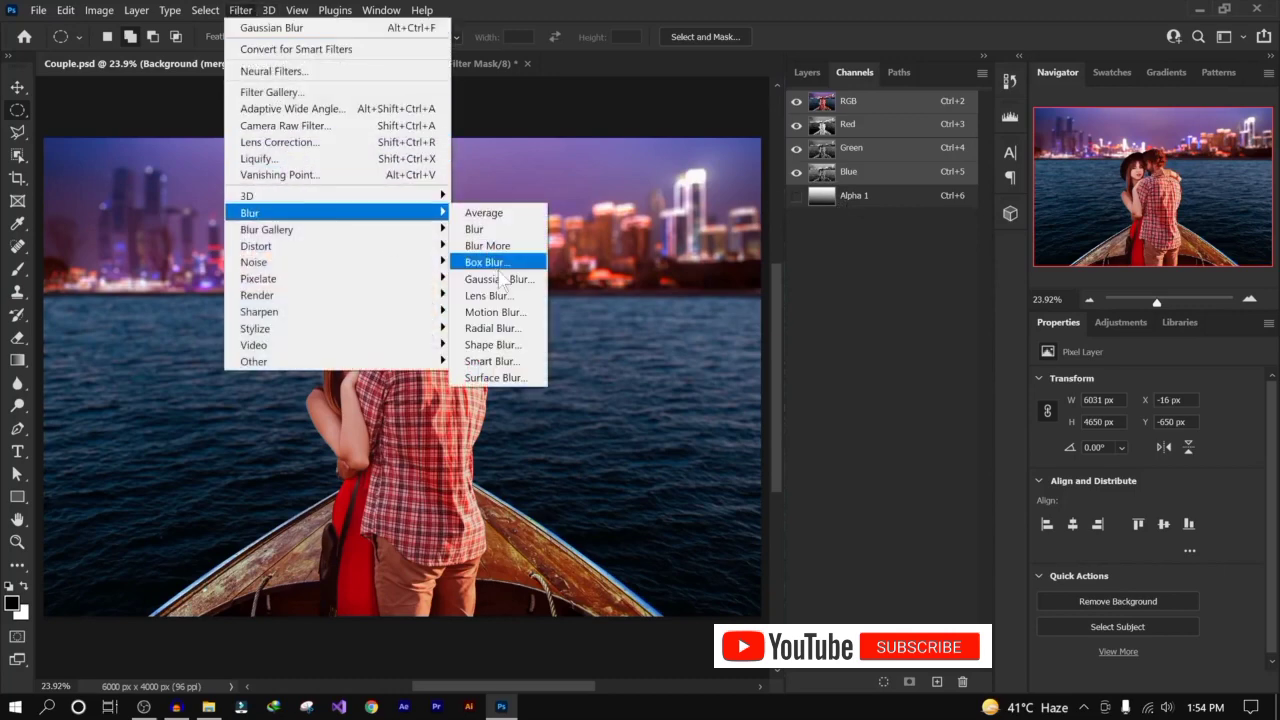
pyautogui.click(817, 287)
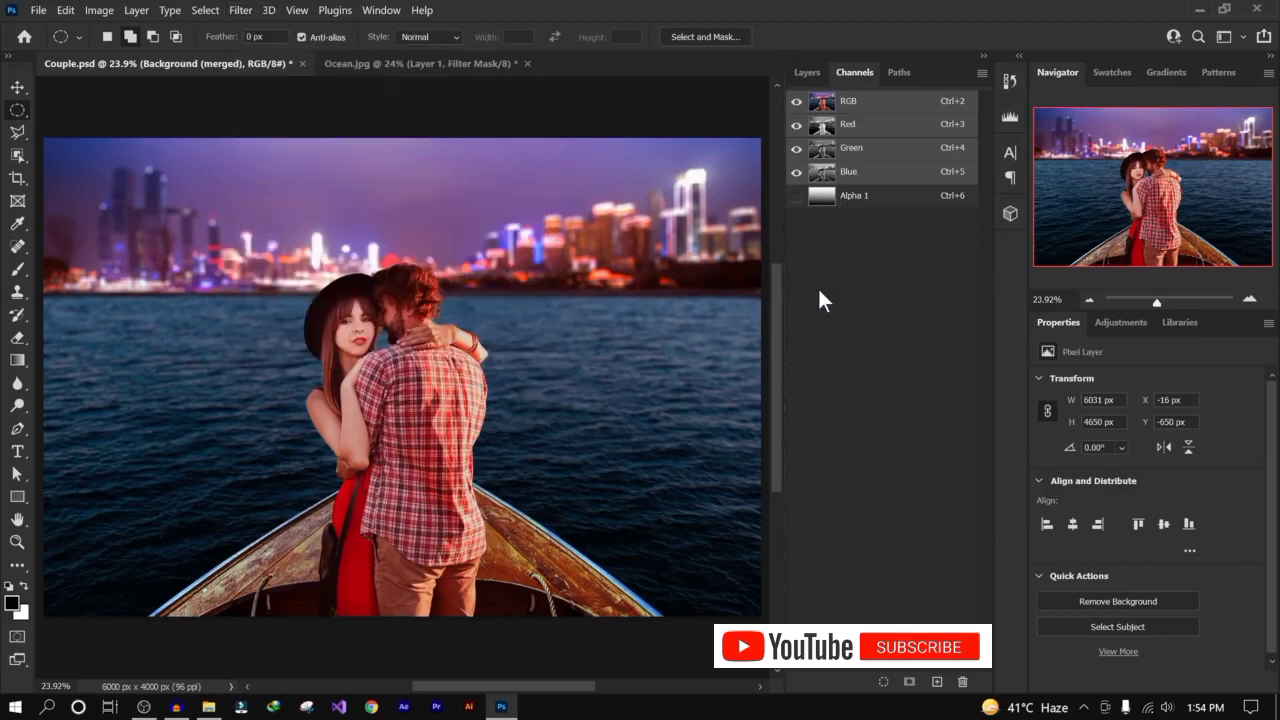
# Step: In Ocean.jpg, paint black over the nearer water on Layer 1's smart filter mask with a 1100 px brush at 24% flow
pyautogui.click(368, 62)
pyautogui.click(806, 73)
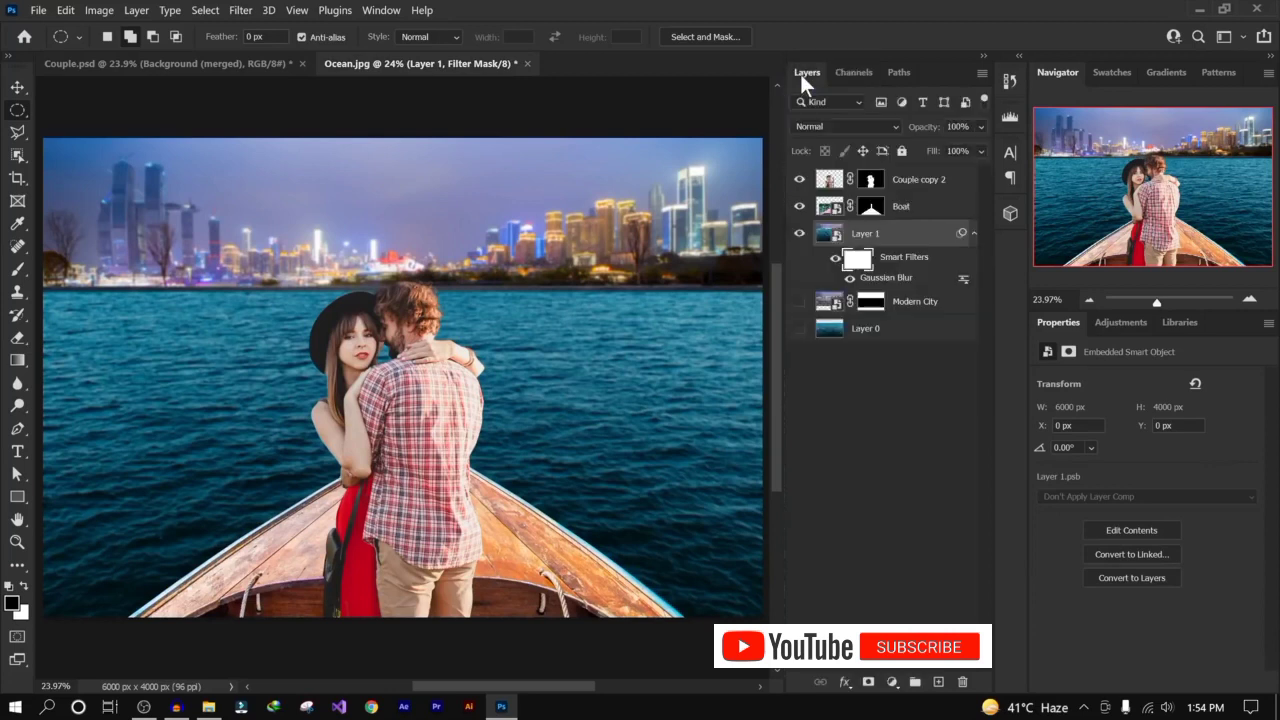
pyautogui.click(856, 261)
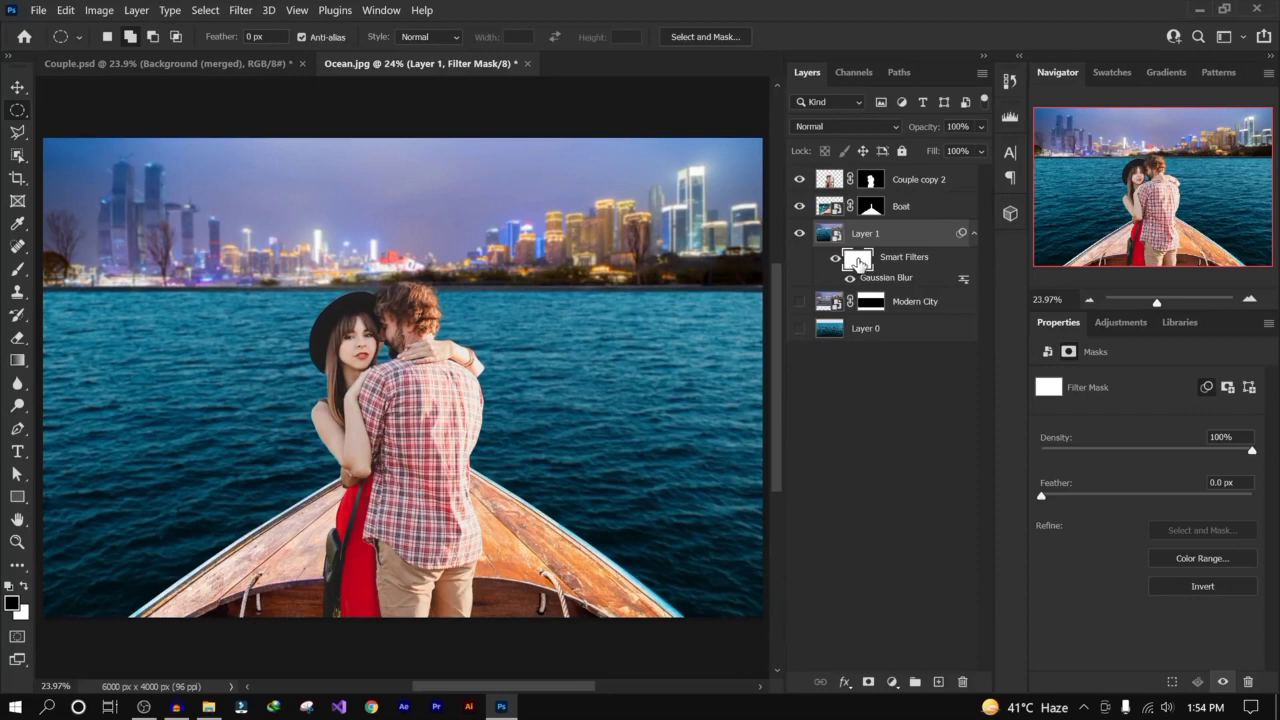
pyautogui.click(17, 270)
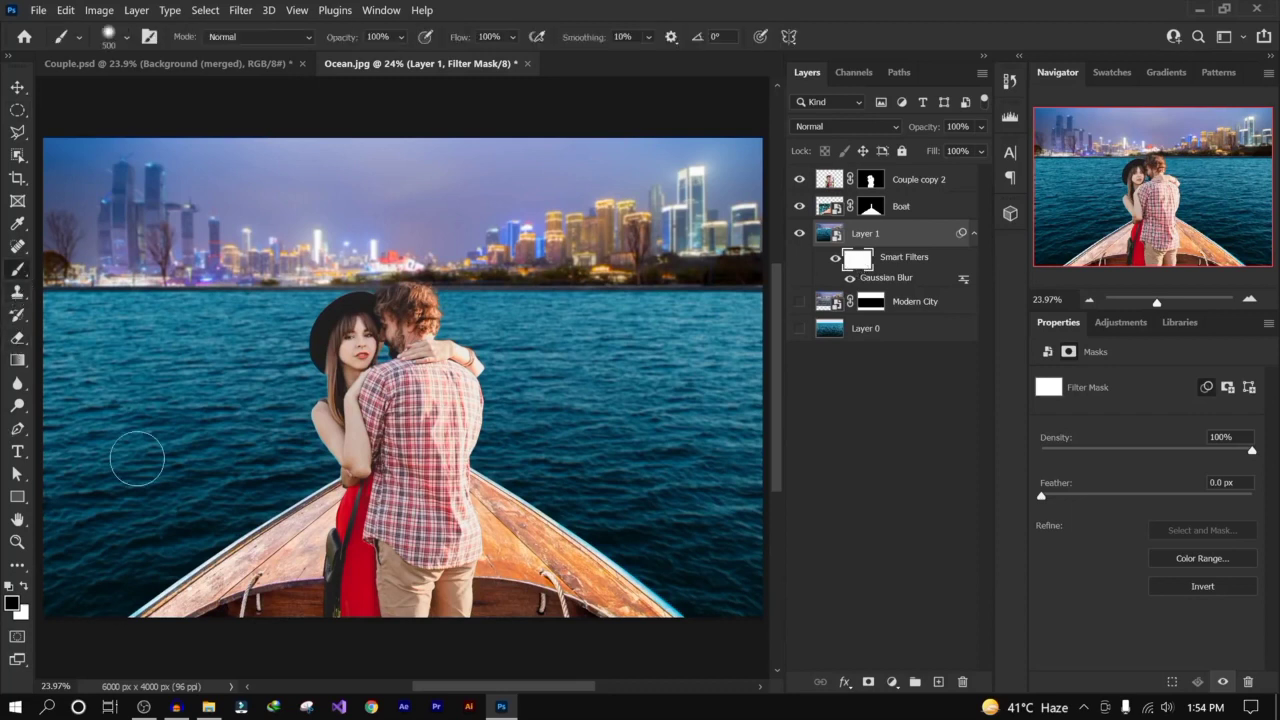
pyautogui.press(']')
pyautogui.press(']')
pyautogui.press(']')
pyautogui.press(']')
pyautogui.press(']')
pyautogui.press(']')
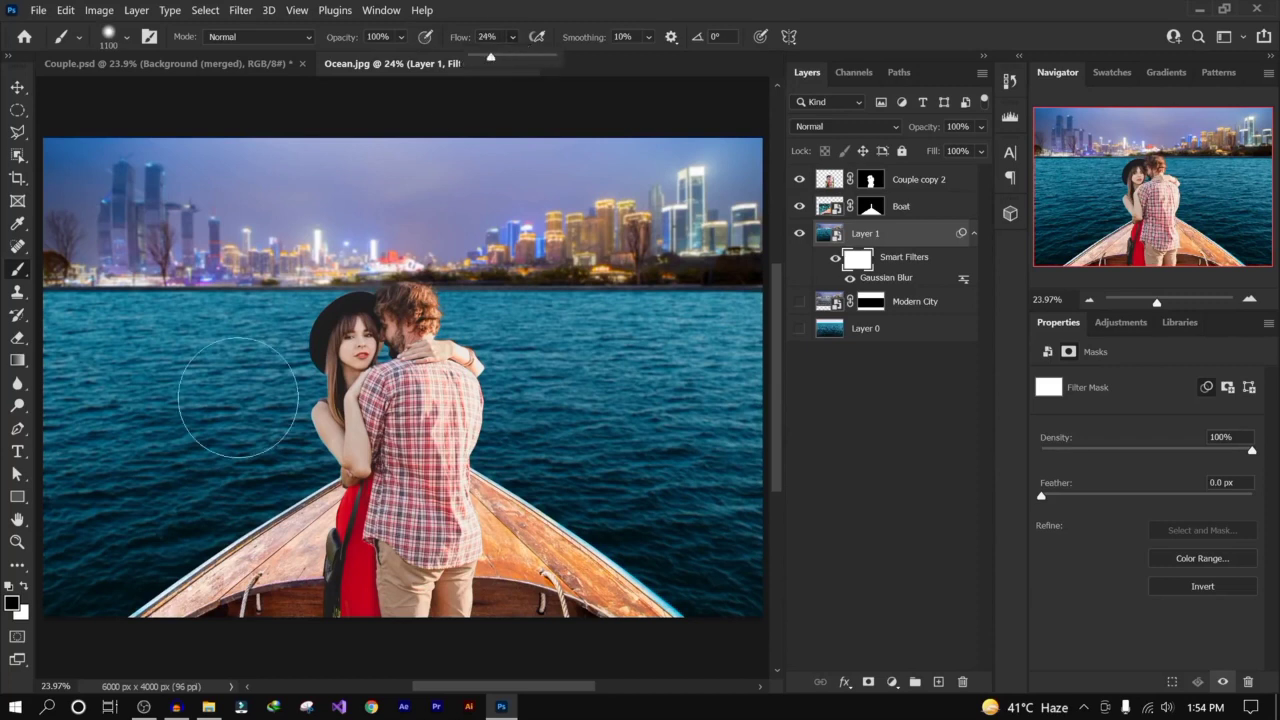
pyautogui.moveTo(175, 455)
pyautogui.mouseDown()
pyautogui.moveTo(363, 522)
pyautogui.moveTo(740, 485)
pyautogui.moveTo(793, 567)
pyautogui.mouseUp()
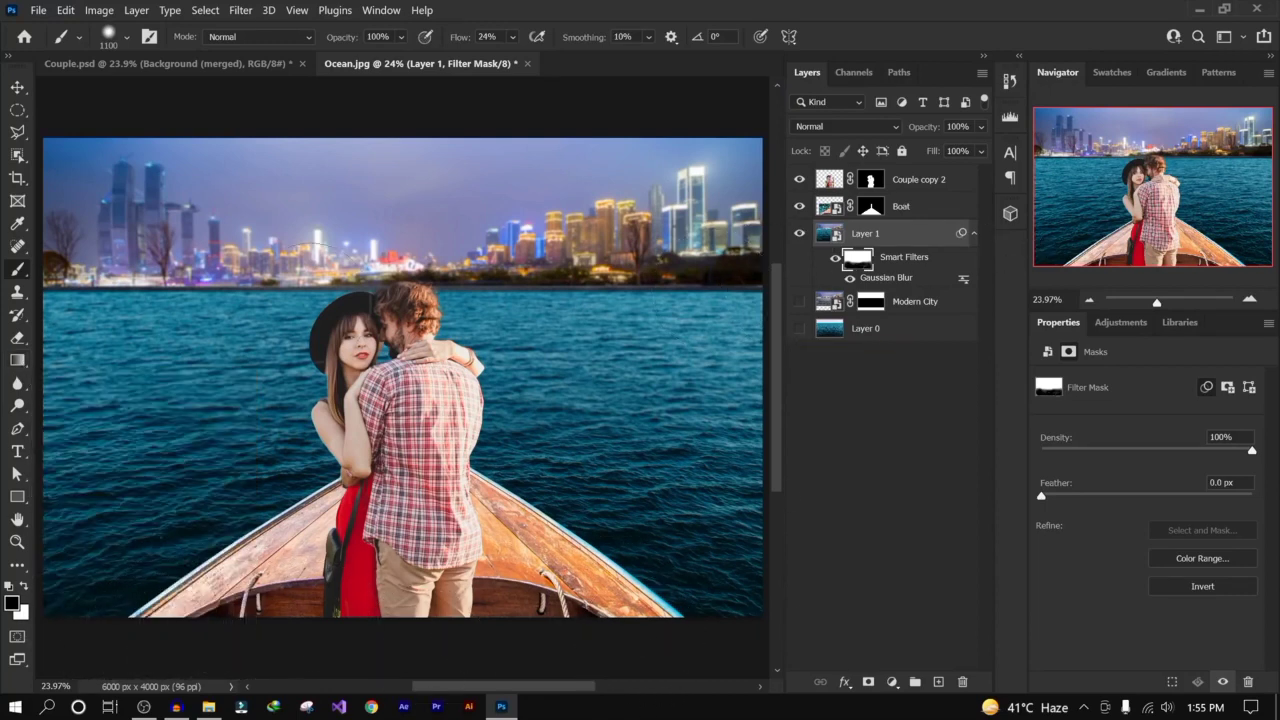
# Step: Set the radius of Layer 1's Gaussian Blur smart filter to 10 pixels and compare the scene with Couple.psd
pyautogui.doubleClick(861, 278)
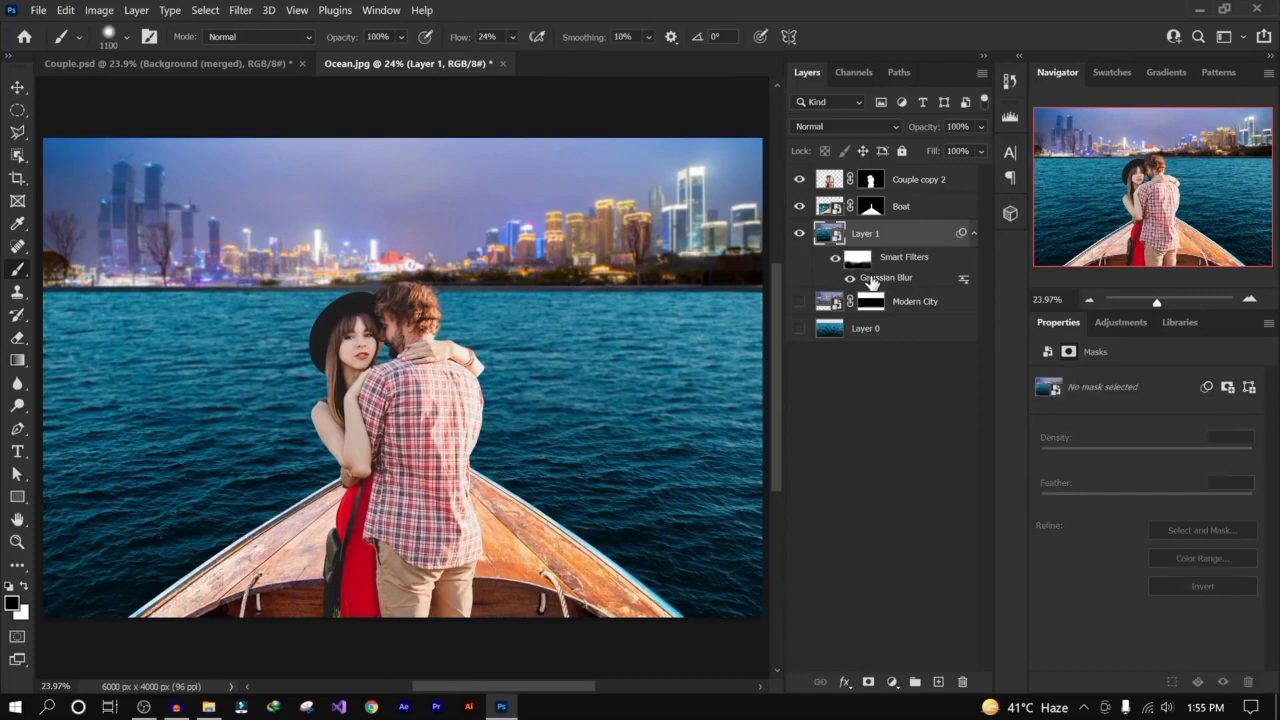
pyautogui.moveTo(586, 388); pyautogui.dragTo(575, 391)
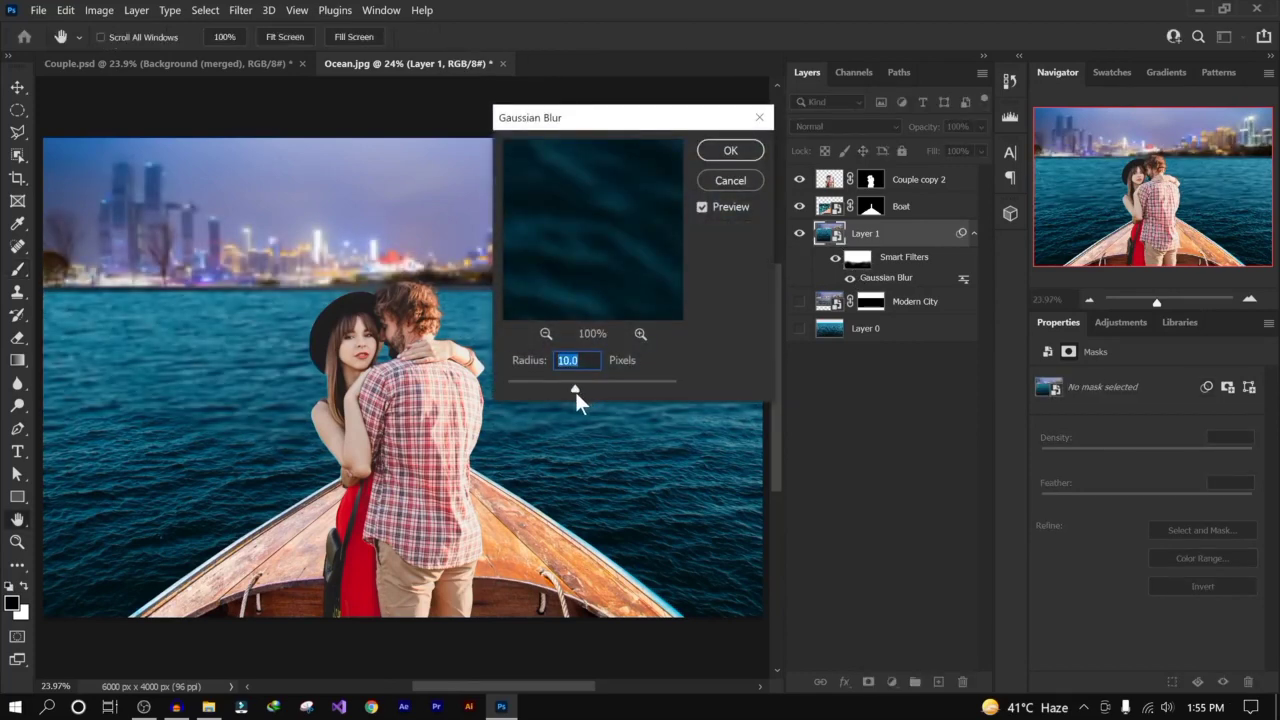
pyautogui.click(735, 158)
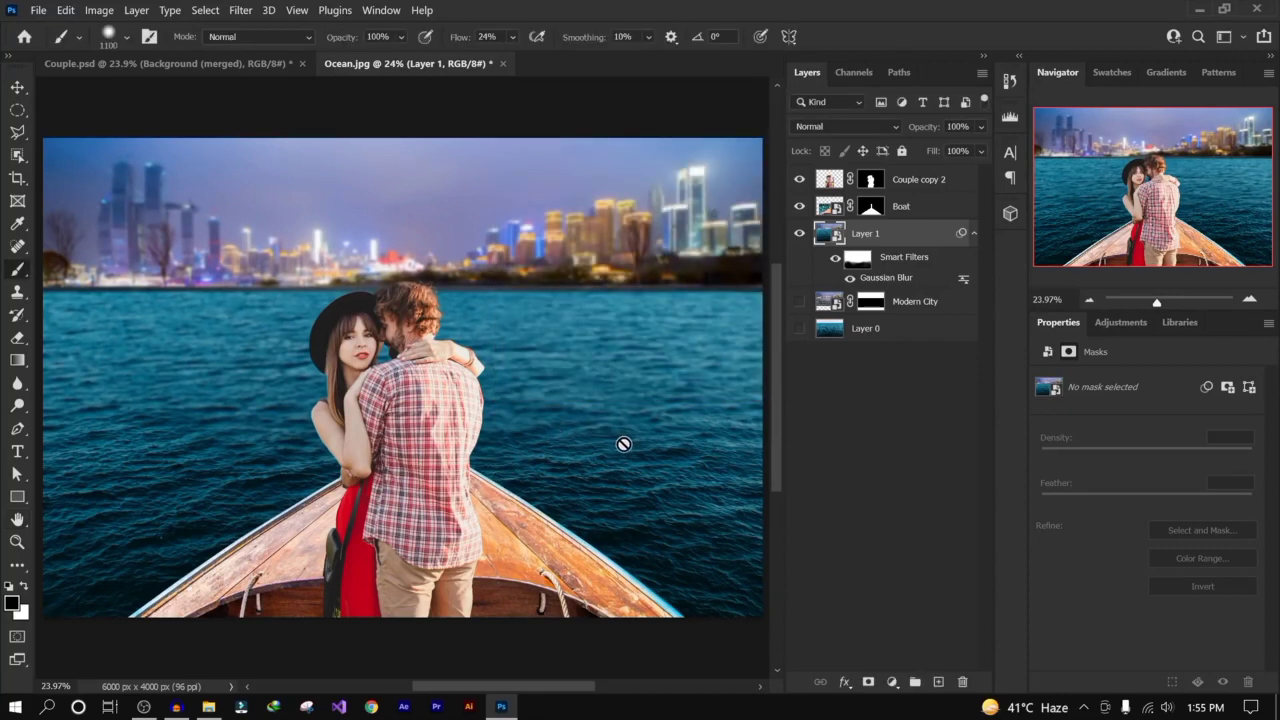
pyautogui.click(225, 62)
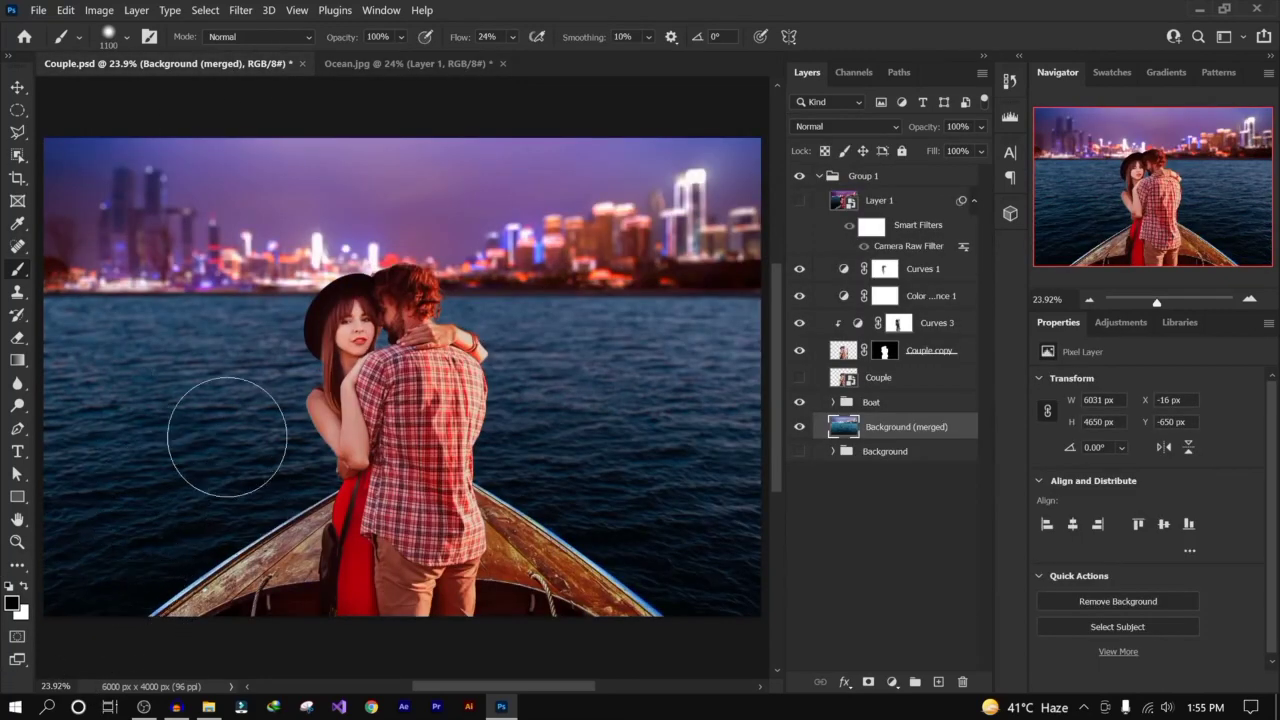
pyautogui.click(432, 64)
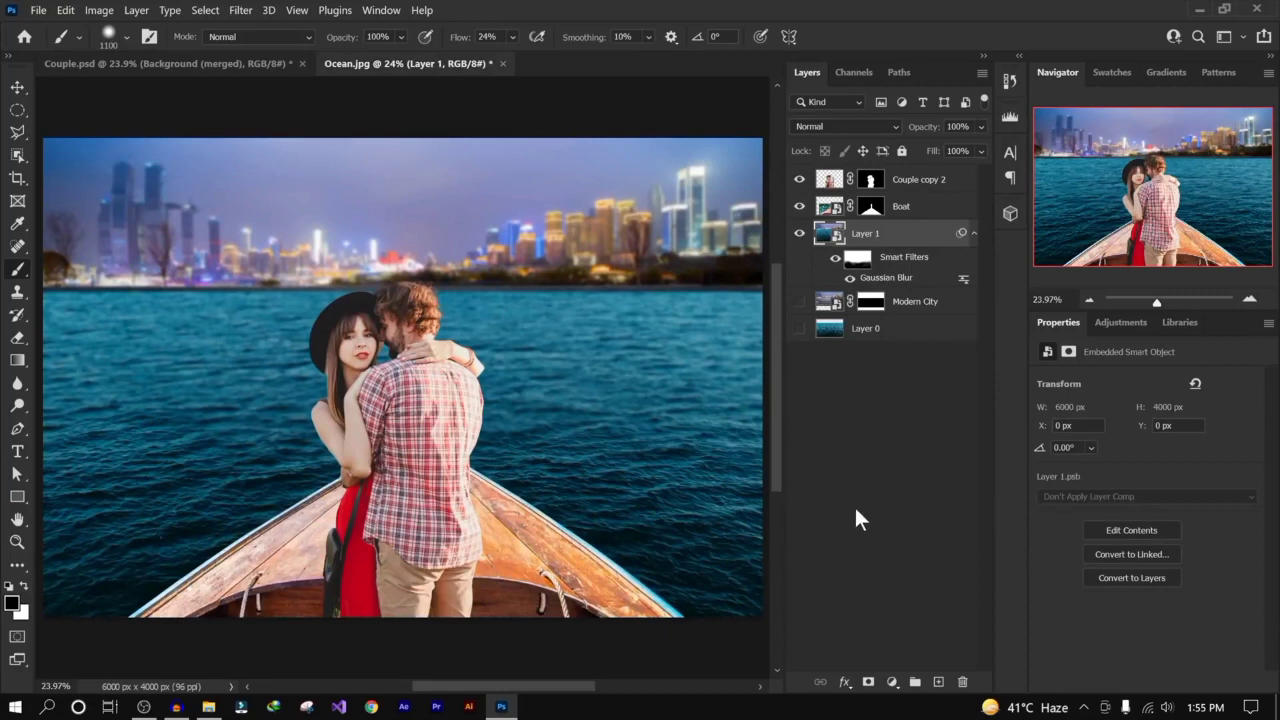
# Step: Add a Color Balance adjustment layer and move it above Couple copy 2 to the top of the layer stack
pyautogui.click(892, 683)
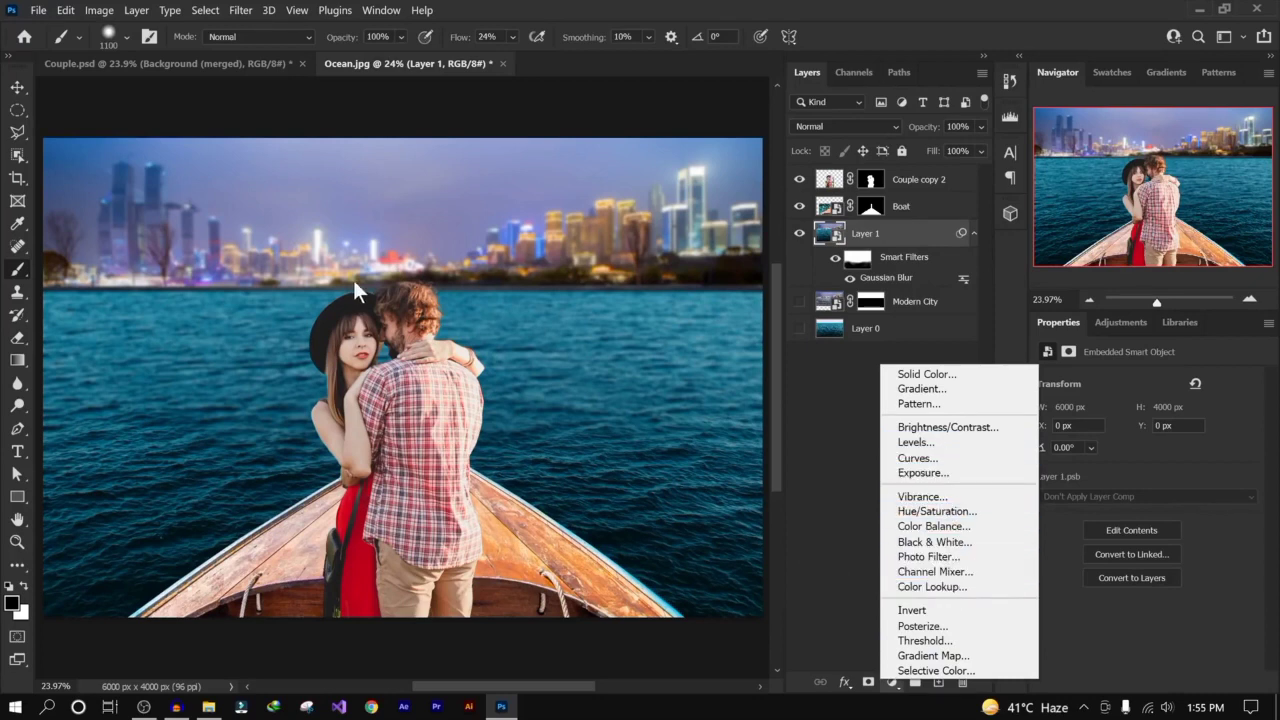
pyautogui.click(975, 533)
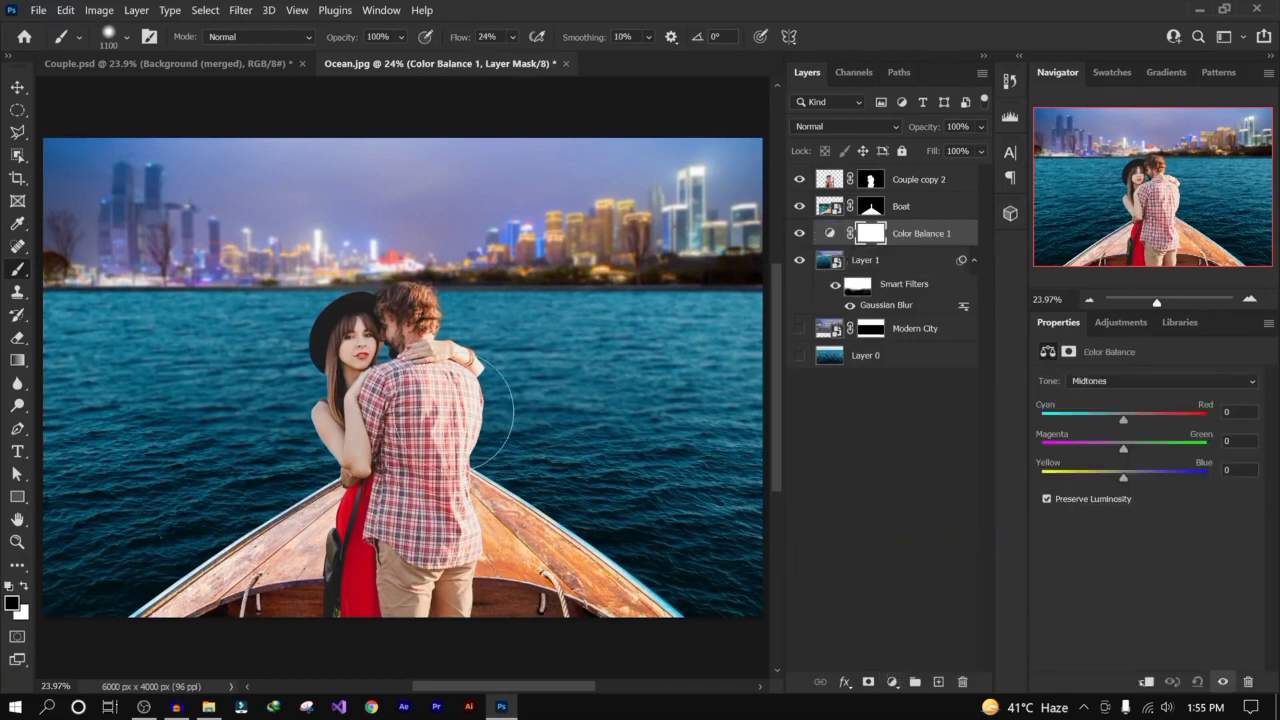
pyautogui.moveTo(931, 244); pyautogui.dragTo(939, 176)
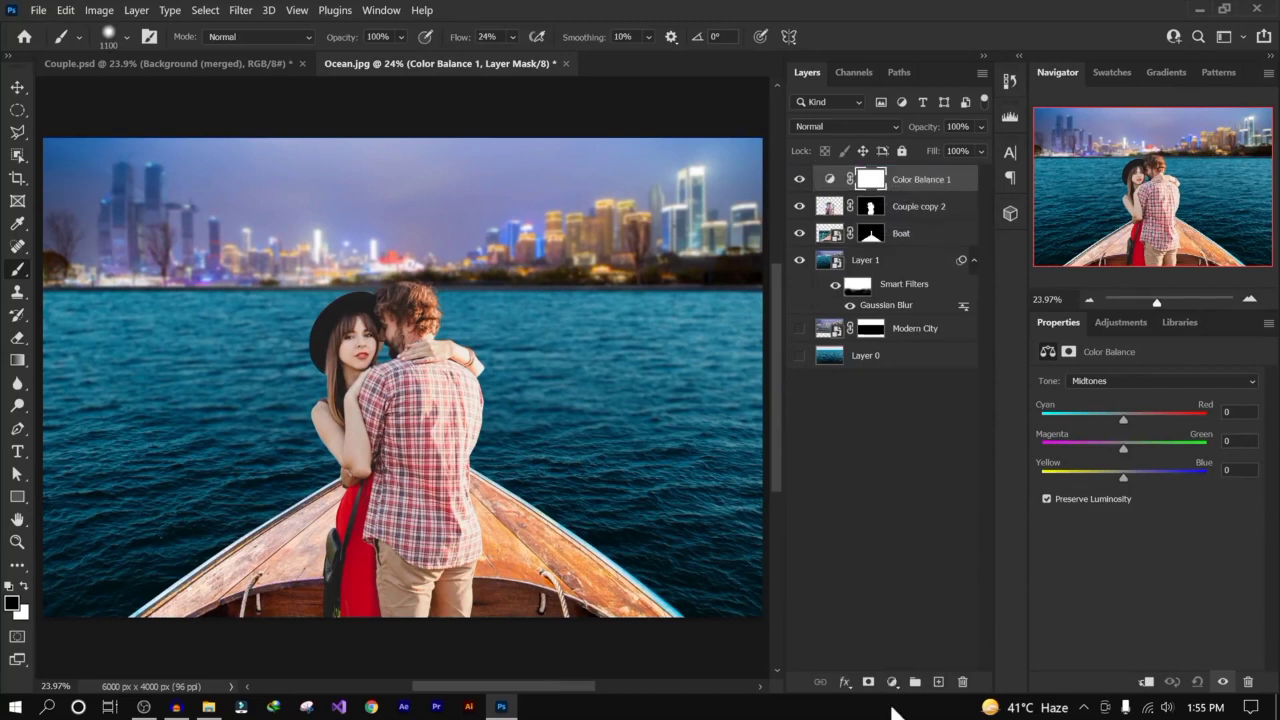
# Step: Set the Color Balance midtones to +51 toward Red and shift the Magenta–Green balance toward Magenta
pyautogui.click(829, 180)
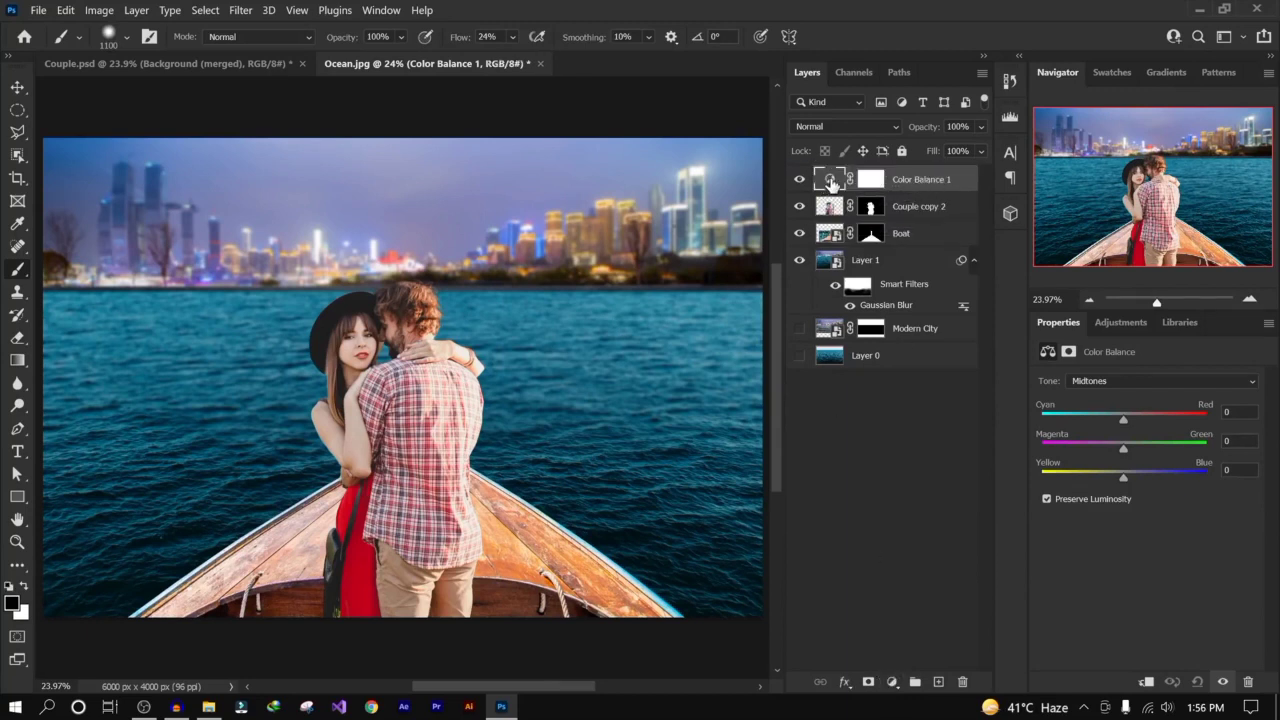
pyautogui.moveTo(1121, 415); pyautogui.dragTo(1166, 418)
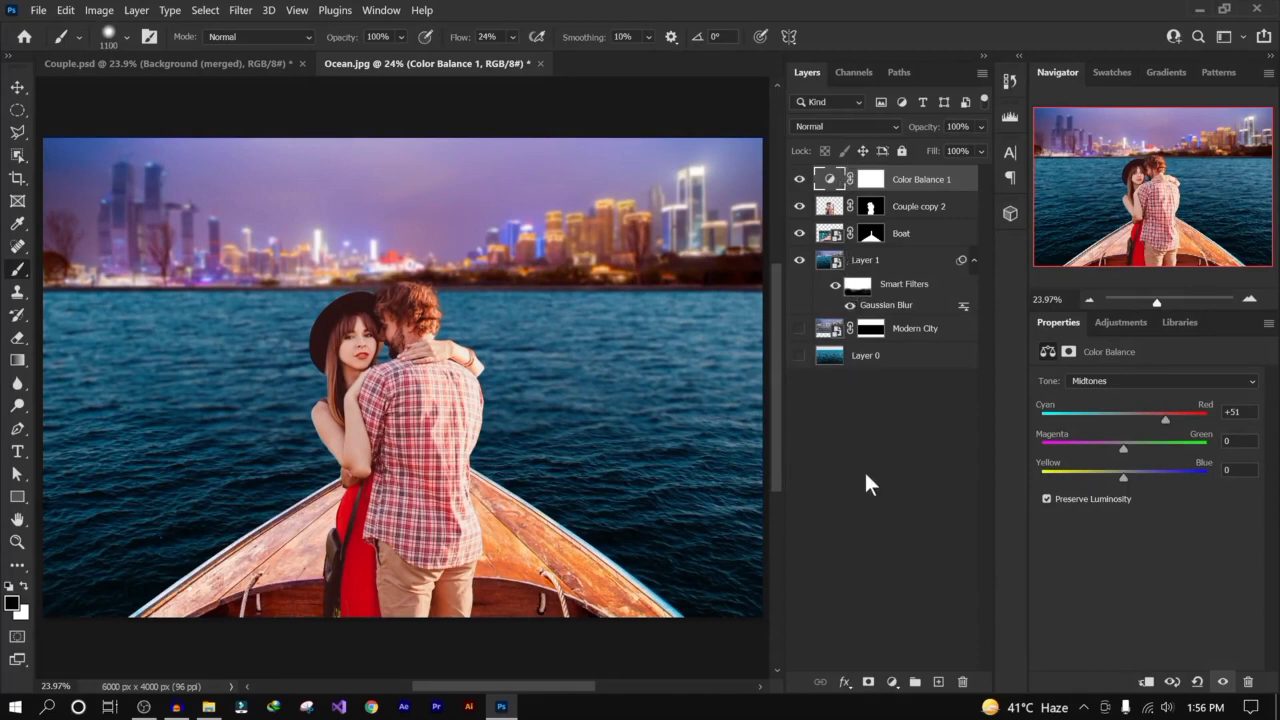
pyautogui.moveTo(1122, 444); pyautogui.dragTo(1093, 455)
pyautogui.click(908, 440)
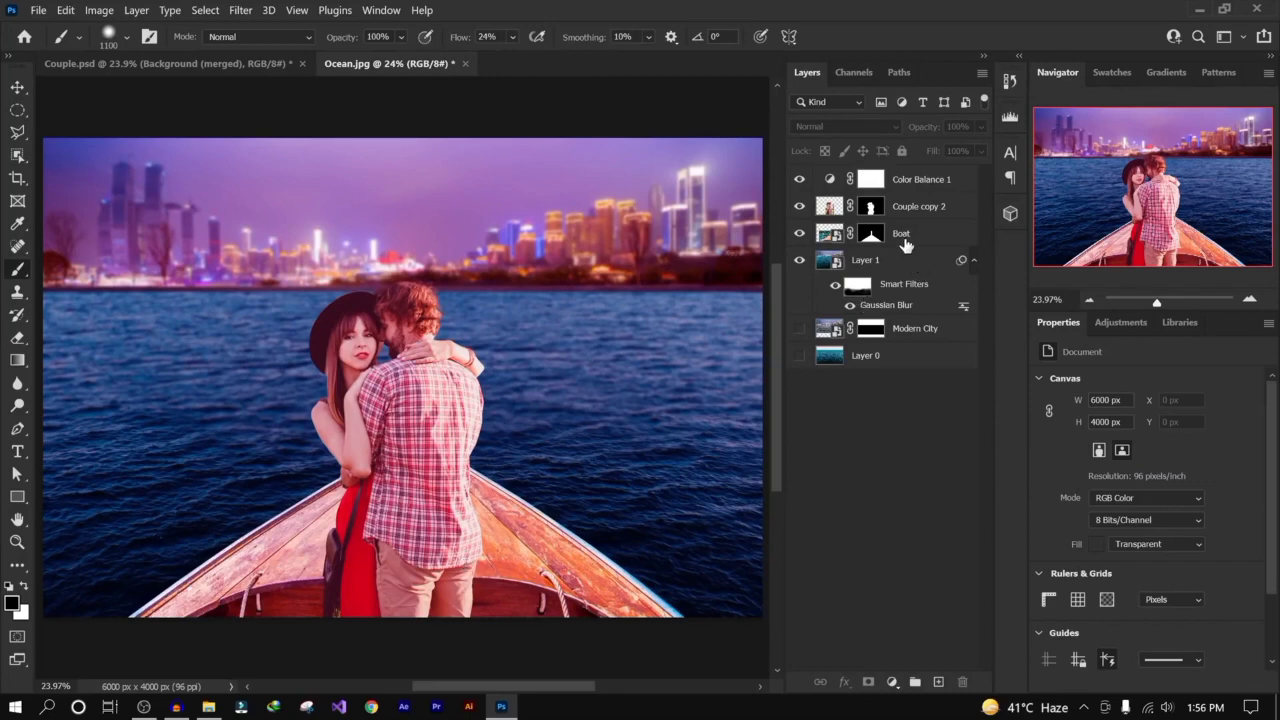
# Step: Add a Curves adjustment layer clipped to Couple copy 2 and pull its midtones down to darken the couple
pyautogui.click(908, 206)
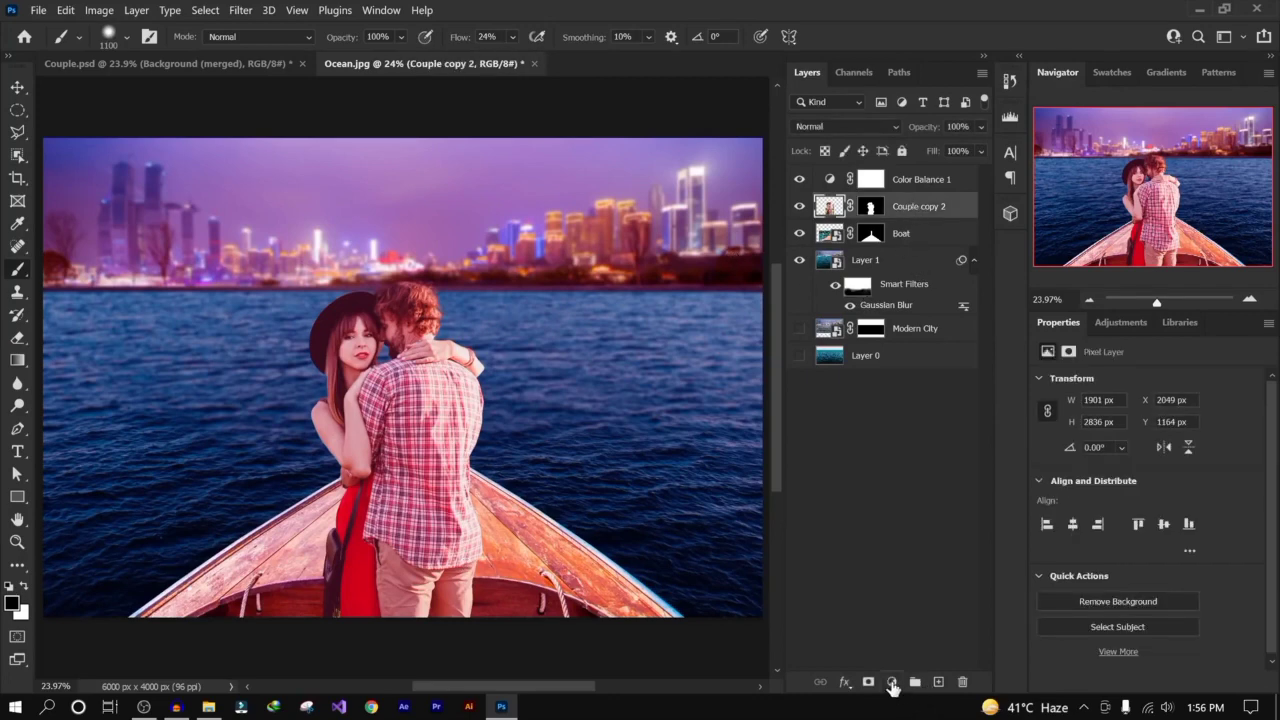
pyautogui.click(892, 681)
pyautogui.click(916, 460)
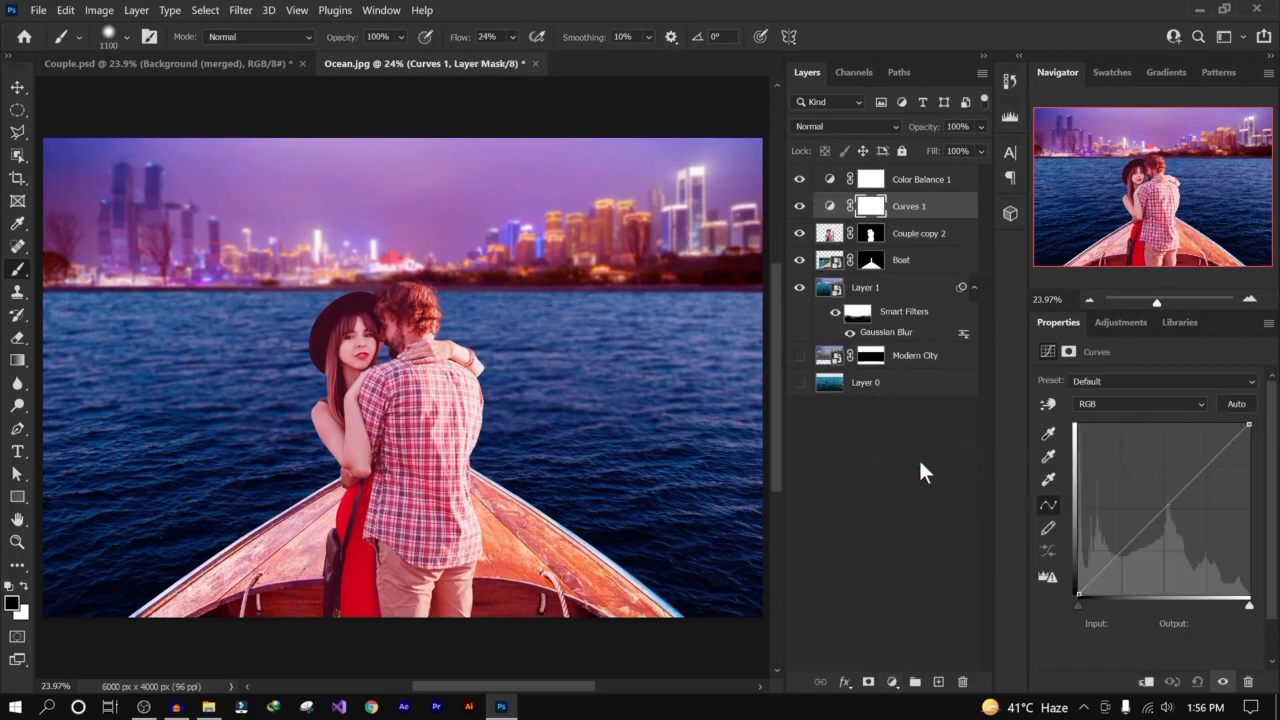
pyautogui.keyDown('alt'); pyautogui.click(833, 214); pyautogui.keyUp('alt')
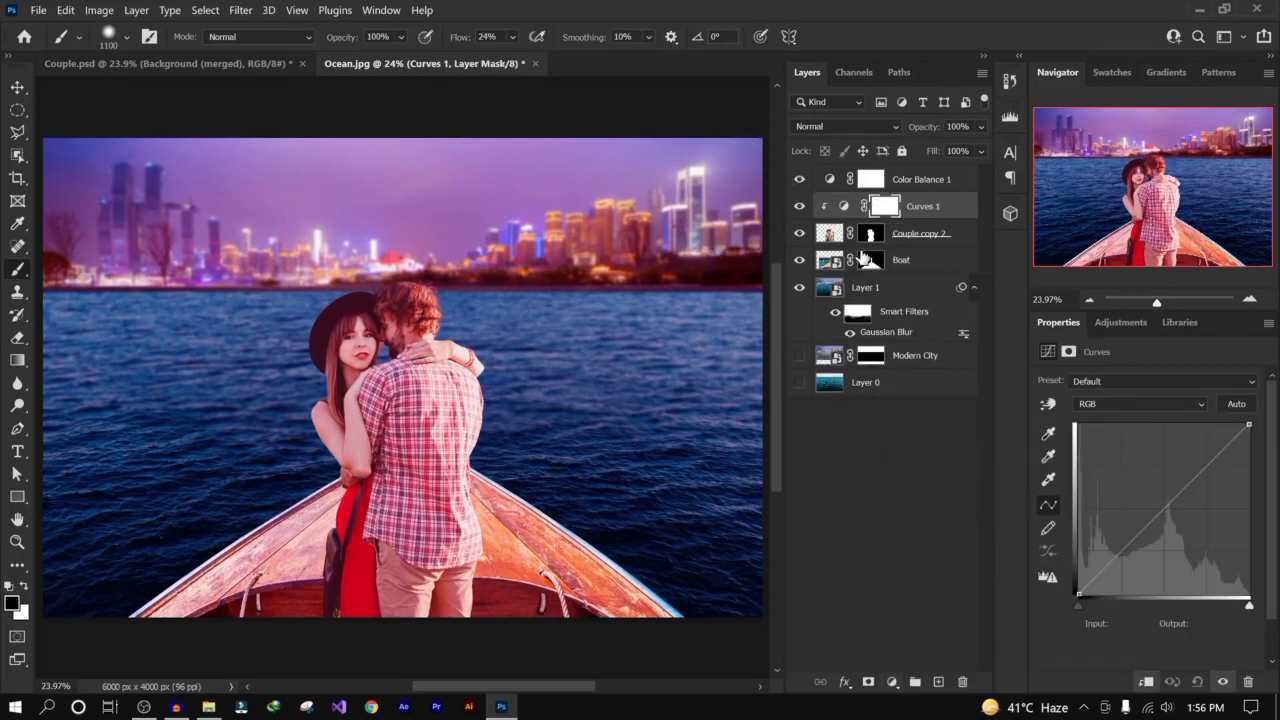
pyautogui.moveTo(1168, 508); pyautogui.dragTo(1198, 517)
# Step: Invert the Curves 1 mask to black and set up a soft 400 px white brush at 17% flow
pyautogui.click(885, 207)
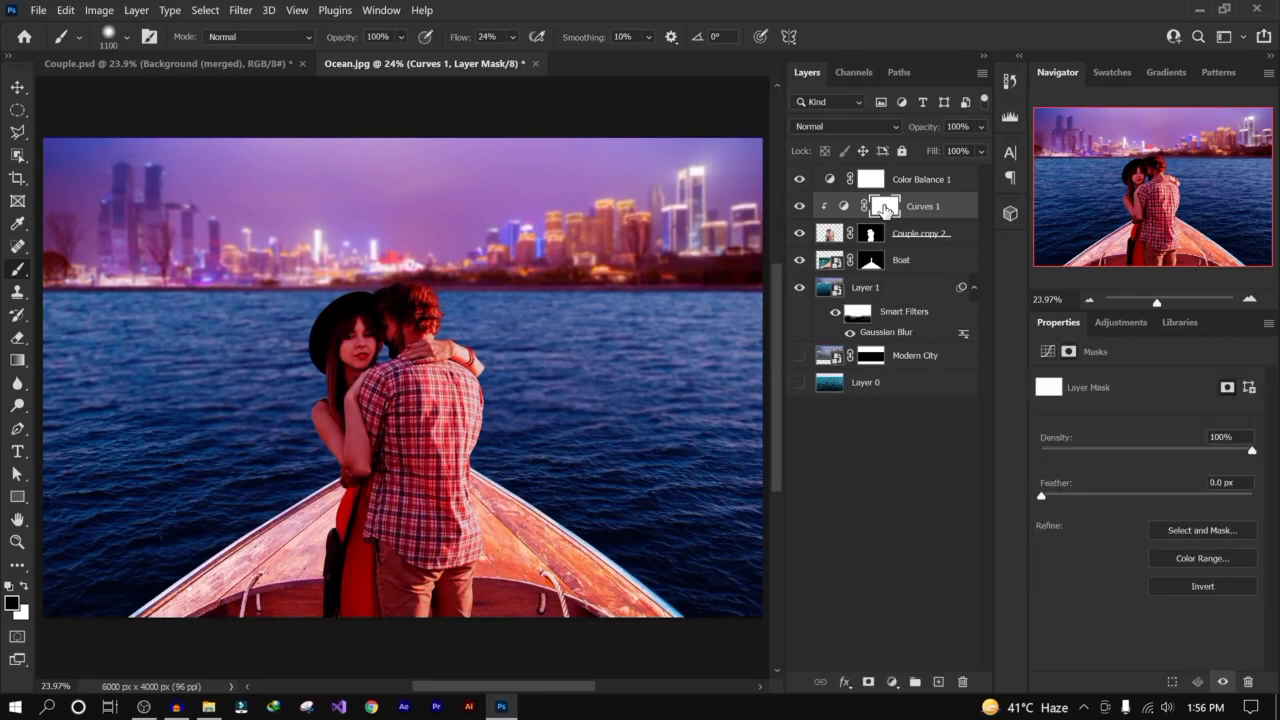
pyautogui.hotkey('ctrl', 'i')
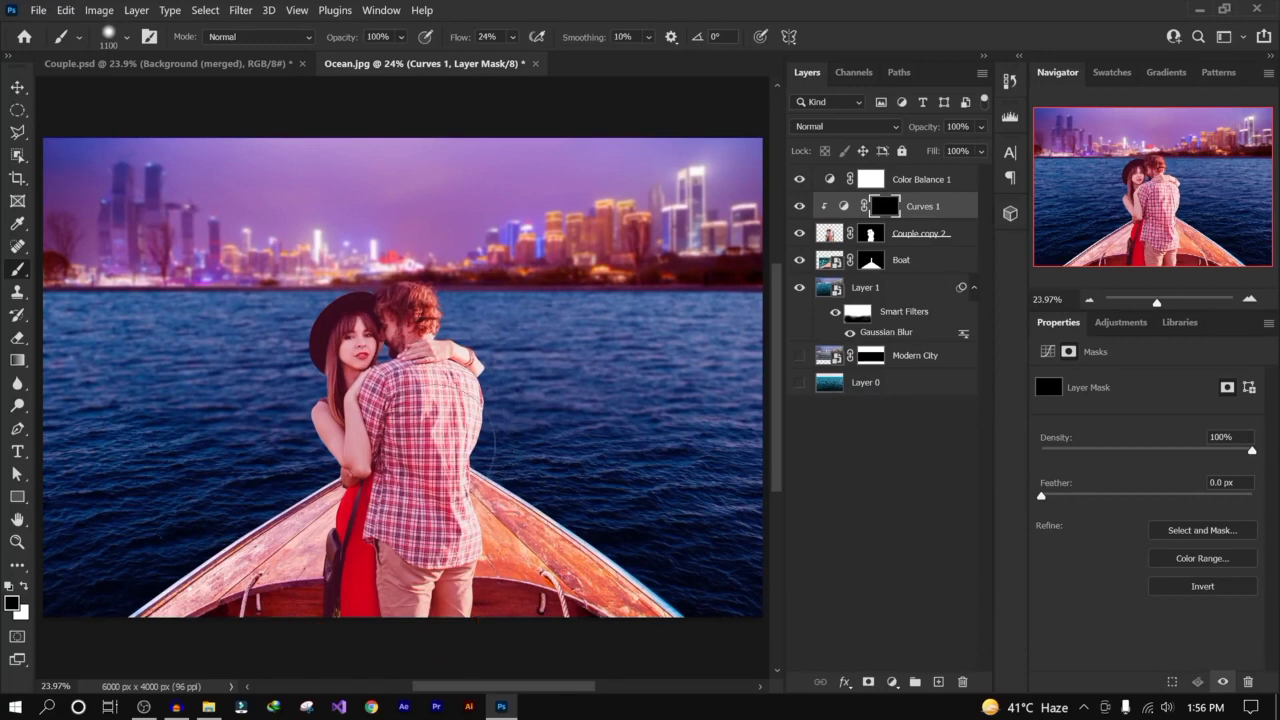
pyautogui.press('[')
pyautogui.press('[')
pyautogui.press('[')
pyautogui.hotkey('ctrl', '+')
pyautogui.hotkey('ctrl', '+')
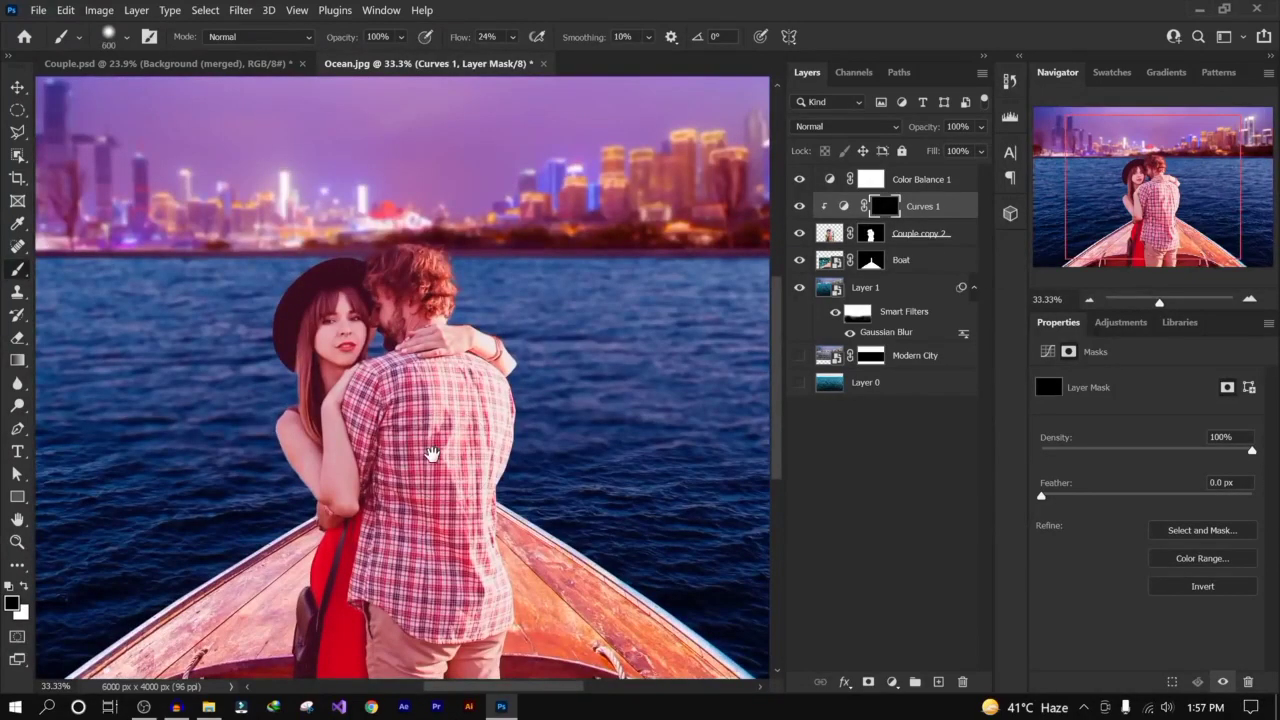
pyautogui.moveTo(429, 451); pyautogui.dragTo(303, 328)
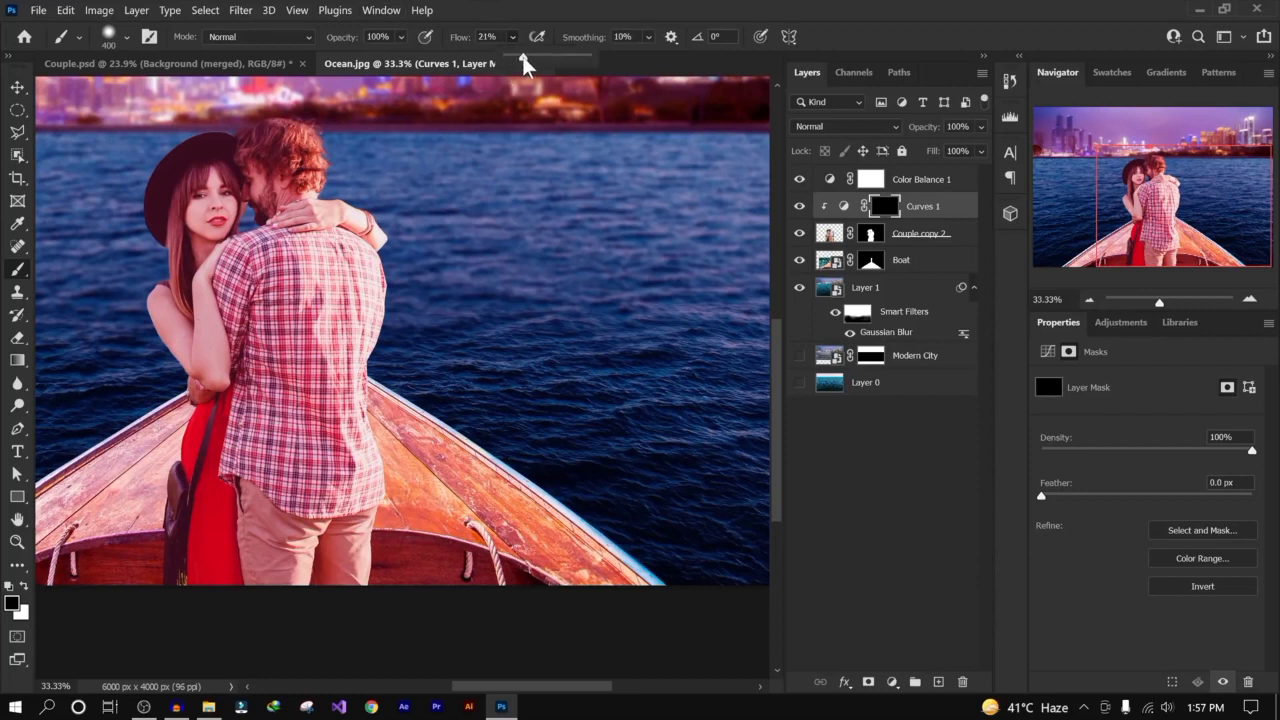
pyautogui.moveTo(521, 57); pyautogui.dragTo(520, 56)
pyautogui.click(123, 38)
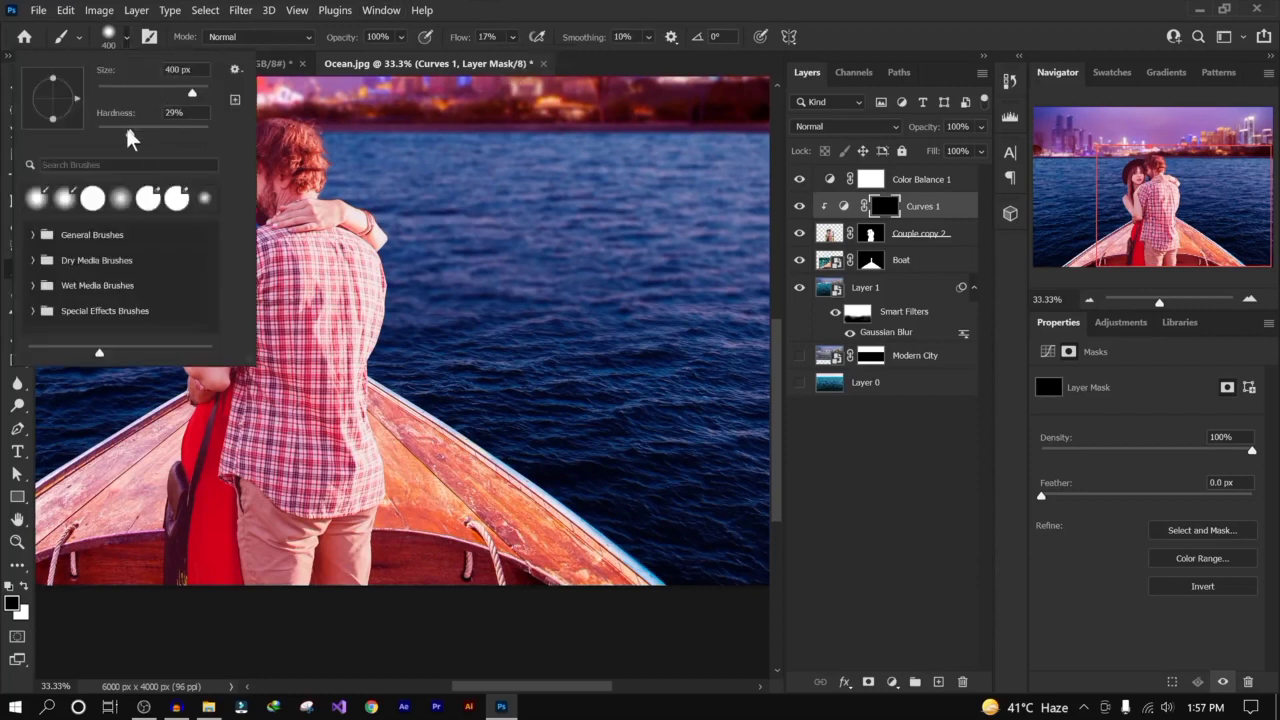
pyautogui.moveTo(127, 130); pyautogui.dragTo(66, 123)
pyautogui.click(889, 207)
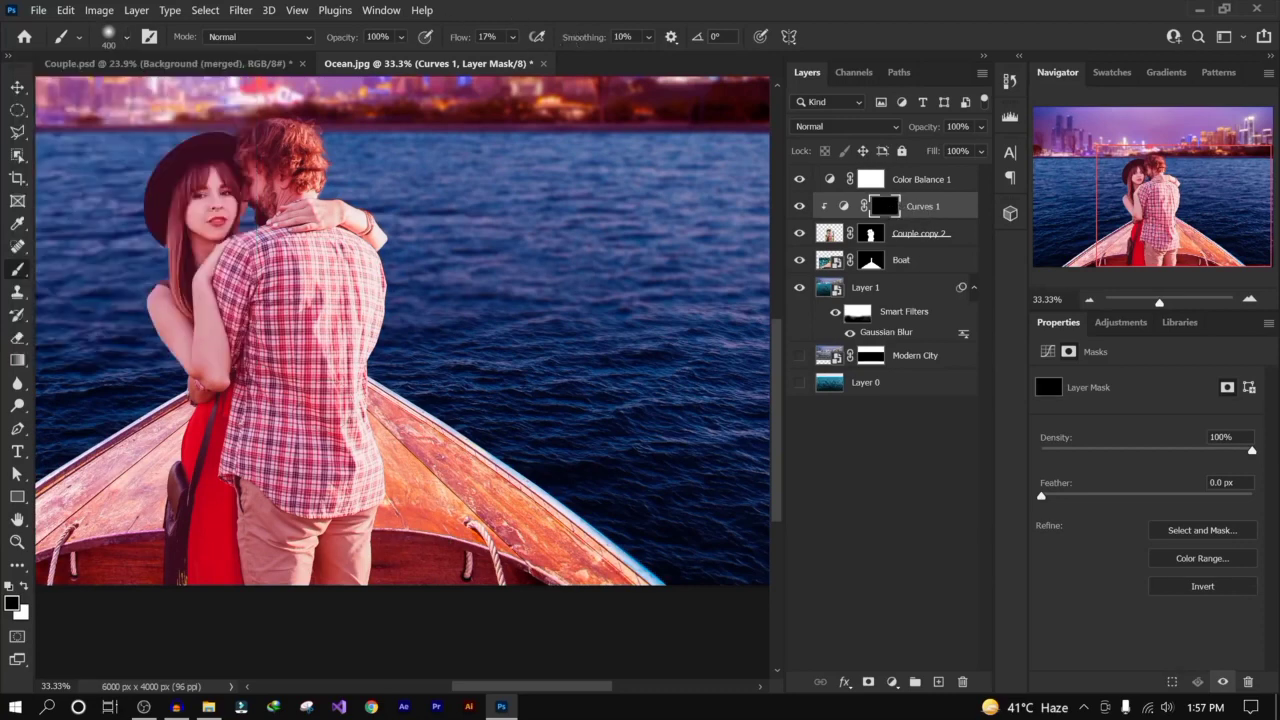
pyautogui.press('x')
# Step: Paint white on the Curves 1 mask over the man's head, shirt and trousers, enlarging the brush to 600 px, to build up shadows
pyautogui.moveTo(330, 210)
pyautogui.mouseDown()
pyautogui.moveTo(322, 360)
pyautogui.moveTo(362, 340)
pyautogui.moveTo(354, 505)
pyautogui.mouseUp()
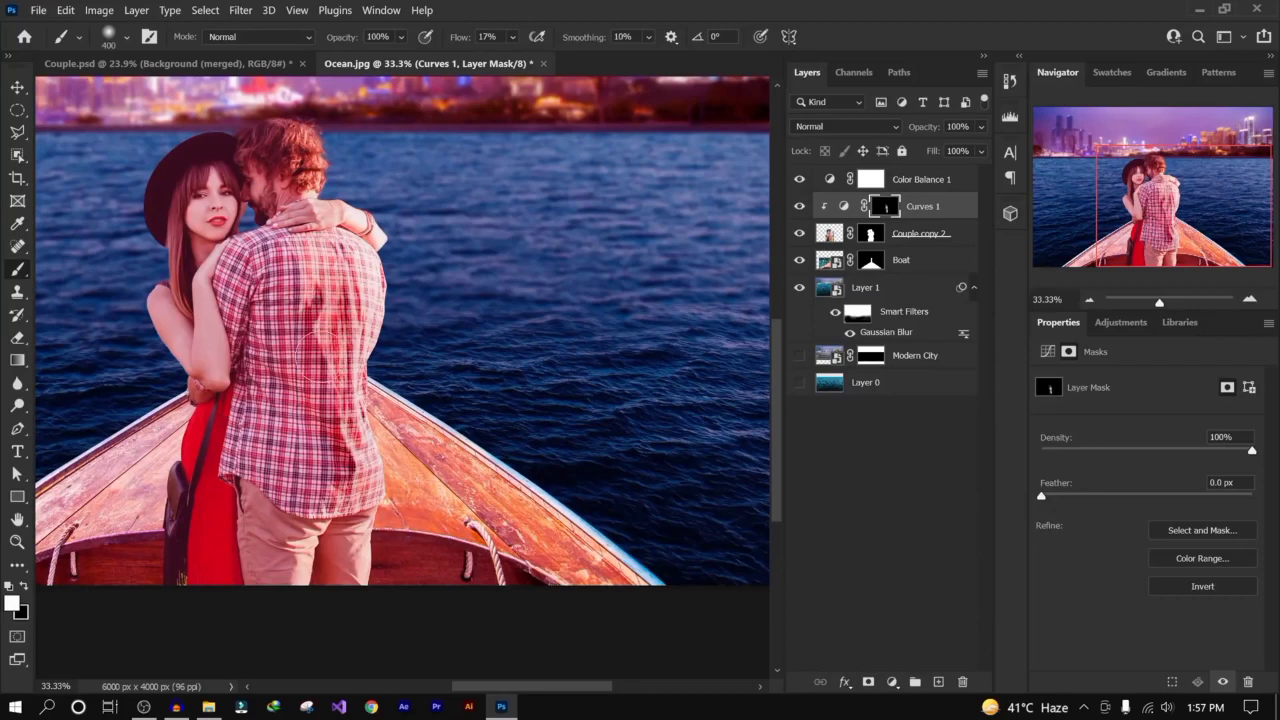
pyautogui.moveTo(300, 320); pyautogui.dragTo(320, 480)
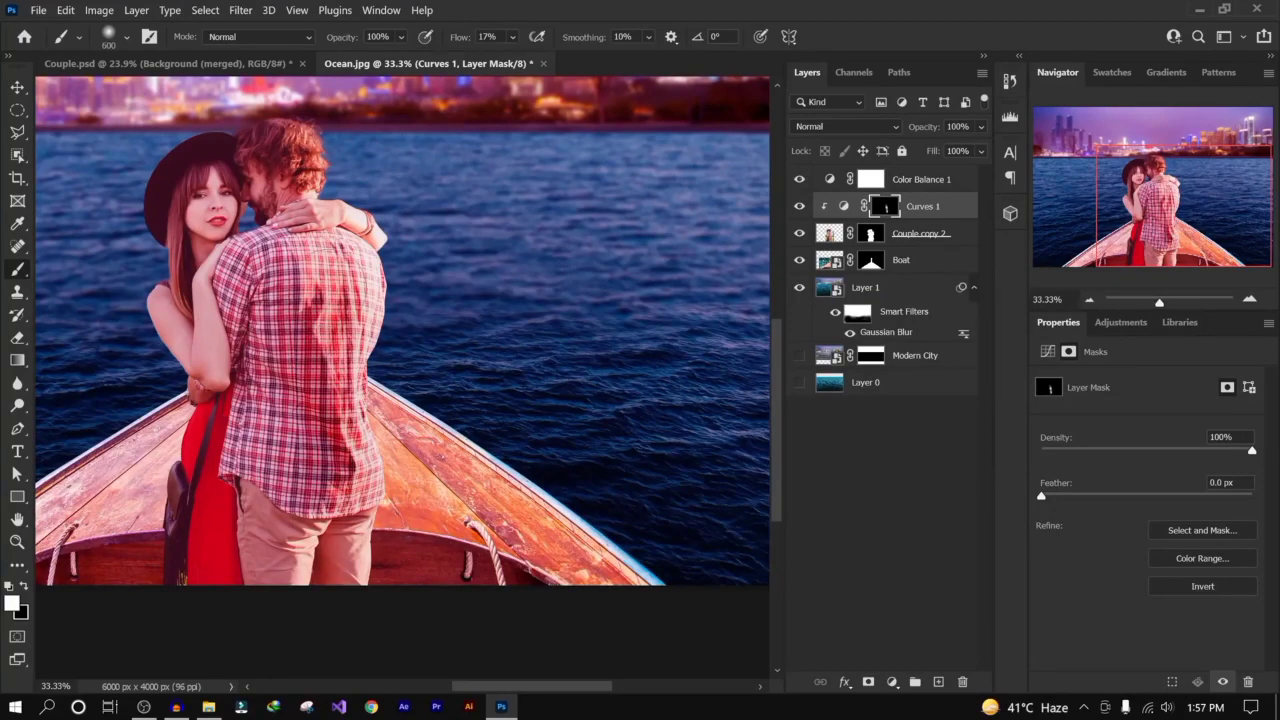
pyautogui.press(']')
pyautogui.moveTo(300, 160); pyautogui.dragTo(345, 225)
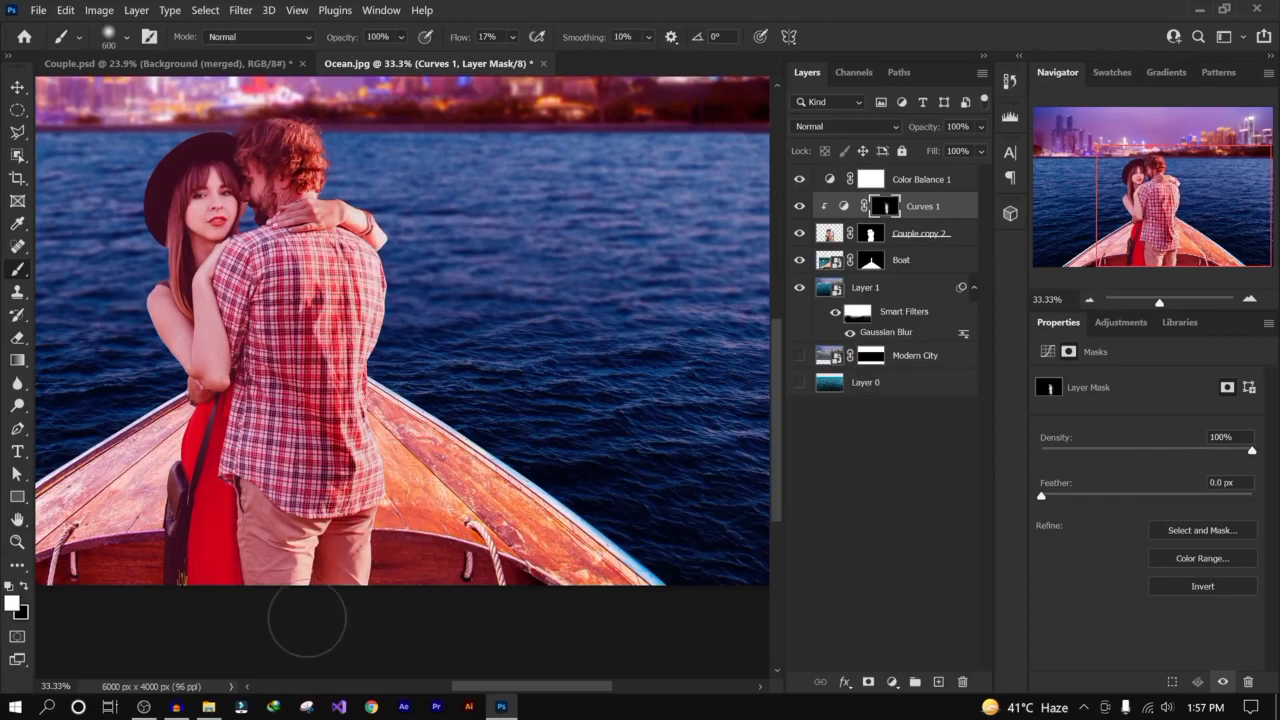
pyautogui.moveTo(306, 620); pyautogui.dragTo(310, 450)
pyautogui.moveTo(266, 160)
pyautogui.mouseDown()
pyautogui.moveTo(259, 370)
pyautogui.moveTo(288, 444)
pyautogui.mouseUp()
pyautogui.moveTo(337, 594); pyautogui.dragTo(346, 597)
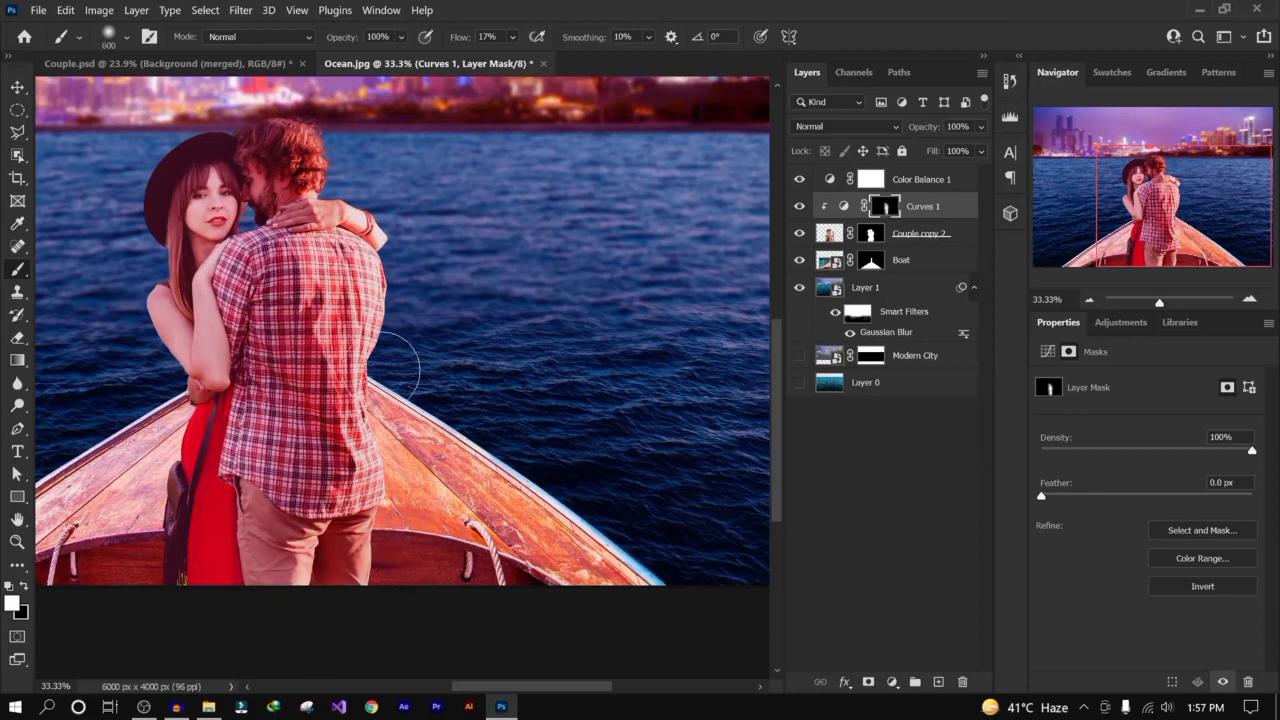
# Step: Add a second Curves layer clipped above Curves 1 and raise its midtones, moving input 112 to output 138
pyautogui.click(920, 182)
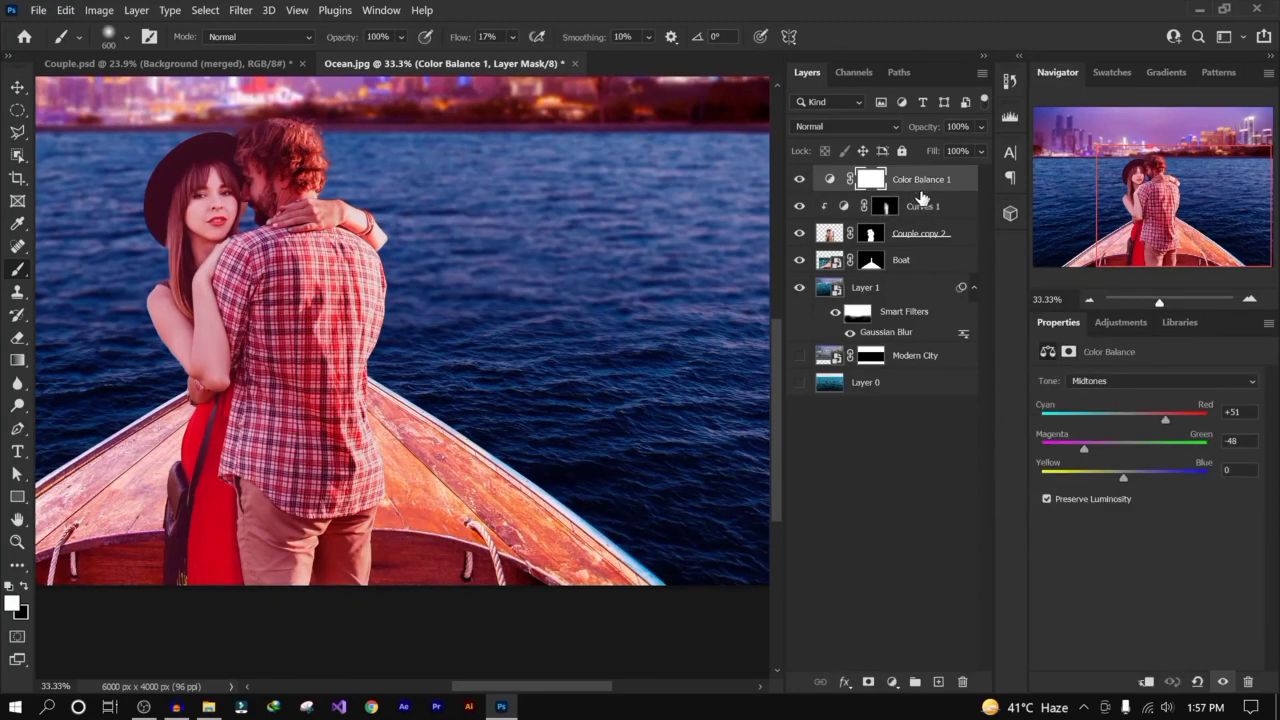
pyautogui.click(918, 206)
pyautogui.click(893, 683)
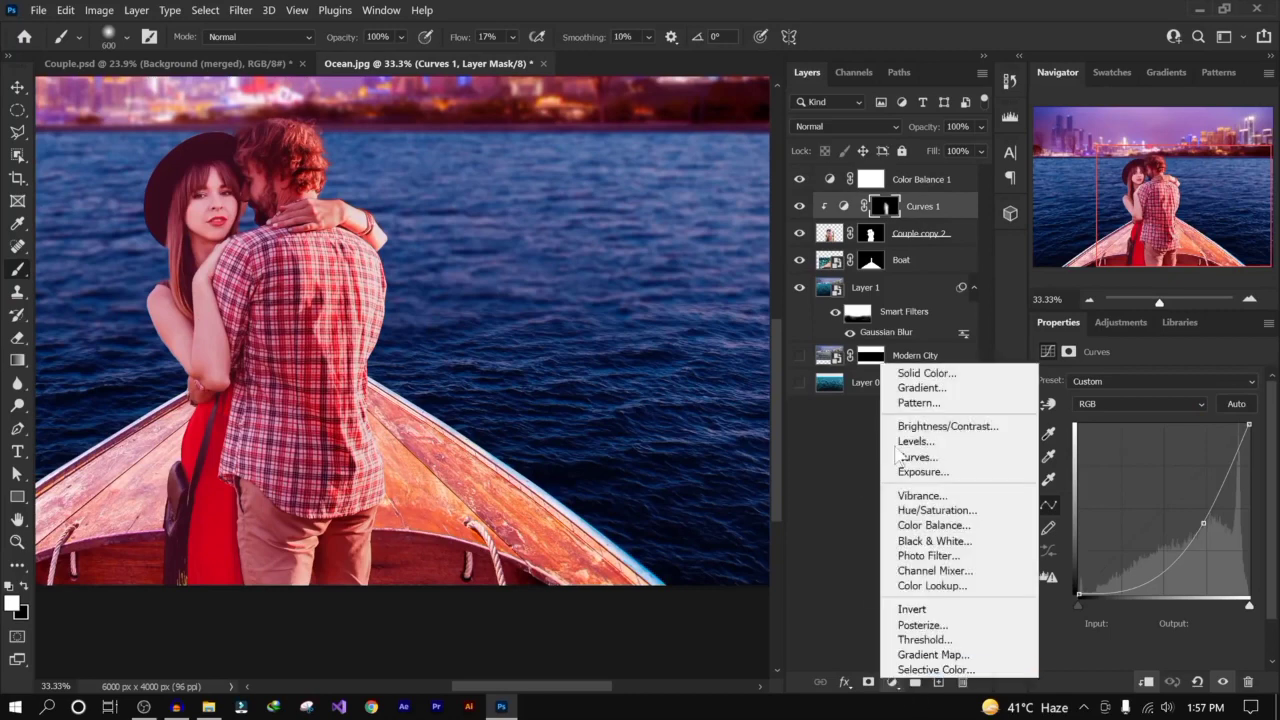
pyautogui.click(944, 457)
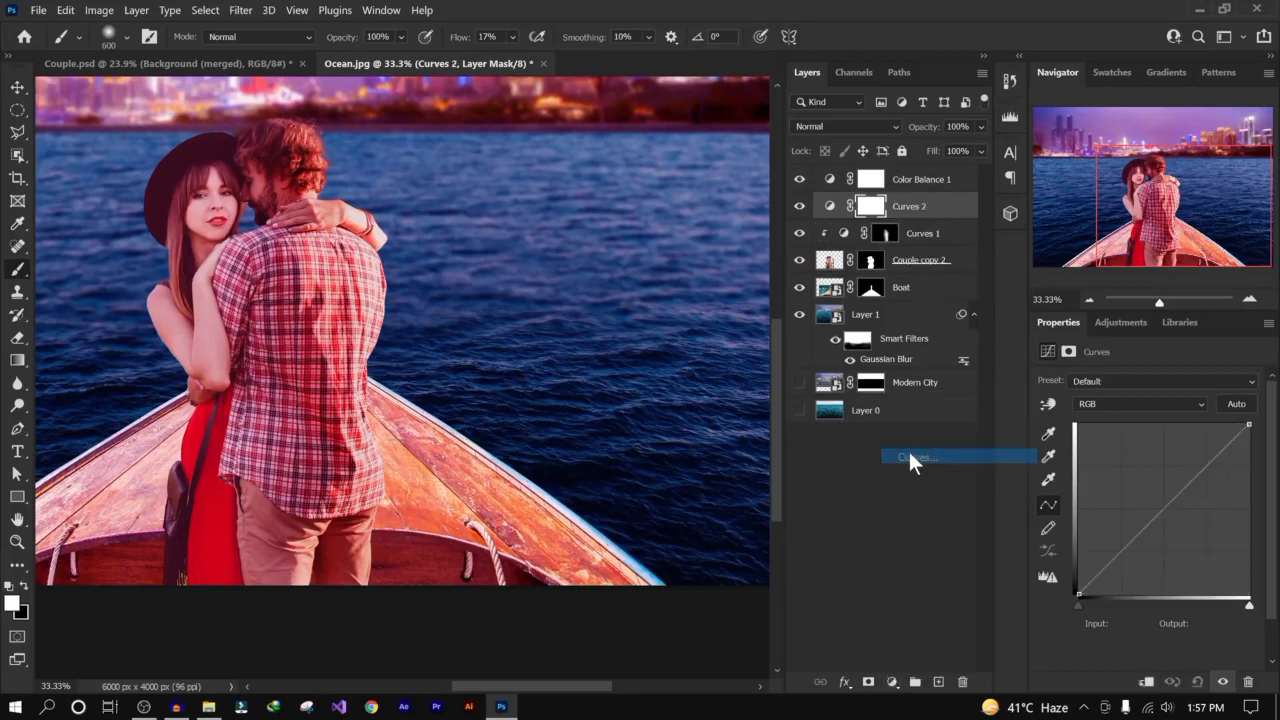
pyautogui.keyDown('alt'); pyautogui.click(840, 214); pyautogui.keyUp('alt')
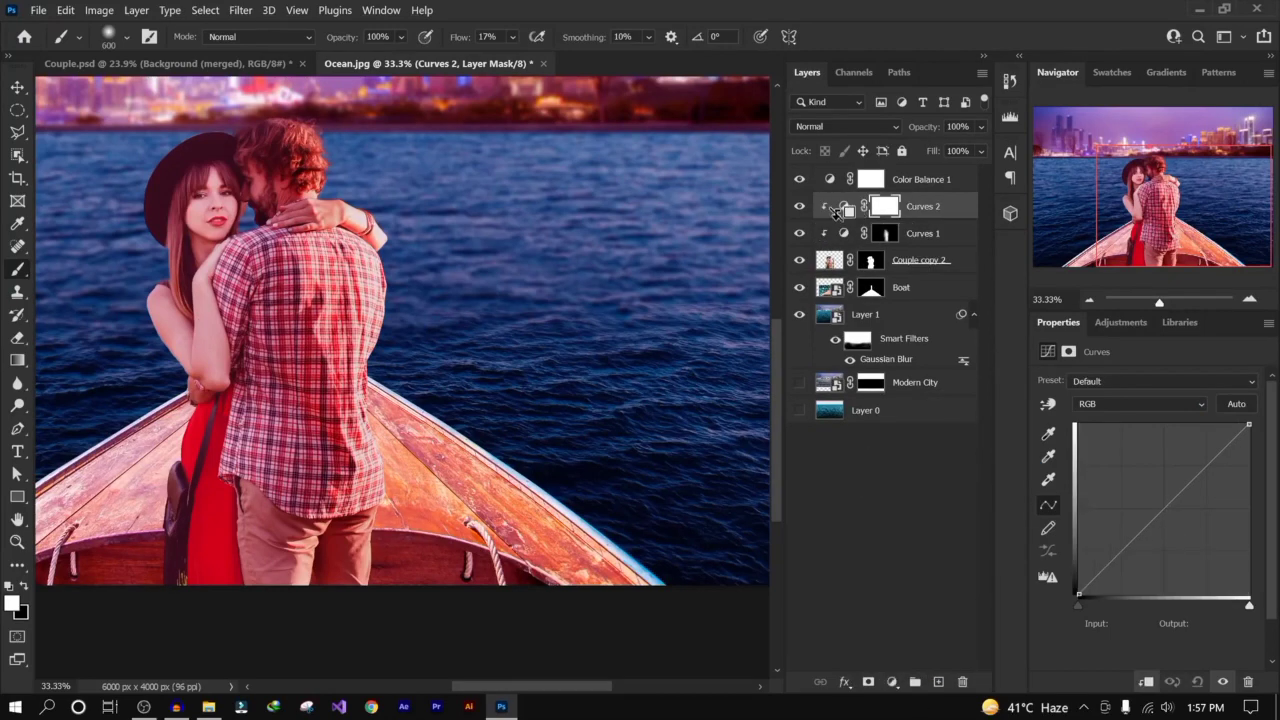
pyautogui.click(842, 207)
pyautogui.moveTo(1157, 516); pyautogui.dragTo(1153, 502)
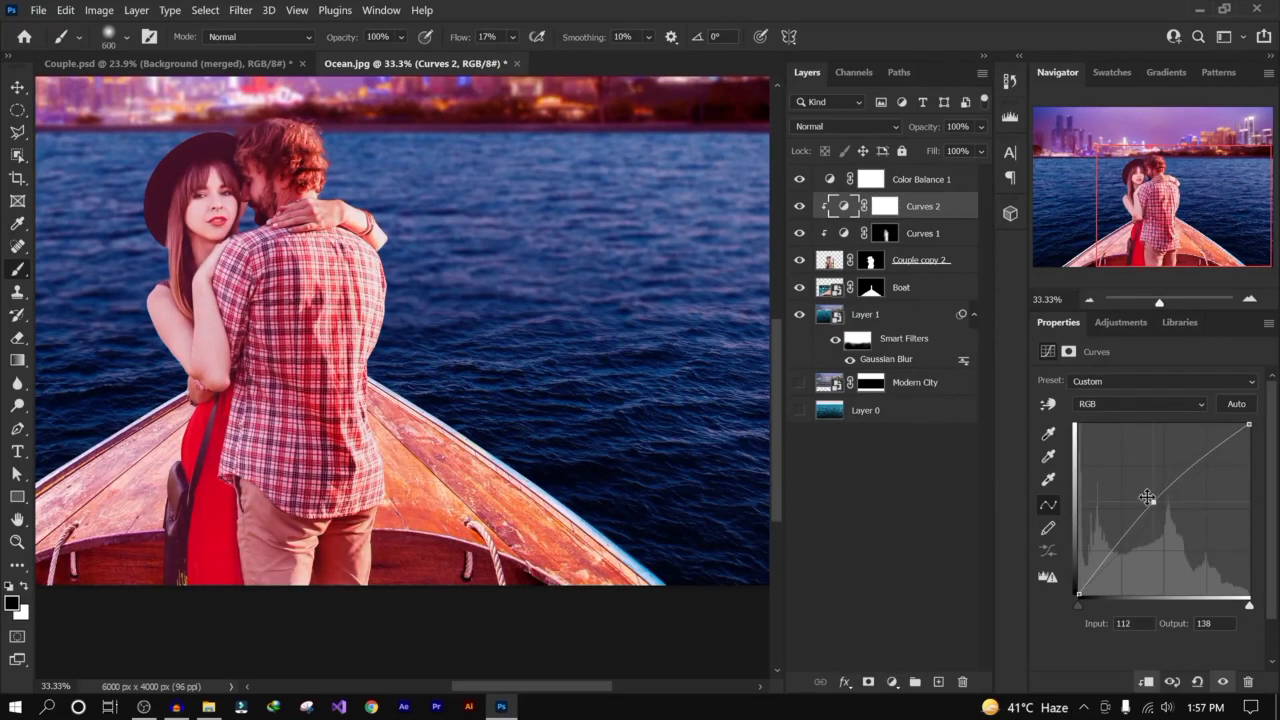
# Step: Invert the Curves 2 mask to black and paint white over the woman's face and arm with a 300 px brush to brighten them
pyautogui.click(885, 206)
pyautogui.hotkey('ctrl', 'i')
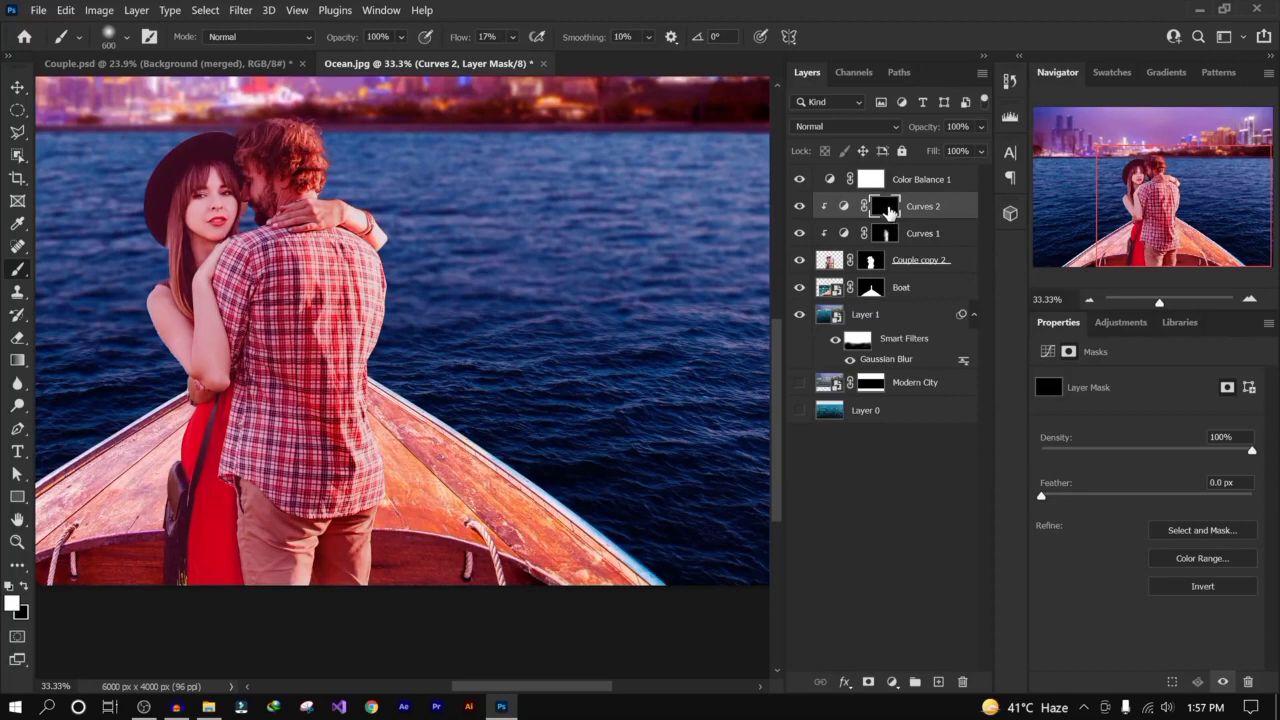
pyautogui.press('[')
pyautogui.press('[')
pyautogui.press('[')
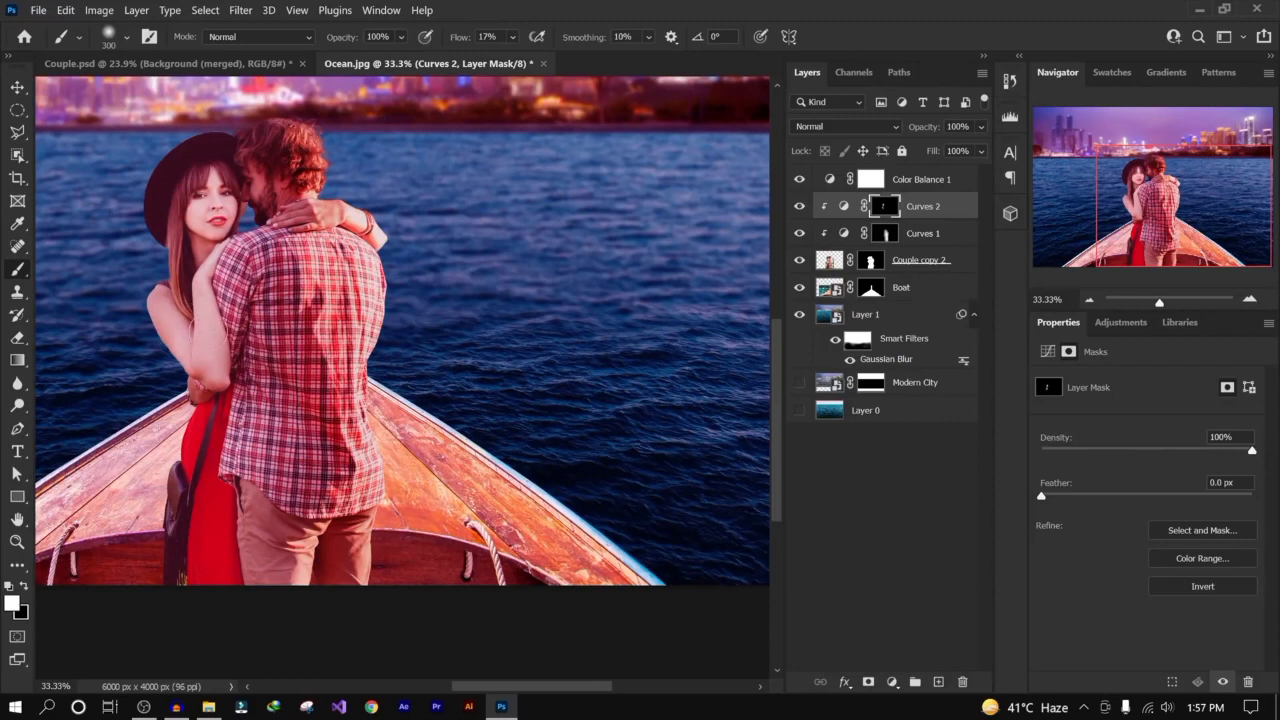
pyautogui.moveTo(270, 202); pyautogui.dragTo(245, 165)
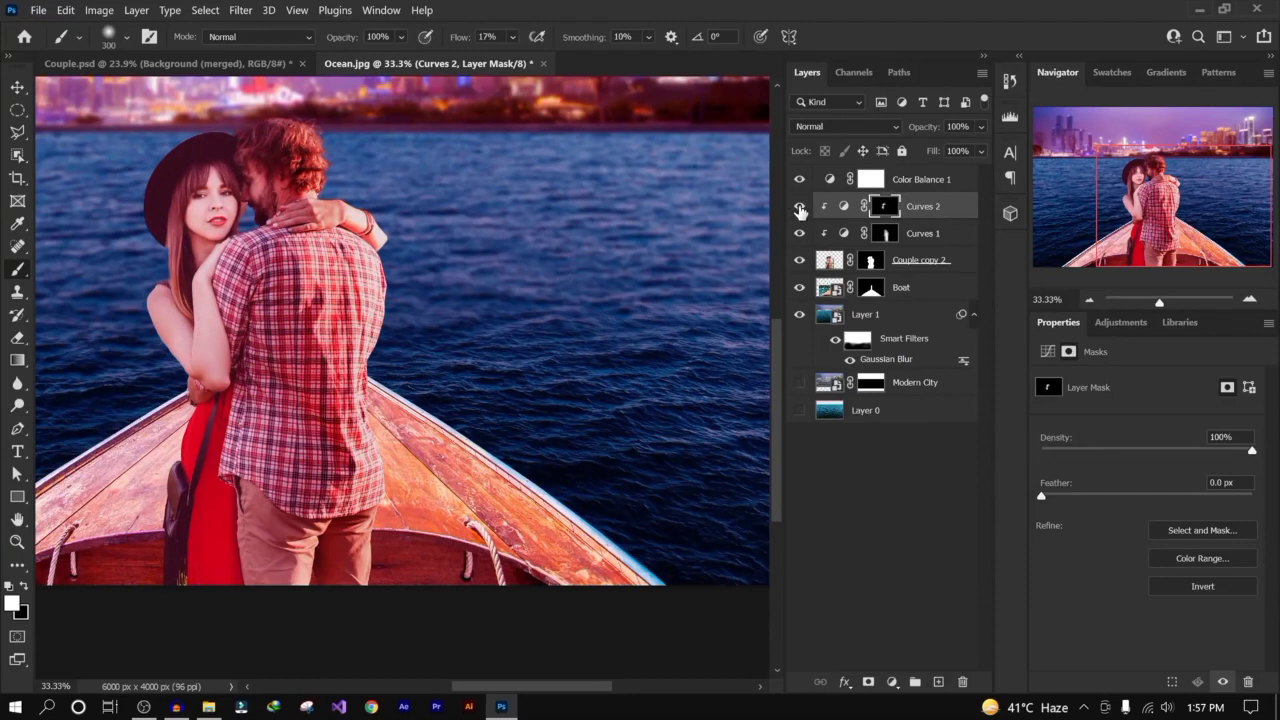
# Step: Toggle Curves 2 on and off to compare its brightening effect on the couple
pyautogui.click(799, 207)
pyautogui.click(799, 207)
pyautogui.click(799, 207)
pyautogui.click(799, 207)
pyautogui.click(799, 207)
pyautogui.click(799, 207)
pyautogui.scroll(-2, 716, 302)
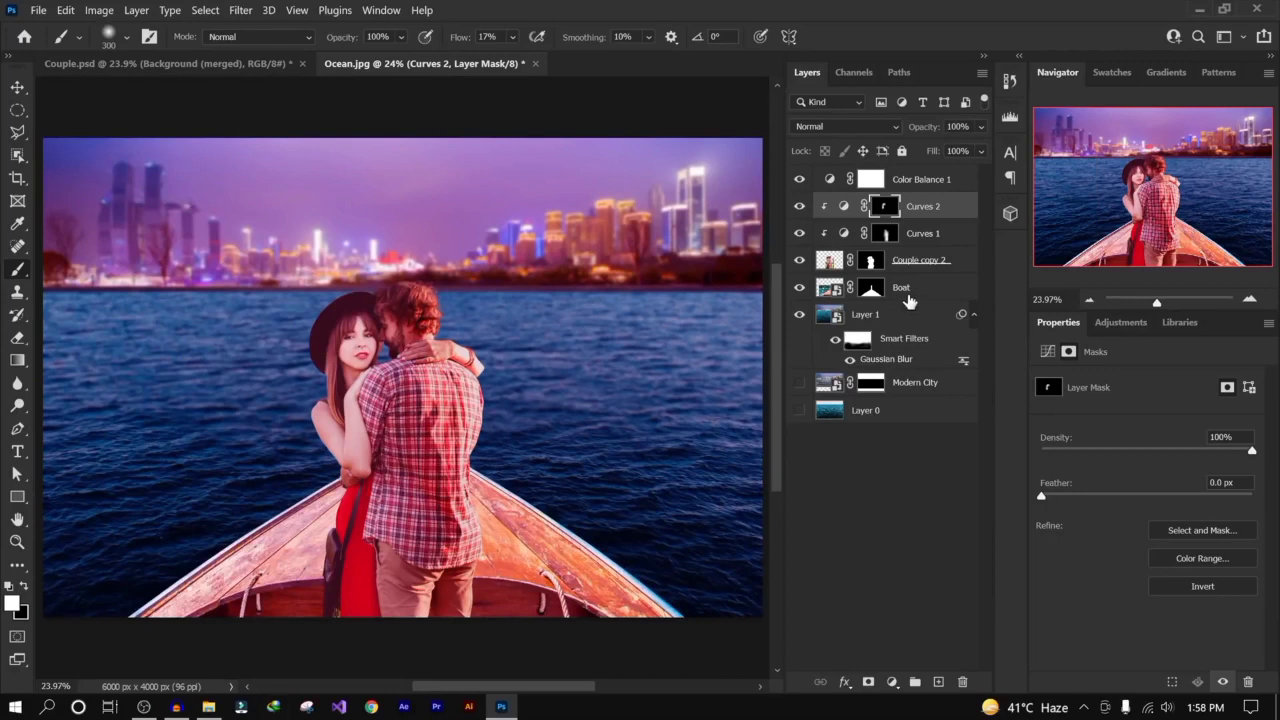
# Step: Add a Curves layer clipped to Boat and darken the boat by moving input 182 to output 114
pyautogui.click(905, 299)
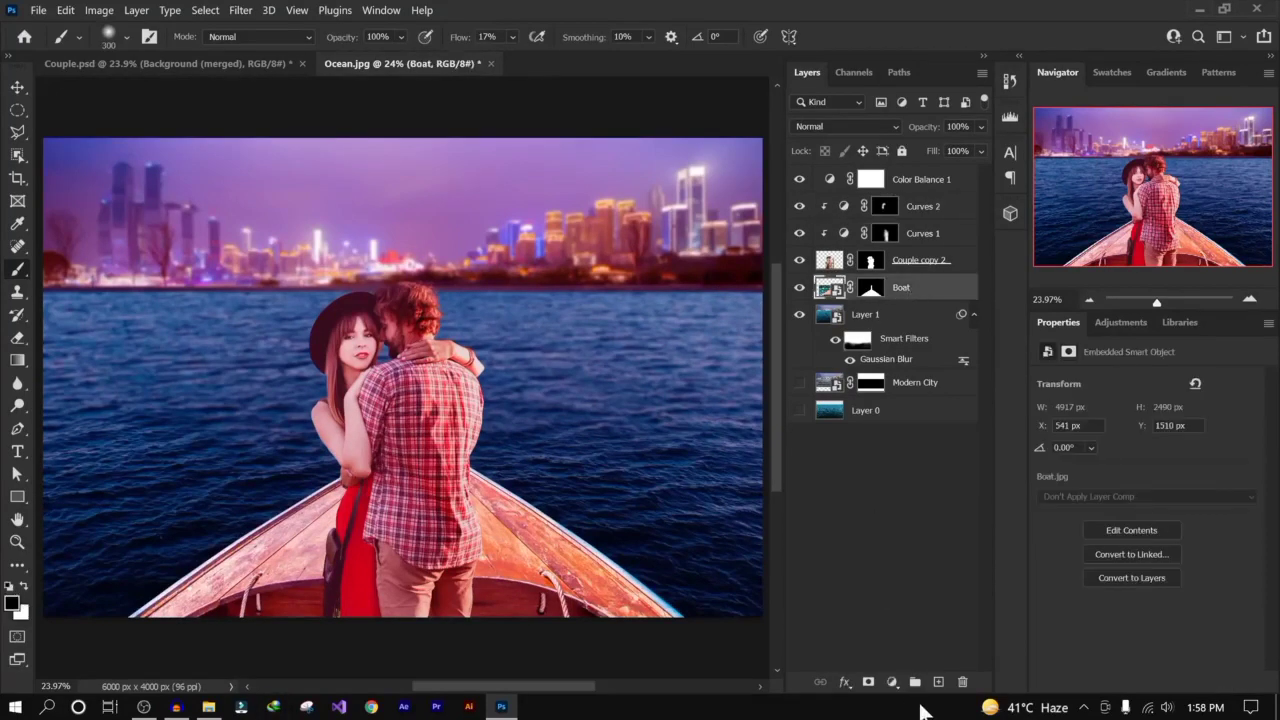
pyautogui.click(892, 681)
pyautogui.click(950, 460)
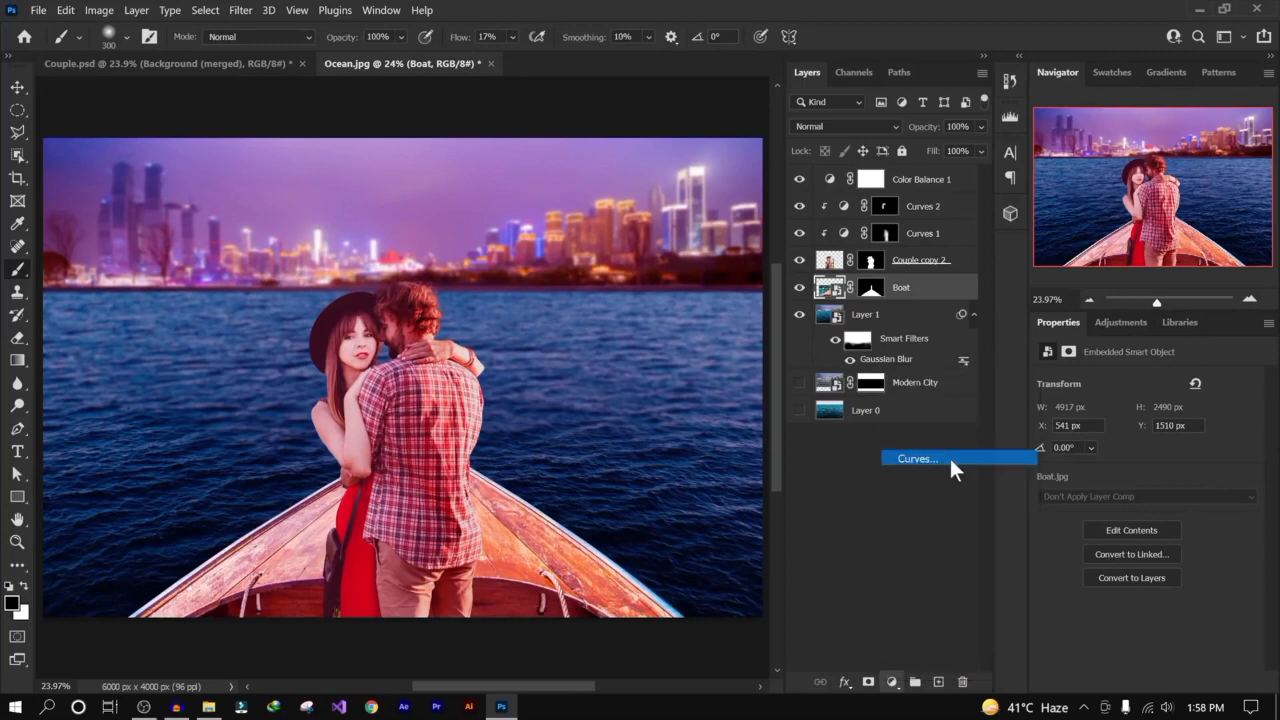
pyautogui.click(1170, 510)
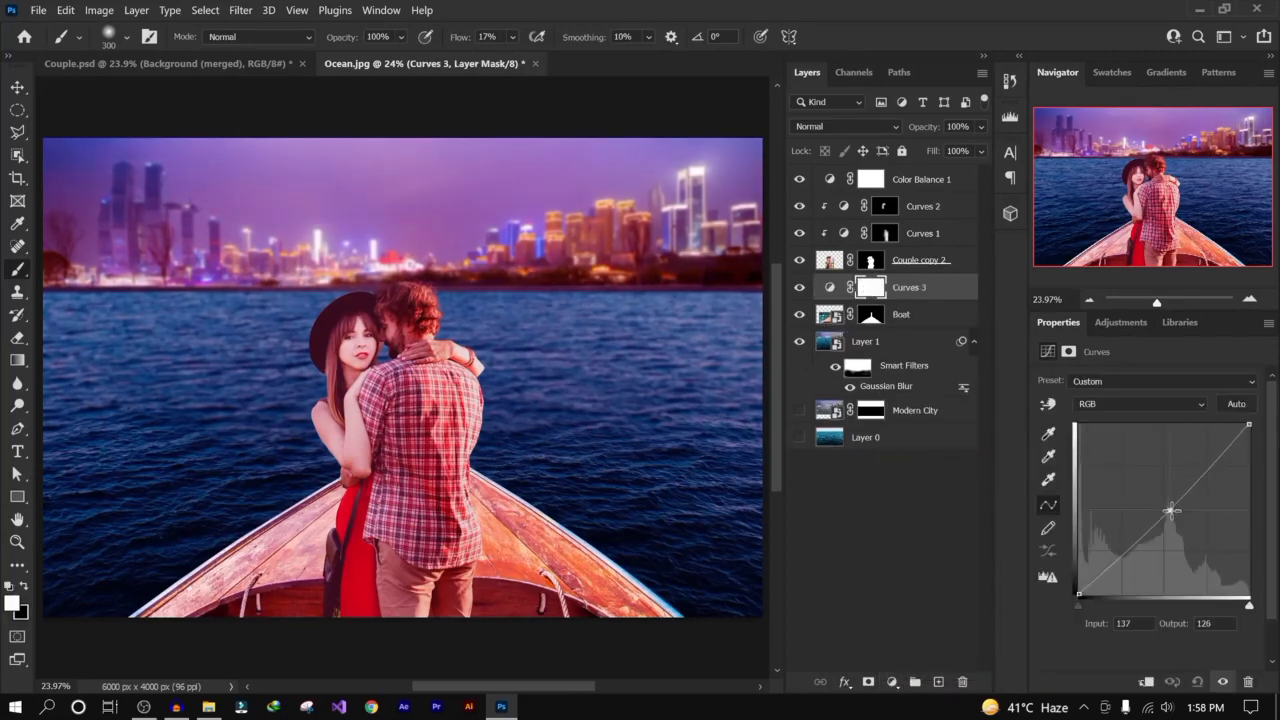
pyautogui.moveTo(1170, 510); pyautogui.dragTo(1179, 516)
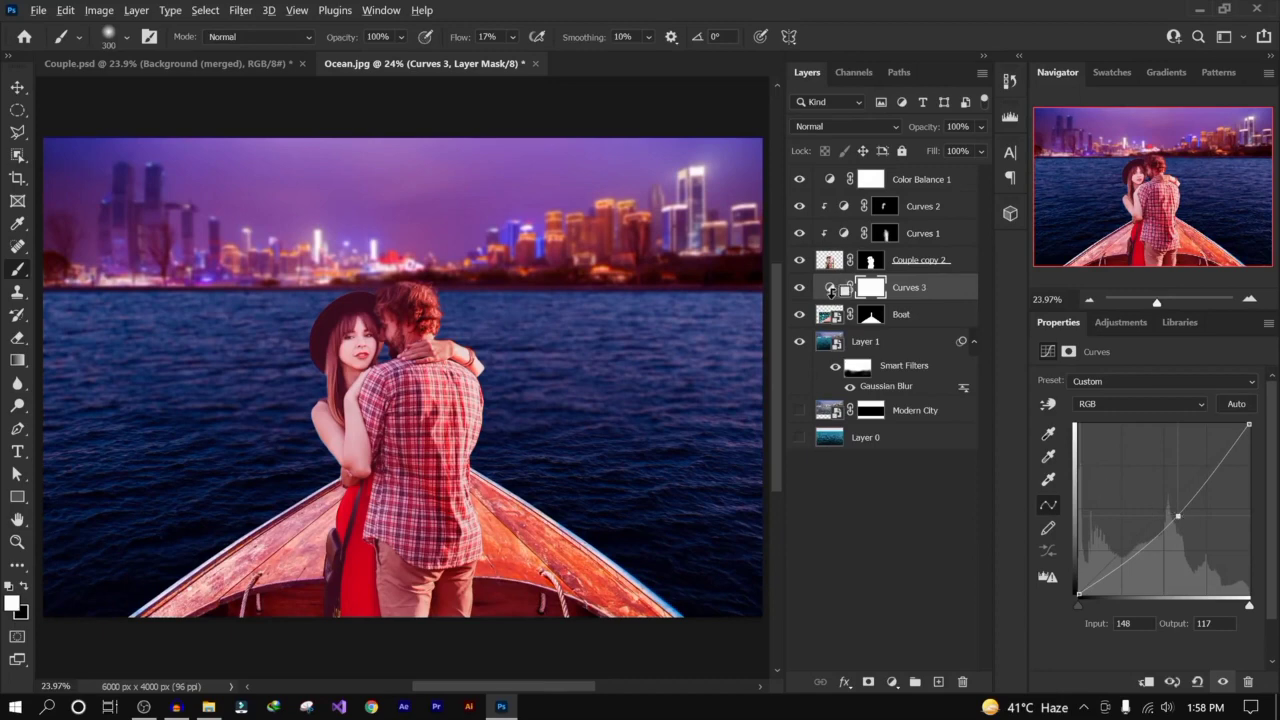
pyautogui.keyDown('alt'); pyautogui.click(834, 301); pyautogui.keyUp('alt')
pyautogui.moveTo(1180, 517)
pyautogui.mouseDown()
pyautogui.moveTo(1213, 530)
pyautogui.moveTo(1201, 518)
pyautogui.mouseUp()
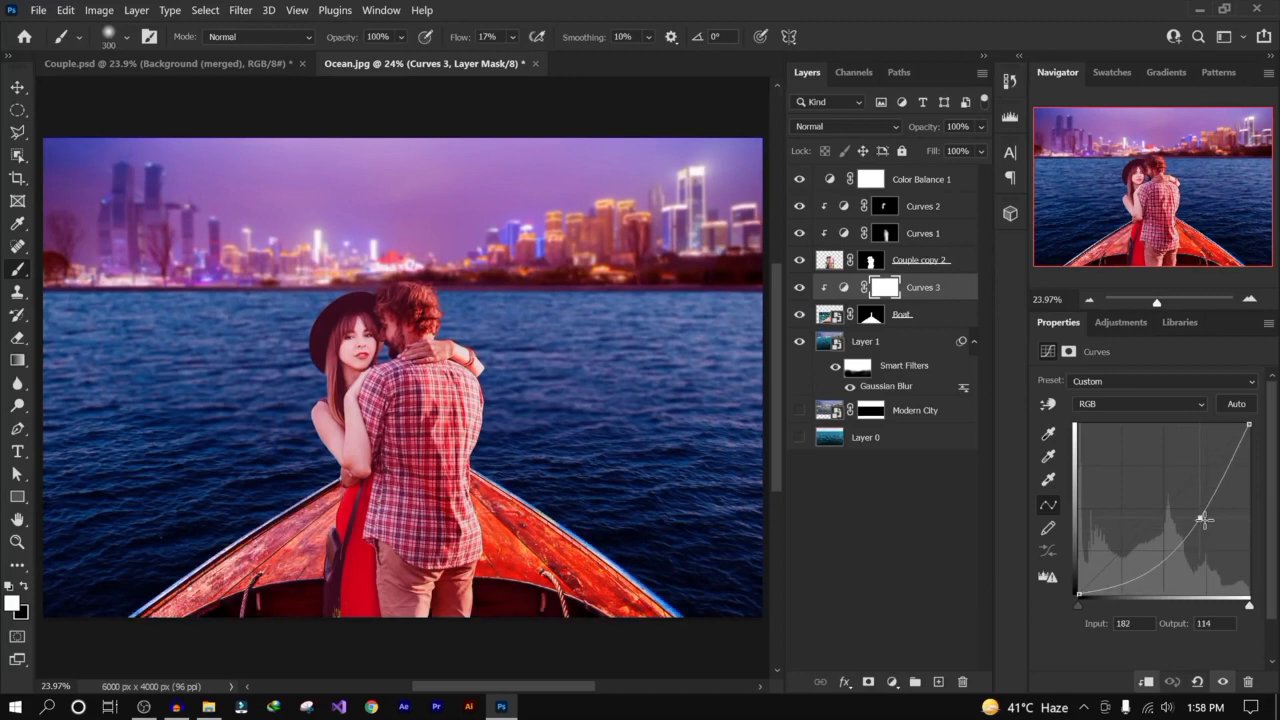
pyautogui.click(926, 514)
# Step: Add an unclipped Curves layer above Curves 3 and darken the background and boat by moving input 150 to output 115
pyautogui.click(911, 295)
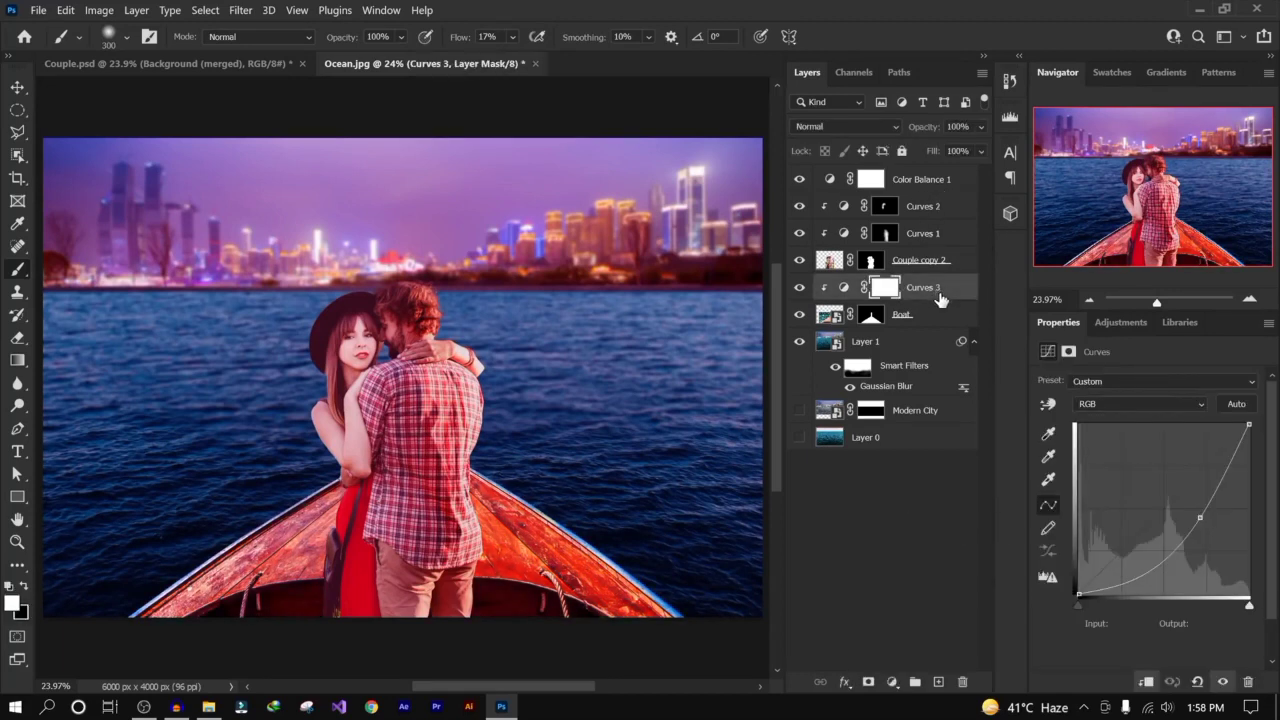
pyautogui.click(891, 682)
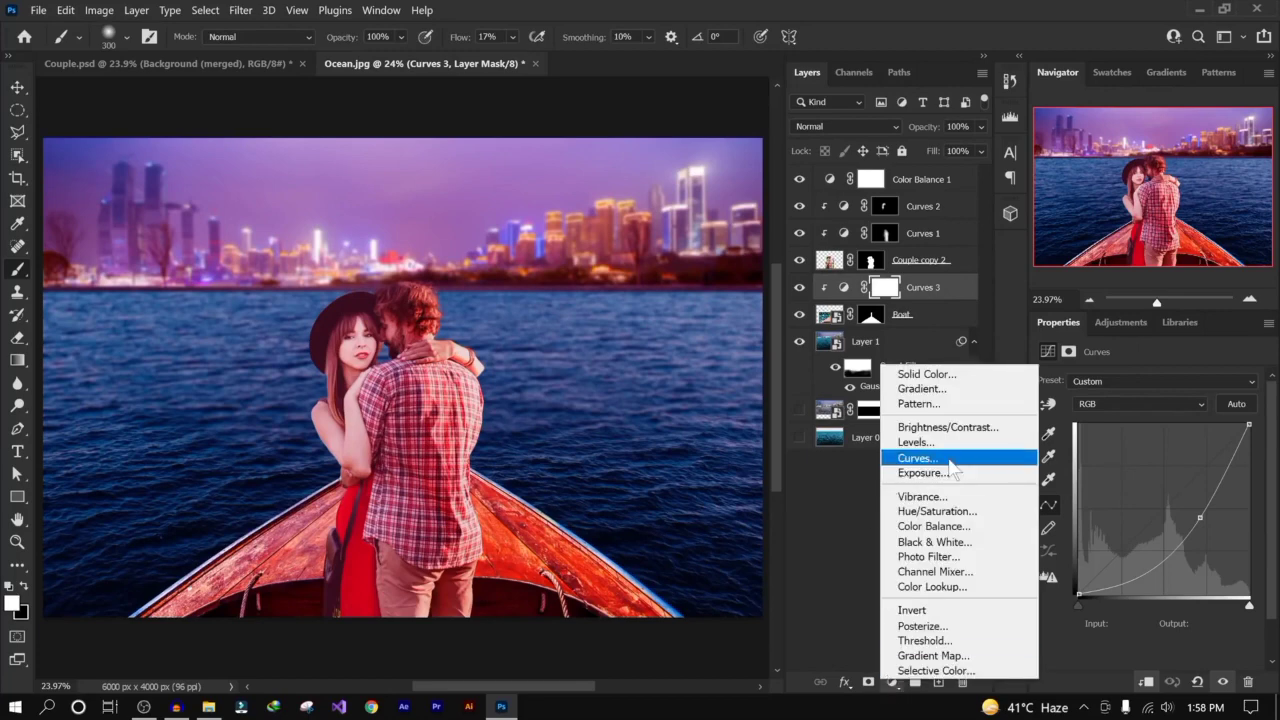
pyautogui.click(918, 458)
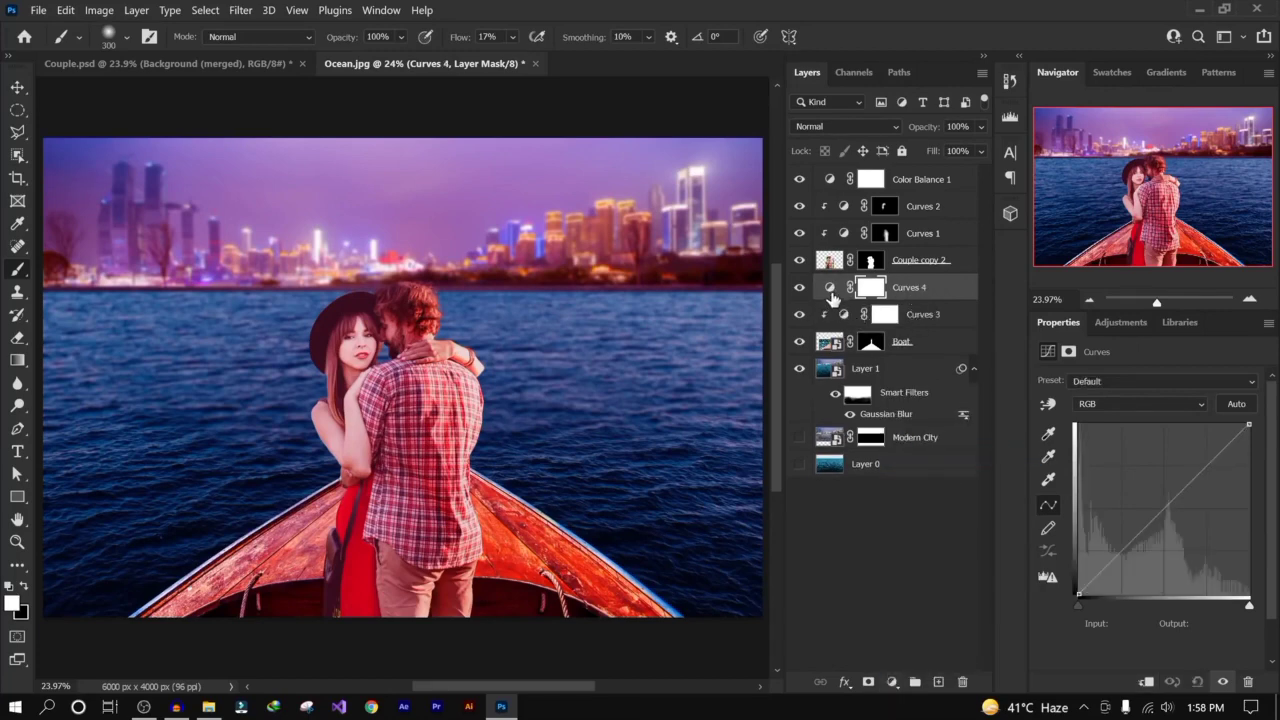
pyautogui.click(829, 288)
pyautogui.moveTo(1173, 502); pyautogui.dragTo(1180, 517)
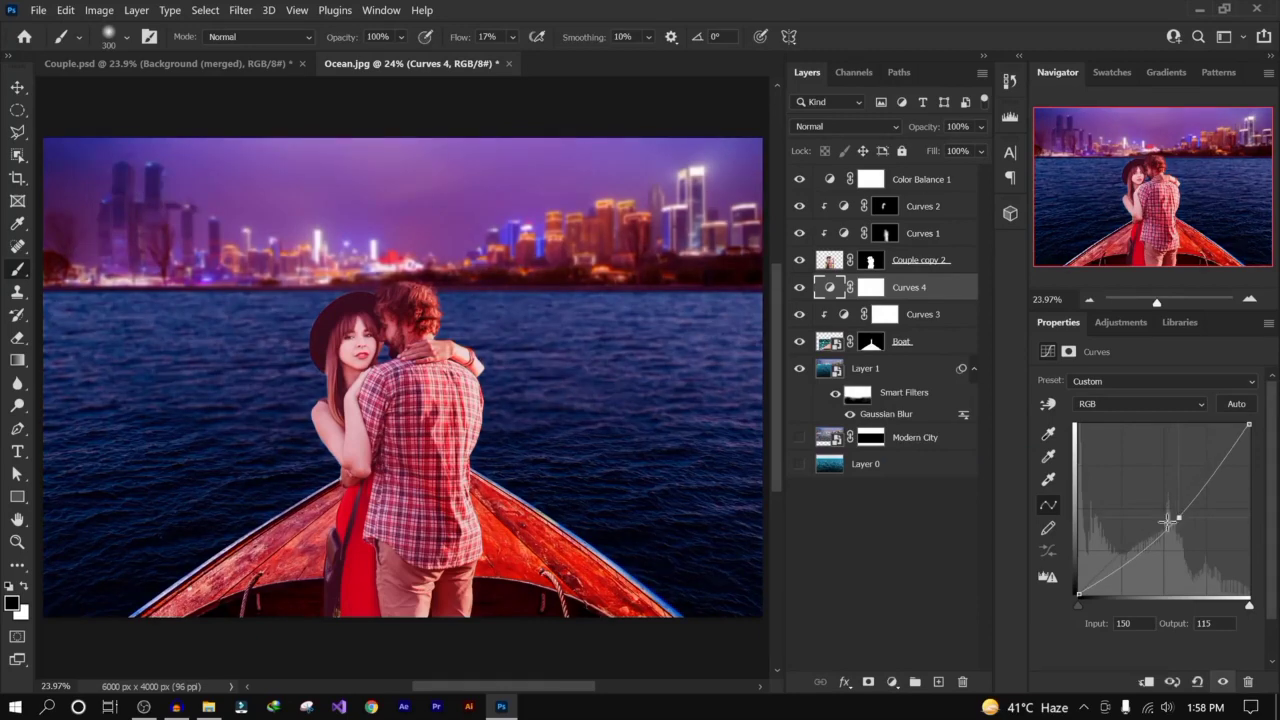
pyautogui.click(893, 556)
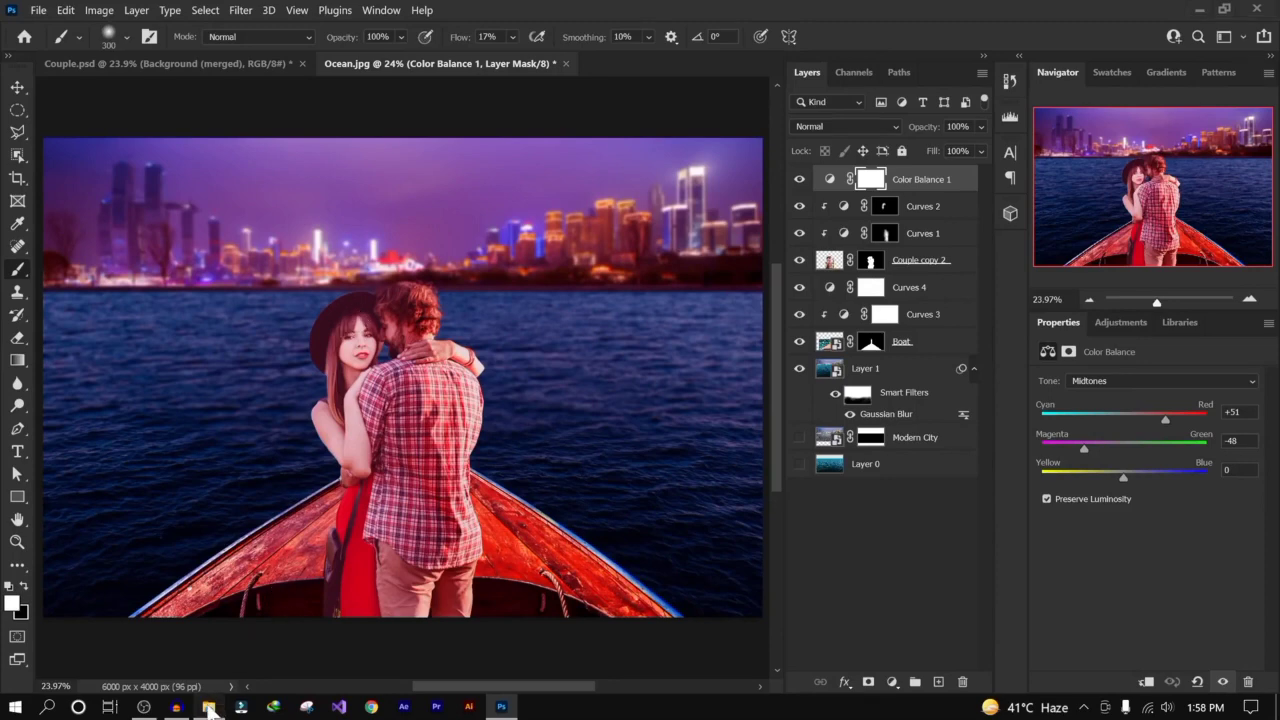
# Step: Add a new blank layer above Color Balance 1 at the top of the layer stack
pyautogui.click(209, 707)
pyautogui.click(209, 707)
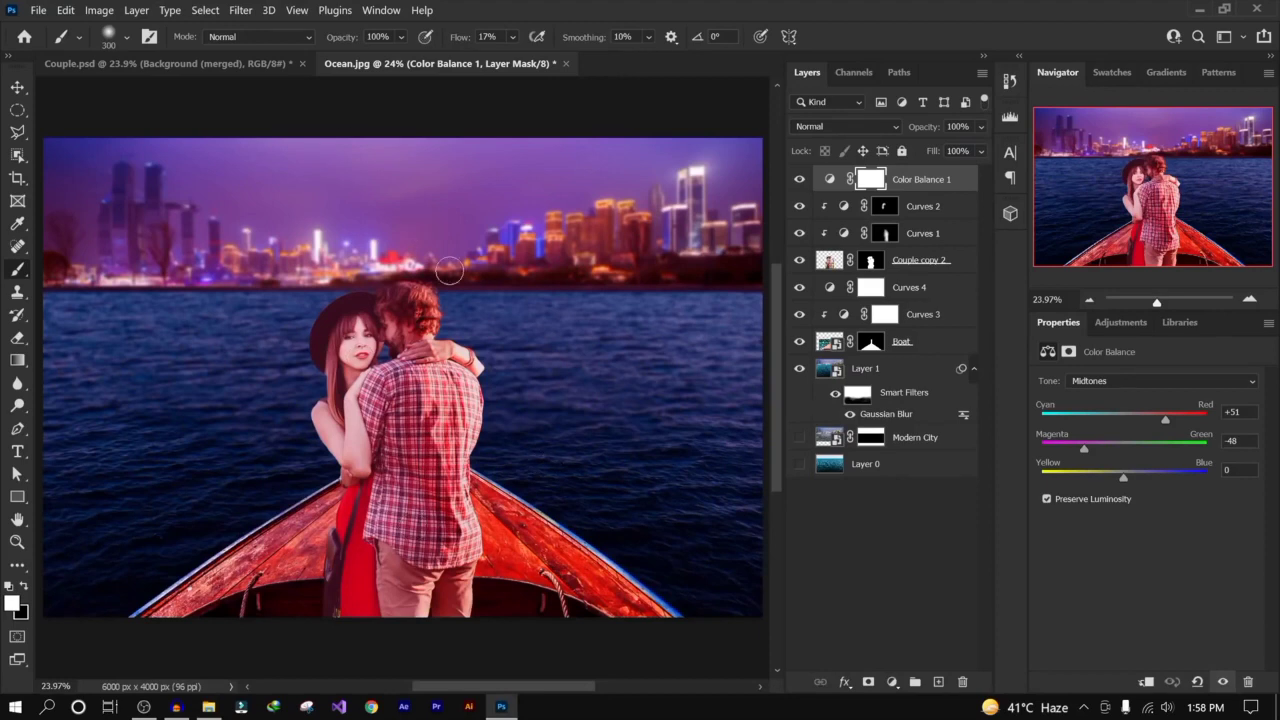
pyautogui.click(896, 562)
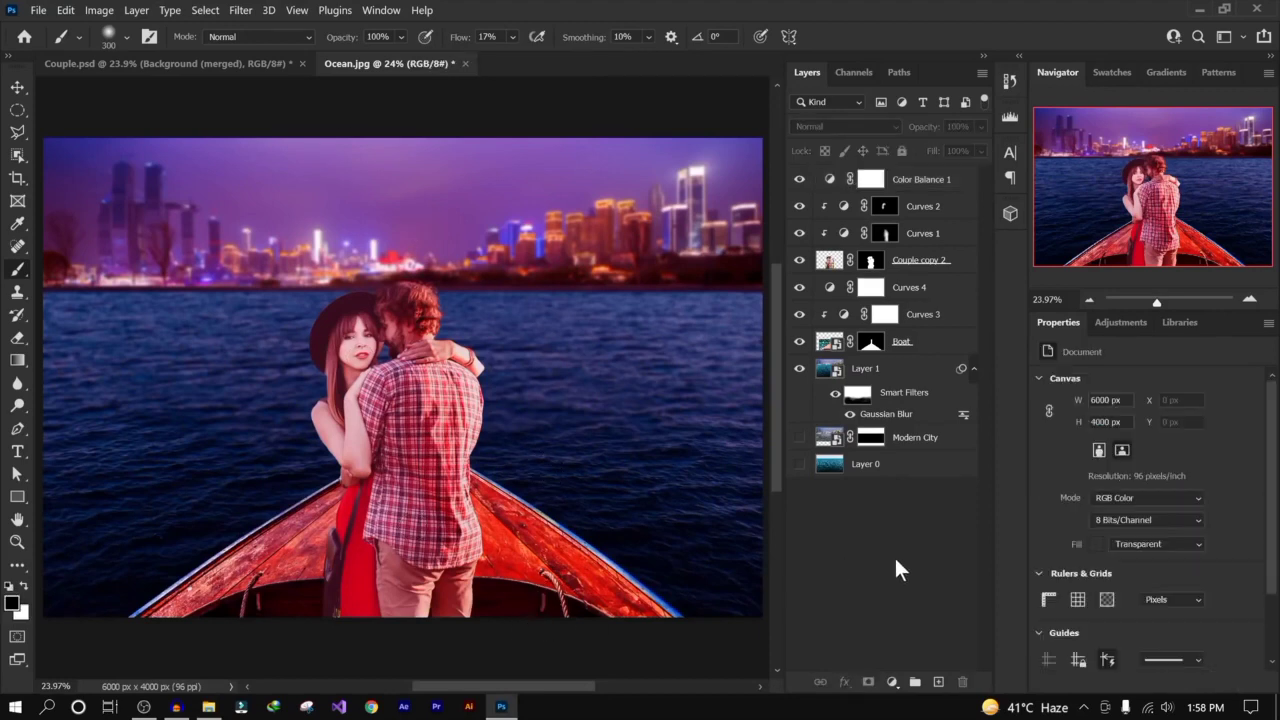
pyautogui.click(938, 682)
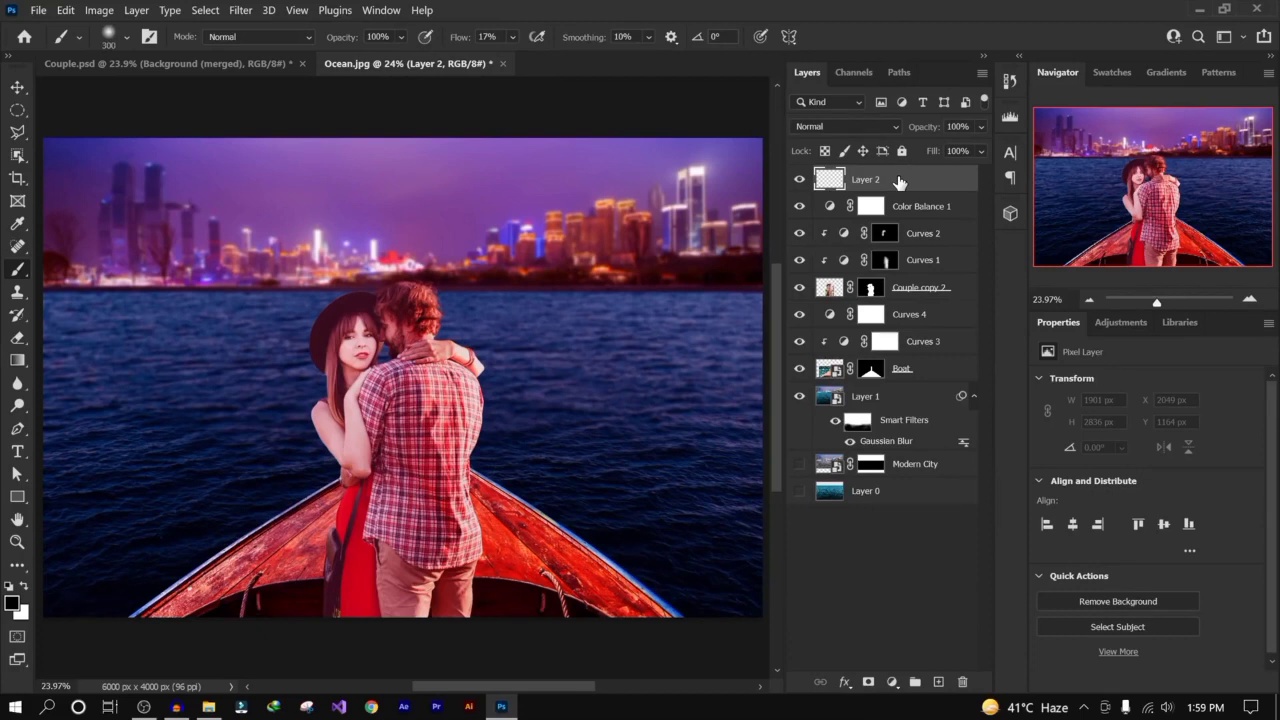
# Step: Stamp all visible layers into Layer 2 and hide every layer beneath it
pyautogui.hotkey('ctrl', 'alt', 'shift', 'e')
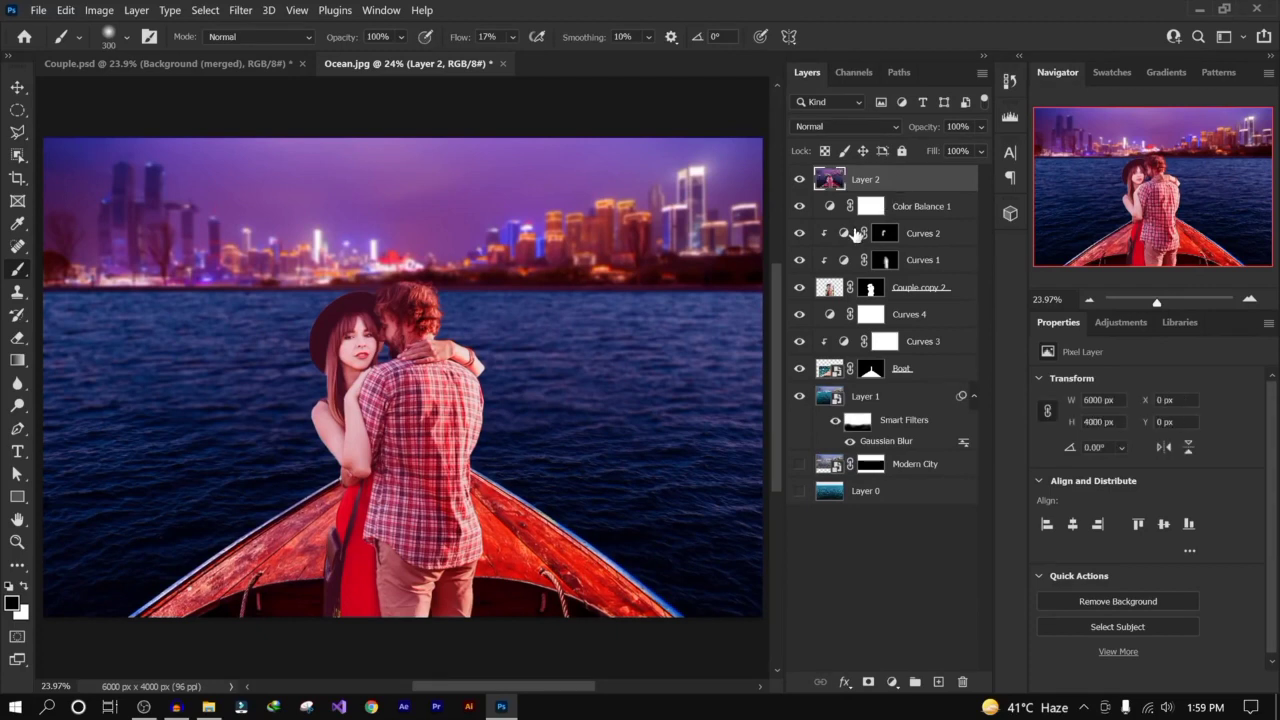
pyautogui.click(798, 182)
pyautogui.click(798, 182)
pyautogui.moveTo(798, 206); pyautogui.dragTo(798, 453)
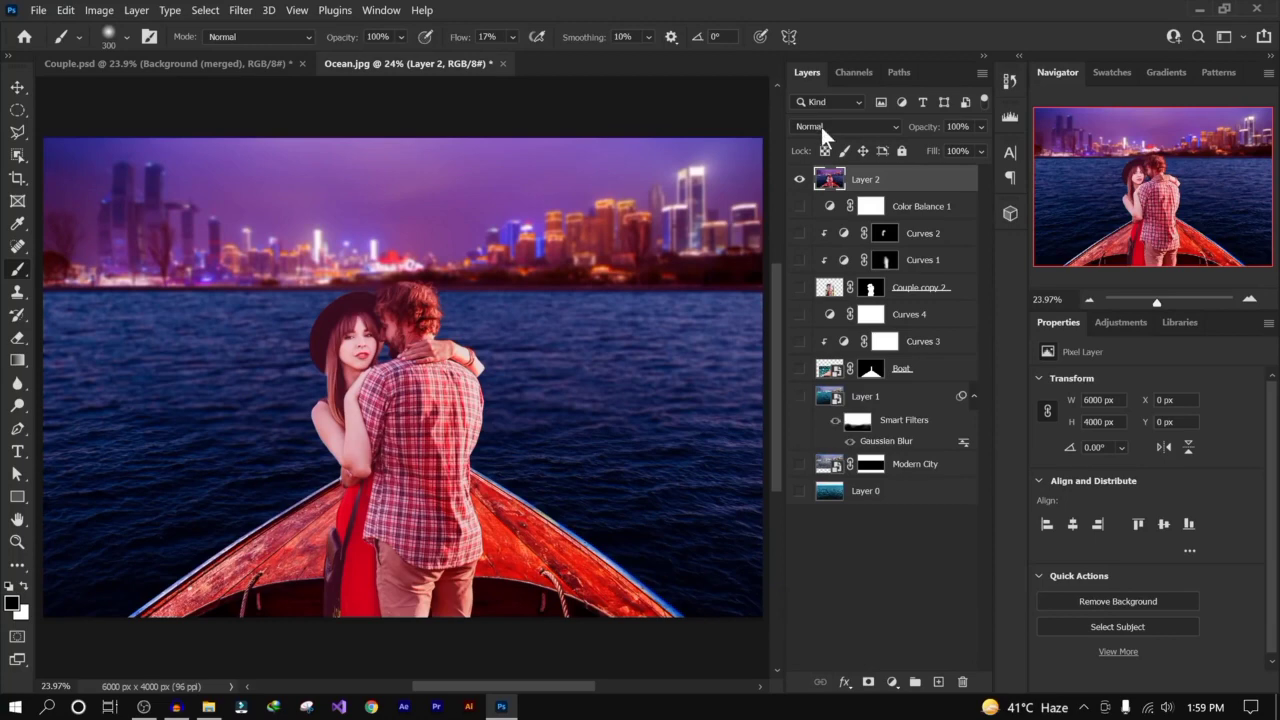
pyautogui.click(799, 180)
pyautogui.click(799, 180)
# Step: Open the Camera Raw Filter on Layer 2 and set Temperature -4, Tint -21, Exposure -0.20 and Contrast +33
pyautogui.click(242, 11)
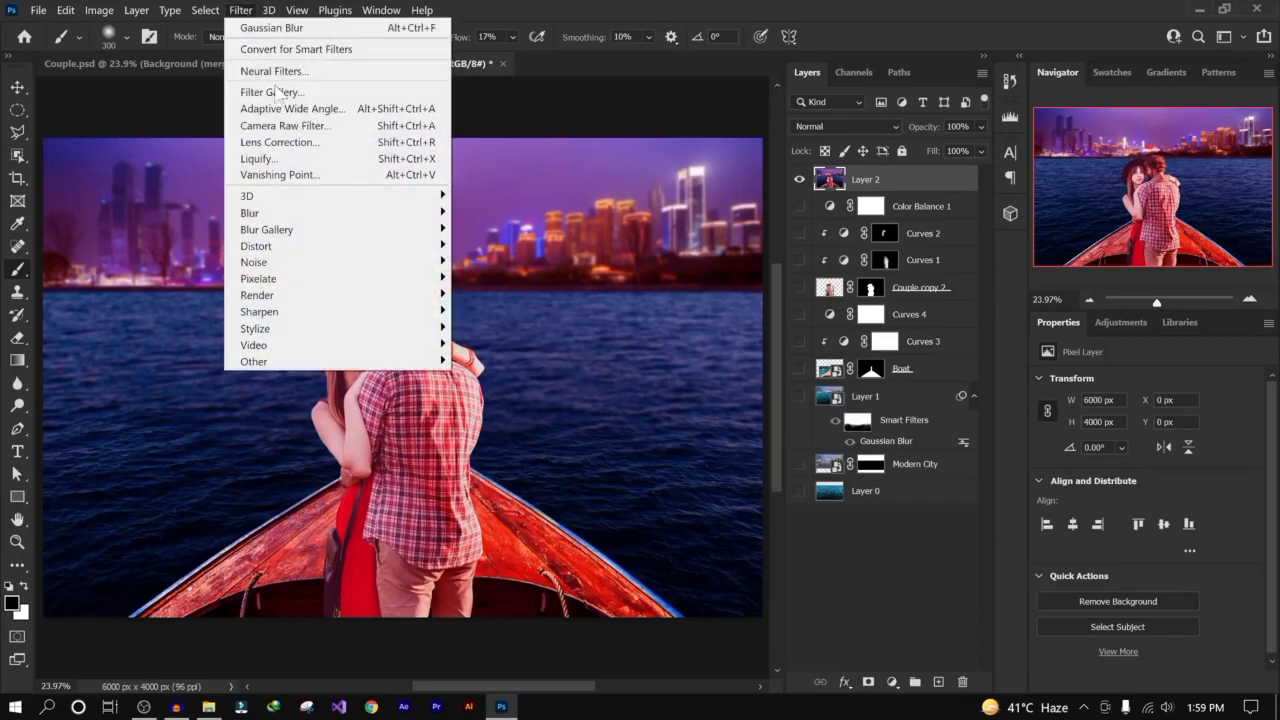
pyautogui.click(286, 125)
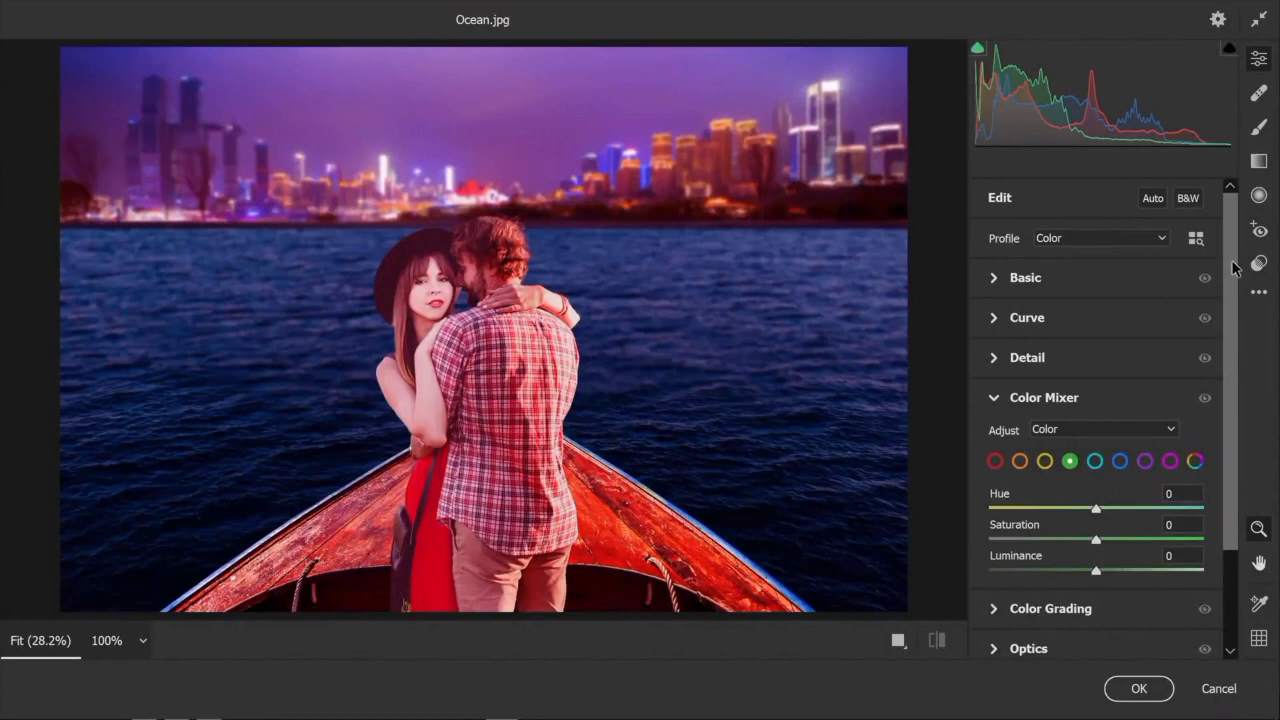
pyautogui.scroll(-2, 1232, 262)
pyautogui.scroll(2, 1232, 262)
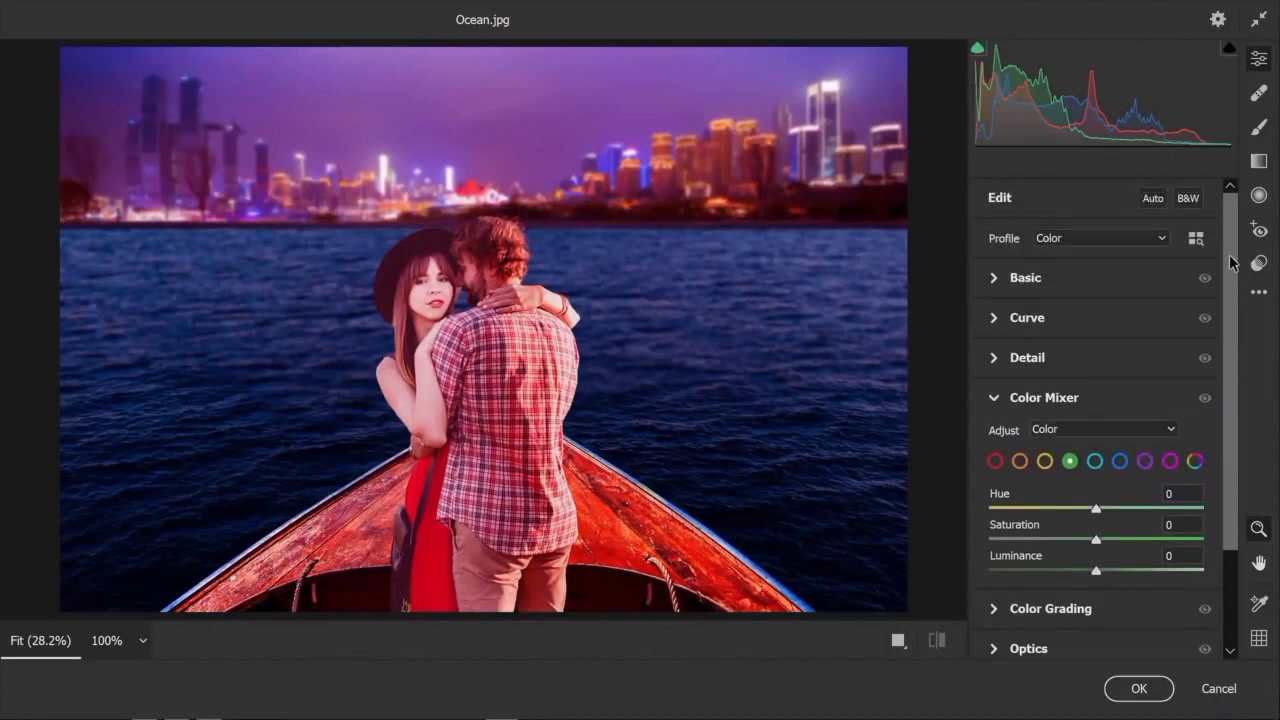
pyautogui.click(994, 398)
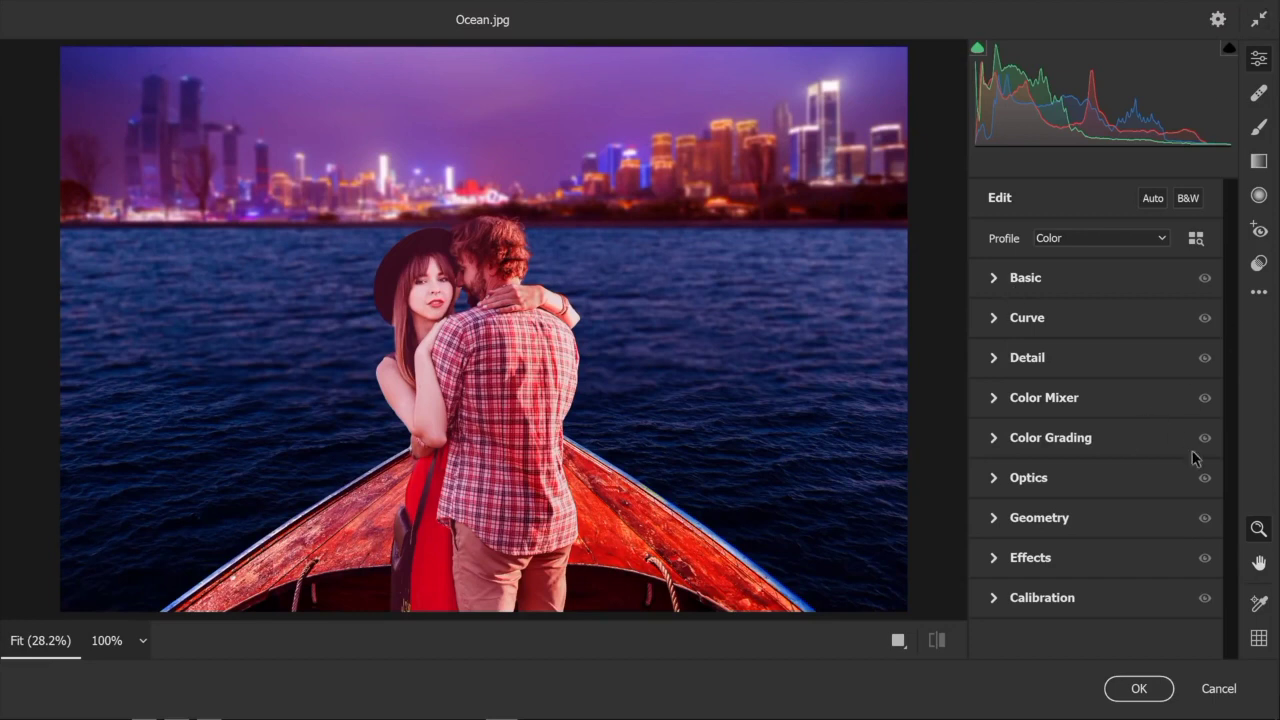
pyautogui.click(994, 278)
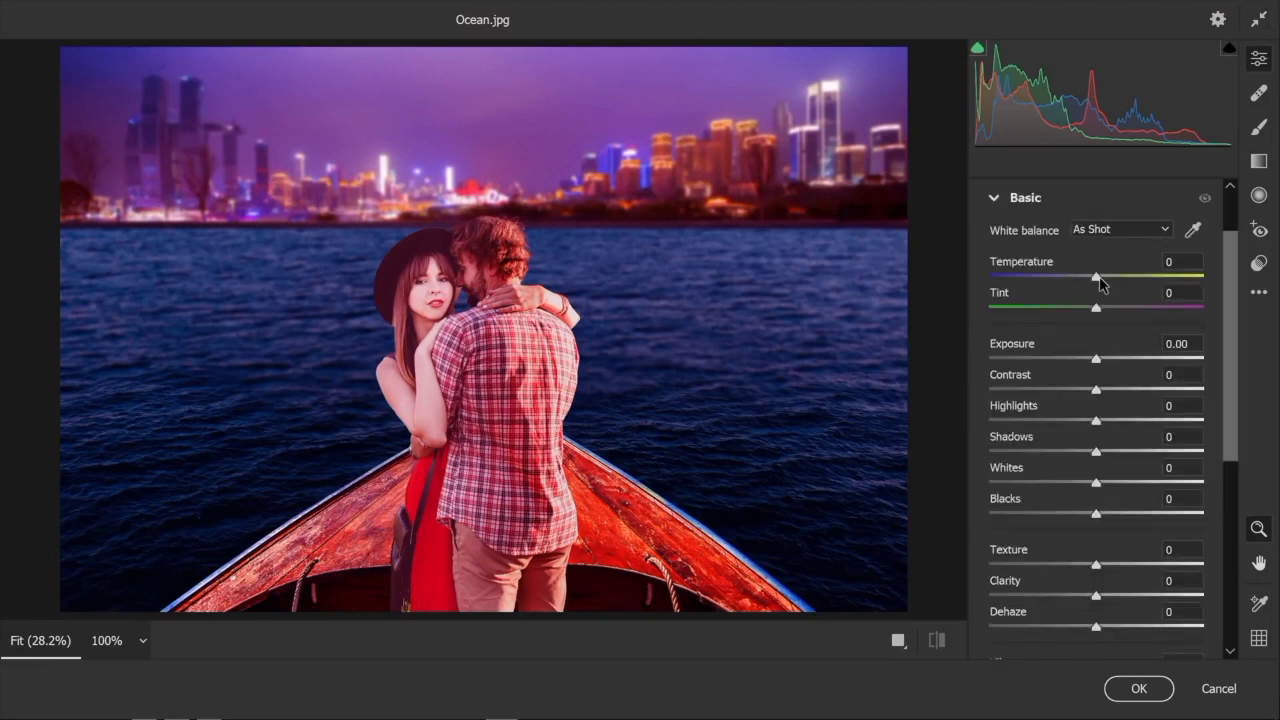
pyautogui.moveTo(1101, 277)
pyautogui.mouseDown()
pyautogui.moveTo(1116, 282)
pyautogui.moveTo(1066, 294)
pyautogui.moveTo(1123, 283)
pyautogui.moveTo(1073, 290)
pyautogui.moveTo(1110, 280)
pyautogui.mouseUp()
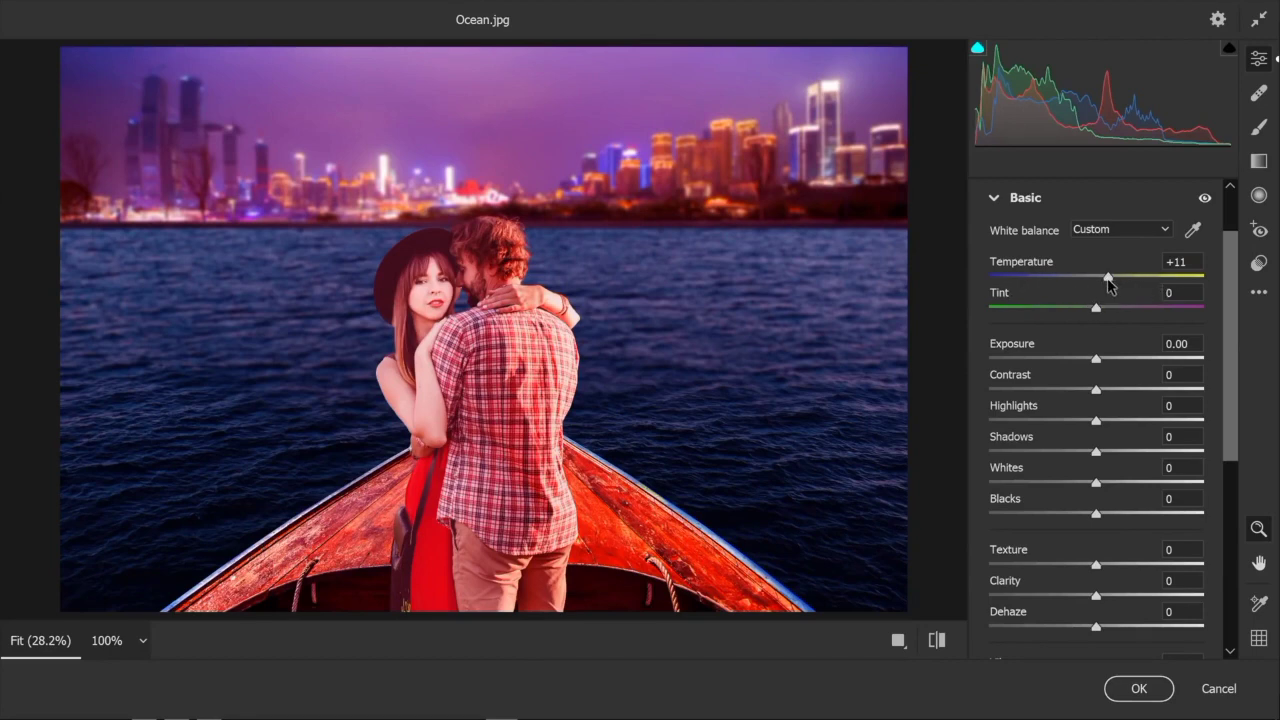
pyautogui.moveTo(1108, 278)
pyautogui.mouseDown()
pyautogui.moveTo(1180, 285)
pyautogui.moveTo(1043, 288)
pyautogui.moveTo(1106, 286)
pyautogui.moveTo(1094, 293)
pyautogui.mouseUp()
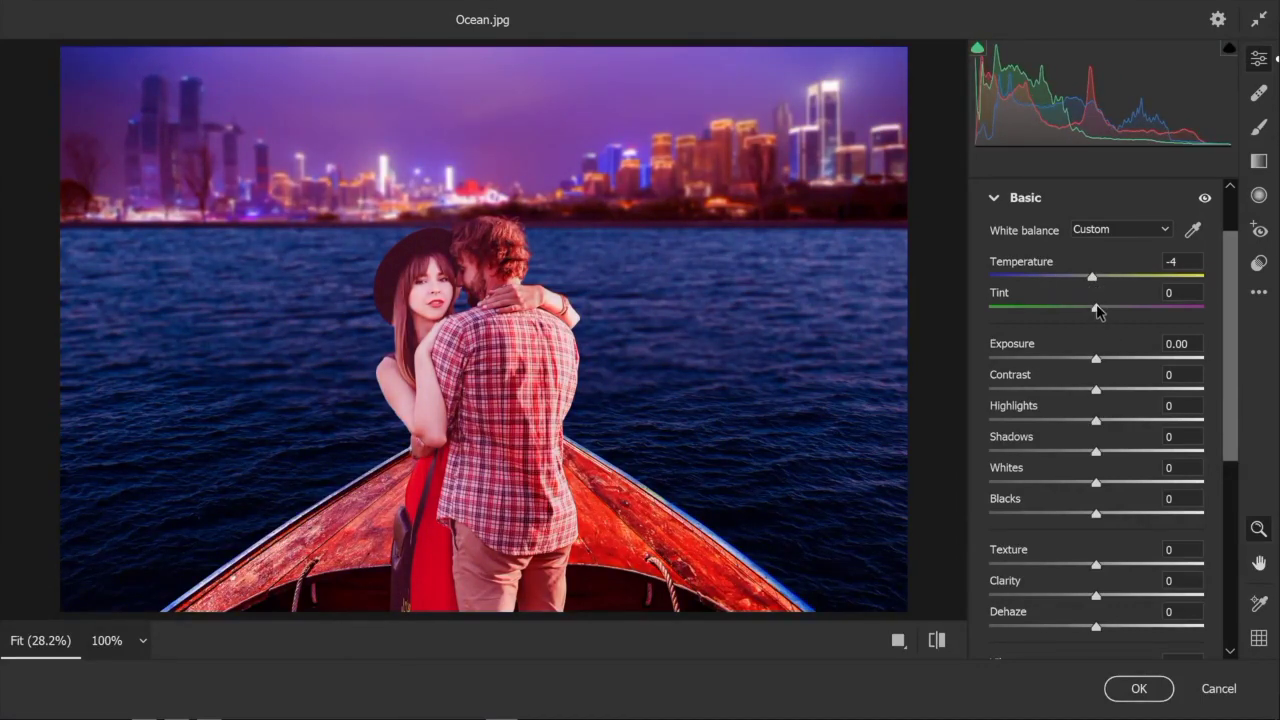
pyautogui.moveTo(1097, 309); pyautogui.dragTo(1135, 393)
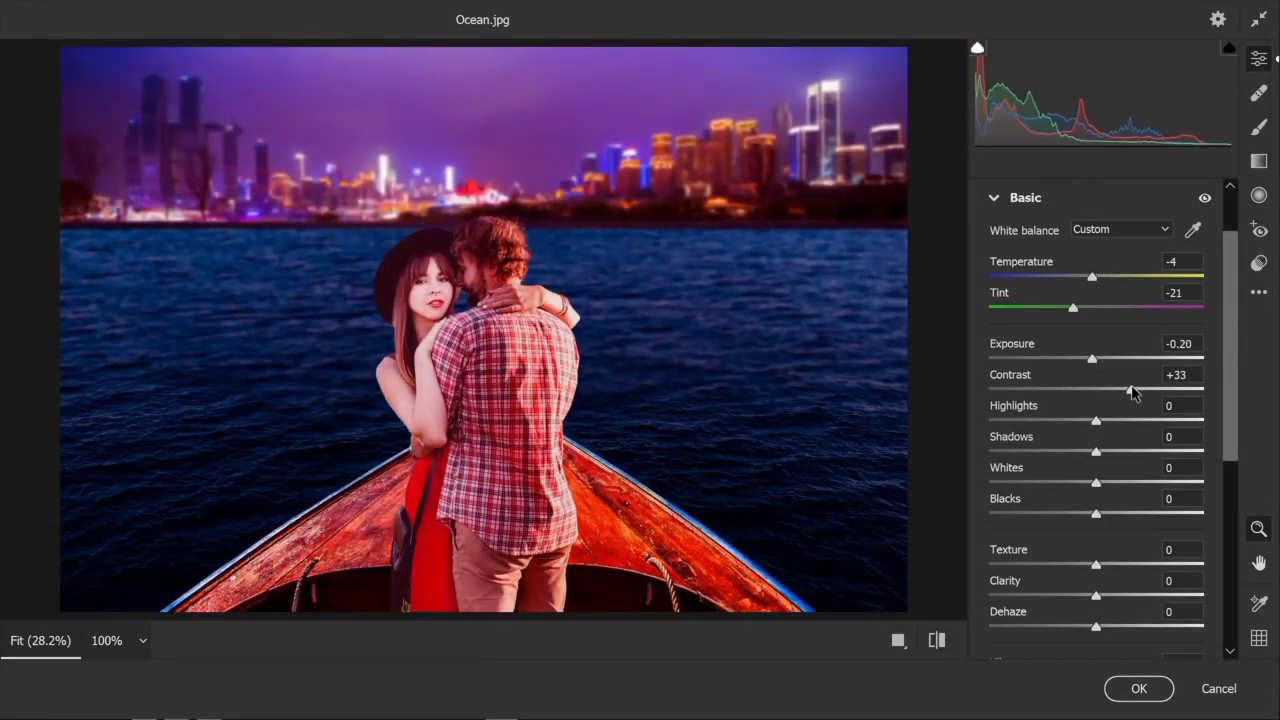
# Step: Set Texture +21, Clarity +9, Saturation -13 and Vibrance slightly below +57, and apply the Camera Raw grade
pyautogui.scroll(-5, 1103, 449)
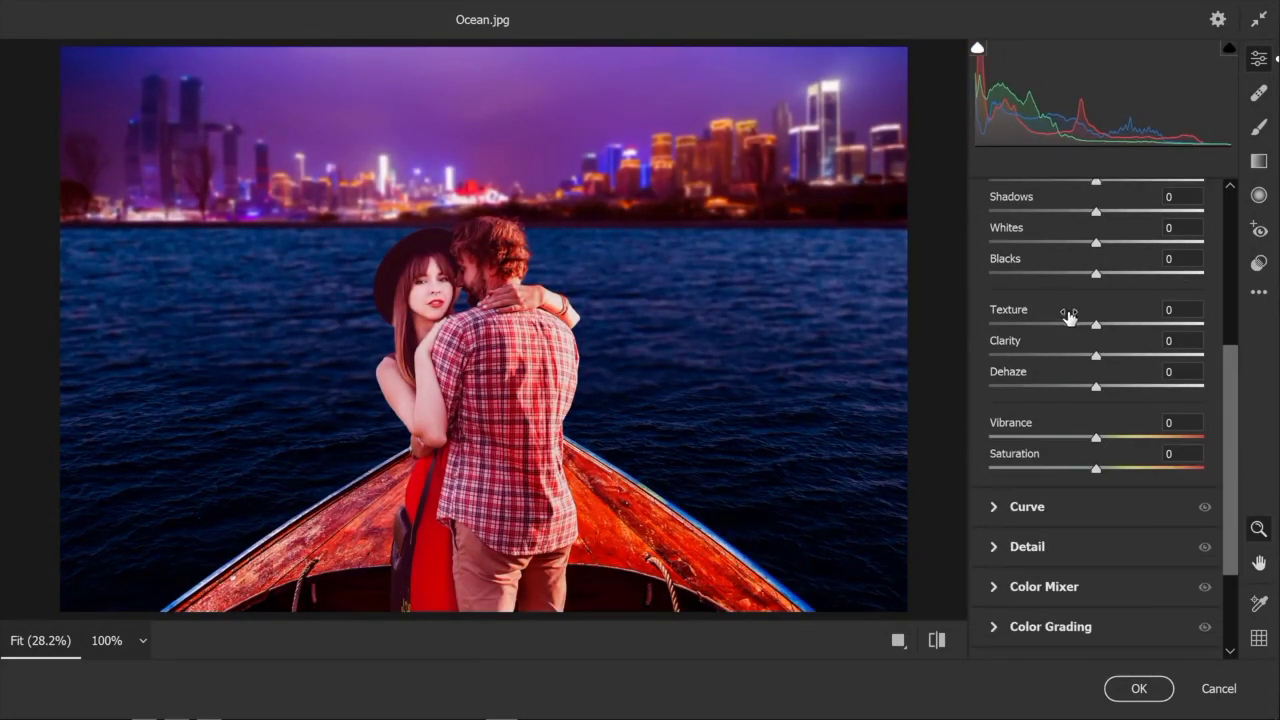
pyautogui.moveTo(1097, 333); pyautogui.dragTo(1108, 366)
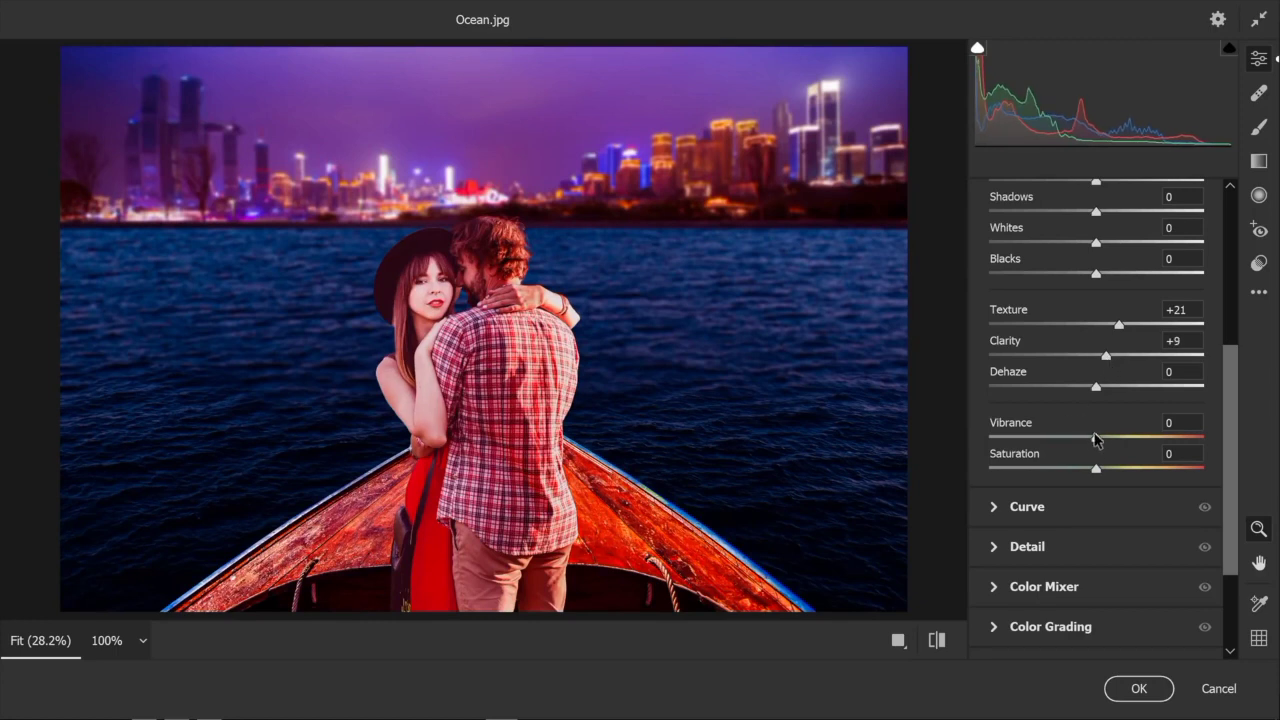
pyautogui.moveTo(1096, 437); pyautogui.dragTo(1158, 440)
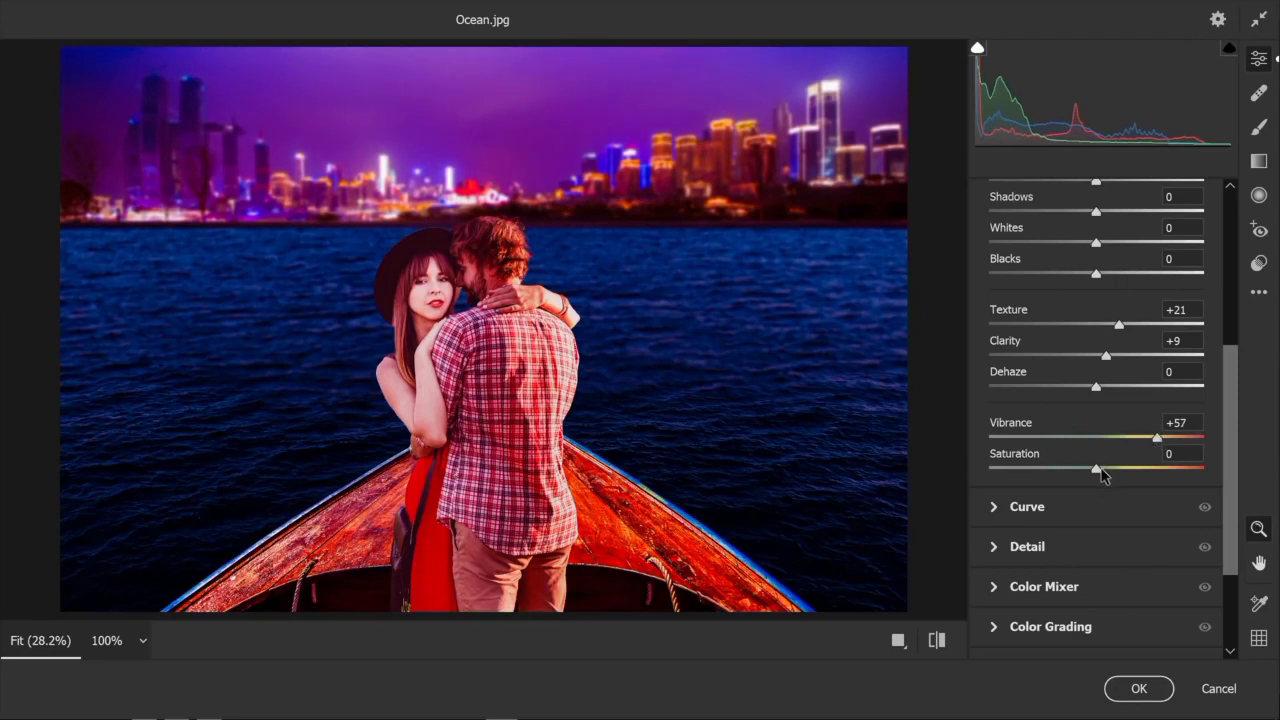
pyautogui.moveTo(1101, 470)
pyautogui.mouseDown()
pyautogui.moveTo(1120, 468)
pyautogui.moveTo(1086, 471)
pyautogui.mouseUp()
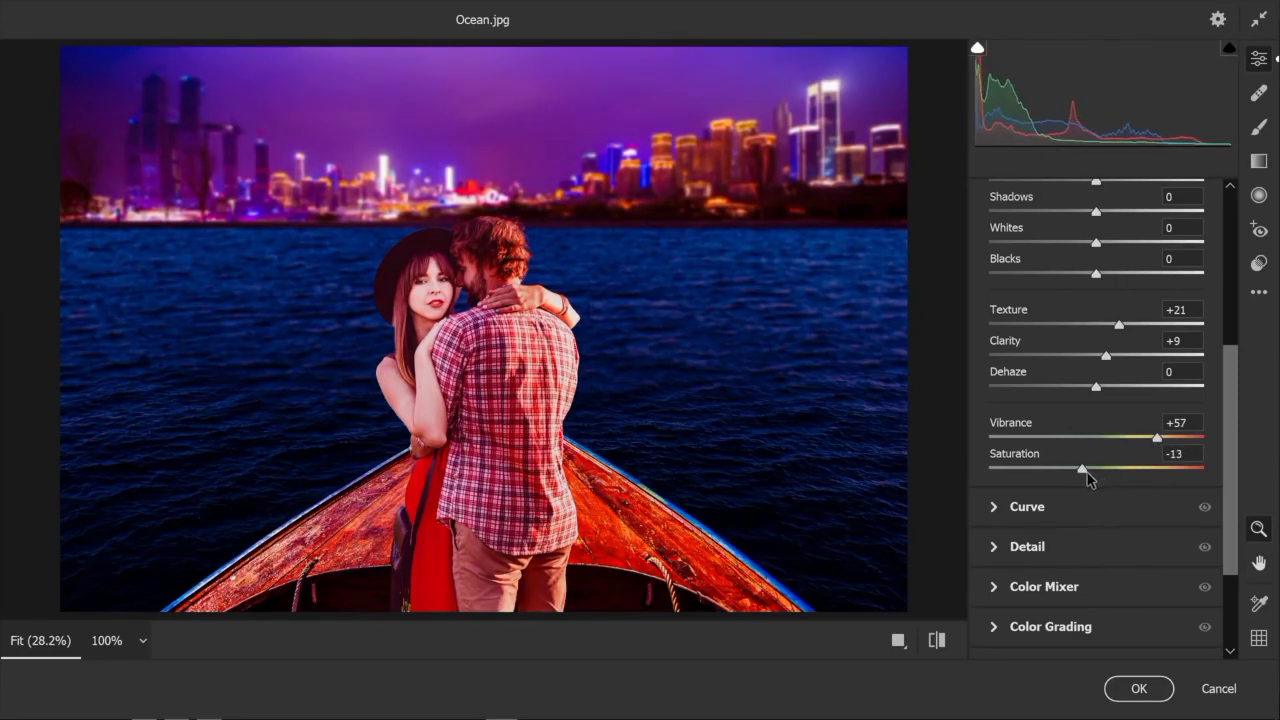
pyautogui.moveTo(1155, 441); pyautogui.dragTo(1151, 441)
pyautogui.click(1139, 689)
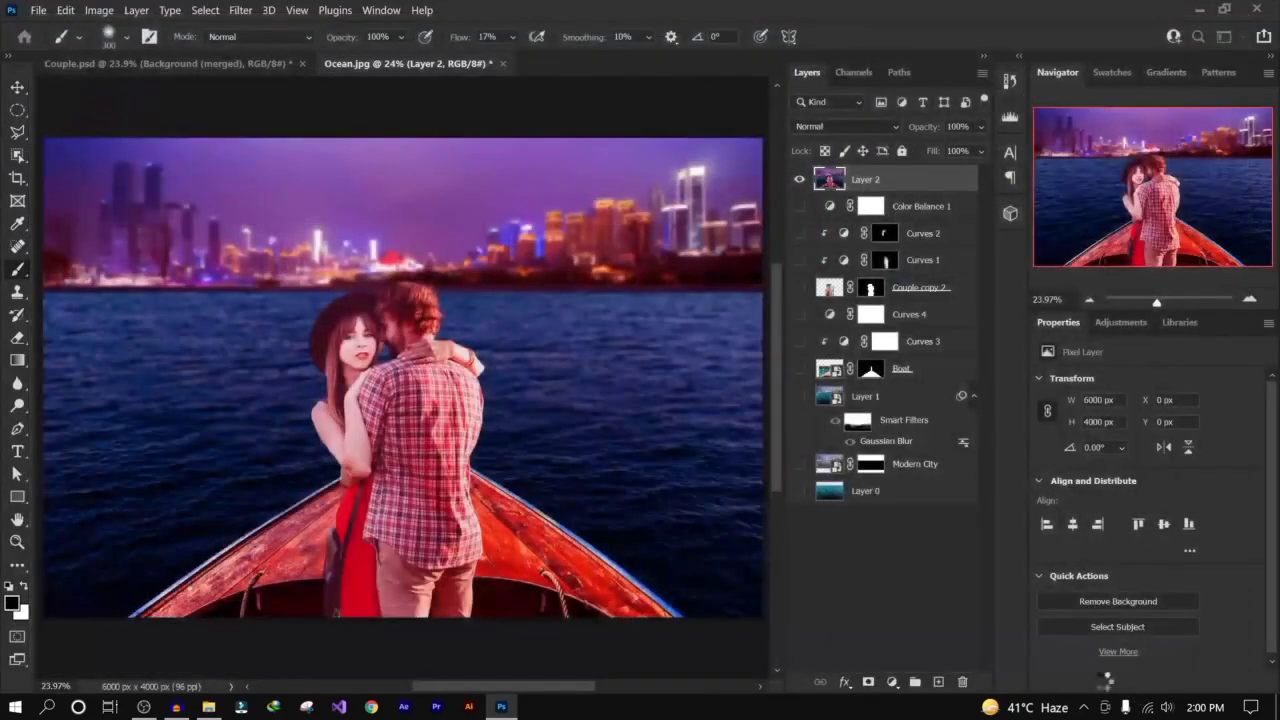
# Step: Show the layers from Color Balance 1 down to Modern City and toggle Layer 2 off and on to compare the grade
pyautogui.moveTo(800, 206); pyautogui.dragTo(798, 464)
pyautogui.click(800, 179)
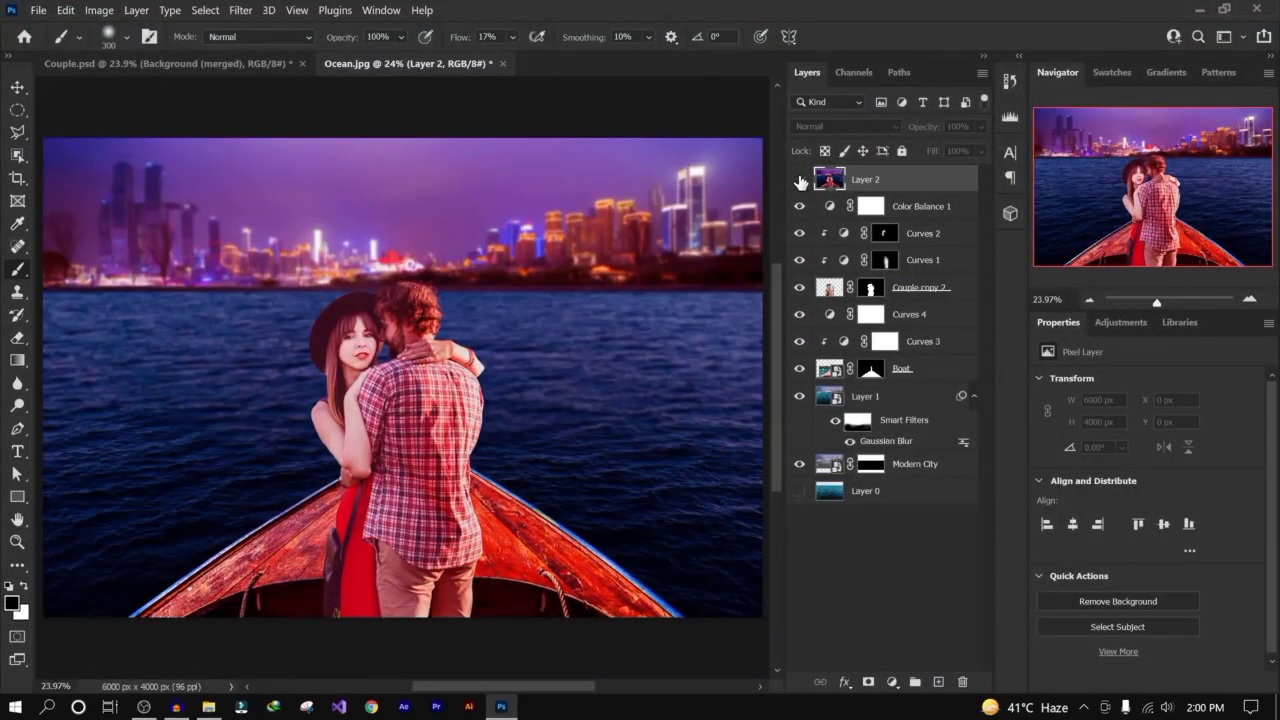
pyautogui.click(800, 179)
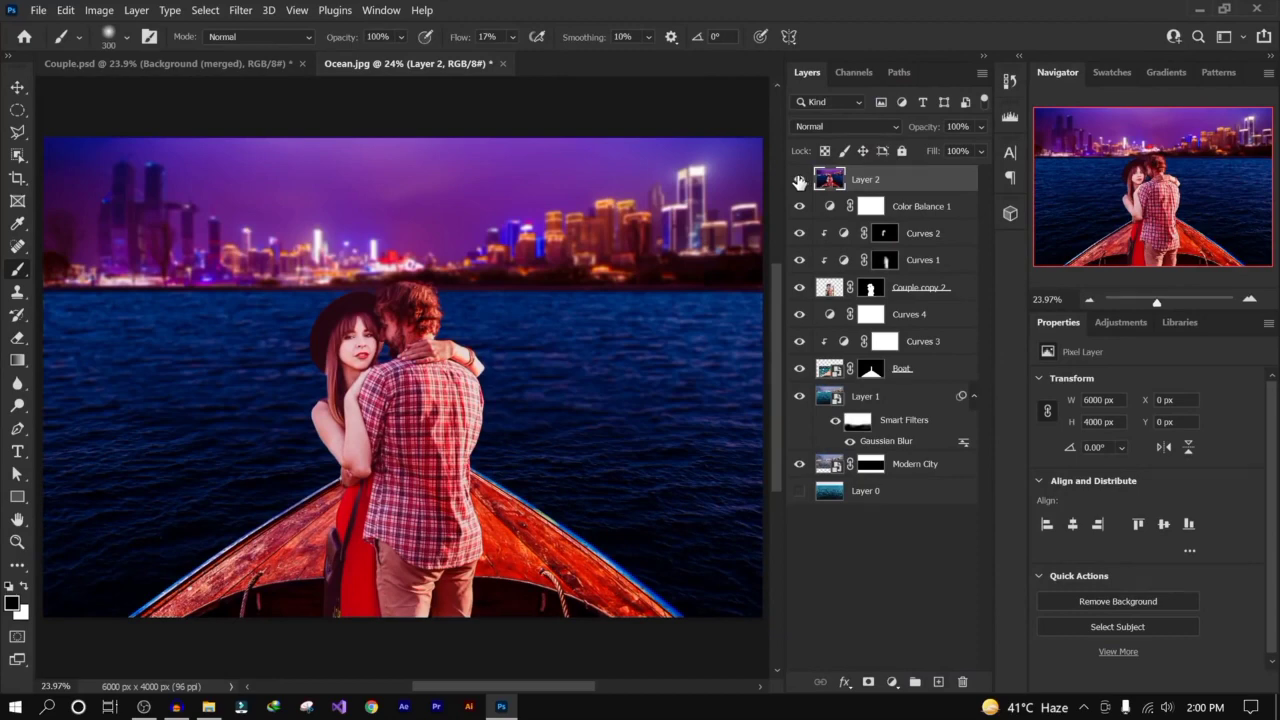
pyautogui.click(800, 179)
pyautogui.click(800, 179)
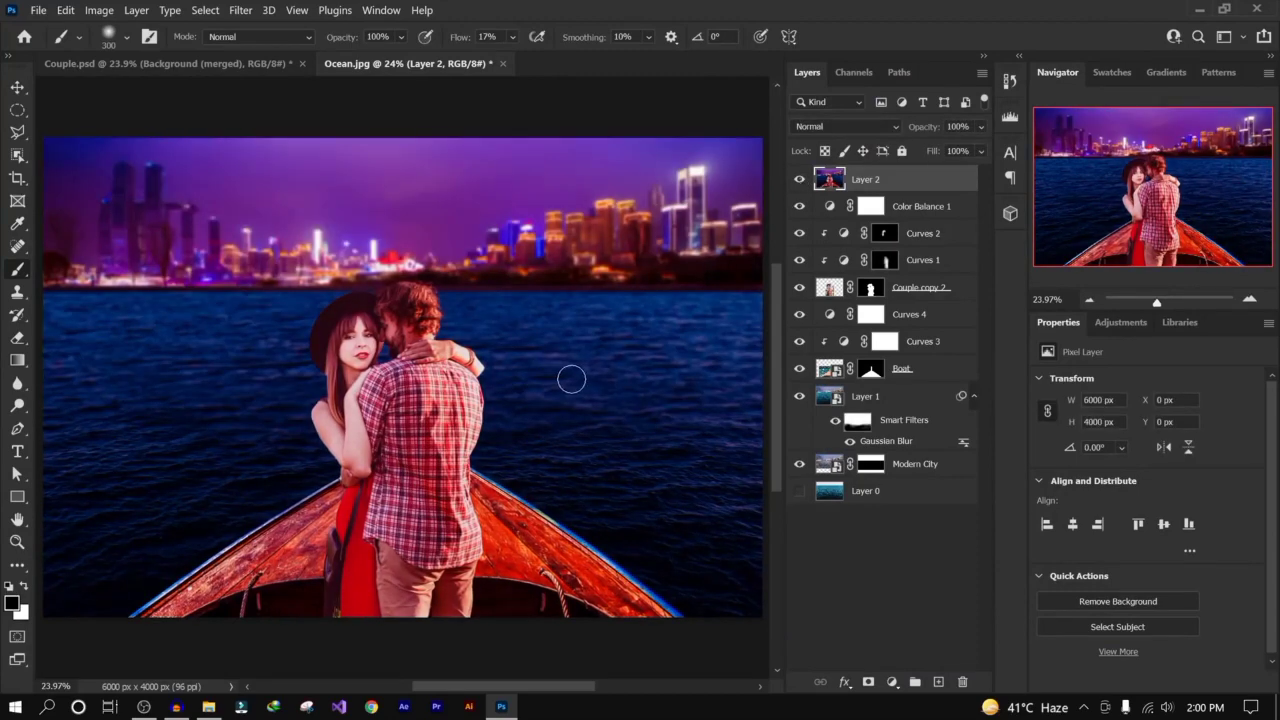